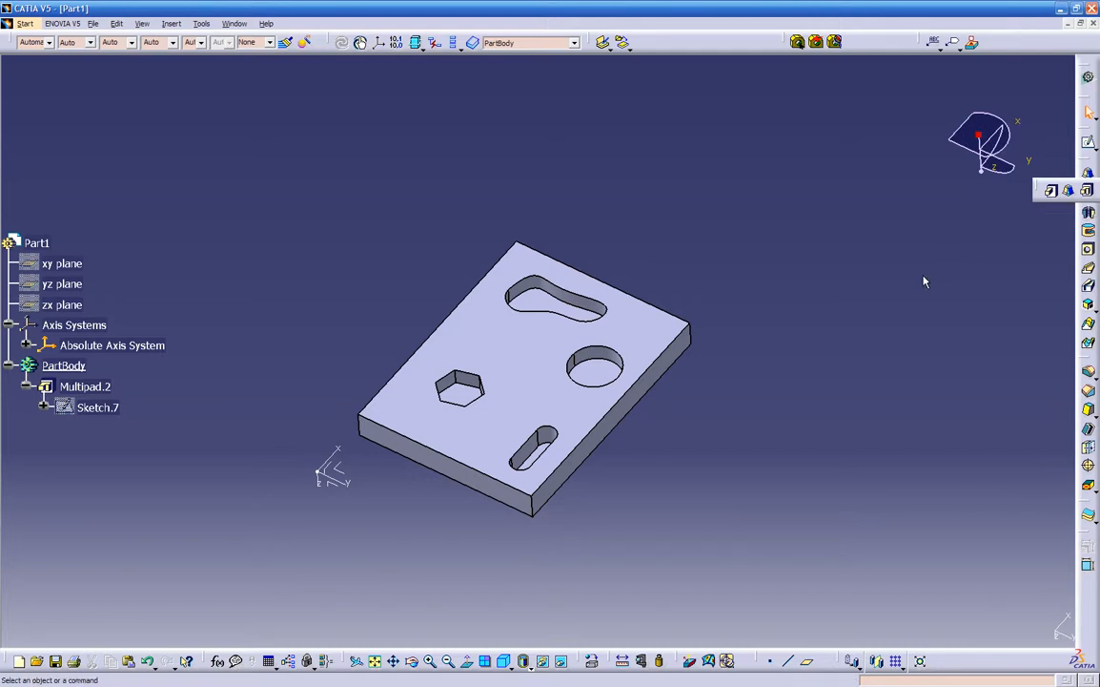
- Toggle the visibility of the sketch under Multipad.2 to compare its profiles with the solid, leaving it hidden
{"action": "middle_click_drag", "start_coordinate": [708, 508], "coordinate": [574, 452]}
{"action": "middle_click_drag", "start_coordinate": [656, 451], "coordinate": [571, 426]}
{"action": "left_click", "coordinate": [91, 407]}
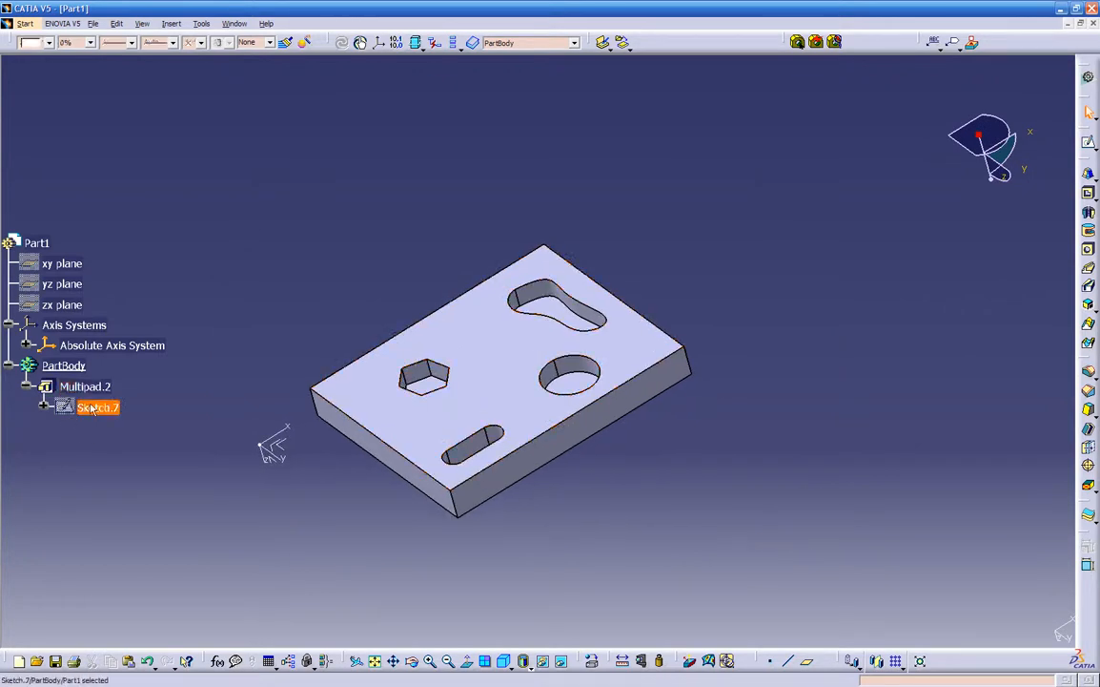
{"action": "right_click", "coordinate": [92, 407]}
{"action": "left_click", "coordinate": [111, 444]}
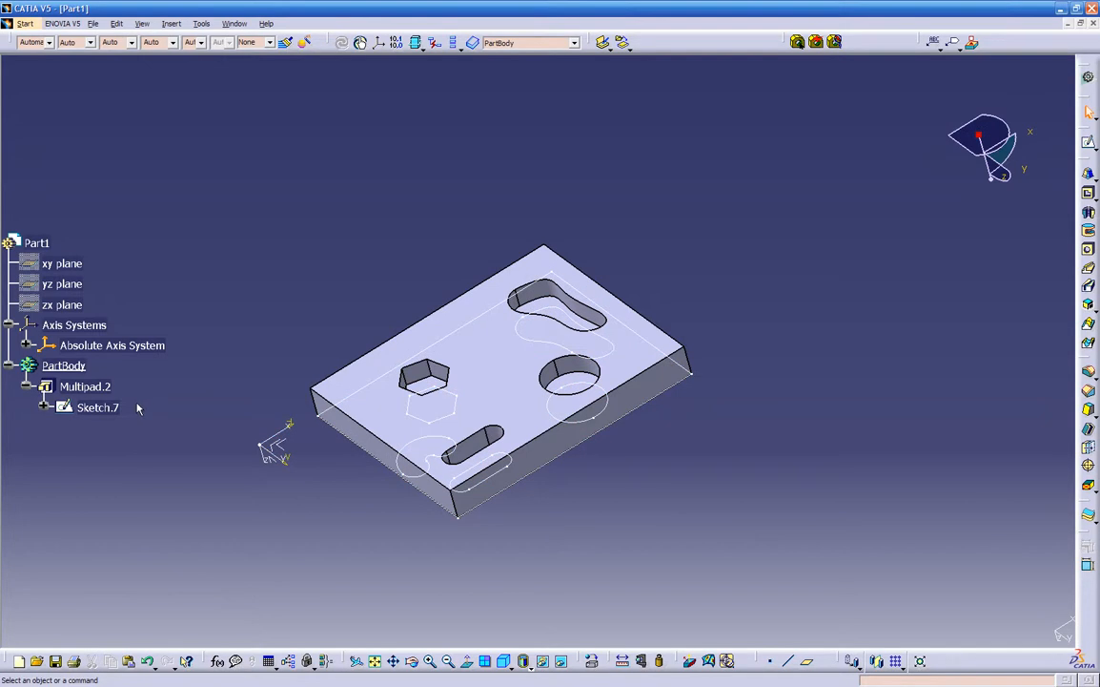
{"action": "right_click", "coordinate": [106, 408]}
{"action": "left_click", "coordinate": [130, 447]}
{"action": "left_click", "coordinate": [95, 407]}
{"action": "right_click", "coordinate": [96, 407]}
{"action": "left_click", "coordinate": [124, 446]}
{"action": "left_click", "coordinate": [99, 409]}
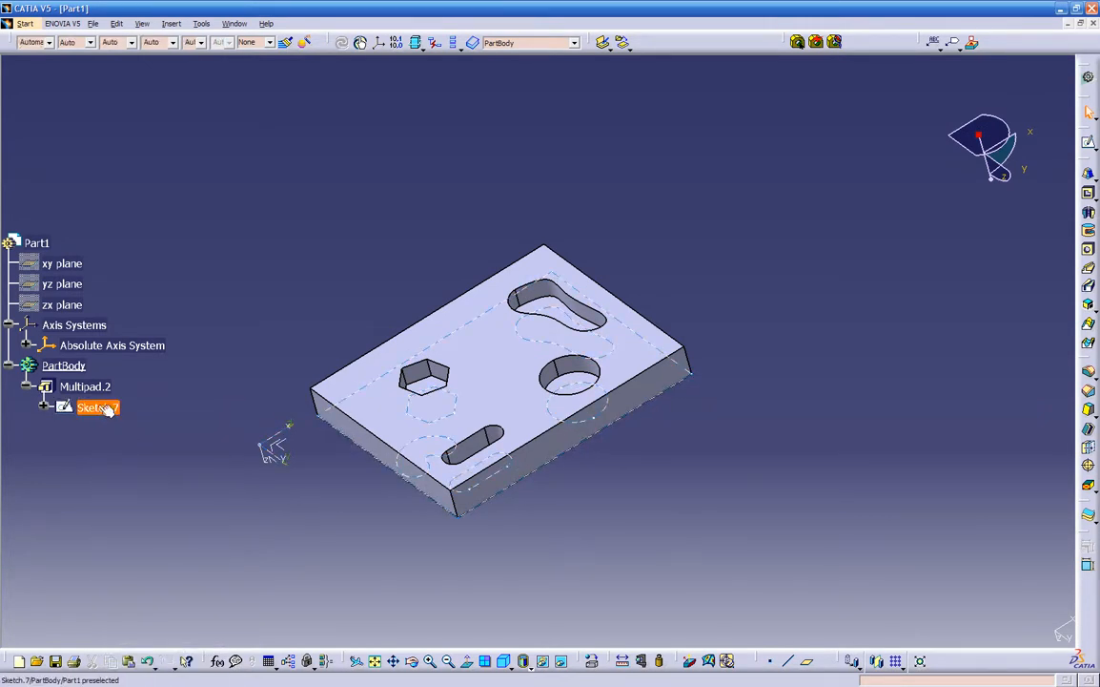
{"action": "right_click", "coordinate": [99, 408]}
{"action": "left_click", "coordinate": [124, 447]}
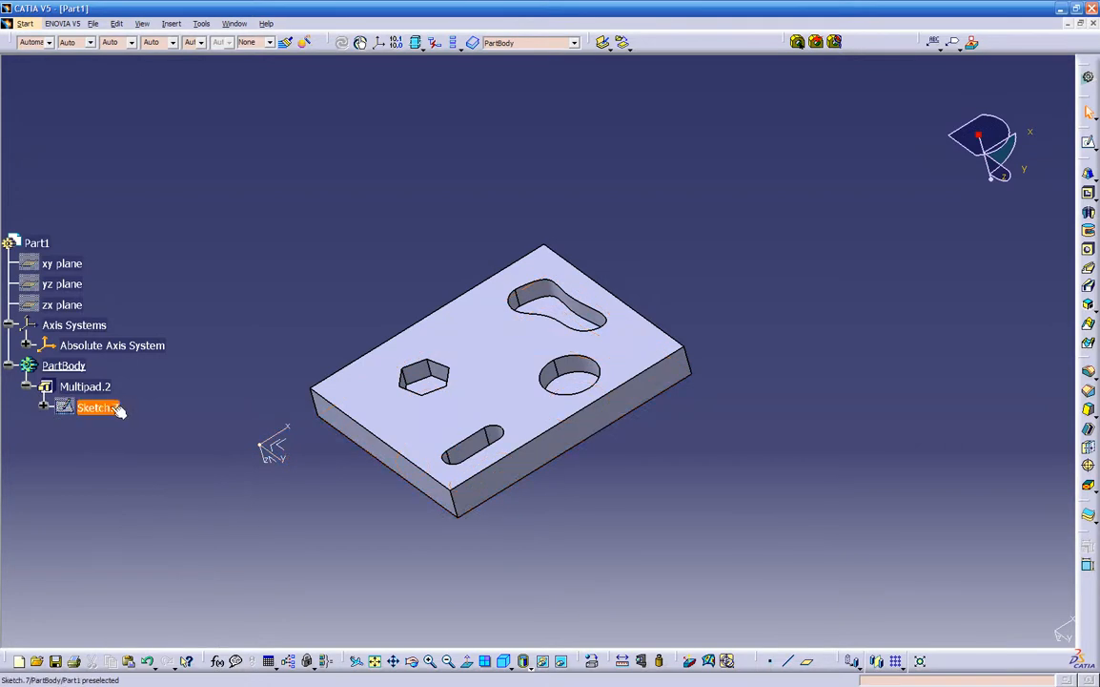
- Delete the Multipad.2 feature together with its aggregated elements
{"action": "left_click", "coordinate": [95, 408]}
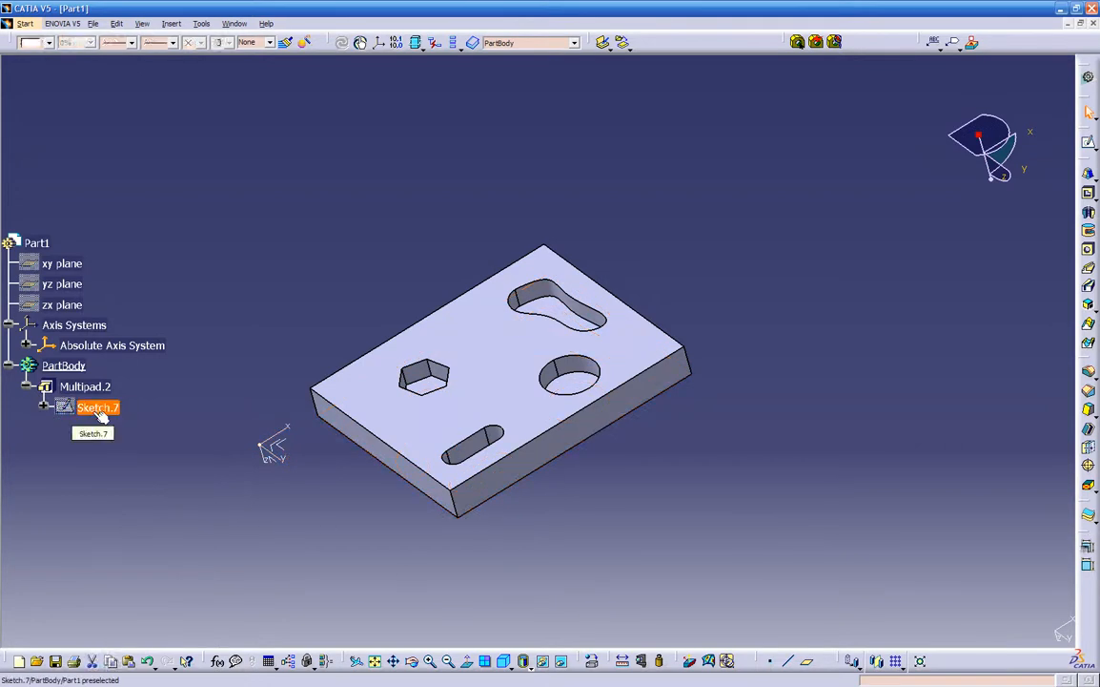
{"action": "left_click", "coordinate": [93, 387]}
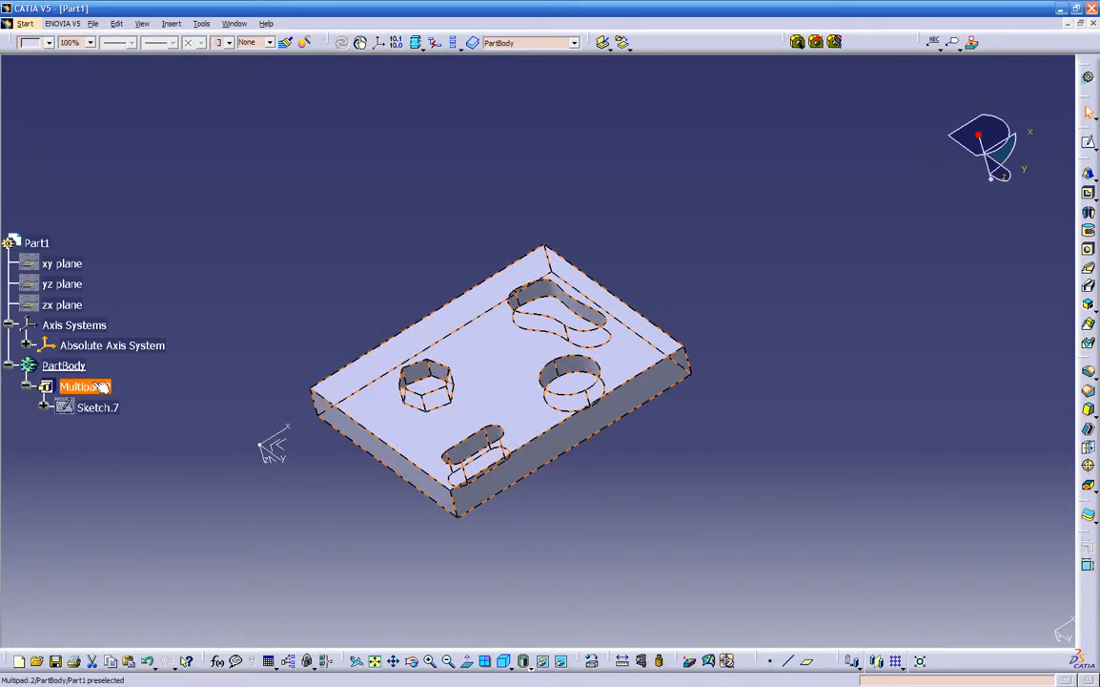
{"action": "key", "text": "Delete"}
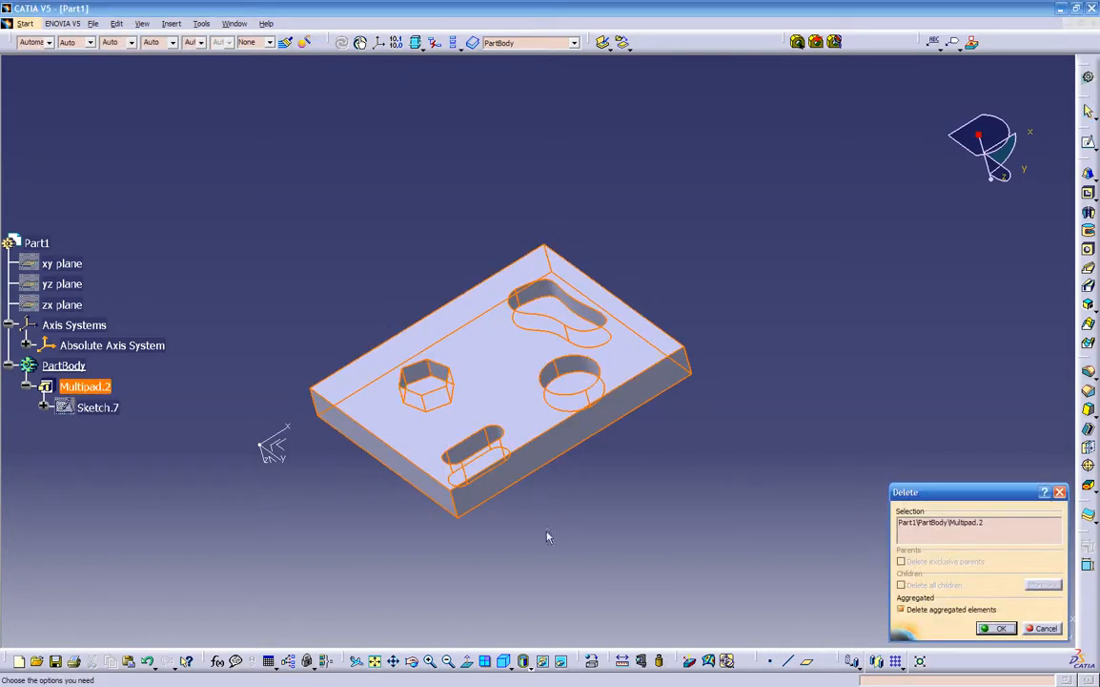
{"action": "left_click", "coordinate": [997, 628]}
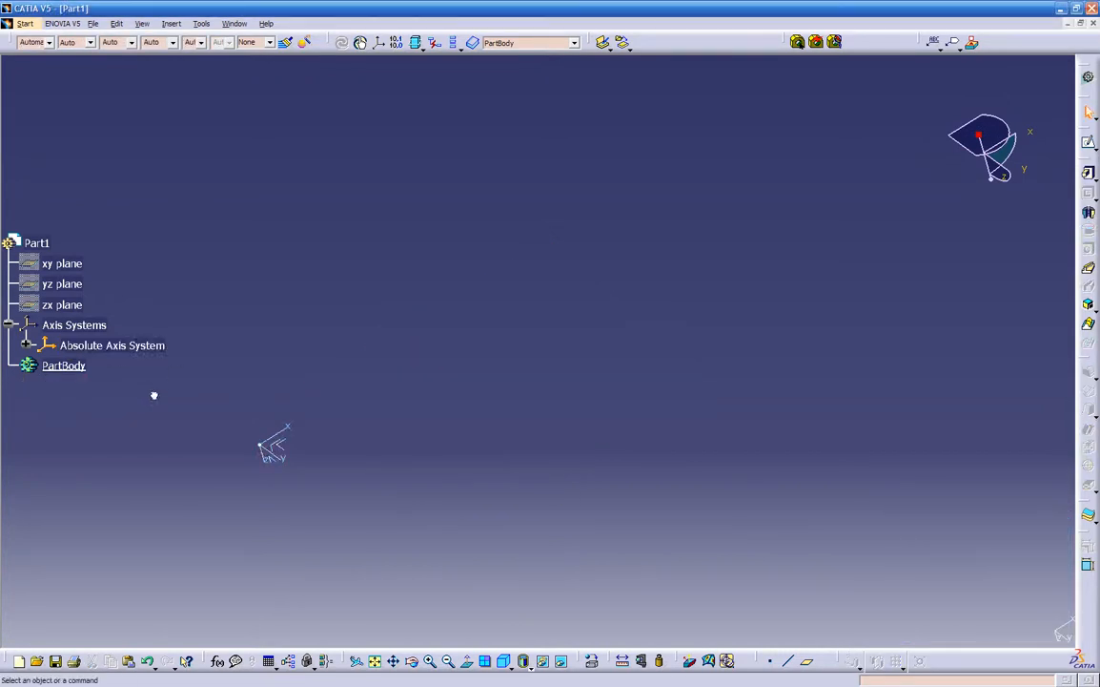
- Start a new sketch on the xy plane of the absolute axis system
{"action": "middle_click_drag", "start_coordinate": [382, 486], "coordinate": [559, 345]}
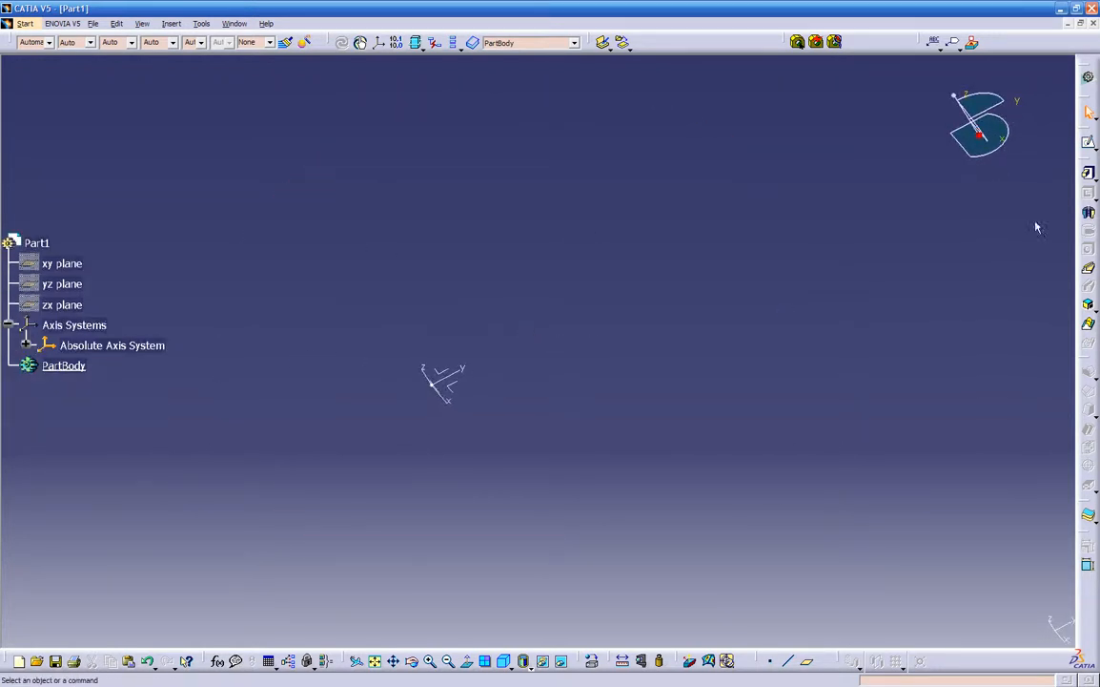
{"action": "left_click", "coordinate": [1088, 142]}
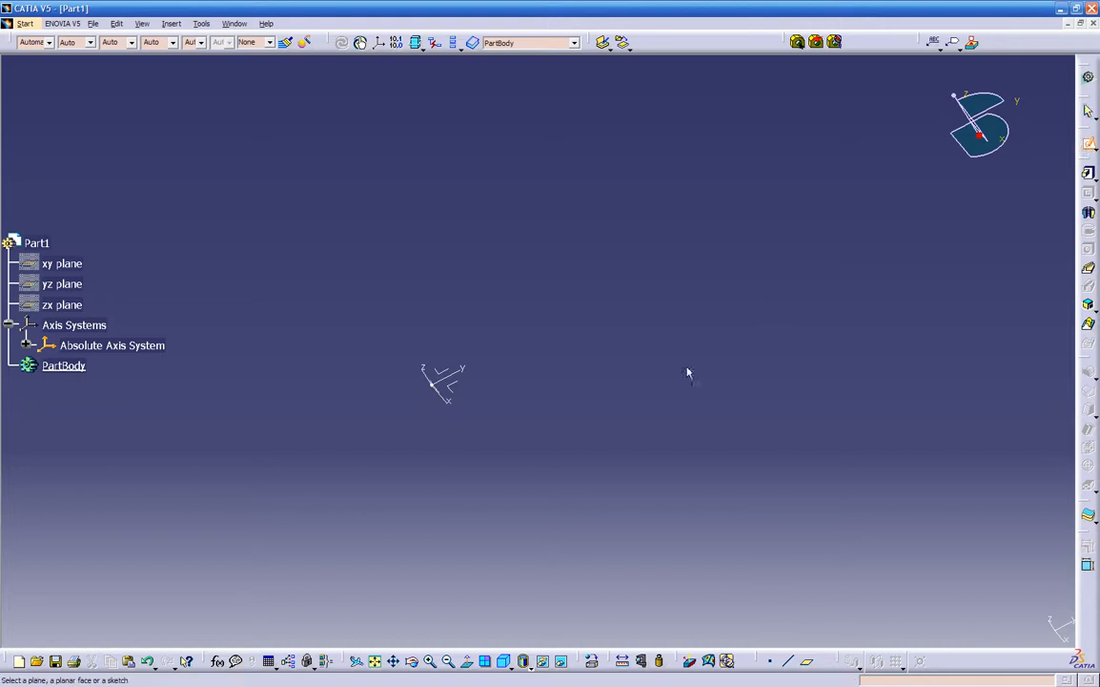
{"action": "left_click", "coordinate": [449, 383]}
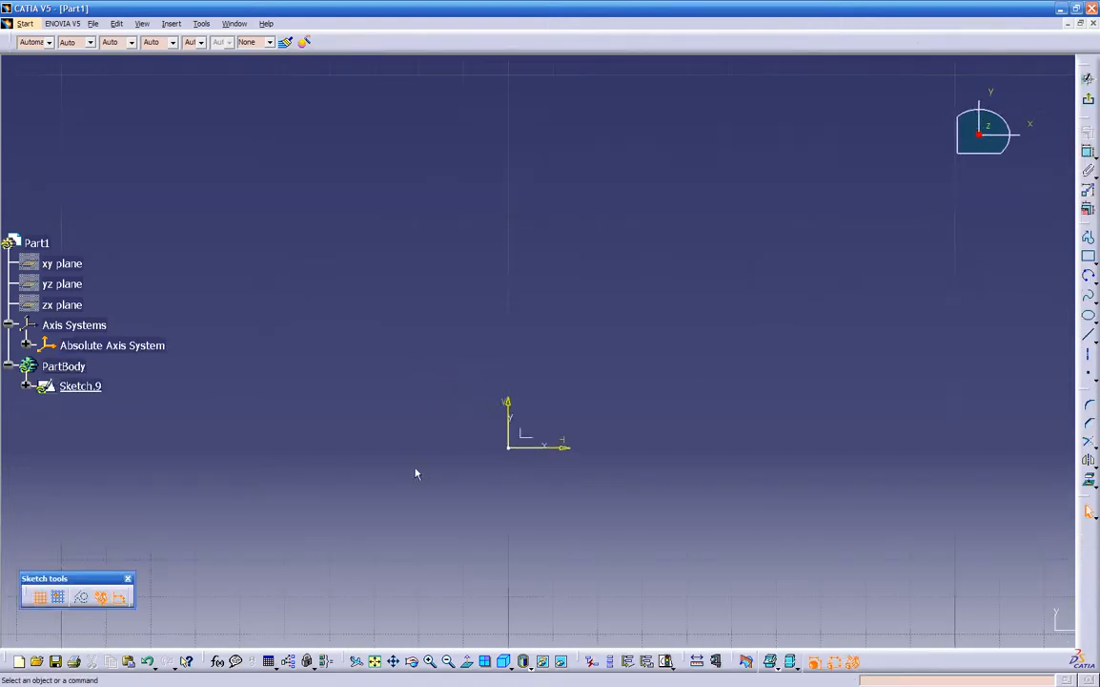
{"action": "middle_click_drag", "start_coordinate": [418, 491], "coordinate": [327, 518]}
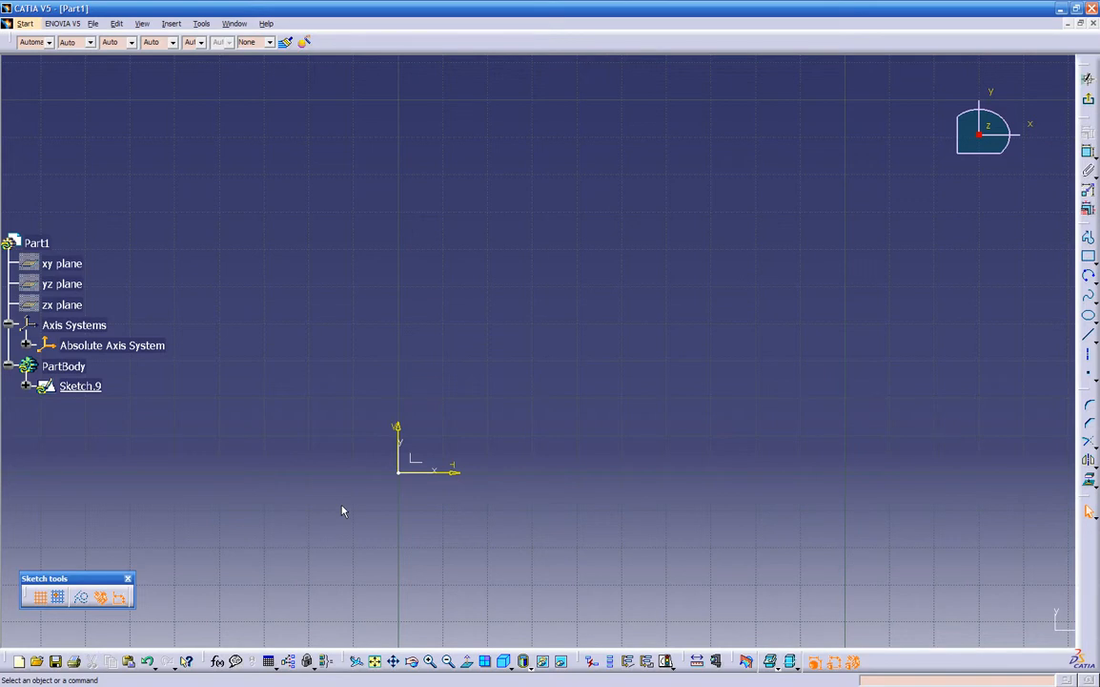
- Sketch a closed profile with a base about 2.5 in wide, vertical sides about 1.3 in high, and two slanted lines joined by a tangent arc
{"action": "left_click", "coordinate": [1089, 238]}
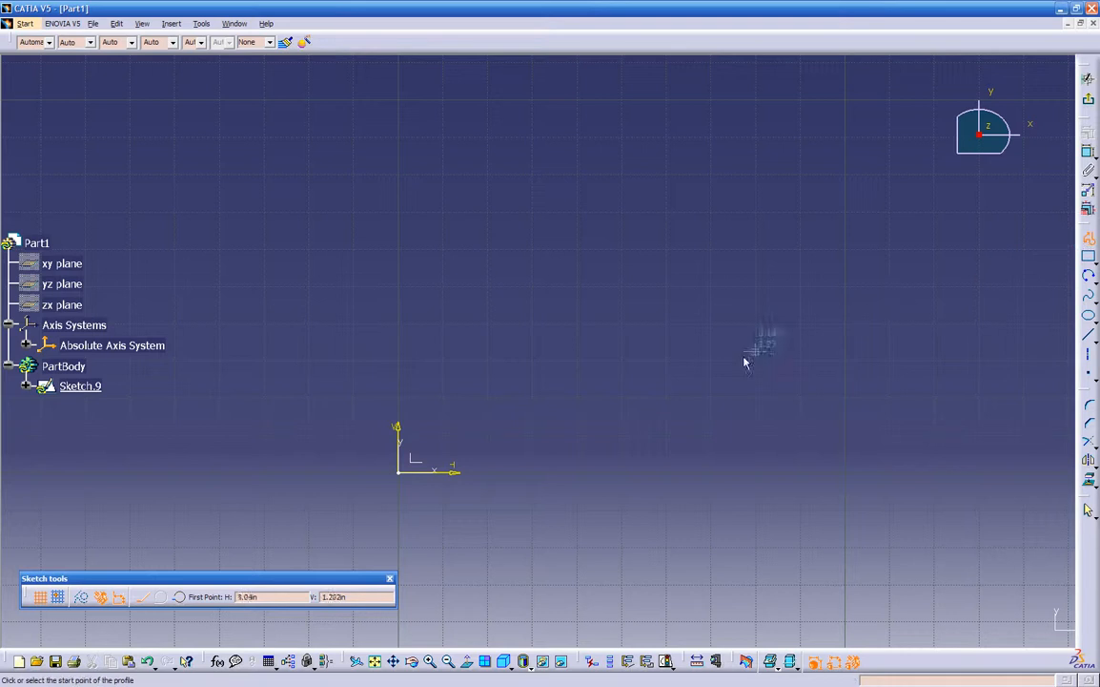
{"action": "left_click", "coordinate": [521, 437]}
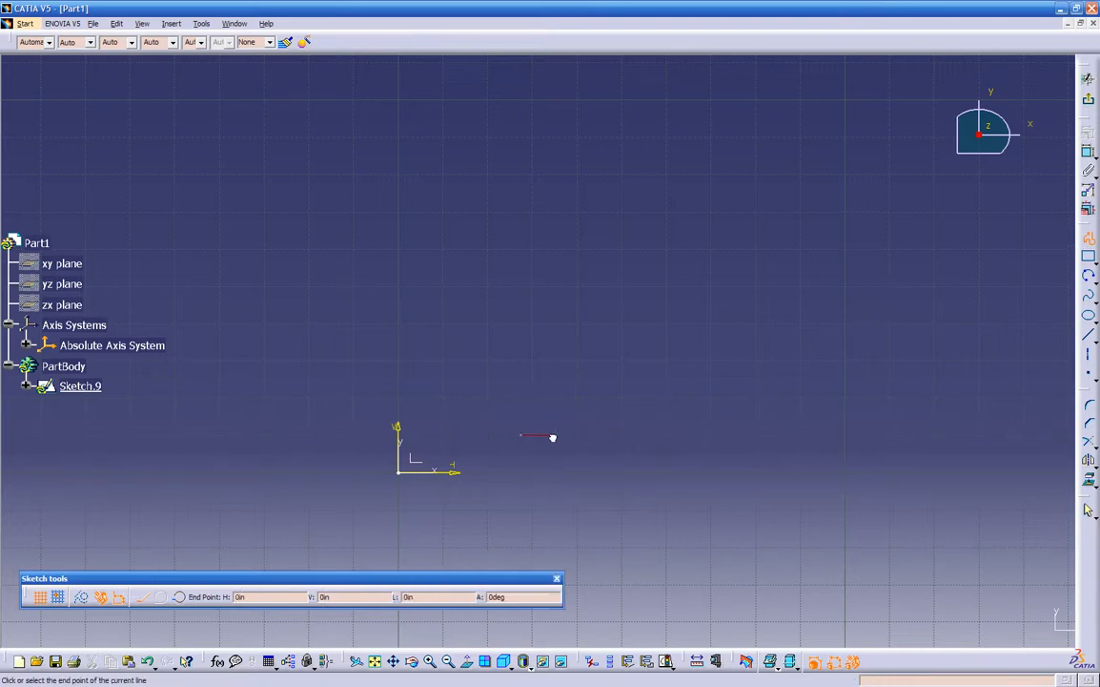
{"action": "left_click", "coordinate": [805, 434]}
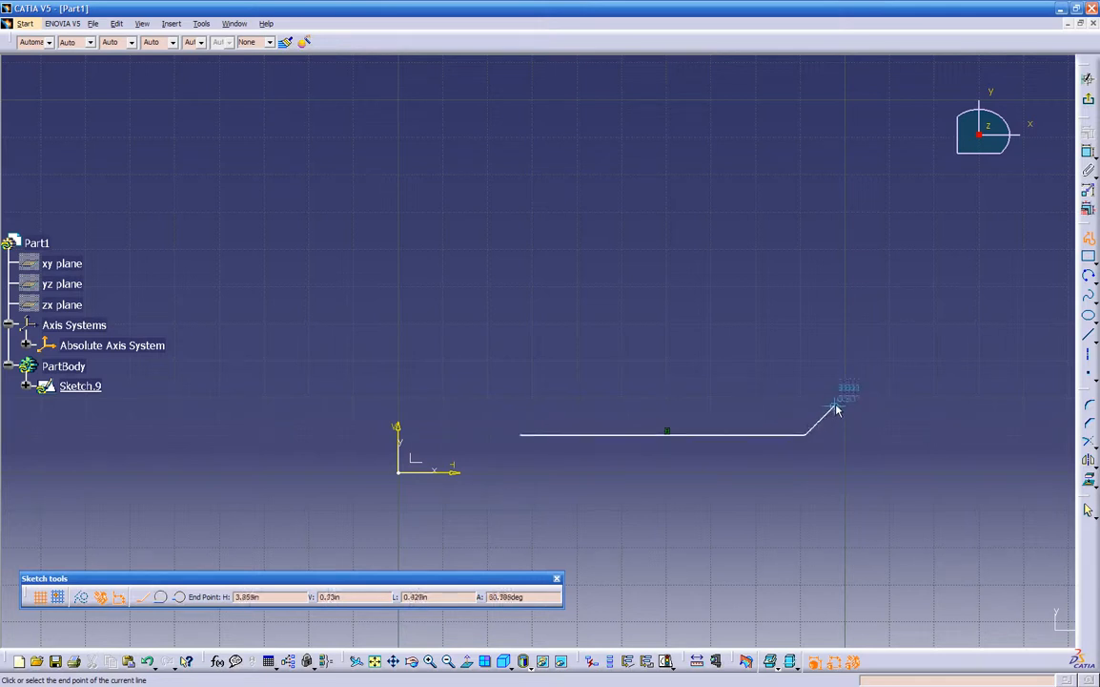
{"action": "left_click", "coordinate": [805, 312]}
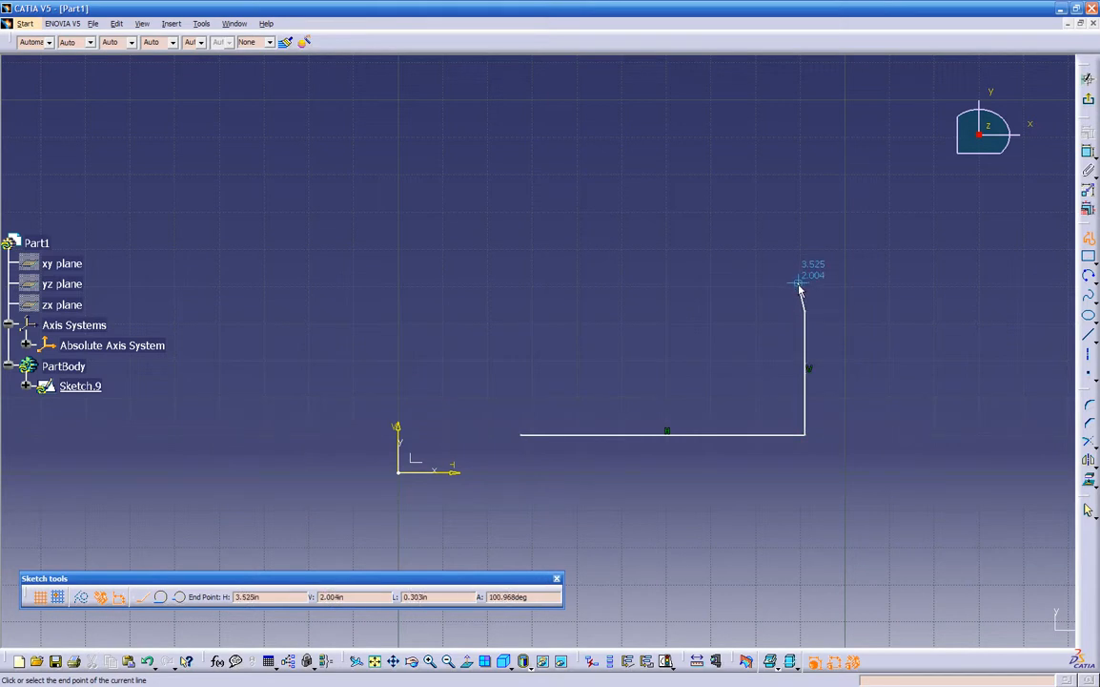
{"action": "left_click_drag", "start_coordinate": [770, 250], "coordinate": [747, 250]}
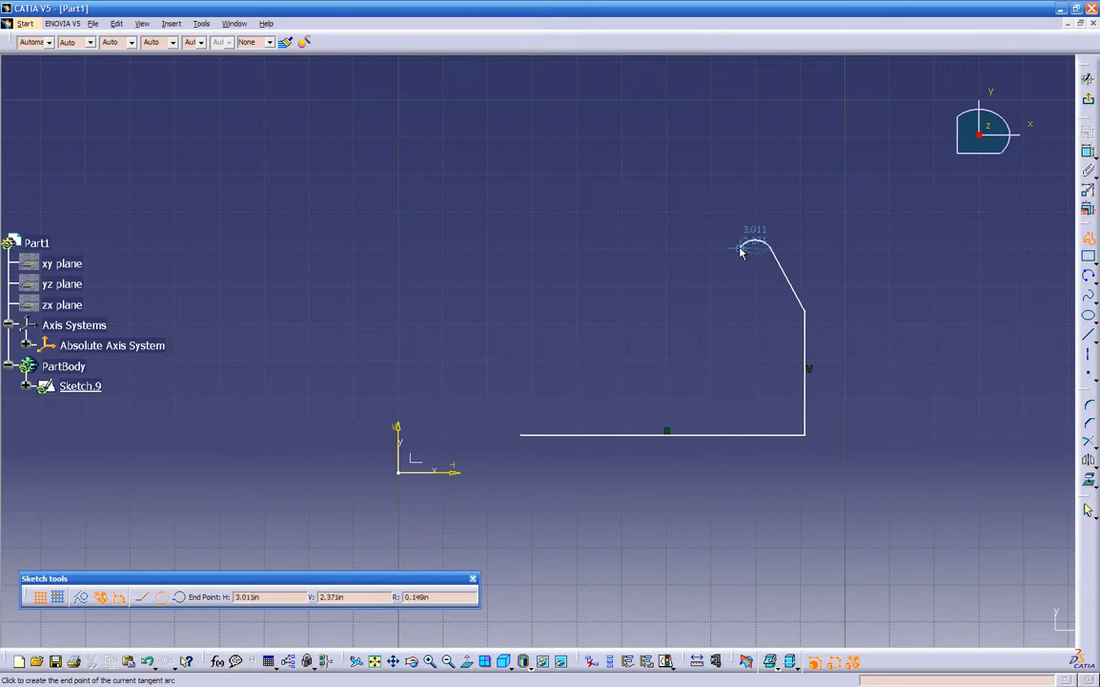
{"action": "left_click", "coordinate": [615, 229]}
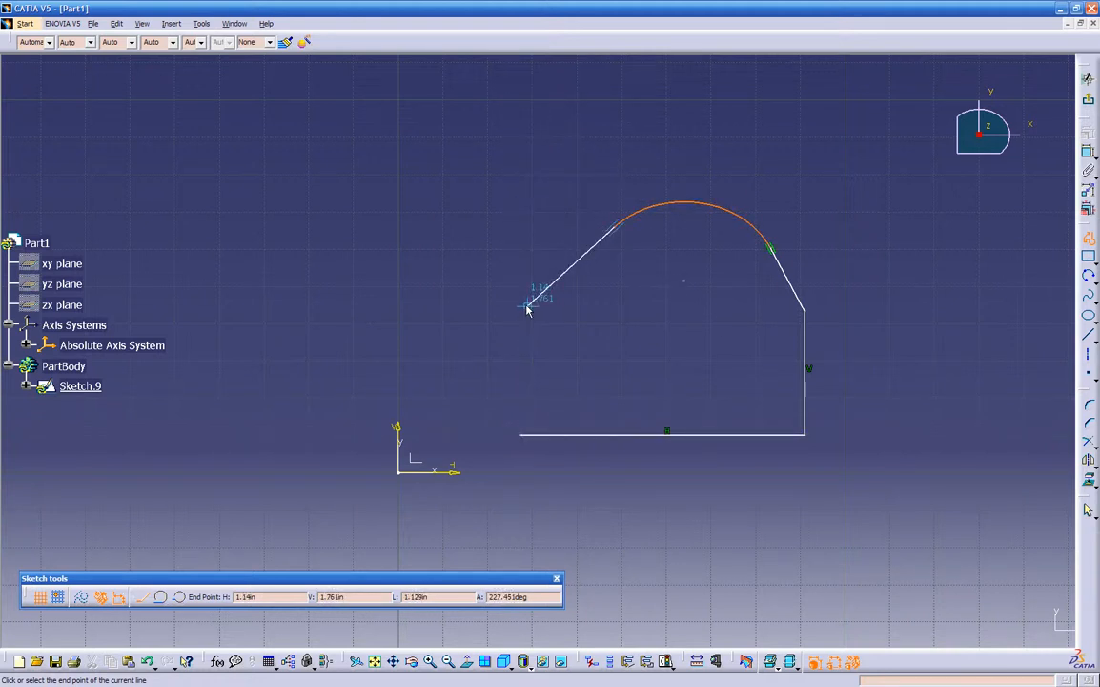
{"action": "left_click", "coordinate": [612, 228]}
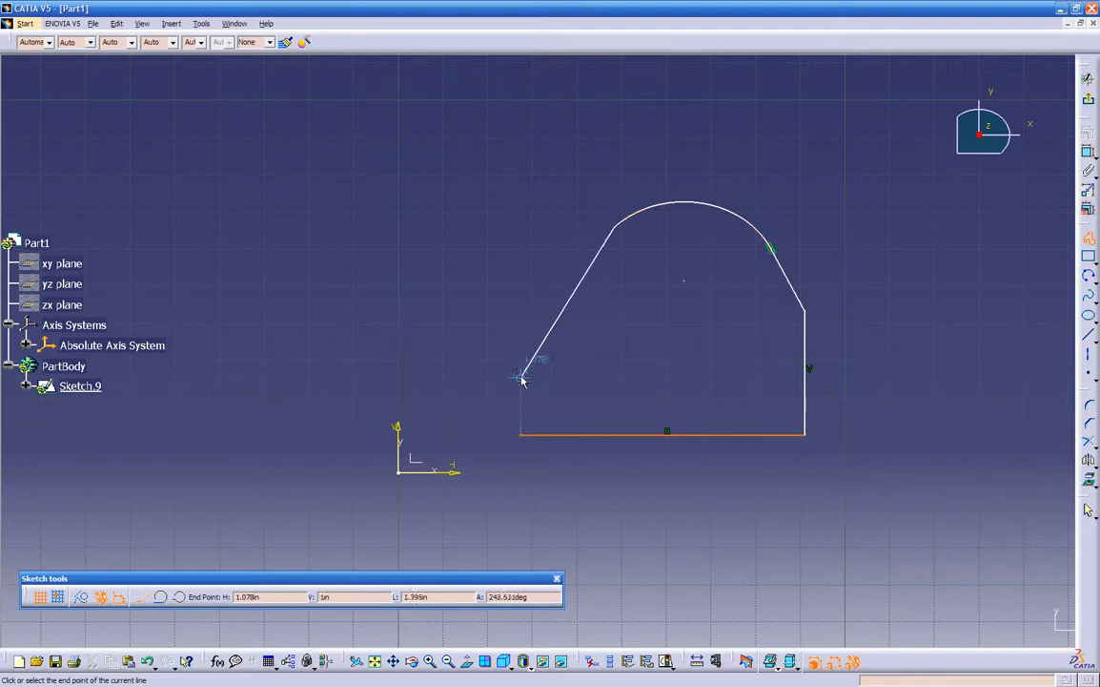
{"action": "left_click", "coordinate": [520, 313]}
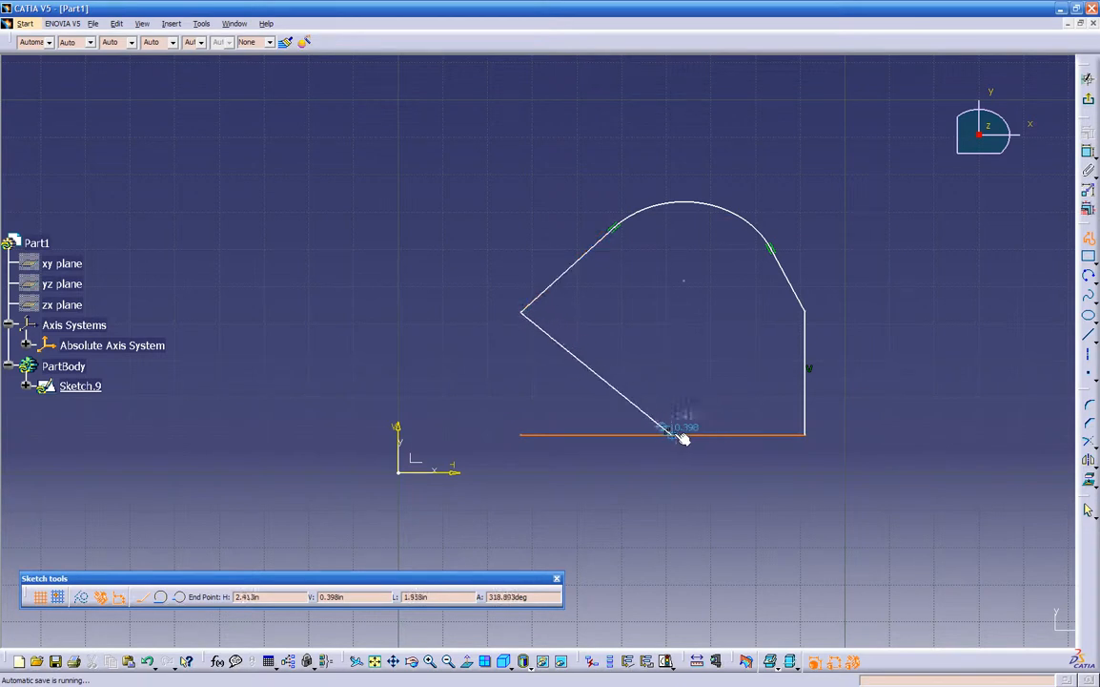
{"action": "left_click", "coordinate": [528, 436]}
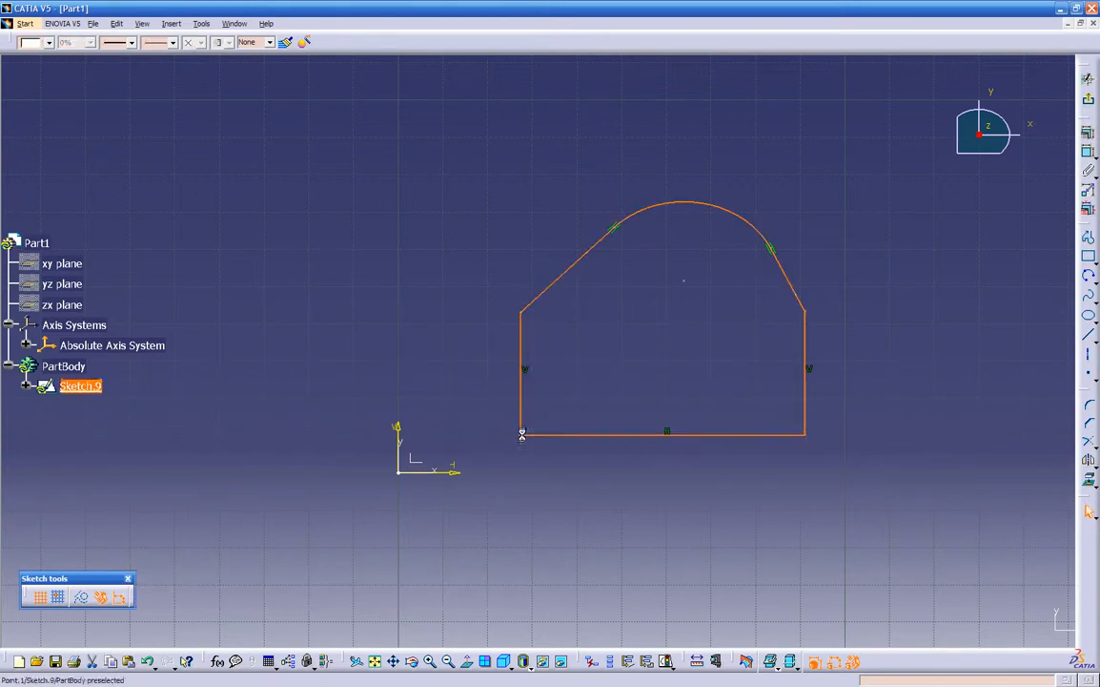
{"action": "left_click", "coordinate": [585, 380]}
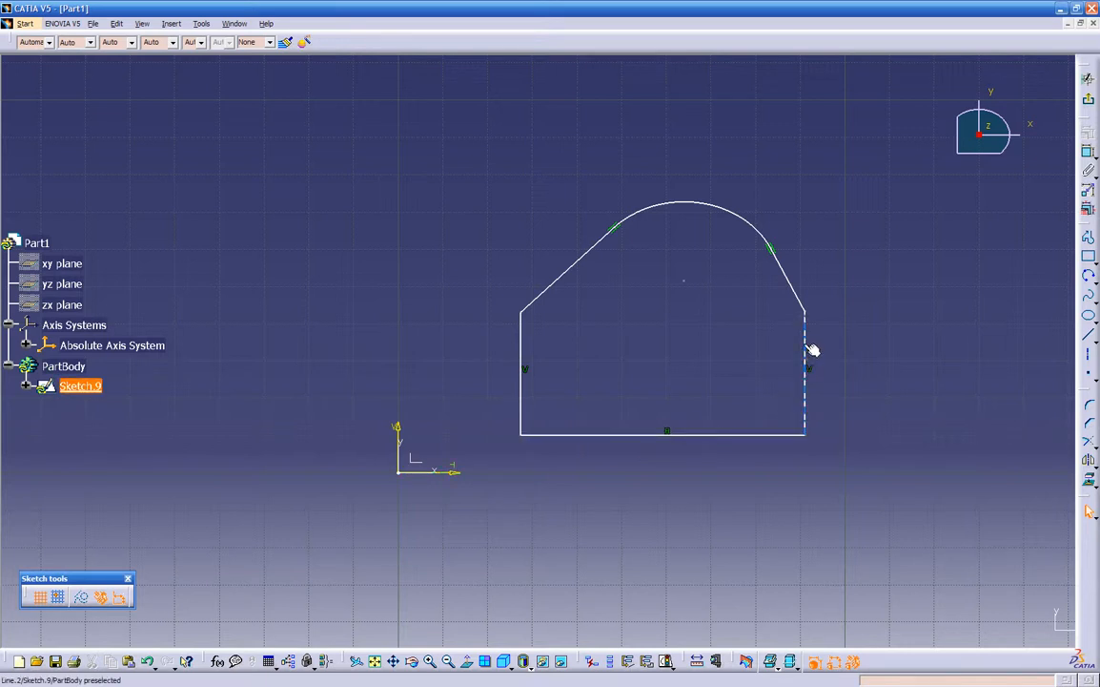
- Dimension the distance between the profile's two vertical sides and set it to 2.5 in
{"action": "left_click", "coordinate": [522, 343]}
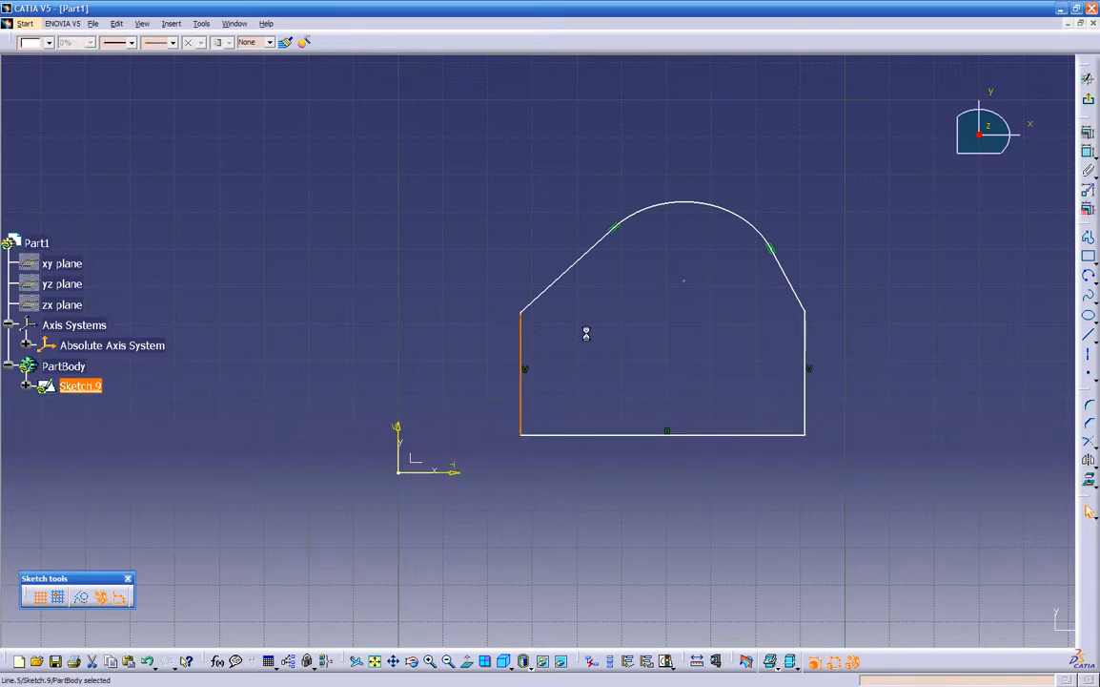
{"action": "left_click", "coordinate": [630, 333]}
{"action": "left_click", "coordinate": [1087, 152]}
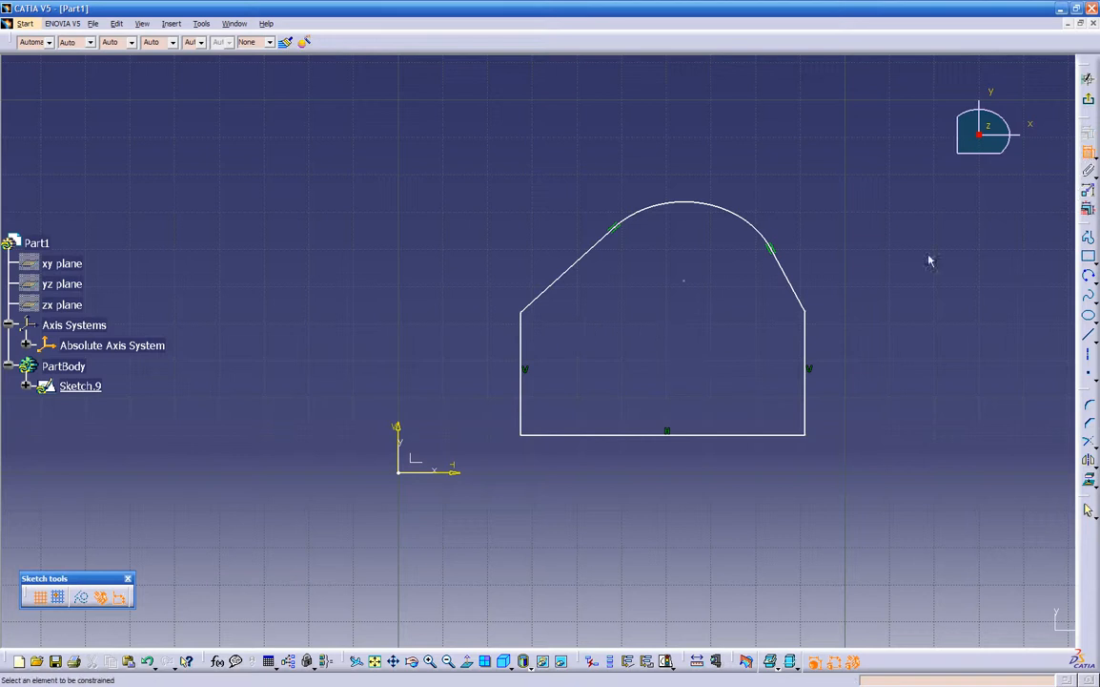
{"action": "left_click", "coordinate": [808, 360]}
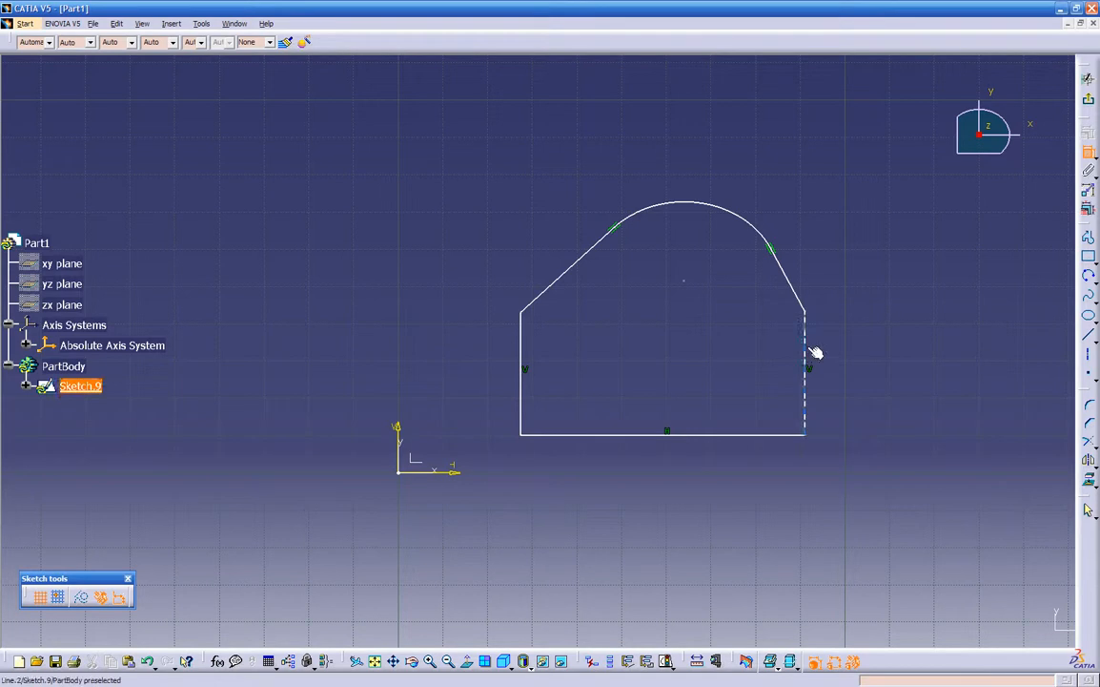
{"action": "left_click", "coordinate": [524, 342]}
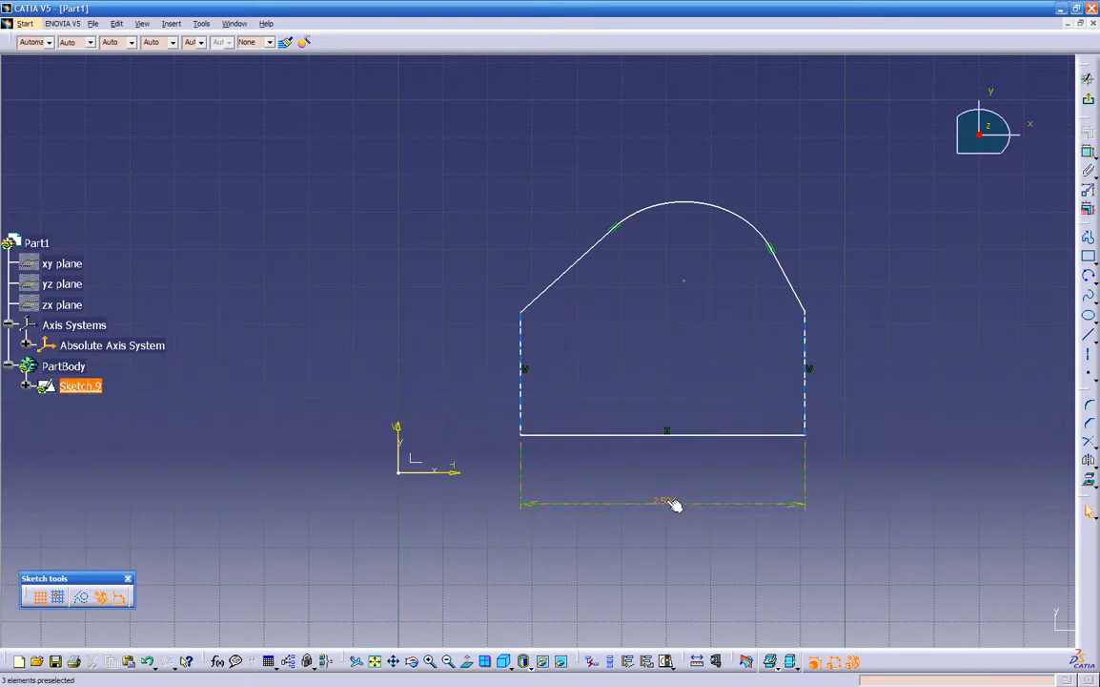
{"action": "left_click", "coordinate": [666, 502]}
{"action": "double_click", "coordinate": [666, 503]}
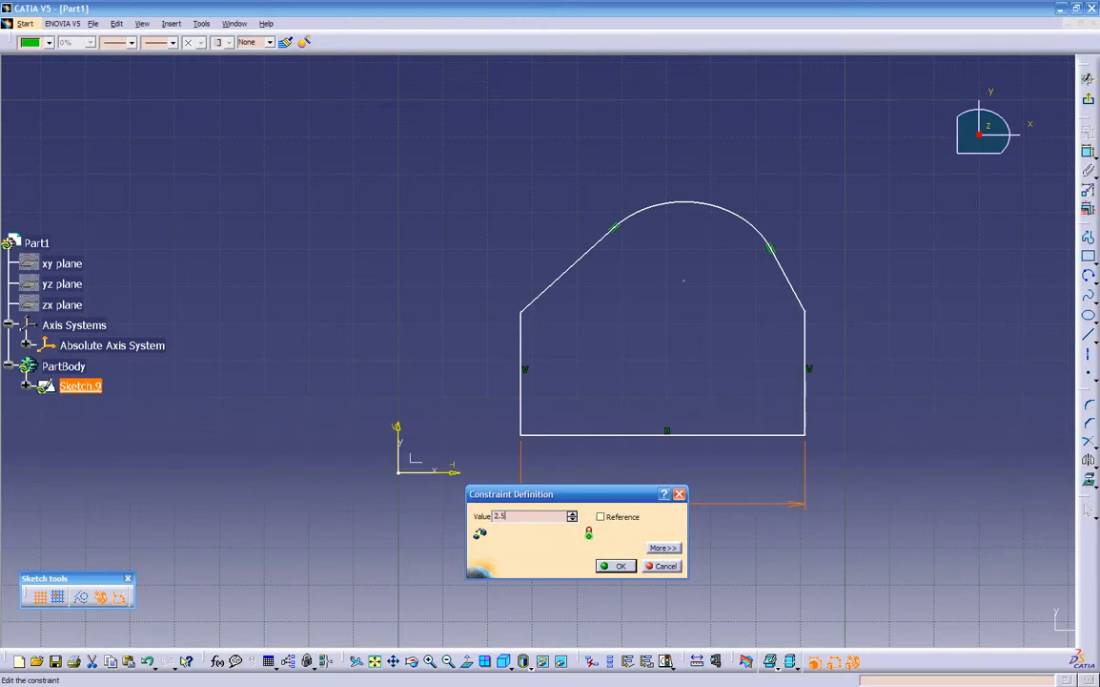
{"action": "type", "text": "2.5"}
{"action": "key", "text": "Return"}
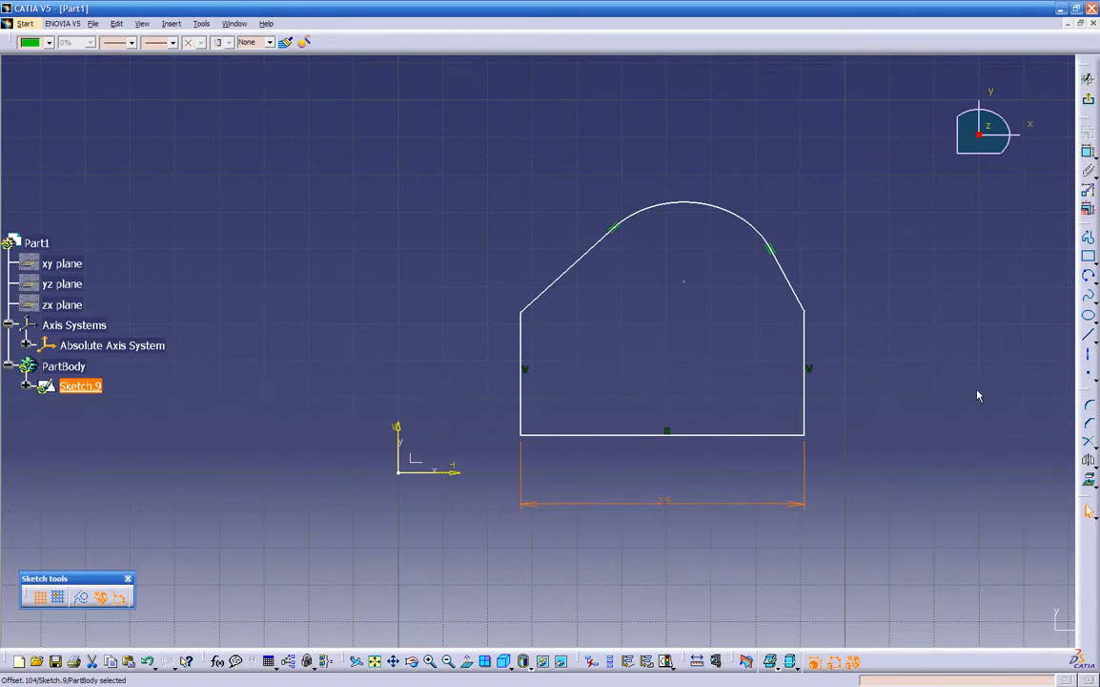
{"action": "left_click", "coordinate": [963, 349]}
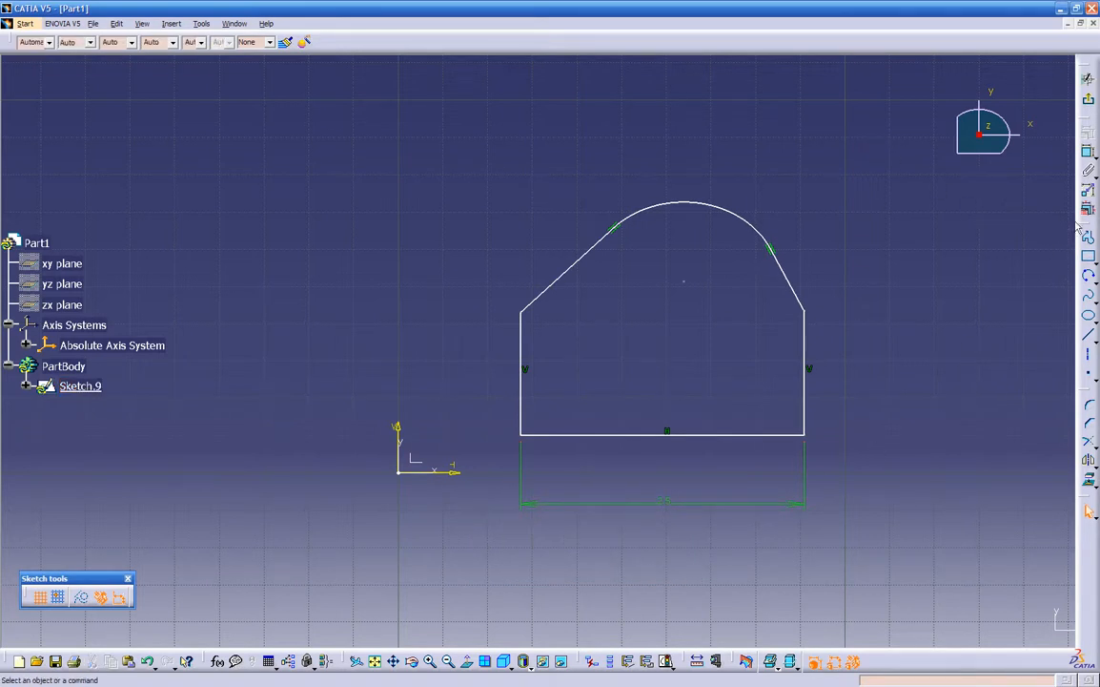
- Add length dimensions to the profile's left and right vertical sides
{"action": "left_click", "coordinate": [1088, 169]}
{"action": "left_click", "coordinate": [522, 345]}
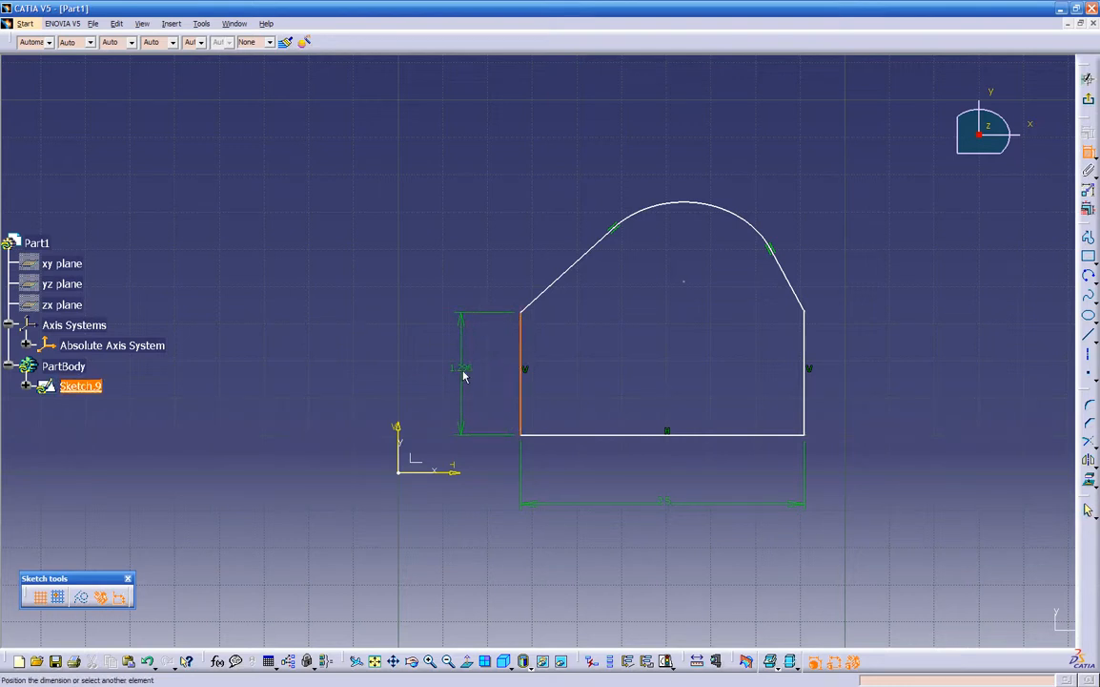
{"action": "left_click", "coordinate": [463, 376]}
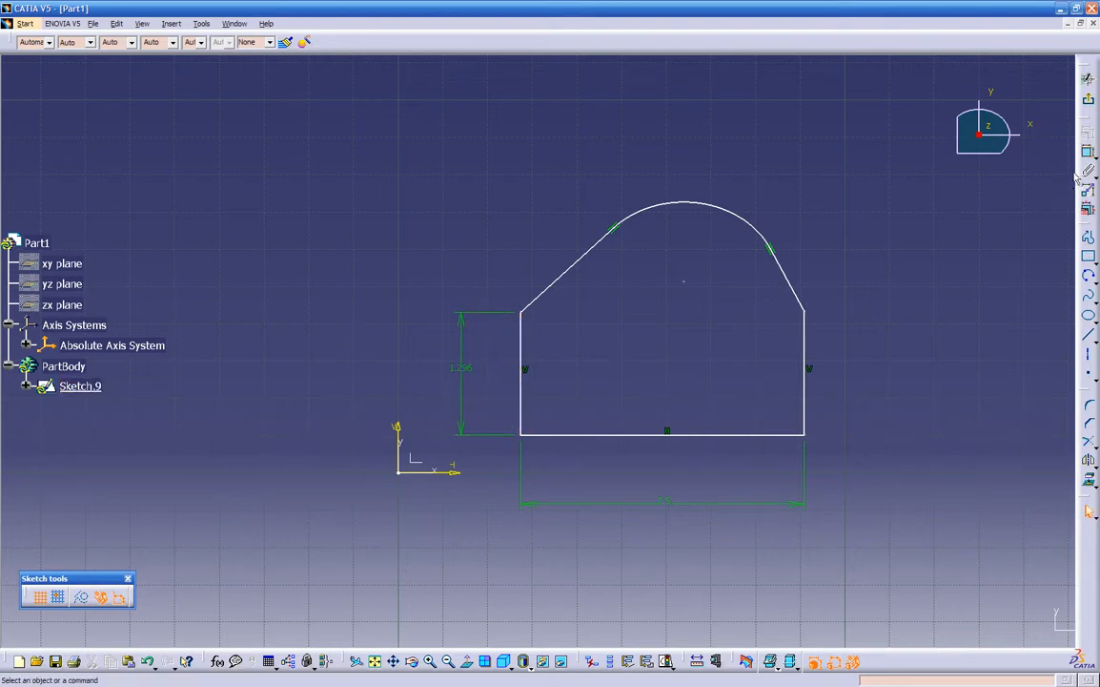
{"action": "left_click", "coordinate": [805, 351]}
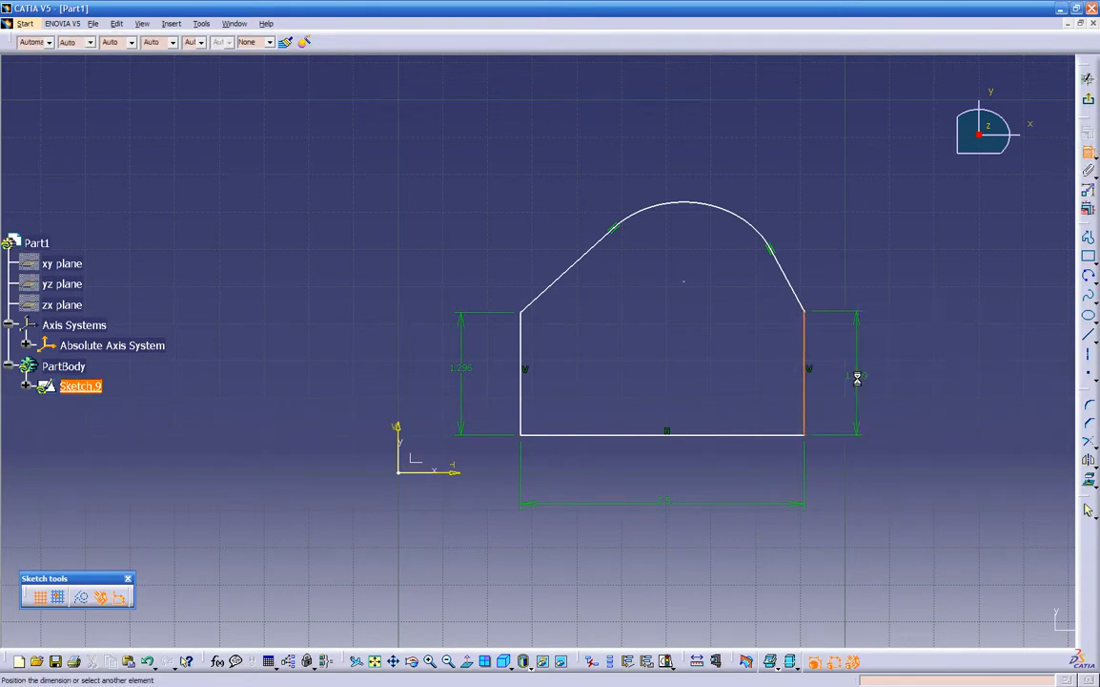
{"action": "left_click", "coordinate": [865, 382]}
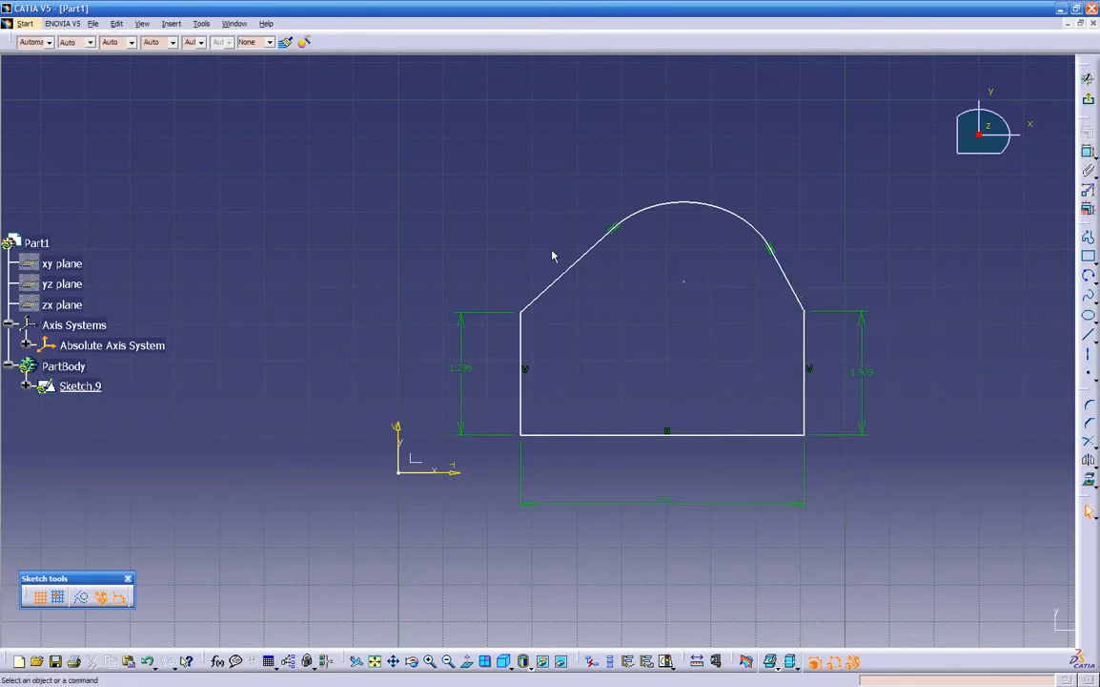
- Add an angle dimension between the profile's two slanted lines, placed inside the shape
{"action": "left_click", "coordinate": [1088, 155]}
{"action": "left_click", "coordinate": [784, 275]}
{"action": "left_click", "coordinate": [589, 251]}
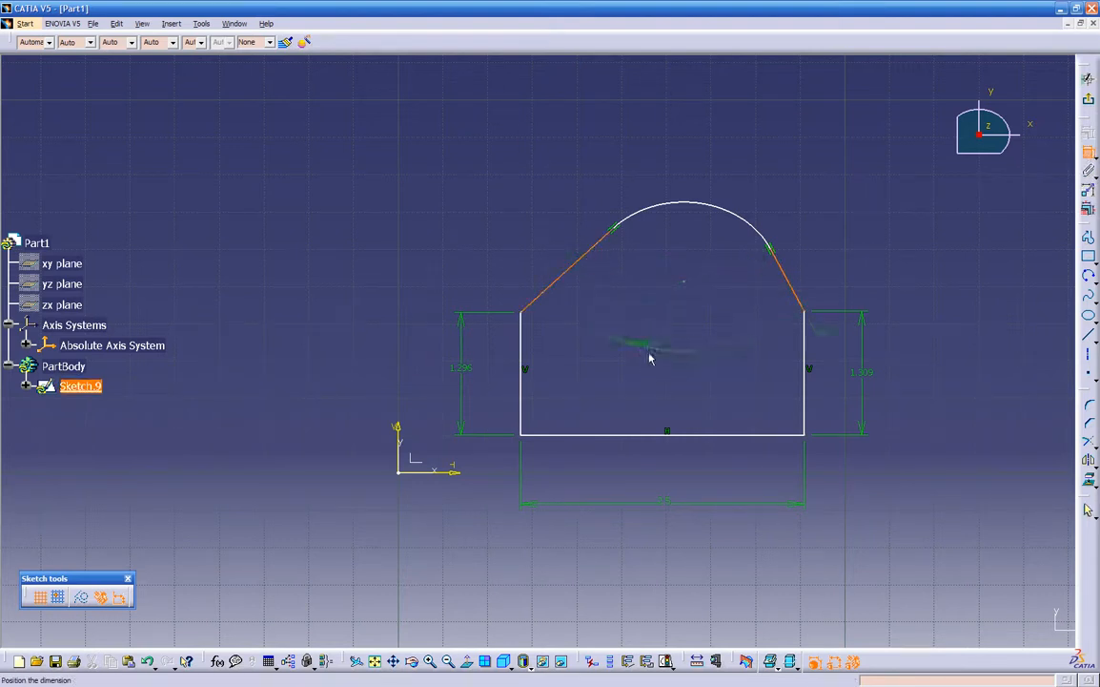
{"action": "left_click", "coordinate": [674, 388]}
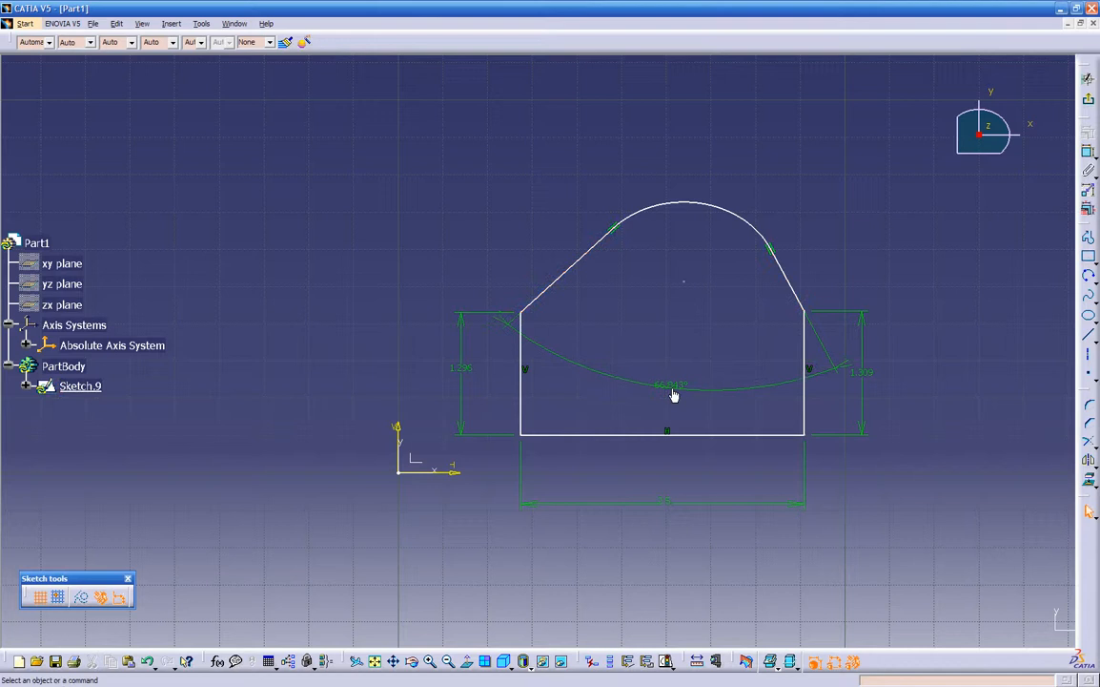
- Add a radius dimension to the profile's top arc, placed above the arc
{"action": "left_click", "coordinate": [733, 216]}
{"action": "left_click", "coordinate": [1088, 153]}
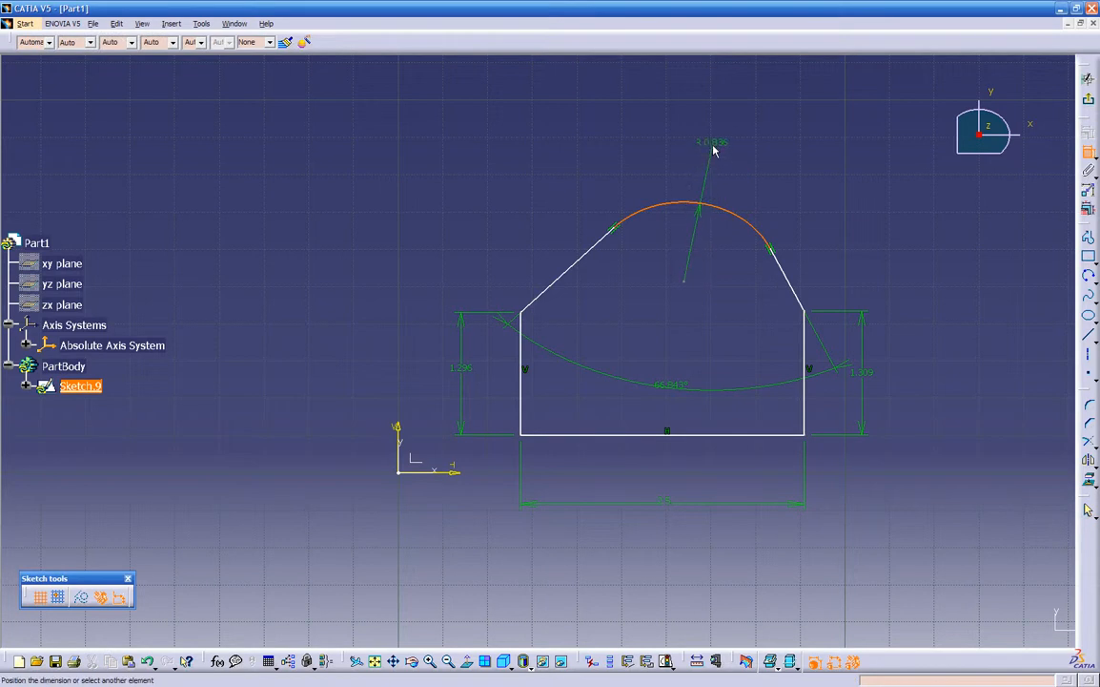
{"action": "left_click", "coordinate": [713, 150]}
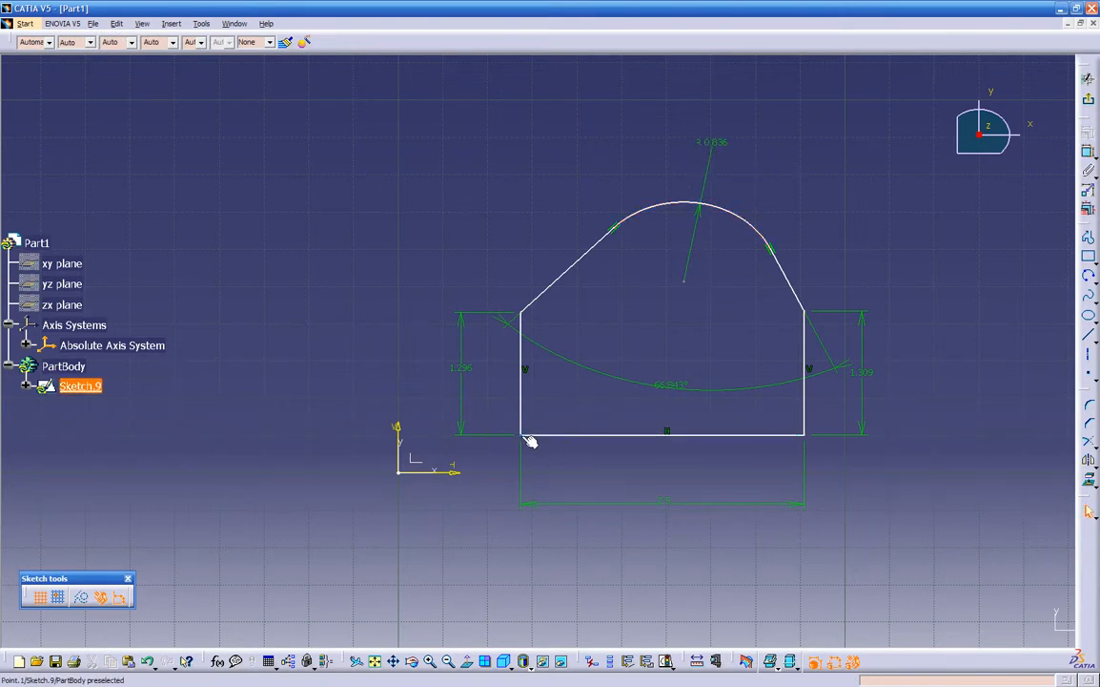
- Move the whole profile up and to the right of the origin by its base line
{"action": "mouse_move", "coordinate": [577, 440]}
{"action": "left_mouse_down"}
{"action": "mouse_move", "coordinate": [668, 410]}
{"action": "mouse_move", "coordinate": [517, 370]}
{"action": "mouse_move", "coordinate": [357, 393]}
{"action": "mouse_move", "coordinate": [635, 338]}
{"action": "mouse_move", "coordinate": [651, 388]}
{"action": "mouse_move", "coordinate": [527, 349]}
{"action": "mouse_move", "coordinate": [607, 351]}
{"action": "mouse_move", "coordinate": [622, 388]}
{"action": "mouse_move", "coordinate": [622, 350]}
{"action": "left_mouse_up"}
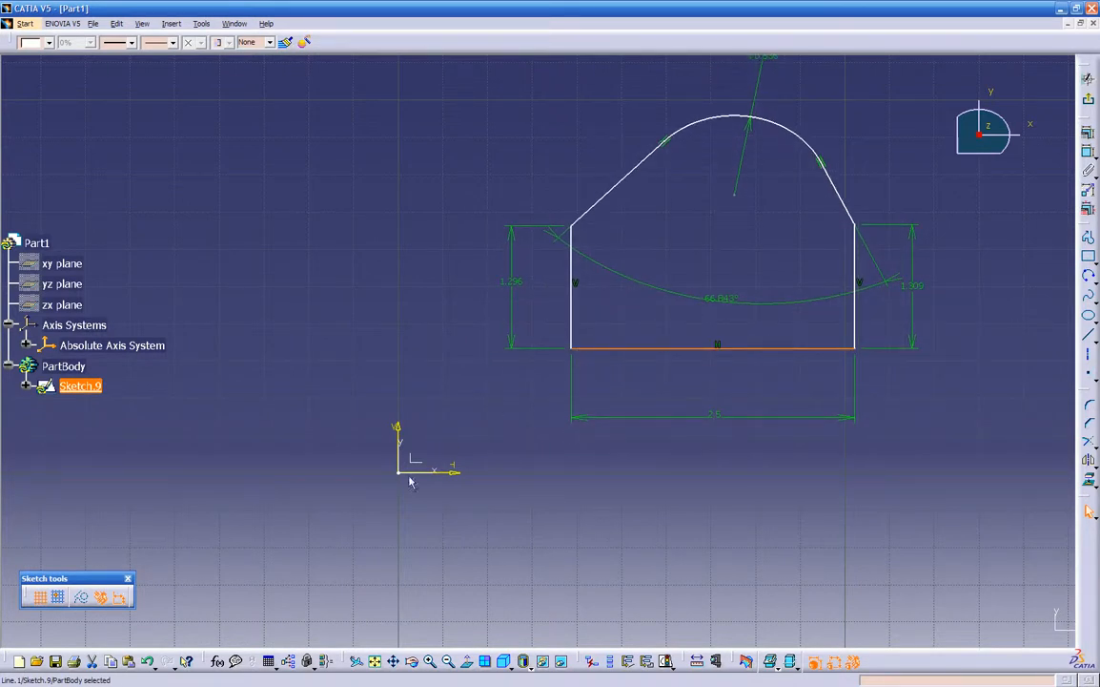
{"action": "left_click_drag", "start_coordinate": [614, 349], "coordinate": [612, 387]}
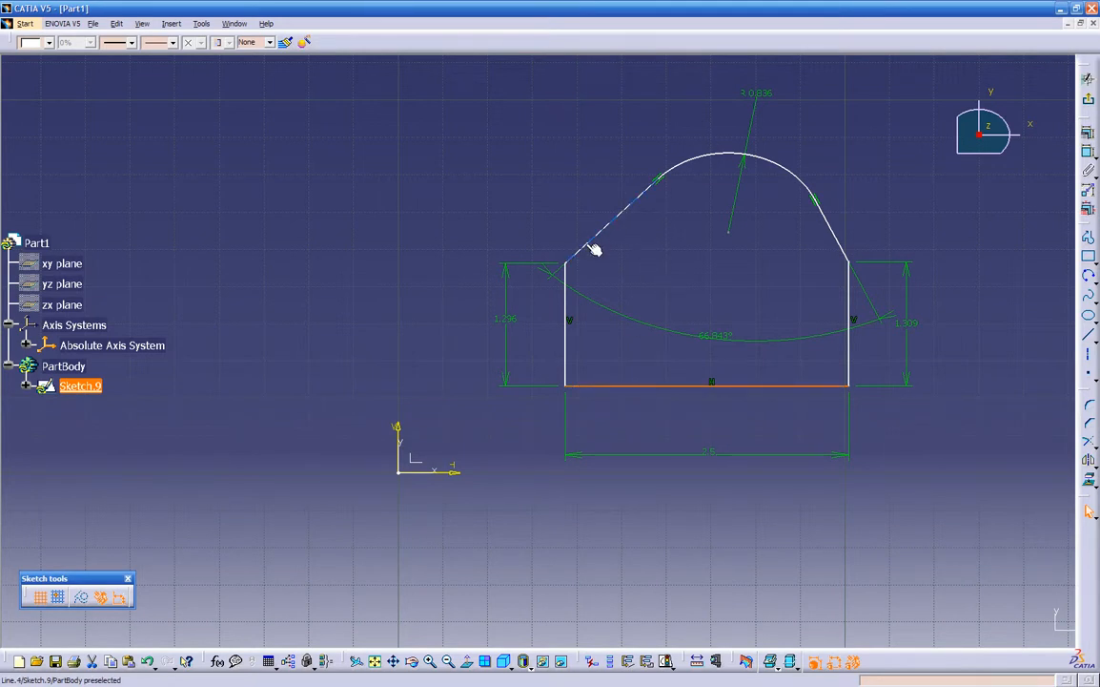
{"action": "mouse_move", "coordinate": [675, 165]}
{"action": "left_mouse_down"}
{"action": "mouse_move", "coordinate": [676, 179]}
{"action": "mouse_move", "coordinate": [672, 167]}
{"action": "left_mouse_up"}
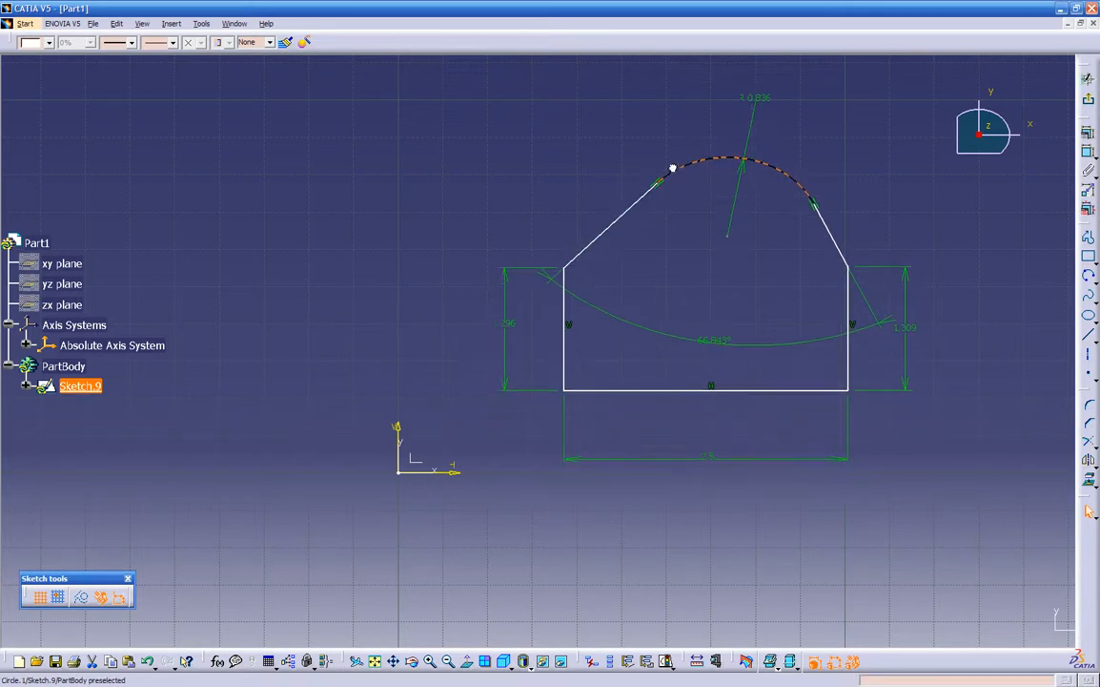
- Delete the top arc's radius dimension and reposition the profile by its arc and arc centre point
{"action": "left_click", "coordinate": [751, 101]}
{"action": "key", "text": "Delete"}
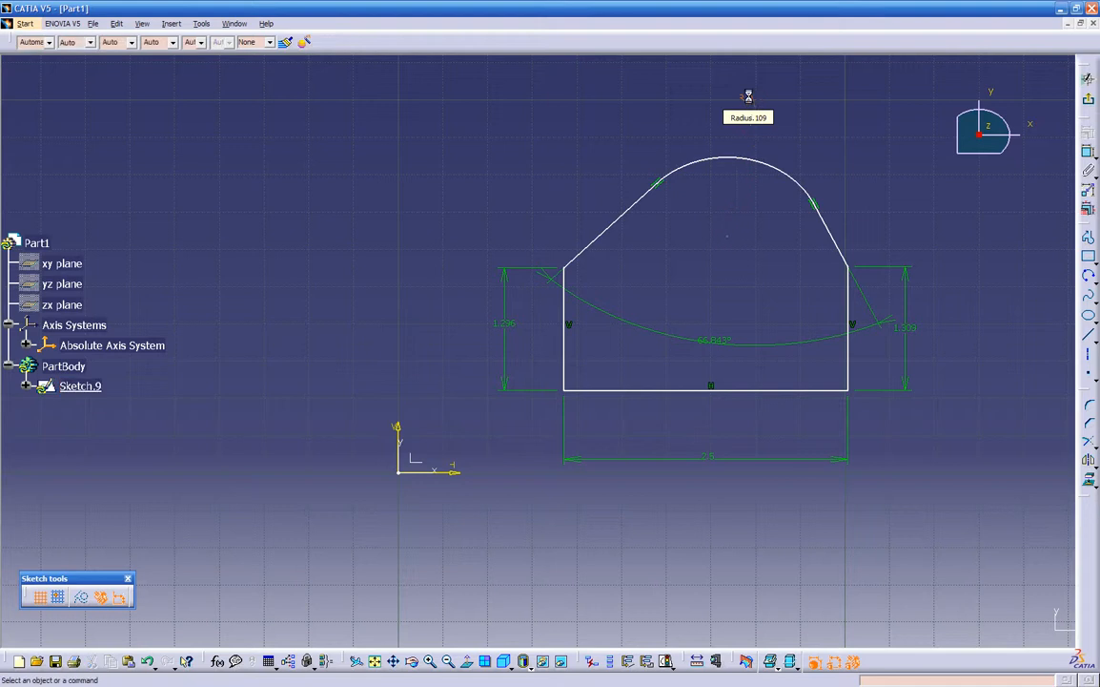
{"action": "mouse_move", "coordinate": [726, 155]}
{"action": "left_mouse_down"}
{"action": "mouse_move", "coordinate": [727, 136]}
{"action": "mouse_move", "coordinate": [651, 176]}
{"action": "mouse_move", "coordinate": [689, 164]}
{"action": "left_mouse_up"}
{"action": "mouse_move", "coordinate": [749, 227]}
{"action": "left_mouse_down"}
{"action": "mouse_move", "coordinate": [749, 214]}
{"action": "mouse_move", "coordinate": [746, 223]}
{"action": "left_mouse_up"}
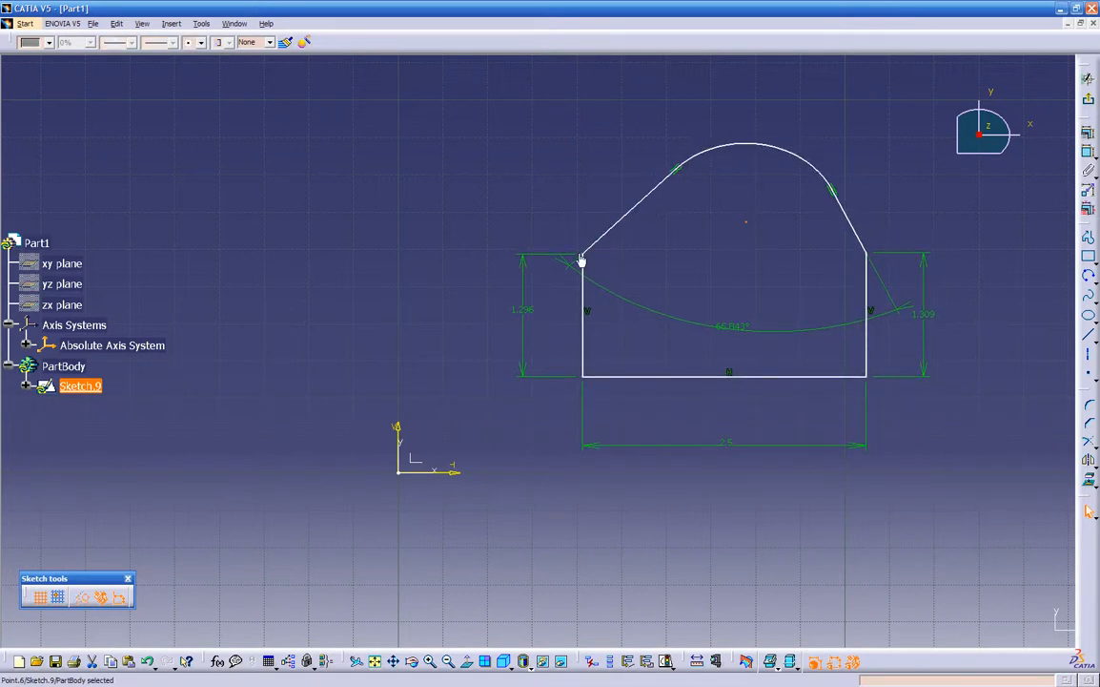
- Delete the left side's length dimension and pull its upper corner up to make that side about 1.47 in long
{"action": "left_click", "coordinate": [522, 318]}
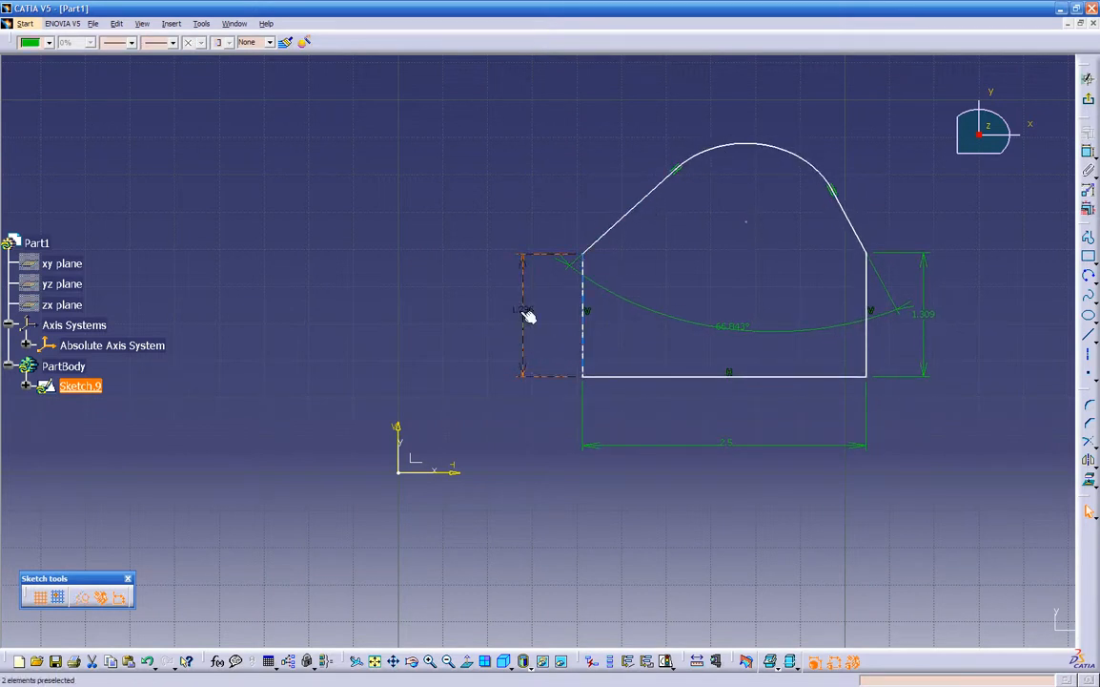
{"action": "key", "text": "Delete"}
{"action": "mouse_move", "coordinate": [582, 253]}
{"action": "left_mouse_down"}
{"action": "mouse_move", "coordinate": [611, 260]}
{"action": "mouse_move", "coordinate": [562, 248]}
{"action": "mouse_move", "coordinate": [605, 248]}
{"action": "mouse_move", "coordinate": [577, 248]}
{"action": "mouse_move", "coordinate": [592, 246]}
{"action": "left_mouse_up"}
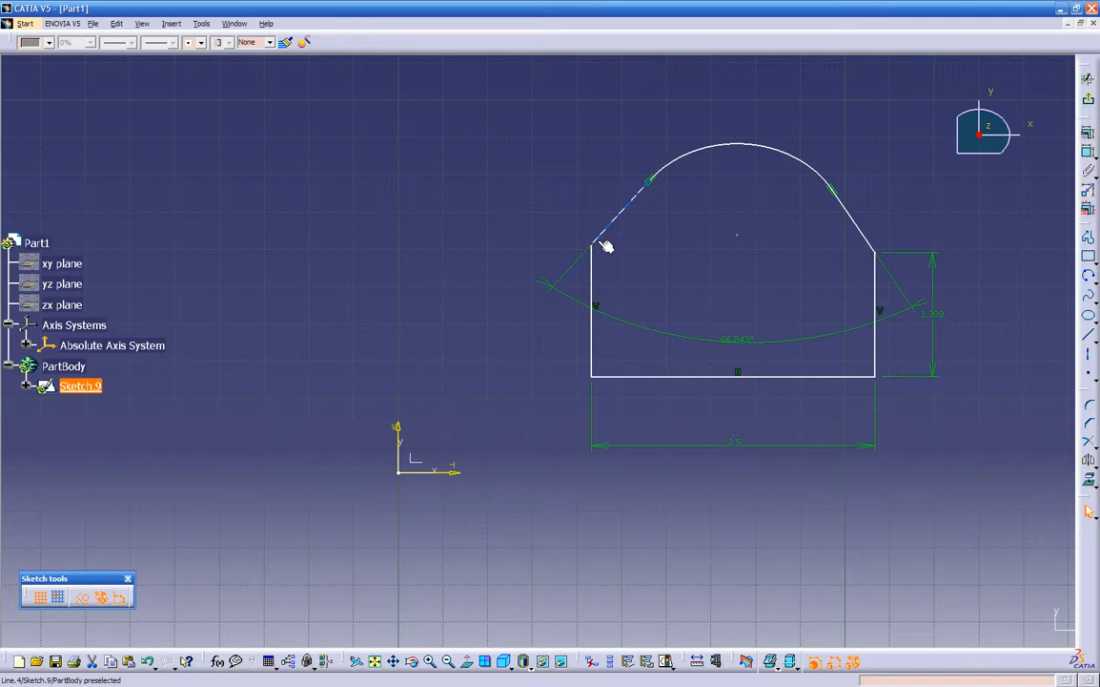
{"action": "mouse_move", "coordinate": [592, 246]}
{"action": "left_mouse_down"}
{"action": "mouse_move", "coordinate": [614, 240]}
{"action": "mouse_move", "coordinate": [578, 241]}
{"action": "mouse_move", "coordinate": [595, 239]}
{"action": "left_mouse_up"}
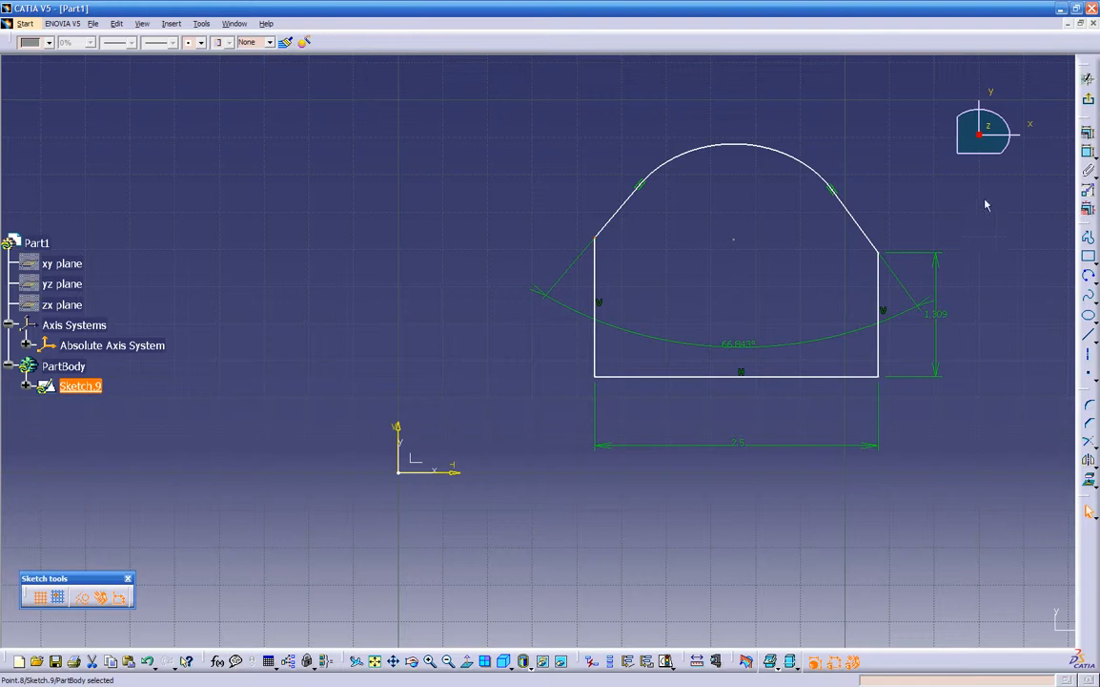
- Add a length dimension to the profile's left vertical side, placed outside the shape
{"action": "left_click", "coordinate": [1087, 153]}
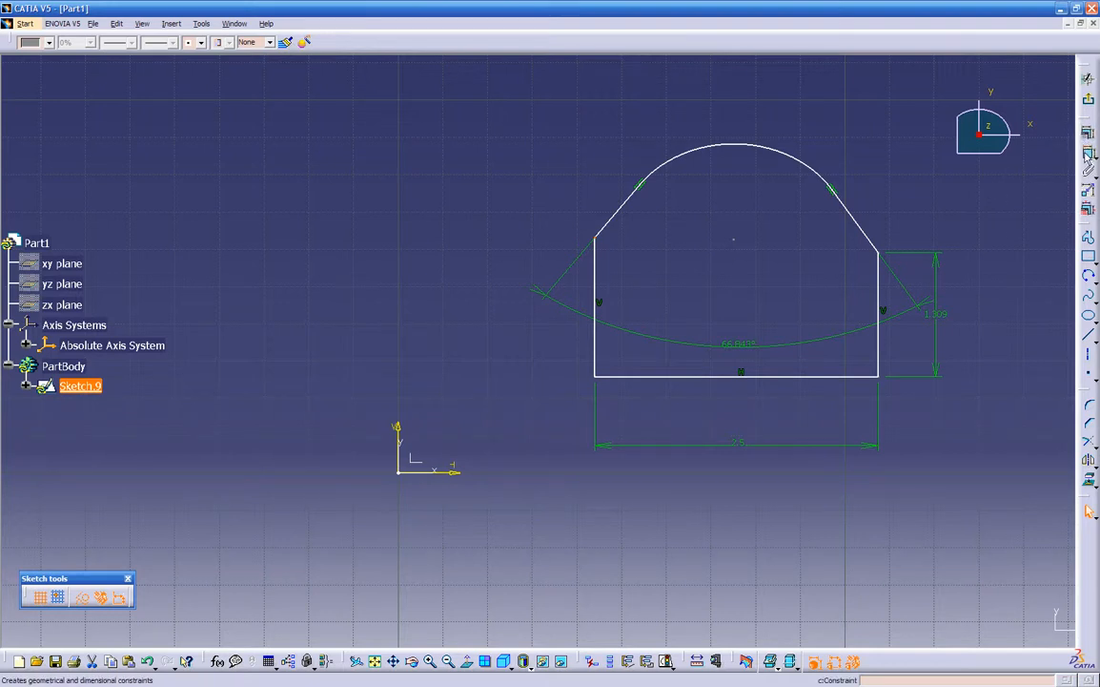
{"action": "key", "text": "Escape"}
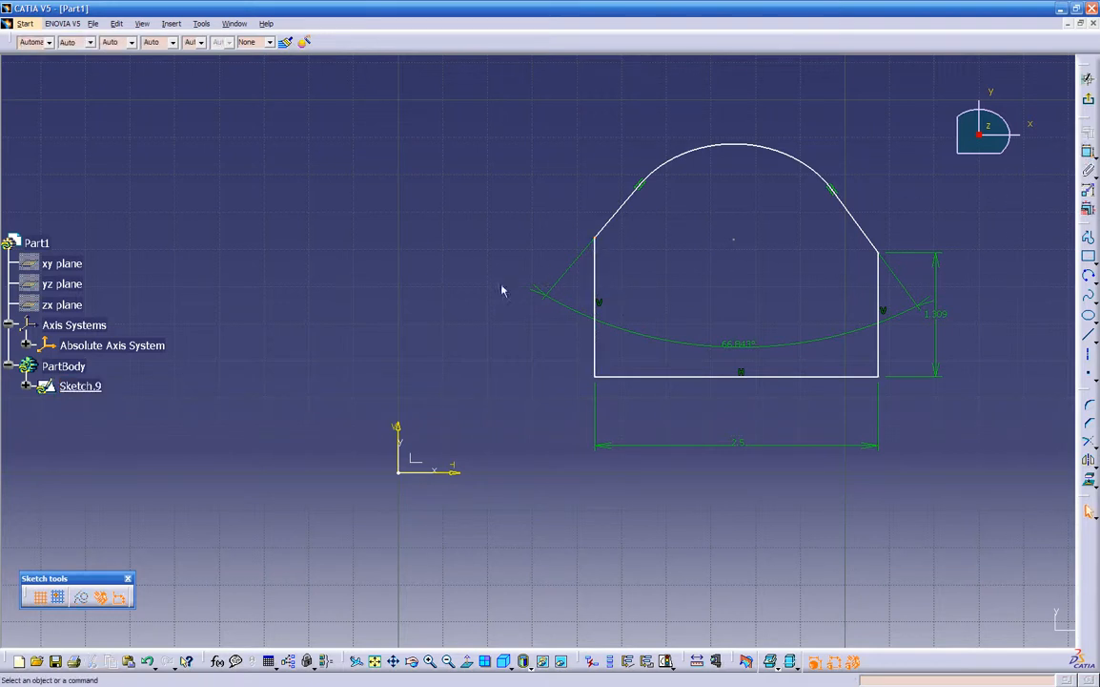
{"action": "left_click", "coordinate": [1088, 152]}
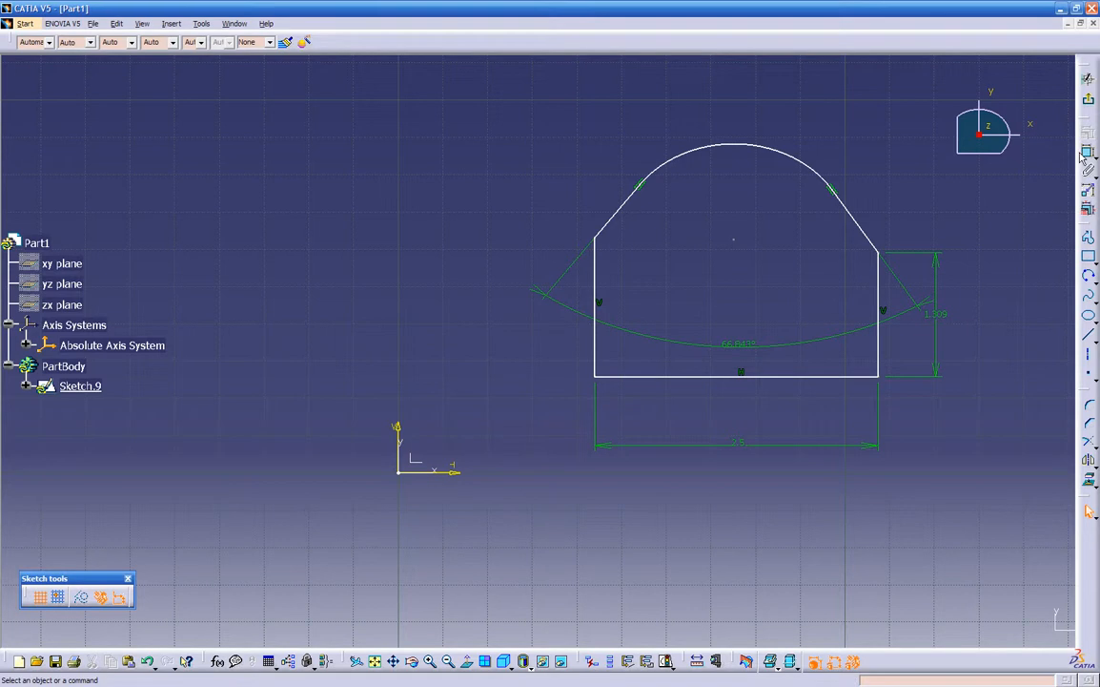
{"action": "left_click", "coordinate": [594, 283]}
{"action": "left_click", "coordinate": [503, 300]}
- Add a second angle dimension between the two slanted lines, placed above the existing one
{"action": "left_click", "coordinate": [1088, 153]}
{"action": "left_click", "coordinate": [858, 225]}
{"action": "left_click", "coordinate": [628, 197]}
{"action": "left_click", "coordinate": [707, 257]}
{"action": "left_click", "coordinate": [707, 262]}
- Examine the definition of the duplicate angle dimension and delete that dimension
{"action": "double_click", "coordinate": [708, 263]}
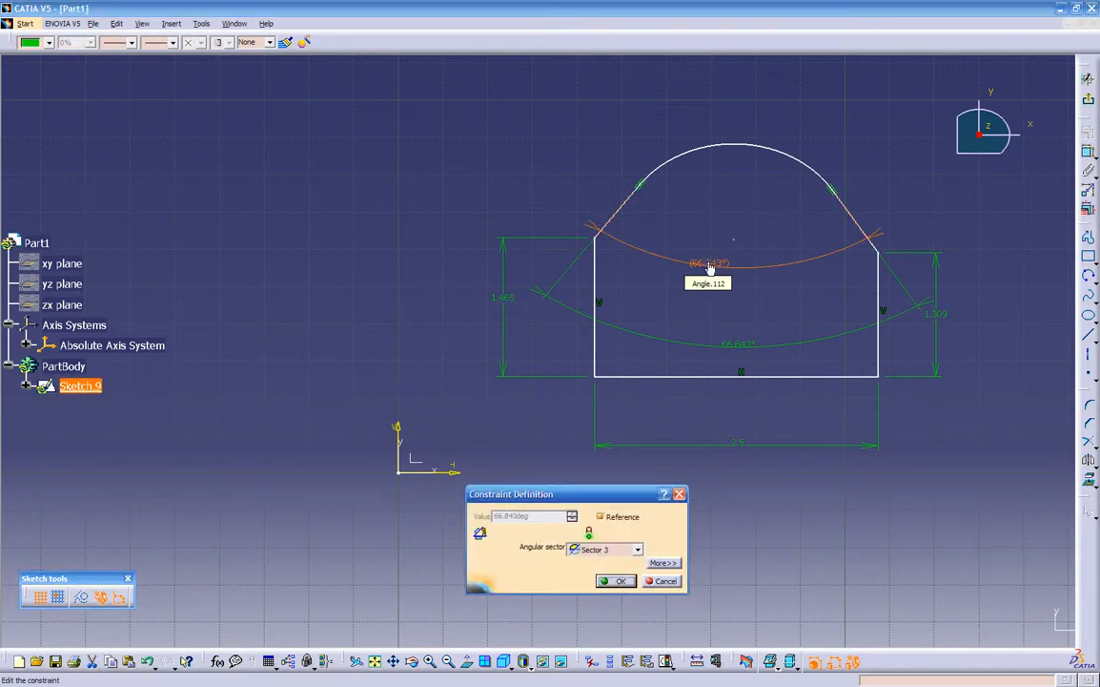
{"action": "key", "text": "Return"}
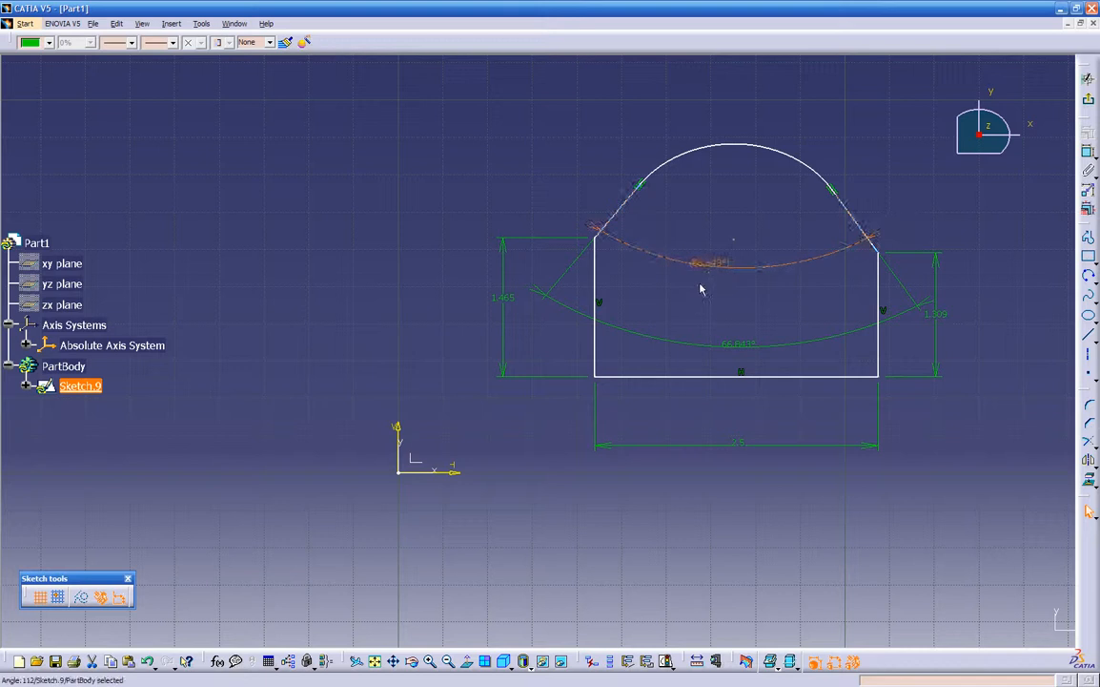
{"action": "double_click", "coordinate": [710, 262]}
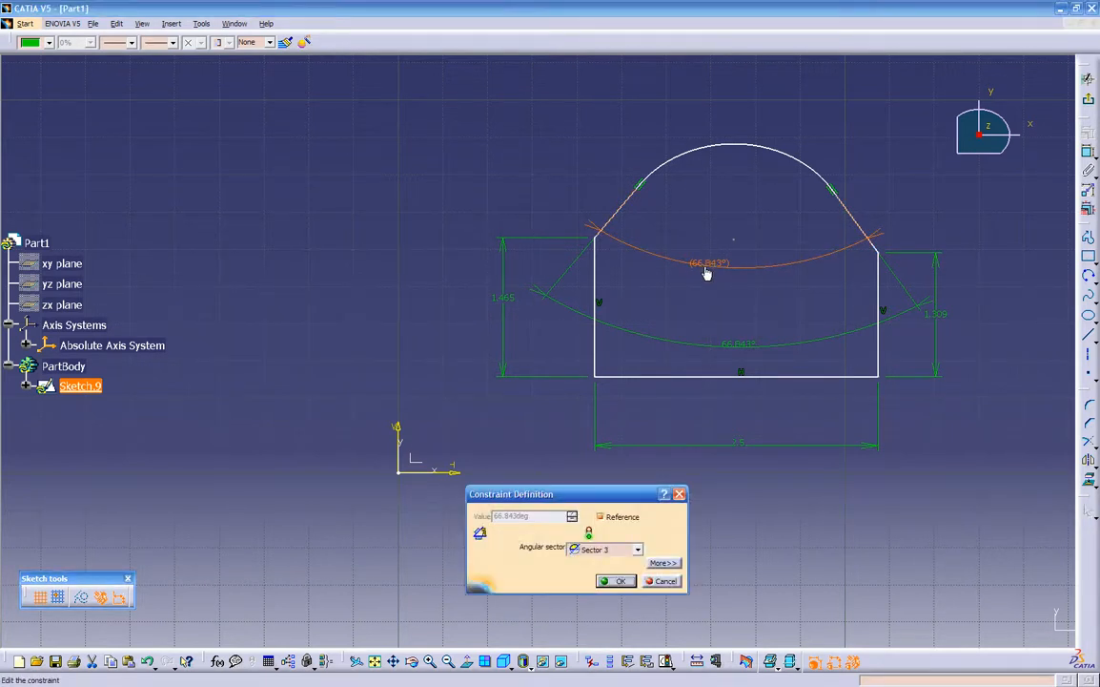
{"action": "left_click", "coordinate": [616, 581]}
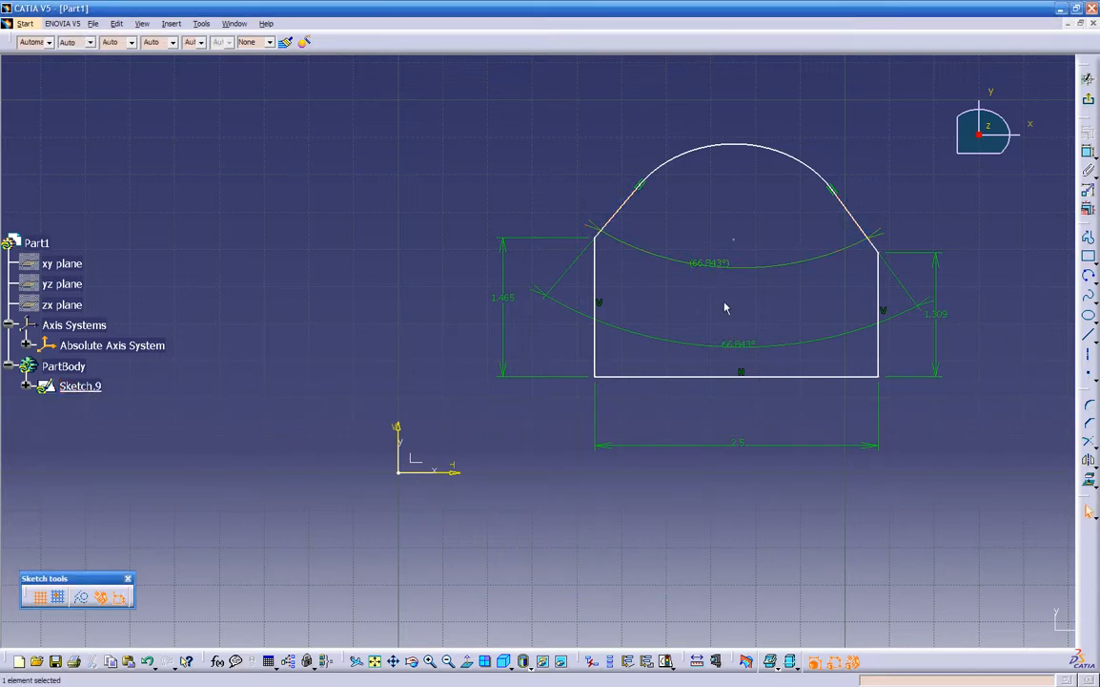
{"action": "key", "text": "Delete"}
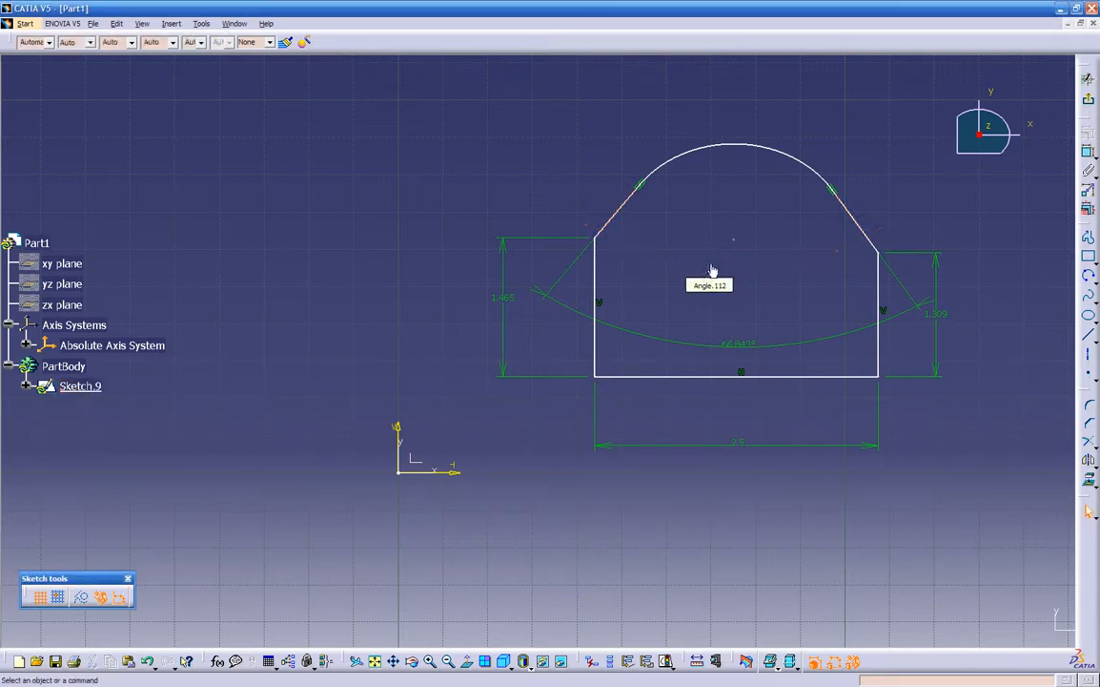
- Set the angle between the profile's two slanted lines to 60 degrees
{"action": "double_click", "coordinate": [739, 343]}
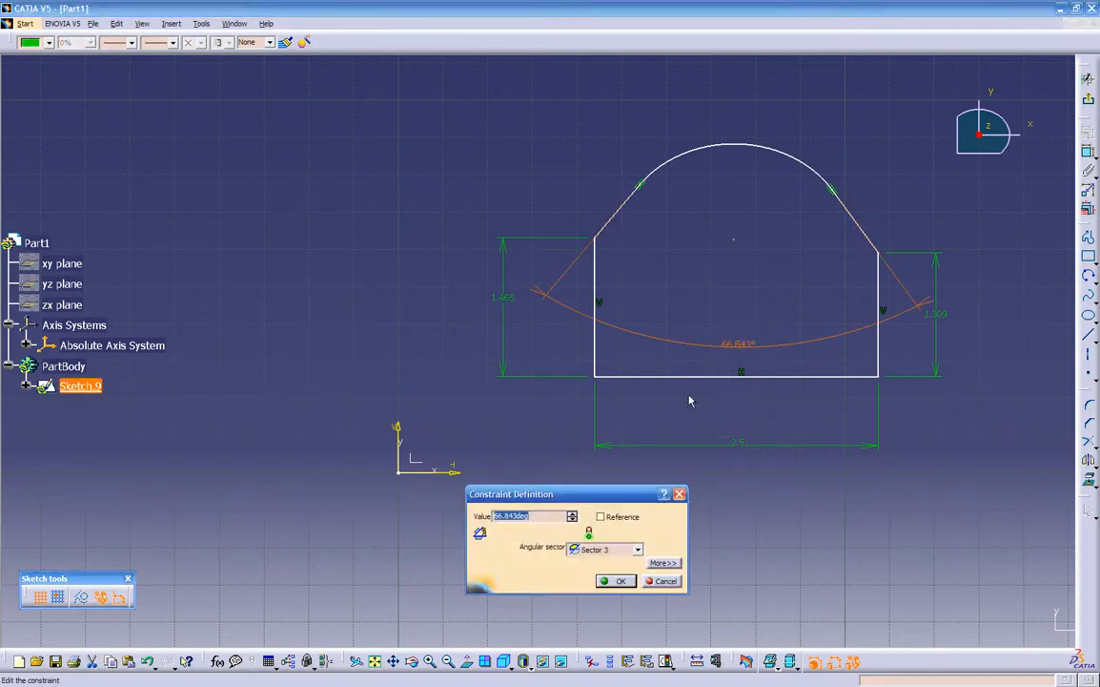
{"action": "type", "text": "60"}
{"action": "key", "text": "Return"}
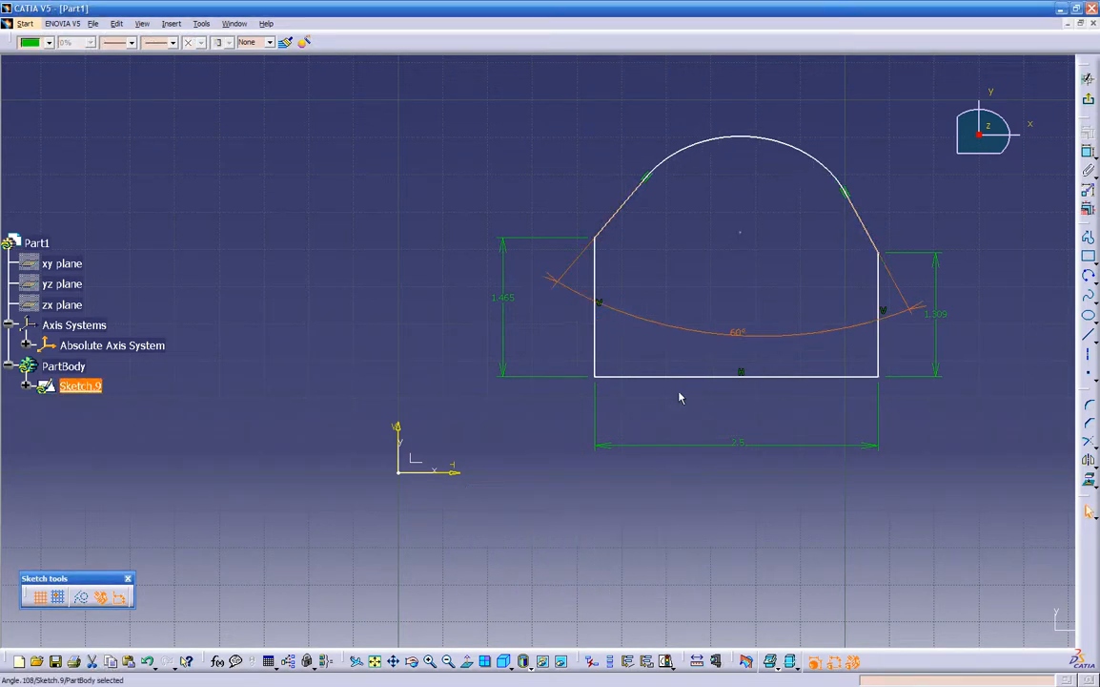
{"action": "left_click", "coordinate": [672, 305]}
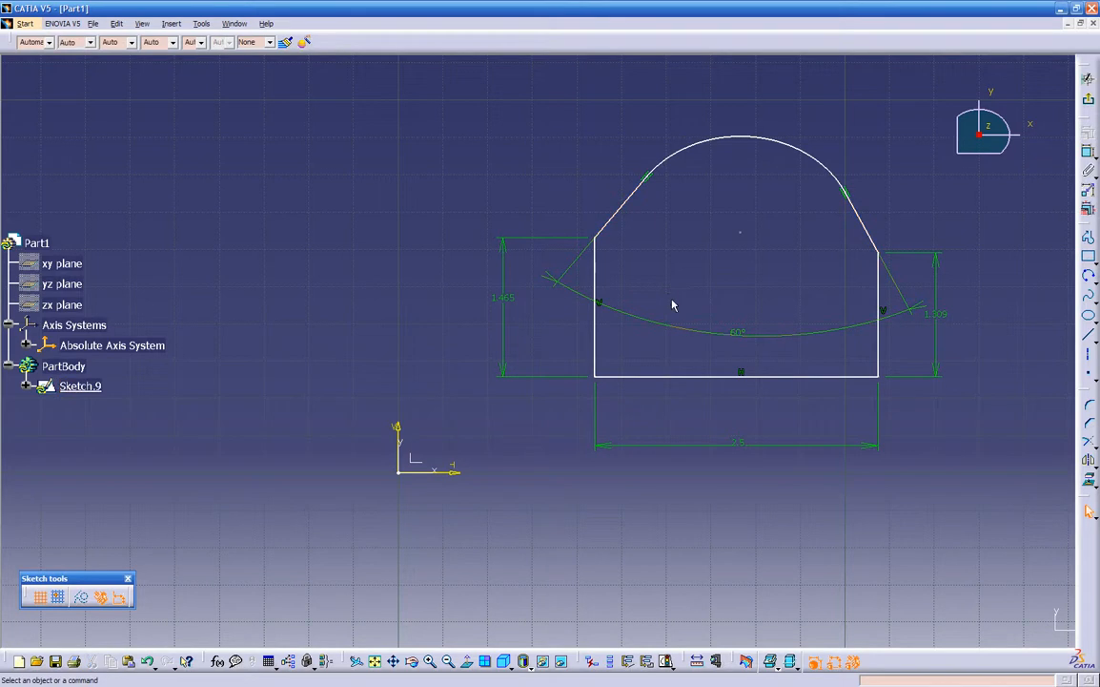
- Add a radius dimension to the profile's top arc and set it to 1 in
{"action": "left_click", "coordinate": [1090, 154]}
{"action": "left_click", "coordinate": [782, 143]}
{"action": "left_click", "coordinate": [761, 96]}
{"action": "double_click", "coordinate": [761, 95]}
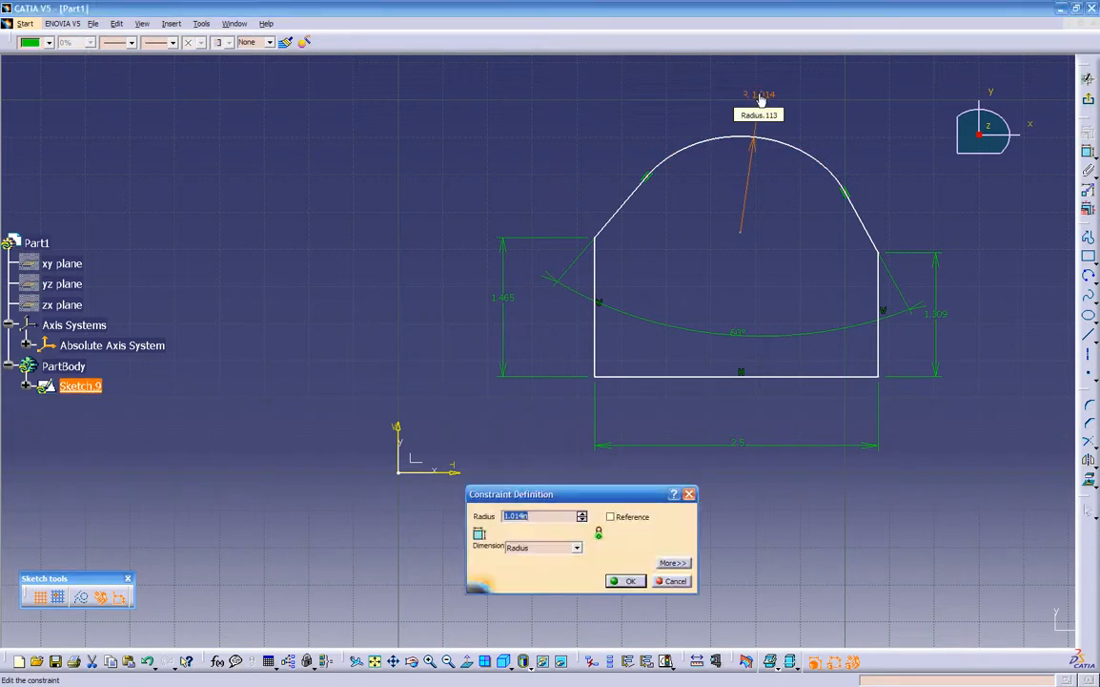
{"action": "key", "text": "Return"}
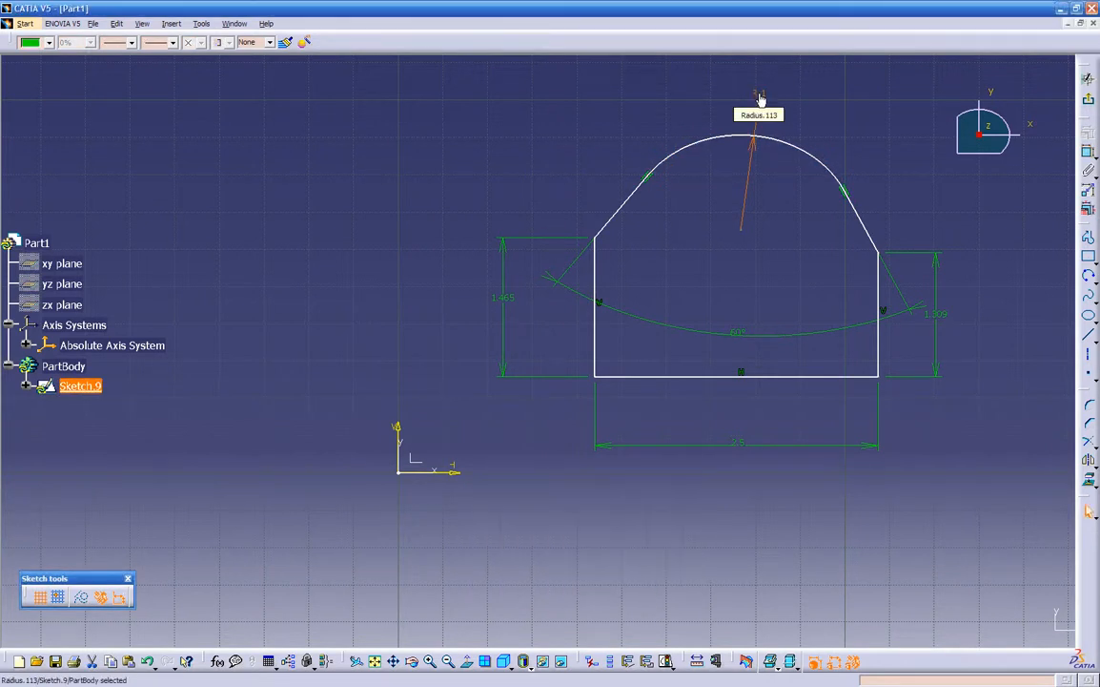
{"action": "left_click", "coordinate": [708, 256]}
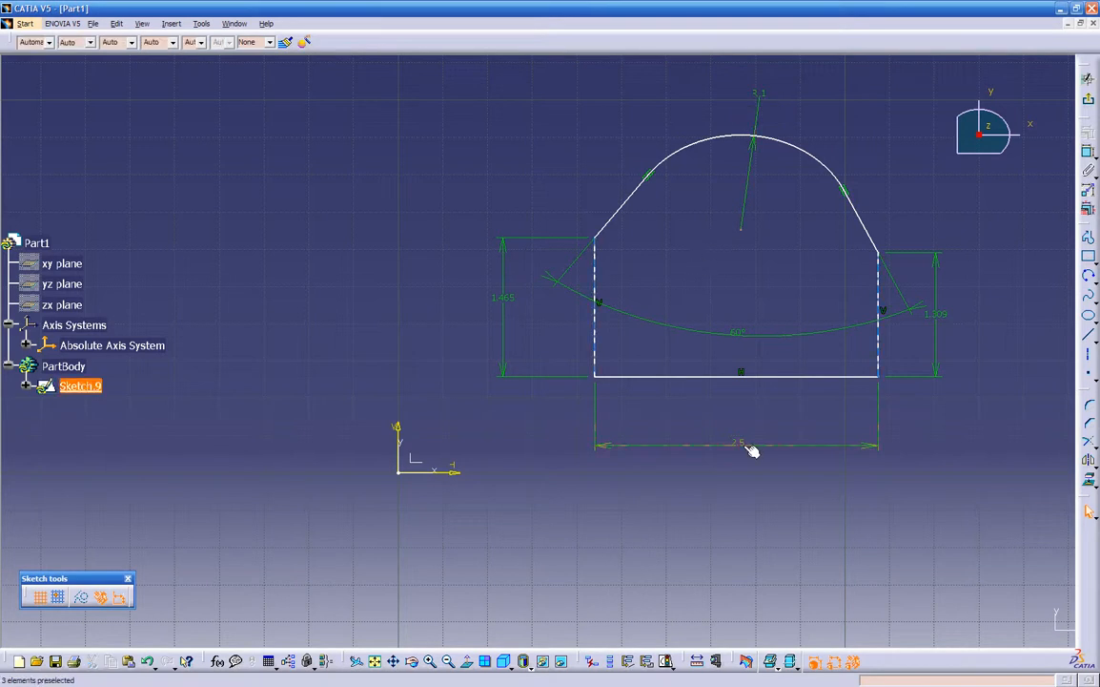
- Add a second distance dimension between the two vertical sides, placed inside the profile
{"action": "left_click", "coordinate": [1088, 151]}
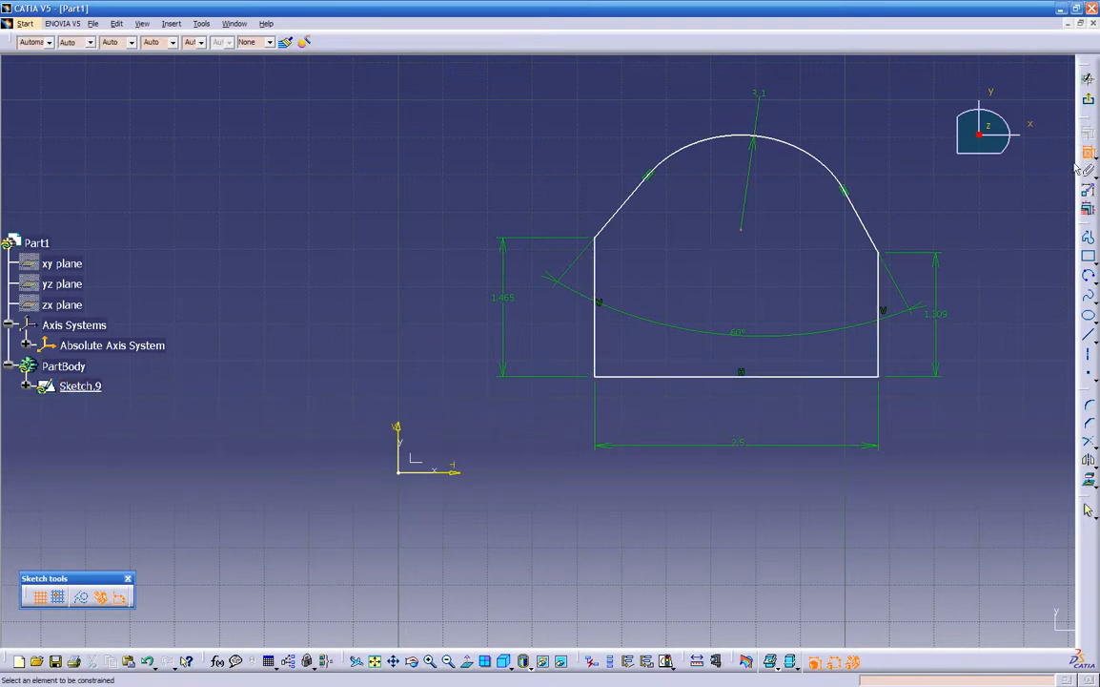
{"action": "left_click", "coordinate": [878, 278]}
{"action": "left_click", "coordinate": [596, 278]}
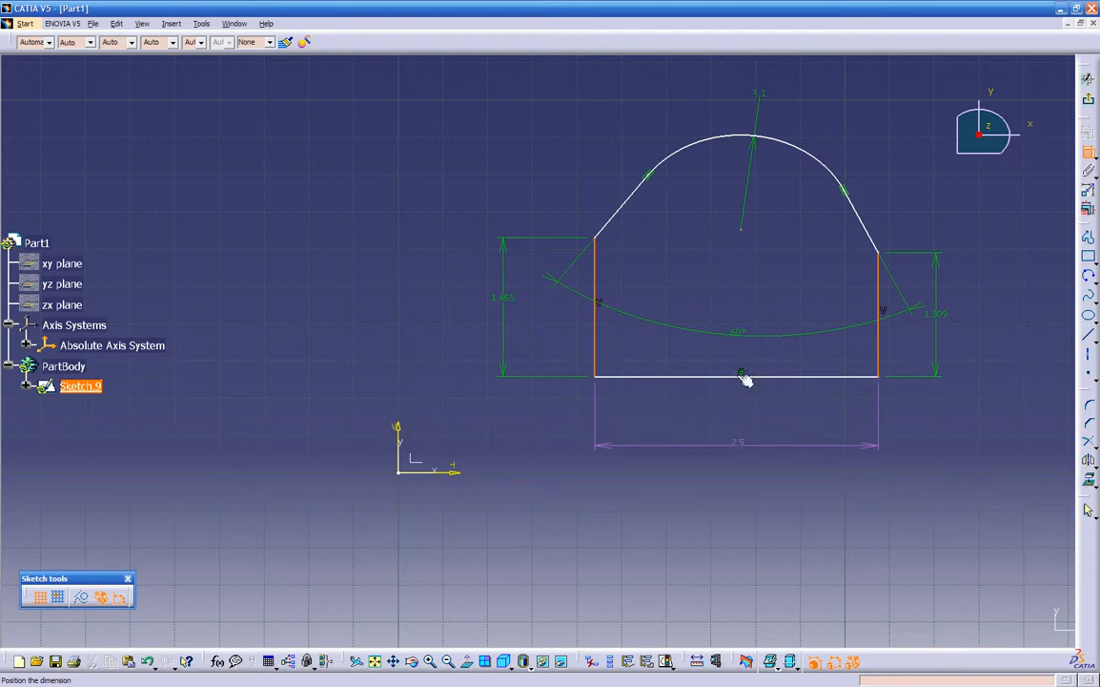
{"action": "left_click", "coordinate": [737, 264]}
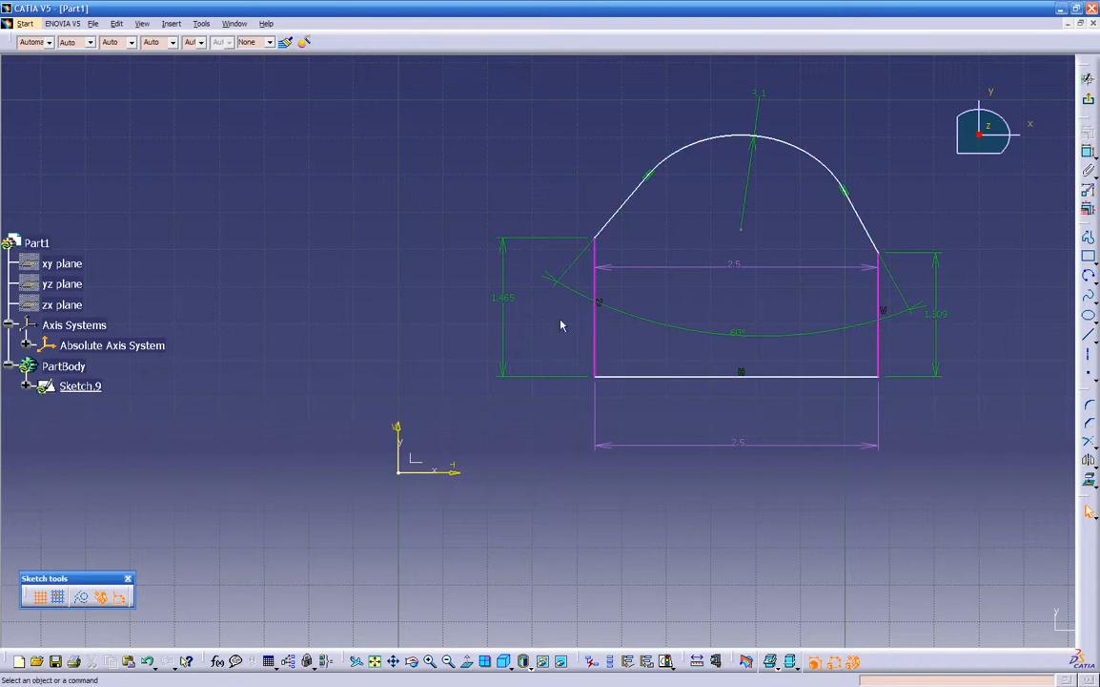
- Try to leave the over-constrained sketch, reopen it, and delete the duplicate width dimension inside the profile
{"action": "left_click", "coordinate": [1088, 80]}
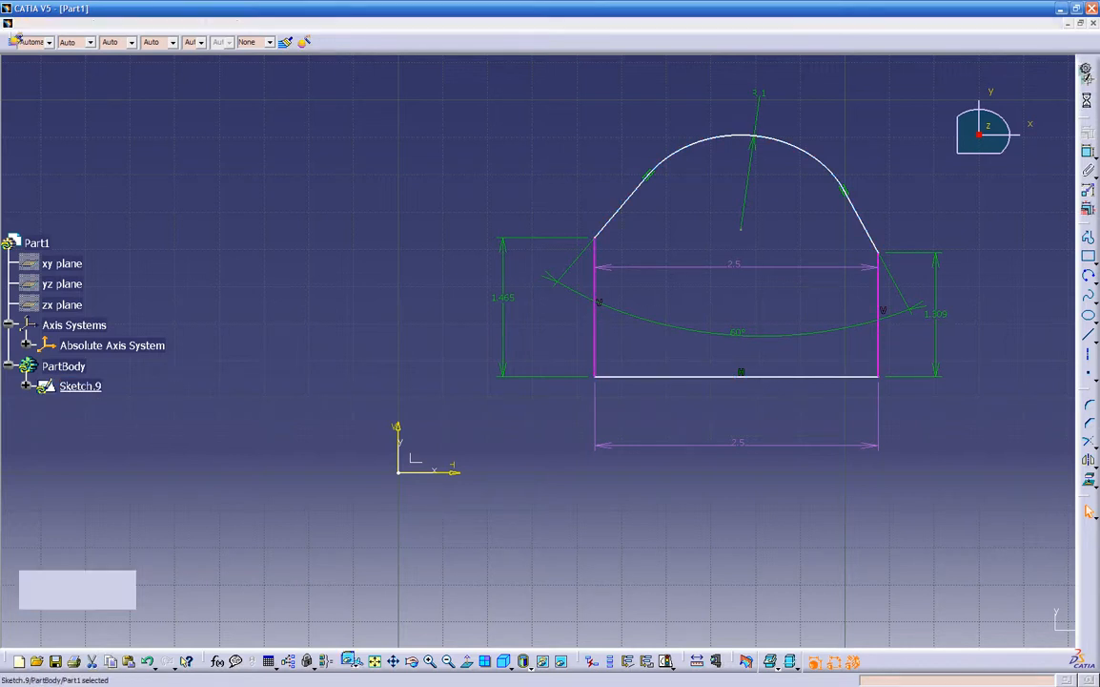
{"action": "left_click", "coordinate": [46, 389]}
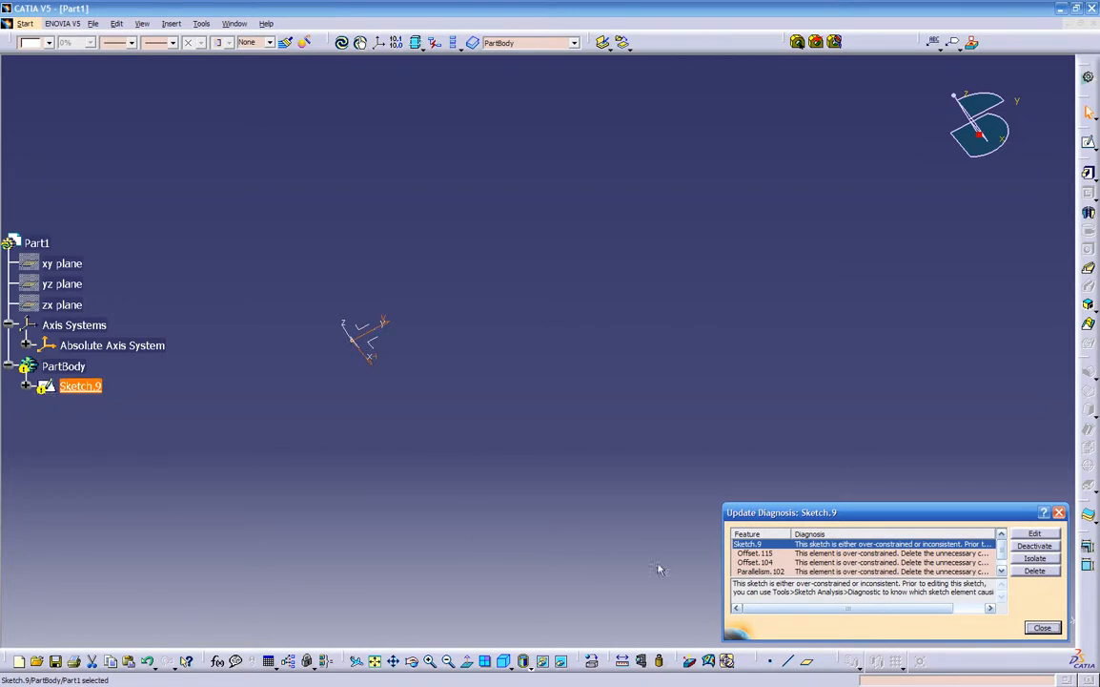
{"action": "left_click", "coordinate": [1059, 513]}
{"action": "double_click", "coordinate": [80, 386]}
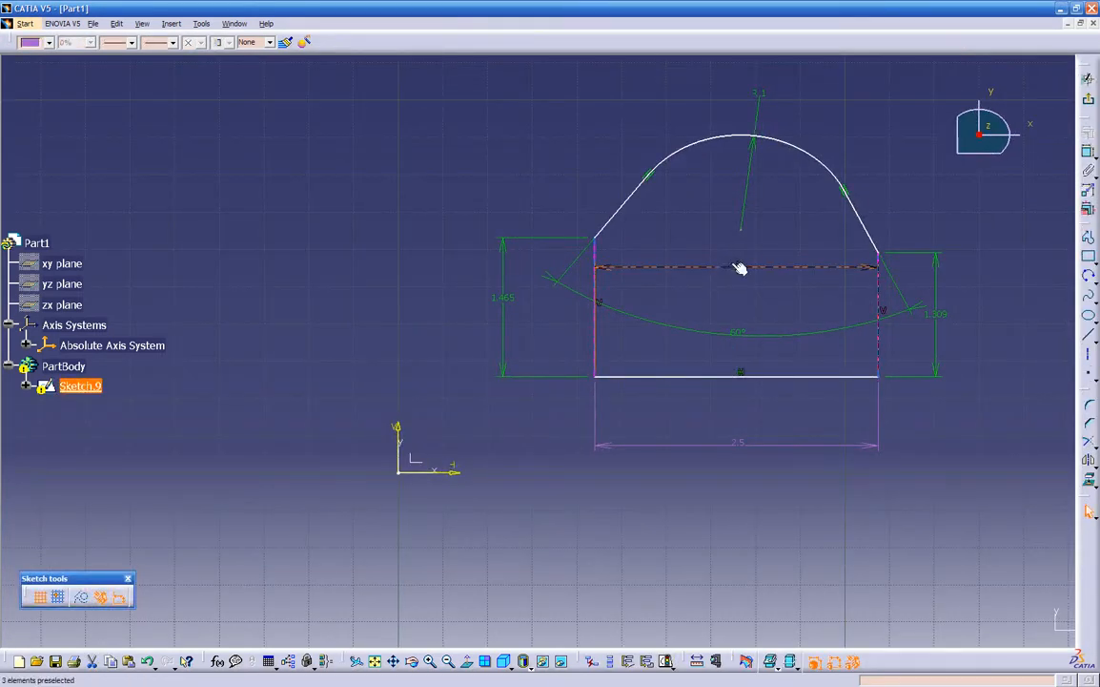
{"action": "key", "text": "Delete"}
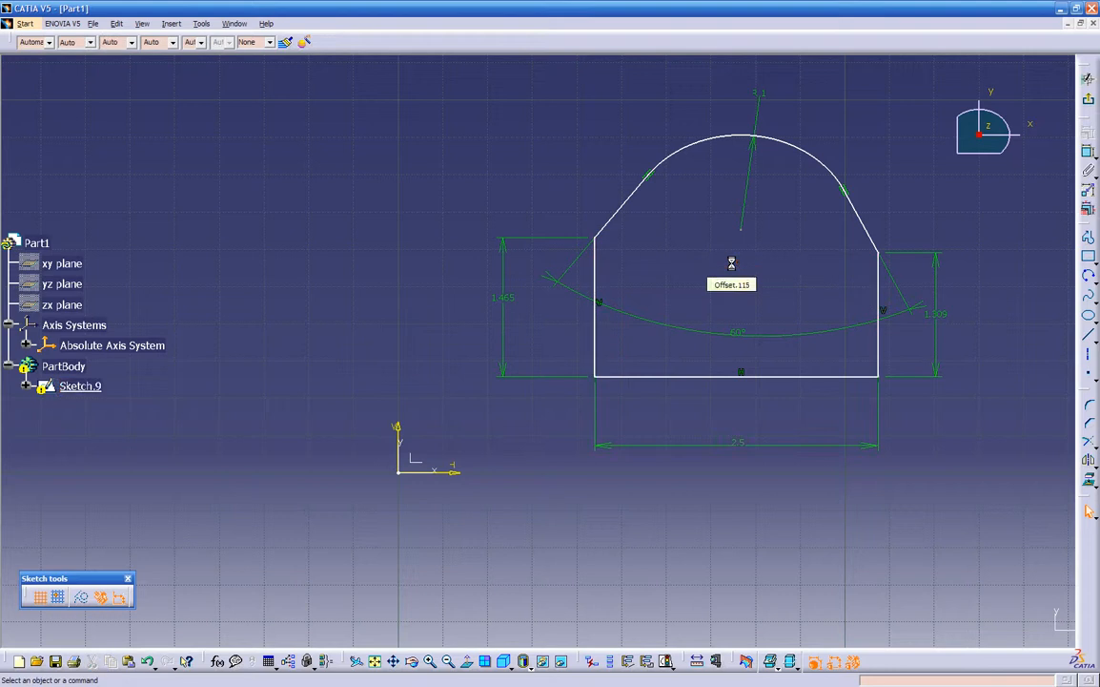
- Exit the sketch to view the profile in 3D and reopen it for editing
{"action": "left_click", "coordinate": [1087, 99]}
{"action": "left_click", "coordinate": [705, 460]}
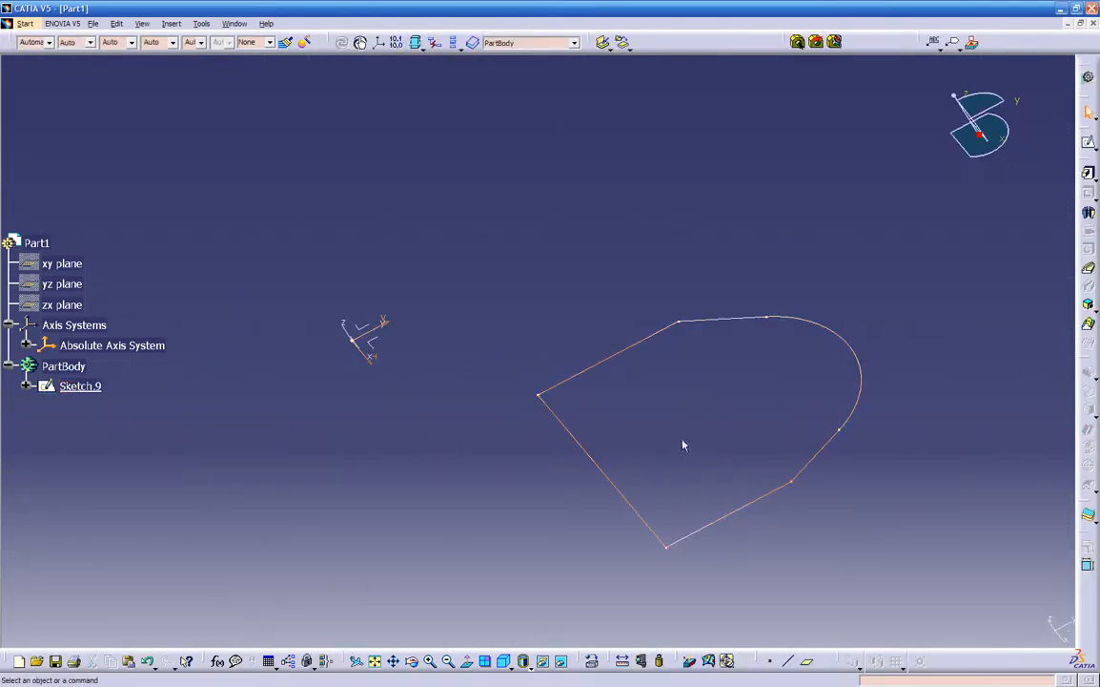
{"action": "double_click", "coordinate": [636, 344]}
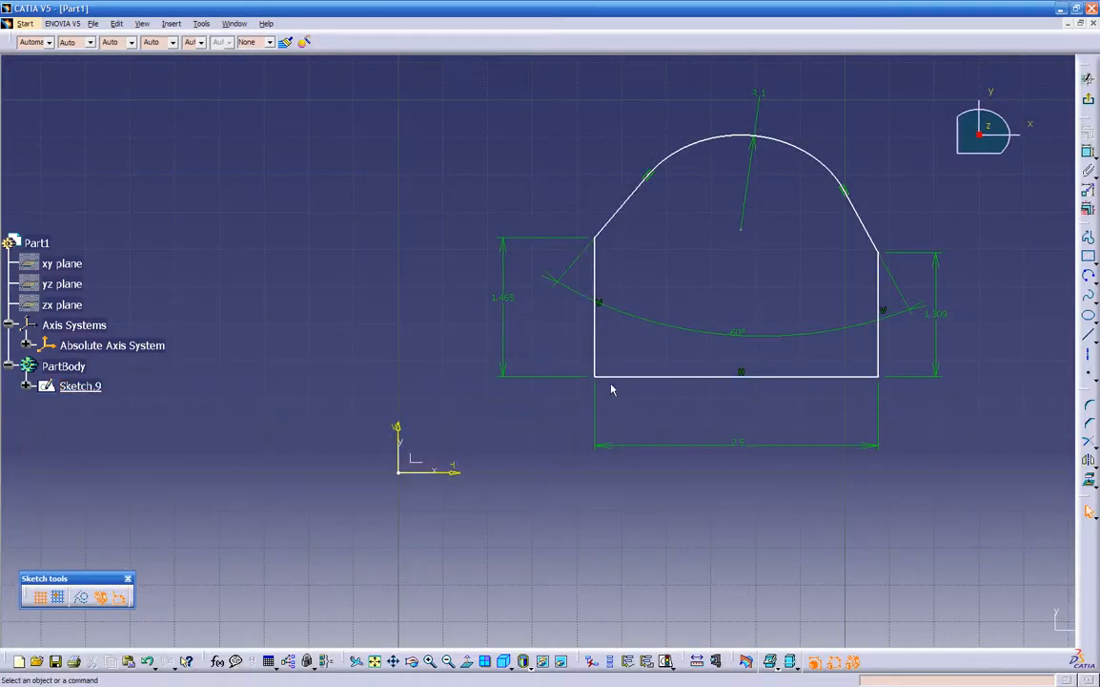
- Break the profile's horizontal base line at two nearby points around its middle to isolate a short segment
{"action": "left_click", "coordinate": [707, 378]}
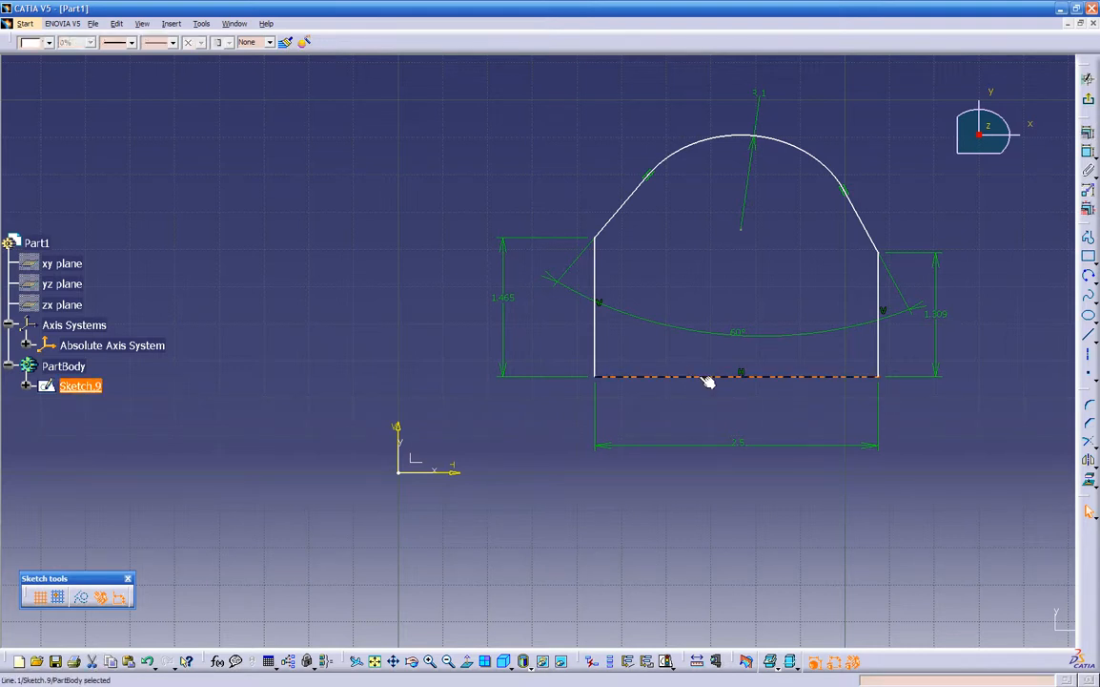
{"action": "left_click", "coordinate": [1095, 448]}
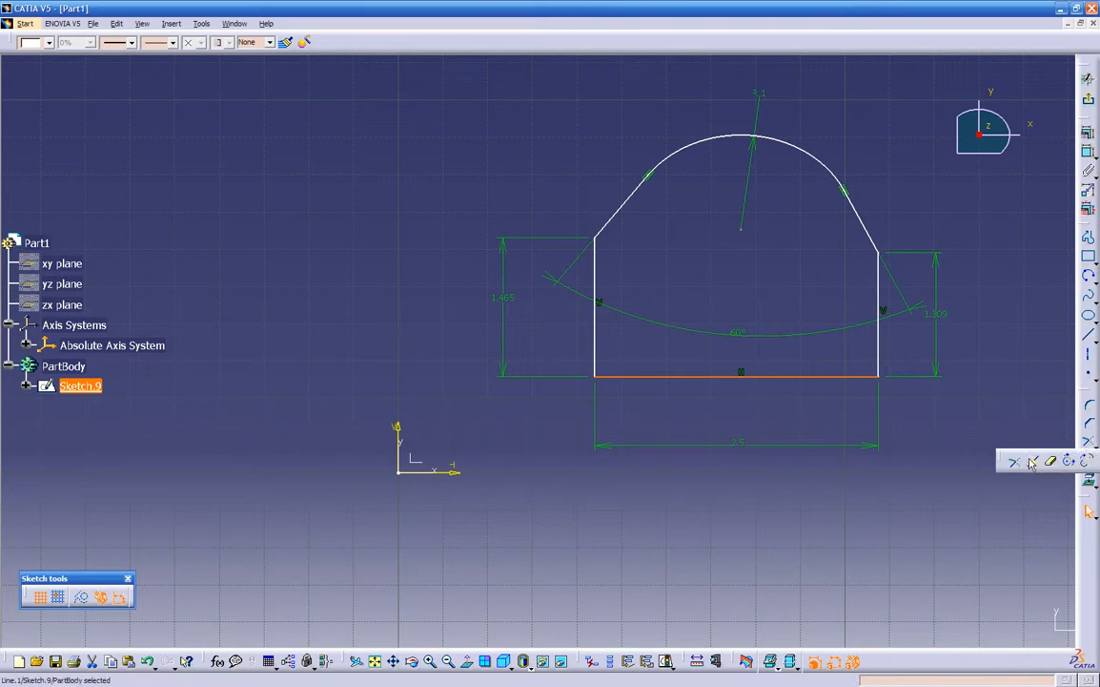
{"action": "left_click", "coordinate": [1036, 465]}
{"action": "left_click", "coordinate": [707, 377]}
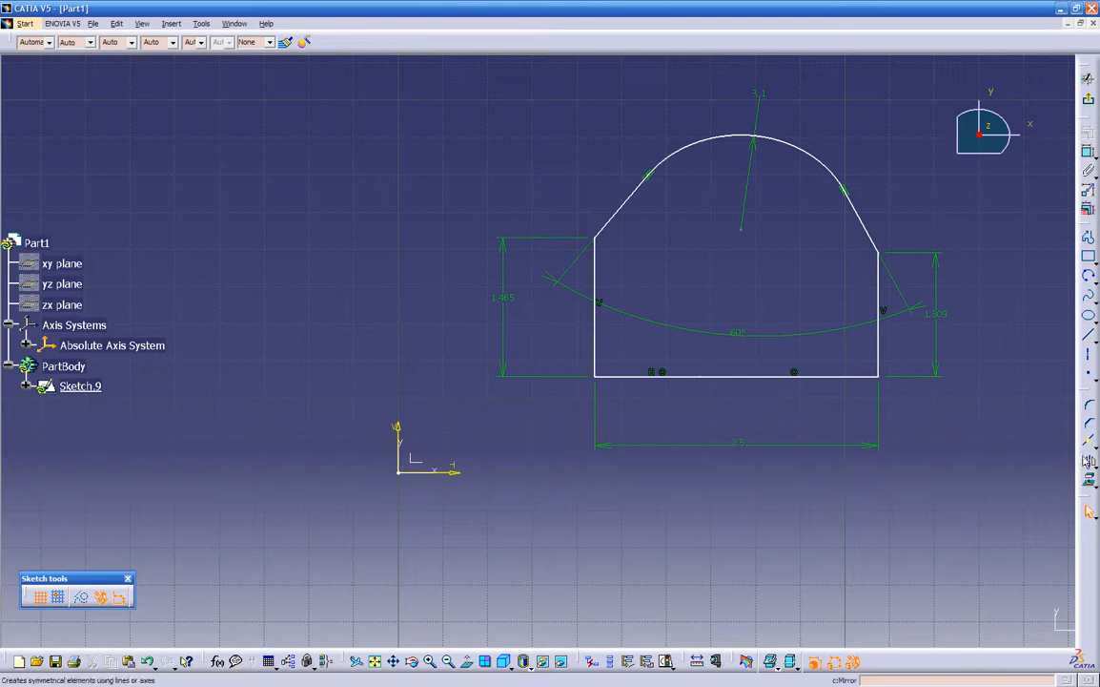
{"action": "left_click", "coordinate": [717, 378]}
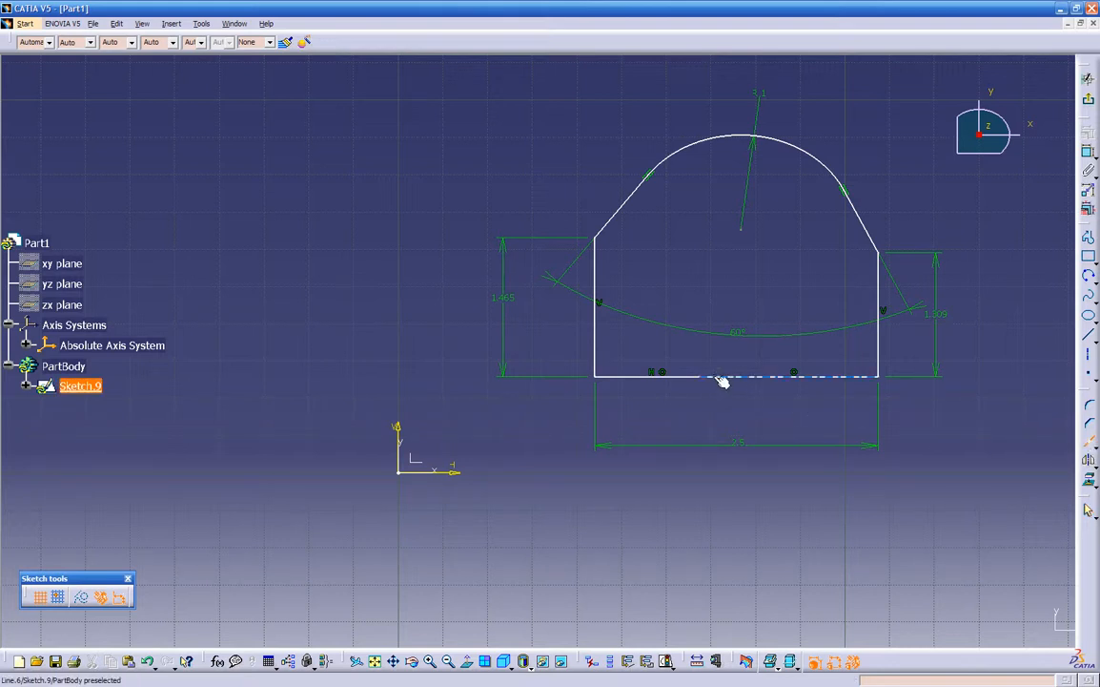
{"action": "left_click", "coordinate": [713, 378]}
- Delete the short middle segment of the base line to leave a gap in the profile
{"action": "middle_click_drag", "start_coordinate": [704, 396], "coordinate": [813, 278]}
{"action": "middle_click_drag", "start_coordinate": [315, 333], "coordinate": [320, 421]}
{"action": "left_click", "coordinate": [471, 428]}
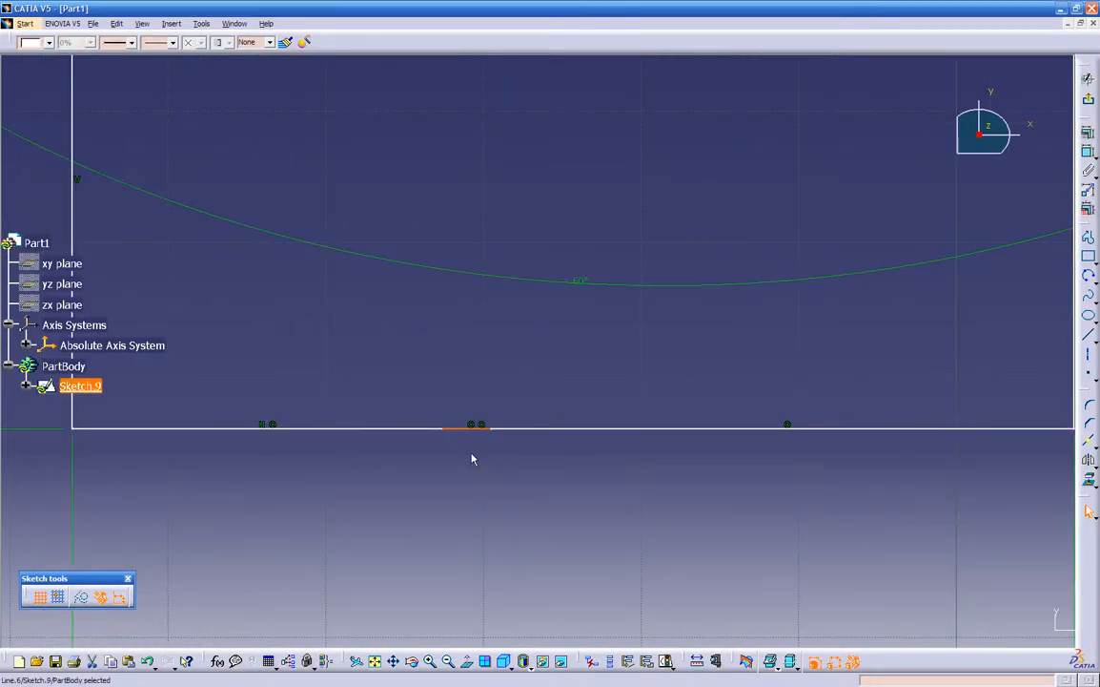
{"action": "key", "text": "Delete"}
{"action": "middle_click_drag", "start_coordinate": [557, 395], "coordinate": [452, 555]}
{"action": "mouse_move", "coordinate": [515, 329]}
{"action": "middle_mouse_down"}
{"action": "mouse_move", "coordinate": [479, 307]}
{"action": "mouse_move", "coordinate": [527, 365]}
{"action": "middle_mouse_up"}
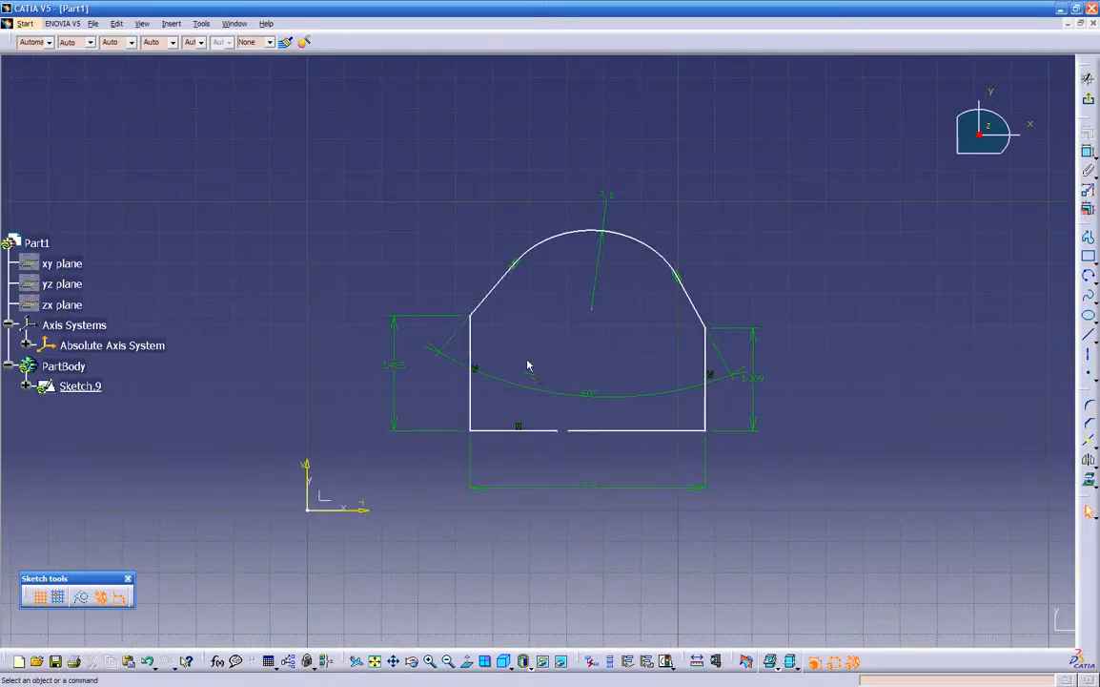
- Try to create a pad from the open profile outside the sketch, cancel it, and reopen the sketch
{"action": "left_click", "coordinate": [1087, 99]}
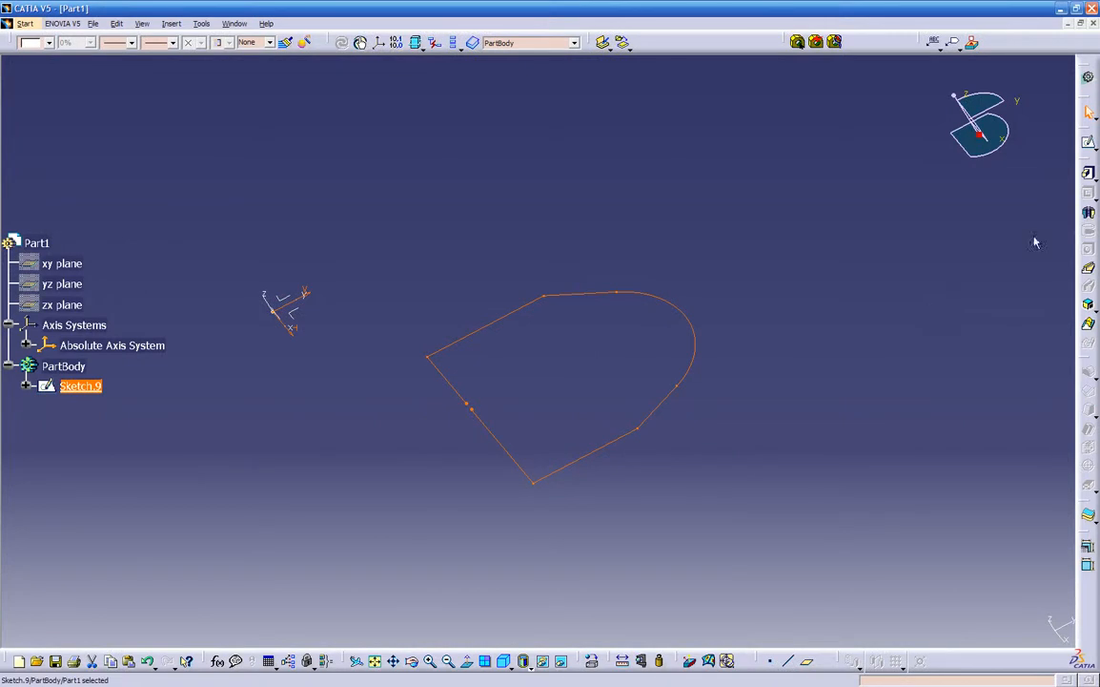
{"action": "left_click", "coordinate": [1088, 175]}
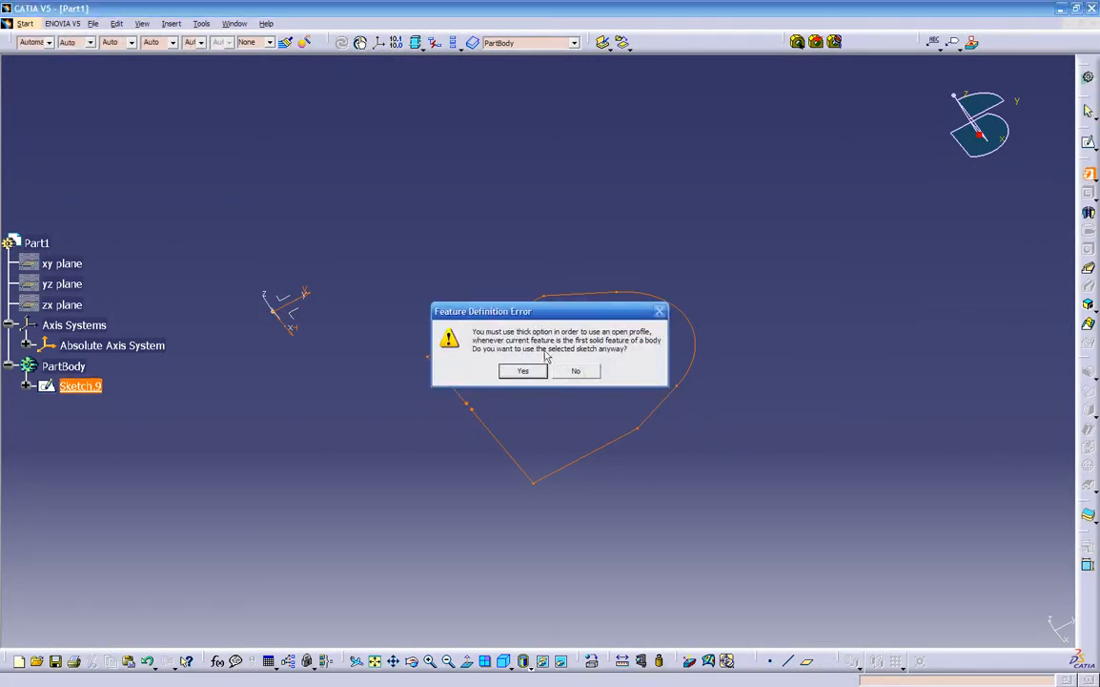
{"action": "left_click_drag", "start_coordinate": [505, 311], "coordinate": [624, 198]}
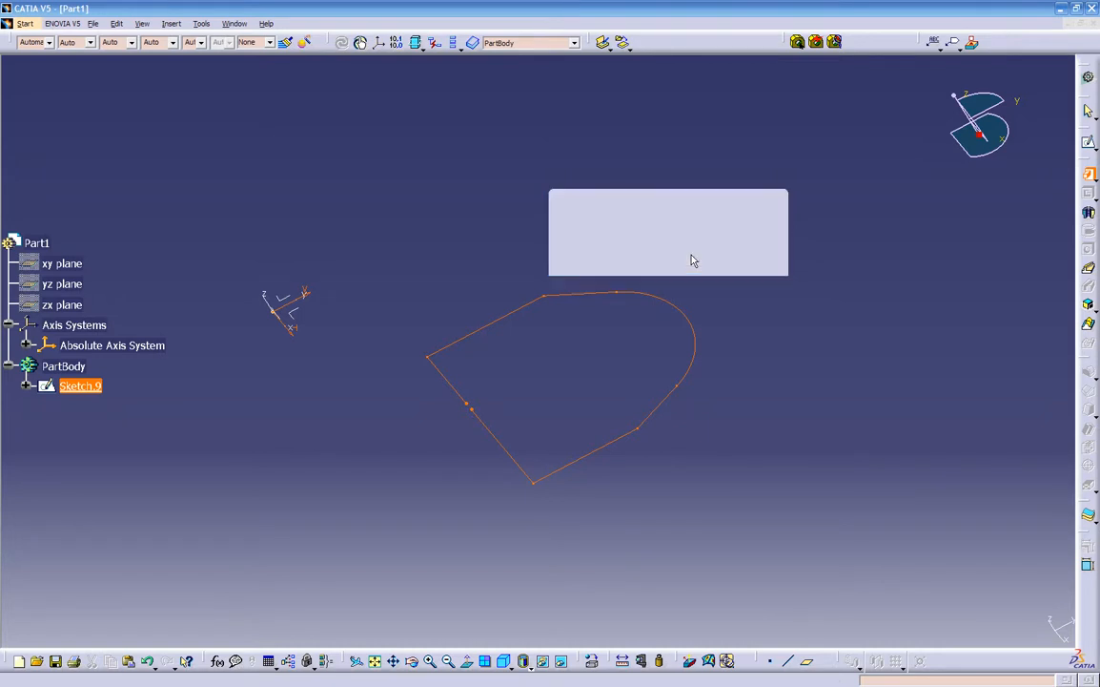
{"action": "left_click", "coordinate": [696, 258]}
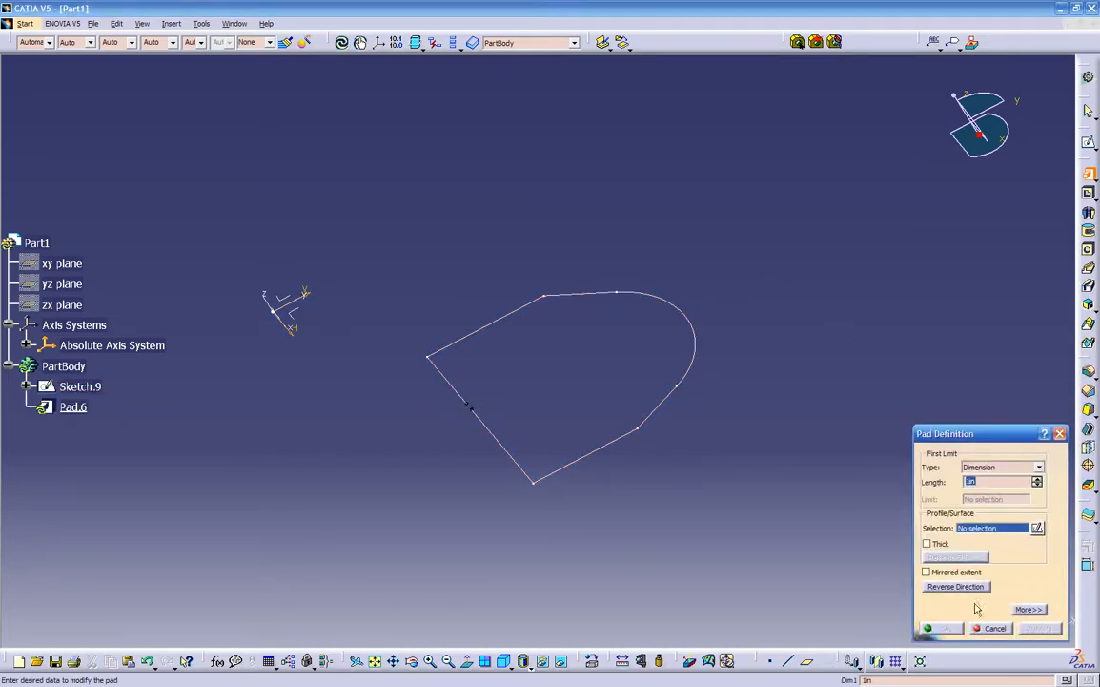
{"action": "left_click", "coordinate": [994, 628]}
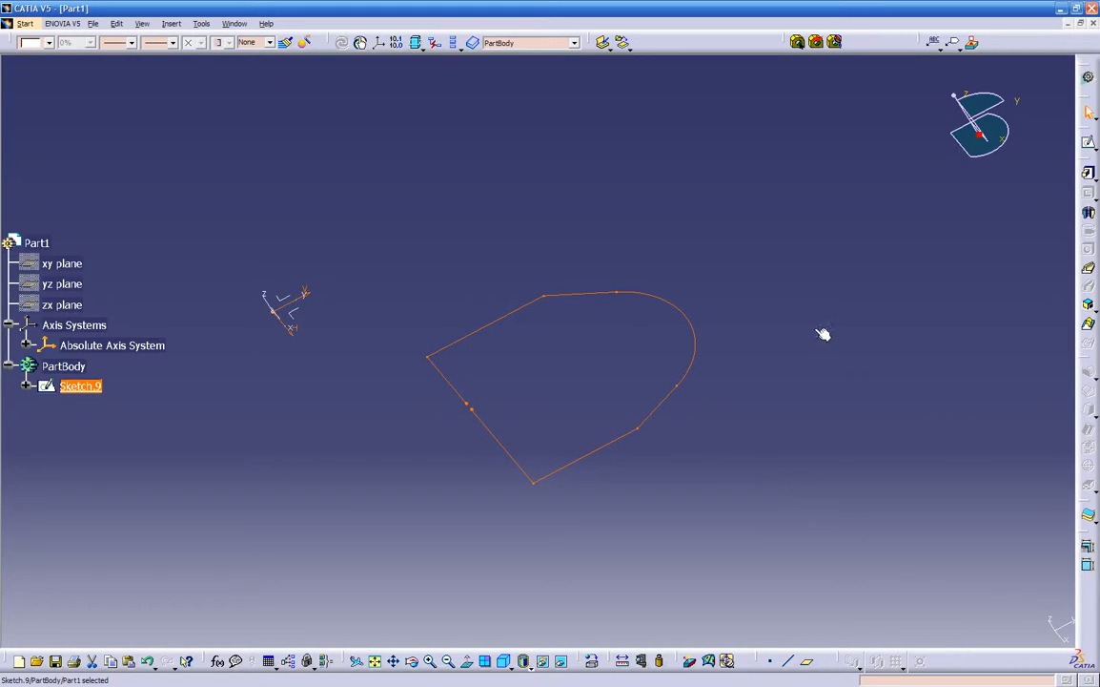
{"action": "double_click", "coordinate": [609, 442]}
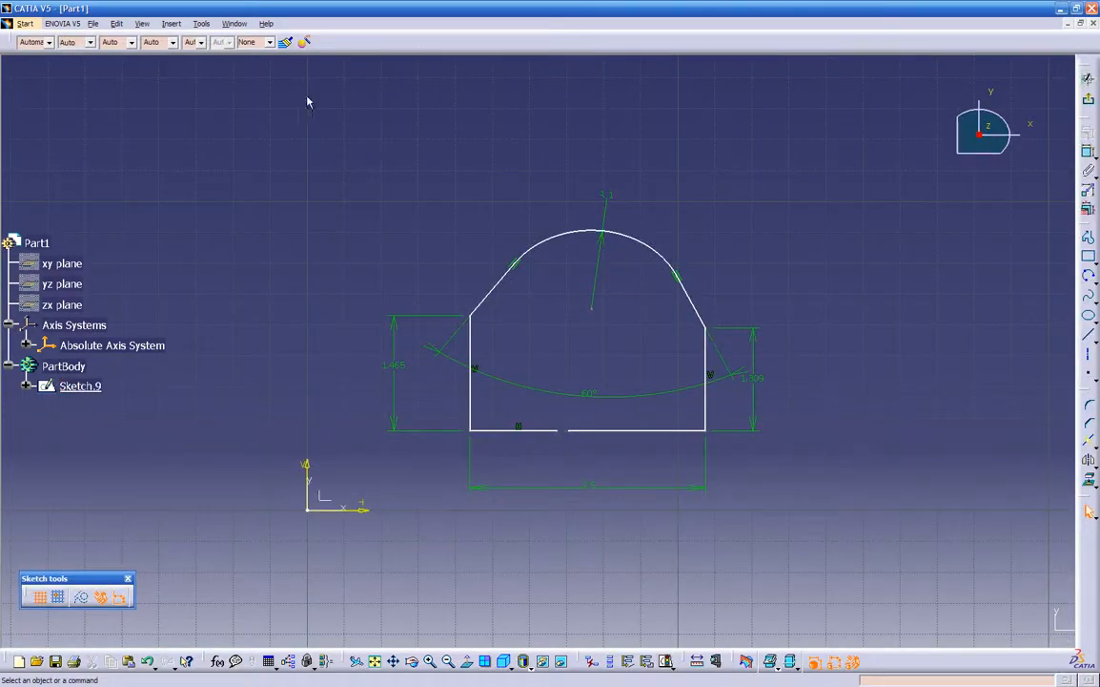
- Run Sketch Analysis on the profile and examine the end points at the gap in the base line
{"action": "left_click", "coordinate": [201, 23]}
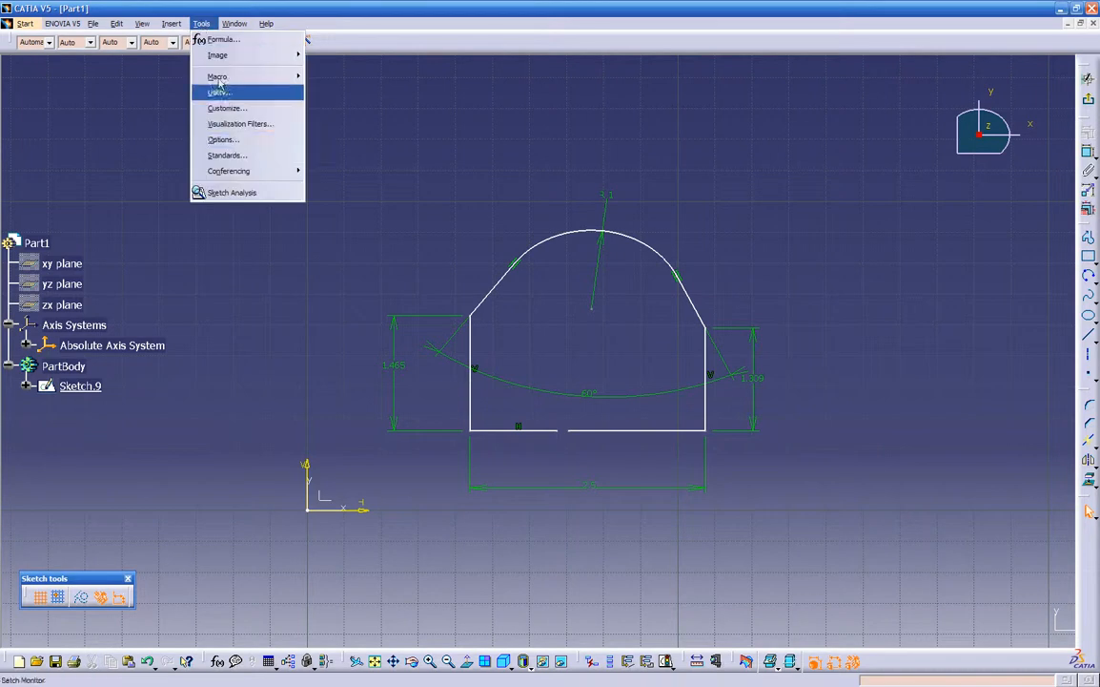
{"action": "left_click", "coordinate": [243, 194]}
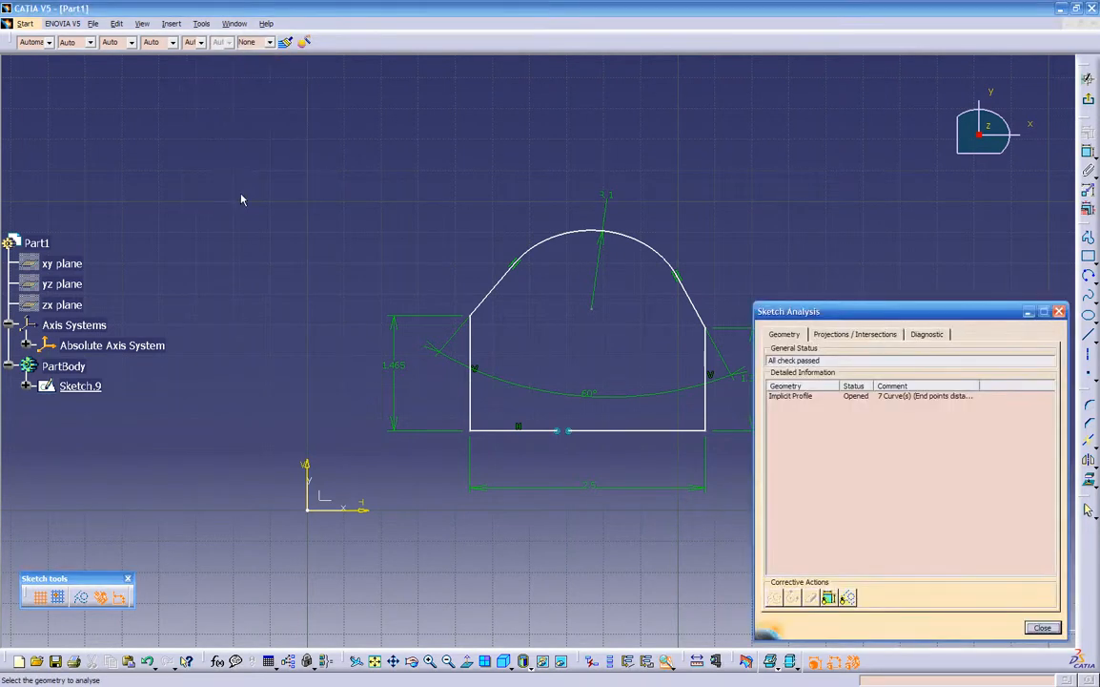
{"action": "middle_click_drag", "start_coordinate": [554, 444], "coordinate": [598, 345]}
{"action": "middle_click_drag", "start_coordinate": [637, 425], "coordinate": [405, 152]}
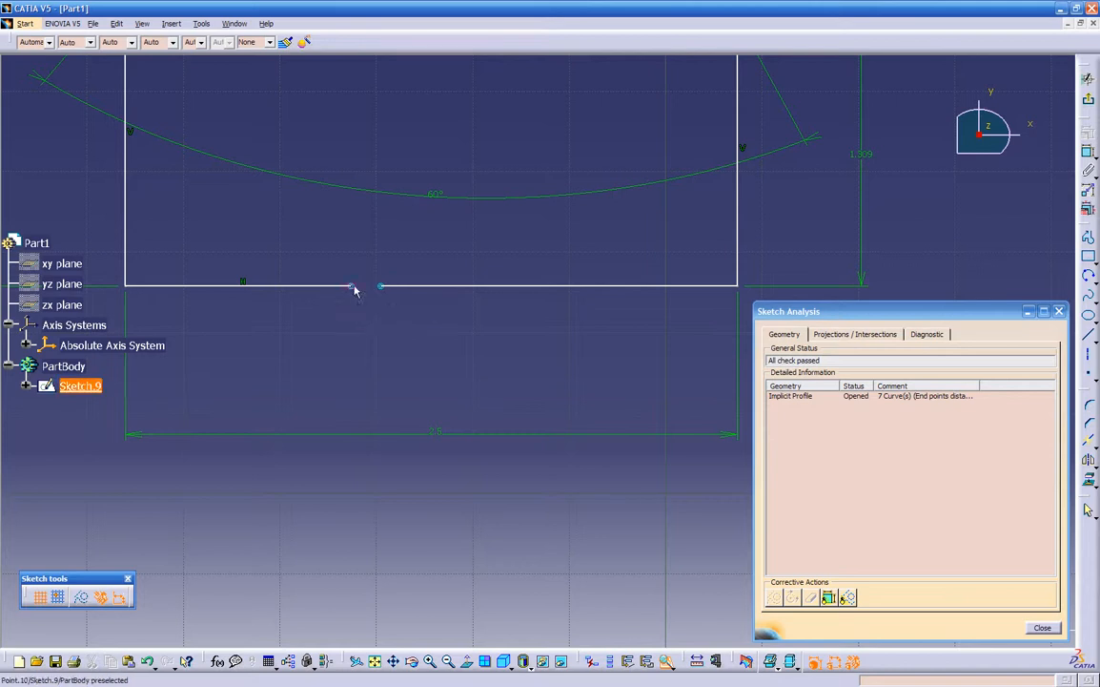
- Close the opened implicit profile with the Sketch Analysis corrective action, check its closure status, and finish the analysis
{"action": "left_click", "coordinate": [781, 397]}
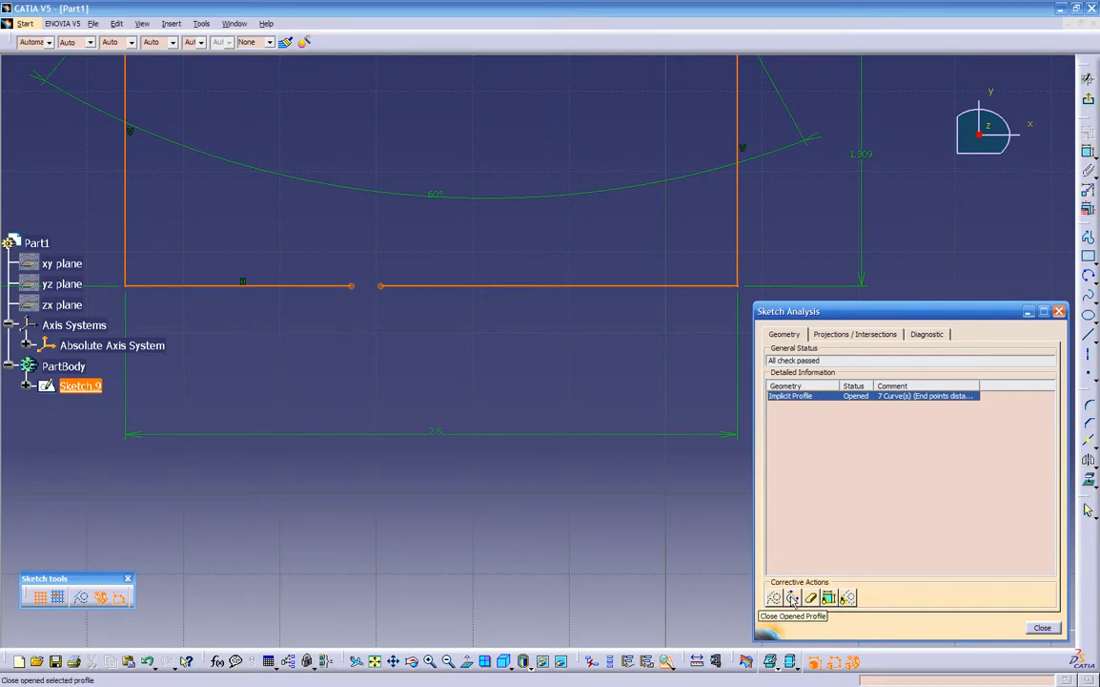
{"action": "left_click", "coordinate": [793, 598]}
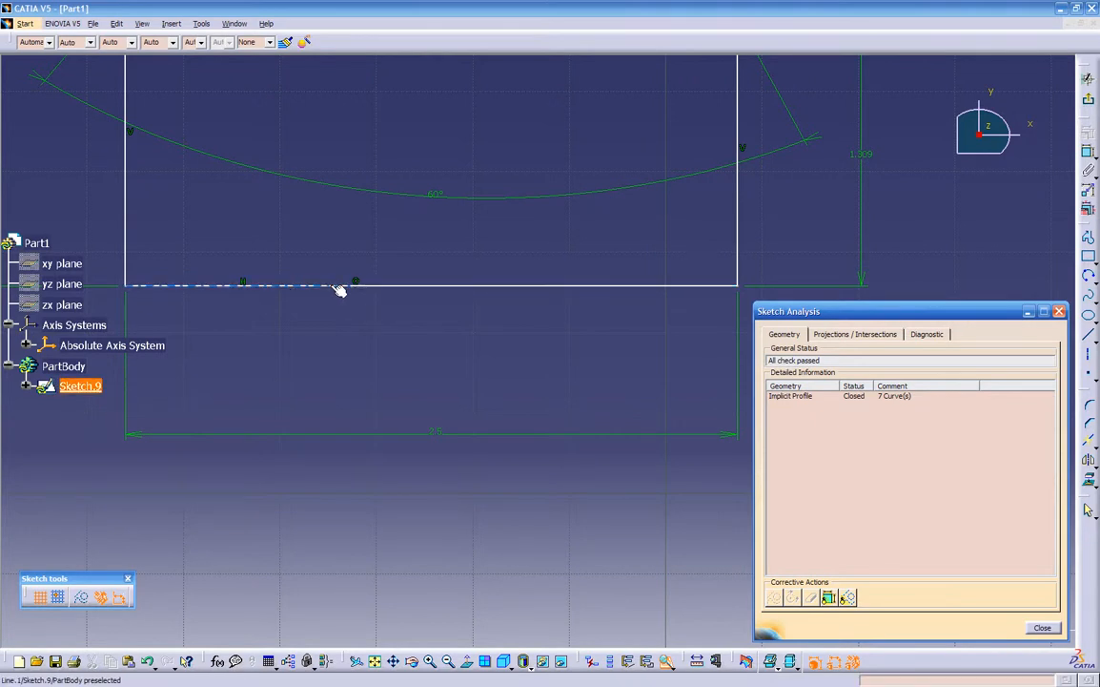
{"action": "mouse_move", "coordinate": [374, 259]}
{"action": "middle_mouse_down", "text": "ctrl"}
{"action": "mouse_move", "coordinate": [383, 316]}
{"action": "mouse_move", "coordinate": [415, 288]}
{"action": "mouse_move", "coordinate": [435, 404]}
{"action": "middle_mouse_up", "text": "ctrl"}
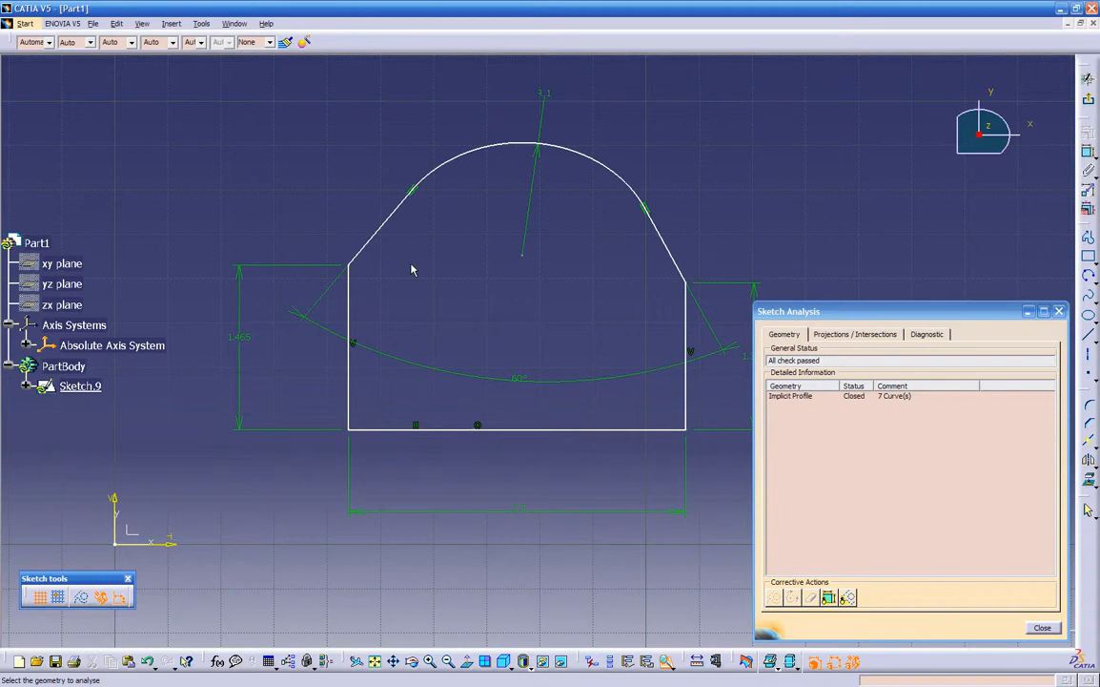
{"action": "left_click", "coordinate": [796, 397]}
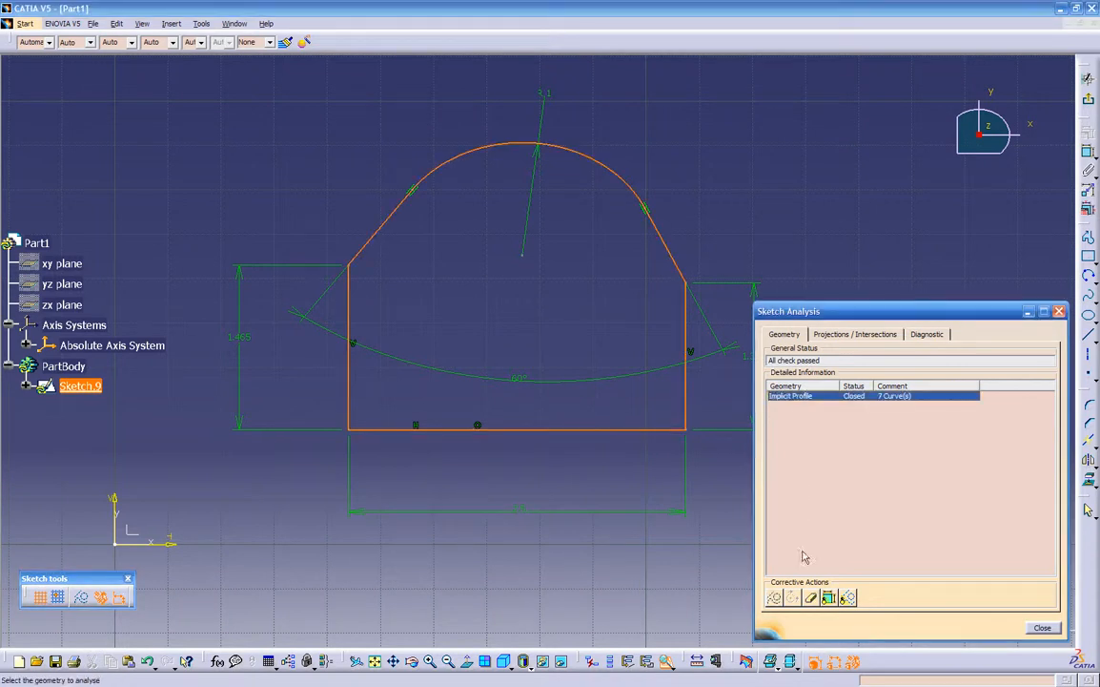
{"action": "left_click", "coordinate": [814, 427]}
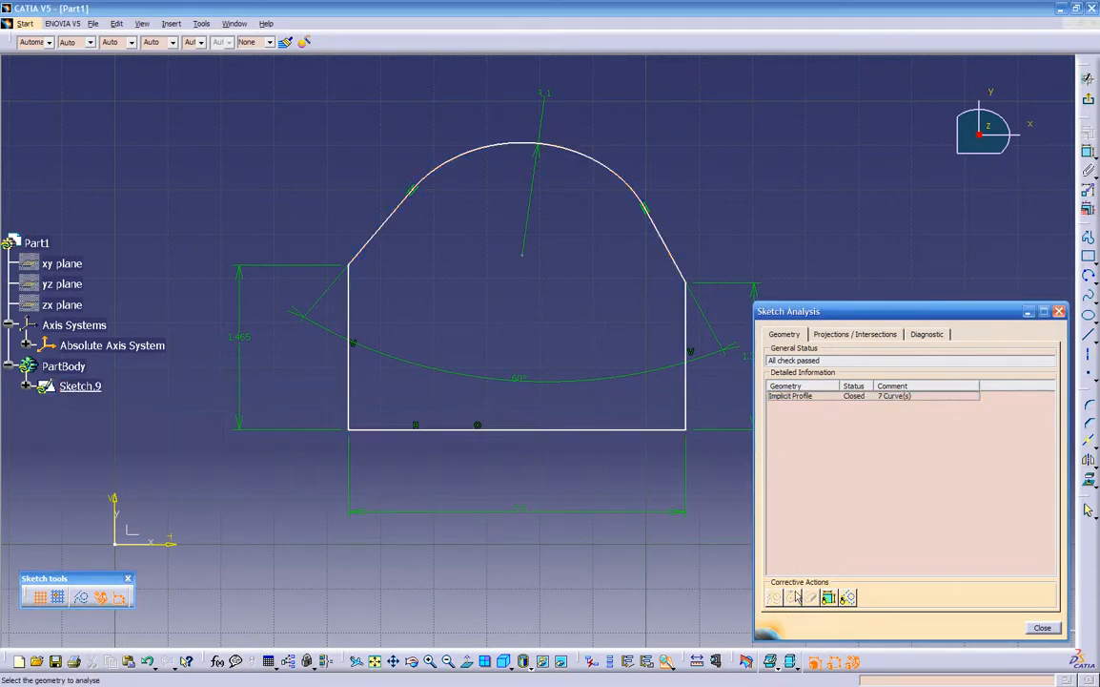
{"action": "left_click", "coordinate": [1042, 627]}
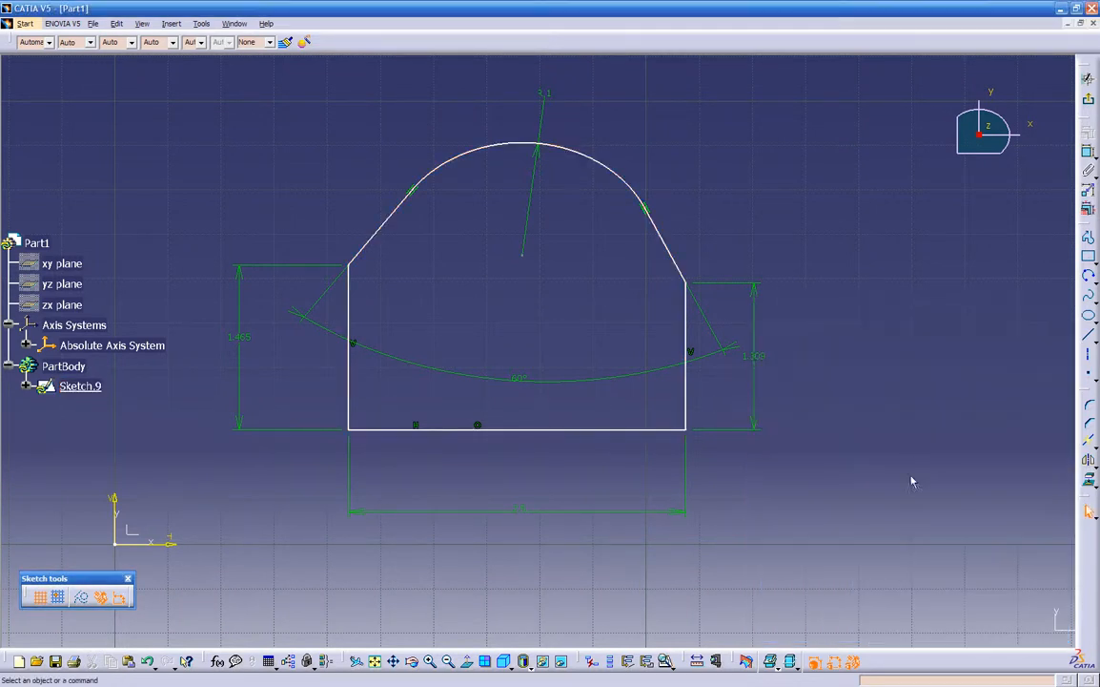
- Exit the sketch and pad the closed profile 1 in, then inspect the split base face
{"action": "left_click", "coordinate": [1088, 100]}
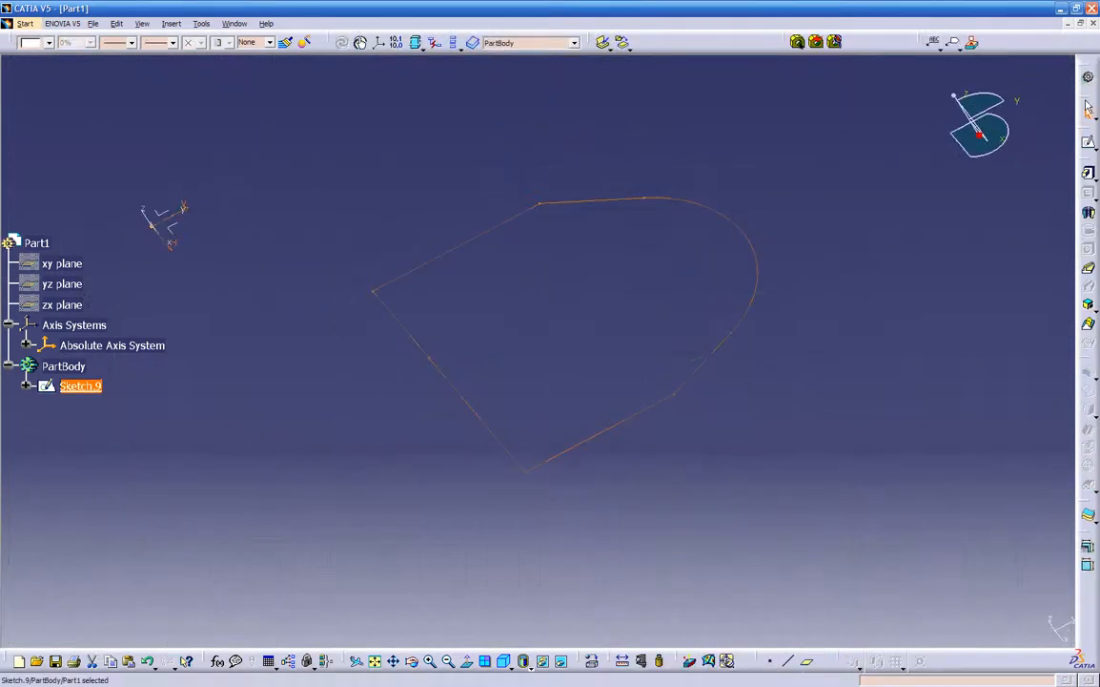
{"action": "left_click", "coordinate": [1088, 172]}
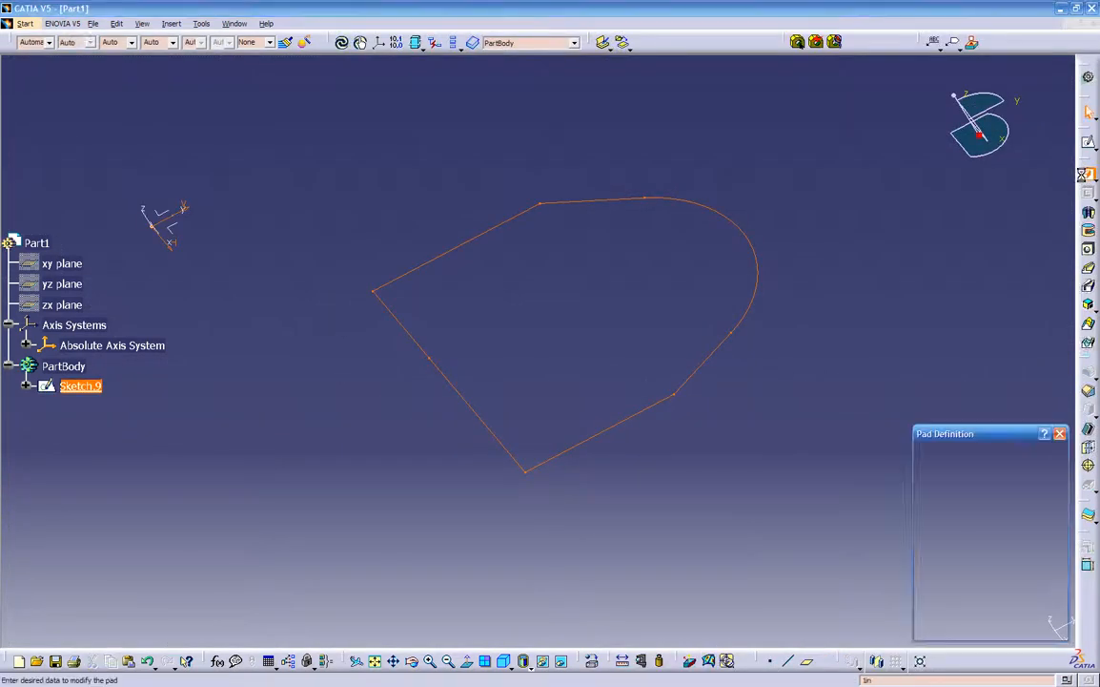
{"action": "middle_click_drag", "start_coordinate": [727, 320], "coordinate": [668, 275]}
{"action": "left_click", "coordinate": [939, 630]}
{"action": "middle_click_drag", "start_coordinate": [420, 423], "coordinate": [506, 336]}
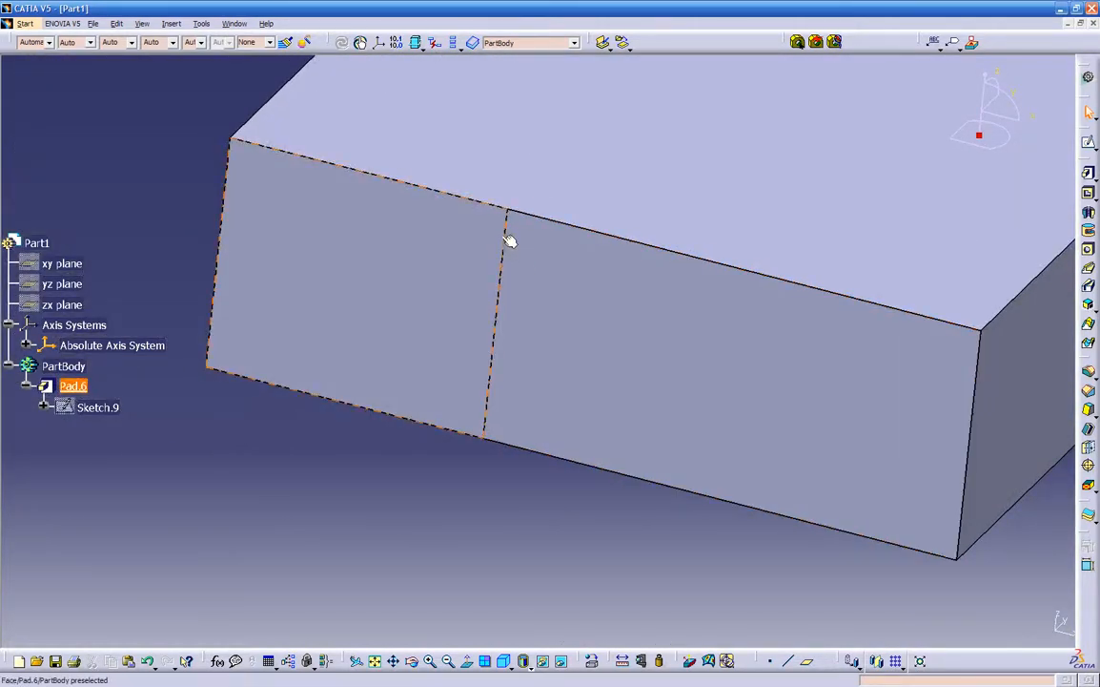
{"action": "middle_click_drag", "start_coordinate": [543, 392], "coordinate": [401, 431]}
{"action": "middle_click_drag", "start_coordinate": [498, 460], "coordinate": [435, 468]}
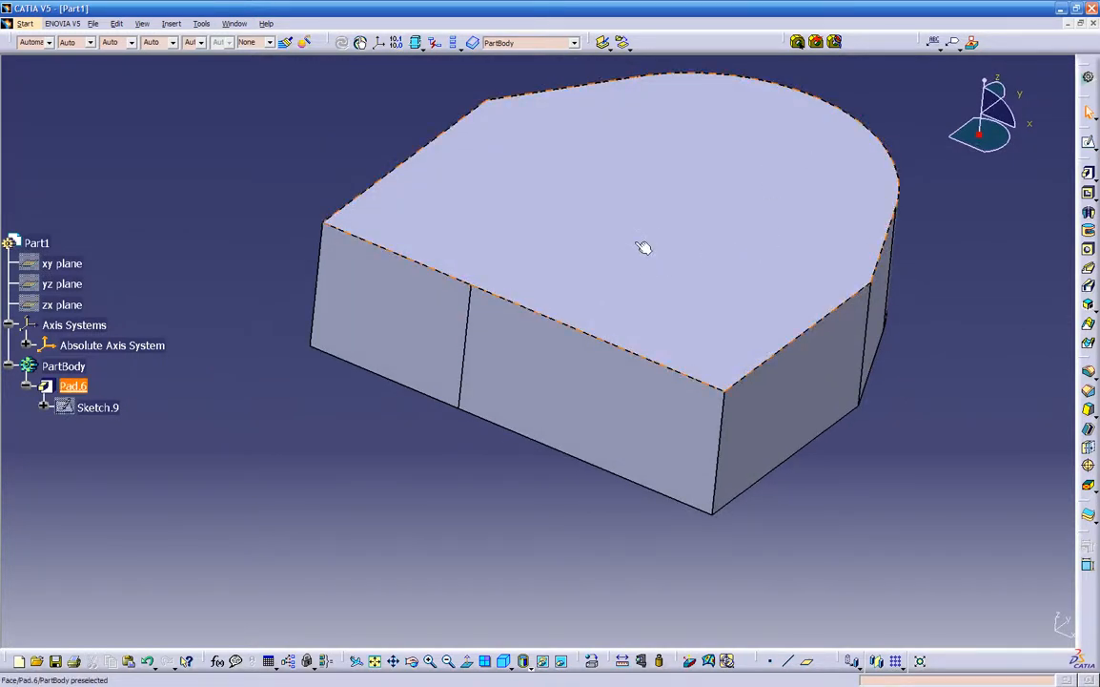
- Try deleting the pad together with its aggregated sketch, and undo the deletion
{"action": "left_click", "coordinate": [744, 219]}
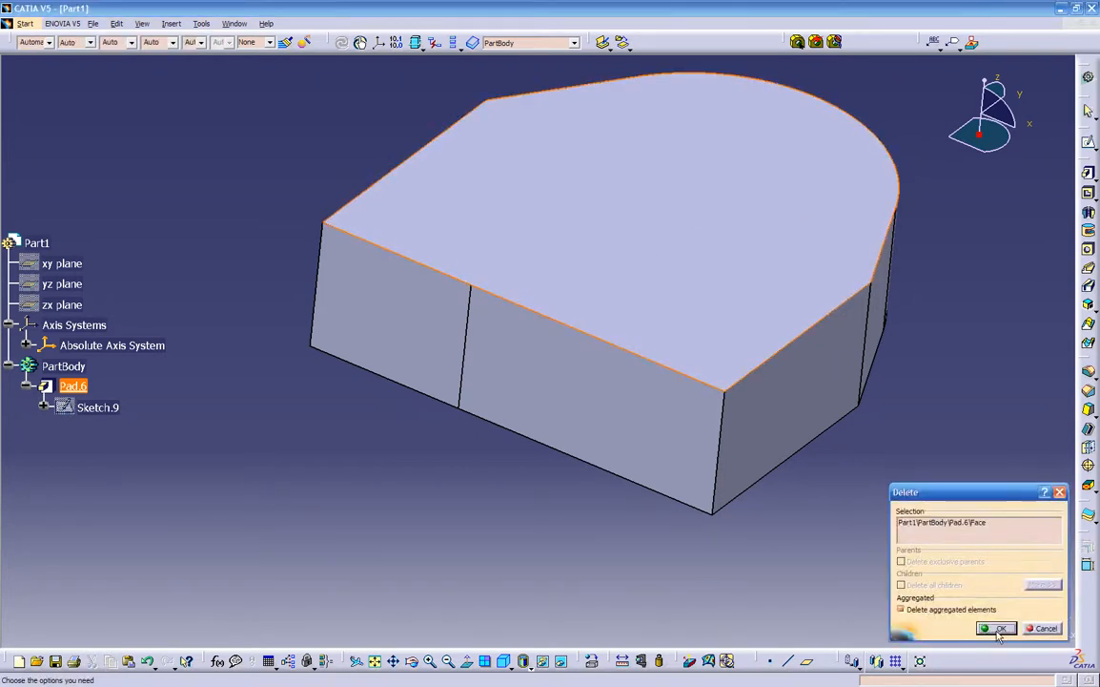
{"action": "left_click", "coordinate": [996, 627]}
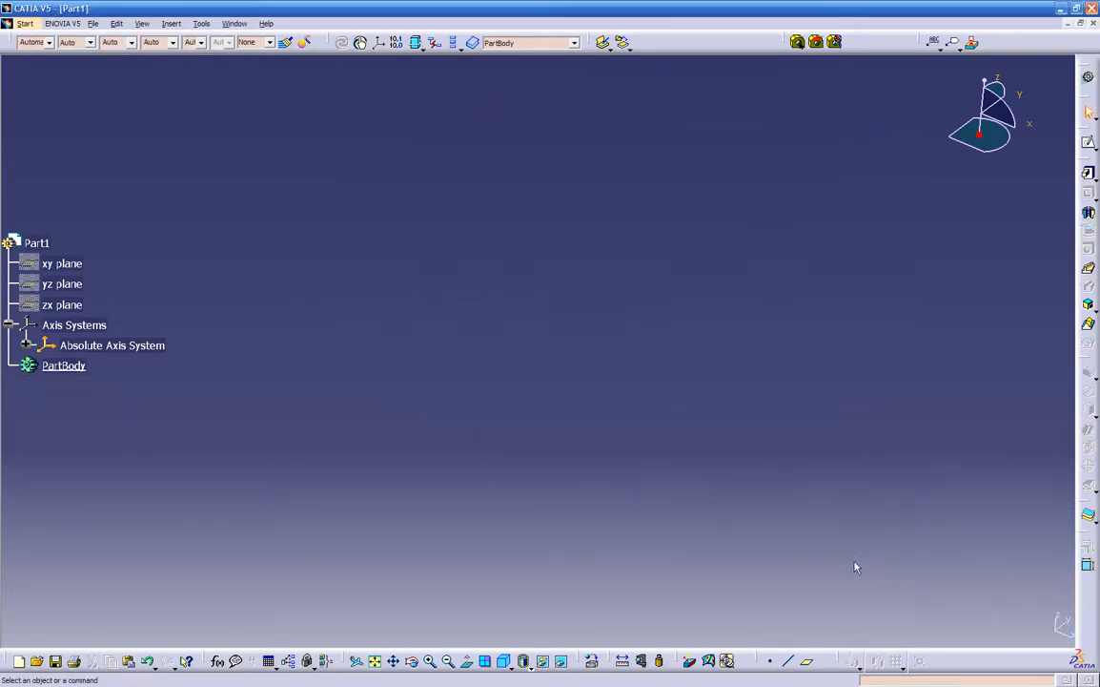
{"action": "key", "text": "ctrl+z"}
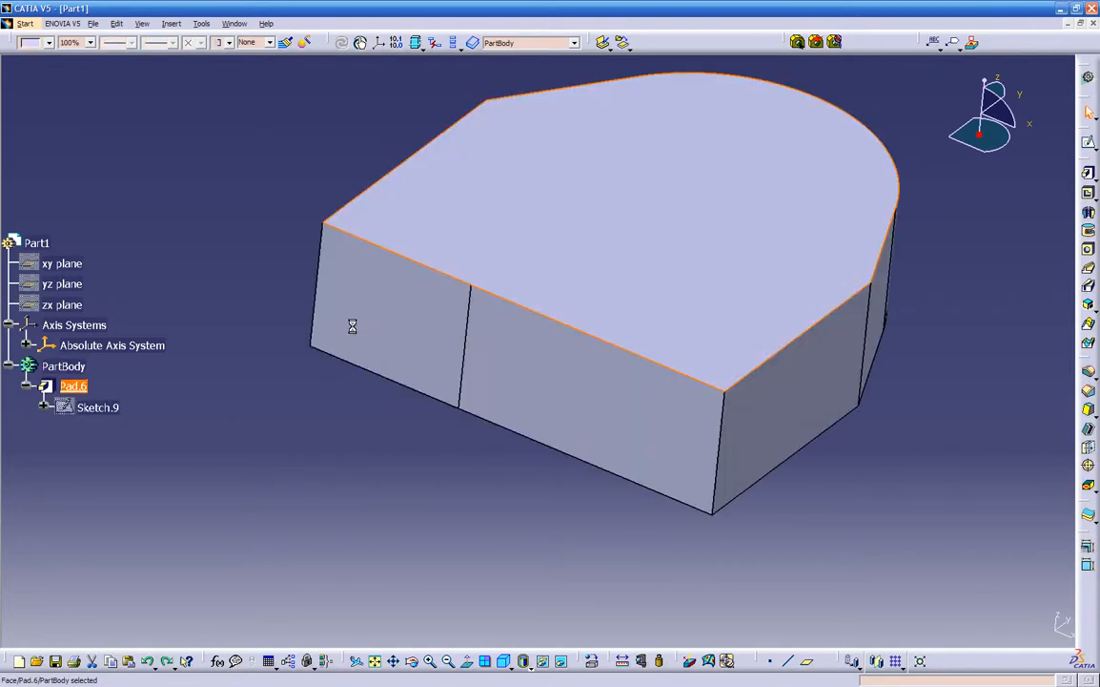
{"action": "left_click", "coordinate": [289, 368]}
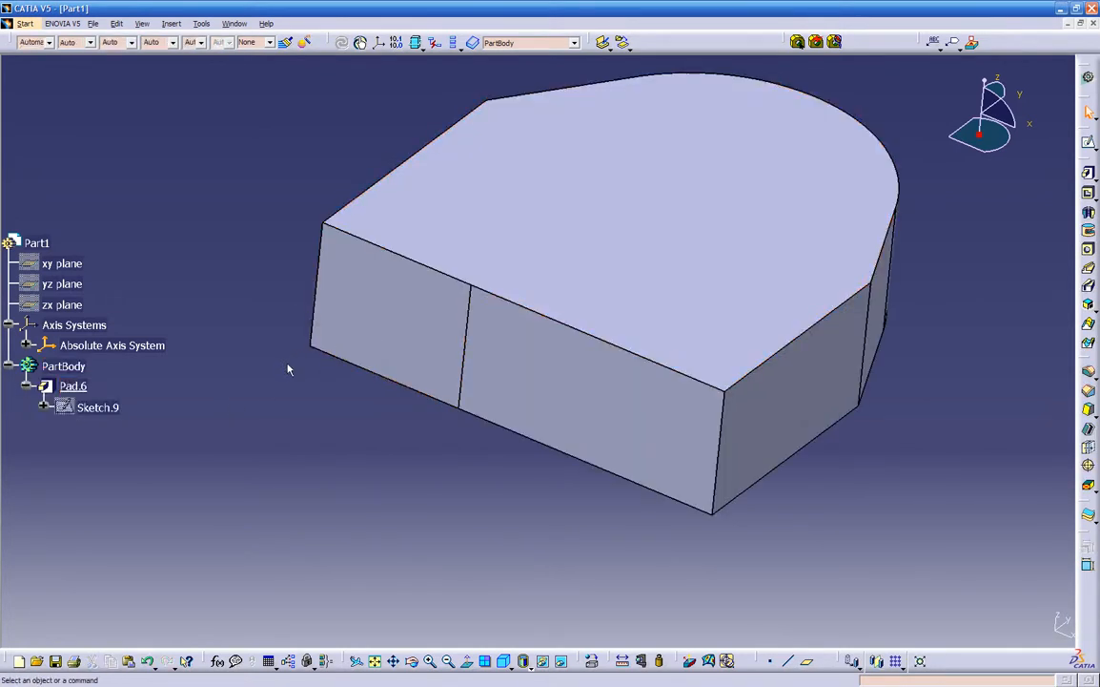
- Show the hidden sketch under the pad and delete the pad while keeping the sketch
{"action": "right_click", "coordinate": [107, 409]}
{"action": "left_click", "coordinate": [135, 434]}
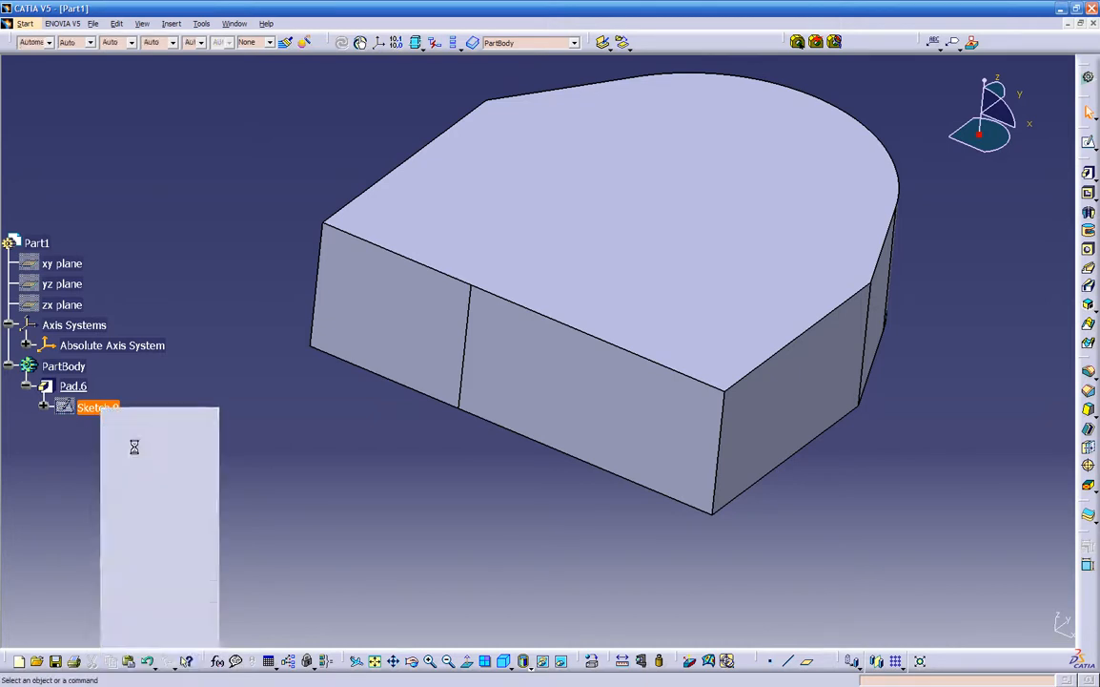
{"action": "left_click", "coordinate": [82, 389]}
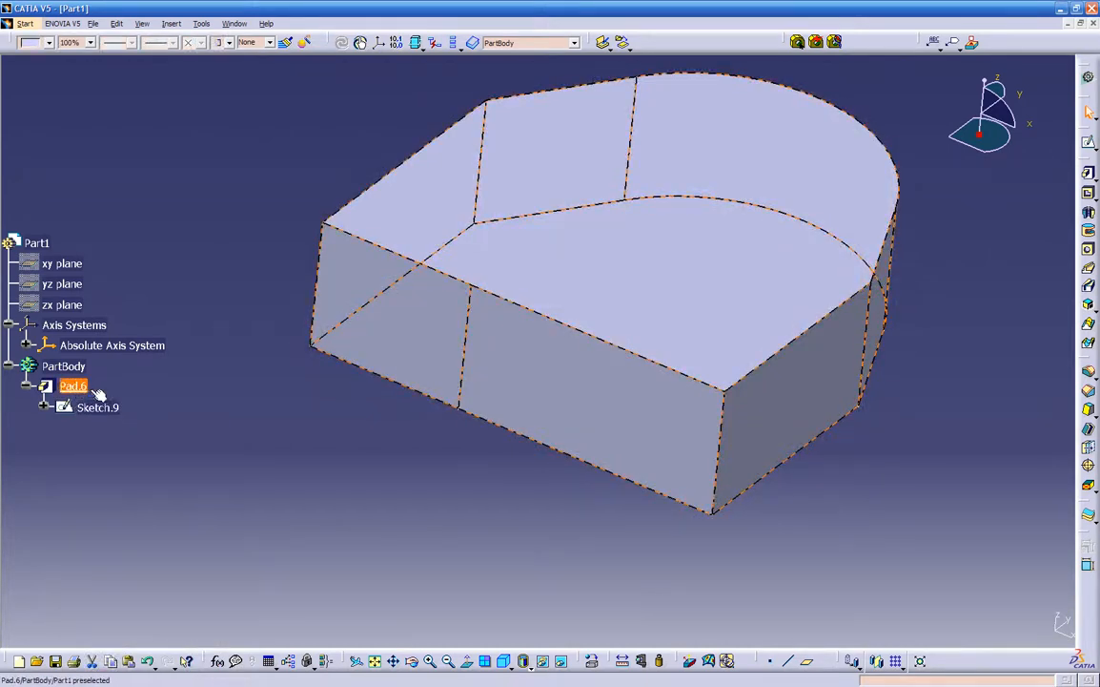
{"action": "key", "text": "Delete"}
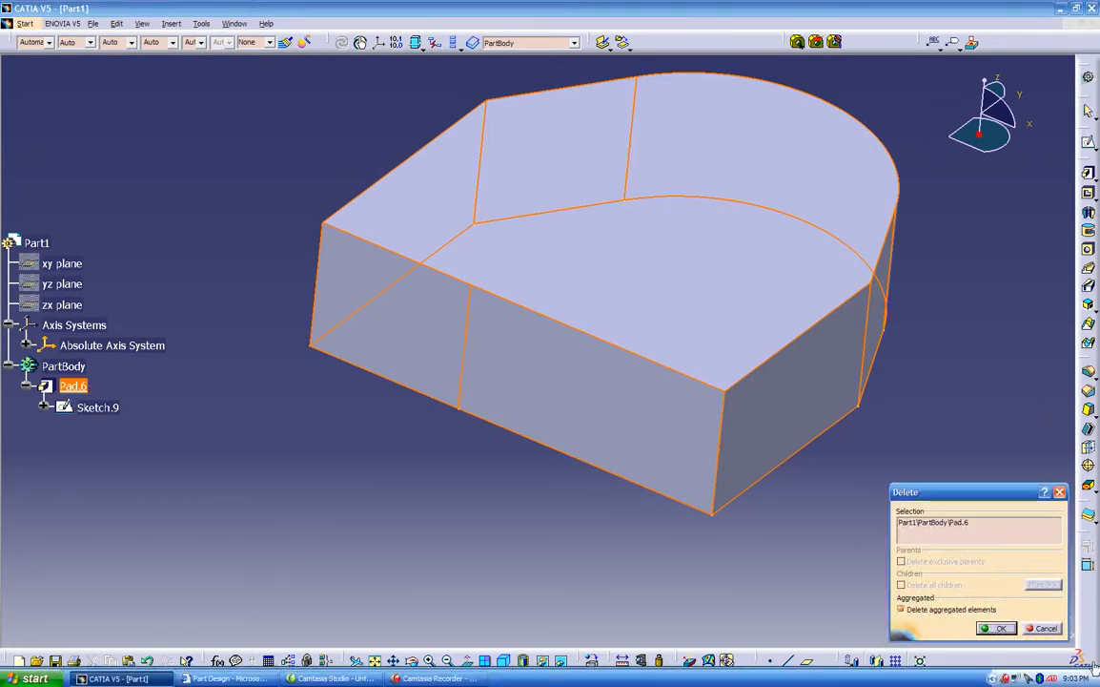
{"action": "left_click", "coordinate": [991, 628]}
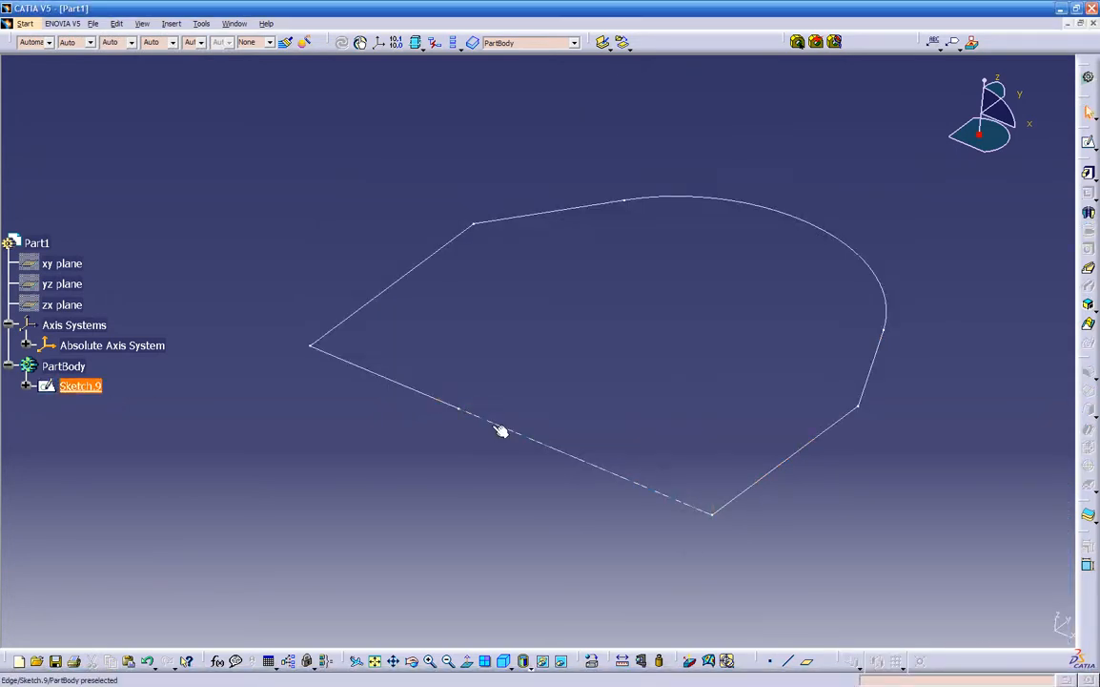
- Open the profile sketch for editing
{"action": "middle_click_drag", "start_coordinate": [341, 481], "coordinate": [409, 482]}
{"action": "double_click", "coordinate": [536, 448]}
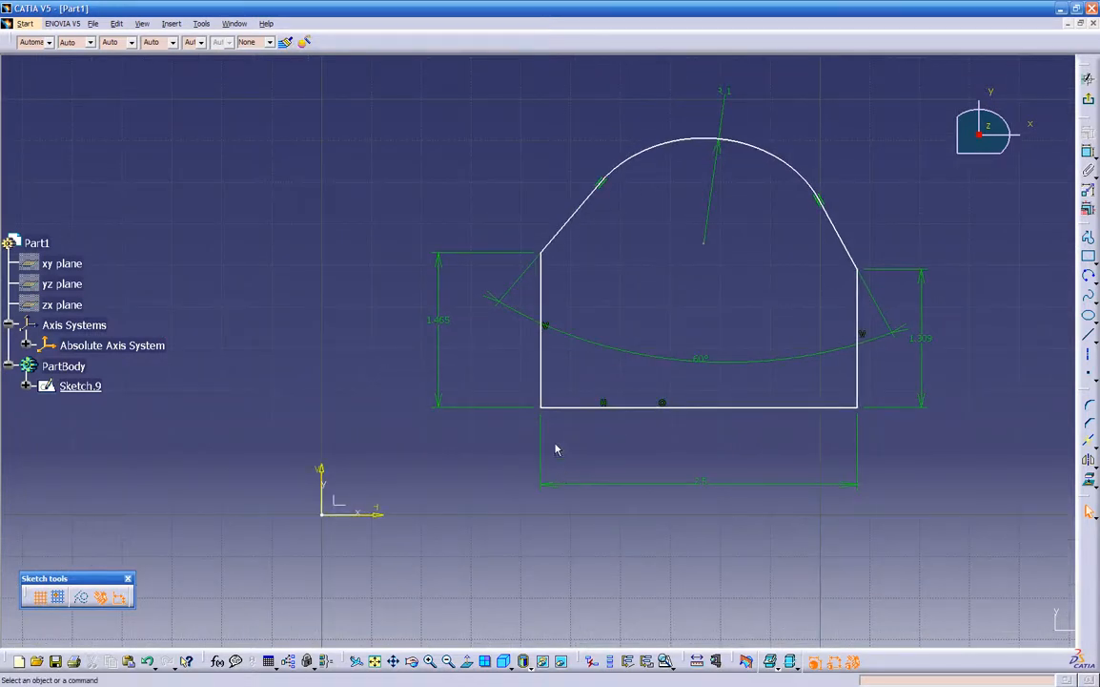
- Try a coincidence constraint between the profile's lower-left corner and the sketch origin, and undo it
{"action": "left_click", "coordinate": [542, 408]}
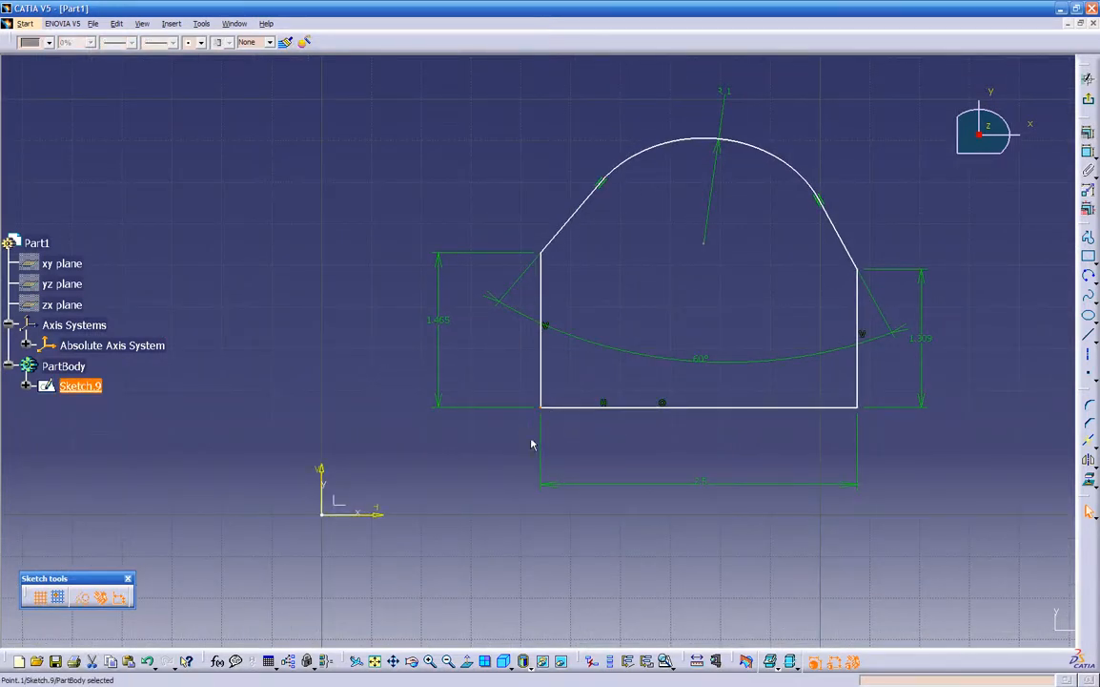
{"action": "left_click", "coordinate": [322, 515], "text": "ctrl"}
{"action": "left_click", "coordinate": [1086, 151]}
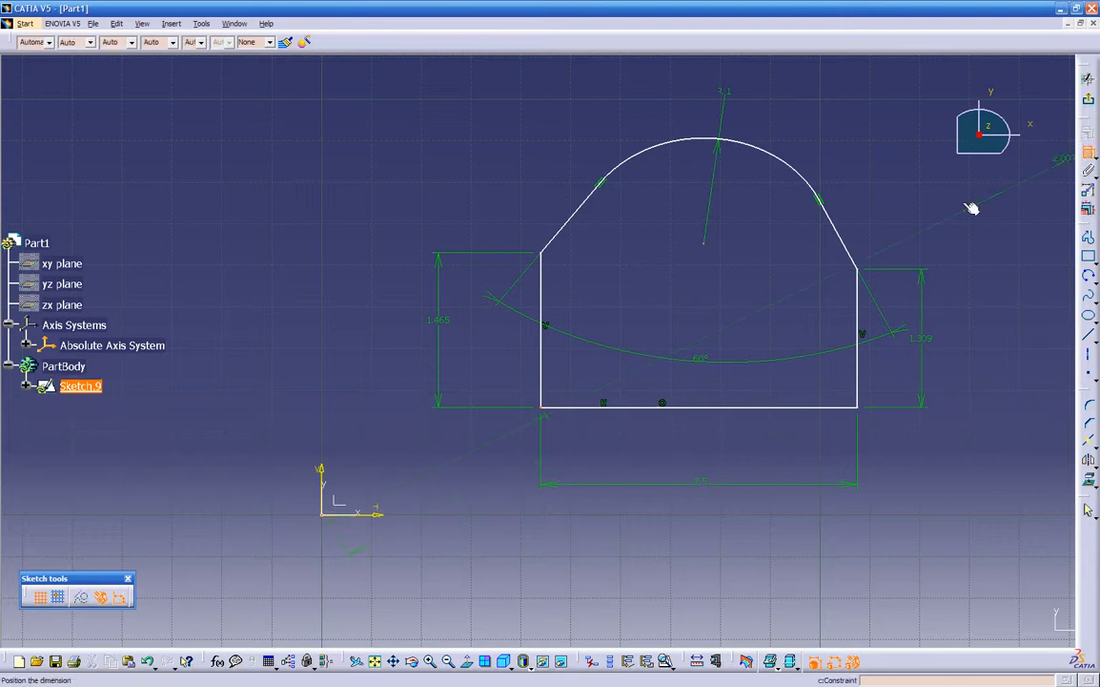
{"action": "right_click", "coordinate": [313, 255]}
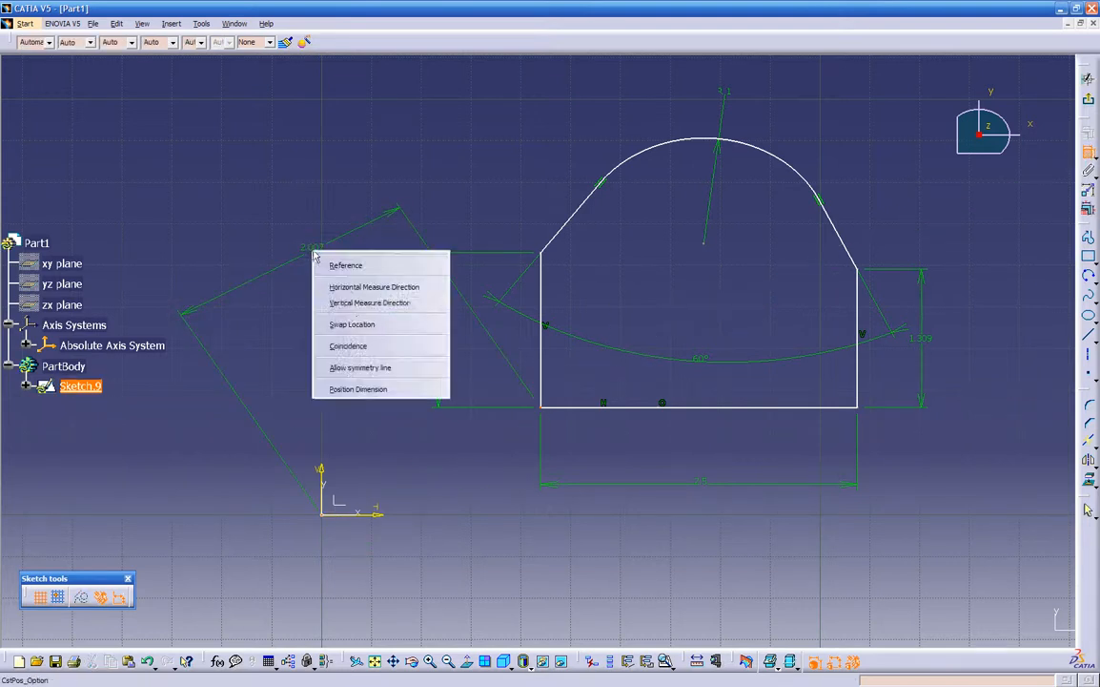
{"action": "left_click", "coordinate": [342, 345]}
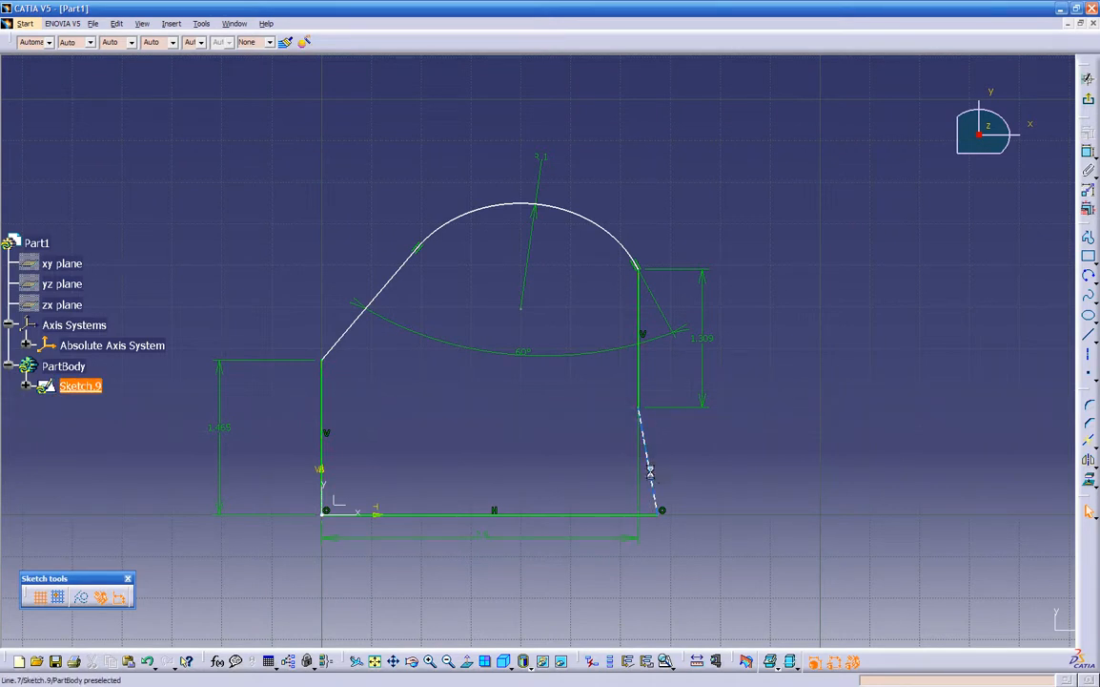
{"action": "key", "text": "ctrl+z"}
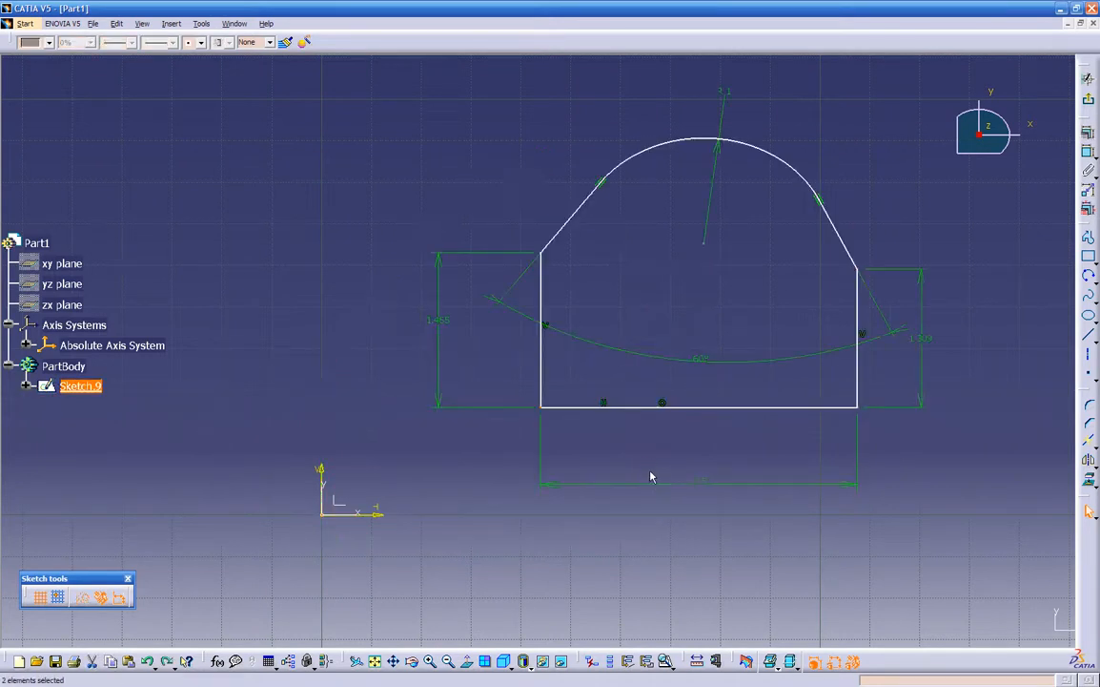
- Delete the two collinear bottom segments and redraw the base as one horizontal line between the vertical sides' lower endpoints
{"action": "left_click", "coordinate": [704, 407]}
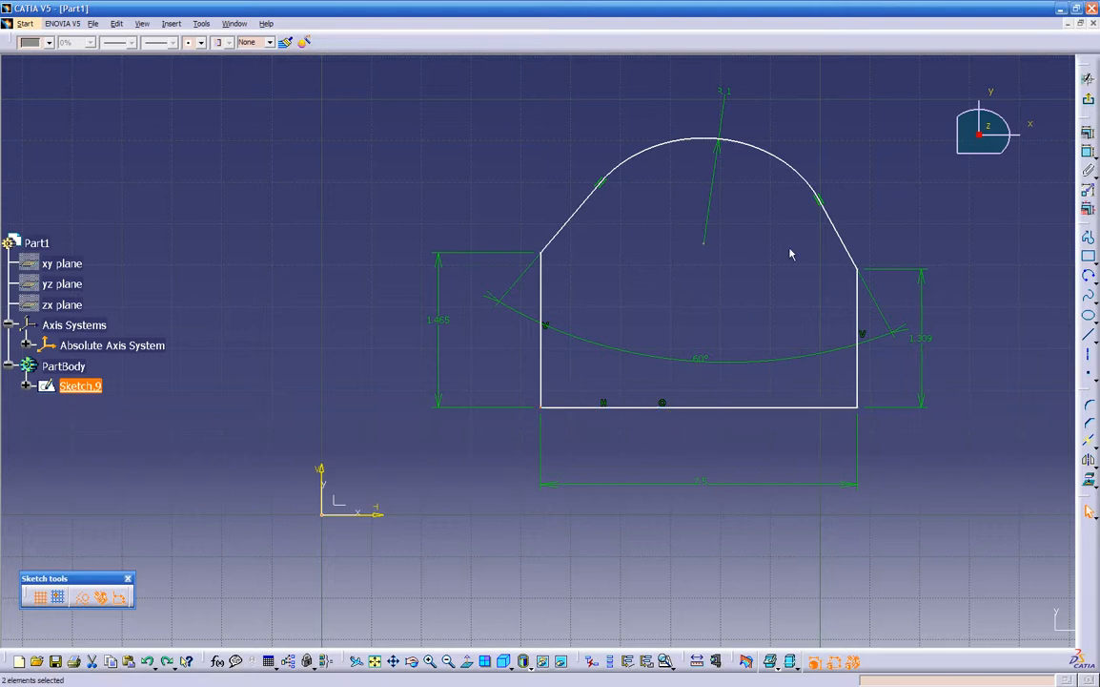
{"action": "mouse_move", "coordinate": [823, 412]}
{"action": "left_mouse_down"}
{"action": "mouse_move", "coordinate": [843, 386]}
{"action": "mouse_move", "coordinate": [798, 412]}
{"action": "left_mouse_up"}
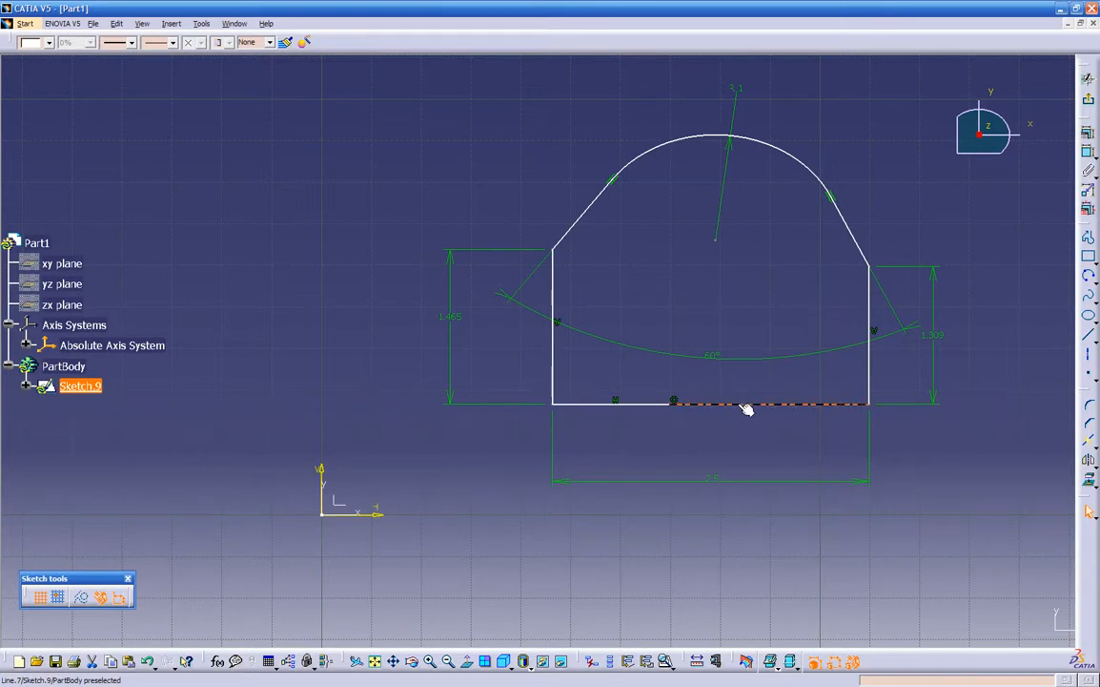
{"action": "left_click", "coordinate": [658, 406]}
{"action": "key", "text": "Delete"}
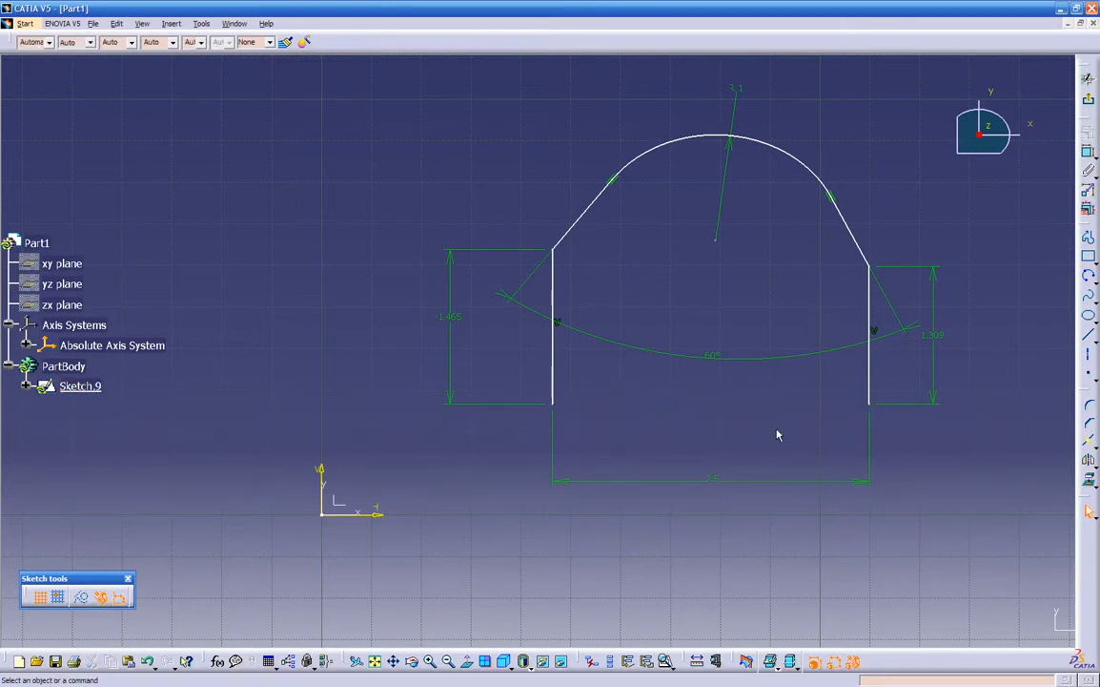
{"action": "type", "text": "c:Line"}
{"action": "key", "text": "Return"}
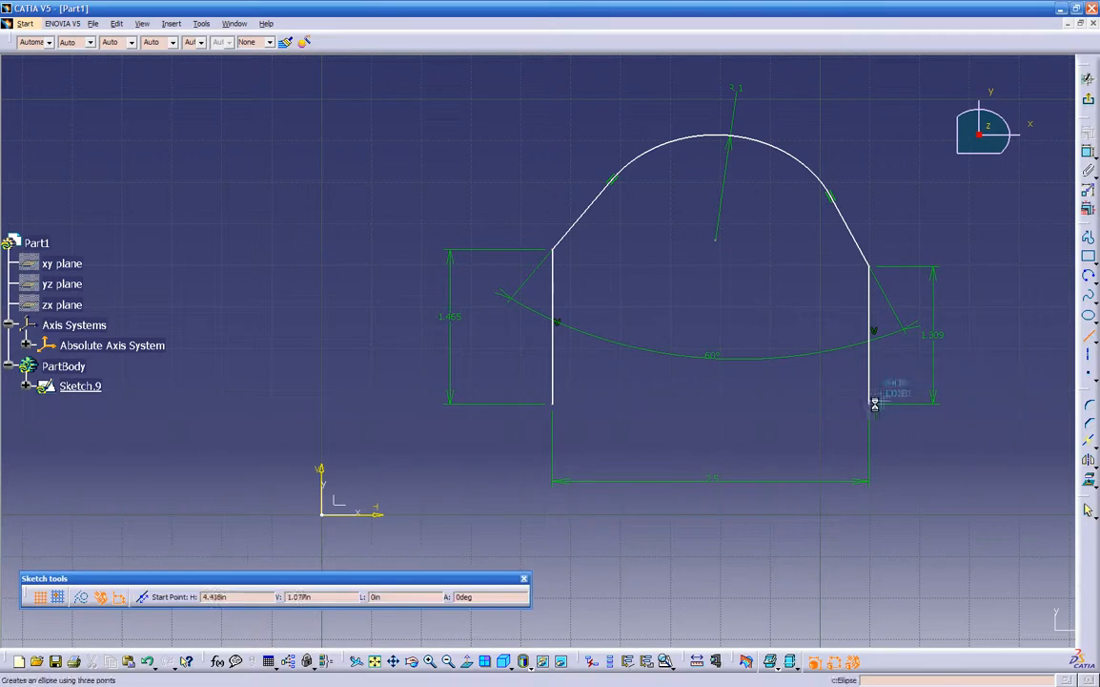
{"action": "left_click", "coordinate": [872, 407]}
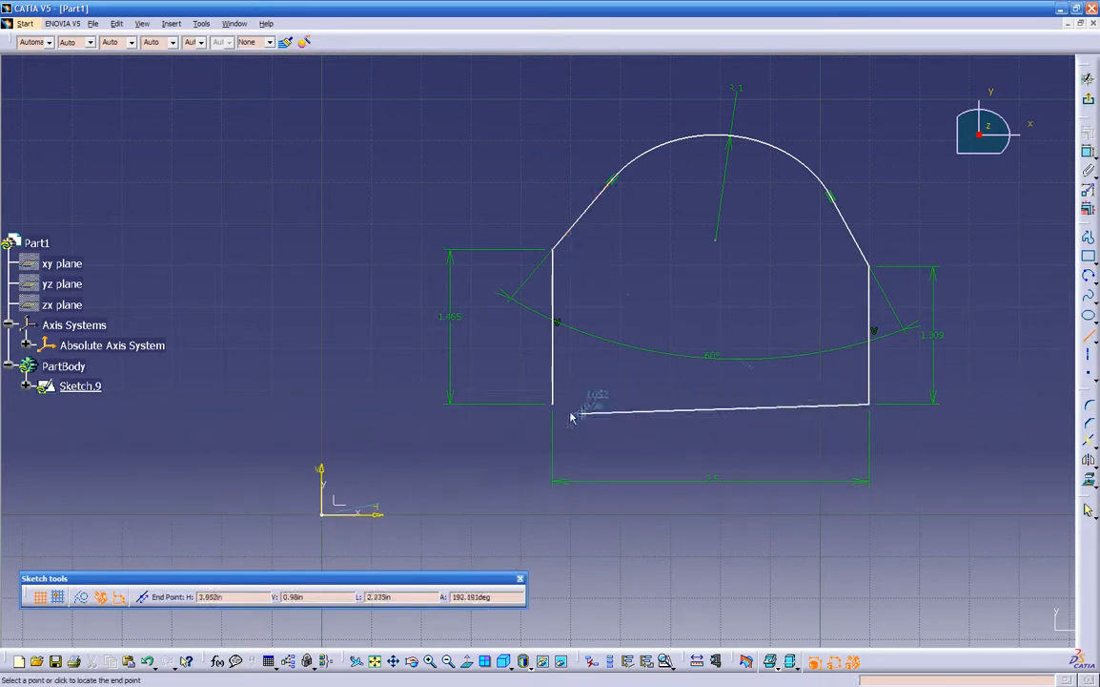
{"action": "left_click", "coordinate": [555, 406]}
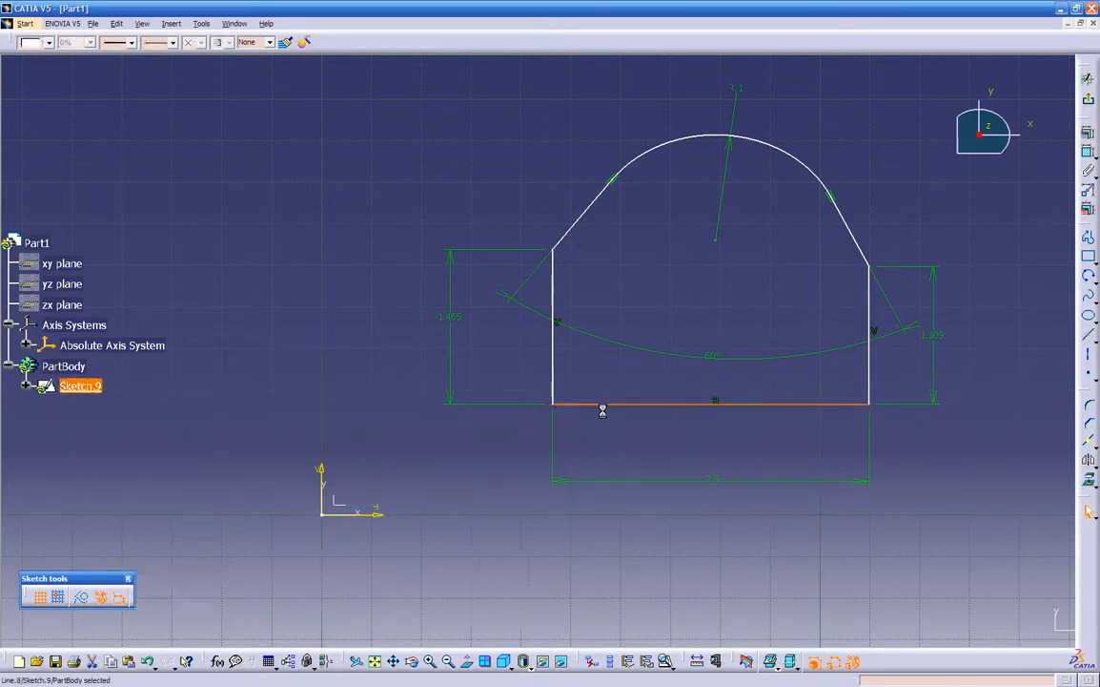
- Delete the old width dimension and dimension the distance between the two vertical sides, placing it below the base line
{"action": "left_click", "coordinate": [716, 481]}
{"action": "key", "text": "Delete"}
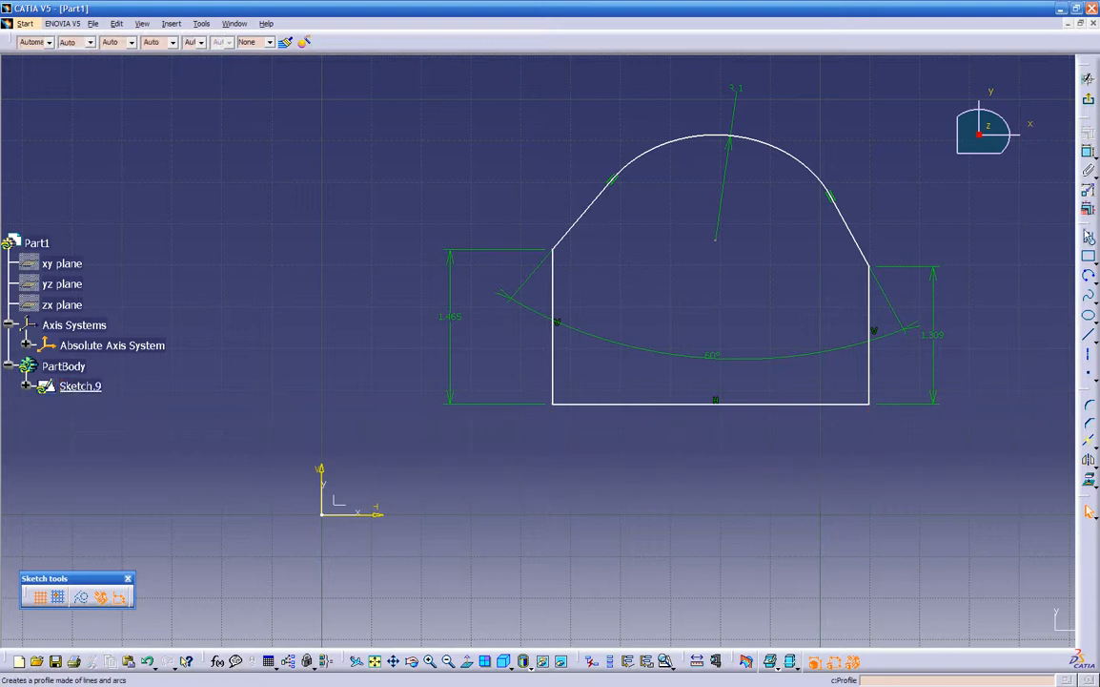
{"action": "left_click", "coordinate": [1088, 155]}
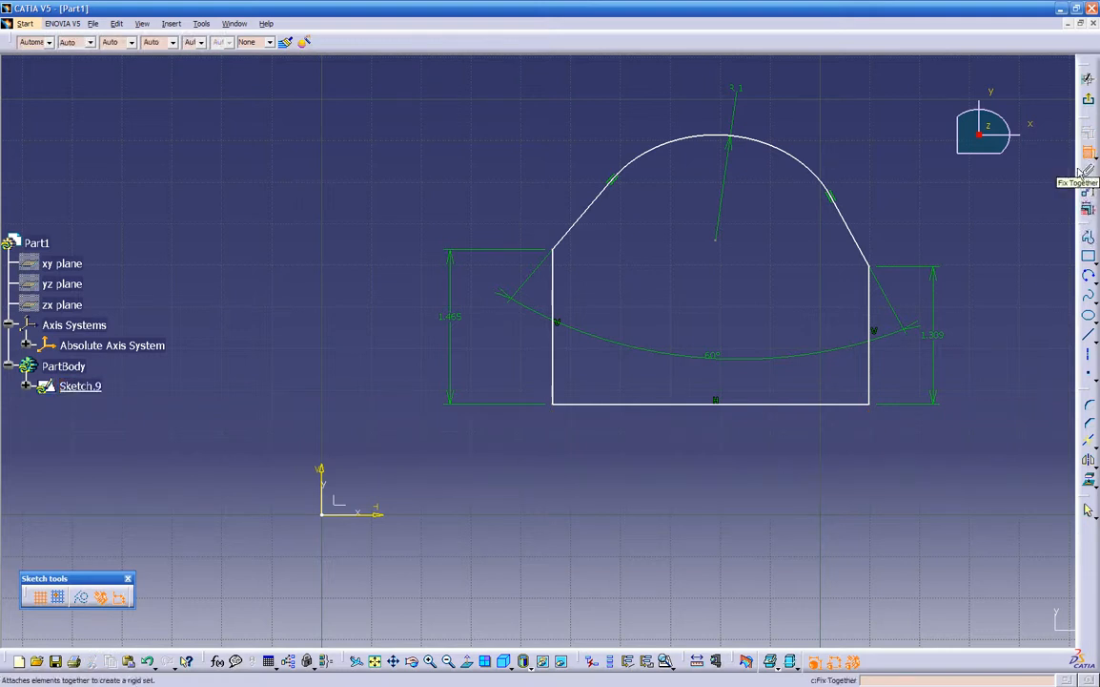
{"action": "left_click", "coordinate": [871, 394]}
{"action": "left_click", "coordinate": [556, 382]}
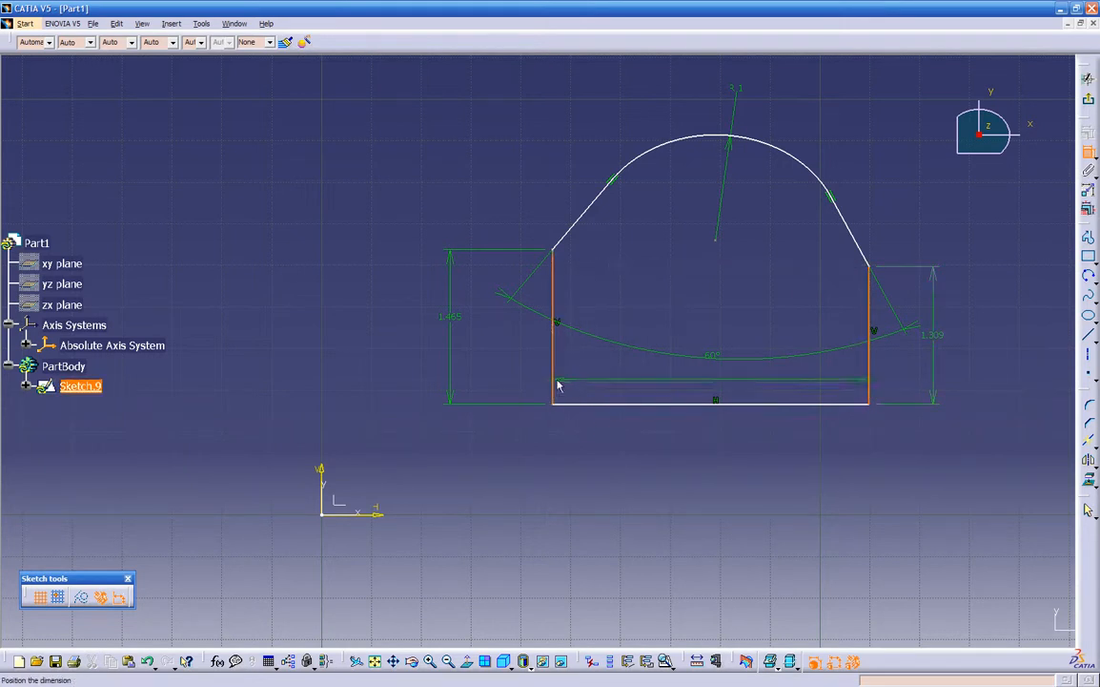
{"action": "left_click", "coordinate": [710, 481]}
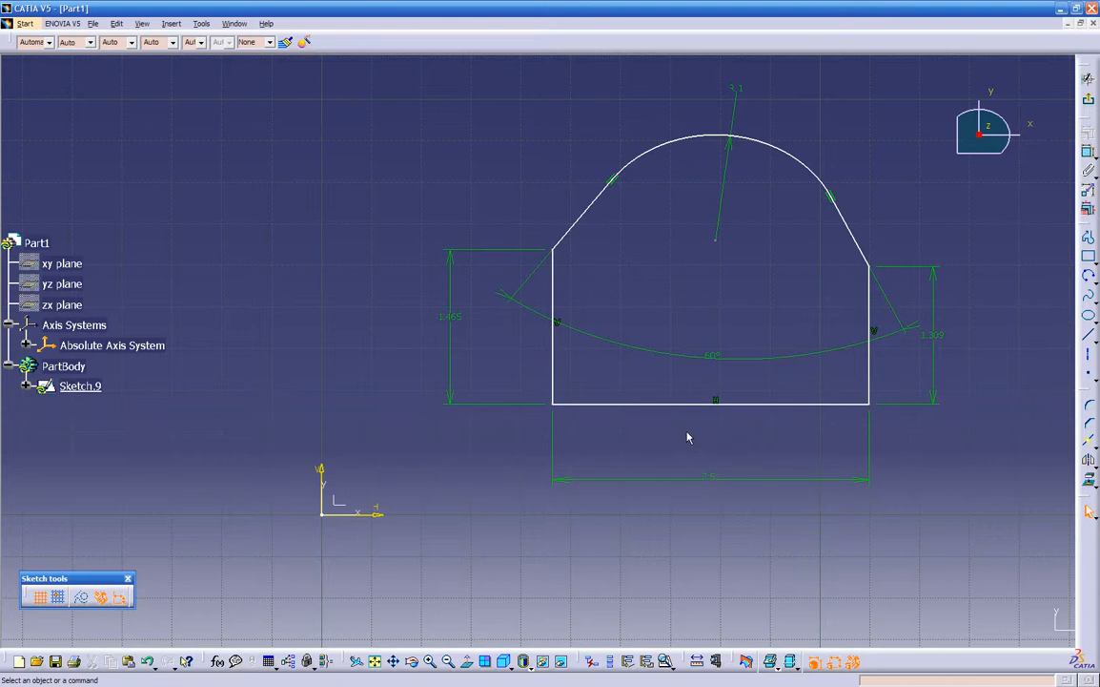
- Make the profile's lower-left corner coincident with the sketch origin
{"action": "left_click", "coordinate": [551, 405]}
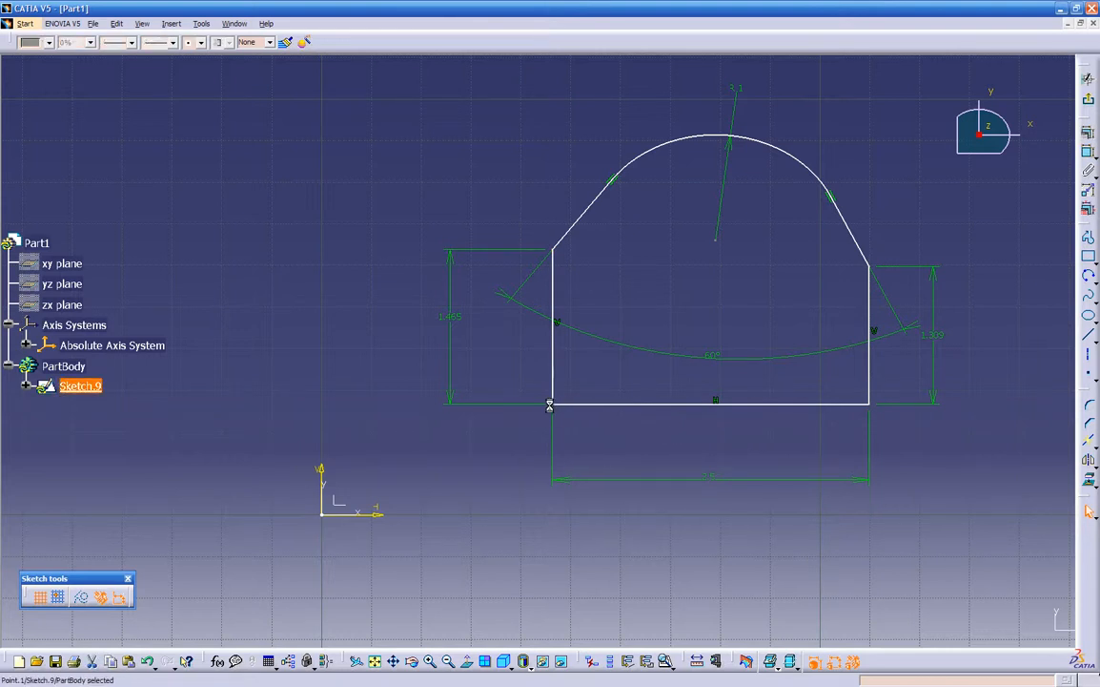
{"action": "left_click", "coordinate": [322, 515], "text": "ctrl"}
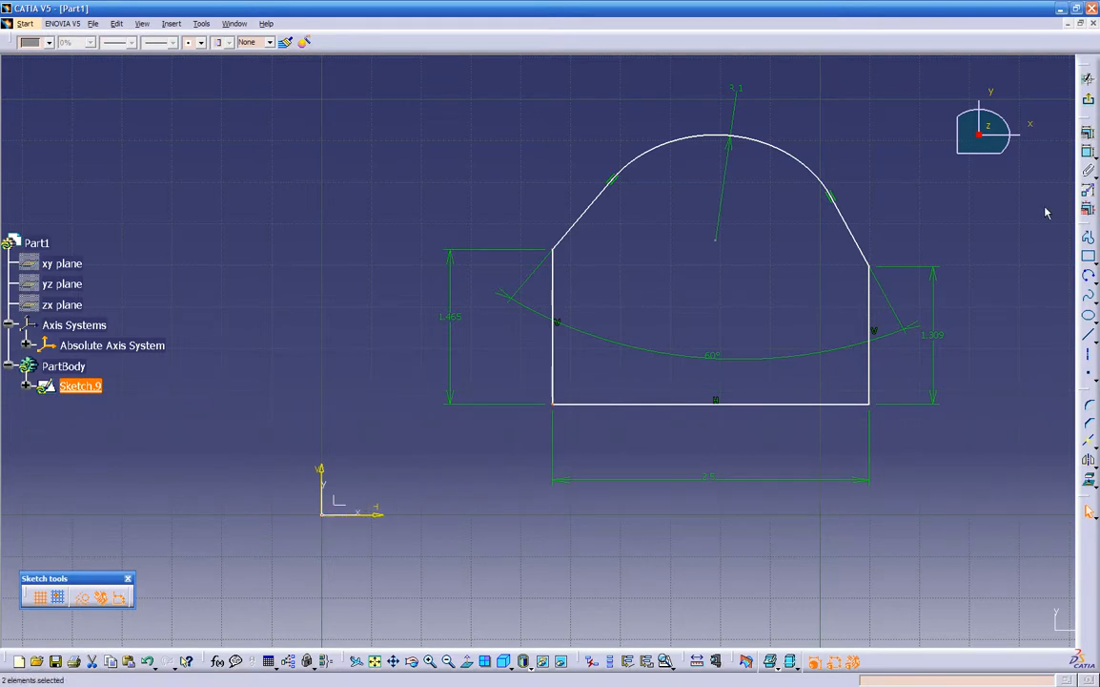
{"action": "left_click", "coordinate": [1087, 152]}
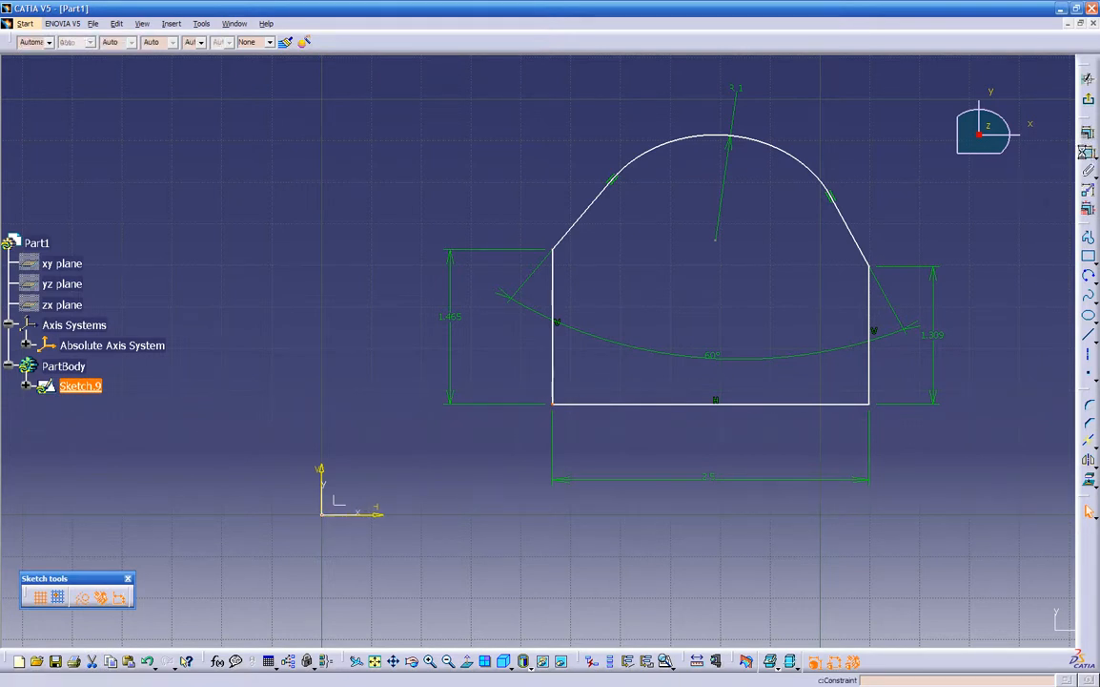
{"action": "right_click", "coordinate": [318, 348]}
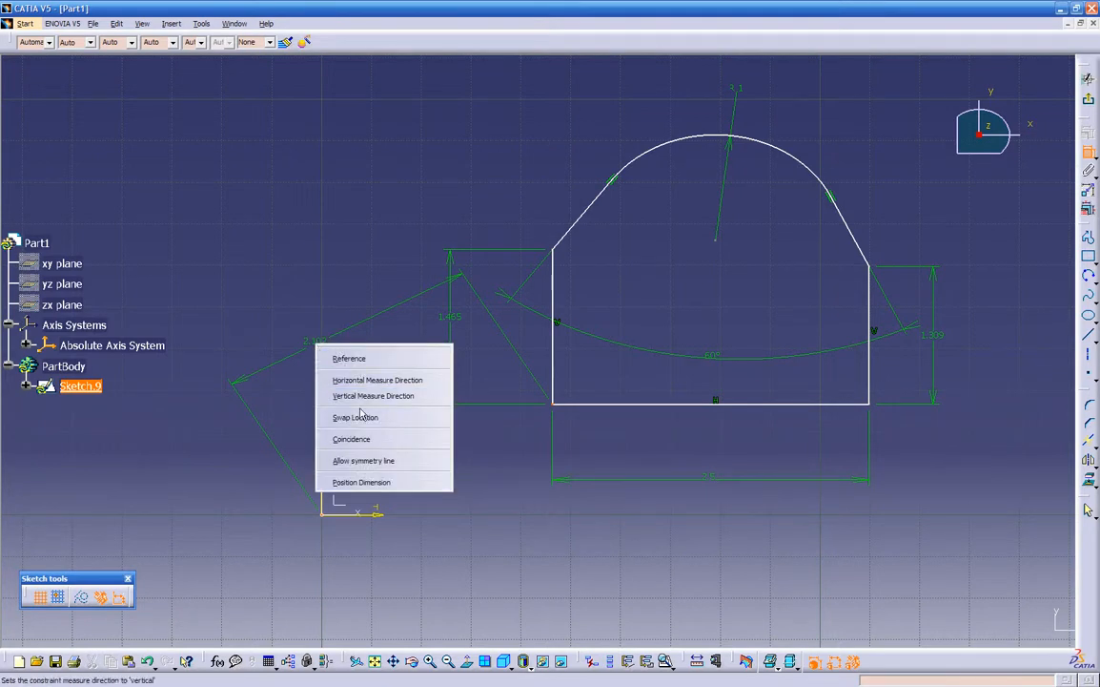
{"action": "left_click", "coordinate": [357, 438]}
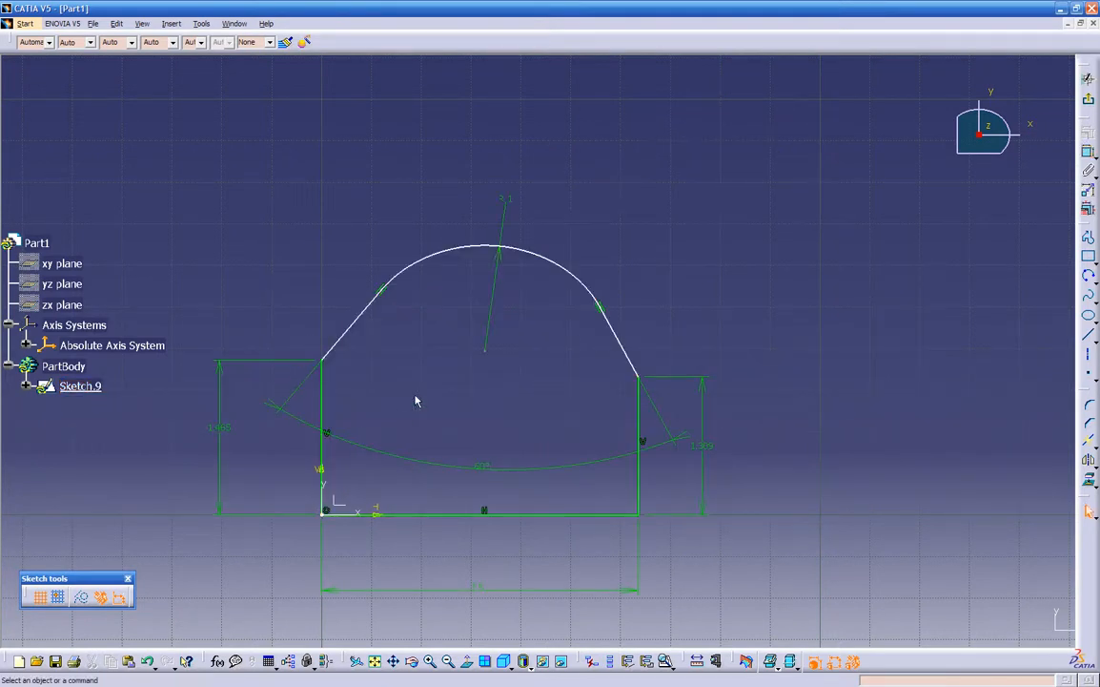
{"action": "mouse_move", "coordinate": [414, 401]}
{"action": "middle_mouse_down"}
{"action": "mouse_move", "coordinate": [513, 366]}
{"action": "mouse_move", "coordinate": [516, 430]}
{"action": "mouse_move", "coordinate": [539, 276]}
{"action": "mouse_move", "coordinate": [663, 250]}
{"action": "mouse_move", "coordinate": [665, 294]}
{"action": "mouse_move", "coordinate": [496, 370]}
{"action": "mouse_move", "coordinate": [415, 315]}
{"action": "mouse_move", "coordinate": [418, 341]}
{"action": "mouse_move", "coordinate": [540, 389]}
{"action": "mouse_move", "coordinate": [597, 326]}
{"action": "mouse_move", "coordinate": [686, 344]}
{"action": "mouse_move", "coordinate": [618, 338]}
{"action": "mouse_move", "coordinate": [577, 359]}
{"action": "middle_mouse_up"}
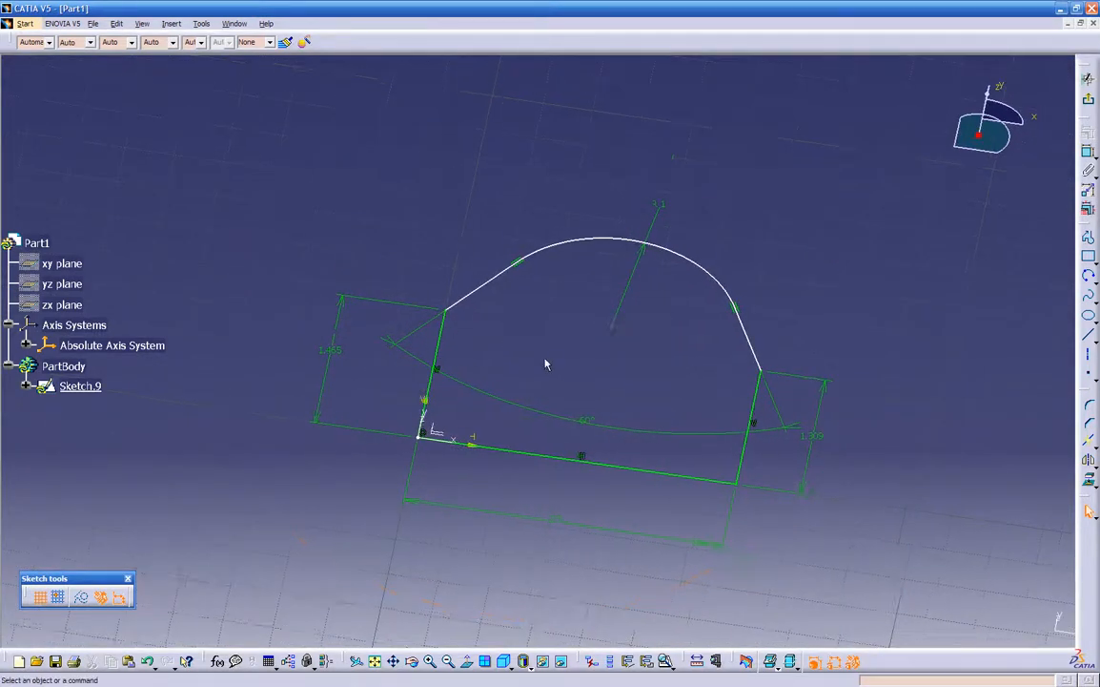
{"action": "left_click", "coordinate": [468, 661]}
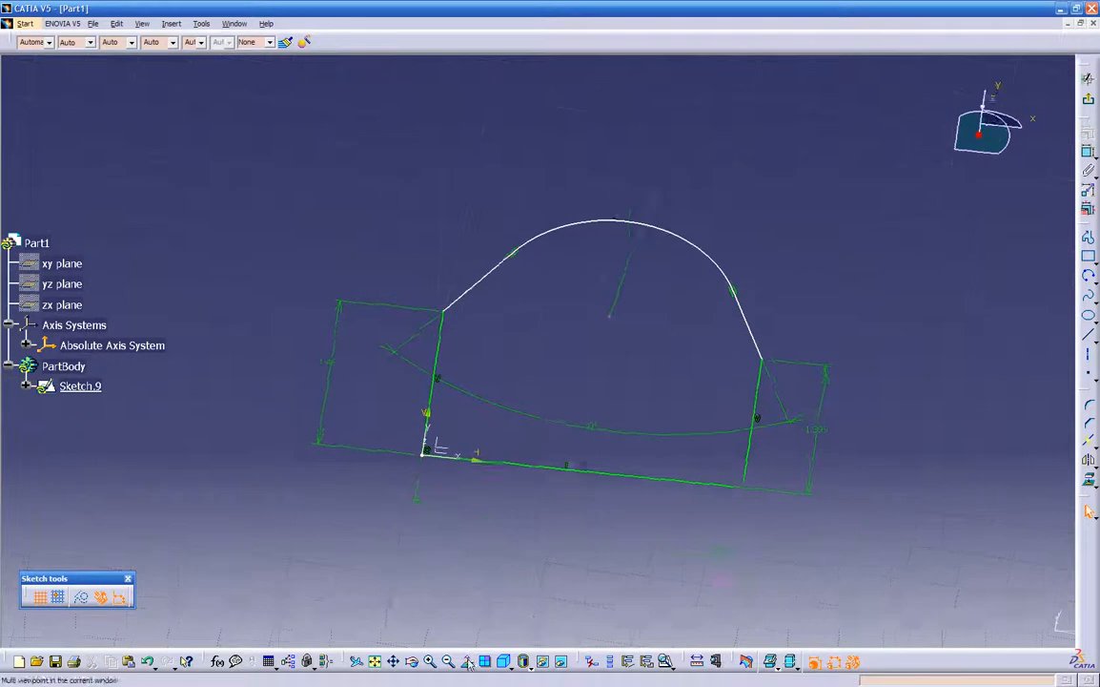
{"action": "left_click", "coordinate": [590, 476]}
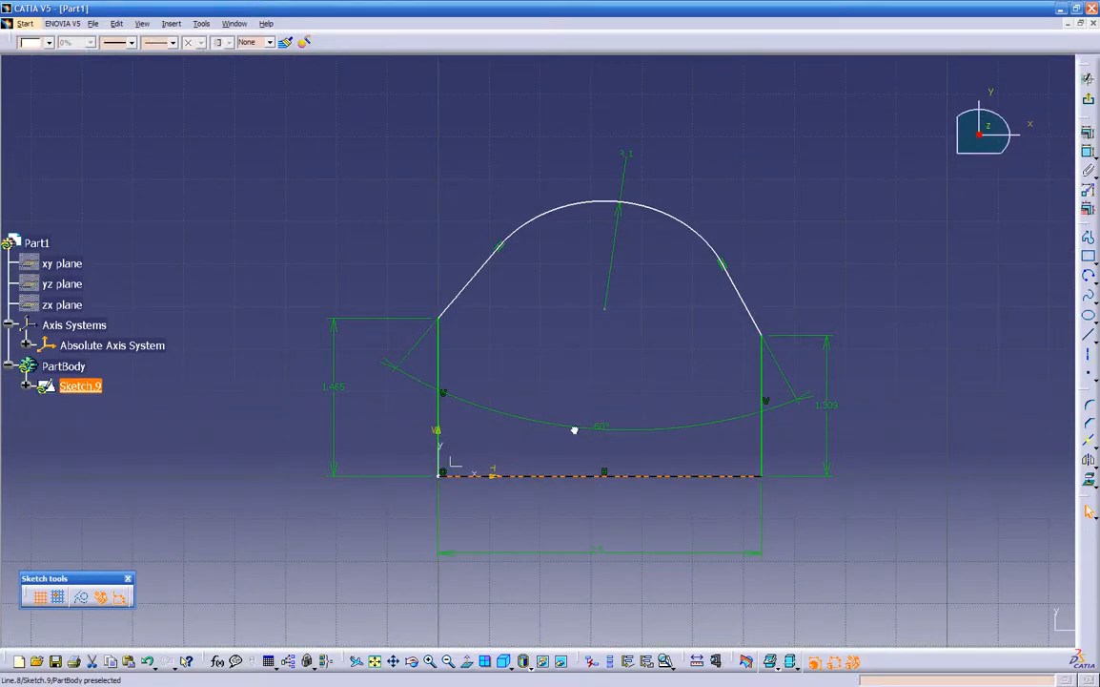
{"action": "left_click", "coordinate": [764, 435]}
{"action": "left_click", "coordinate": [530, 349]}
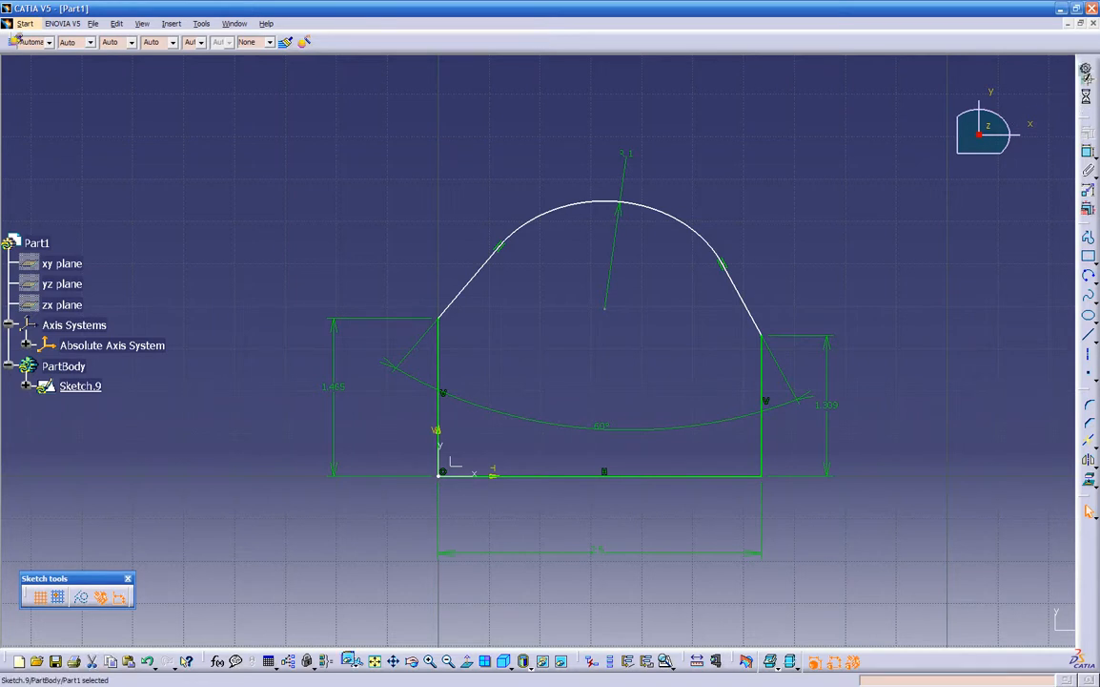
- Exit the sketch and revolve its profile 360° about the long base edge with the Shaft tool
{"action": "left_click", "coordinate": [1087, 95]}
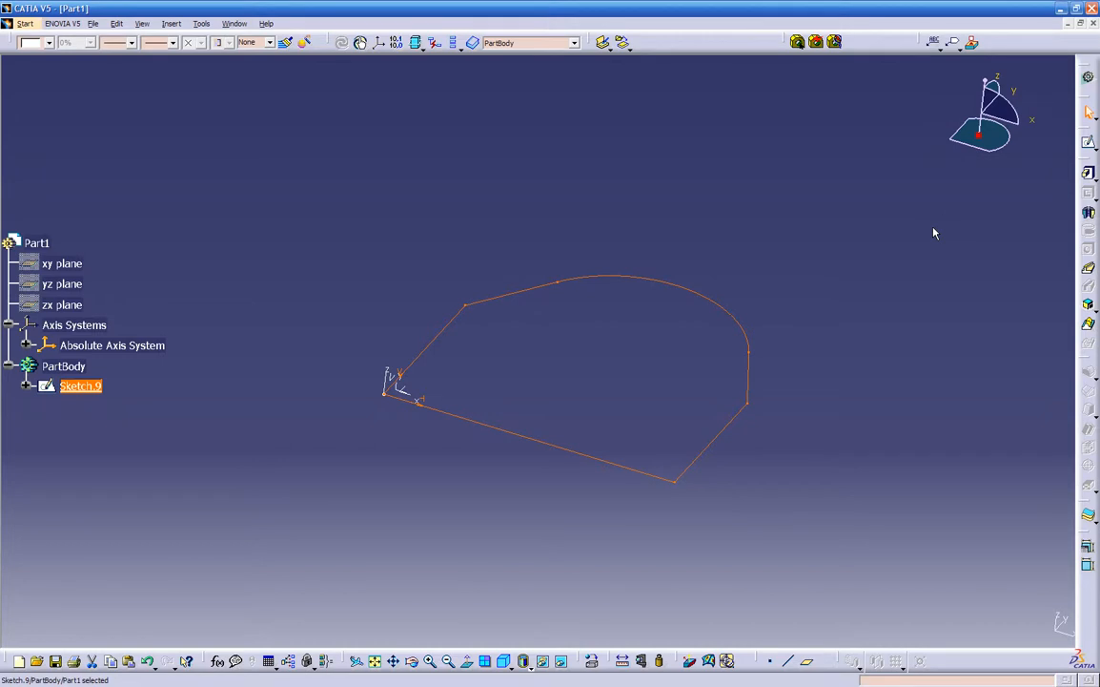
{"action": "left_click", "coordinate": [1088, 212]}
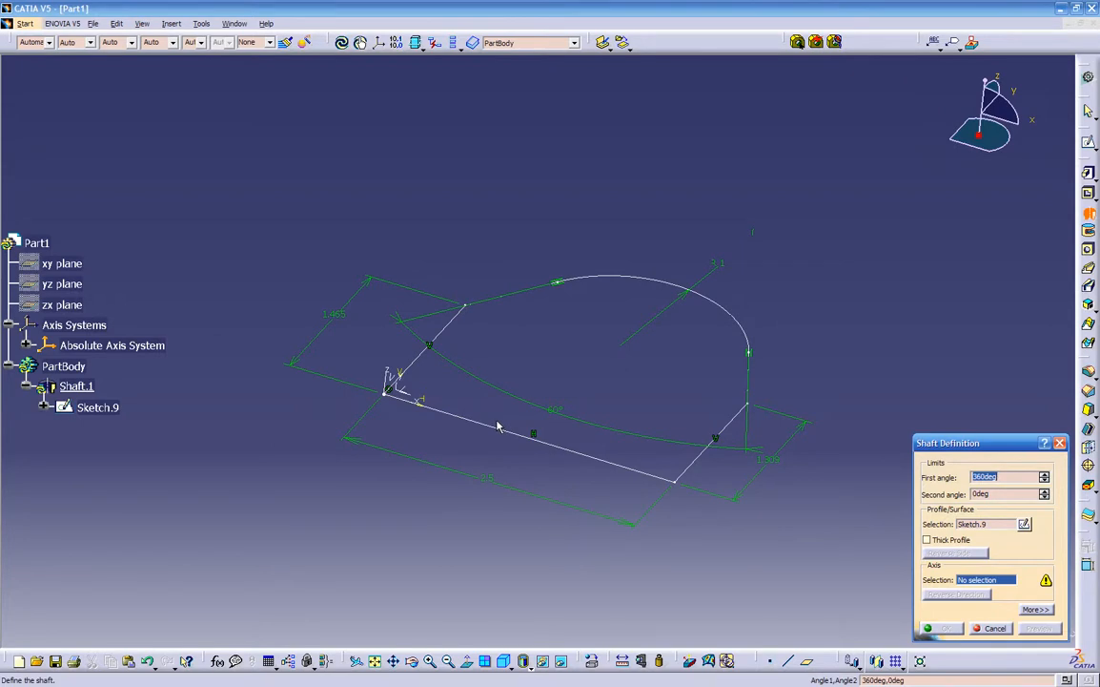
{"action": "left_click", "coordinate": [556, 446]}
{"action": "middle_click_drag", "start_coordinate": [477, 439], "coordinate": [610, 284]}
{"action": "left_click", "coordinate": [946, 628]}
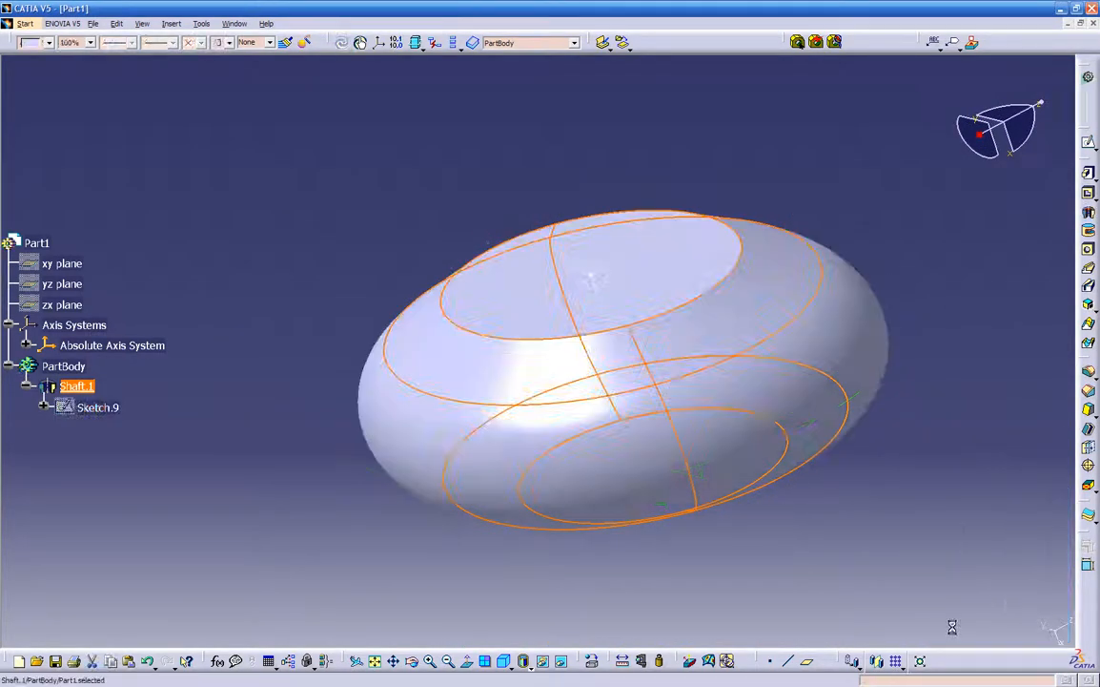
{"action": "mouse_move", "coordinate": [639, 538]}
{"action": "middle_mouse_down"}
{"action": "mouse_move", "coordinate": [619, 278]}
{"action": "mouse_move", "coordinate": [644, 248]}
{"action": "mouse_move", "coordinate": [725, 425]}
{"action": "mouse_move", "coordinate": [498, 460]}
{"action": "mouse_move", "coordinate": [392, 378]}
{"action": "mouse_move", "coordinate": [537, 253]}
{"action": "mouse_move", "coordinate": [530, 420]}
{"action": "mouse_move", "coordinate": [305, 464]}
{"action": "mouse_move", "coordinate": [368, 479]}
{"action": "mouse_move", "coordinate": [447, 521]}
{"action": "mouse_move", "coordinate": [622, 487]}
{"action": "mouse_move", "coordinate": [583, 495]}
{"action": "mouse_move", "coordinate": [504, 455]}
{"action": "mouse_move", "coordinate": [604, 304]}
{"action": "mouse_move", "coordinate": [602, 391]}
{"action": "mouse_move", "coordinate": [539, 502]}
{"action": "mouse_move", "coordinate": [466, 530]}
{"action": "mouse_move", "coordinate": [521, 543]}
{"action": "mouse_move", "coordinate": [390, 507]}
{"action": "mouse_move", "coordinate": [474, 508]}
{"action": "middle_mouse_up"}
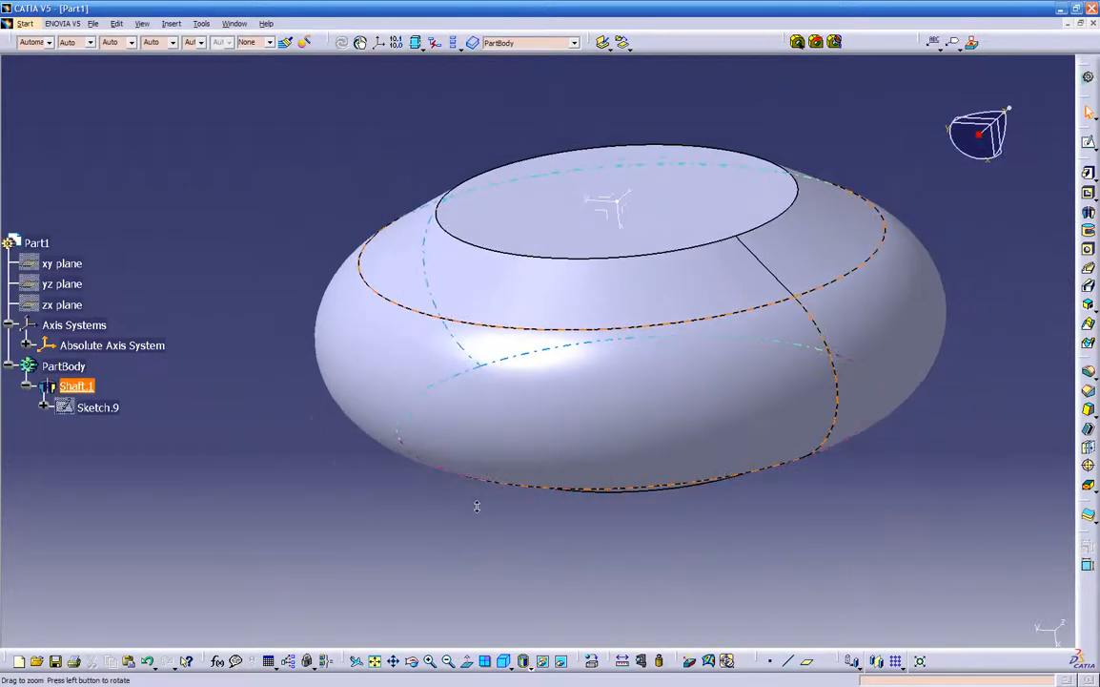
- Delete the shaft without its aggregated elements so the sketch is kept
{"action": "left_click", "coordinate": [106, 408]}
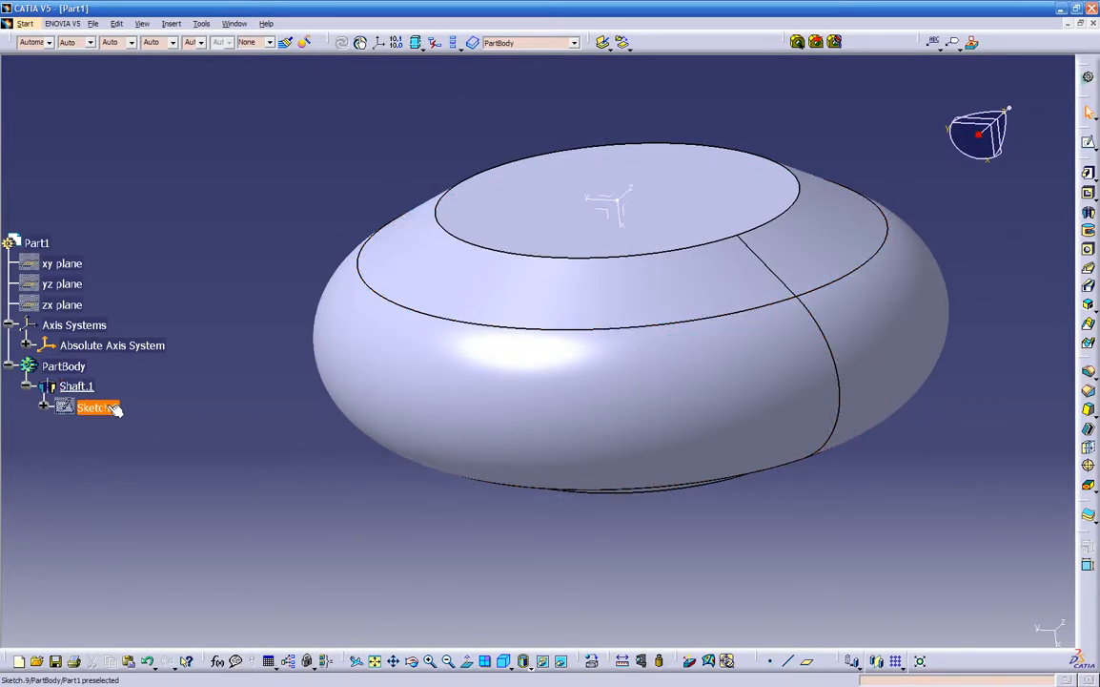
{"action": "left_click", "coordinate": [80, 386]}
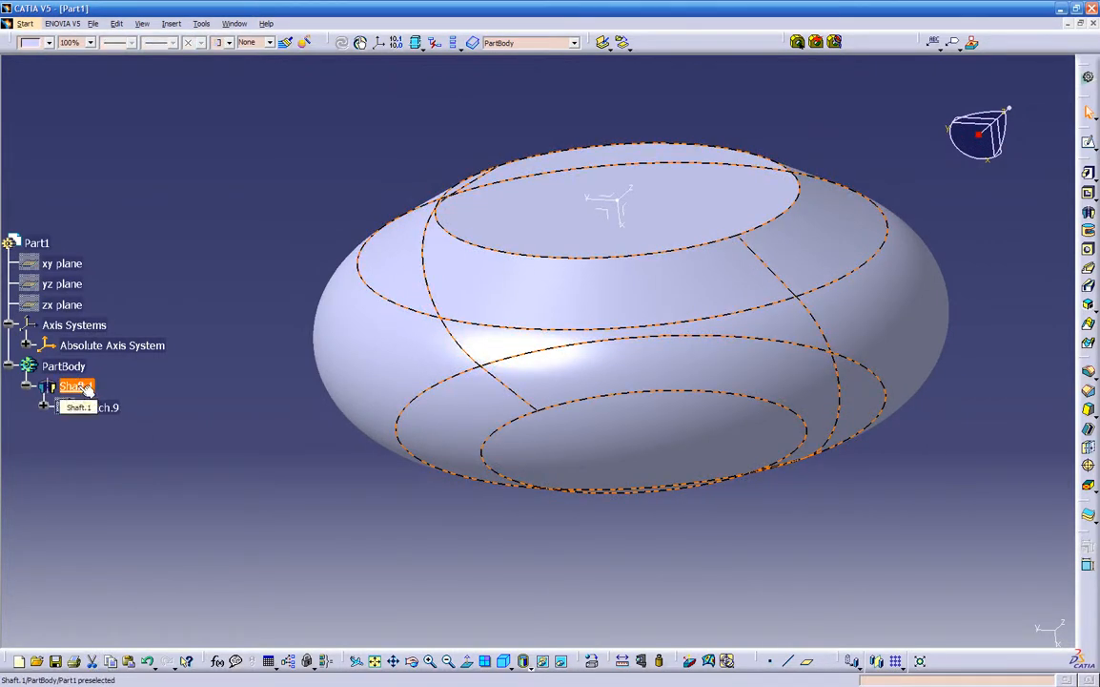
{"action": "key", "text": "Delete"}
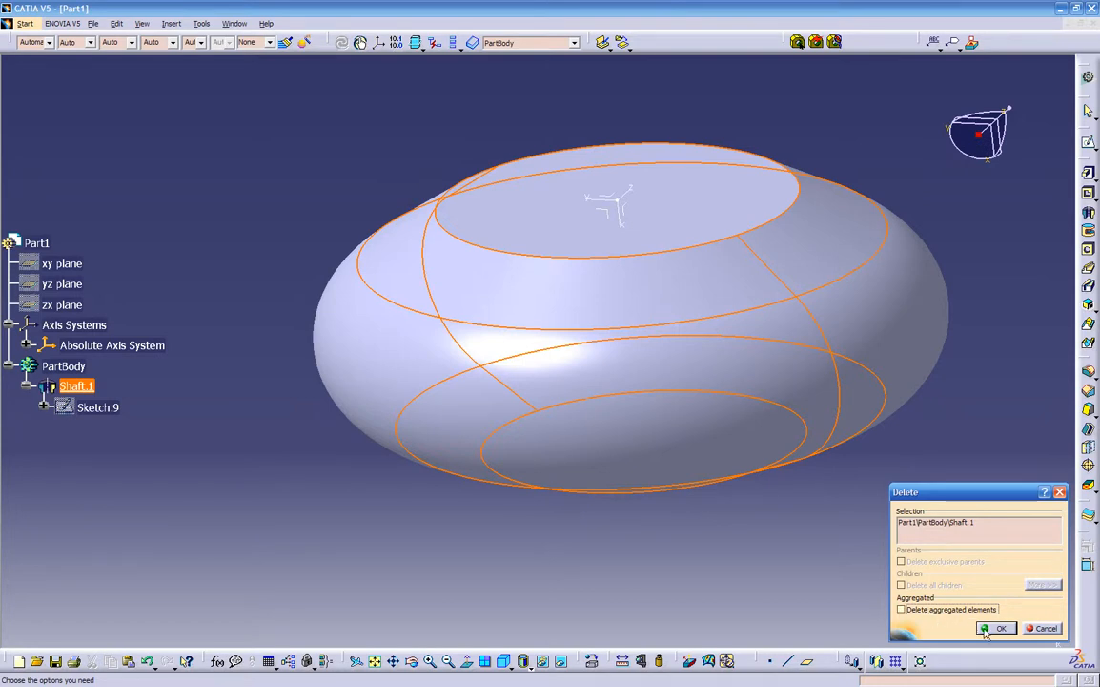
{"action": "left_click", "coordinate": [982, 627]}
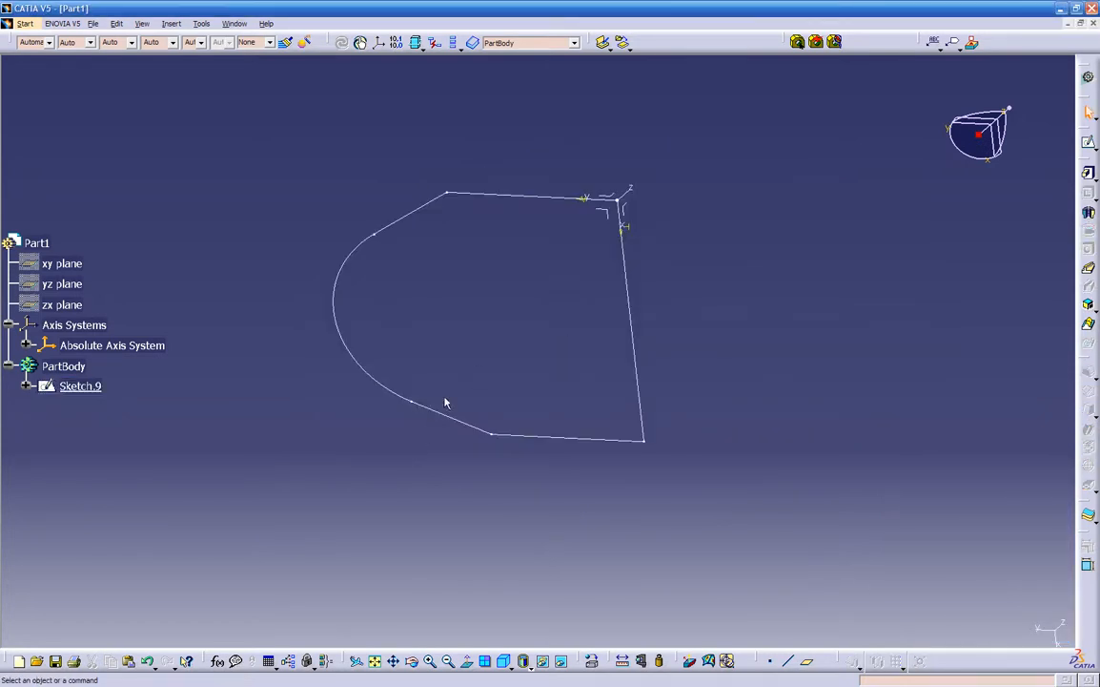
- Open the remaining sketch and delete all of its geometry and constraints
{"action": "double_click", "coordinate": [460, 422]}
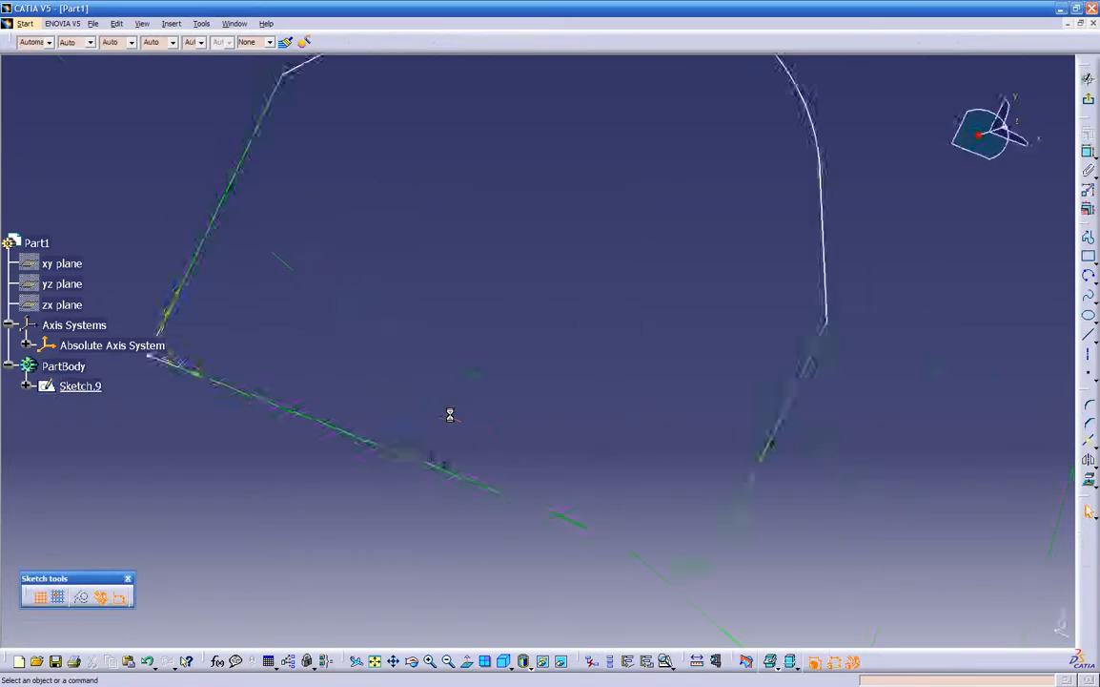
{"action": "mouse_move", "coordinate": [440, 469]}
{"action": "middle_mouse_down"}
{"action": "mouse_move", "coordinate": [426, 478]}
{"action": "mouse_move", "coordinate": [355, 312]}
{"action": "mouse_move", "coordinate": [410, 469]}
{"action": "mouse_move", "coordinate": [405, 417]}
{"action": "mouse_move", "coordinate": [393, 476]}
{"action": "middle_mouse_up"}
{"action": "left_click", "coordinate": [435, 471]}
{"action": "mouse_move", "coordinate": [214, 133]}
{"action": "left_mouse_down"}
{"action": "mouse_move", "coordinate": [572, 474]}
{"action": "mouse_move", "coordinate": [786, 563]}
{"action": "left_mouse_up"}
{"action": "key", "text": "Delete"}
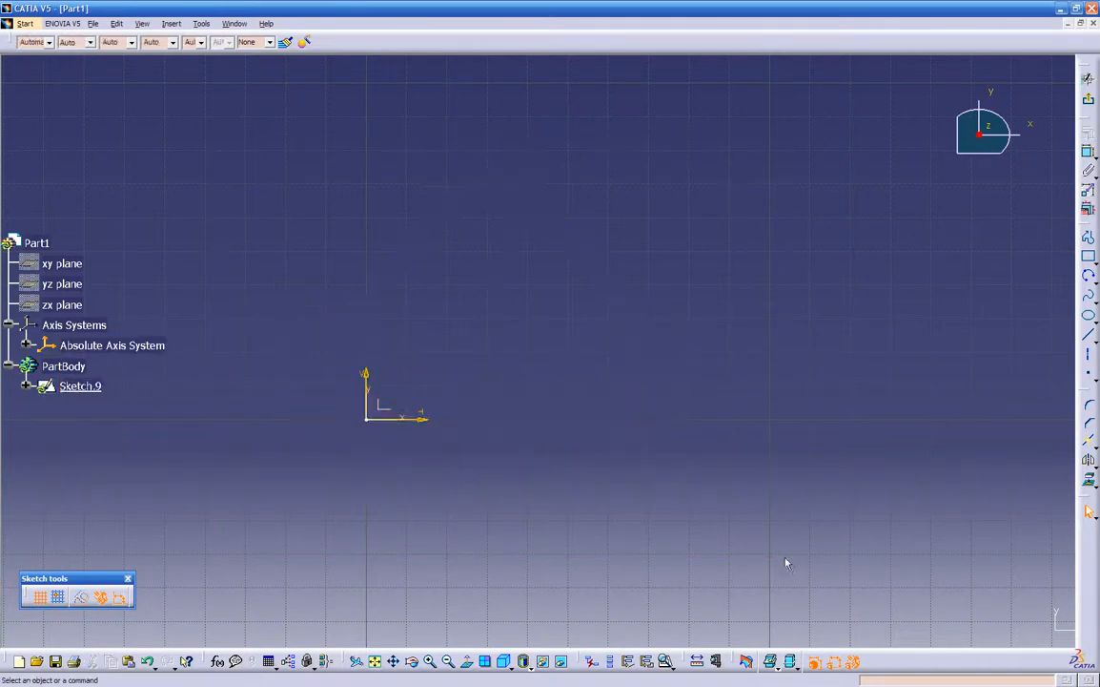
- Draw a vertical sketch axis at about 2 in horizontally from the origin
{"action": "left_click", "coordinate": [1090, 355]}
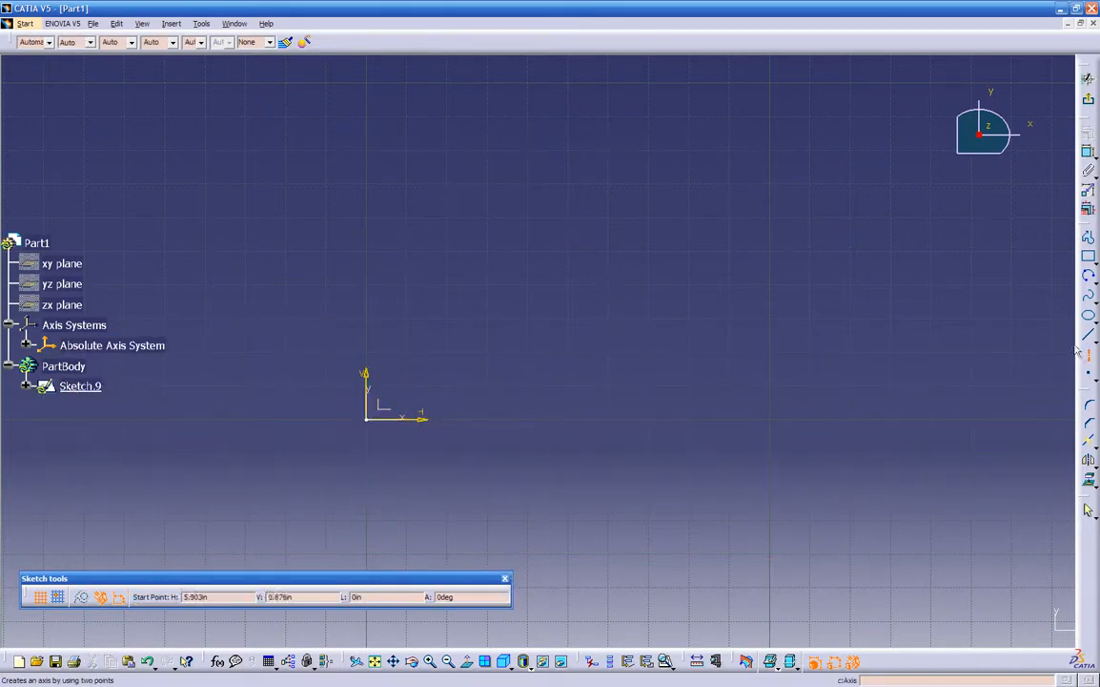
{"action": "left_click", "coordinate": [569, 112]}
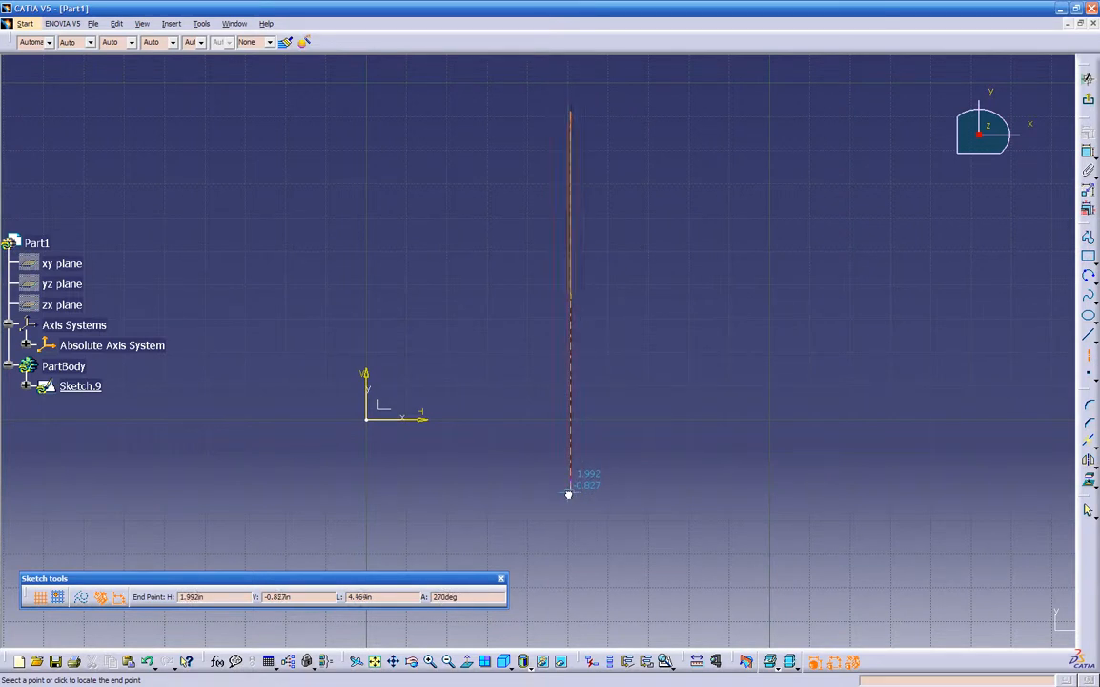
{"action": "left_click", "coordinate": [571, 354]}
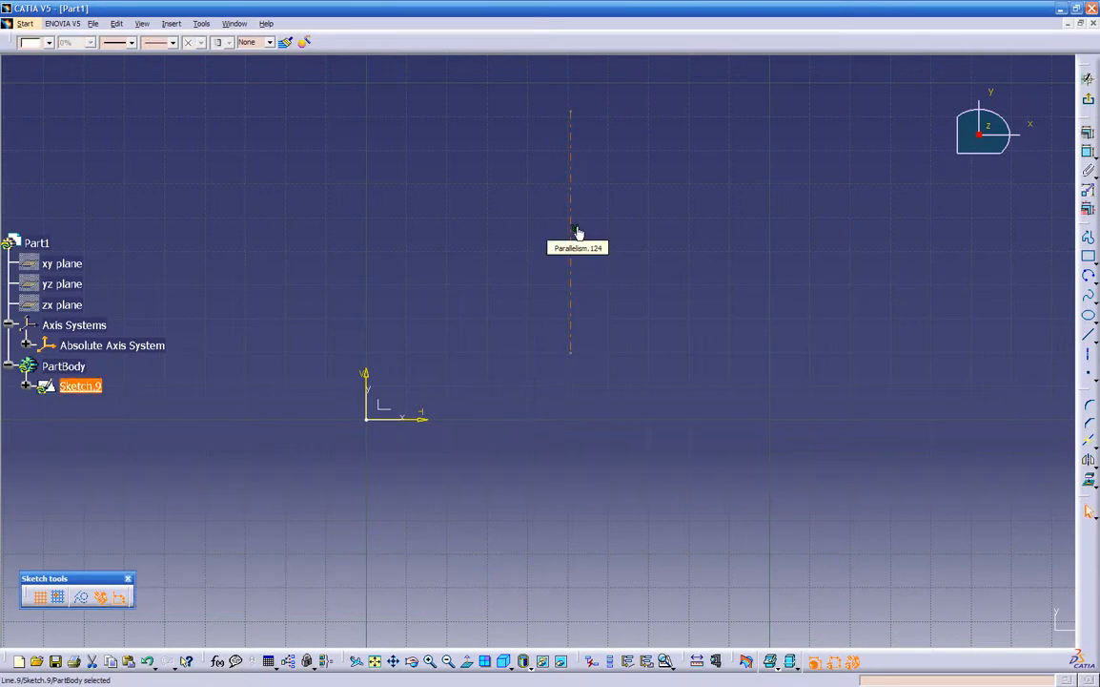
{"action": "middle_click_drag", "start_coordinate": [496, 270], "coordinate": [474, 400]}
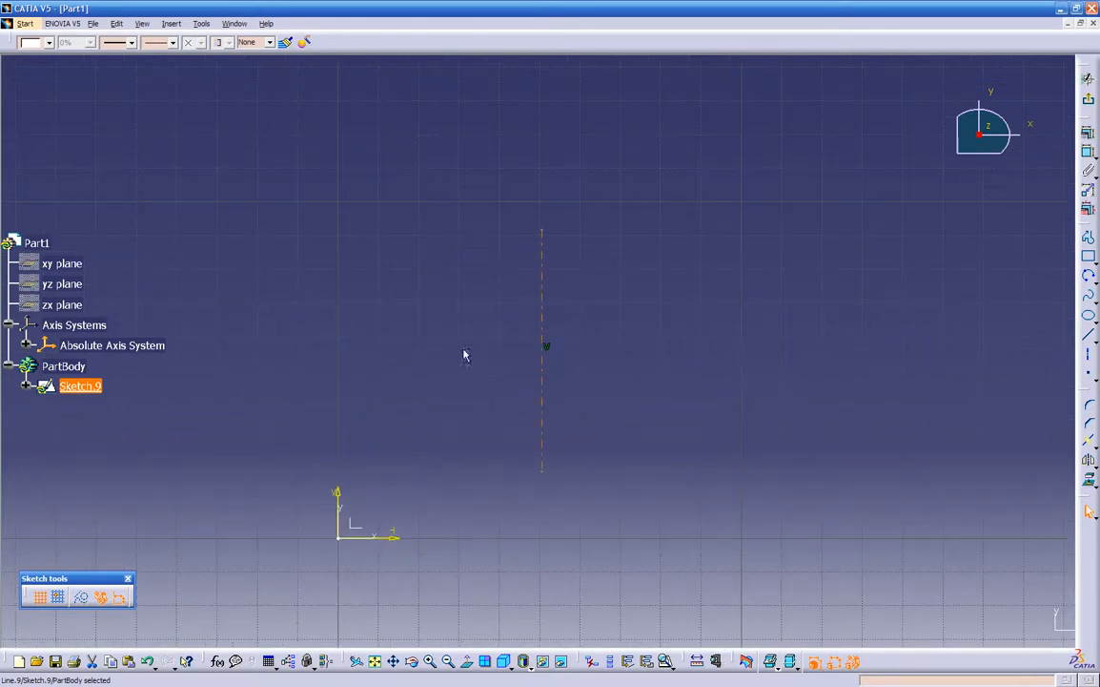
- Begin a profile at the axis's lower end with a horizontal base line, a short vertical side and a tangent arc of about 0.18 in radius
{"action": "left_click", "coordinate": [1088, 240]}
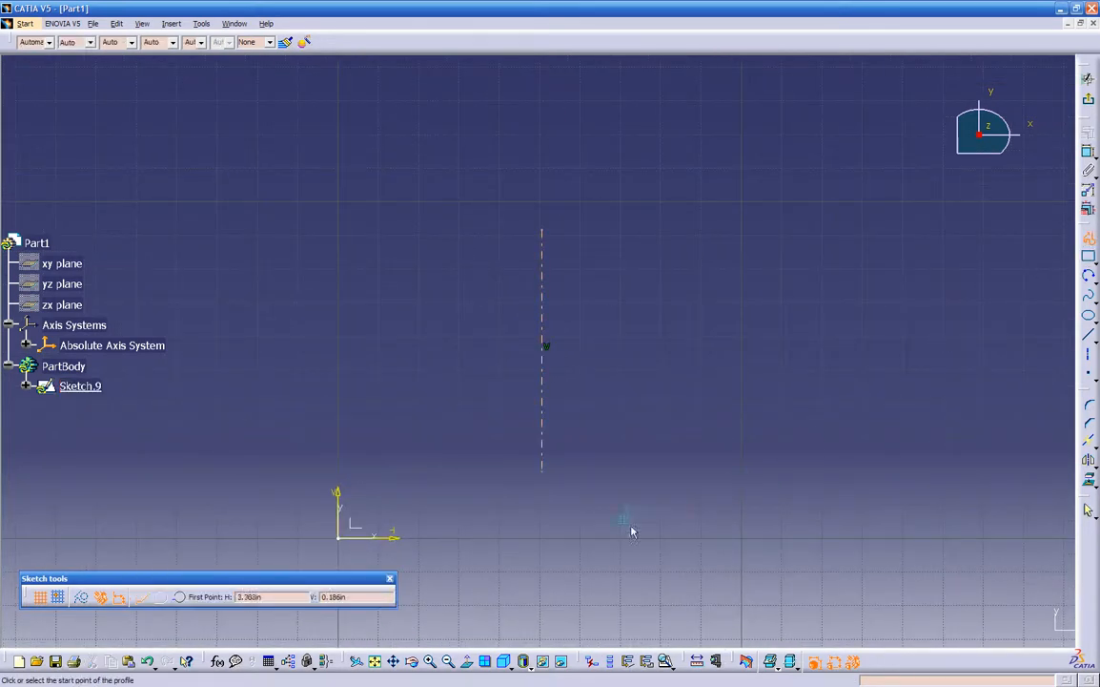
{"action": "left_click", "coordinate": [547, 471]}
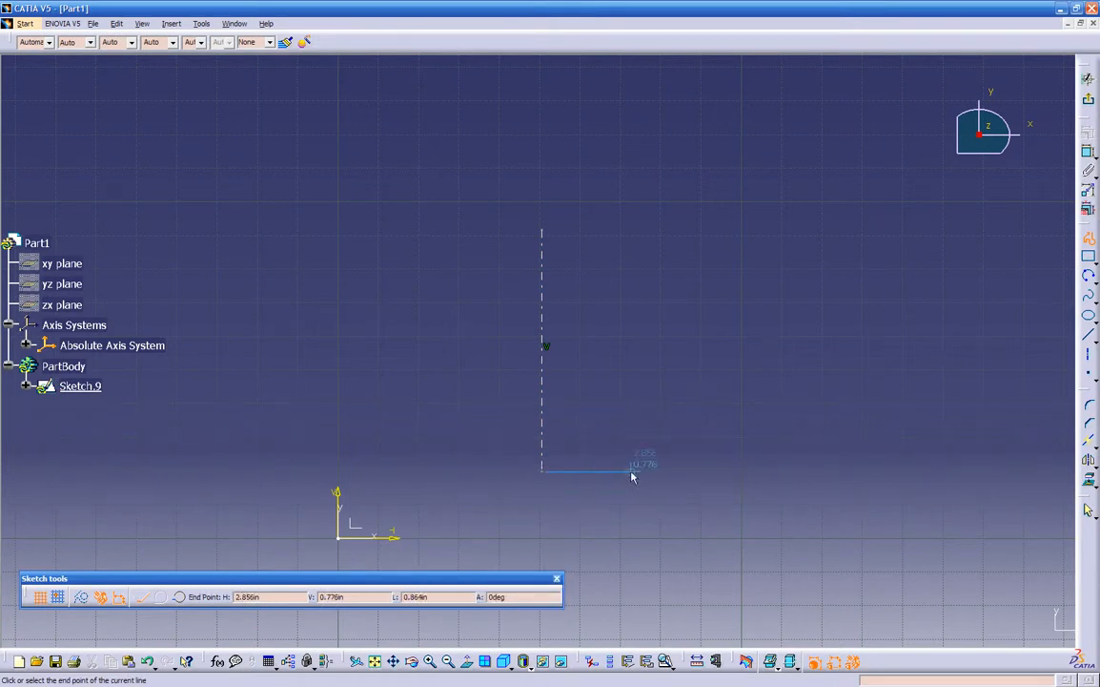
{"action": "left_click", "coordinate": [706, 473]}
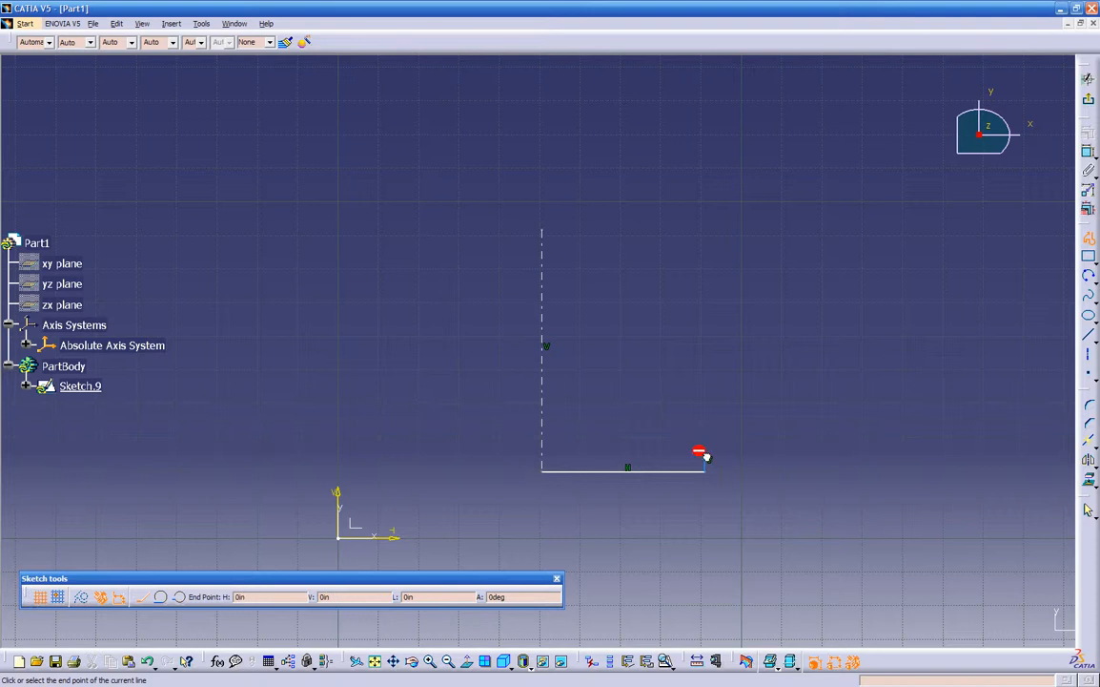
{"action": "left_click_drag", "start_coordinate": [702, 455], "coordinate": [682, 450]}
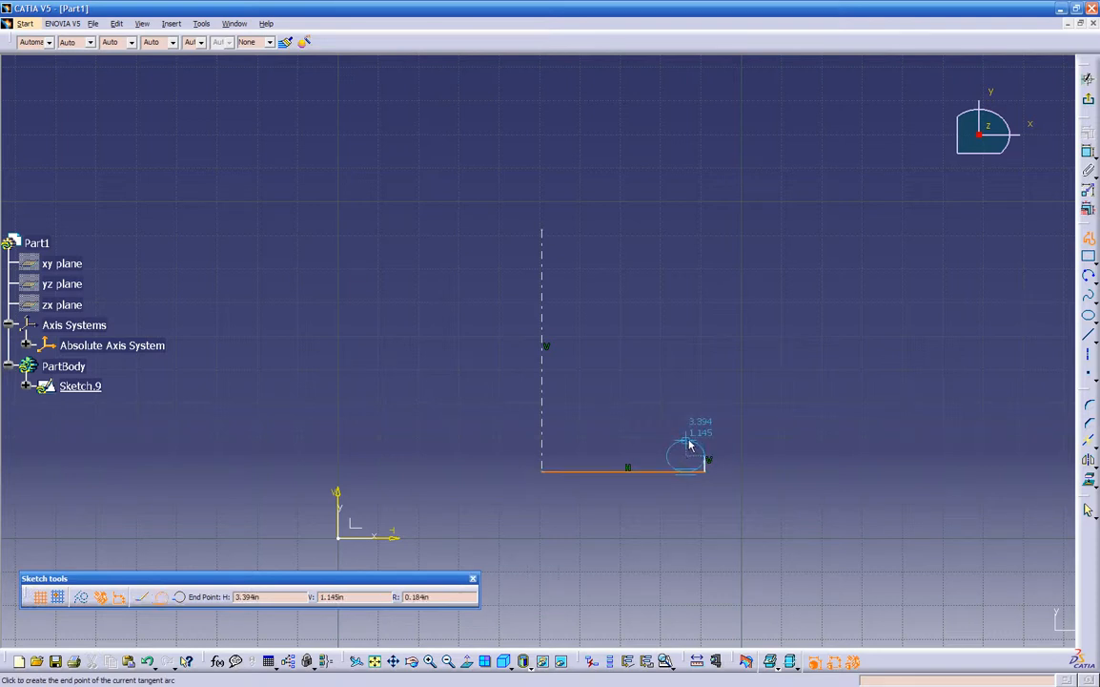
{"action": "left_click", "coordinate": [690, 444]}
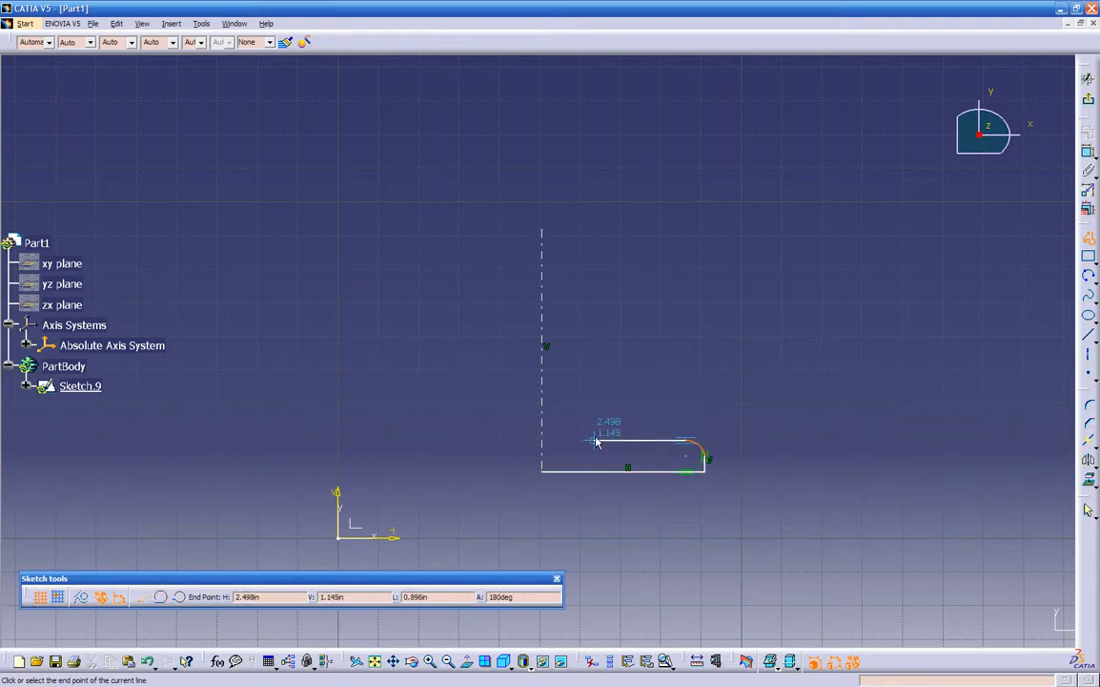
- Continue the profile with a horizontal line about 0.9 in long toward the axis, a tangent arc and a zigzag of sloped lines upward
{"action": "left_click", "coordinate": [595, 440]}
{"action": "left_click_drag", "start_coordinate": [595, 440], "coordinate": [594, 425]}
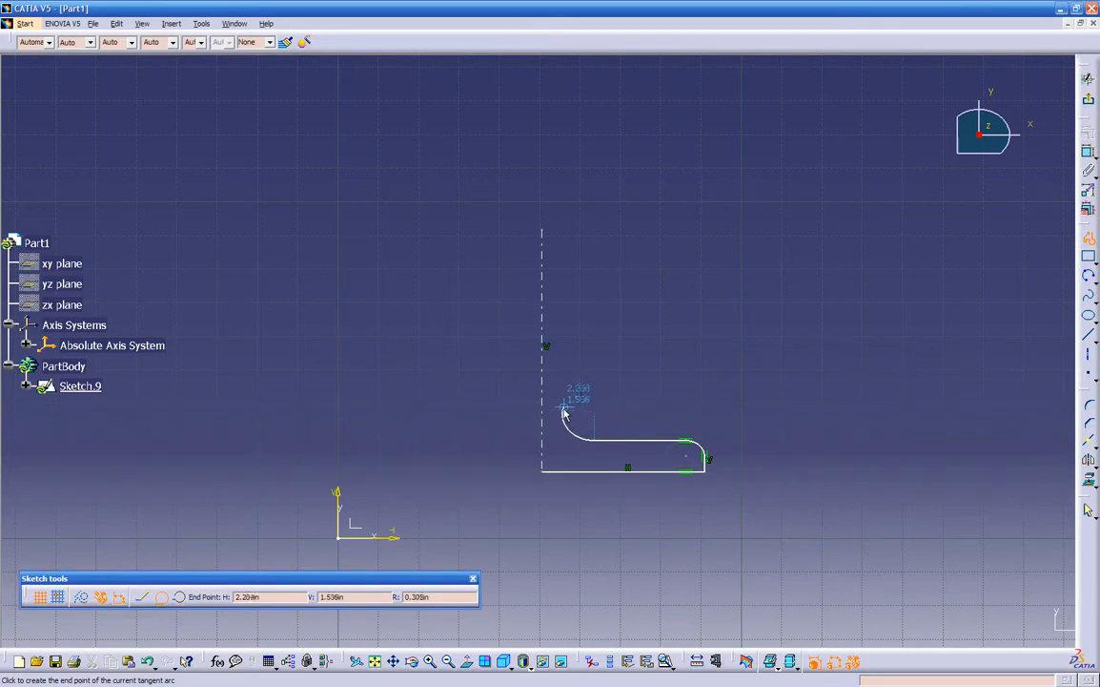
{"action": "left_click", "coordinate": [578, 403]}
{"action": "left_click", "coordinate": [677, 307]}
{"action": "left_click", "coordinate": [641, 256]}
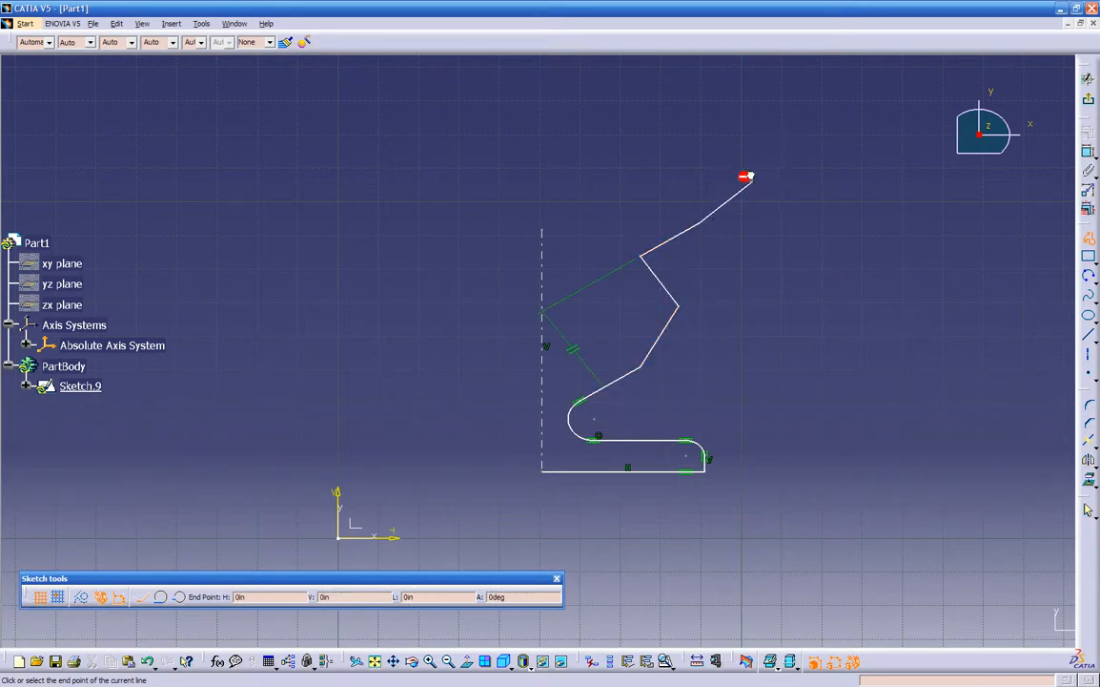
- Shape the profile's rounded upper end with a tangent arc, a short sloped line and a second tangent arc
{"action": "left_click_drag", "start_coordinate": [669, 135], "coordinate": [667, 135]}
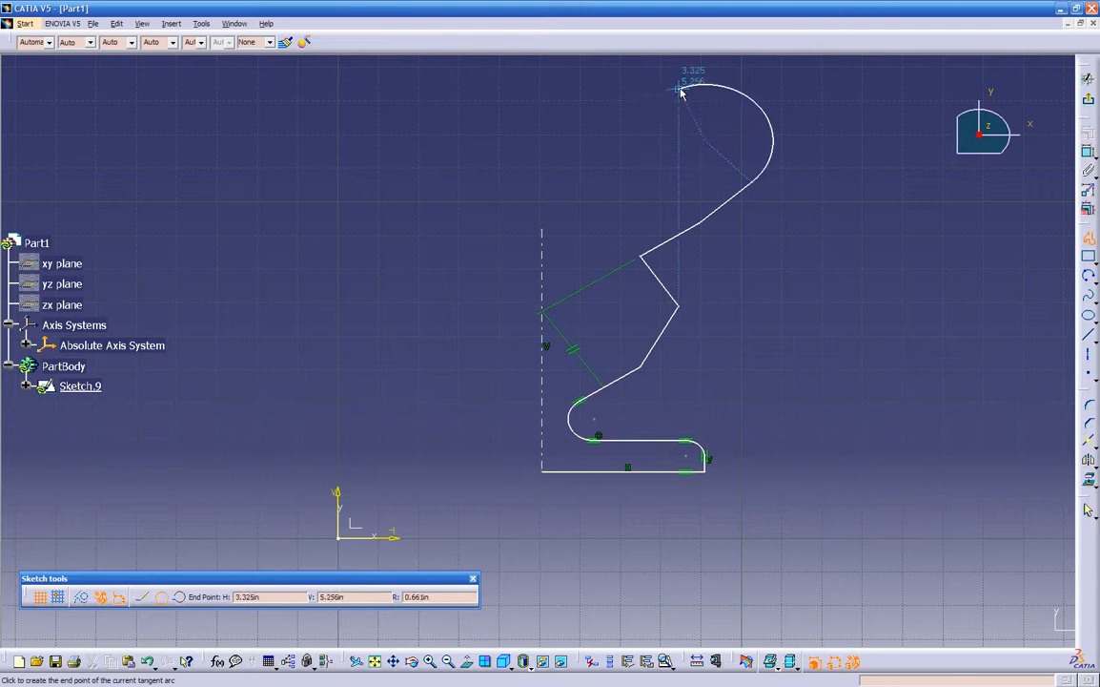
{"action": "middle_click_drag", "start_coordinate": [645, 246], "coordinate": [560, 429]}
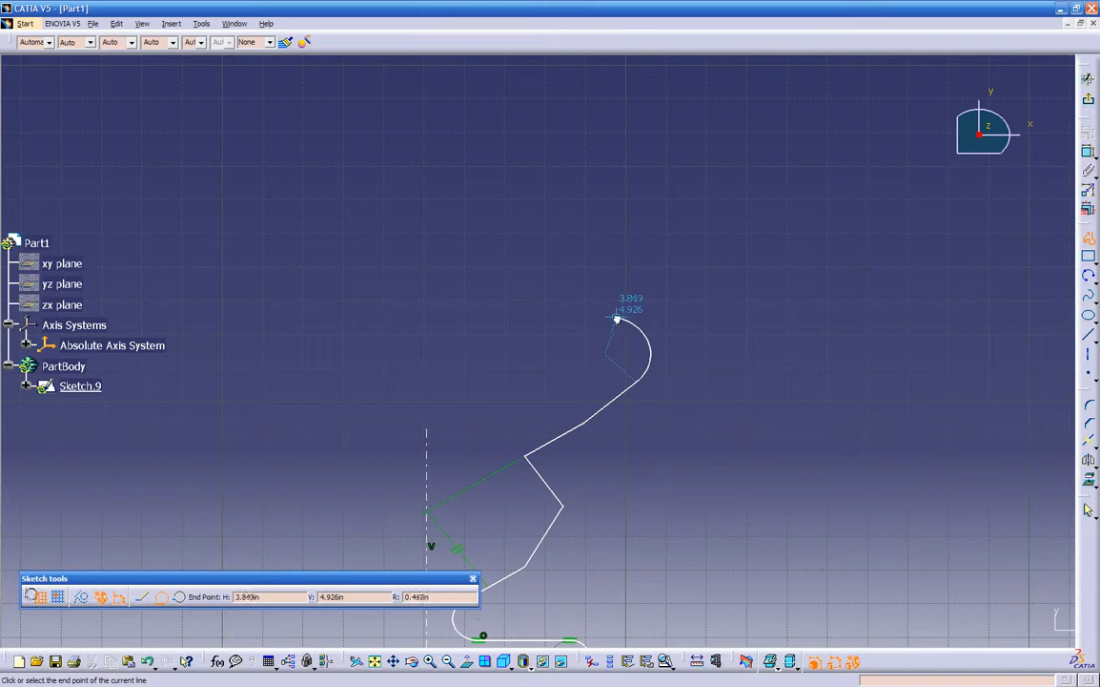
{"action": "left_click", "coordinate": [617, 319]}
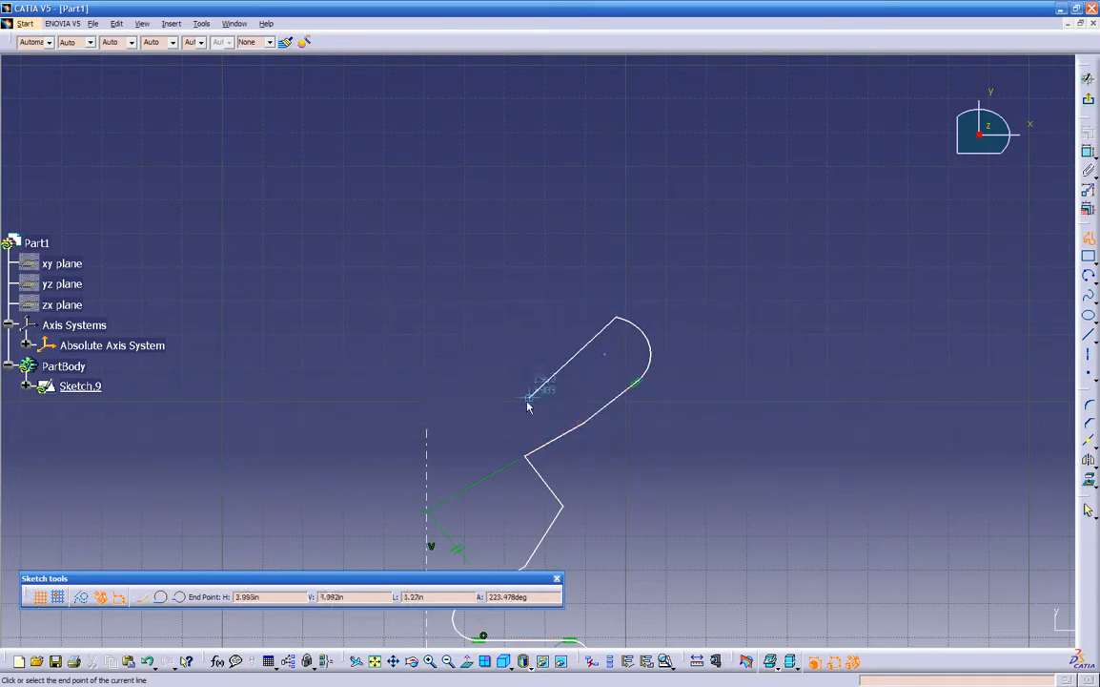
{"action": "left_click_drag", "start_coordinate": [563, 307], "coordinate": [560, 332]}
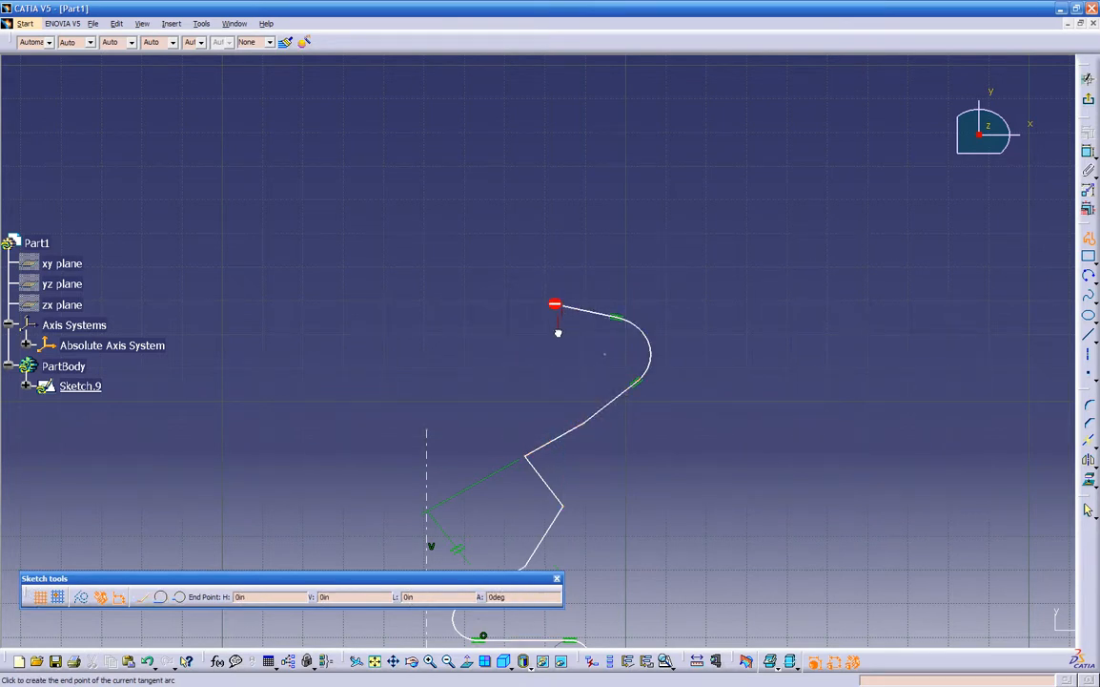
{"action": "left_click", "coordinate": [484, 347]}
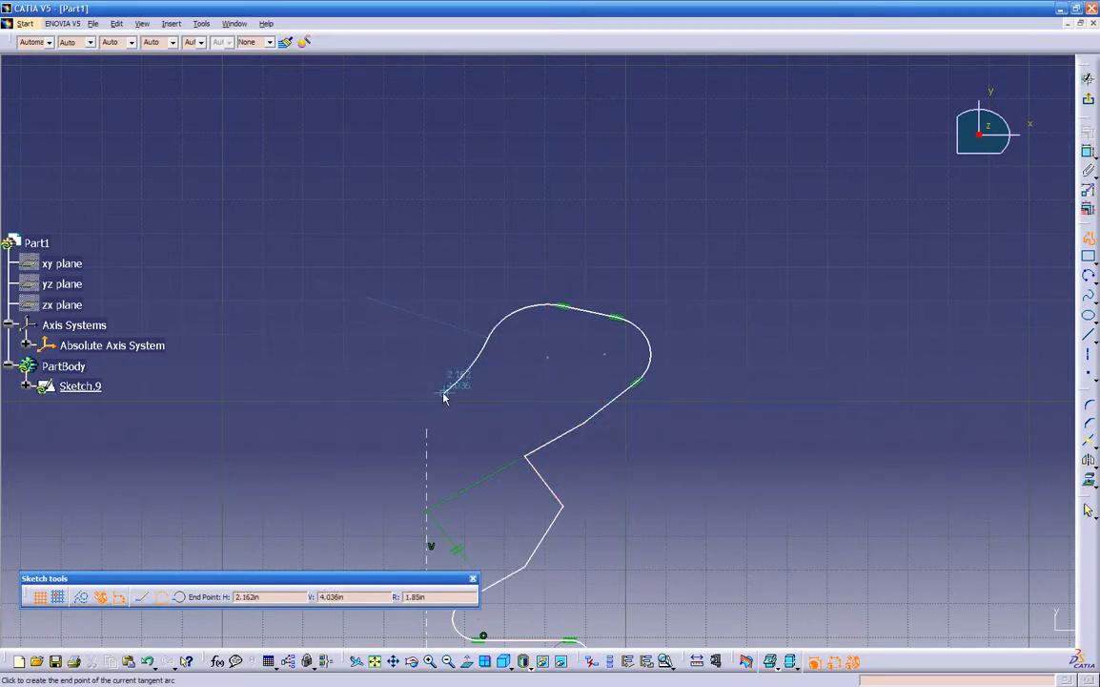
- Finish the profile with a tangent arc ending on the axis near its upper end
{"action": "mouse_move", "coordinate": [426, 474]}
{"action": "middle_mouse_down"}
{"action": "mouse_move", "coordinate": [589, 315]}
{"action": "mouse_move", "coordinate": [601, 322]}
{"action": "middle_mouse_up"}
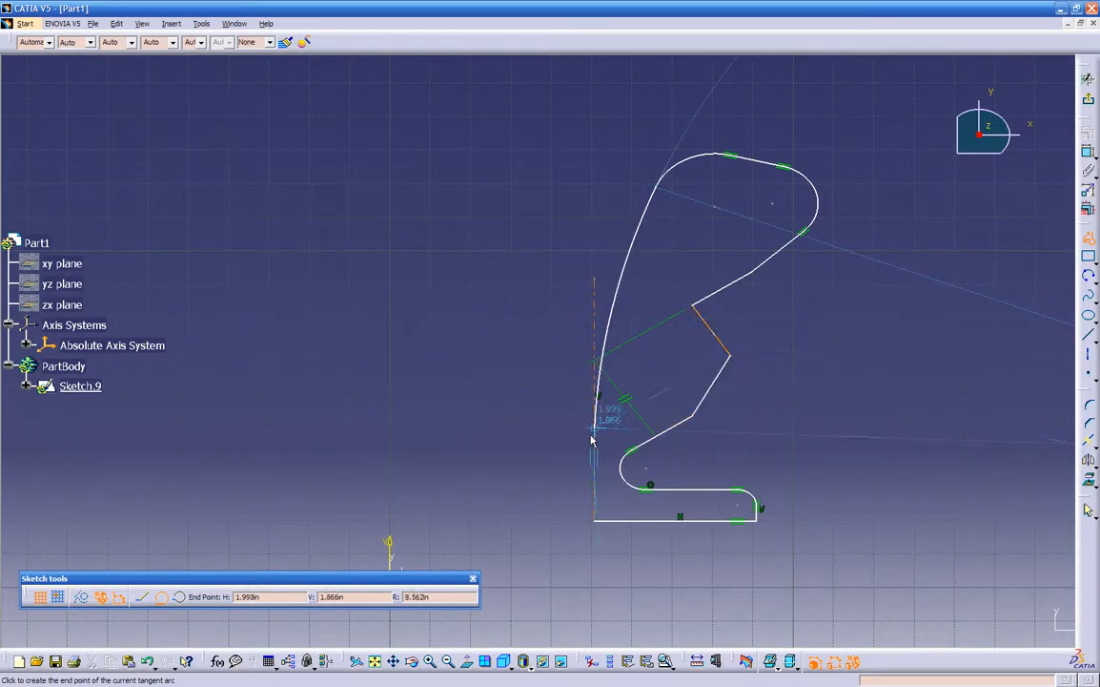
{"action": "left_click", "coordinate": [595, 293]}
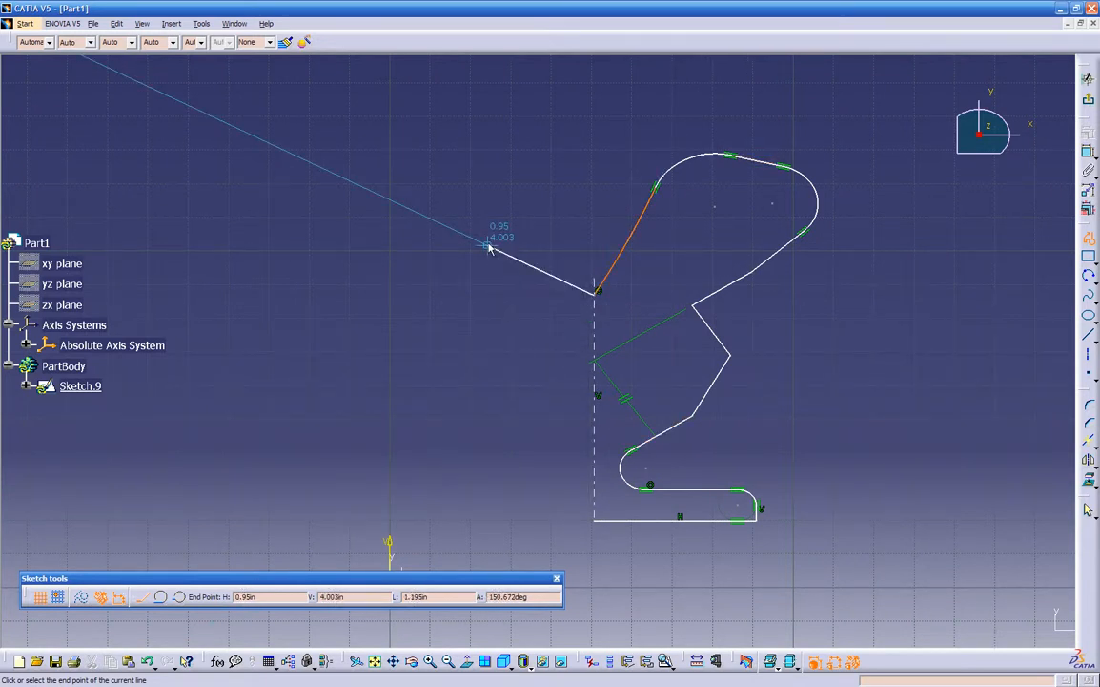
{"action": "key", "text": "Escape"}
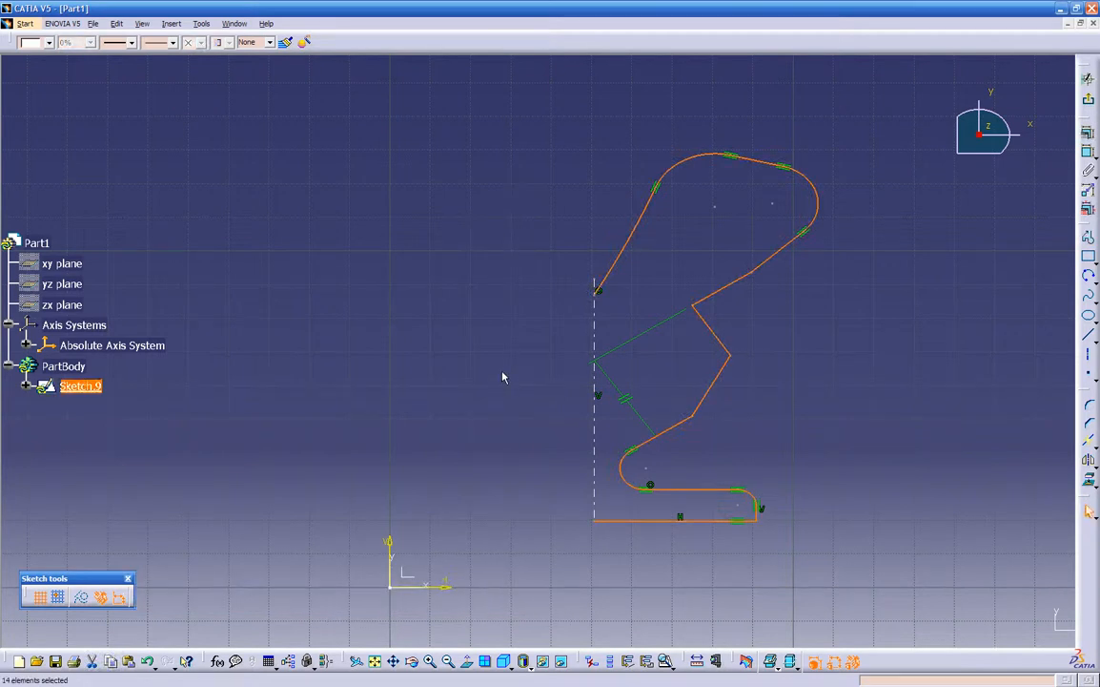
{"action": "left_click", "coordinate": [468, 372]}
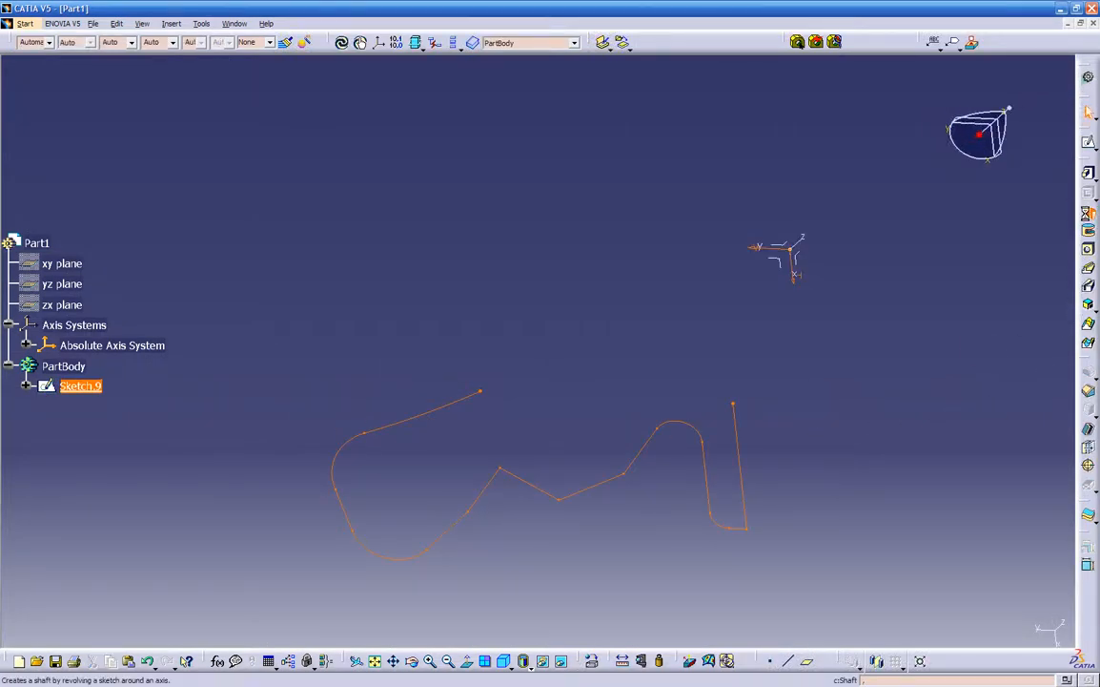
- Revolve the profile 360° about the sketch axis with the Shaft tool
{"action": "middle_click_drag", "start_coordinate": [700, 351], "coordinate": [729, 314]}
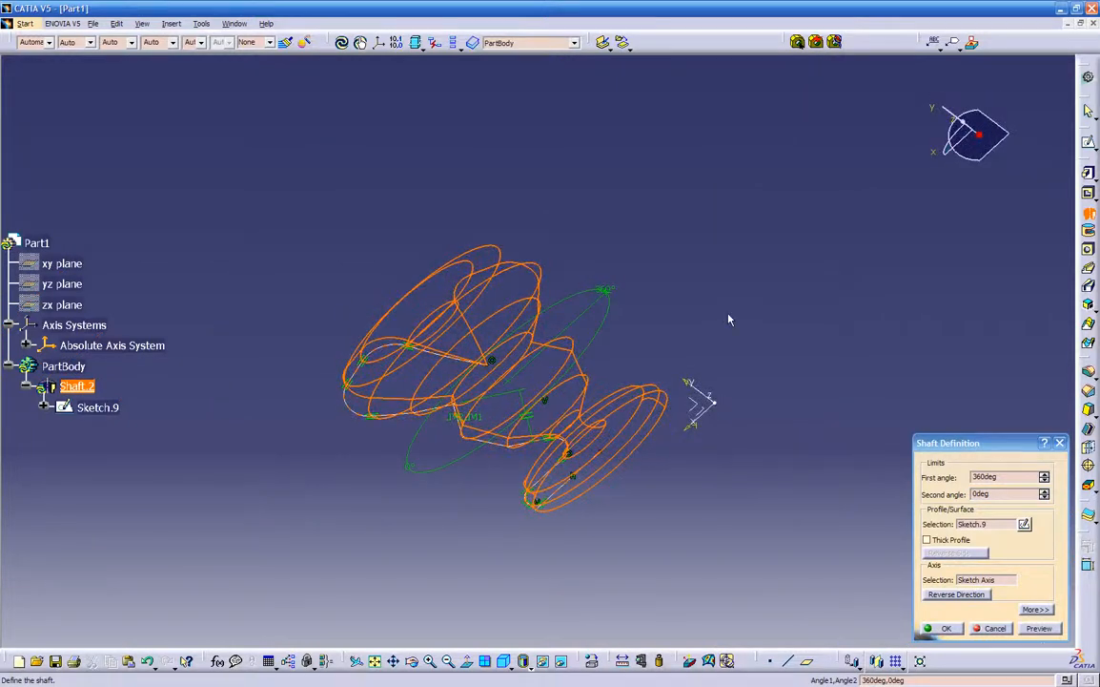
{"action": "left_click", "coordinate": [1039, 628]}
{"action": "middle_click_drag", "start_coordinate": [726, 313], "coordinate": [764, 373]}
{"action": "left_click", "coordinate": [944, 627]}
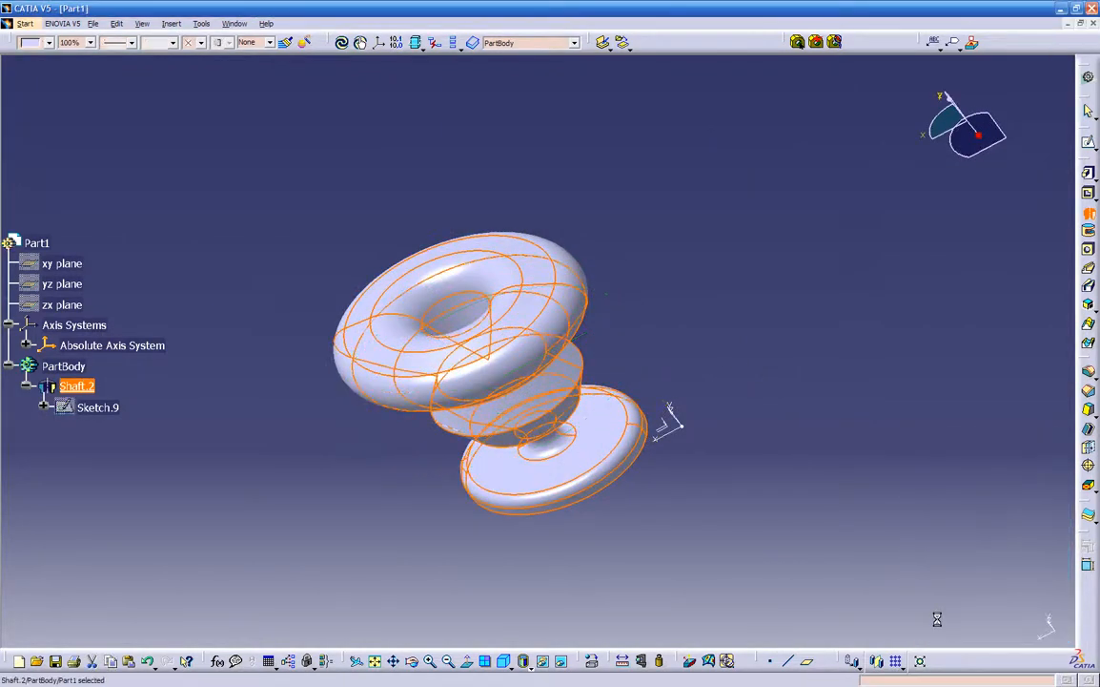
{"action": "middle_click_drag", "start_coordinate": [489, 357], "coordinate": [620, 282]}
{"action": "middle_click_drag", "start_coordinate": [353, 444], "coordinate": [411, 481]}
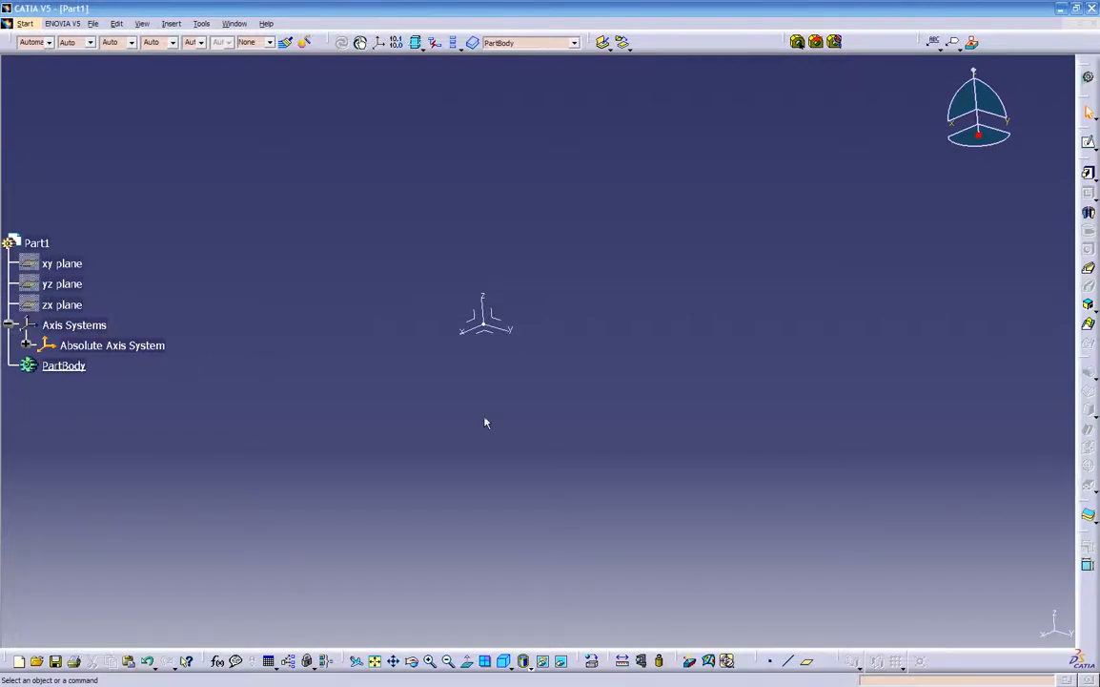
- Start a new sketch on the xy plane
{"action": "middle_click_drag", "start_coordinate": [519, 413], "coordinate": [496, 416]}
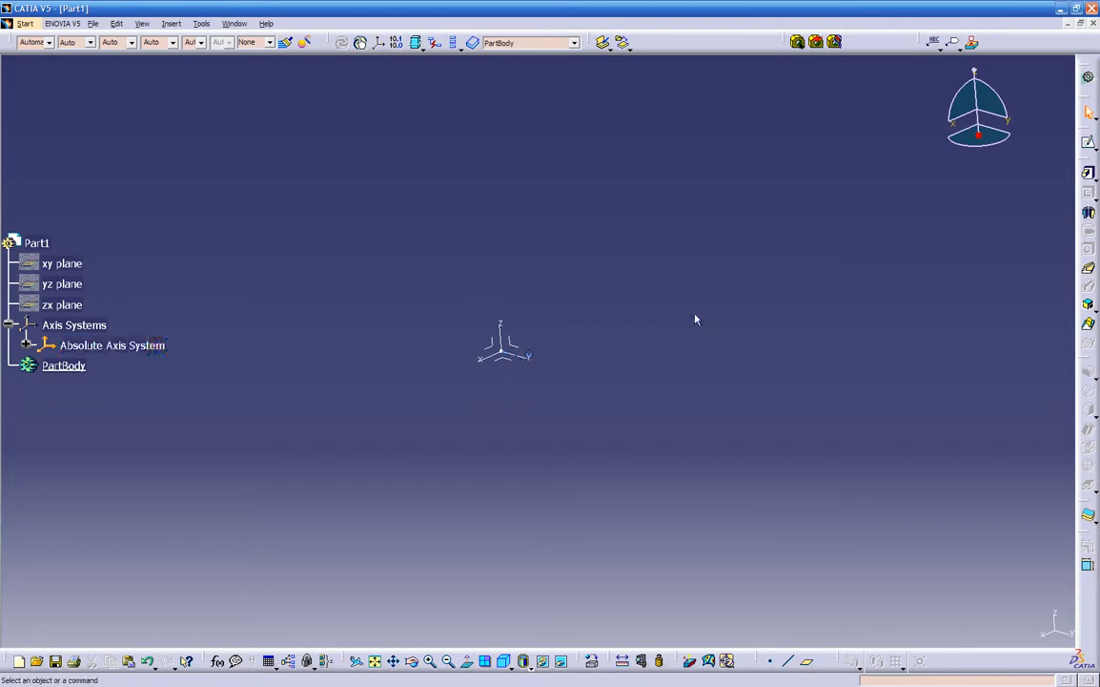
{"action": "left_click", "coordinate": [1094, 179]}
{"action": "left_click", "coordinate": [1088, 142]}
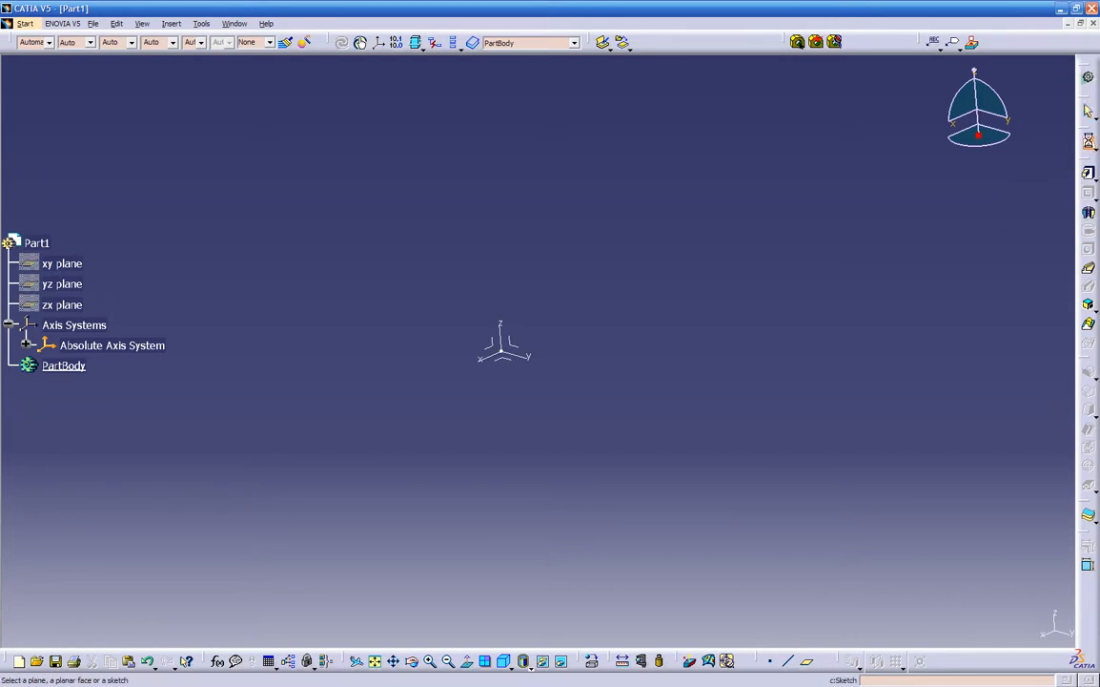
{"action": "left_click", "coordinate": [494, 358]}
{"action": "middle_click_drag", "start_coordinate": [647, 395], "coordinate": [415, 458]}
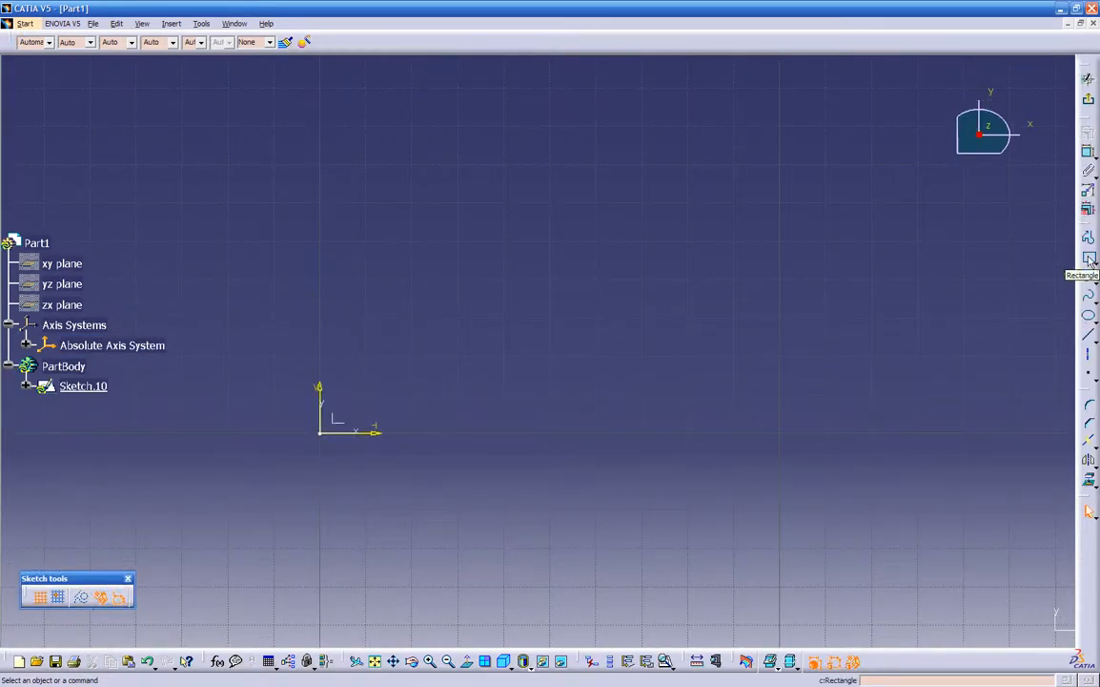
- Draw a rectangle above and right of the origin with a width of 4 in and a height of 2 in
{"action": "left_click", "coordinate": [1089, 259]}
{"action": "left_click", "coordinate": [427, 271]}
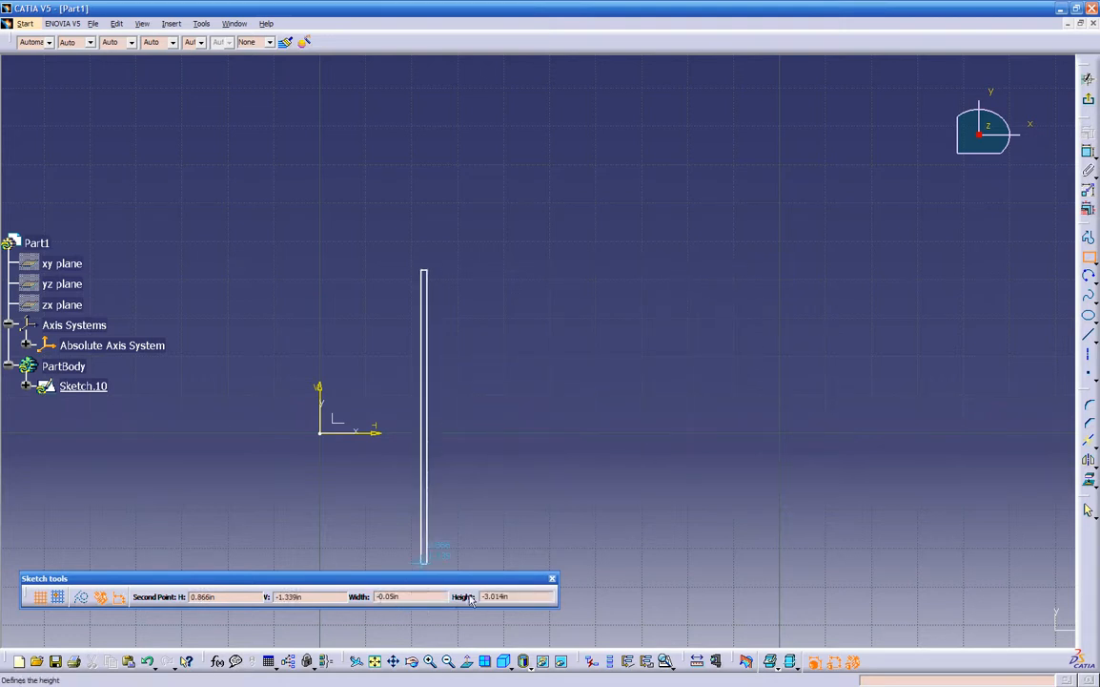
{"action": "key", "text": "Tab"}
{"action": "key", "text": "Tab"}
{"action": "key", "text": "Tab"}
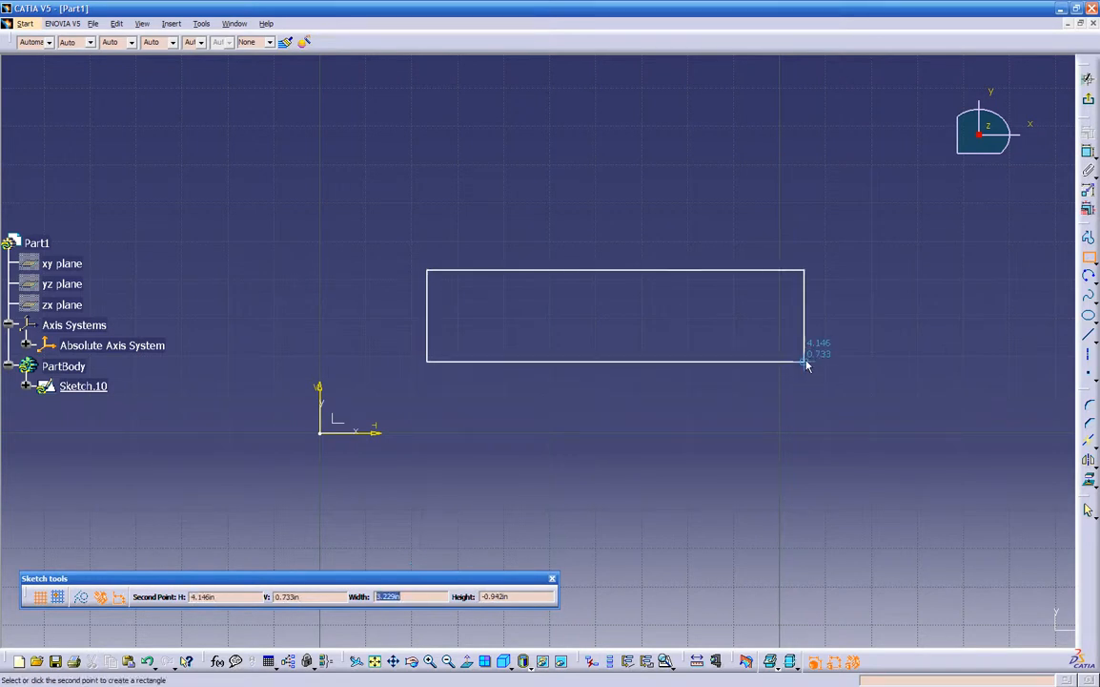
{"action": "type", "text": "4"}
{"action": "key", "text": "Tab"}
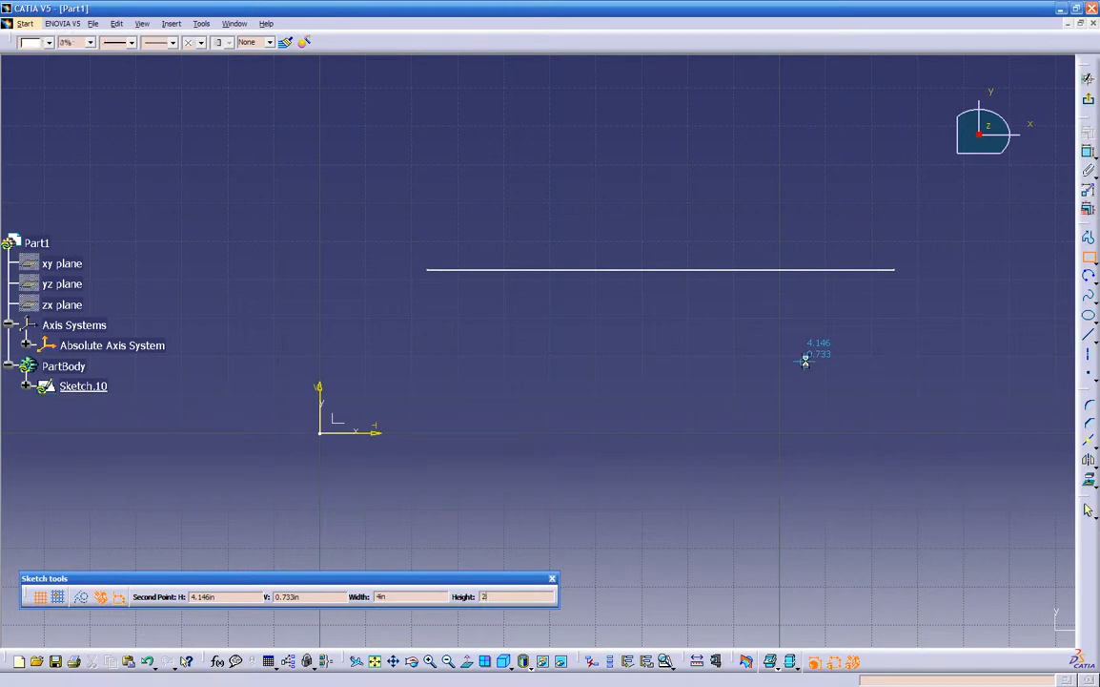
{"action": "type", "text": "2"}
{"action": "key", "text": "Return"}
{"action": "mouse_move", "coordinate": [710, 347]}
{"action": "middle_mouse_down"}
{"action": "mouse_move", "coordinate": [668, 442]}
{"action": "mouse_move", "coordinate": [596, 331]}
{"action": "middle_mouse_up"}
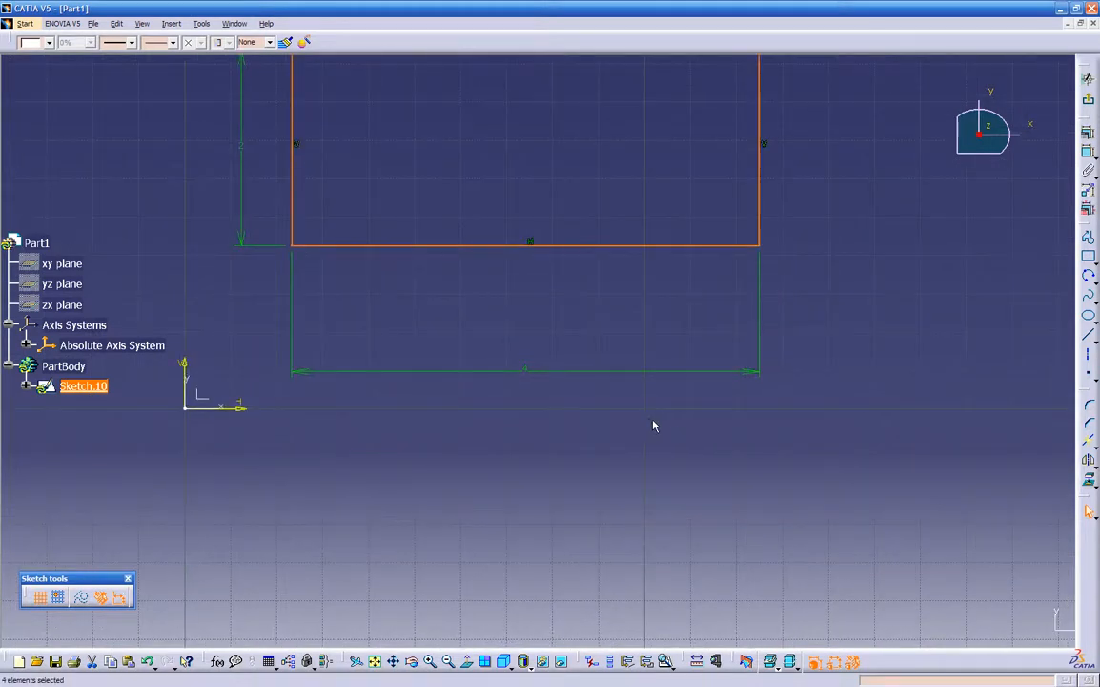
{"action": "middle_click_drag", "start_coordinate": [631, 295], "coordinate": [673, 388]}
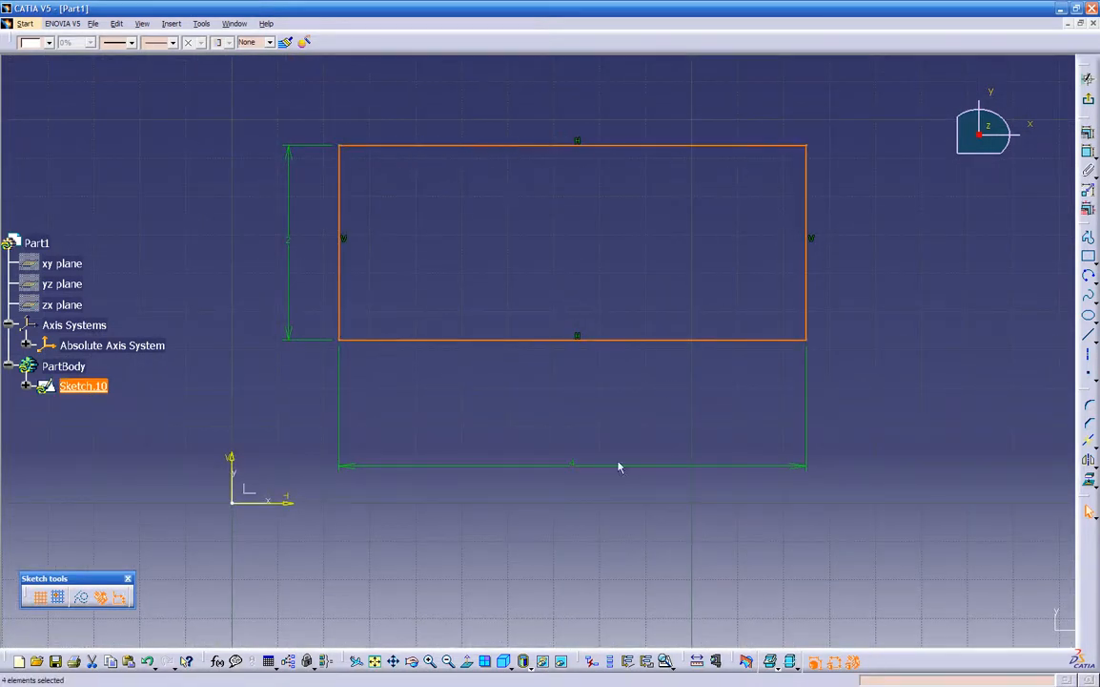
{"action": "left_click", "coordinate": [516, 388]}
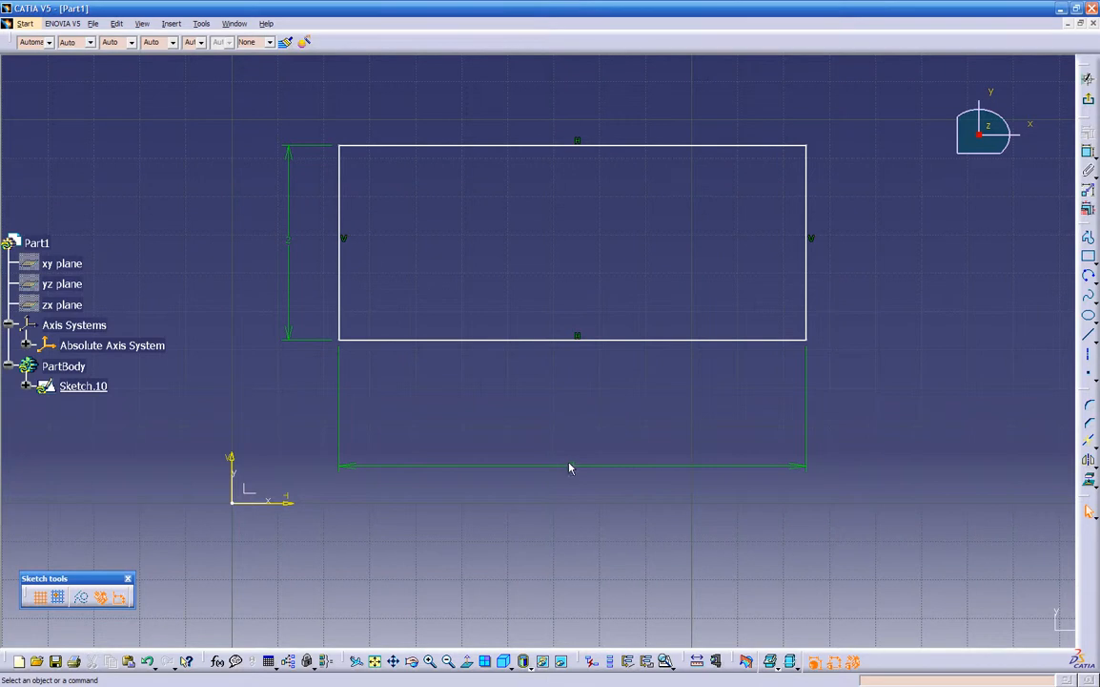
- Move the dimensioned rectangle farther from the origin by its bottom edge
{"action": "left_click", "coordinate": [290, 240]}
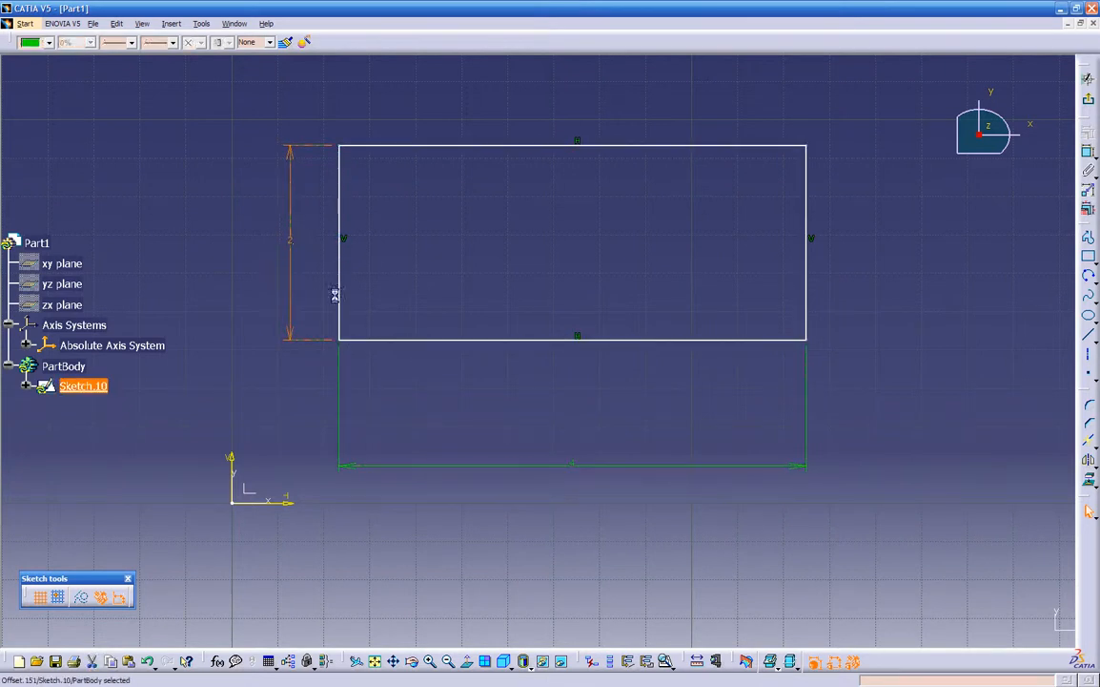
{"action": "left_click_drag", "start_coordinate": [442, 340], "coordinate": [619, 320]}
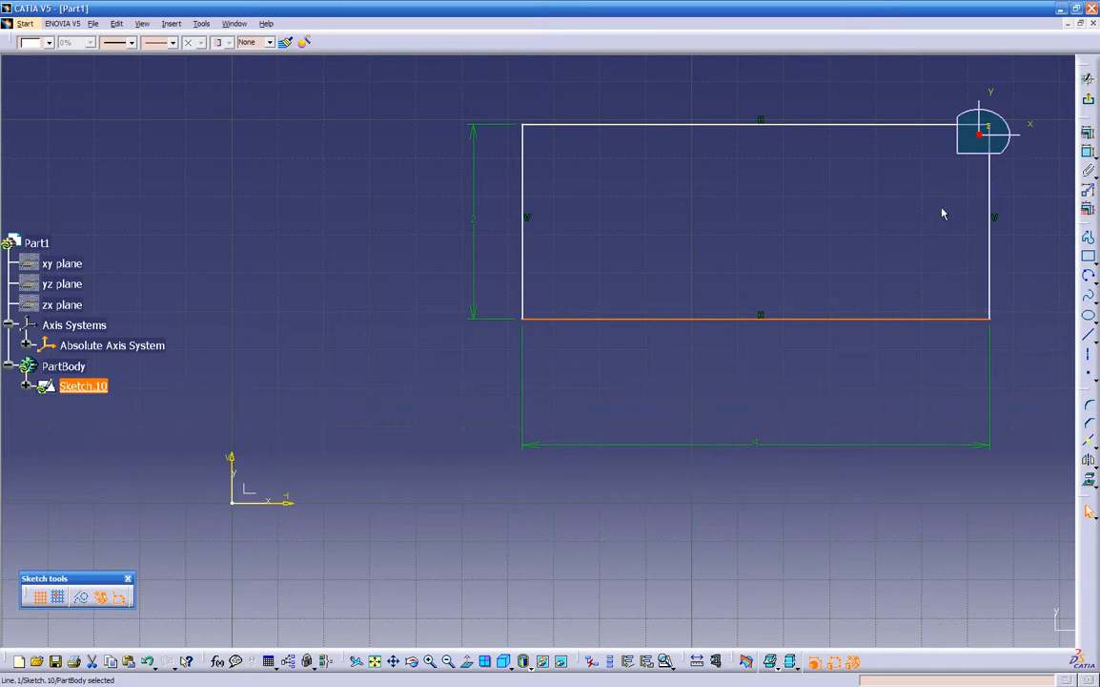
- Dimension the rectangle's bottom edge 1 in above the horizontal axis and shift the rectangle slightly towards the vertical axis
{"action": "left_click", "coordinate": [1088, 152]}
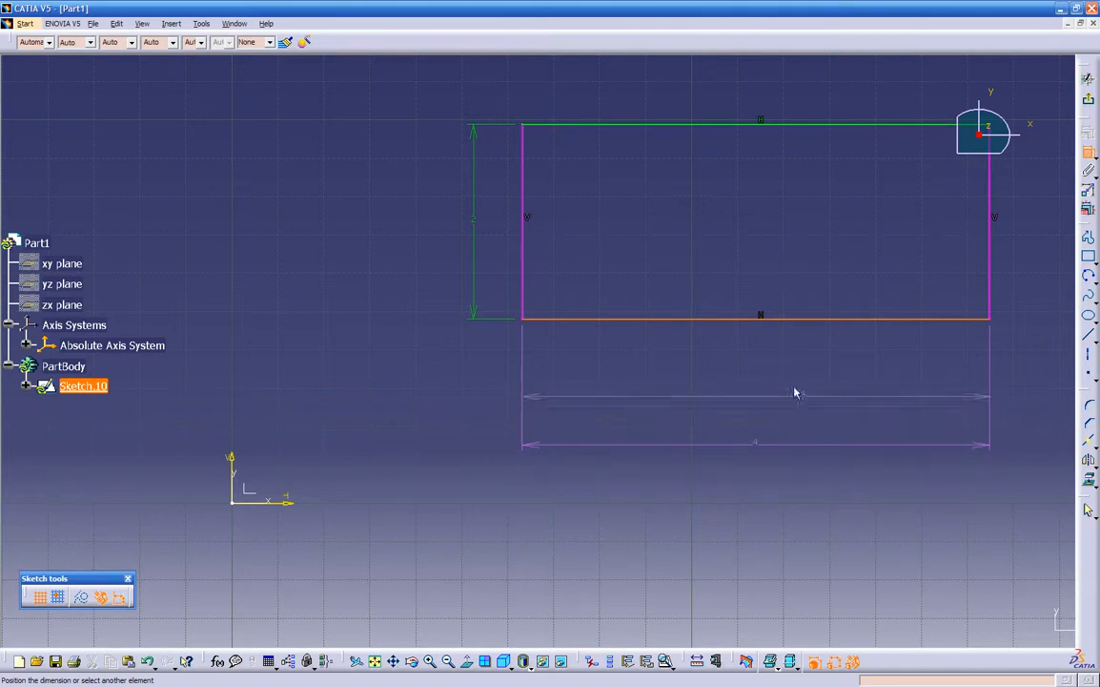
{"action": "left_click", "coordinate": [756, 444]}
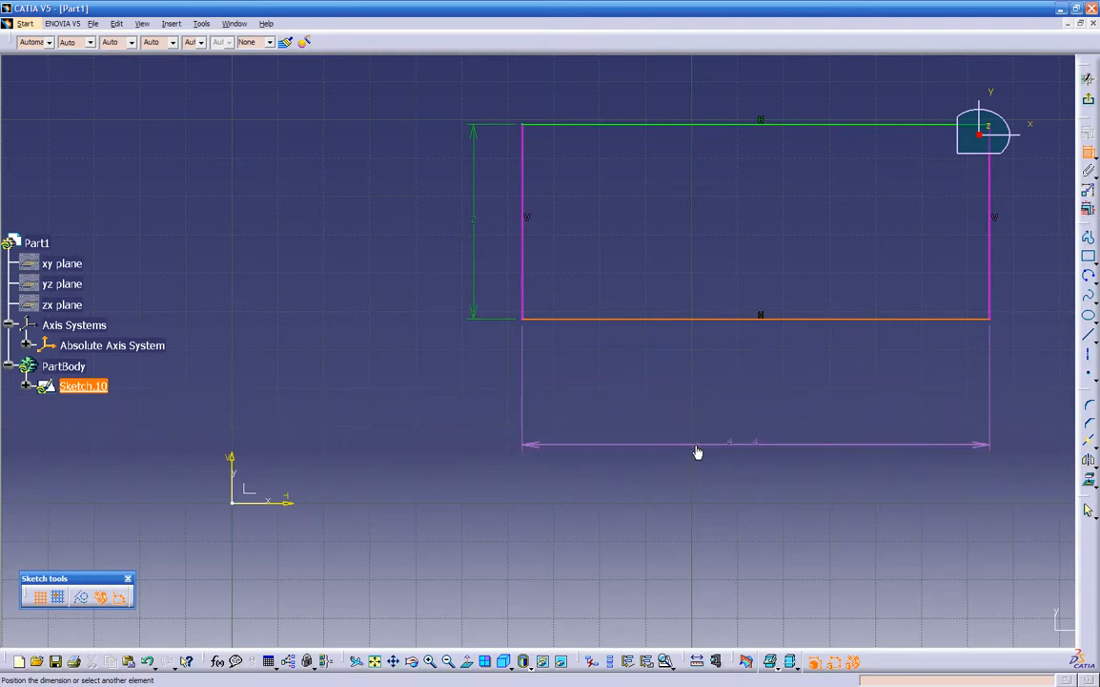
{"action": "left_click", "coordinate": [290, 505]}
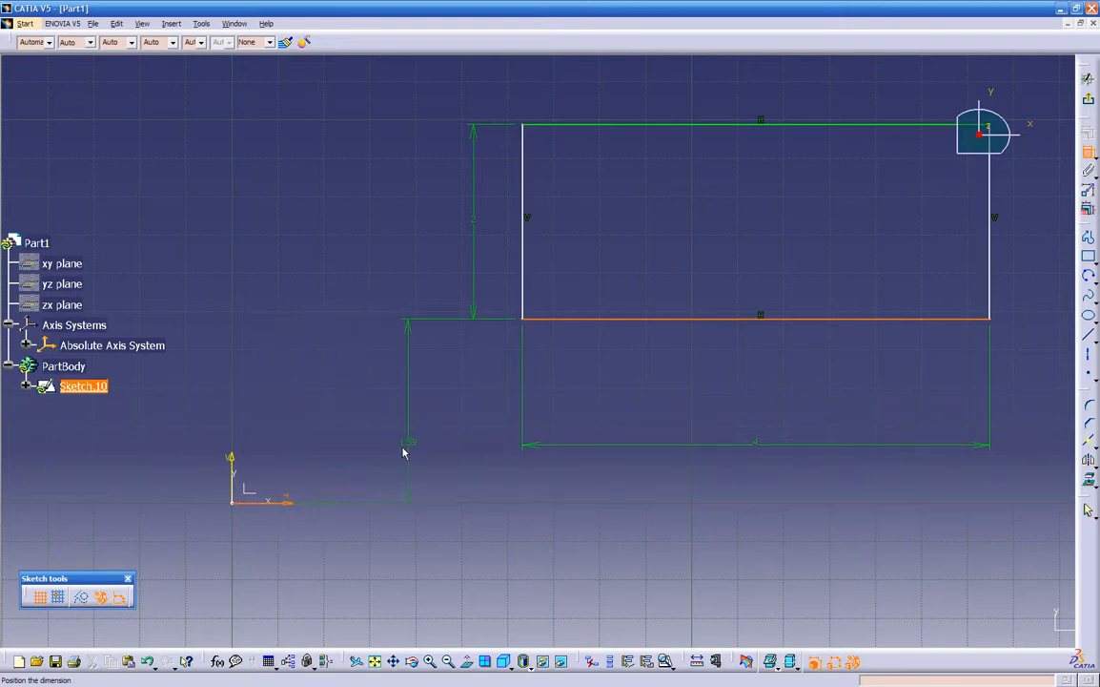
{"action": "left_click", "coordinate": [448, 418]}
{"action": "double_click", "coordinate": [448, 412]}
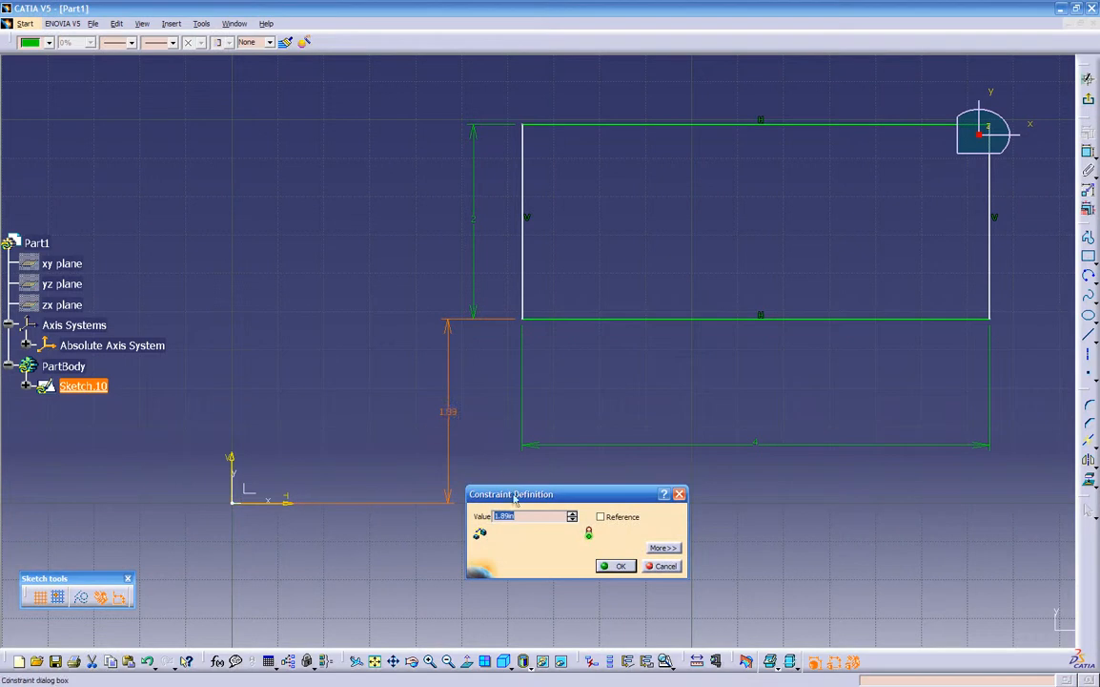
{"action": "type", "text": "1"}
{"action": "key", "text": "Return"}
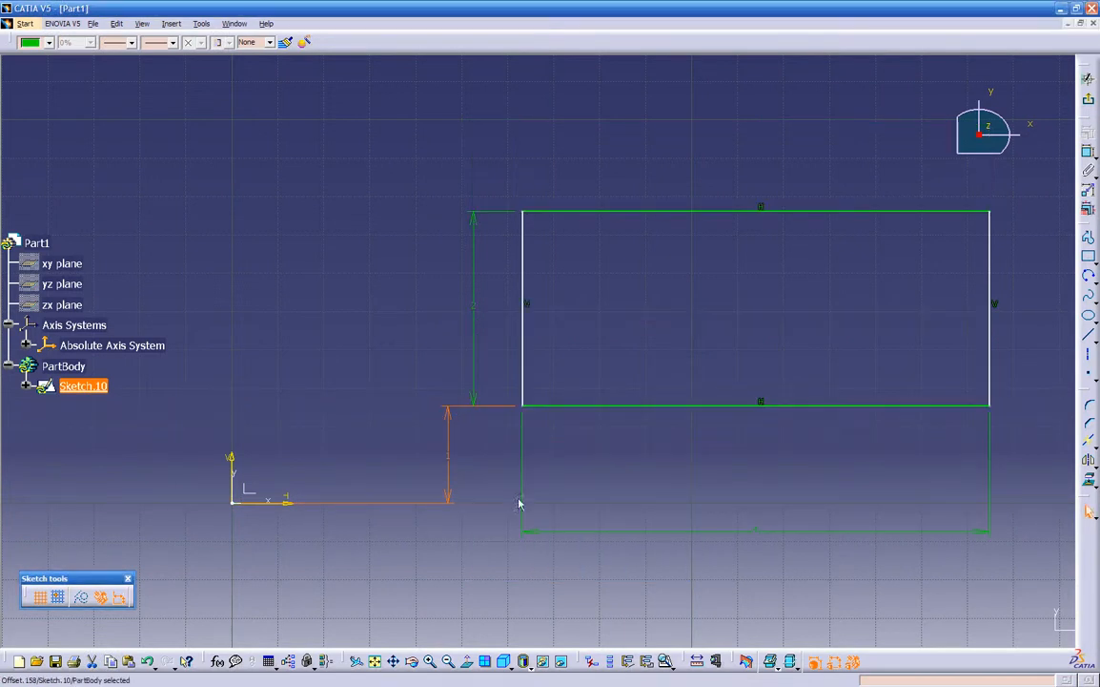
{"action": "left_click", "coordinate": [578, 492]}
{"action": "left_click_drag", "start_coordinate": [595, 405], "coordinate": [577, 362]}
{"action": "left_click", "coordinate": [1088, 150]}
{"action": "left_click", "coordinate": [510, 296]}
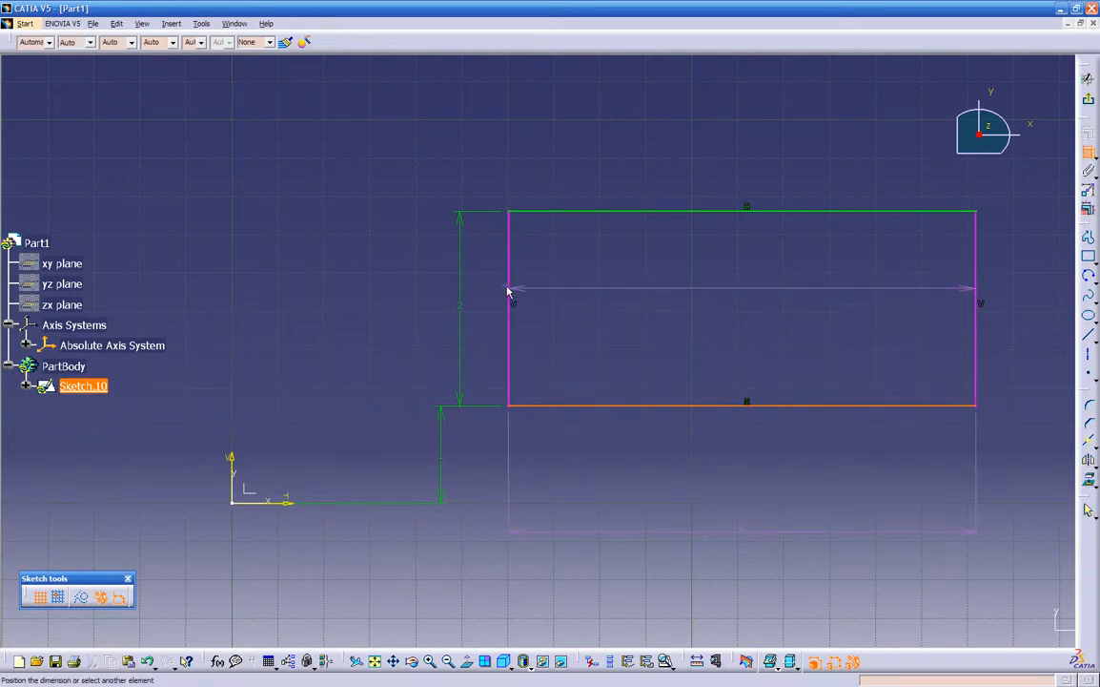
{"action": "key", "text": "Escape"}
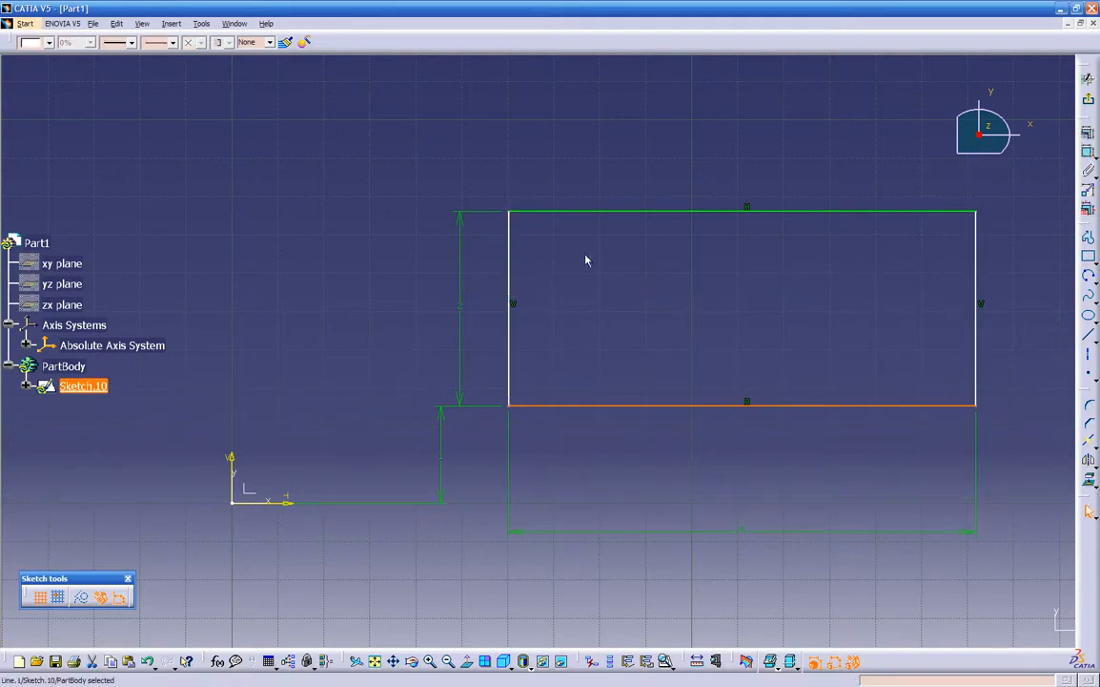
- Constrain the rectangle's left edge to be coincident with the vertical axis
{"action": "left_click", "coordinate": [510, 272]}
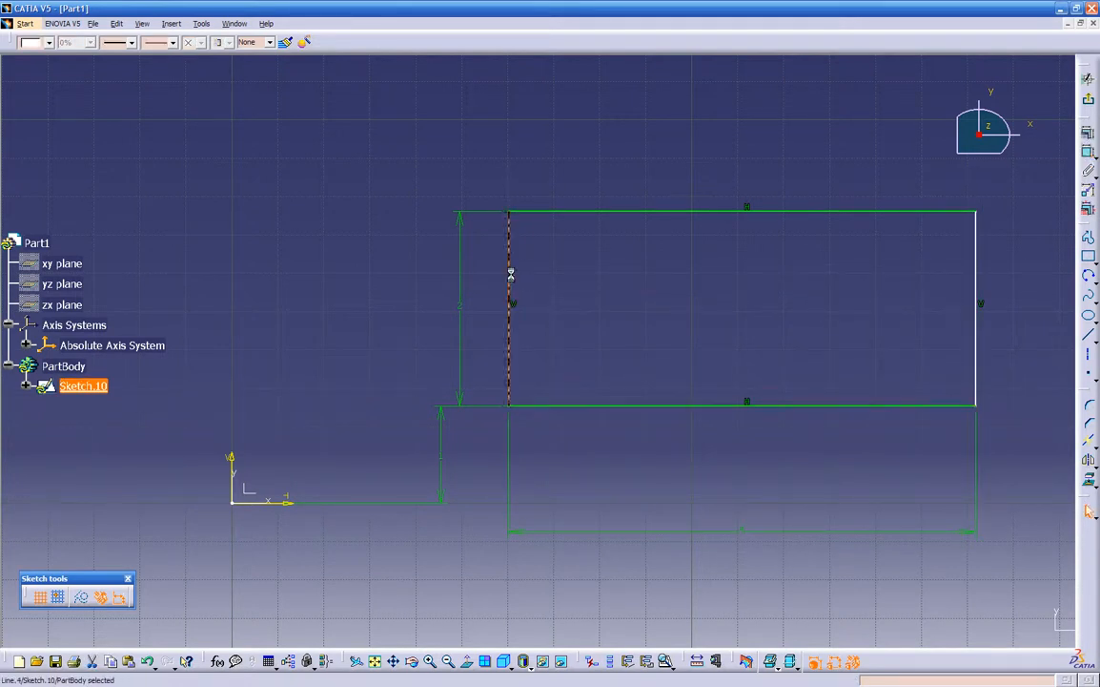
{"action": "left_click", "coordinate": [1088, 153]}
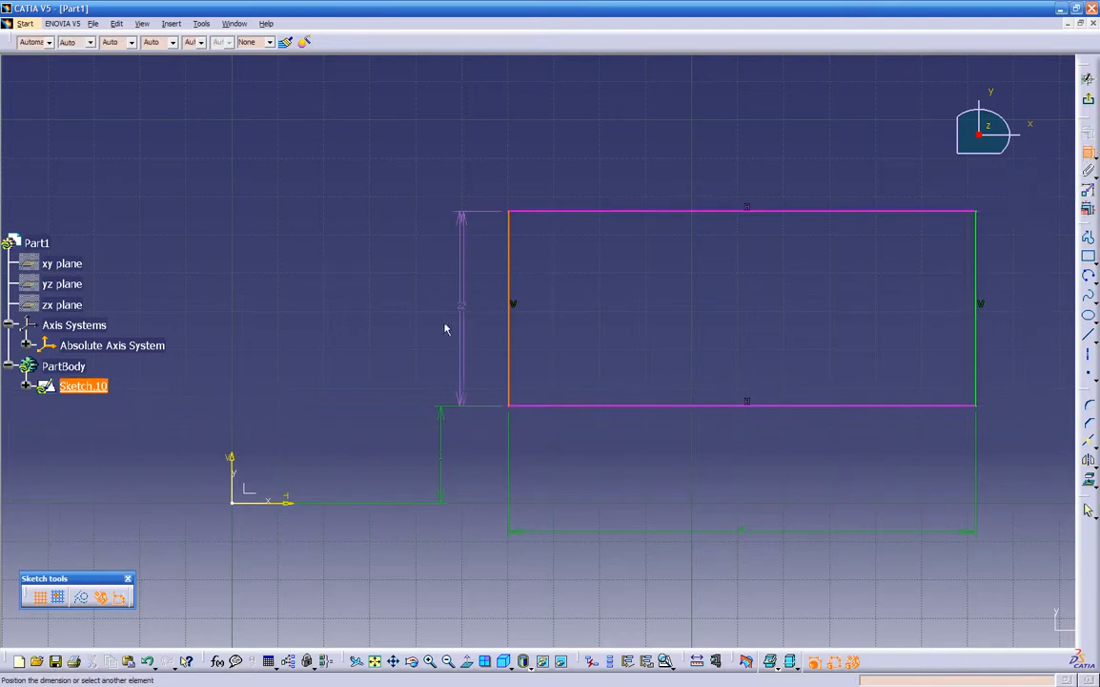
{"action": "left_click", "coordinate": [237, 461]}
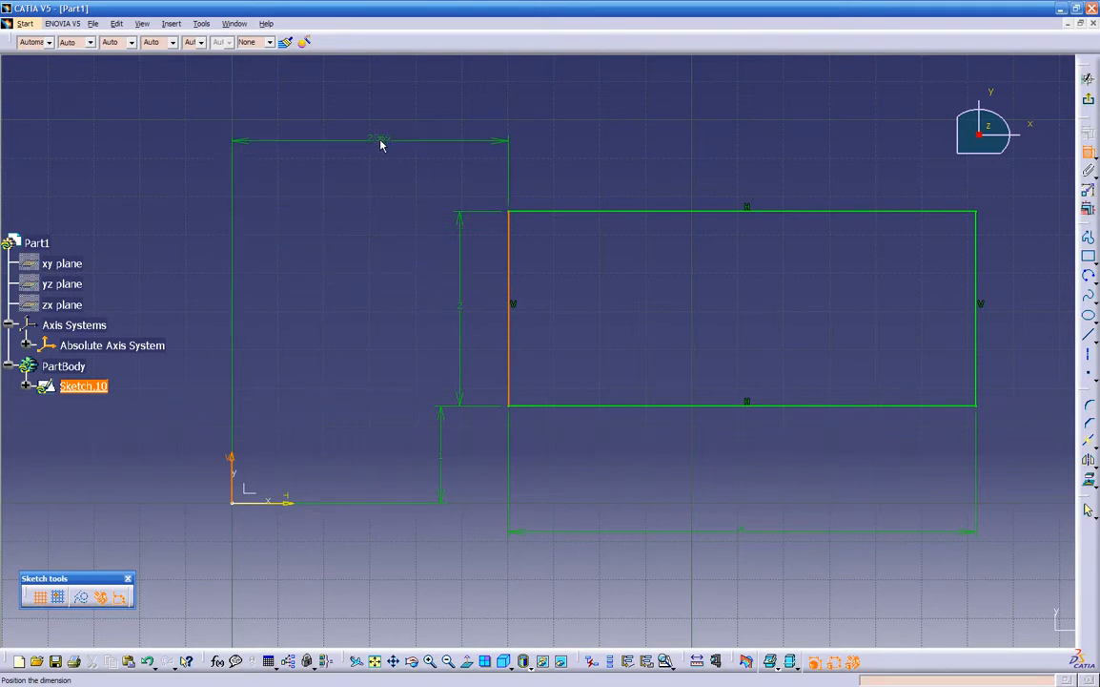
{"action": "right_click", "coordinate": [367, 139]}
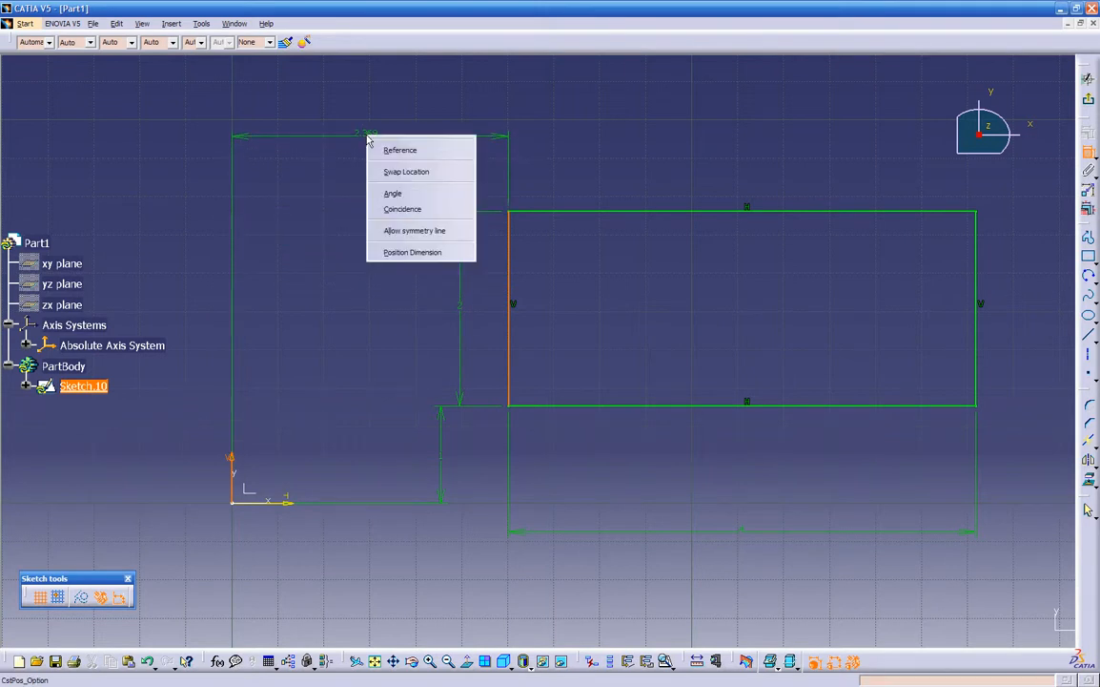
{"action": "left_click", "coordinate": [394, 212]}
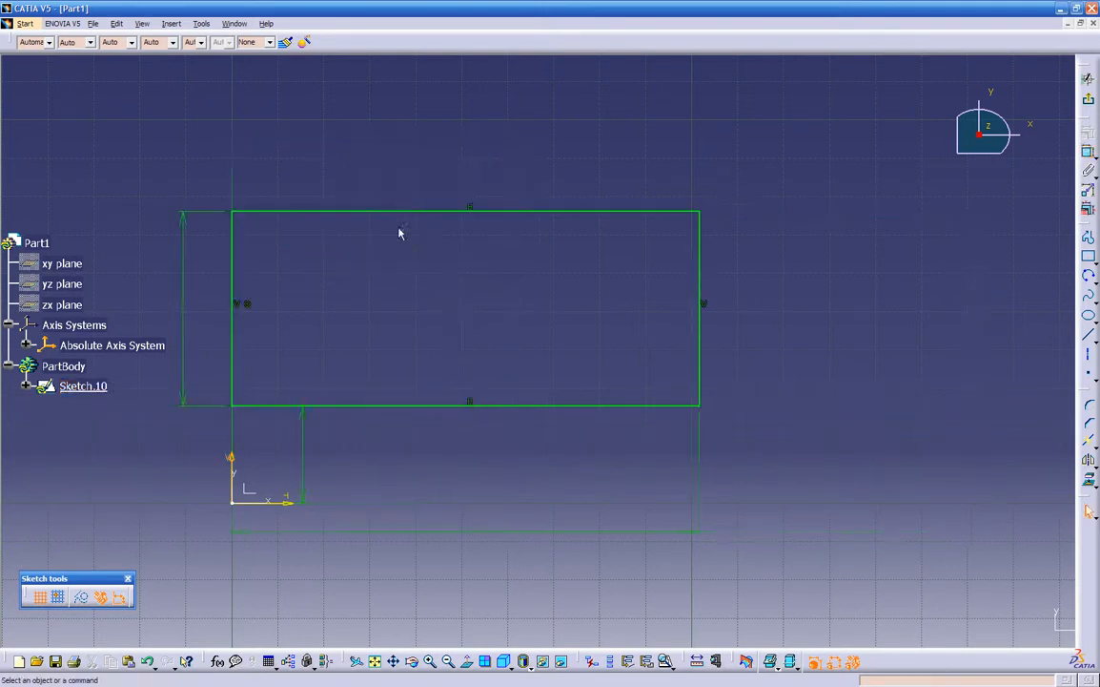
- Try to move the rectangle's bottom, top and left edges to test its constraints
{"action": "middle_click_drag", "start_coordinate": [413, 484], "coordinate": [548, 441]}
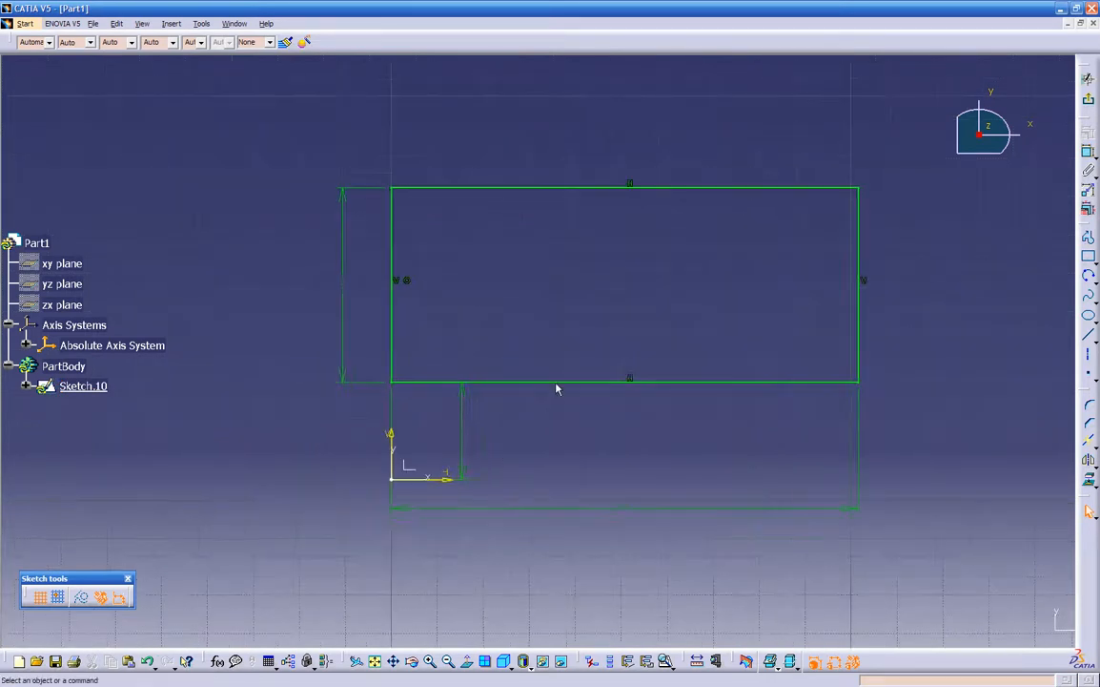
{"action": "left_click", "coordinate": [563, 382]}
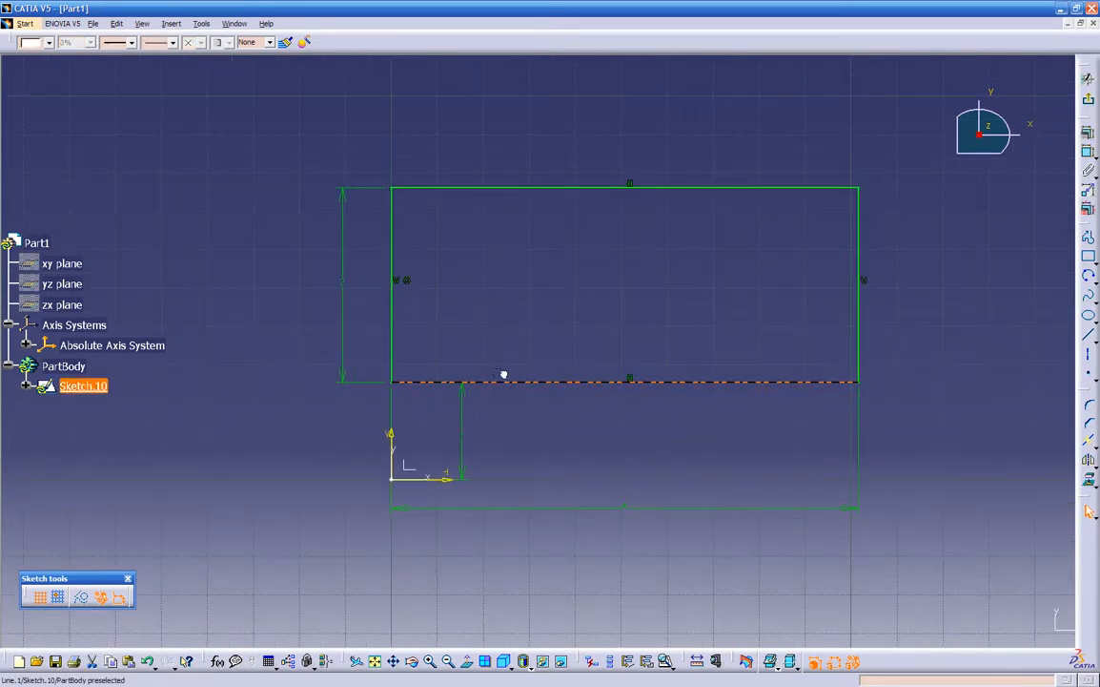
{"action": "left_click", "coordinate": [540, 188]}
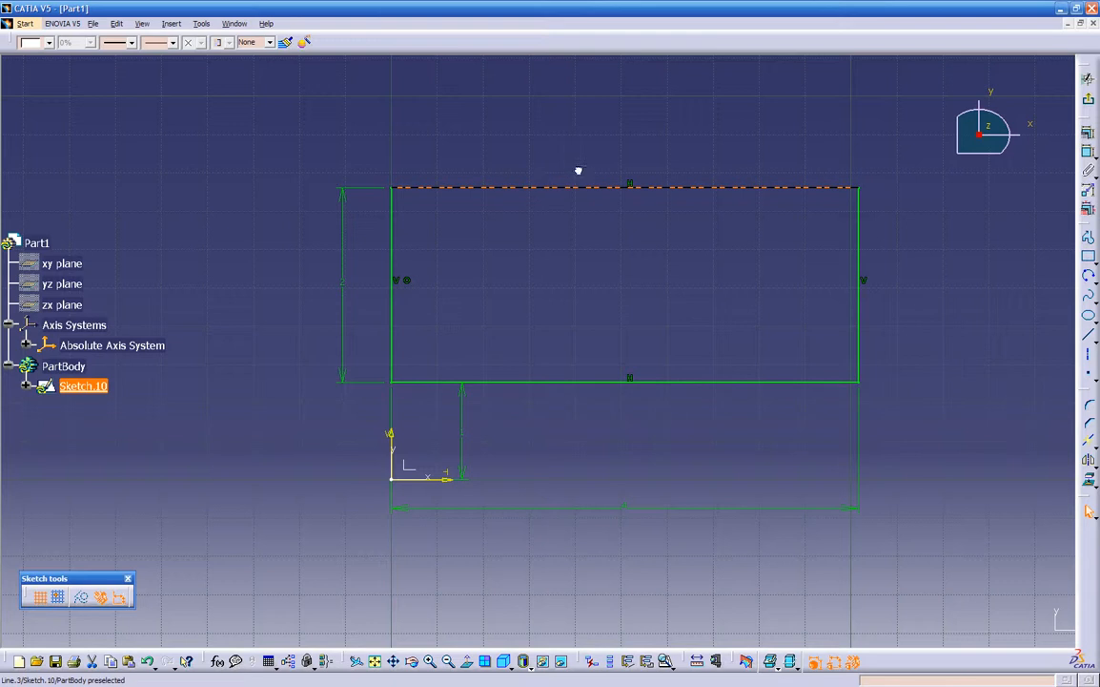
{"action": "left_click", "coordinate": [393, 229]}
{"action": "left_click", "coordinate": [554, 244]}
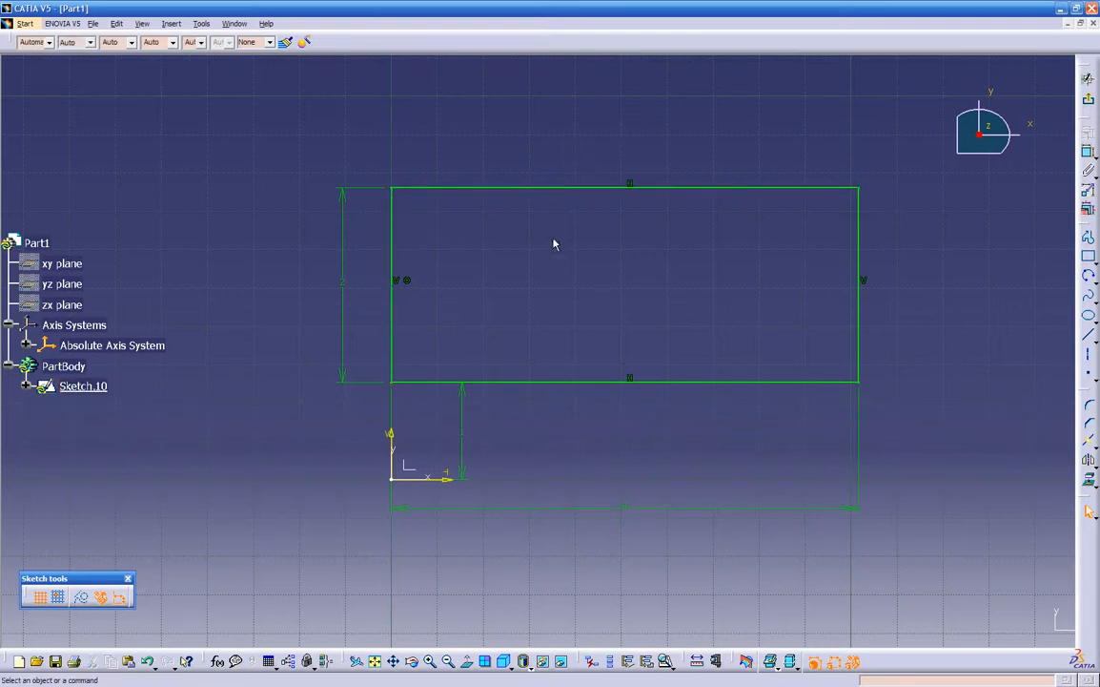
- Round the rectangle's upper-right corner with the Corner tool at a radius of 0.25 in
{"action": "middle_click_drag", "start_coordinate": [747, 288], "coordinate": [610, 317]}
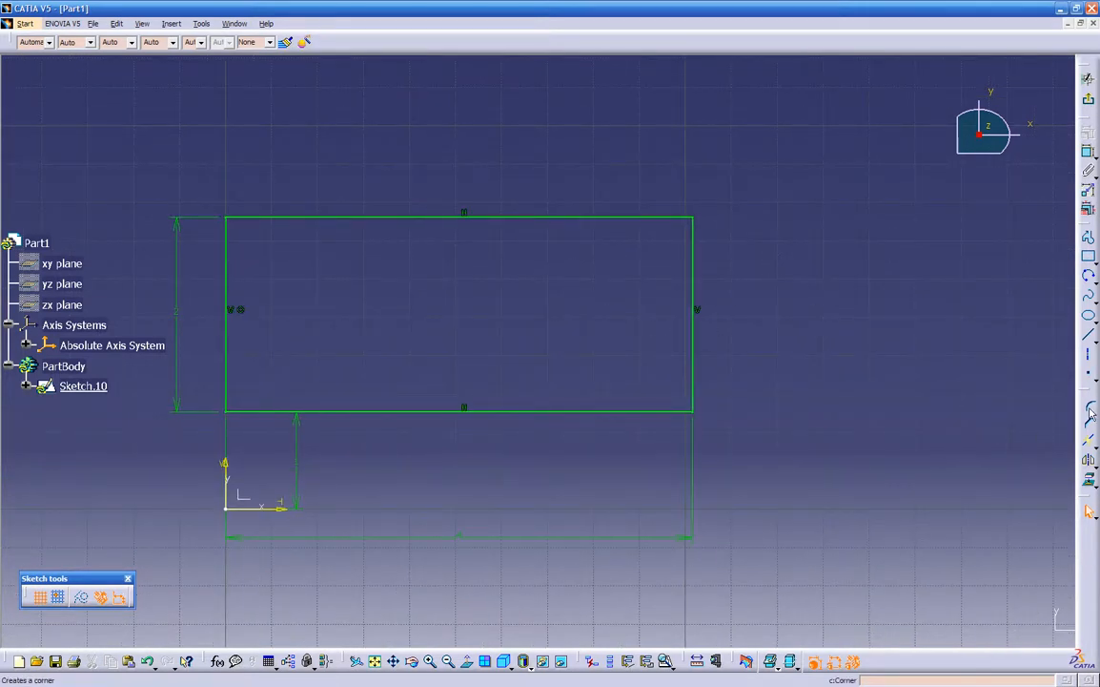
{"action": "left_click", "coordinate": [1091, 409]}
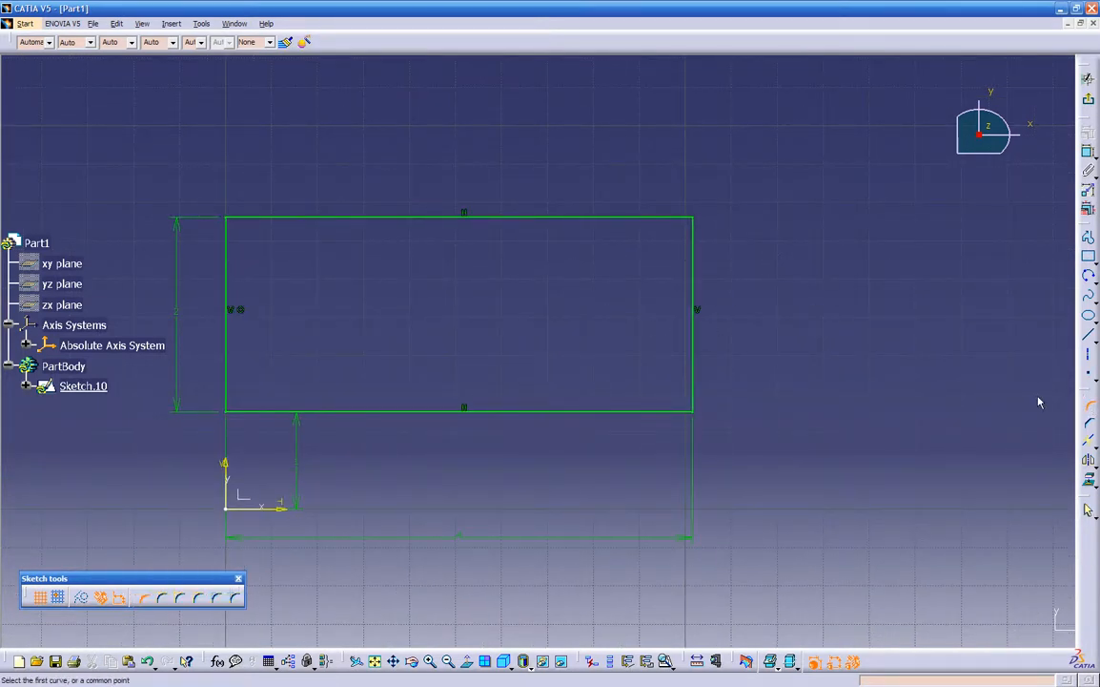
{"action": "left_click", "coordinate": [693, 246]}
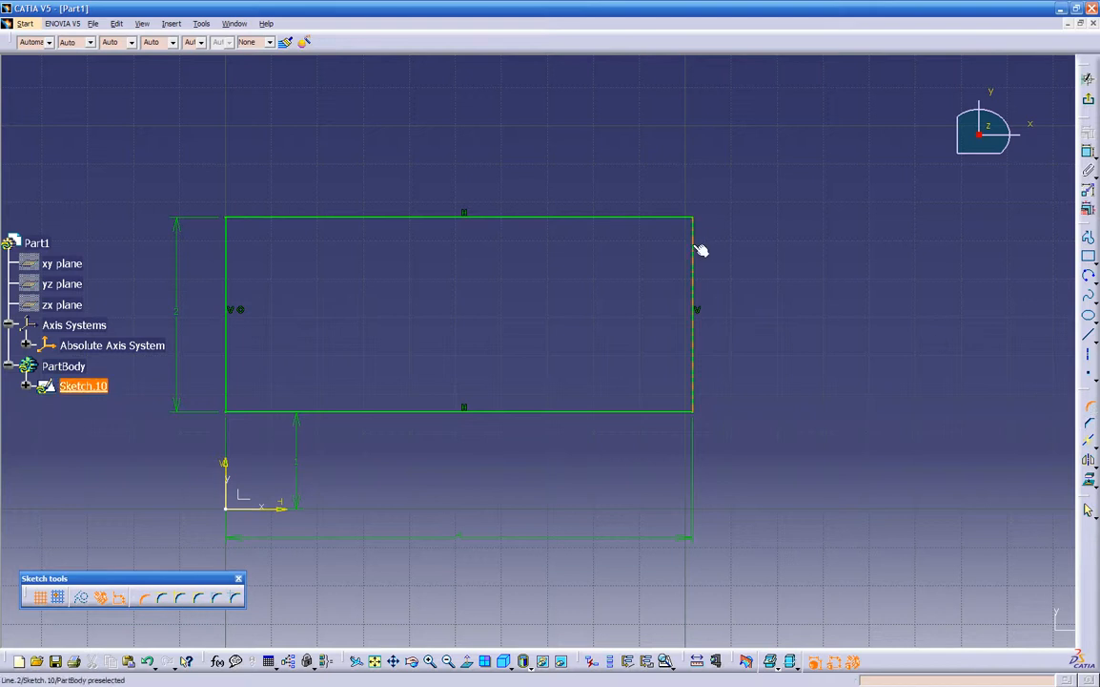
{"action": "left_click", "coordinate": [663, 219]}
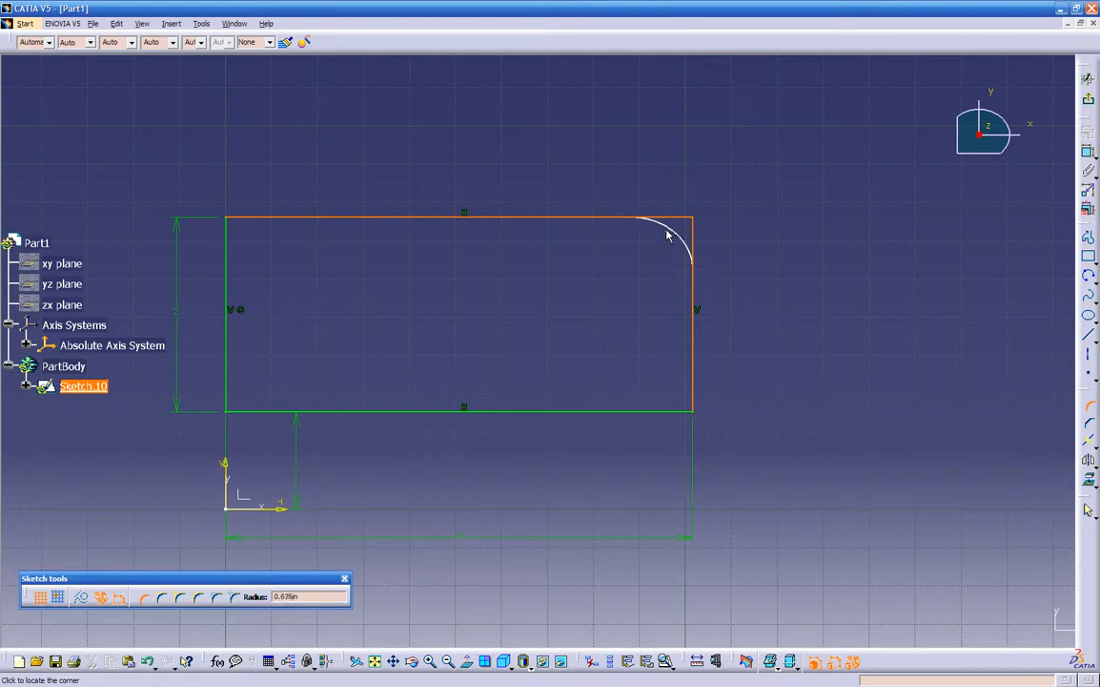
{"action": "left_click", "coordinate": [306, 596]}
{"action": "type", "text": ".25"}
{"action": "key", "text": "Return"}
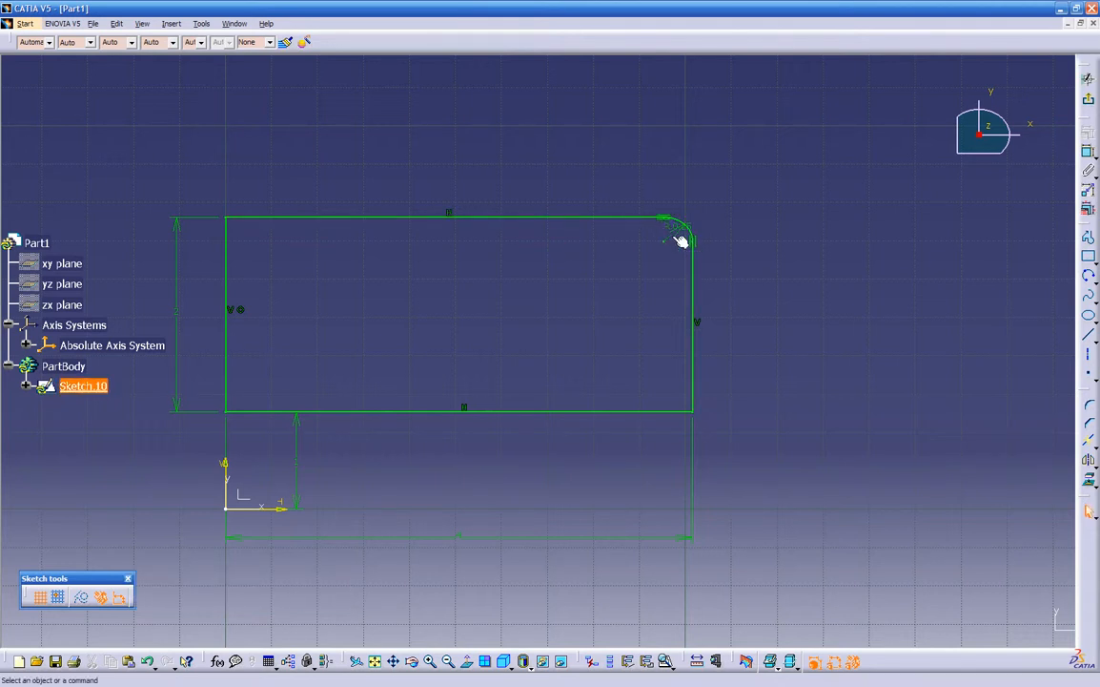
{"action": "left_click", "coordinate": [694, 367]}
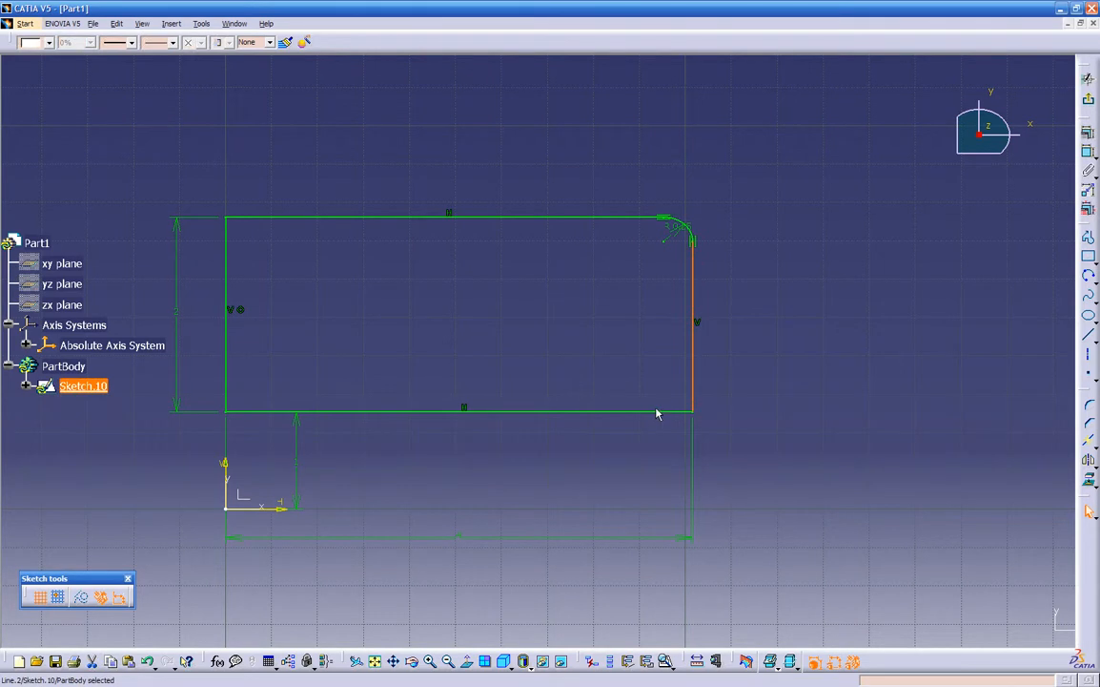
{"action": "left_click", "coordinate": [688, 412]}
{"action": "left_click", "coordinate": [695, 398], "text": "ctrl"}
{"action": "left_click", "coordinate": [1089, 405]}
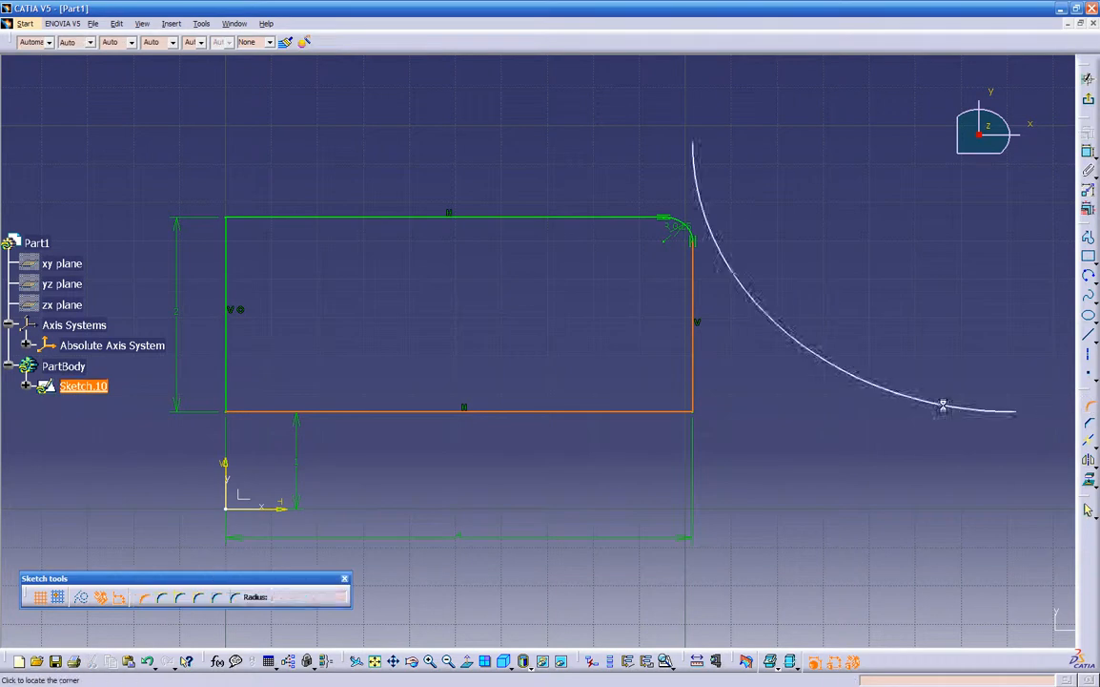
{"action": "key", "text": "Escape"}
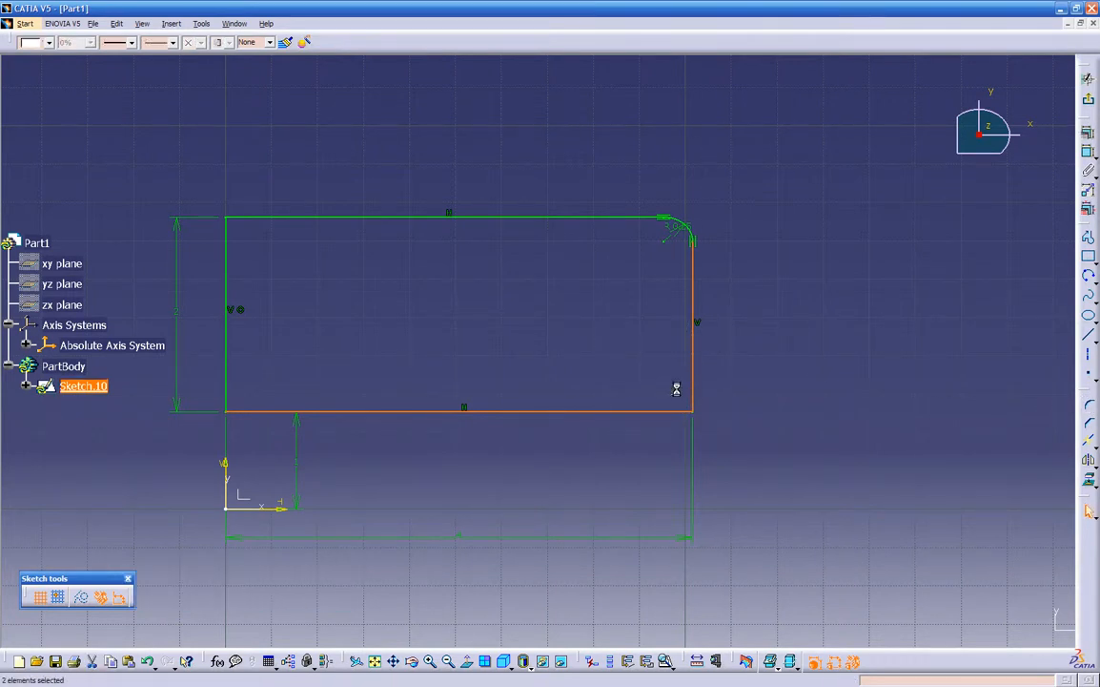
- Round the rectangle's lower-right corner from its corner point with a radius of about 0.41 in
{"action": "left_click", "coordinate": [765, 379]}
{"action": "left_click_drag", "start_coordinate": [766, 379], "coordinate": [666, 426]}
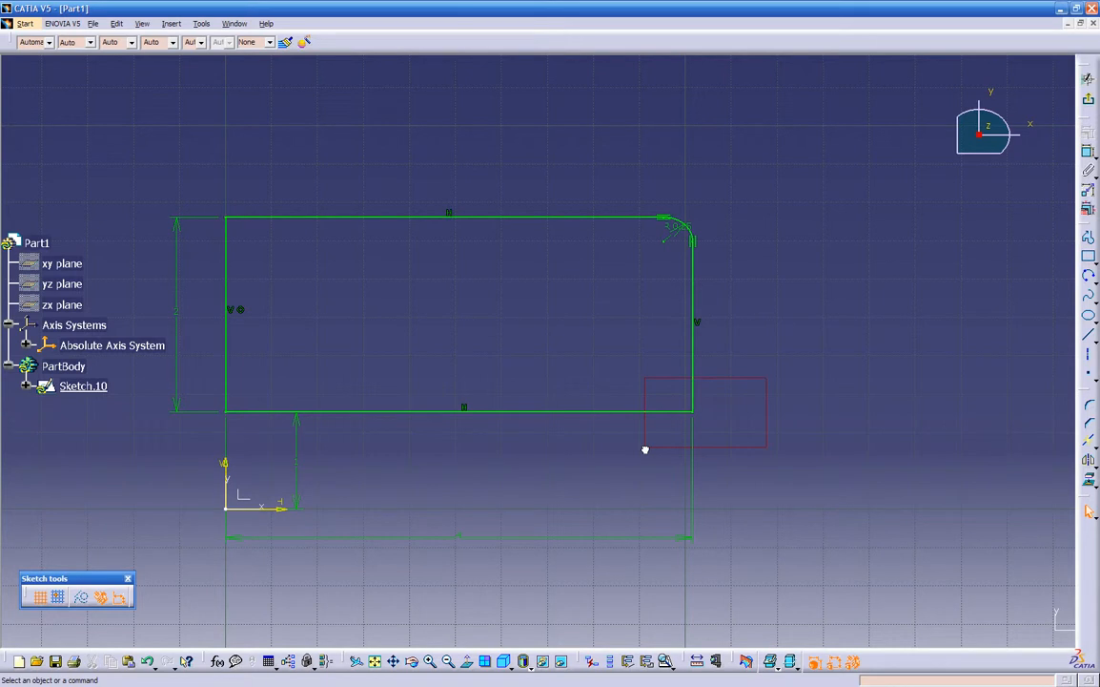
{"action": "left_click_drag", "start_coordinate": [645, 449], "coordinate": [644, 446]}
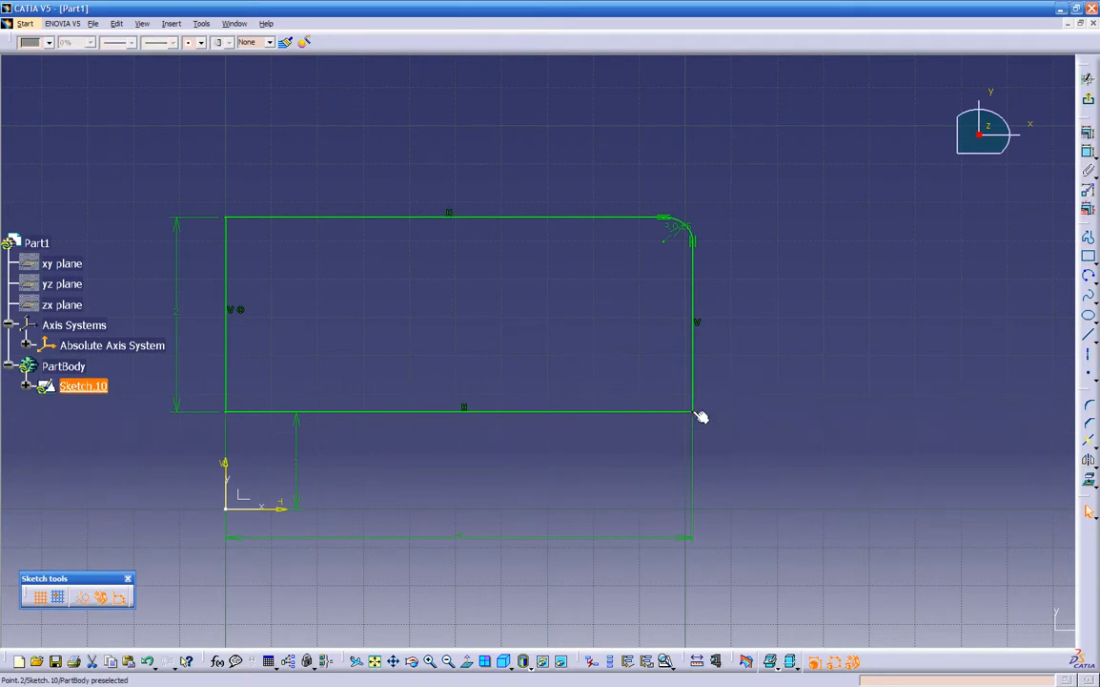
{"action": "left_click", "coordinate": [1090, 406]}
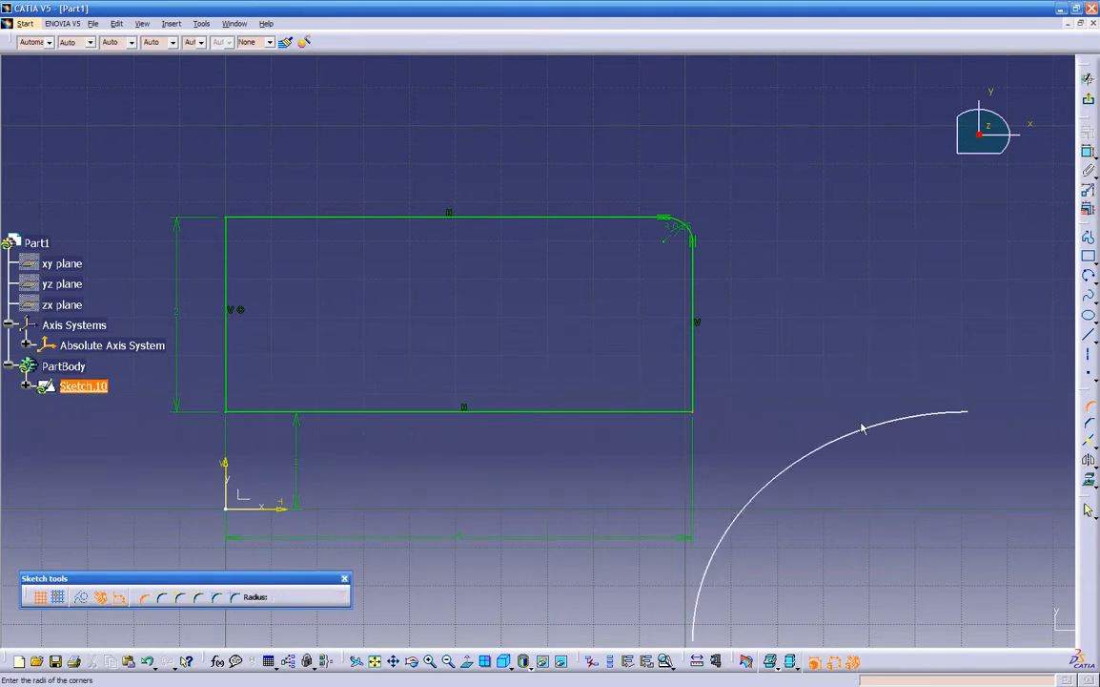
{"action": "left_click", "coordinate": [688, 402]}
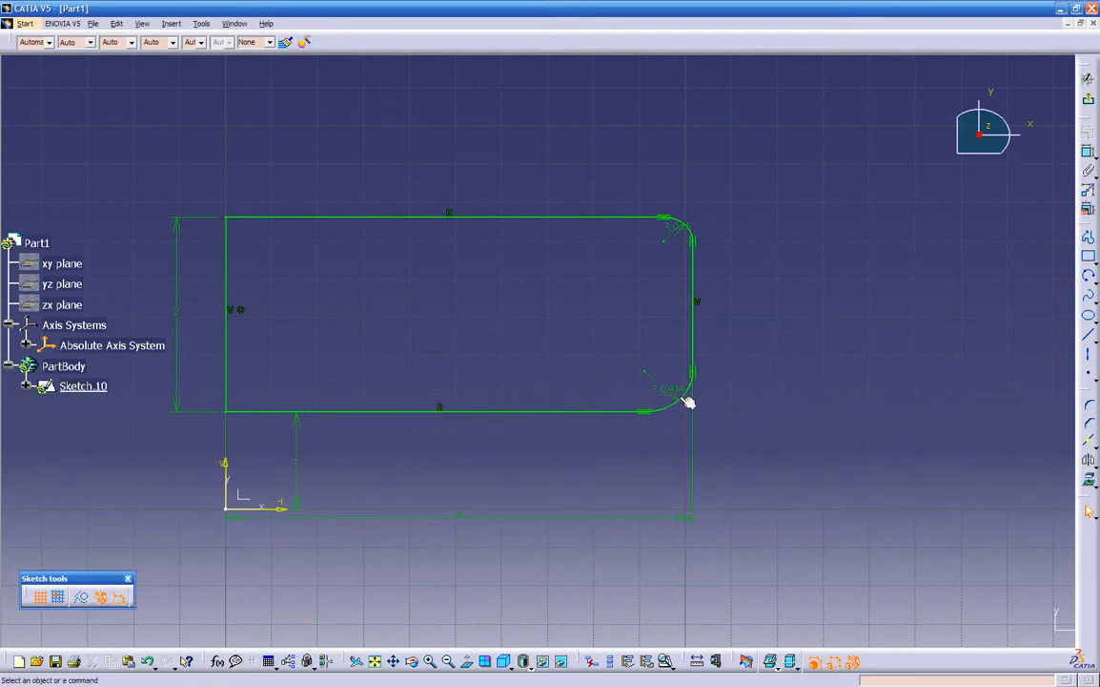
- Set the lower-right corner's radius to 0.25 in
{"action": "double_click", "coordinate": [667, 388]}
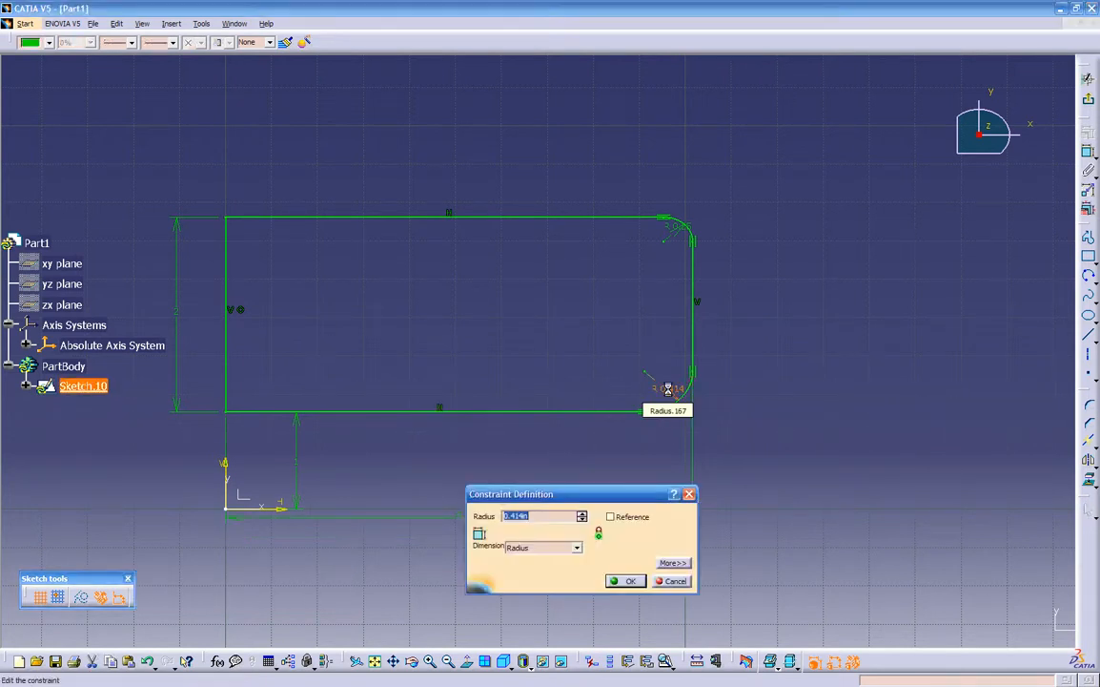
{"action": "type", "text": "1"}
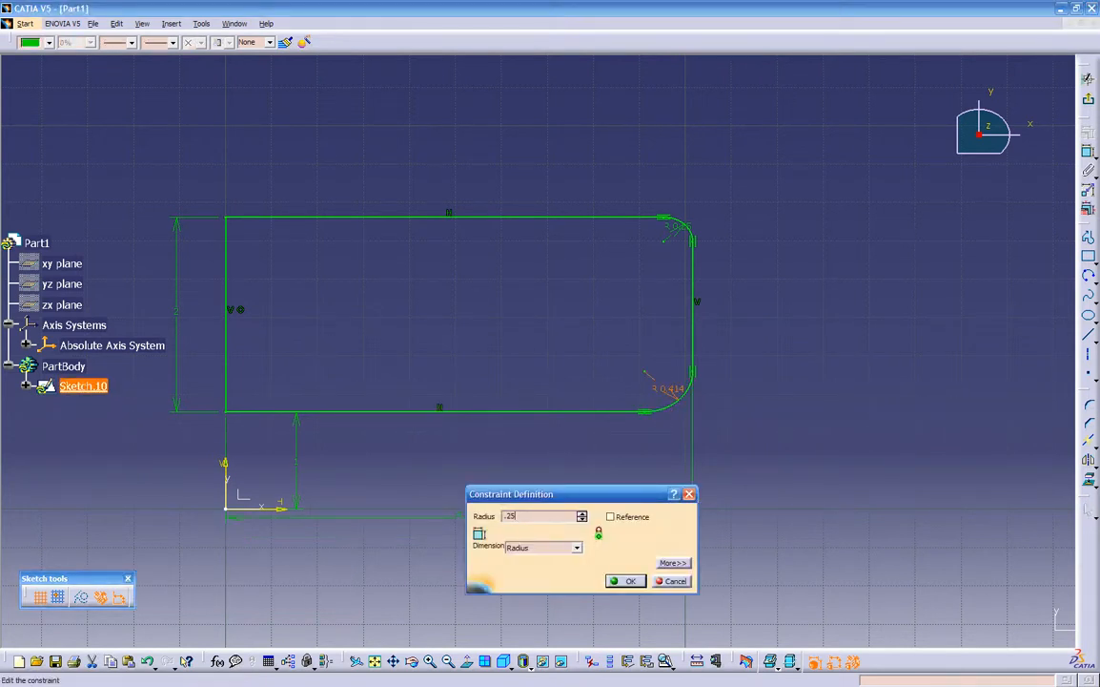
{"action": "key", "text": "Return"}
- Round both left corners of the rectangle together with a radius of 0.25 in
{"action": "mouse_move", "coordinate": [577, 469]}
{"action": "middle_mouse_down"}
{"action": "mouse_move", "coordinate": [585, 486]}
{"action": "mouse_move", "coordinate": [474, 287]}
{"action": "mouse_move", "coordinate": [572, 470]}
{"action": "mouse_move", "coordinate": [641, 486]}
{"action": "mouse_move", "coordinate": [616, 483]}
{"action": "middle_mouse_up"}
{"action": "mouse_move", "coordinate": [330, 159]}
{"action": "left_mouse_down"}
{"action": "mouse_move", "coordinate": [473, 400]}
{"action": "mouse_move", "coordinate": [513, 421]}
{"action": "left_mouse_up"}
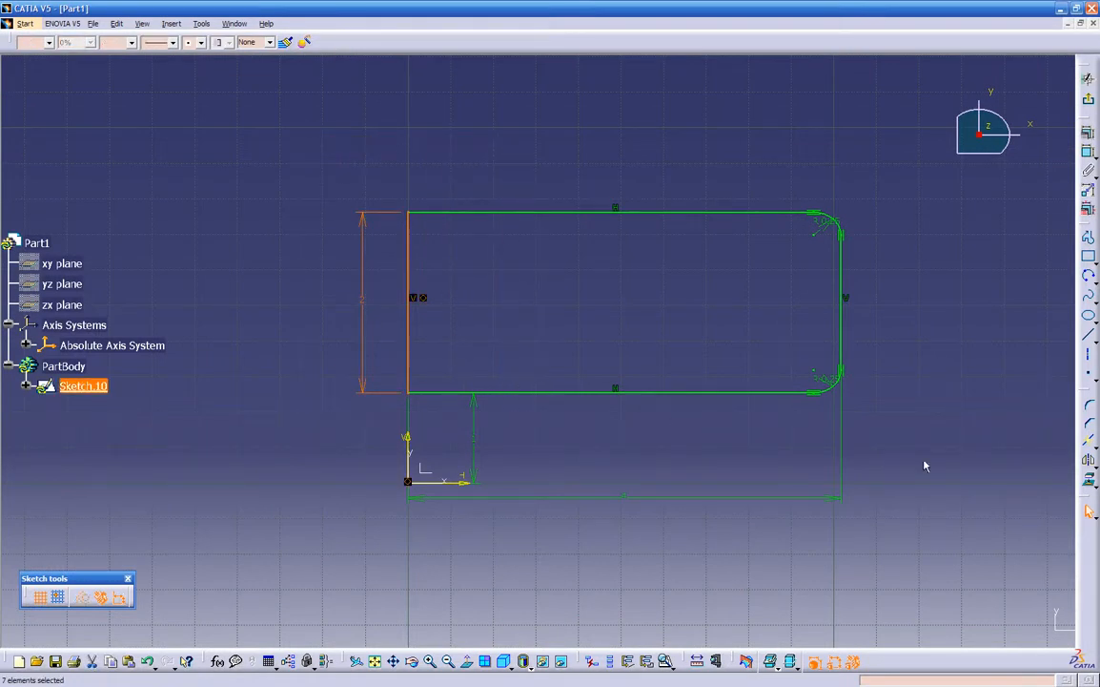
{"action": "left_click", "coordinate": [1090, 407]}
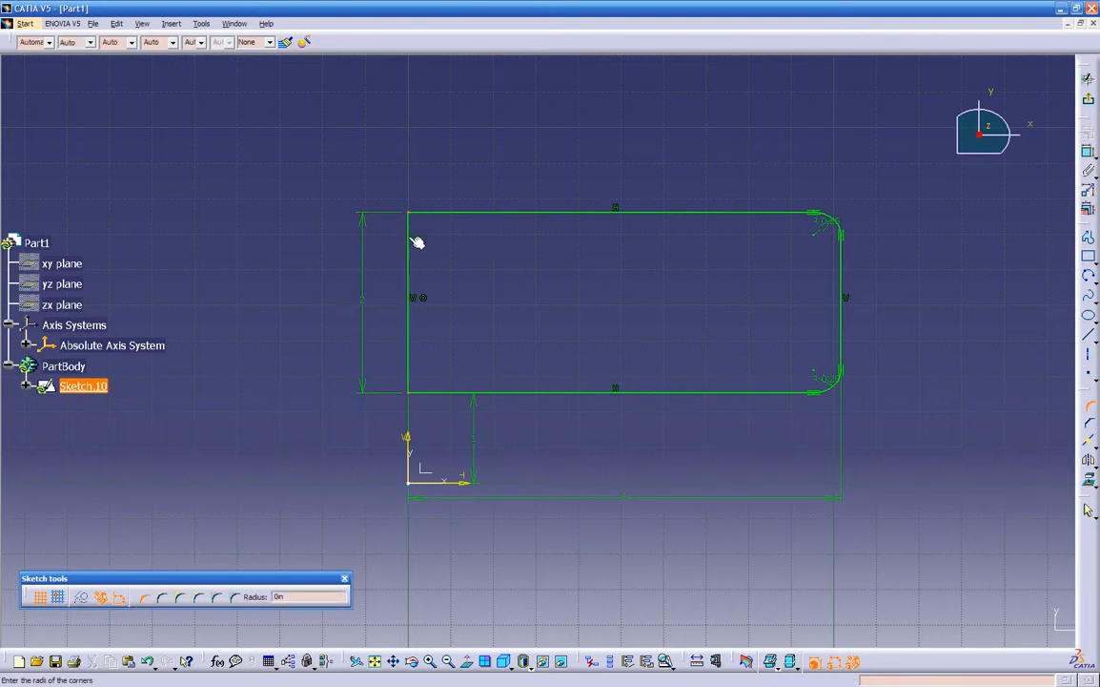
{"action": "left_click_drag", "start_coordinate": [300, 596], "coordinate": [252, 594]}
{"action": "key", "text": "Return"}
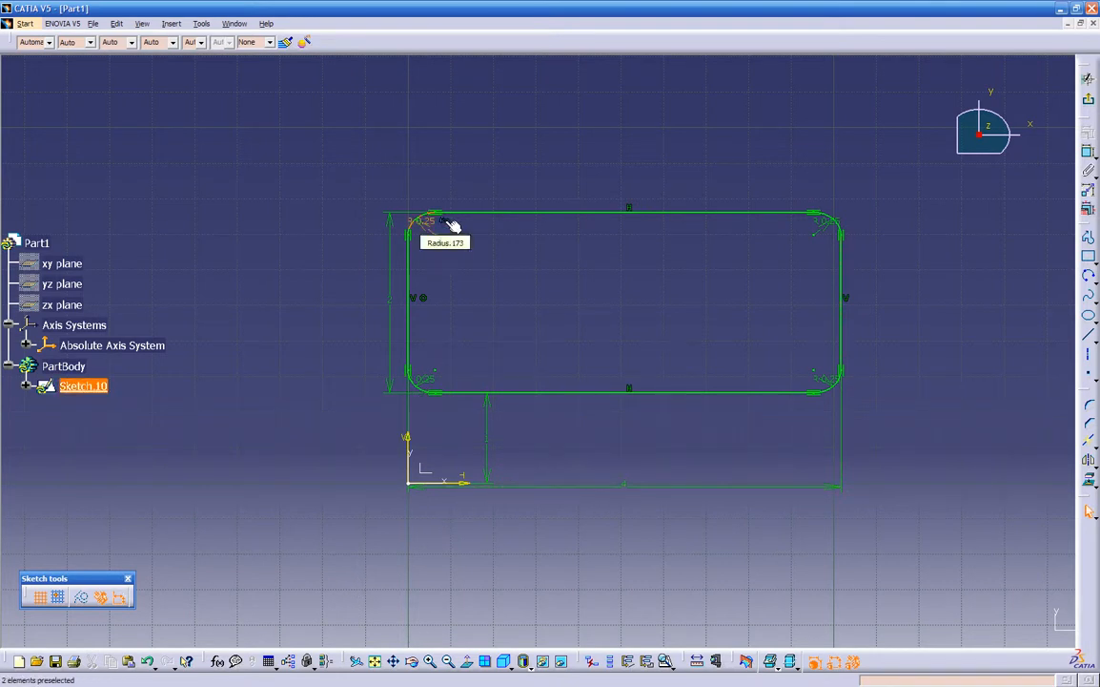
- Set the radius shared by the two left corners to 0.5 in through the lower-left corner's dimension
{"action": "double_click", "coordinate": [426, 378]}
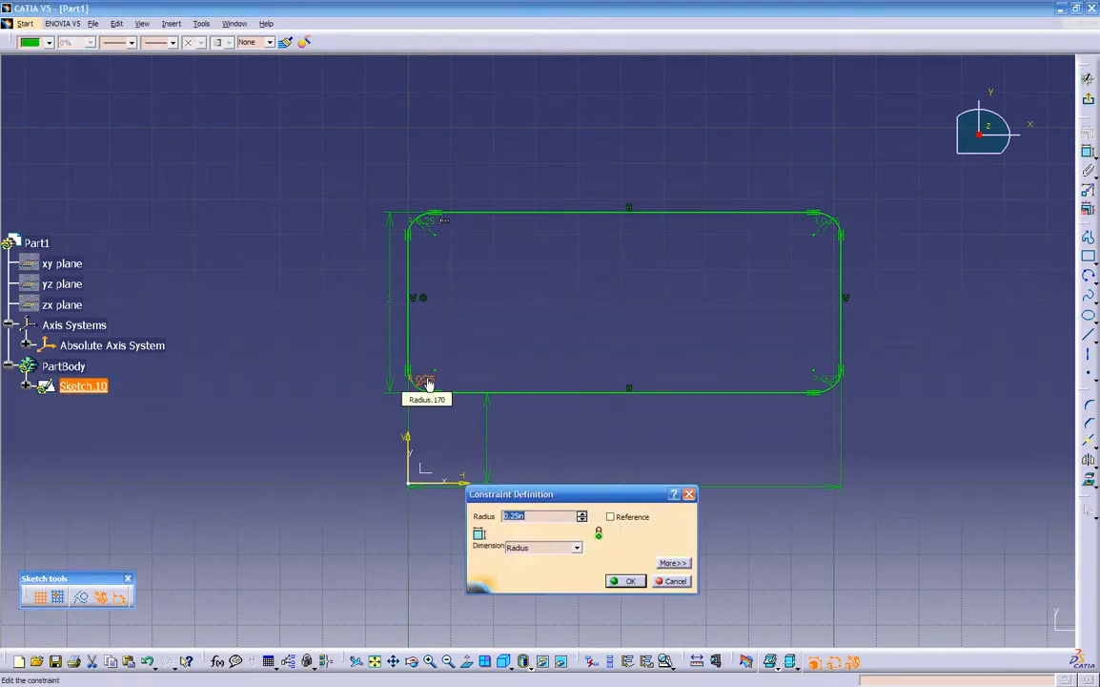
{"action": "type", "text": "0.5"}
{"action": "key", "text": "Return"}
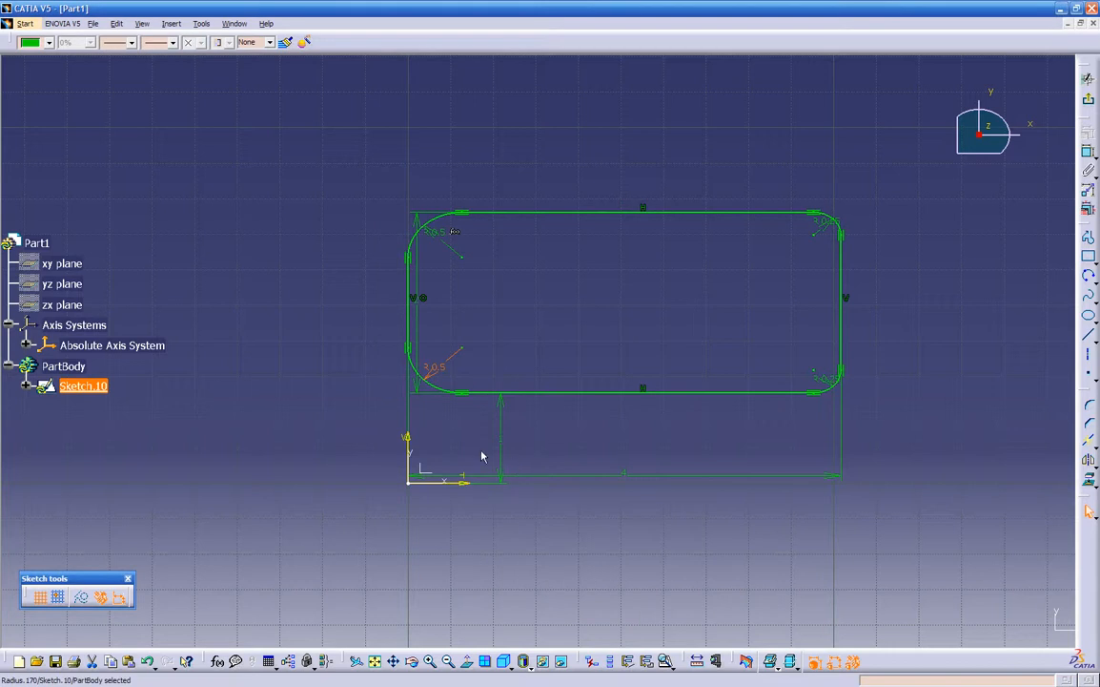
- Set the radius shared by the rectangle's two left corners to 0.3 in
{"action": "double_click", "coordinate": [492, 435]}
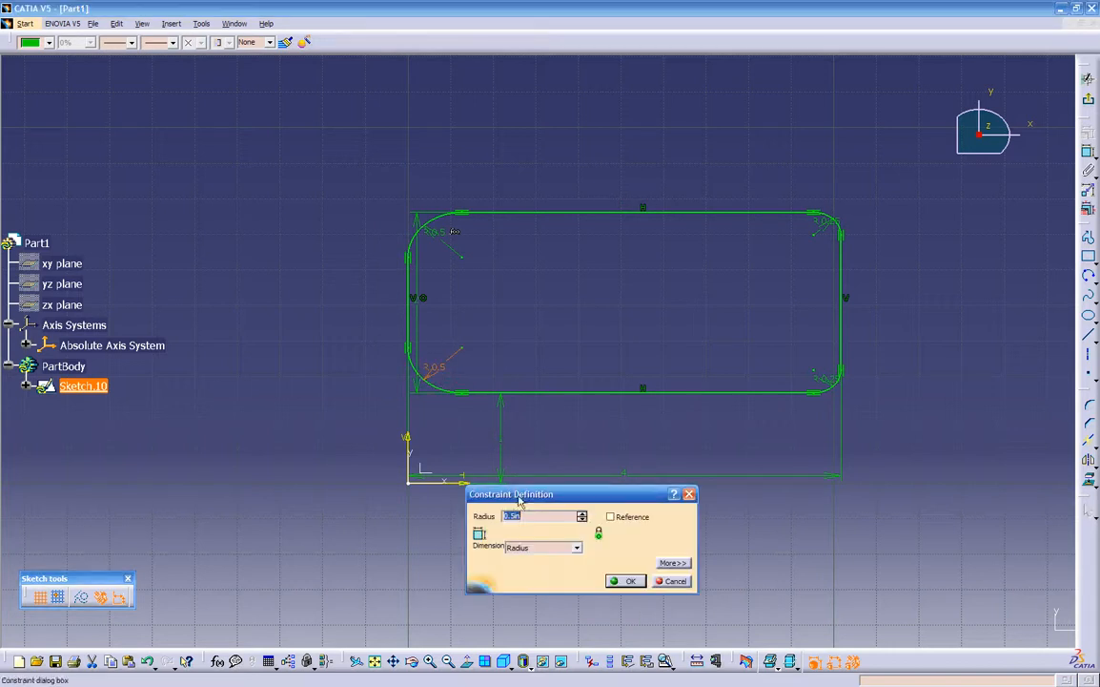
{"action": "type", "text": ".3"}
{"action": "key", "text": "Return"}
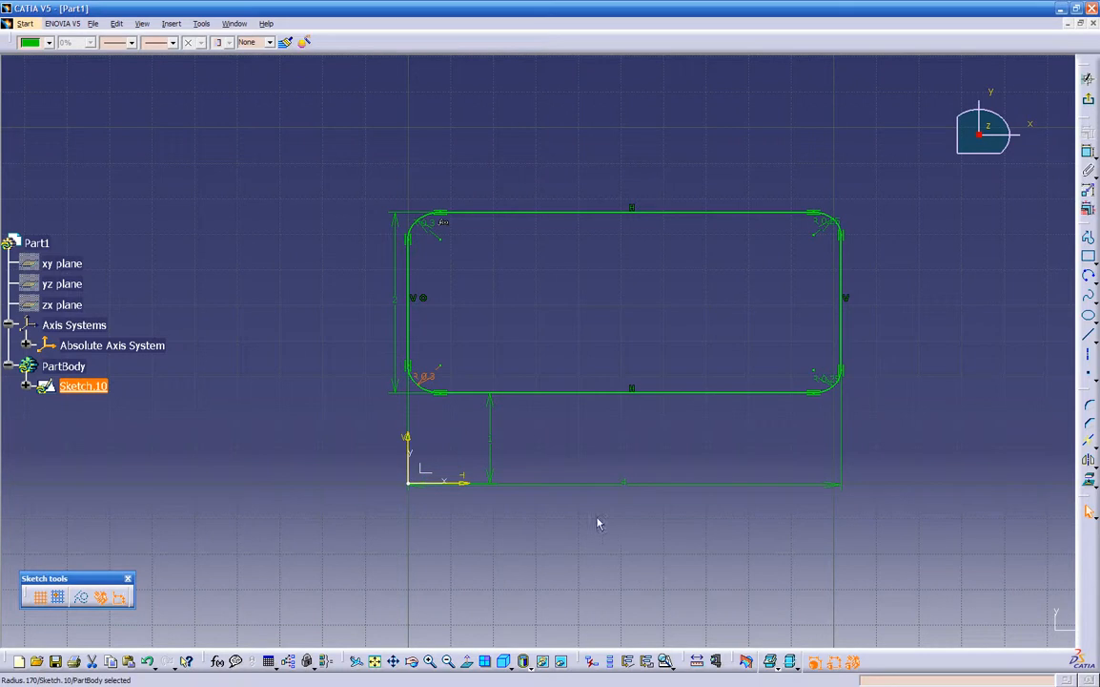
- Set the radius shared by the two left corners to 0.25 in through the lower-left corner's dimension
{"action": "double_click", "coordinate": [426, 374]}
{"action": "type", "text": ".25"}
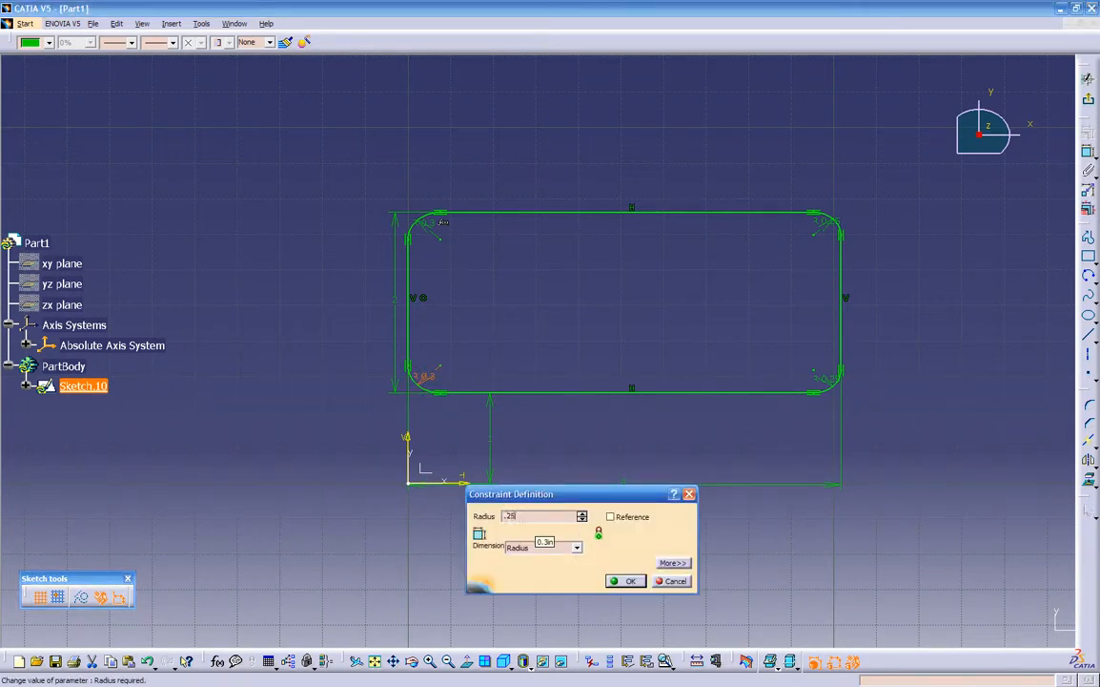
{"action": "key", "text": "Return"}
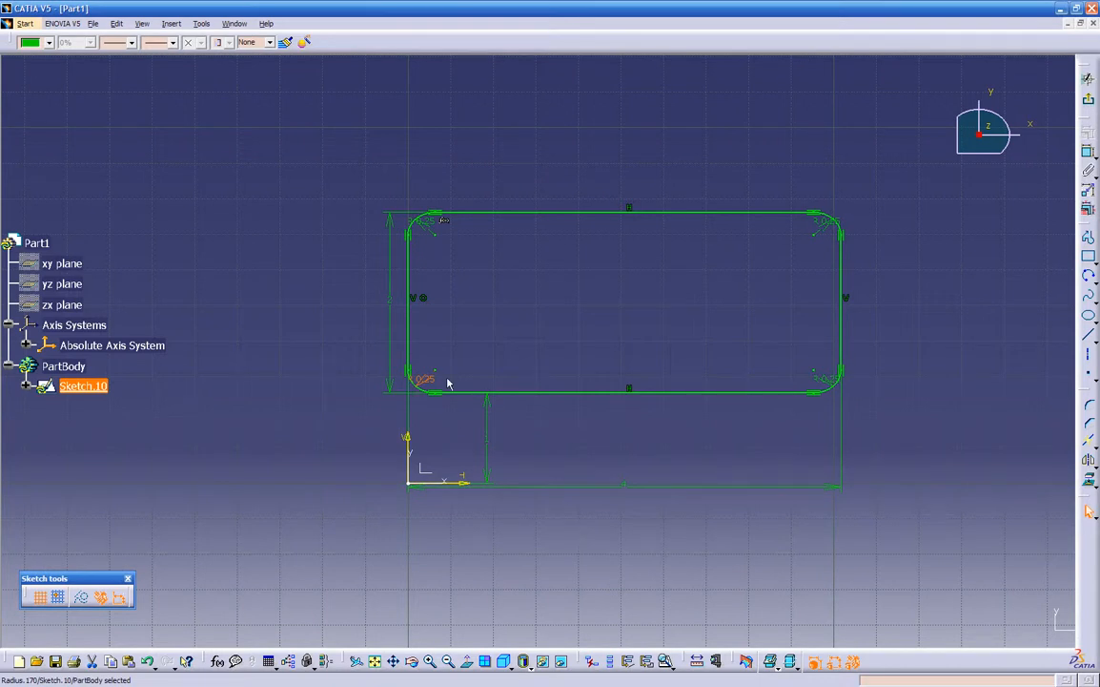
{"action": "left_click", "coordinate": [410, 271]}
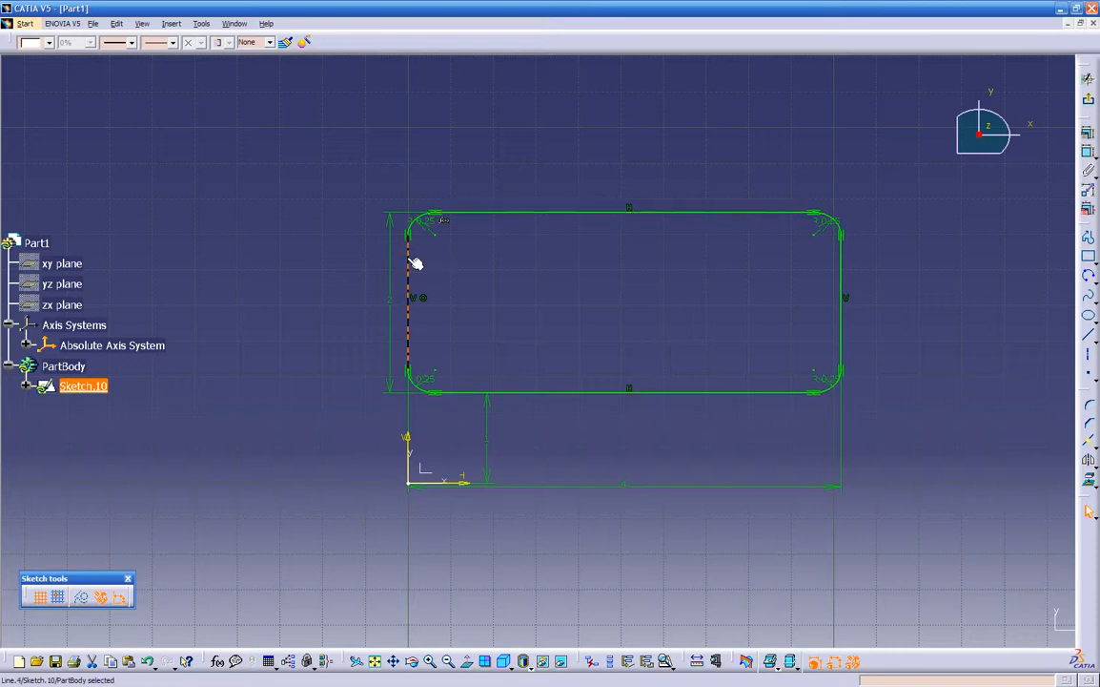
{"action": "left_click", "coordinate": [337, 157]}
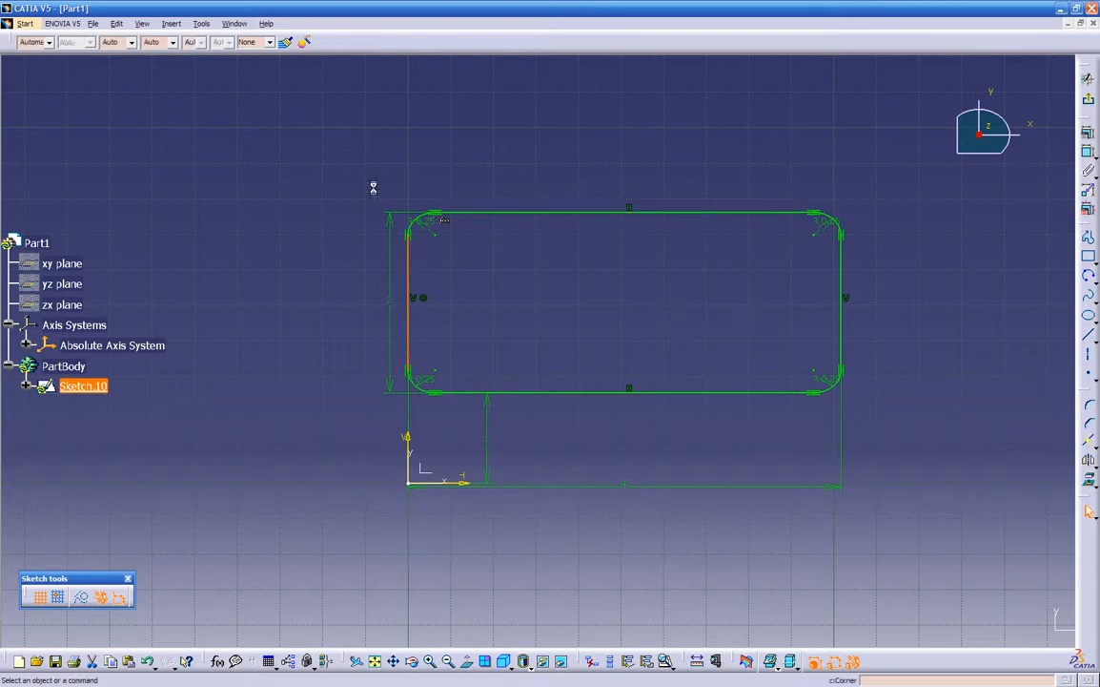
{"action": "left_click_drag", "start_coordinate": [956, 448], "coordinate": [986, 462]}
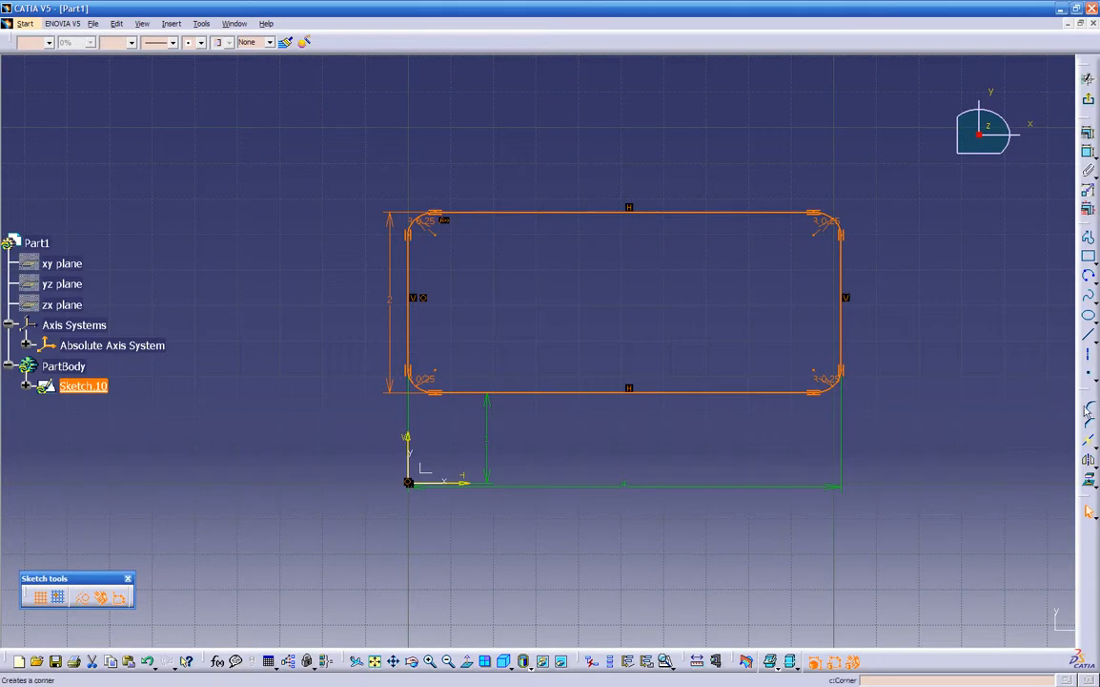
{"action": "left_click", "coordinate": [938, 355]}
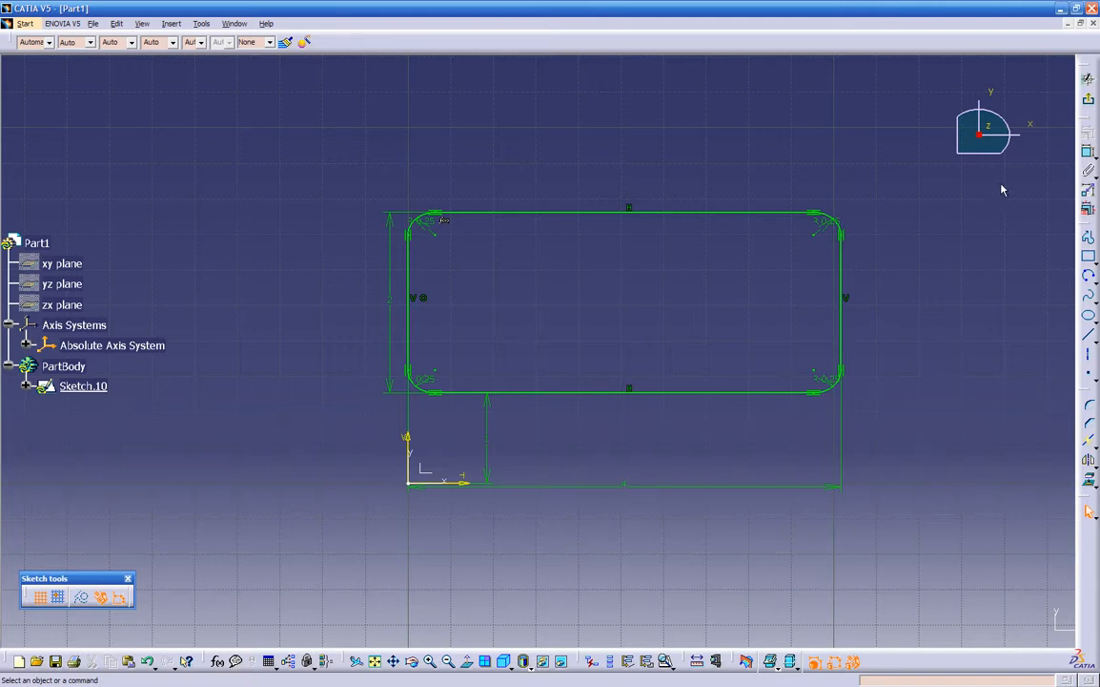
- Exit the sketch and extrude the rounded rectangle 1 in with the Pad command
{"action": "left_click", "coordinate": [1091, 102]}
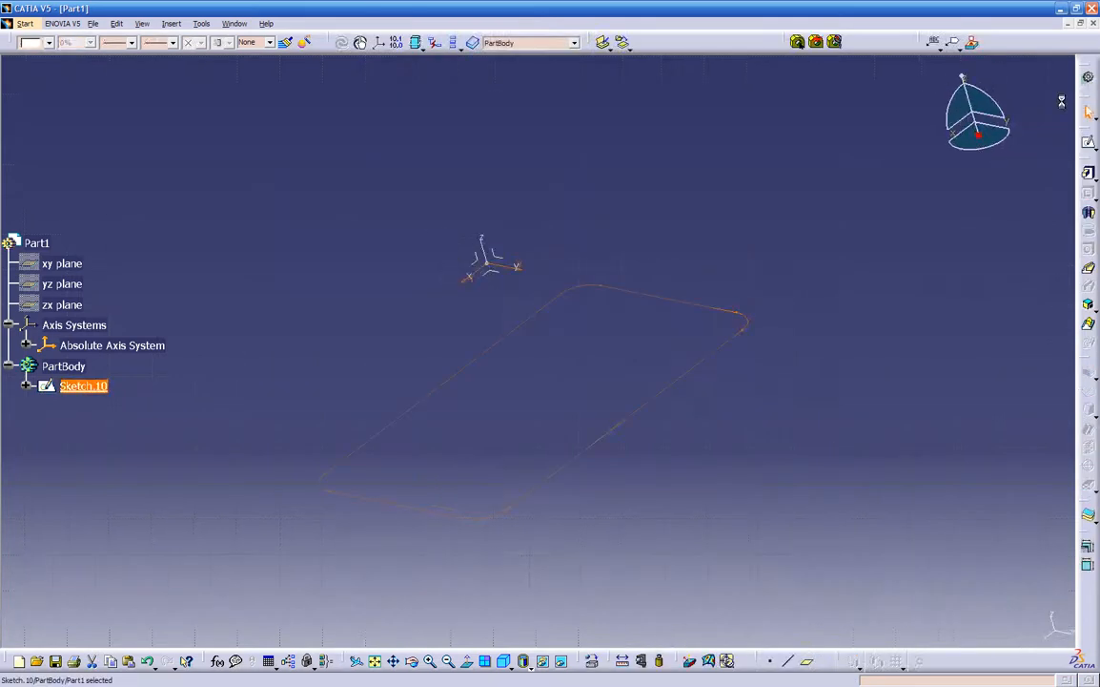
{"action": "left_click", "coordinate": [1090, 174]}
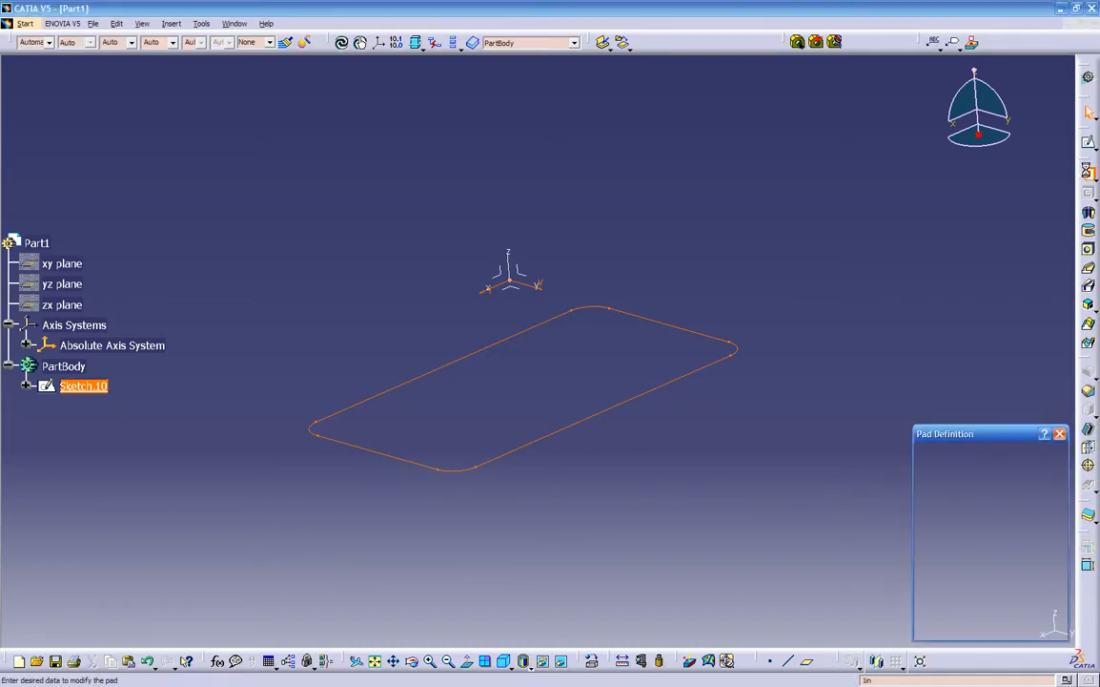
{"action": "left_click", "coordinate": [992, 628]}
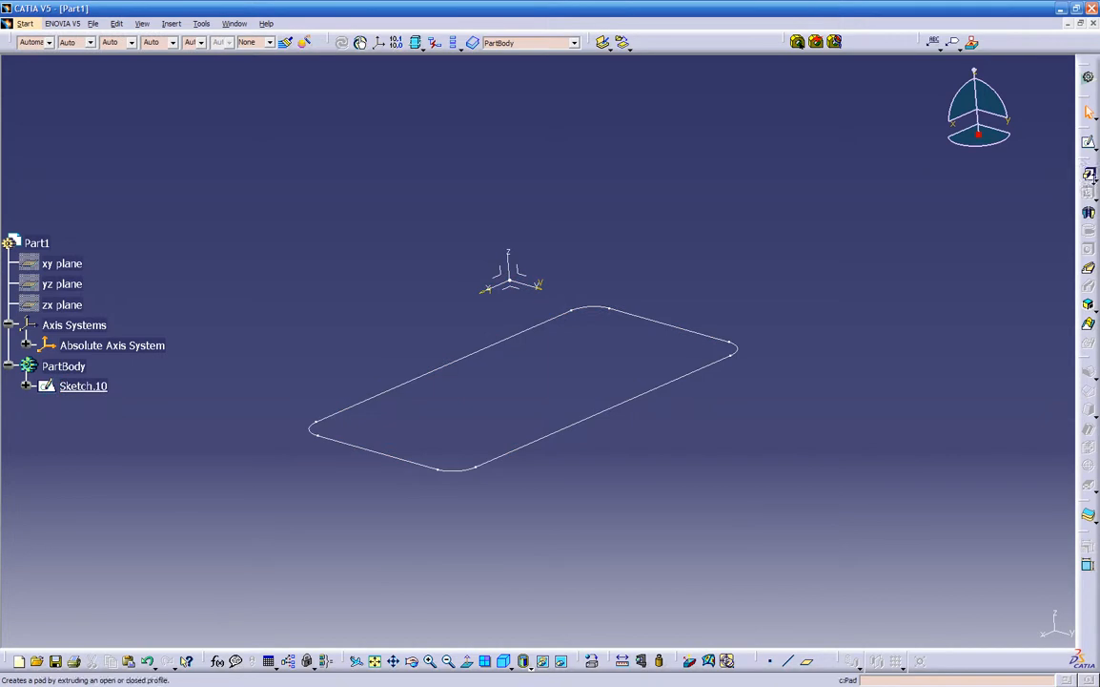
{"action": "left_click", "coordinate": [1094, 179]}
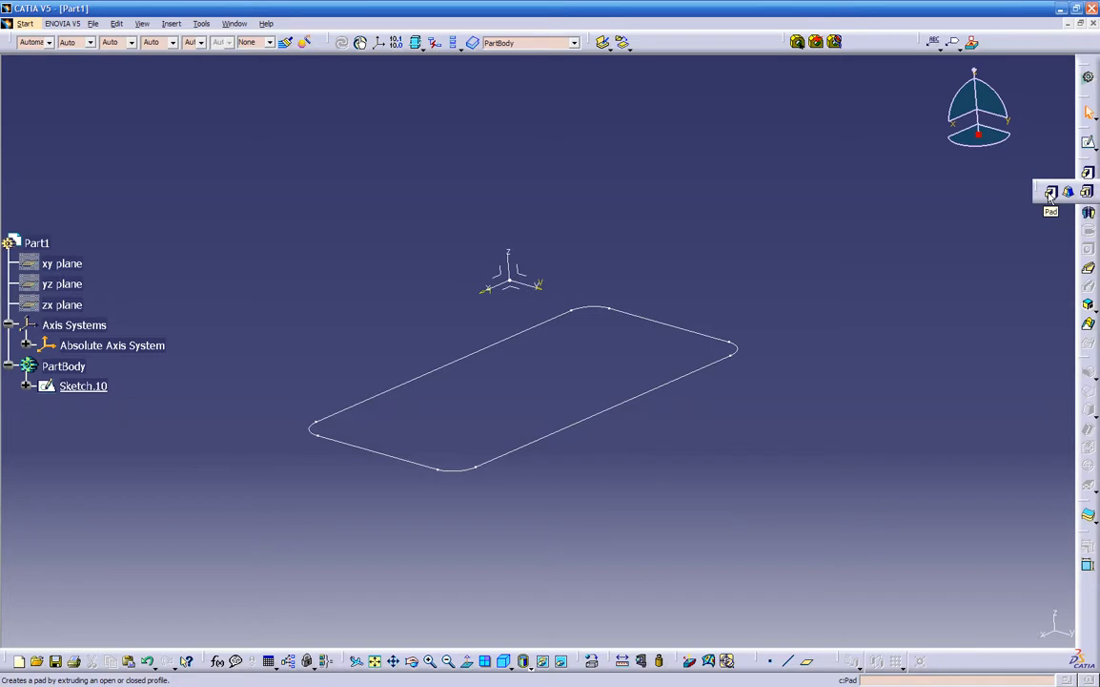
{"action": "left_click", "coordinate": [1051, 192]}
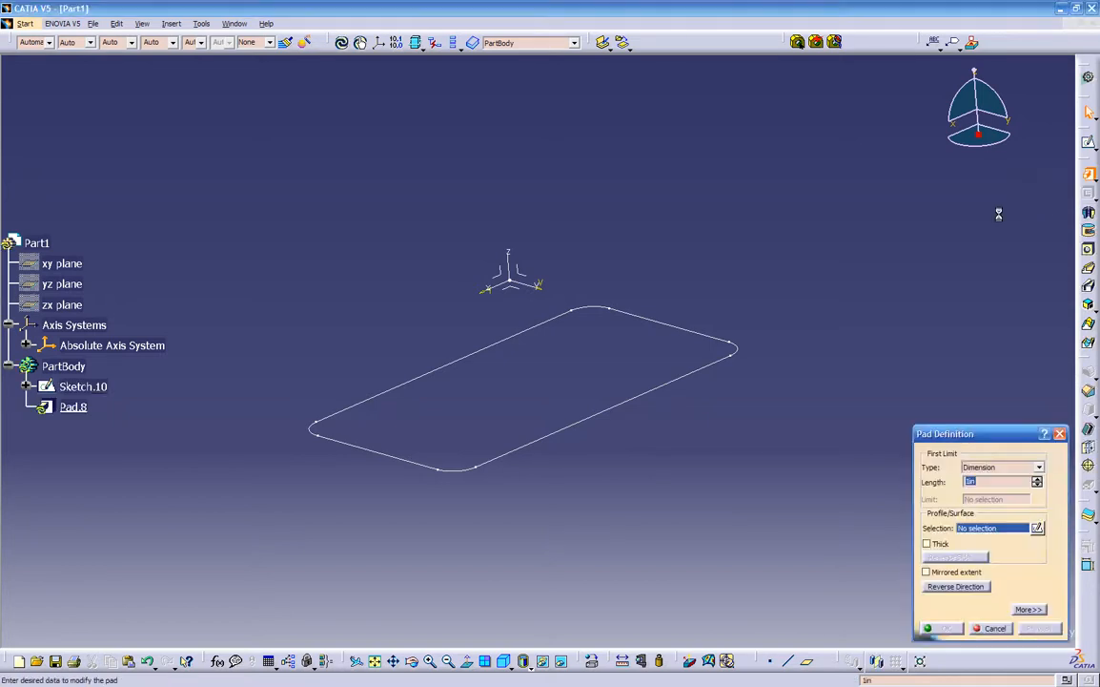
{"action": "left_click", "coordinate": [661, 395]}
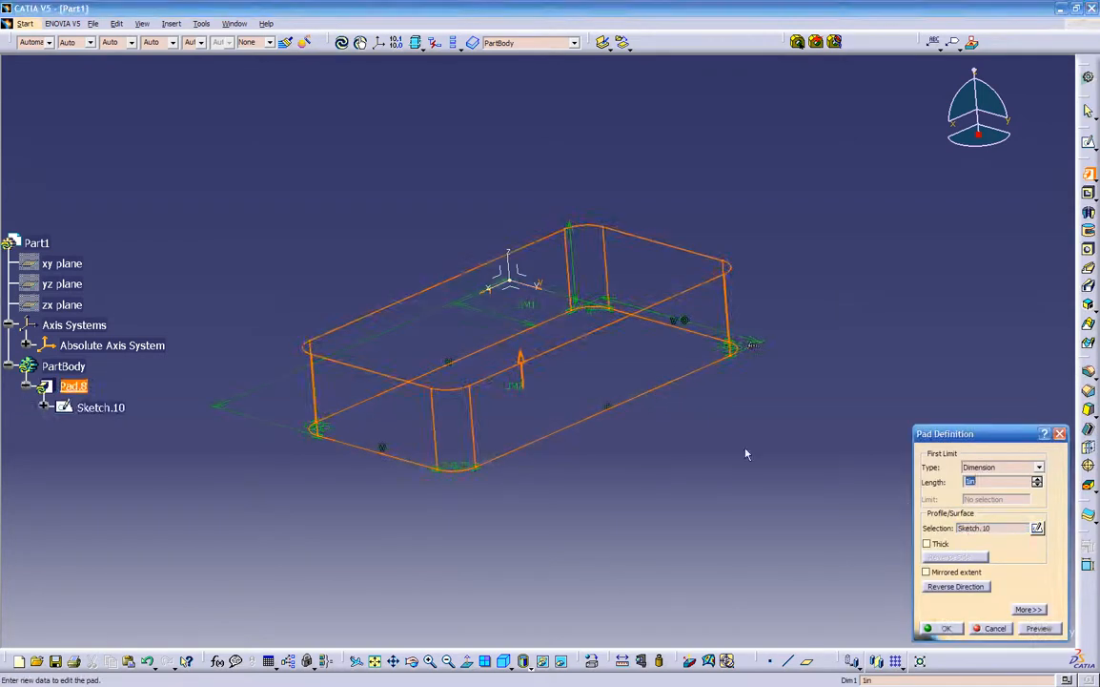
{"action": "left_click", "coordinate": [945, 628]}
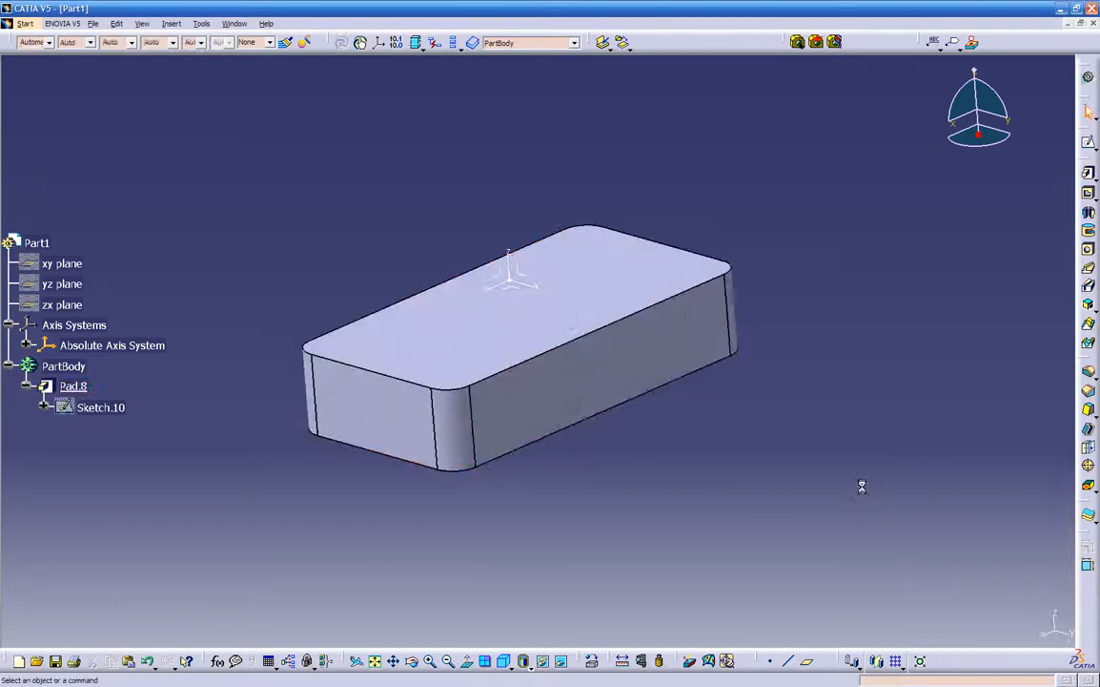
- Start a Drafted Filleted Pad from the existing pad's sketch and set its first limit length to 0.5 in
{"action": "left_click", "coordinate": [1093, 177]}
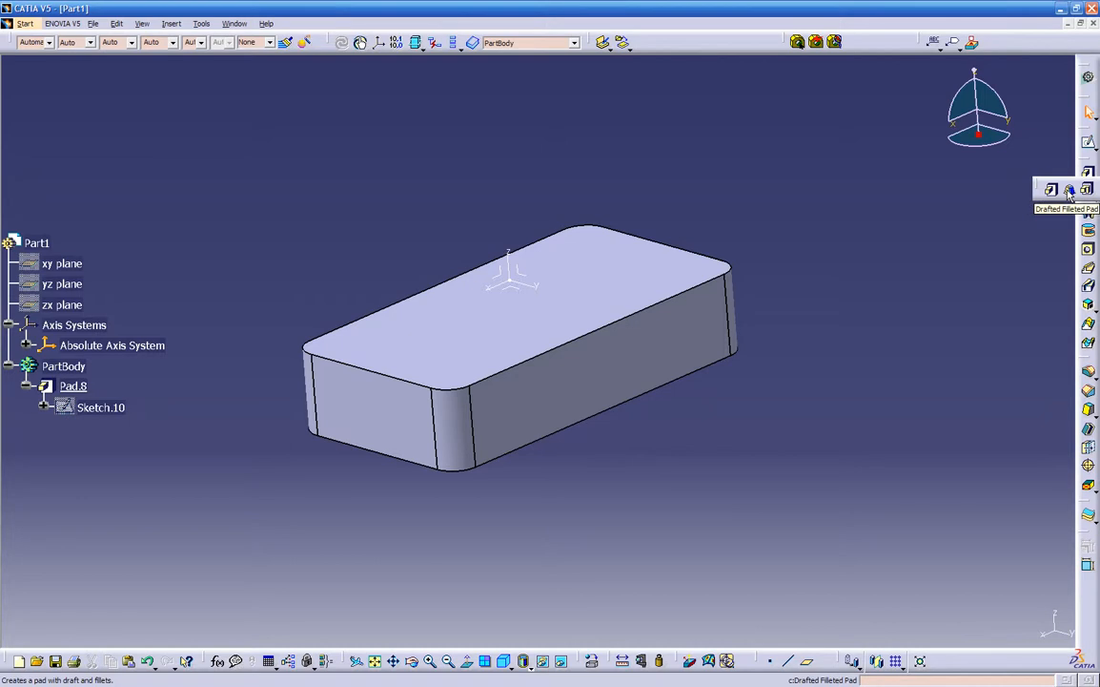
{"action": "left_click", "coordinate": [1069, 191]}
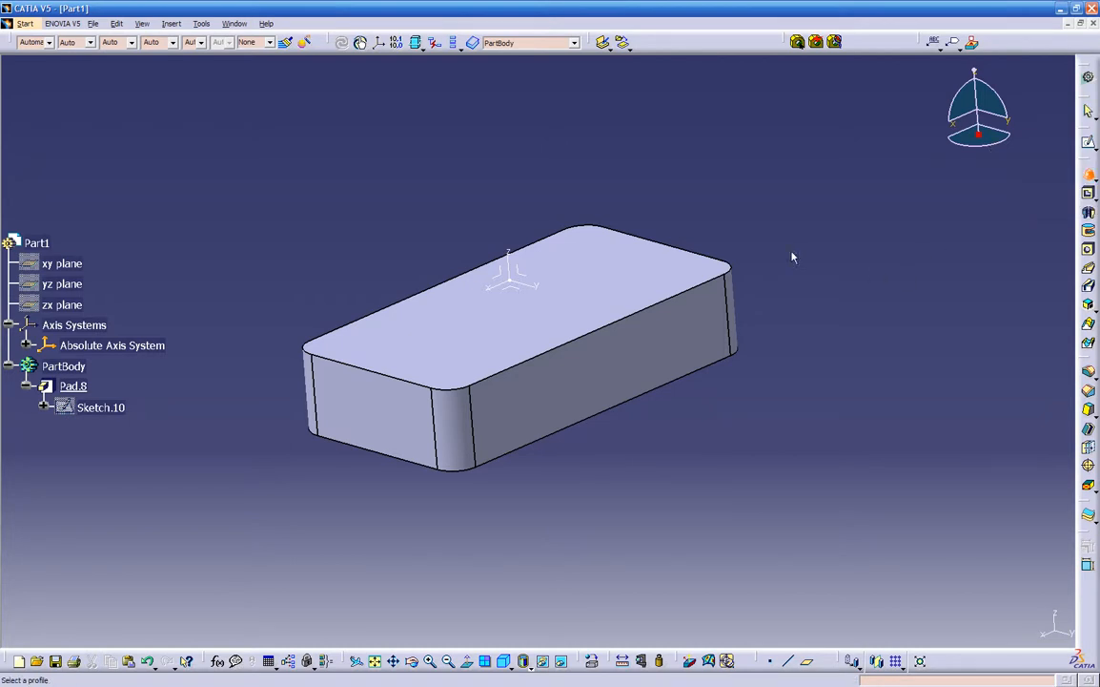
{"action": "left_click", "coordinate": [90, 408]}
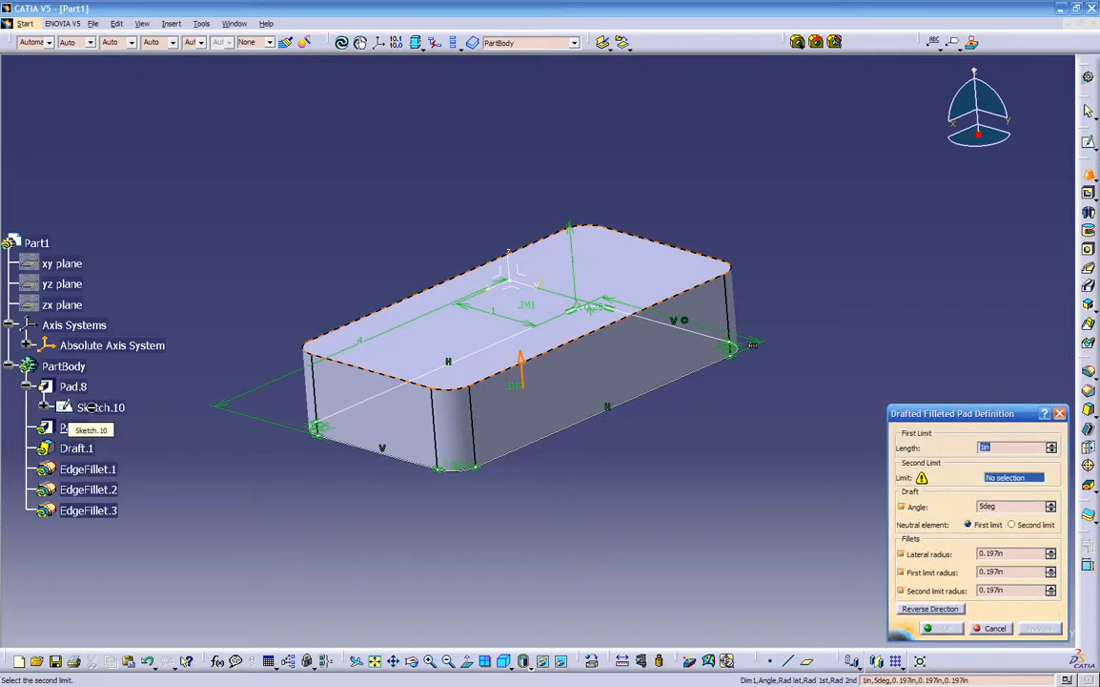
{"action": "middle_click_drag", "start_coordinate": [568, 468], "coordinate": [601, 396]}
{"action": "left_click_drag", "start_coordinate": [993, 446], "coordinate": [869, 445]}
{"action": "type", "text": ".5"}
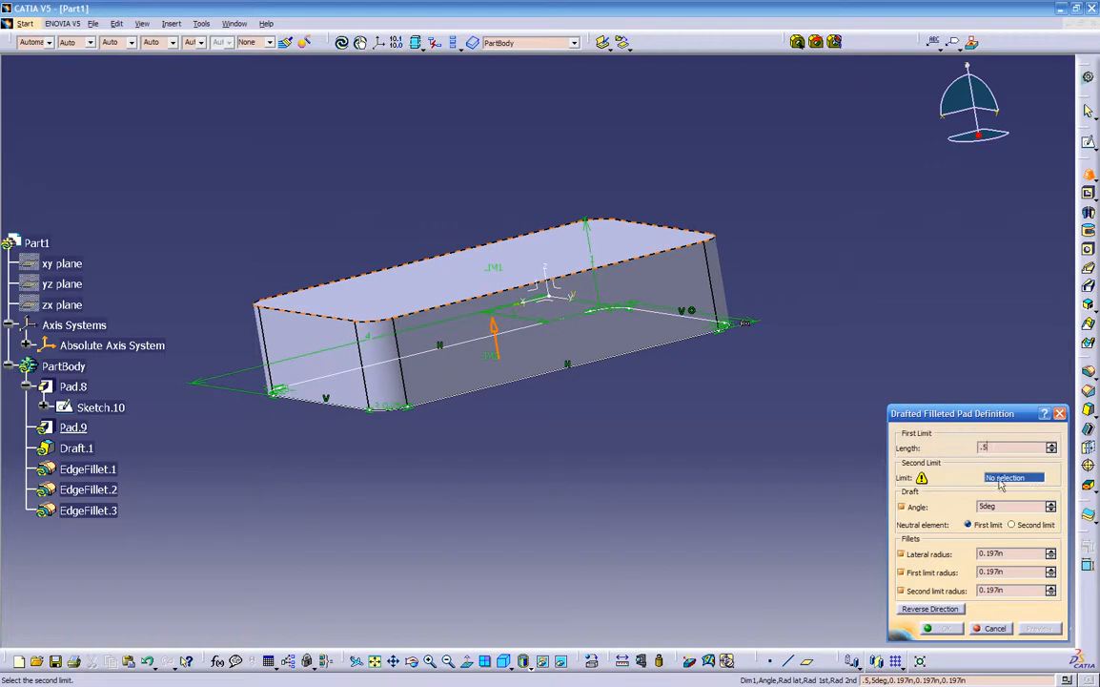
{"action": "left_click", "coordinate": [709, 448]}
- Use the existing pad's top face as the second limit and reverse the first limit's direction so it points downward
{"action": "middle_click_drag", "start_coordinate": [665, 420], "coordinate": [644, 451]}
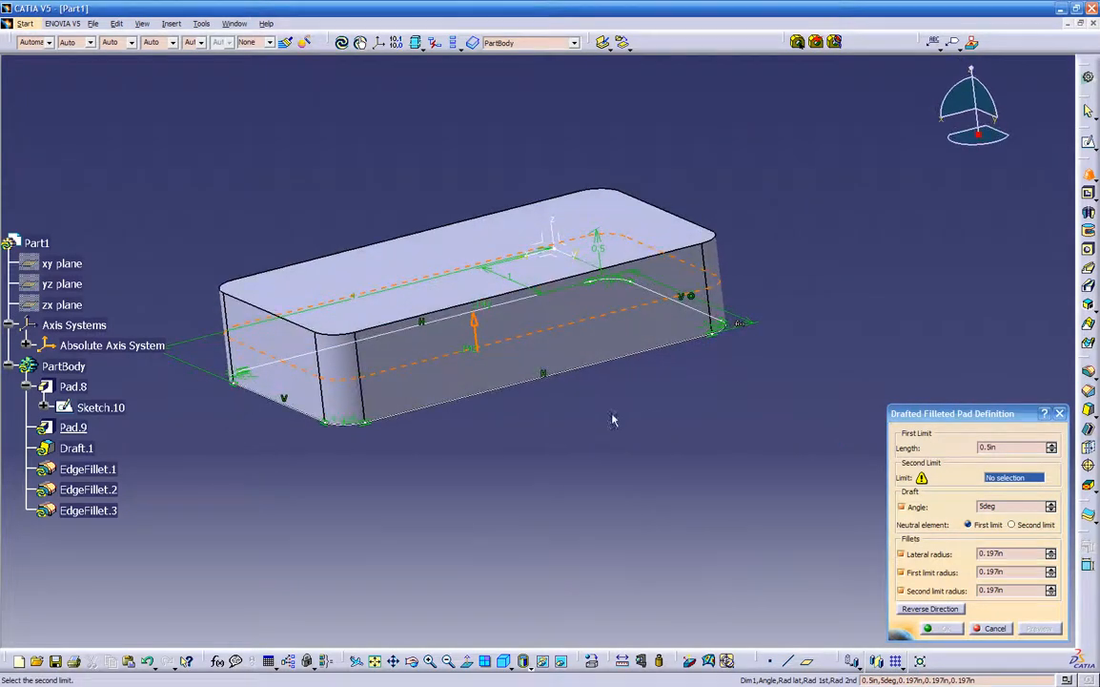
{"action": "left_click", "coordinate": [618, 215]}
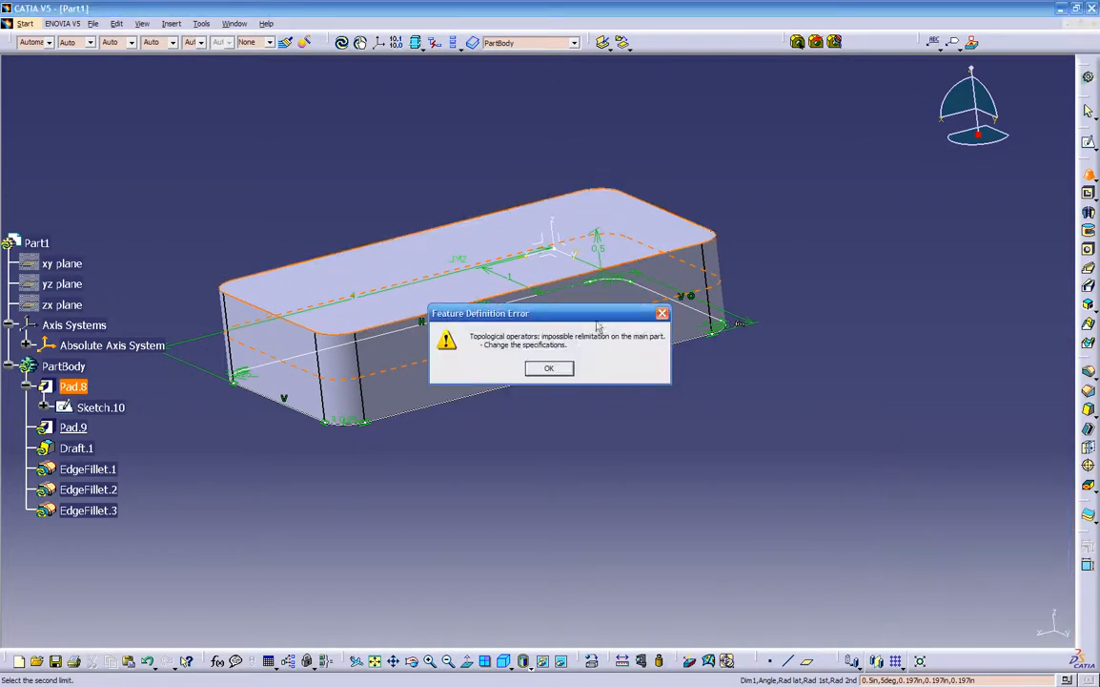
{"action": "left_click", "coordinate": [550, 369]}
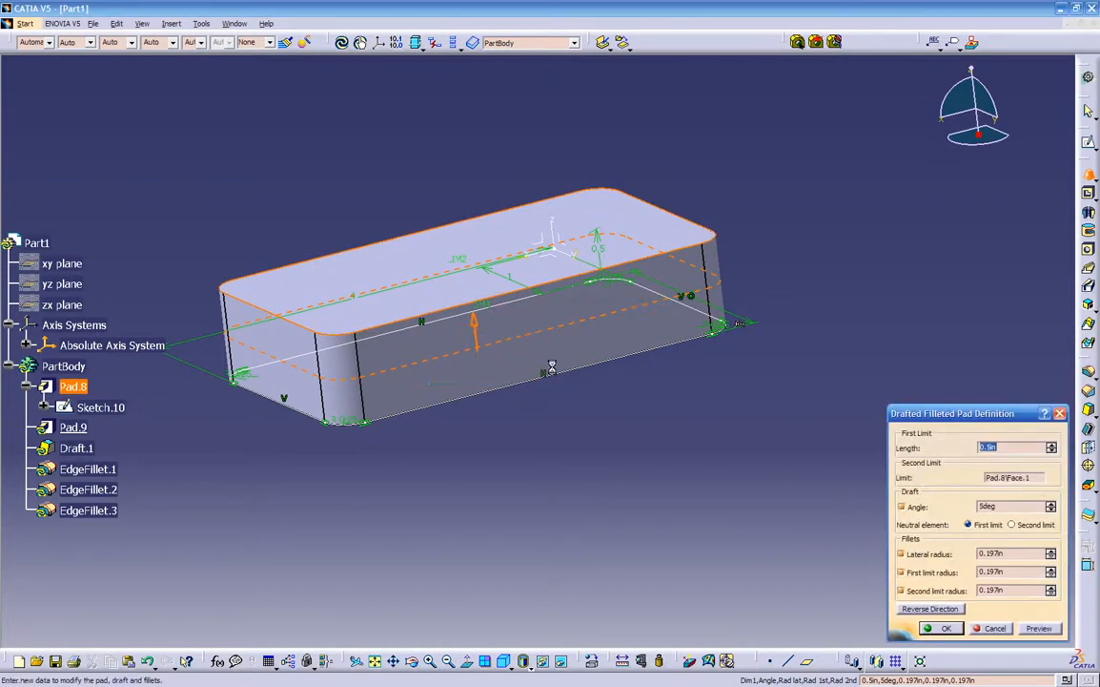
{"action": "left_click", "coordinate": [476, 327]}
{"action": "middle_click_drag", "start_coordinate": [513, 415], "coordinate": [611, 473]}
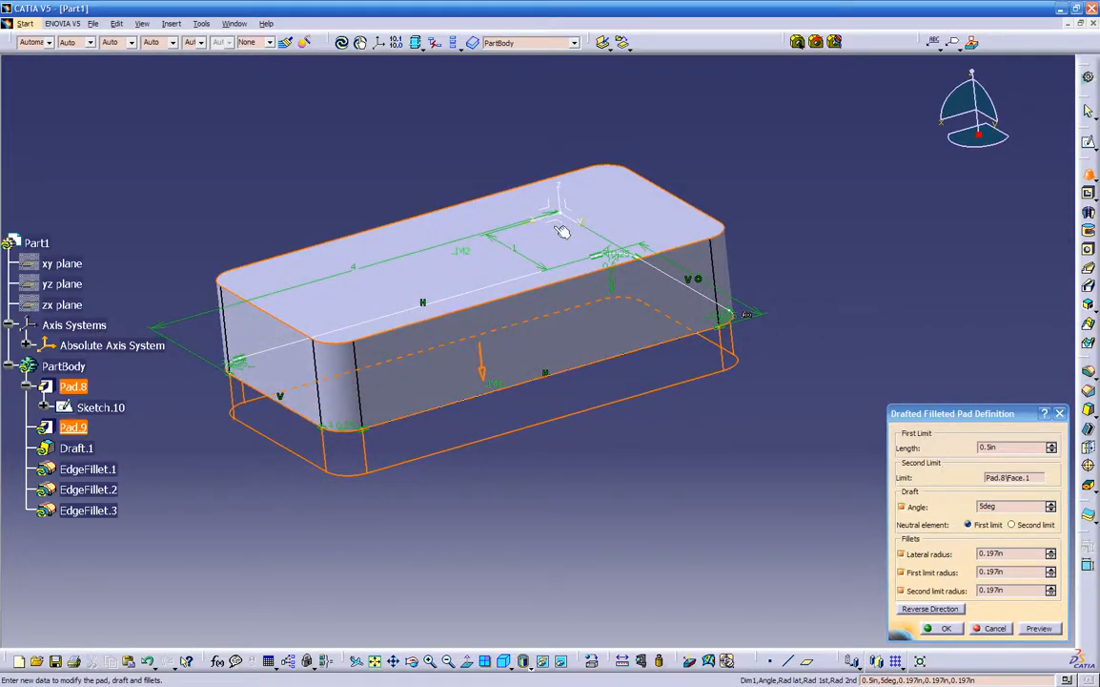
{"action": "middle_click_drag", "start_coordinate": [562, 239], "coordinate": [648, 515]}
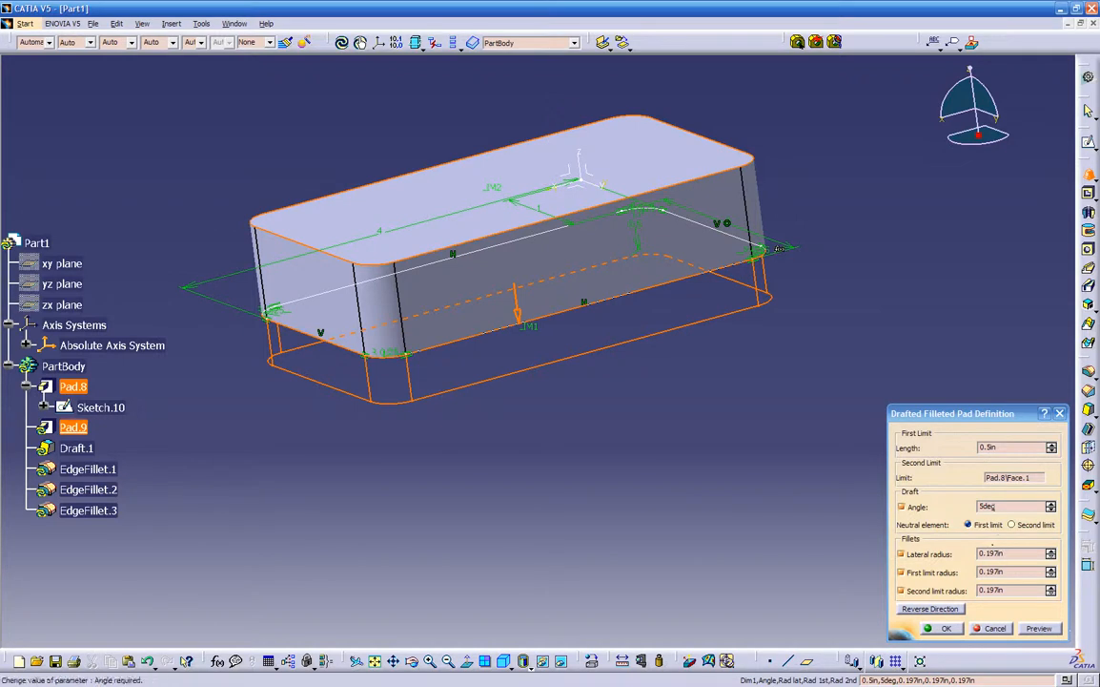
- Set the draft angle to 7 deg and preview the drafted filleted pad
{"action": "left_click_drag", "start_coordinate": [997, 506], "coordinate": [928, 506]}
{"action": "type", "text": "7"}
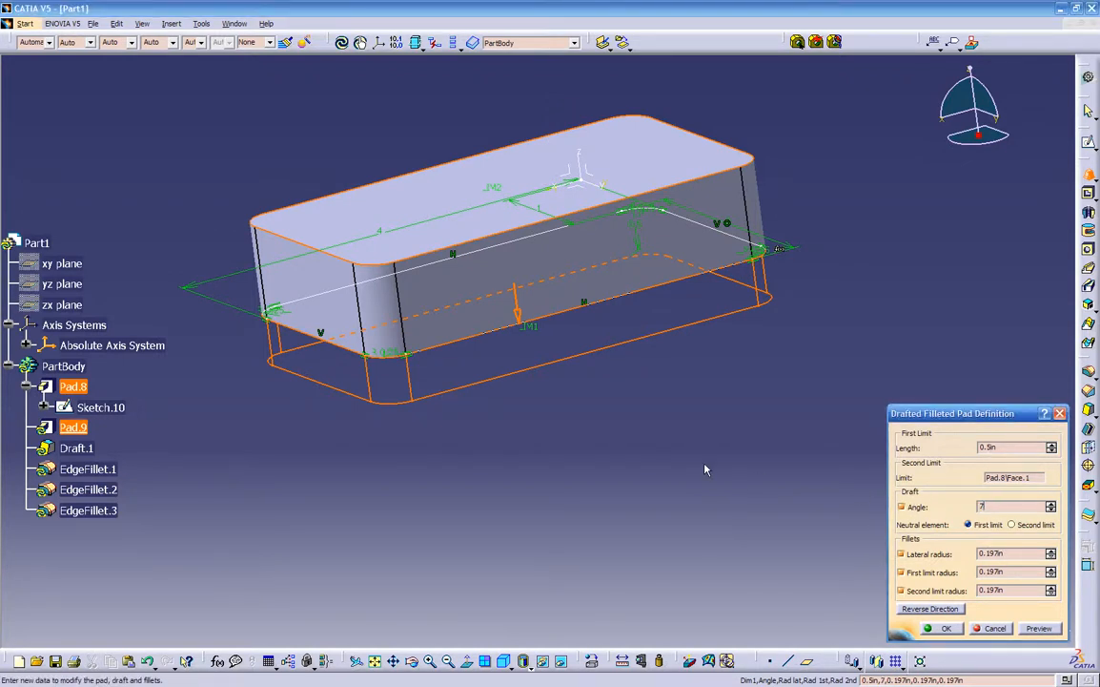
{"action": "key", "text": "Return"}
{"action": "left_click", "coordinate": [1039, 629]}
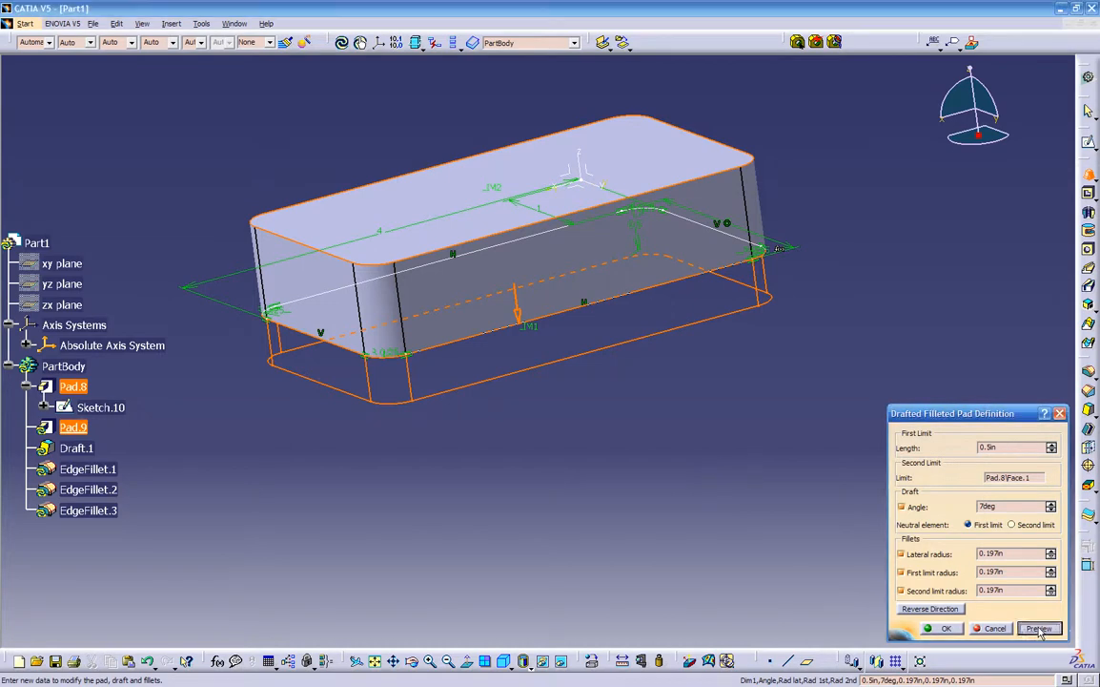
{"action": "middle_click_drag", "start_coordinate": [562, 443], "coordinate": [581, 379]}
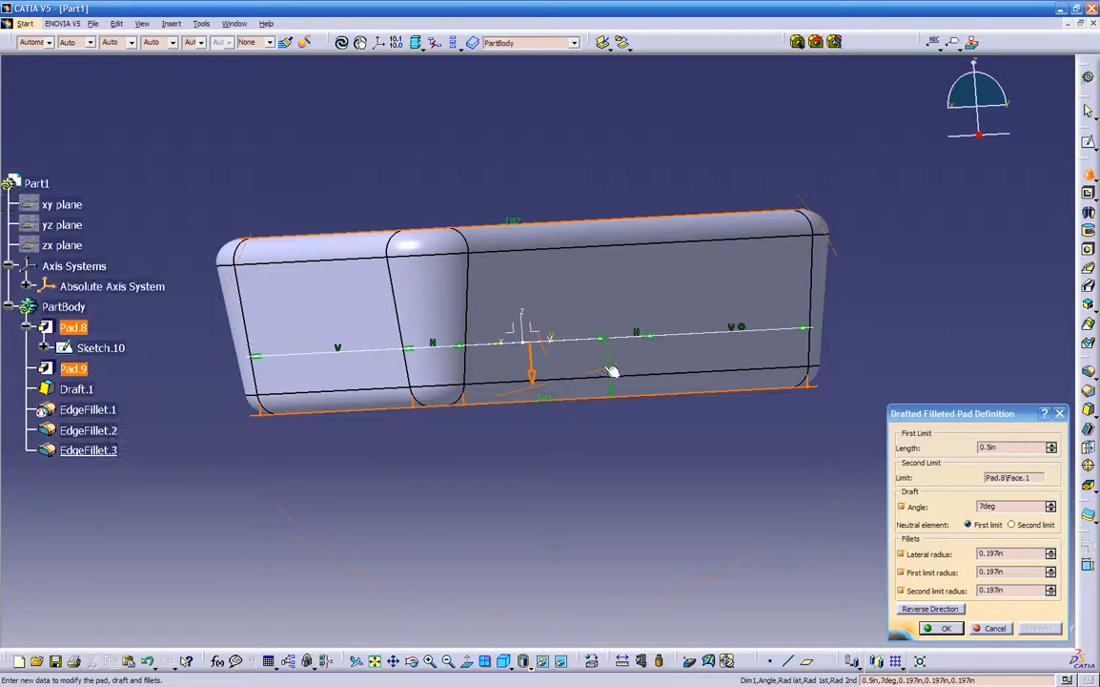
- Set the first limit length to 0.8 in through its dimension in the model and preview the result
{"action": "double_click", "coordinate": [611, 362]}
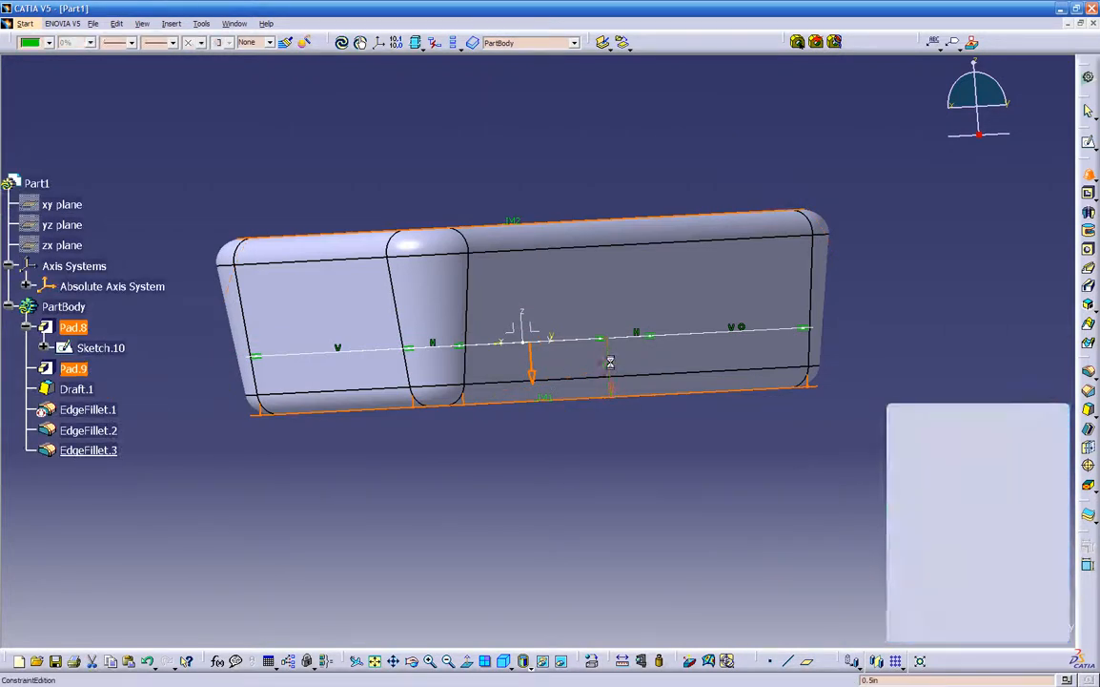
{"action": "type", "text": ".8"}
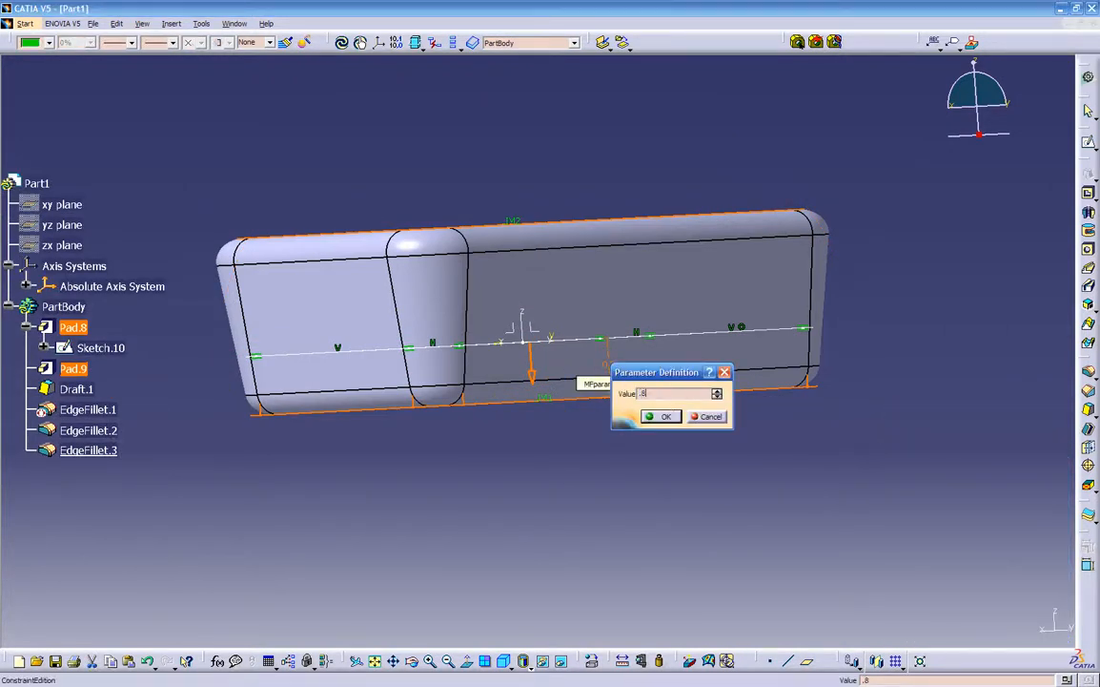
{"action": "left_click", "coordinate": [659, 416]}
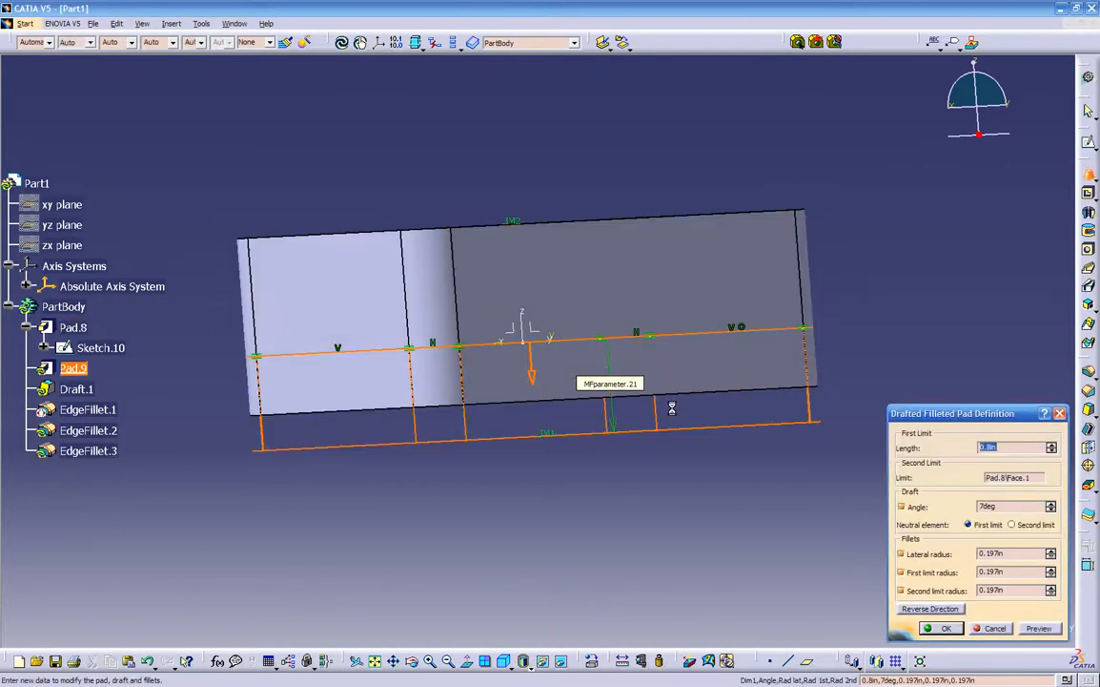
{"action": "left_click", "coordinate": [1056, 626]}
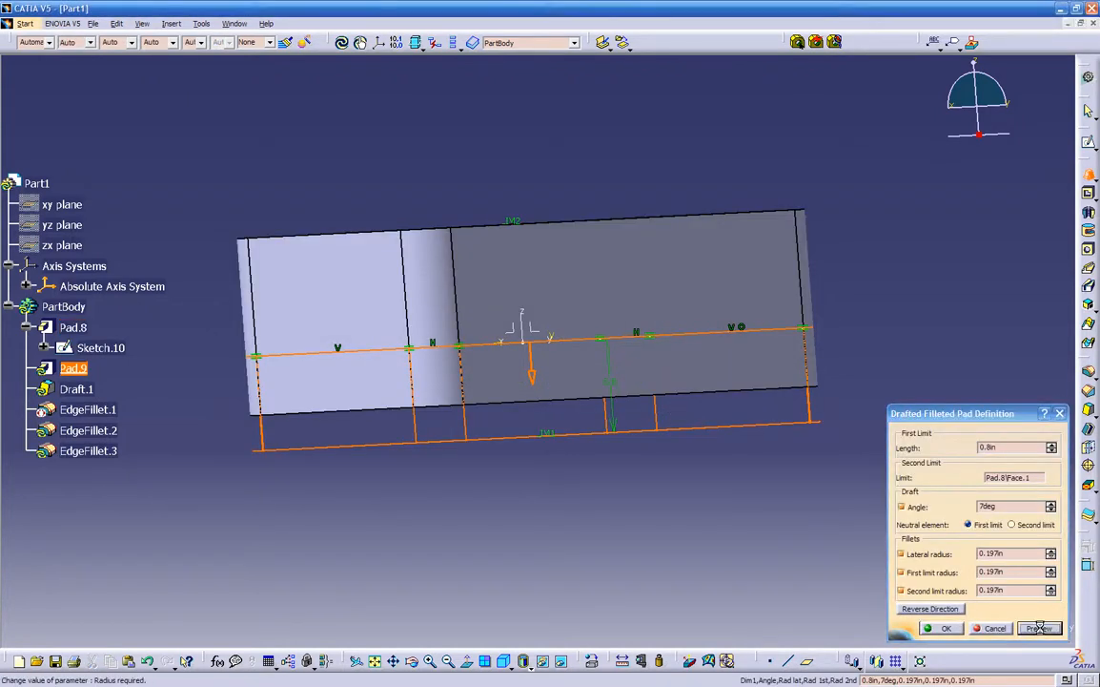
{"action": "middle_click_drag", "start_coordinate": [578, 442], "coordinate": [648, 483]}
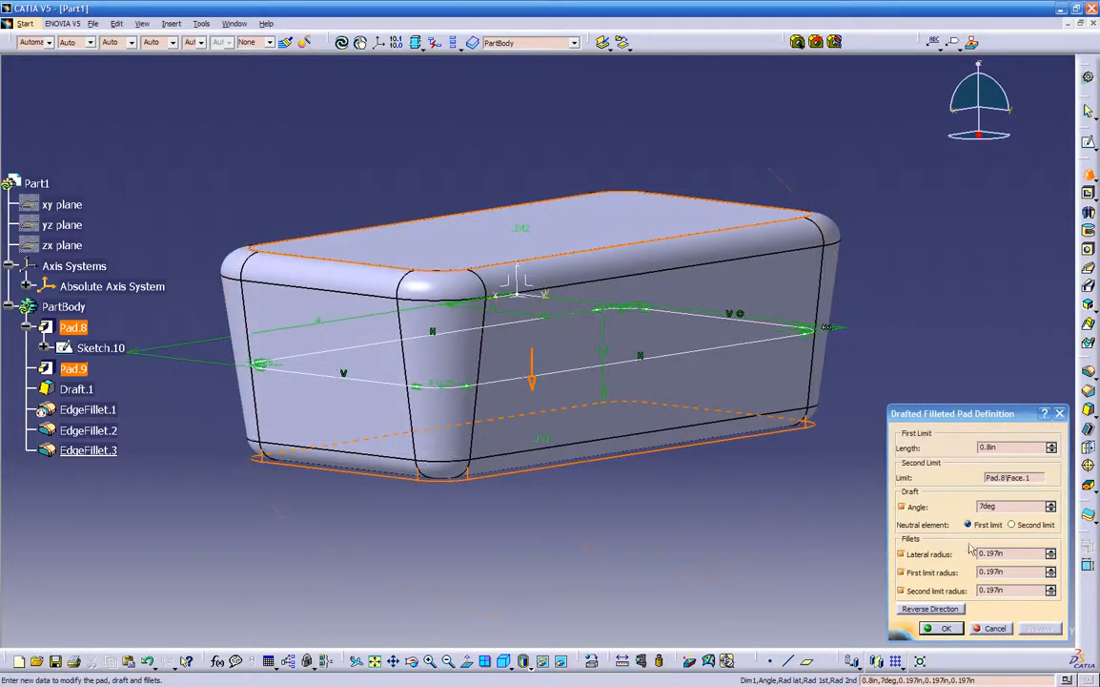
- Set the lateral radius to 0.2 in, first limit radius to 0.3 in and second limit radius to 0.05 in, and create the drafted filleted pad
{"action": "double_click", "coordinate": [992, 553]}
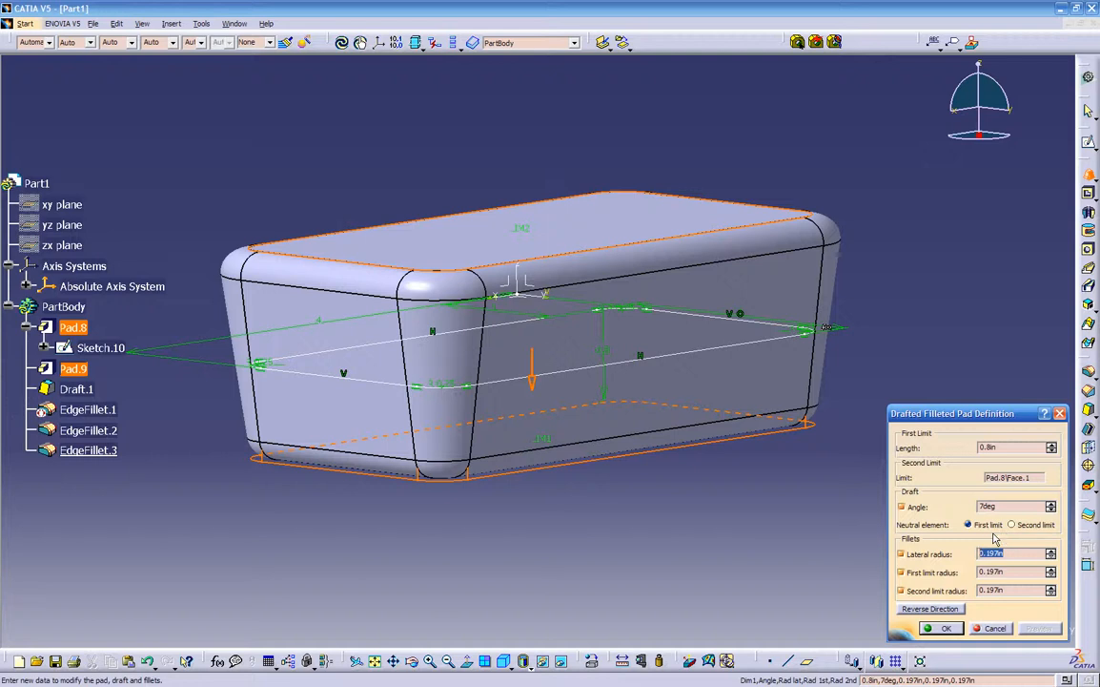
{"action": "type", "text": "0.2"}
{"action": "key", "text": "Tab"}
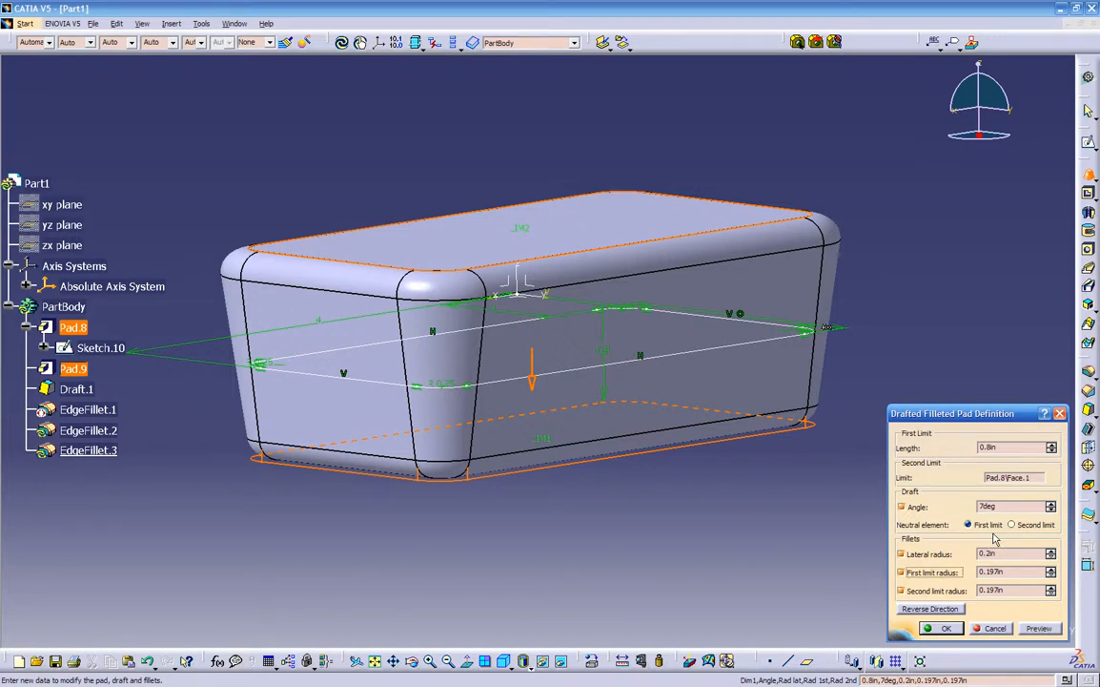
{"action": "type", "text": "0.3"}
{"action": "key", "text": "Tab"}
{"action": "type", "text": "."}
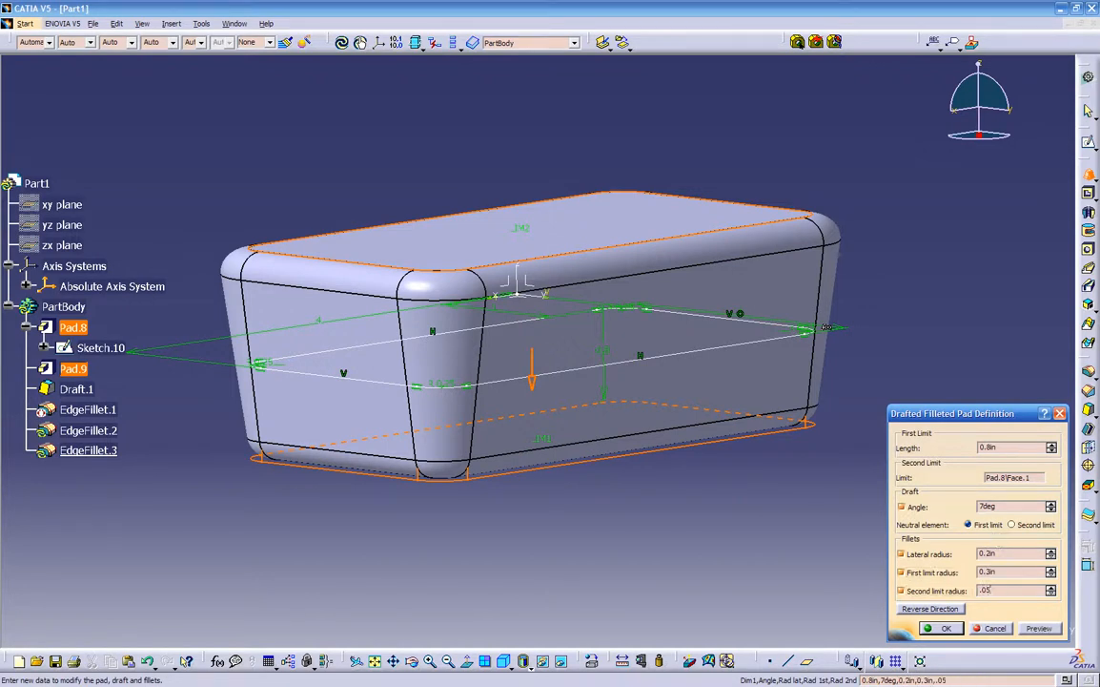
{"action": "type", "text": "05"}
{"action": "left_click", "coordinate": [1038, 630]}
{"action": "left_click", "coordinate": [958, 630]}
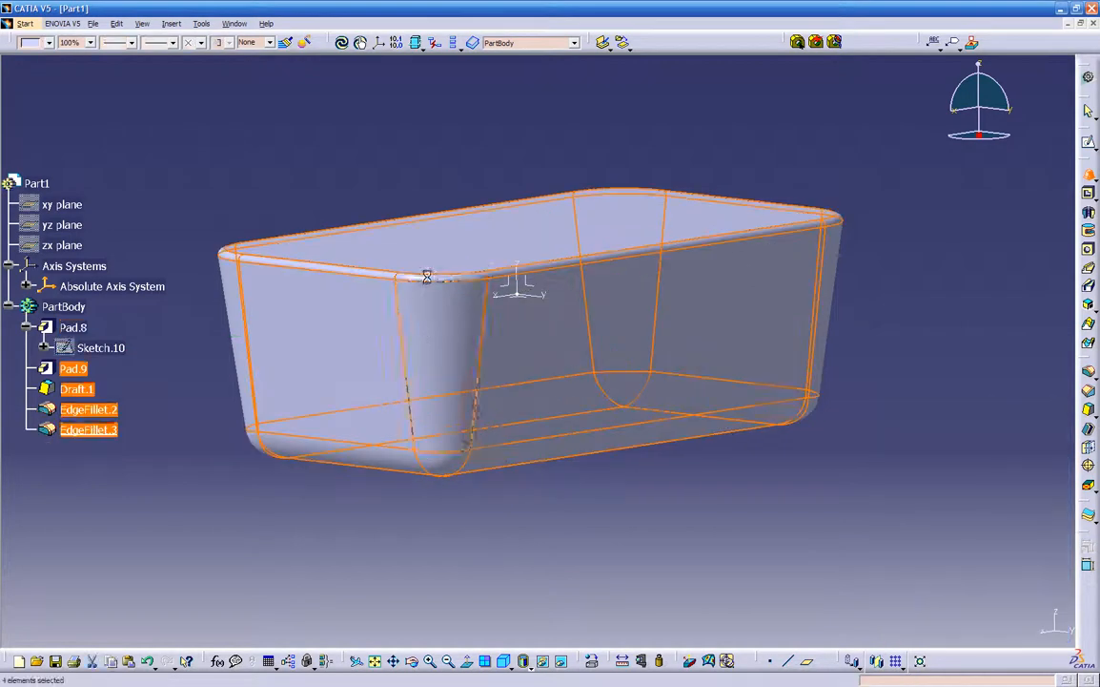
{"action": "left_click", "coordinate": [530, 487]}
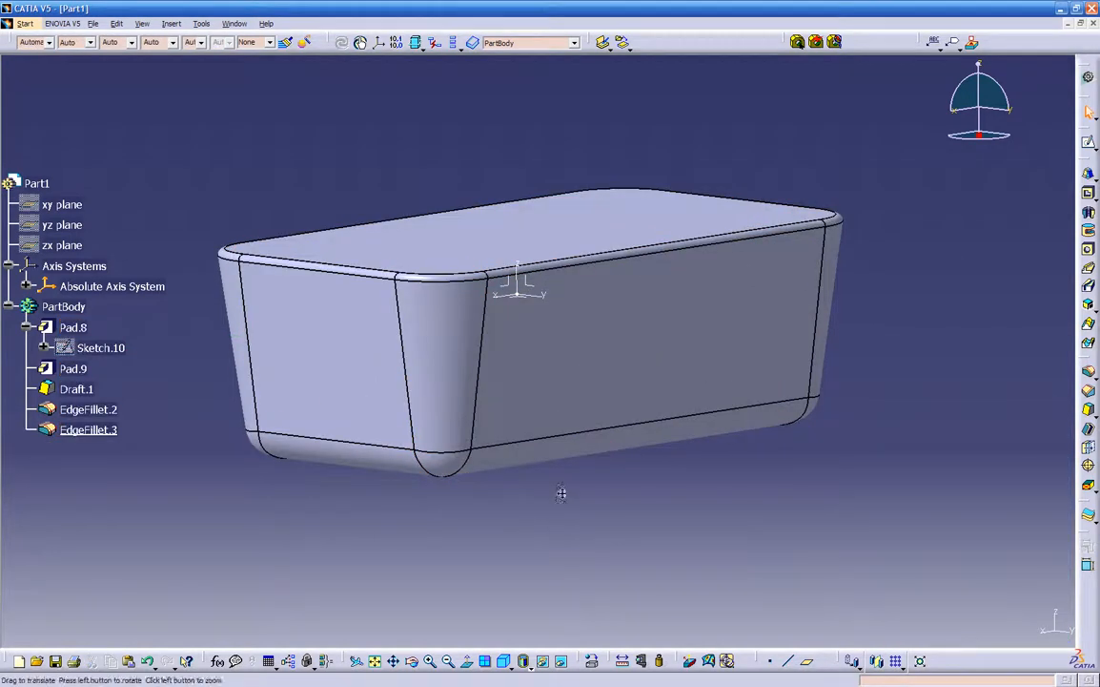
- Edit the draft feature on the pad's side faces and set its angle to 15 deg
{"action": "middle_click_drag", "start_coordinate": [560, 492], "coordinate": [579, 469]}
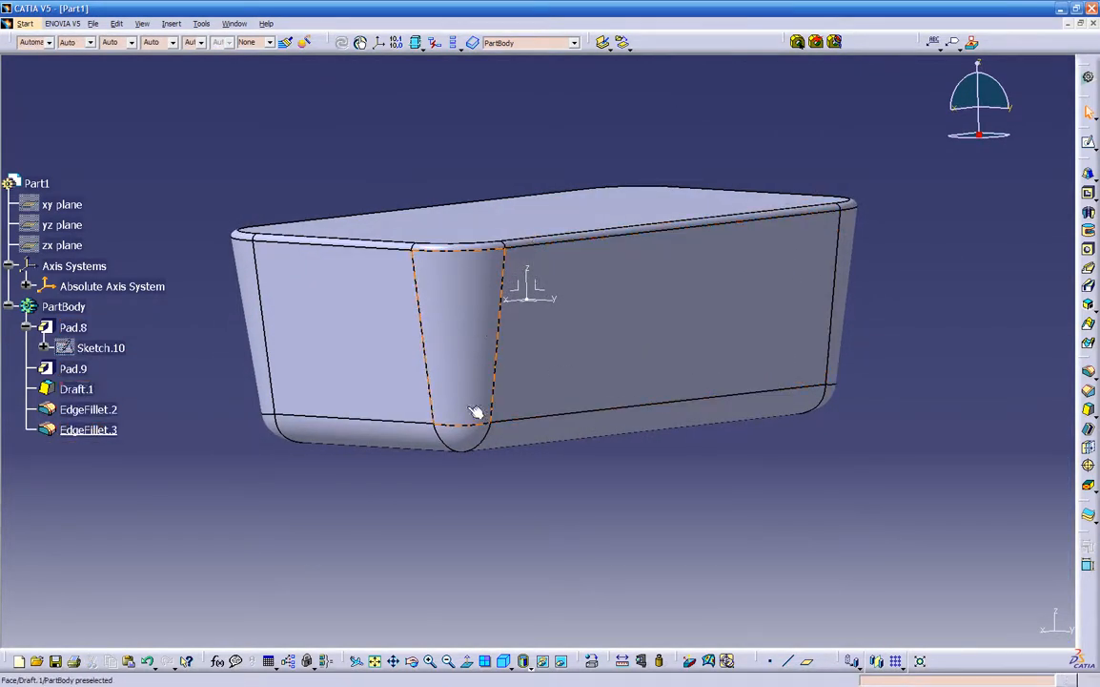
{"action": "middle_click_drag", "start_coordinate": [466, 446], "coordinate": [619, 245]}
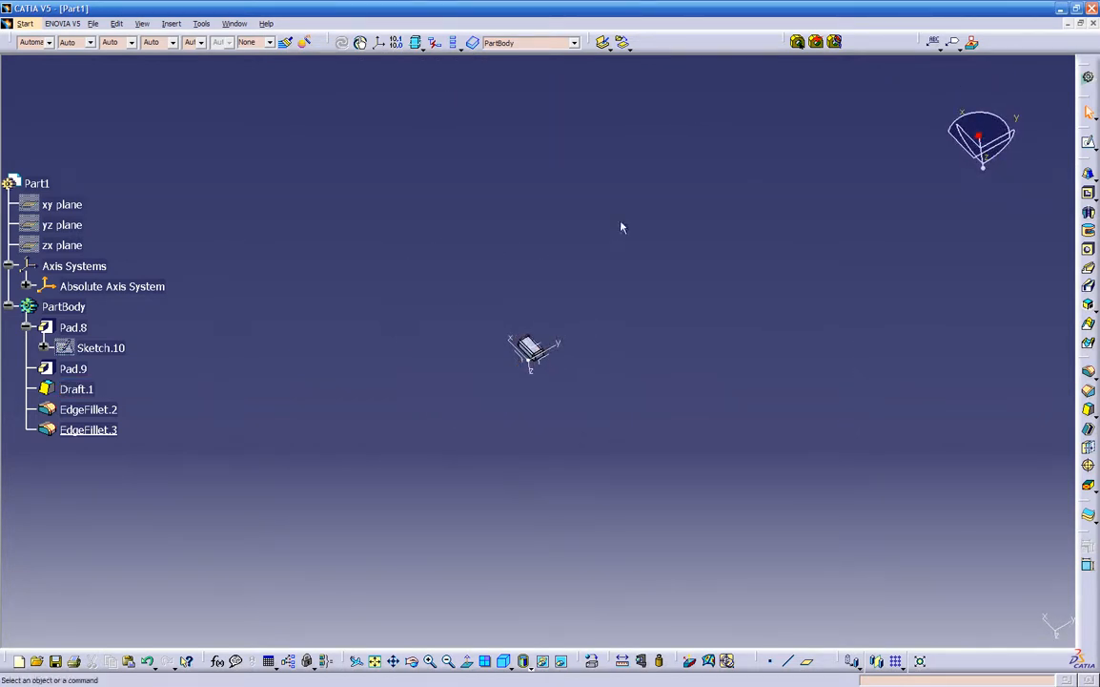
{"action": "middle_click_drag", "start_coordinate": [596, 372], "coordinate": [773, 445]}
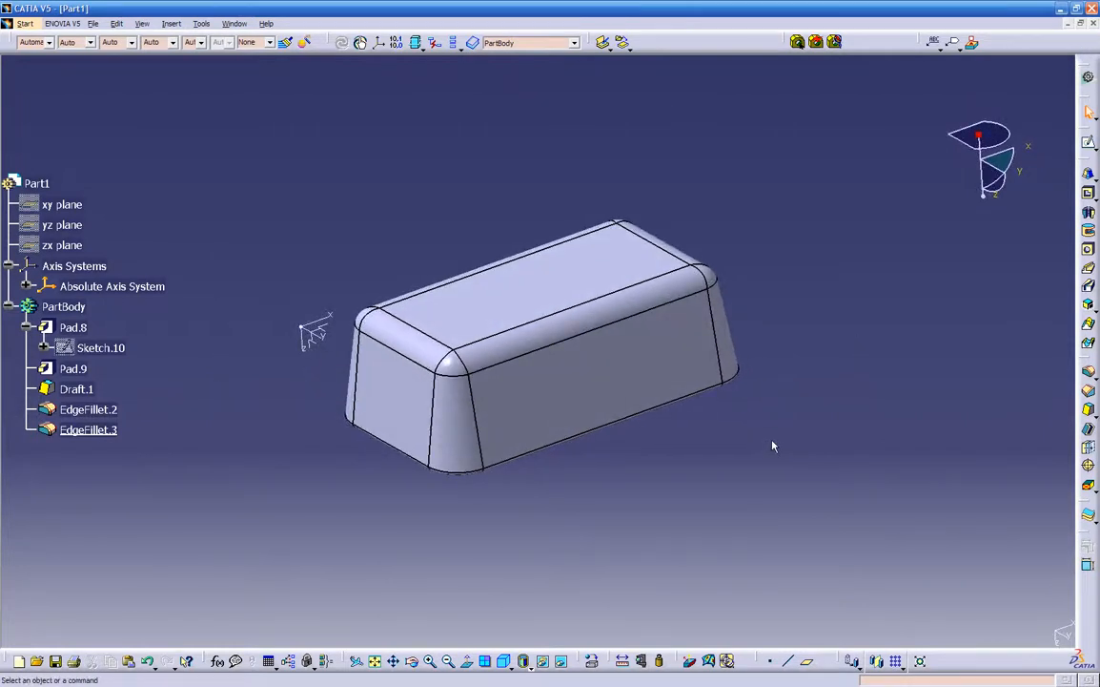
{"action": "double_click", "coordinate": [636, 397]}
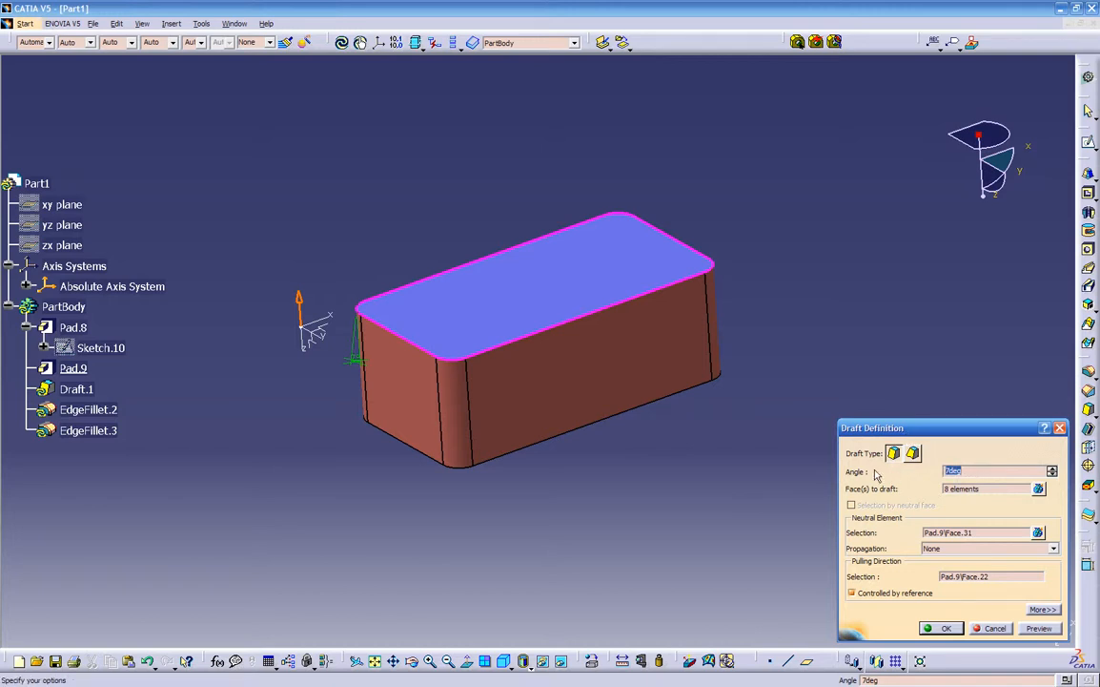
{"action": "type", "text": "15"}
{"action": "left_click", "coordinate": [1036, 629]}
{"action": "left_click", "coordinate": [1037, 629]}
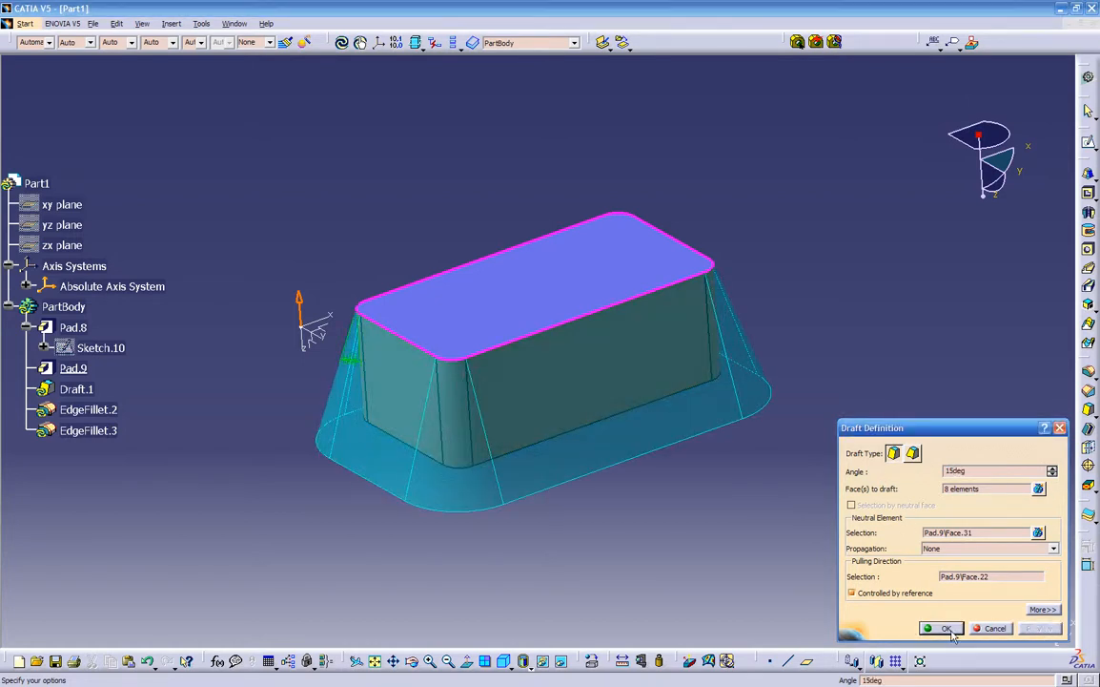
{"action": "left_click", "coordinate": [948, 629]}
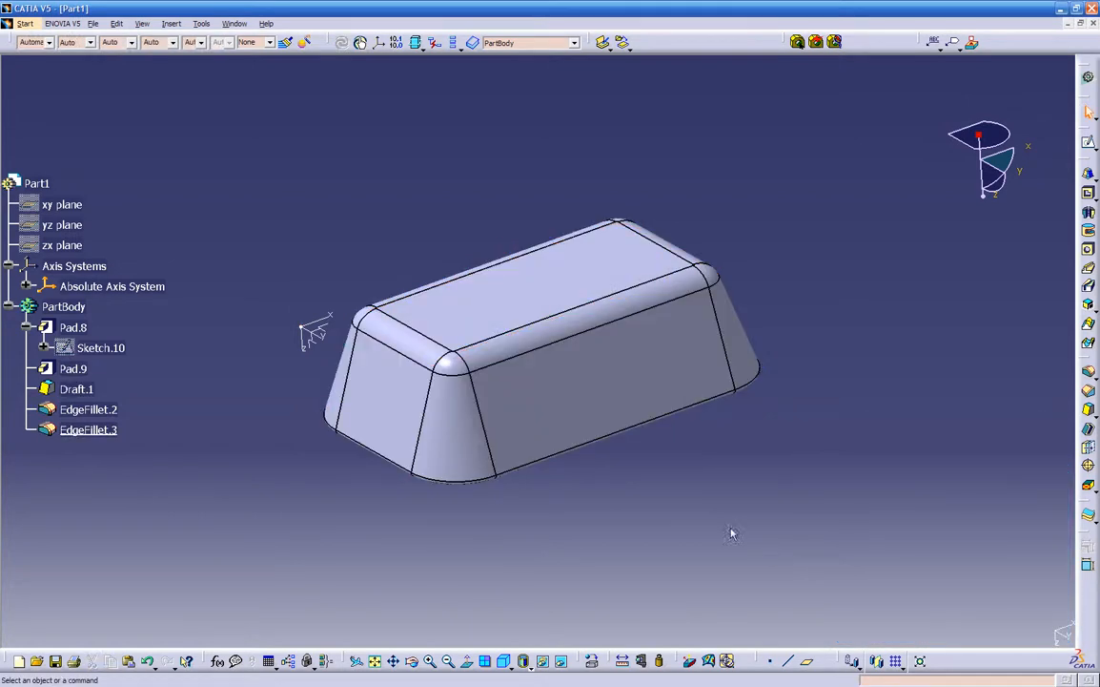
- Edit EdgeFillet.2 around the smaller end face, set its radius to 0.5 in and preview it
{"action": "middle_click_drag", "start_coordinate": [618, 505], "coordinate": [609, 429]}
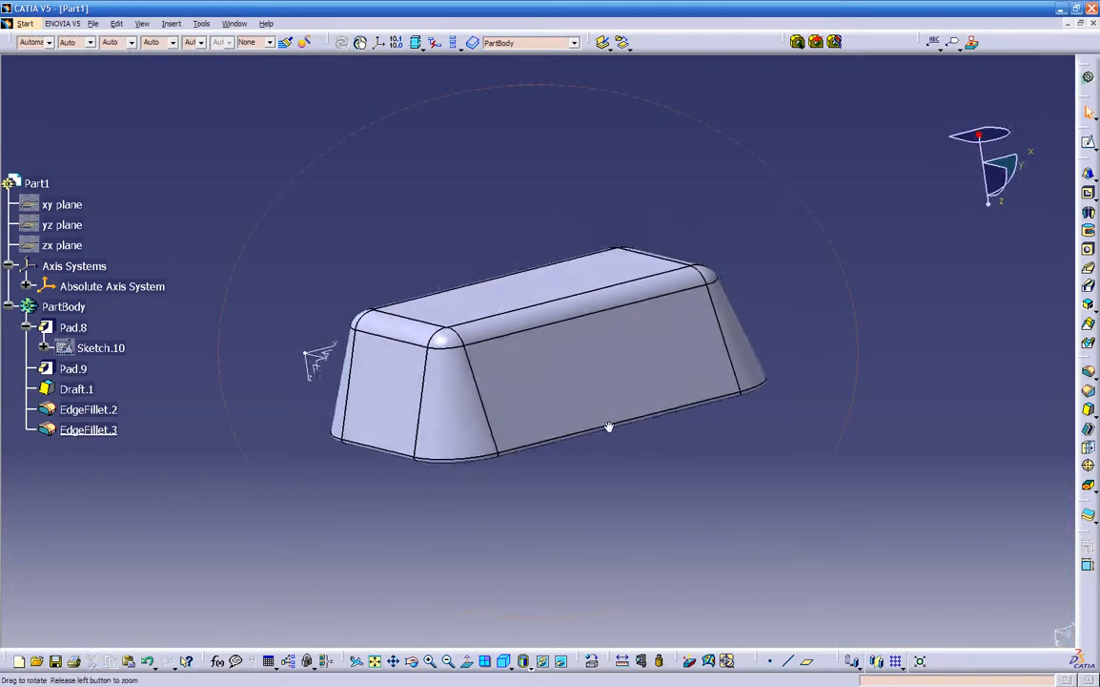
{"action": "double_click", "coordinate": [100, 412]}
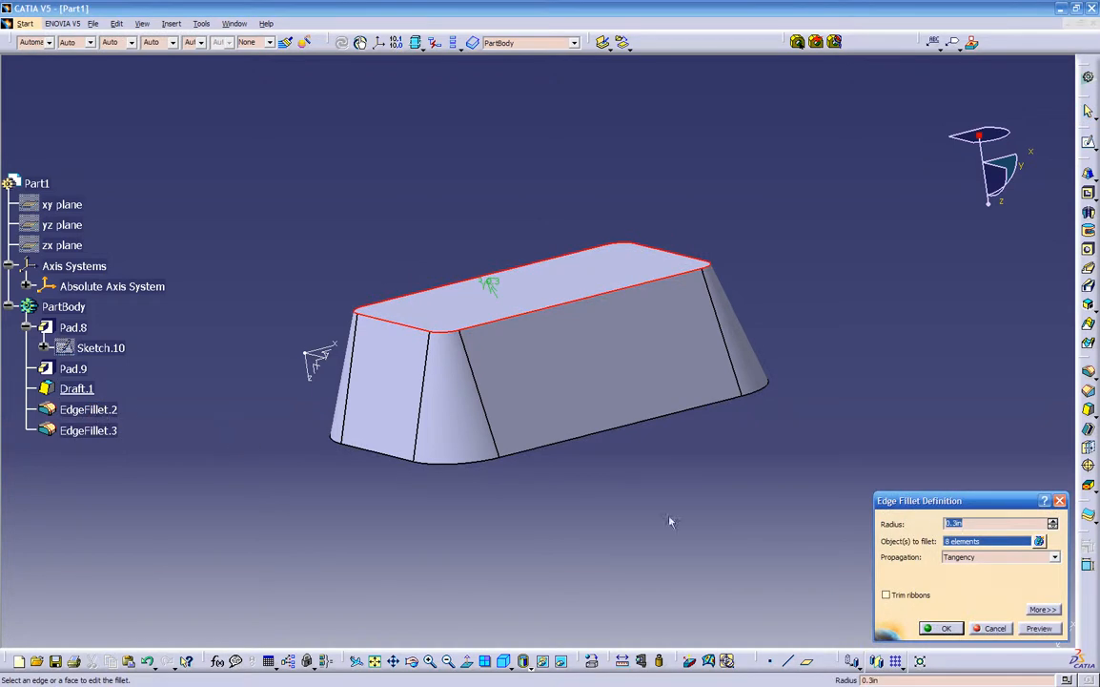
{"action": "type", "text": ".5"}
{"action": "left_click", "coordinate": [1036, 629]}
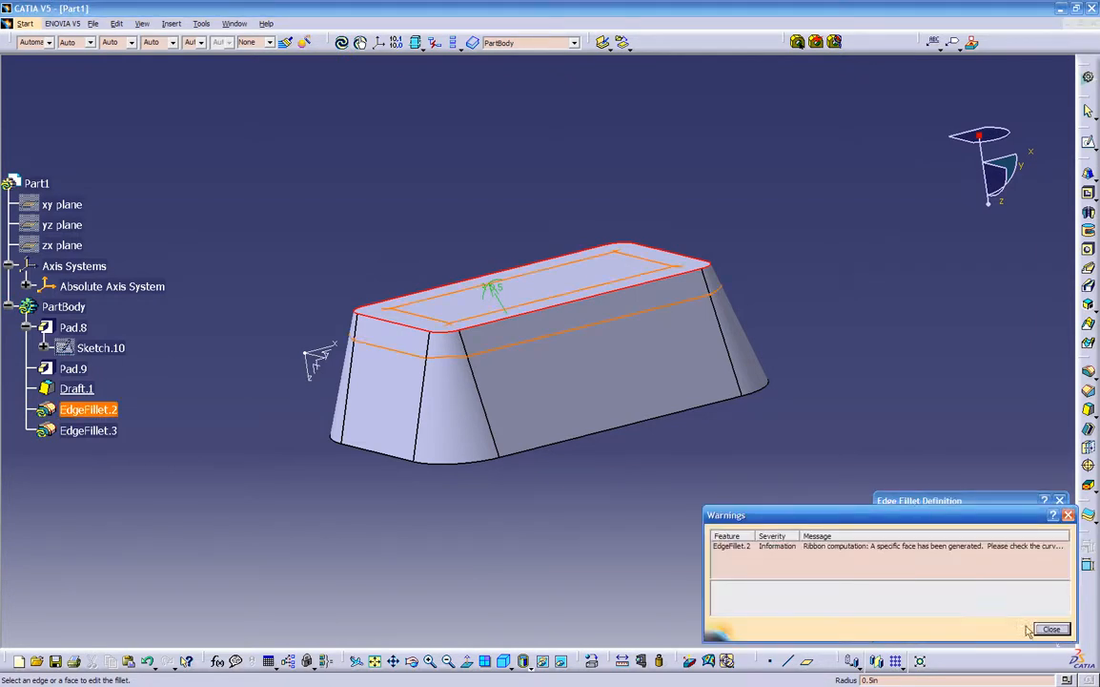
{"action": "left_click", "coordinate": [1050, 629]}
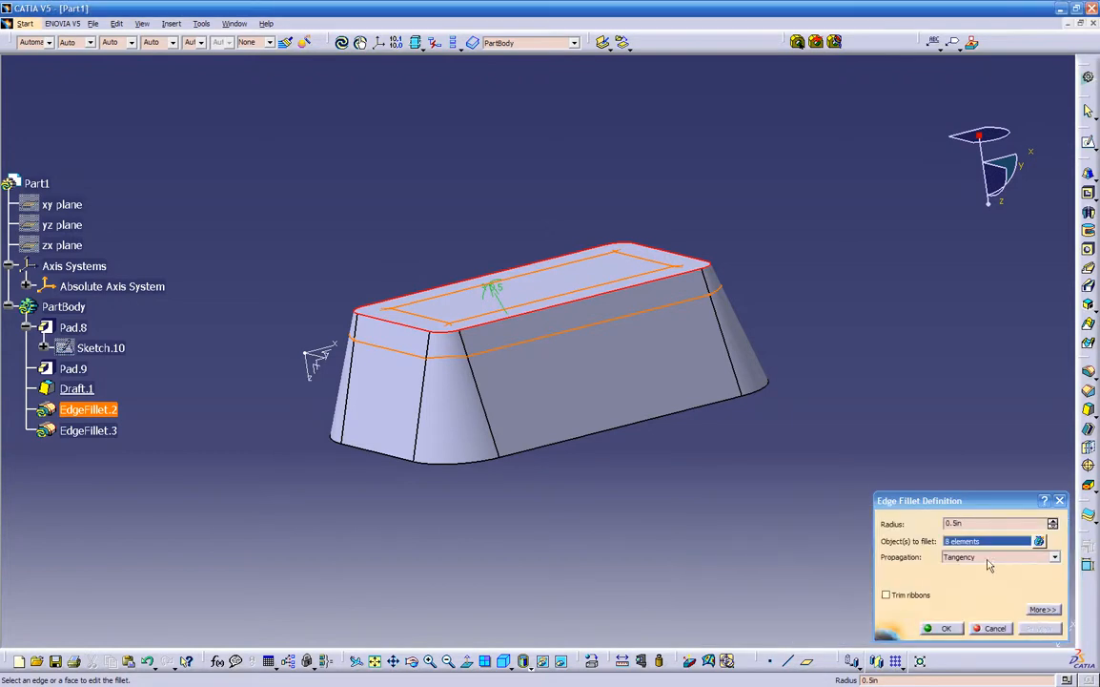
- Set the EdgeFillet.2 radius to 0.35 in and apply the change
{"action": "type", "text": "."}
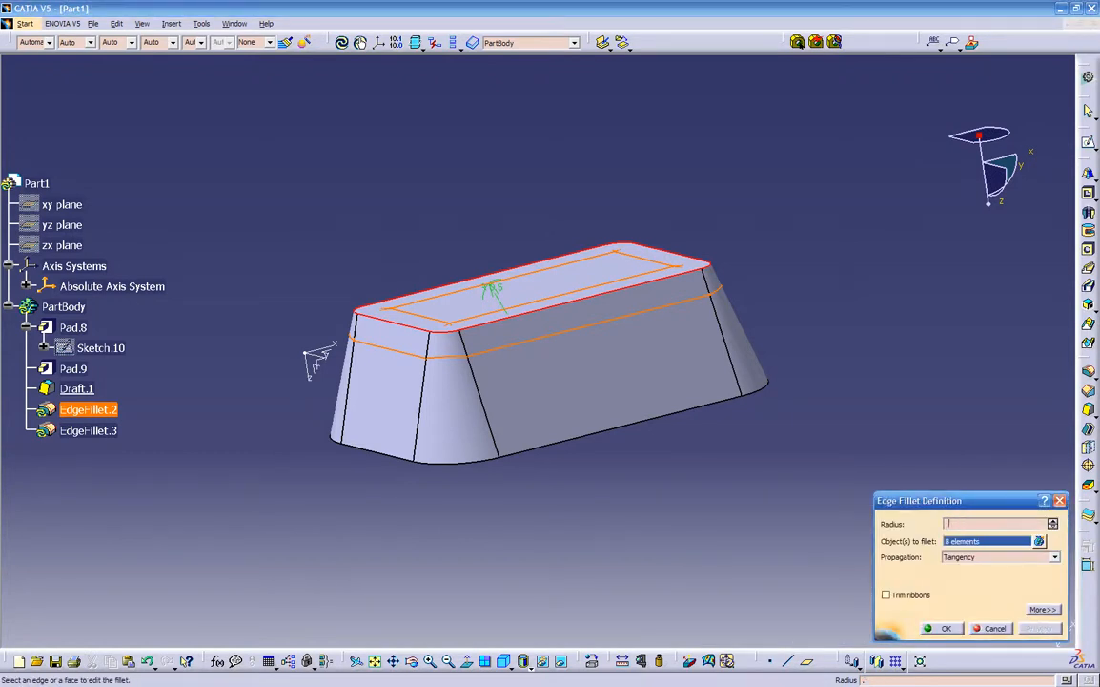
{"action": "type", "text": "35"}
{"action": "left_click", "coordinate": [940, 628]}
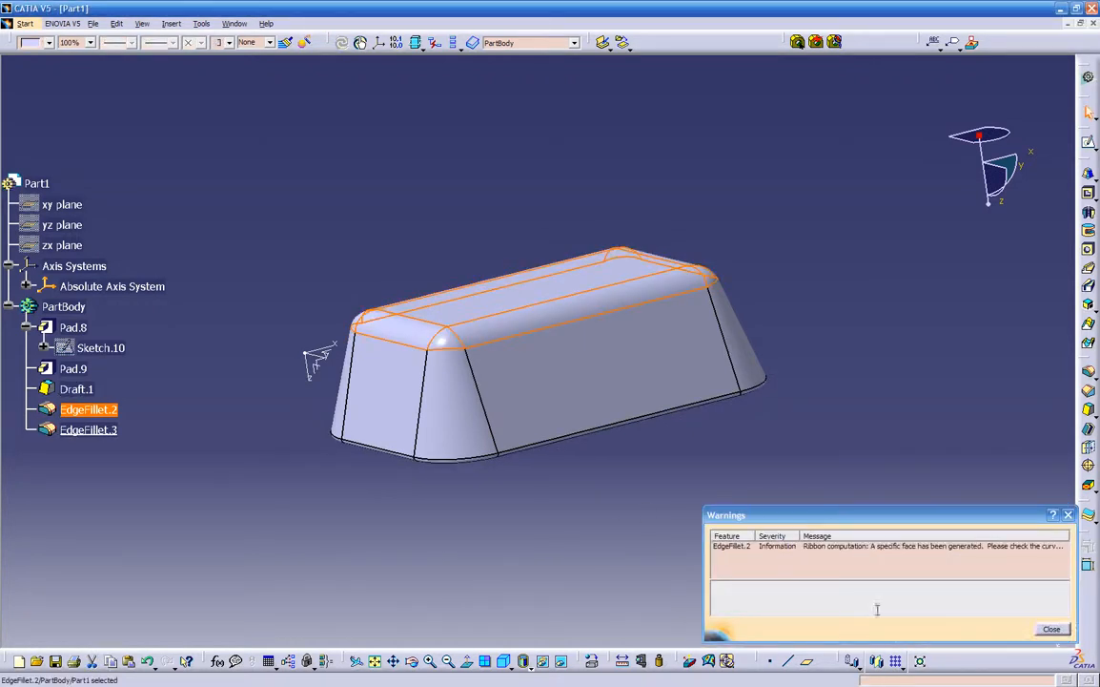
{"action": "left_click", "coordinate": [1048, 628]}
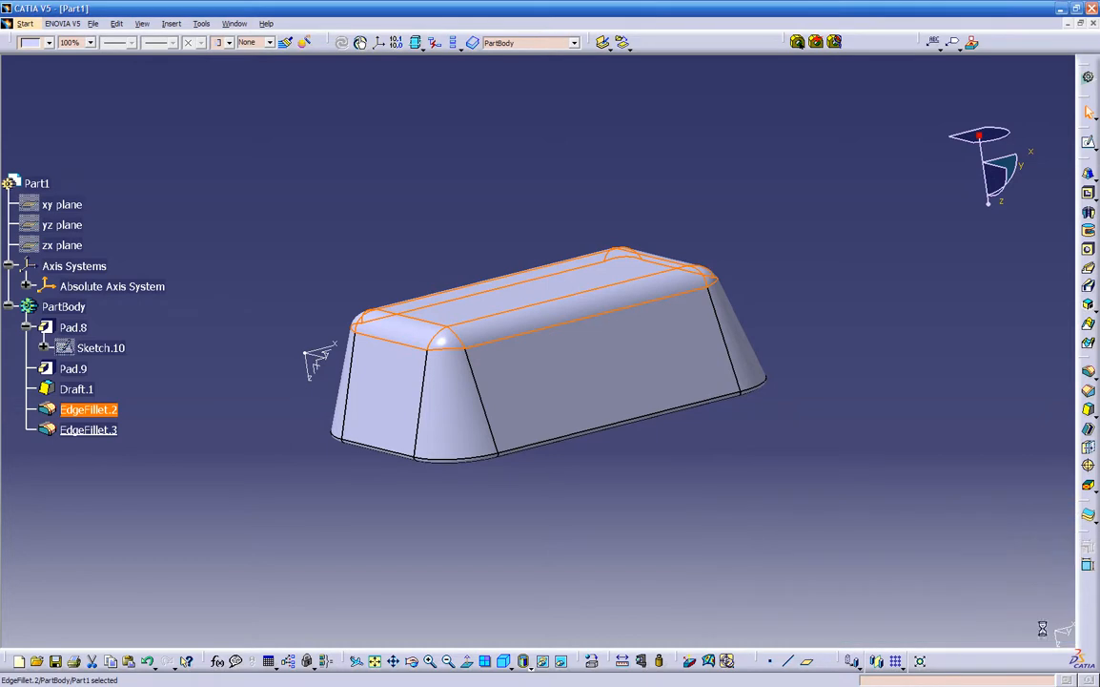
- Reopen EdgeFillet.2 around the smaller end face and set its radius to 0.3 in
{"action": "double_click", "coordinate": [502, 327]}
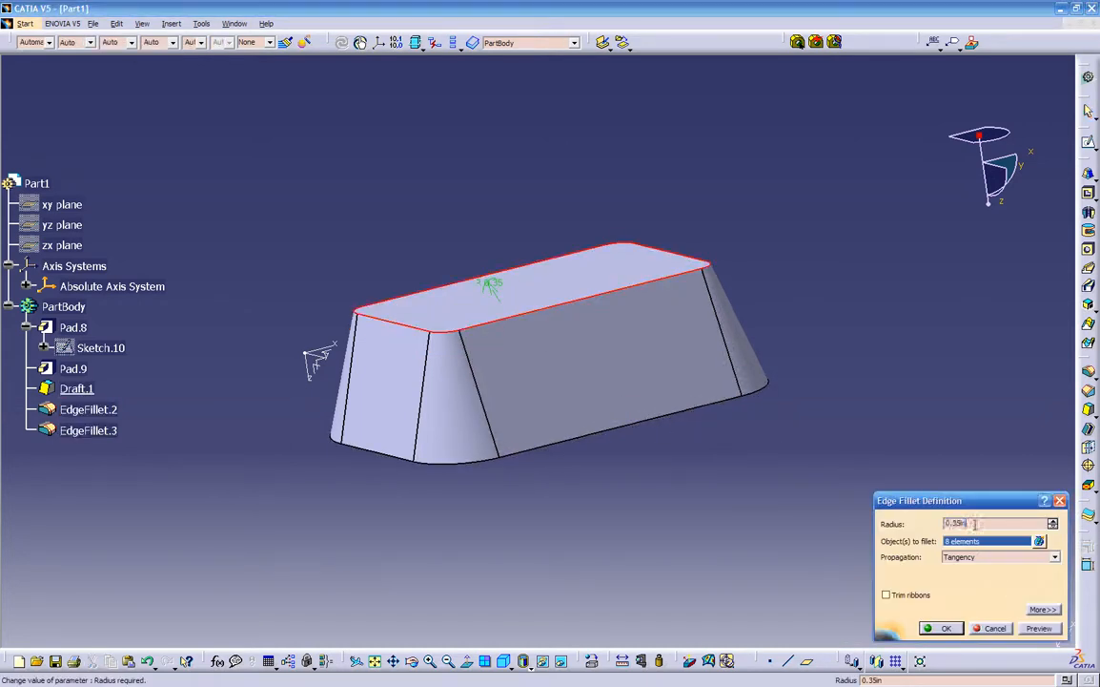
{"action": "type", "text": ".3"}
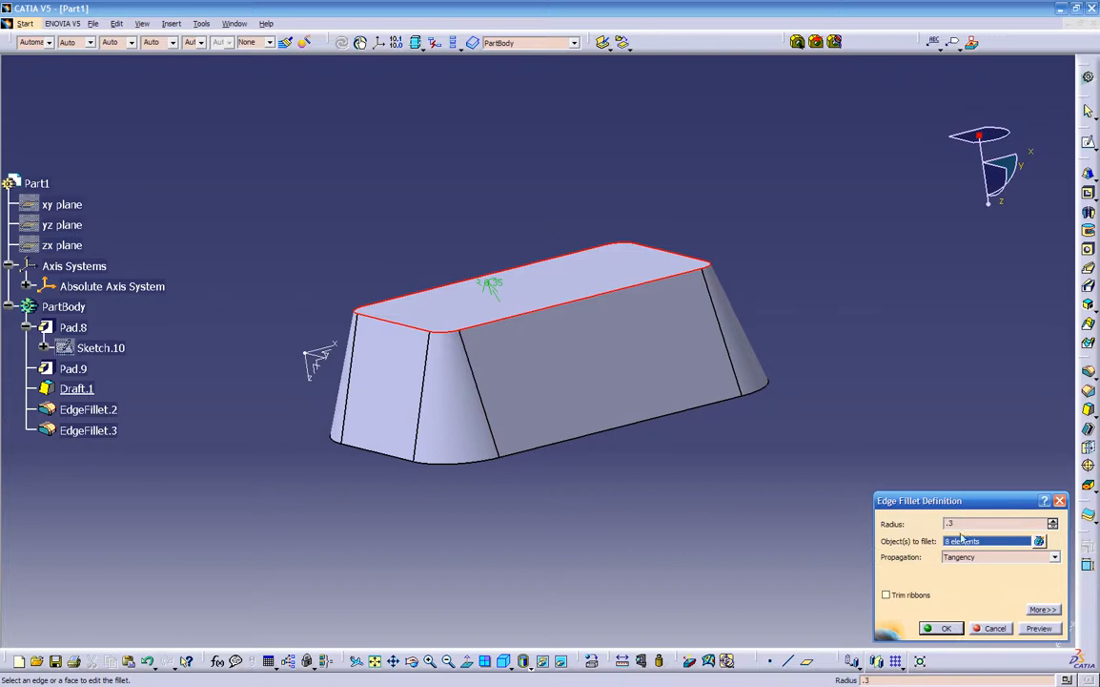
- Set the radius of the fillet around the part's top edges to 0.25 in
{"action": "key", "text": "BackSpace"}
{"action": "type", "text": "25"}
{"action": "left_click", "coordinate": [1032, 629]}
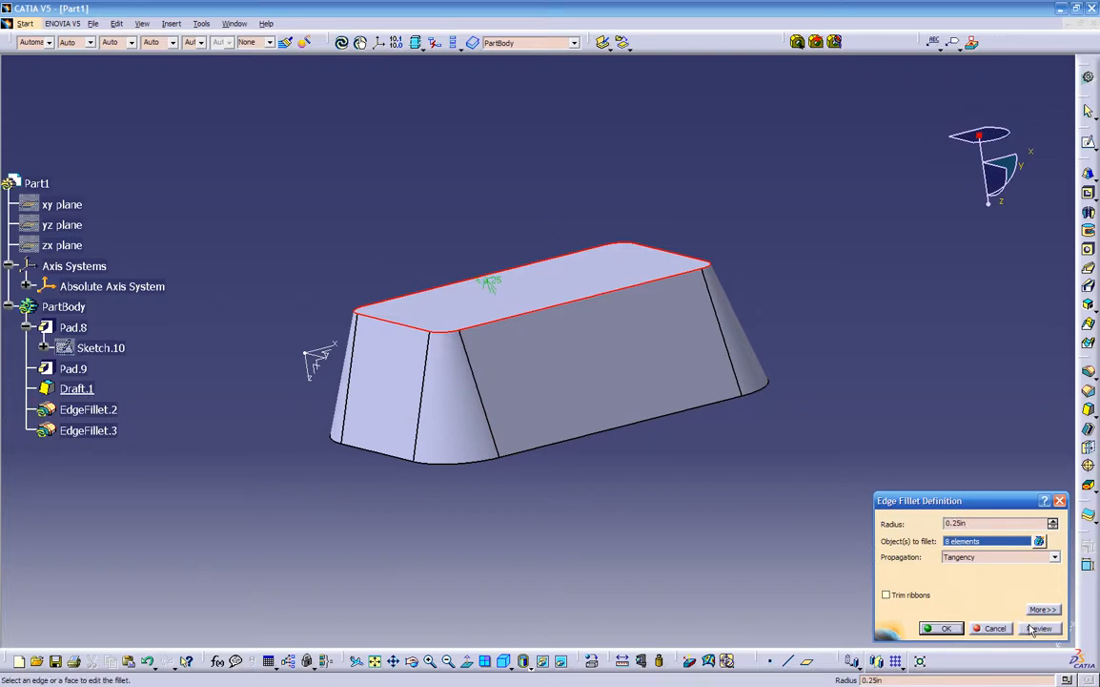
{"action": "left_click", "coordinate": [942, 629]}
- Edit the fillet around the part's bottom edges and set its radius to 0.5 in
{"action": "middle_click_drag", "start_coordinate": [732, 526], "coordinate": [725, 416]}
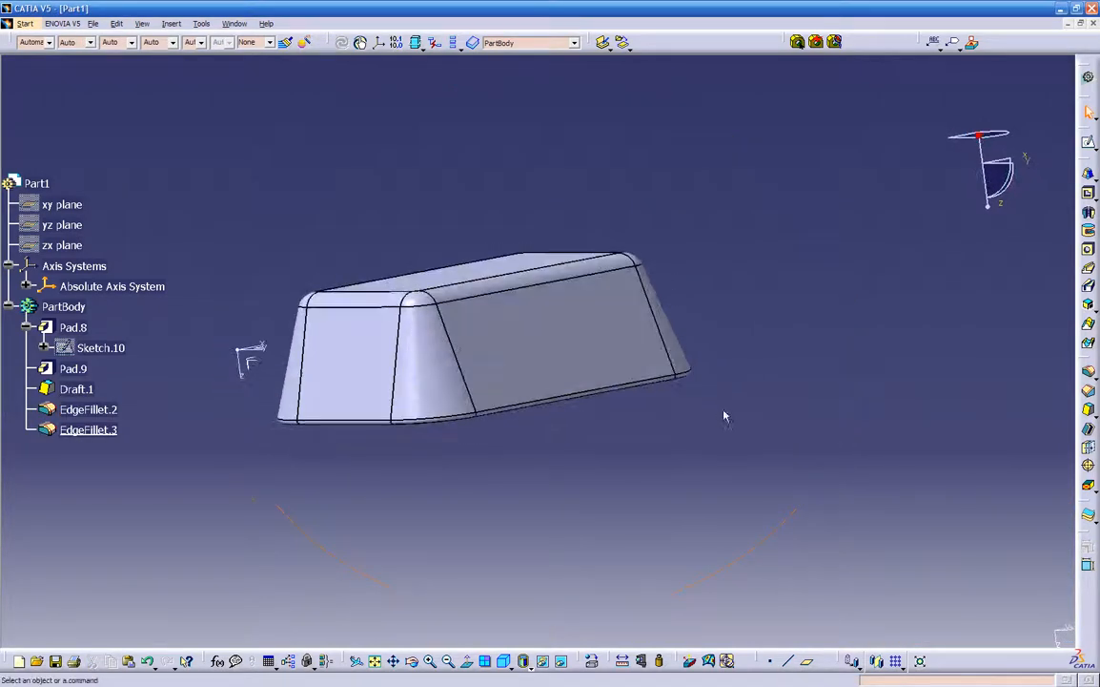
{"action": "middle_click_drag", "start_coordinate": [504, 410], "coordinate": [602, 257]}
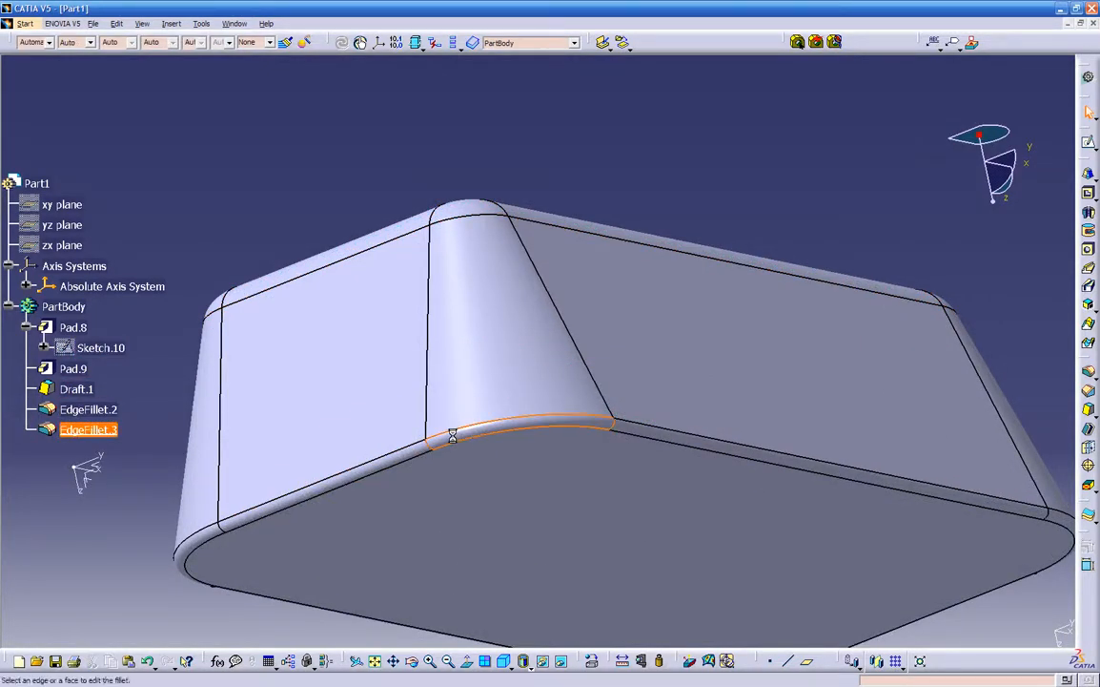
{"action": "double_click", "coordinate": [460, 440]}
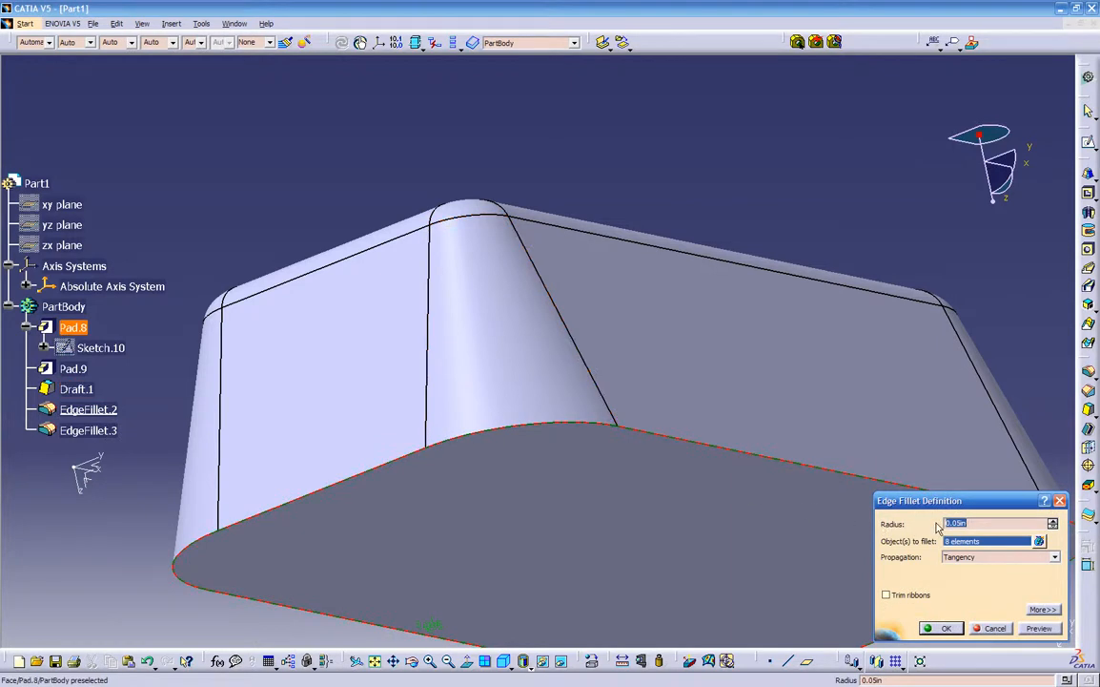
{"action": "type", "text": ".5"}
{"action": "left_click", "coordinate": [1038, 629]}
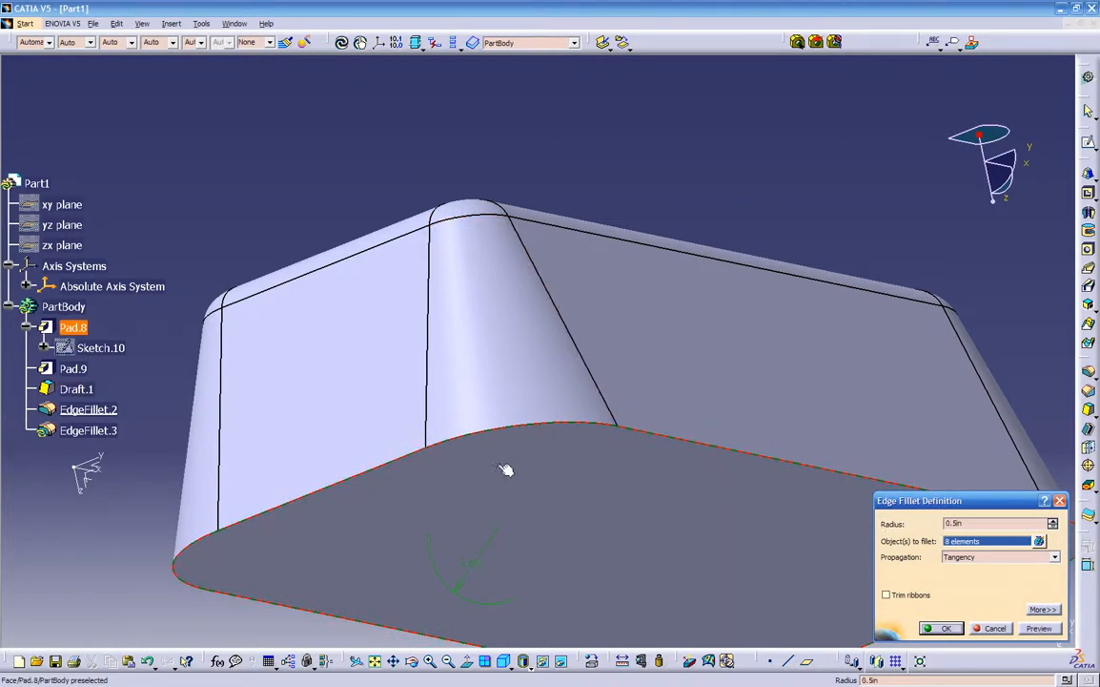
{"action": "left_click", "coordinate": [944, 629]}
{"action": "middle_click_drag", "start_coordinate": [622, 368], "coordinate": [609, 517]}
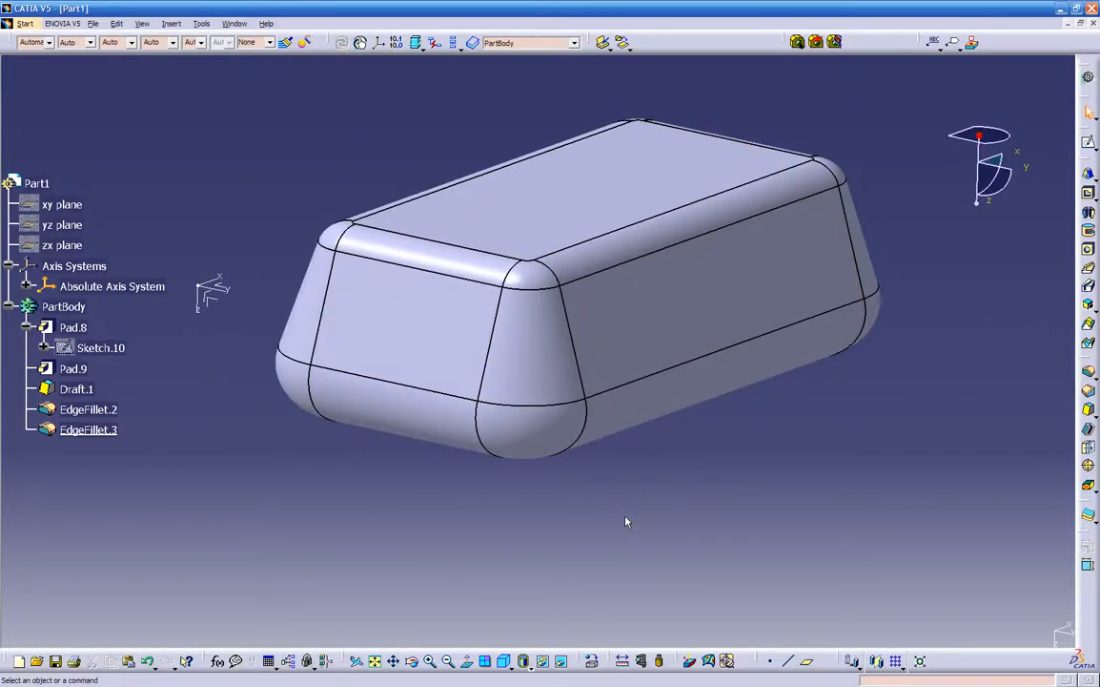
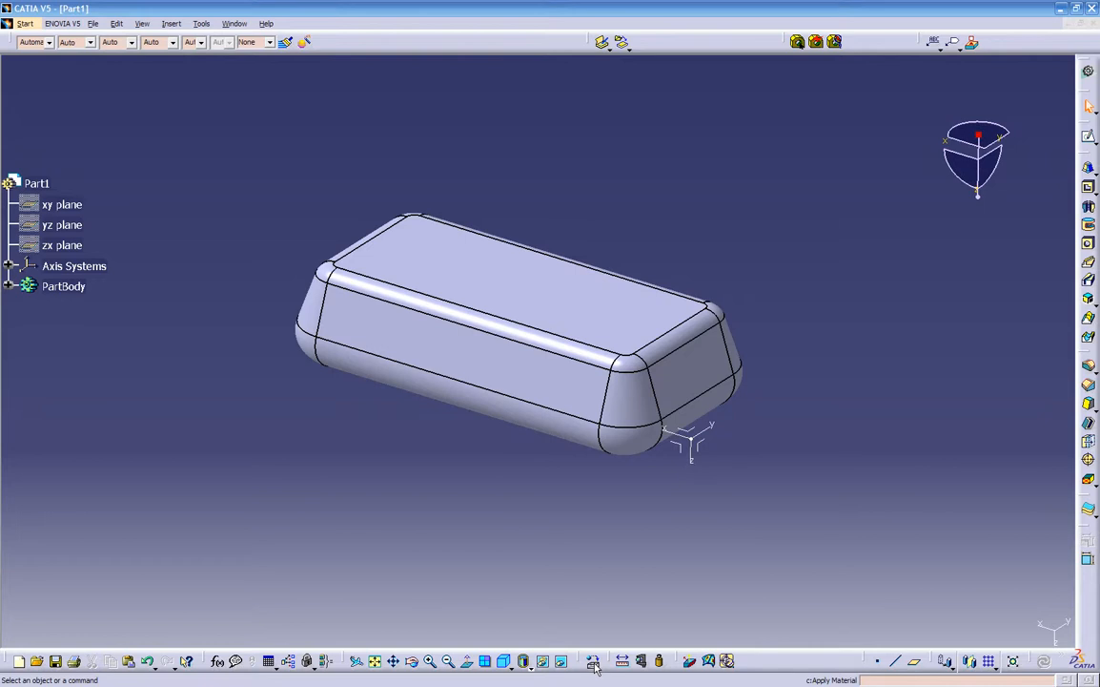
- Undock the Apply Material toolbar, make it available again from the toolbar list, and dock it with the other tools
{"action": "left_click_drag", "start_coordinate": [582, 661], "coordinate": [582, 614]}
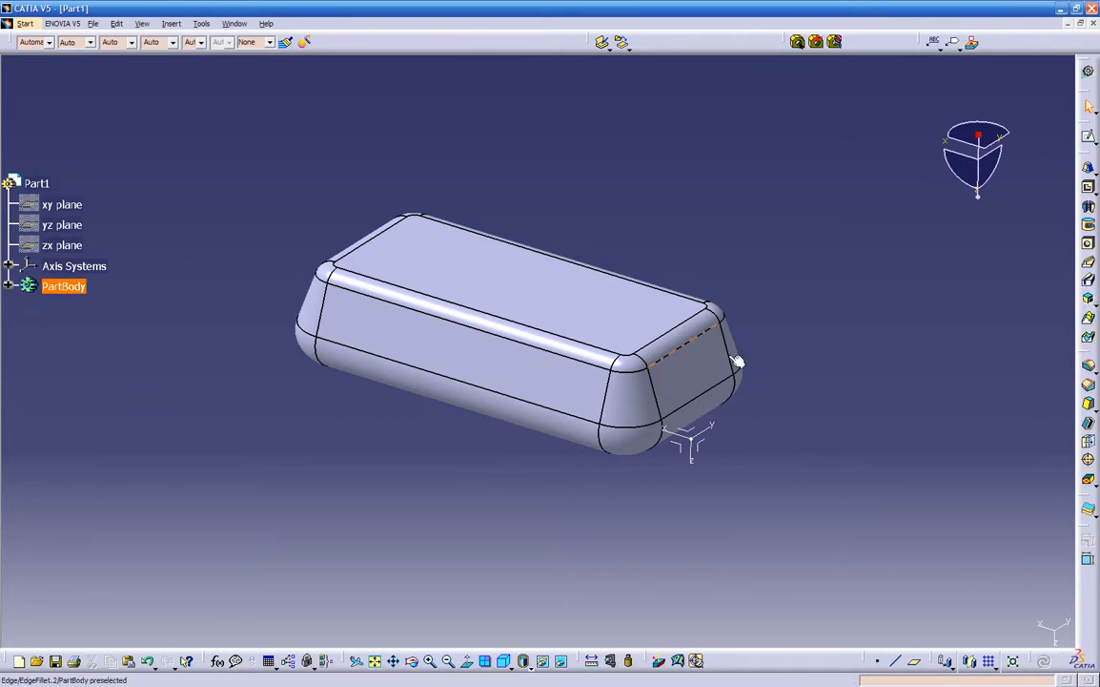
{"action": "right_click", "coordinate": [747, 662]}
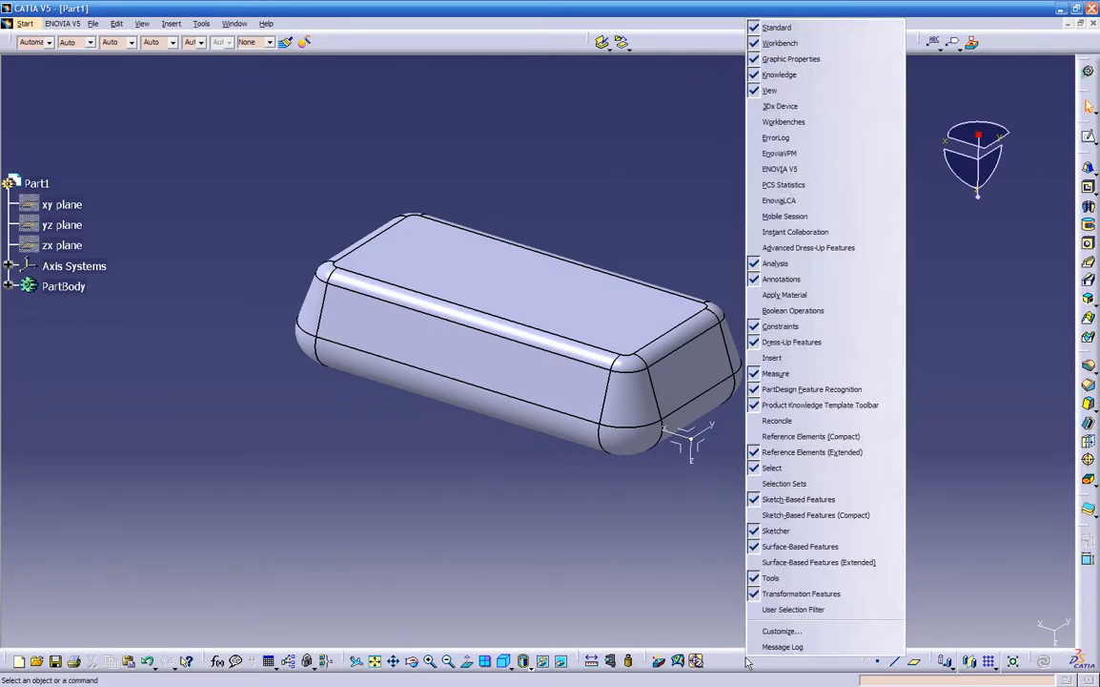
{"action": "left_click", "coordinate": [768, 299]}
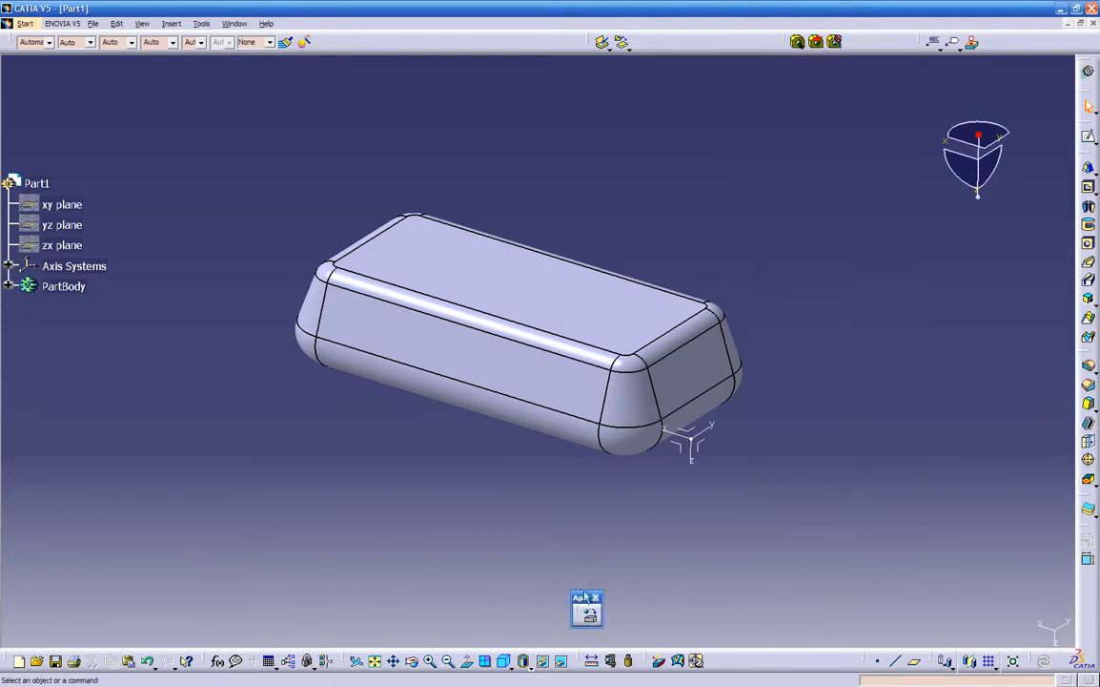
{"action": "left_click_drag", "start_coordinate": [586, 594], "coordinate": [727, 640]}
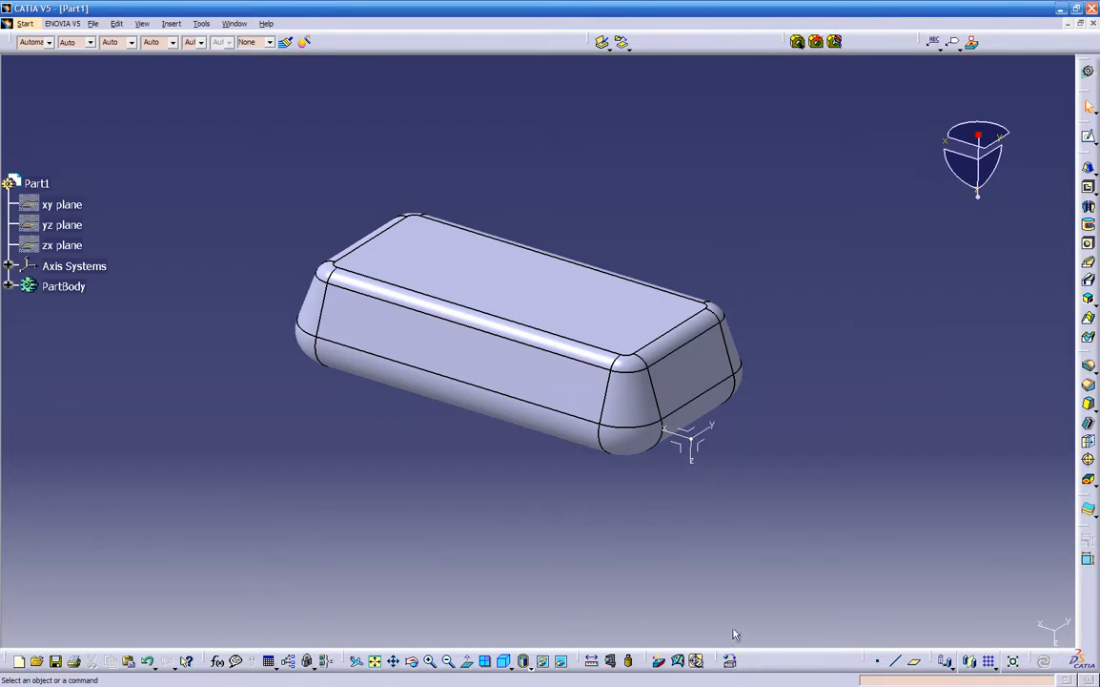
- Open the material library and set the view to shading with material, keeping the part visible beside the library
{"action": "left_click", "coordinate": [730, 662]}
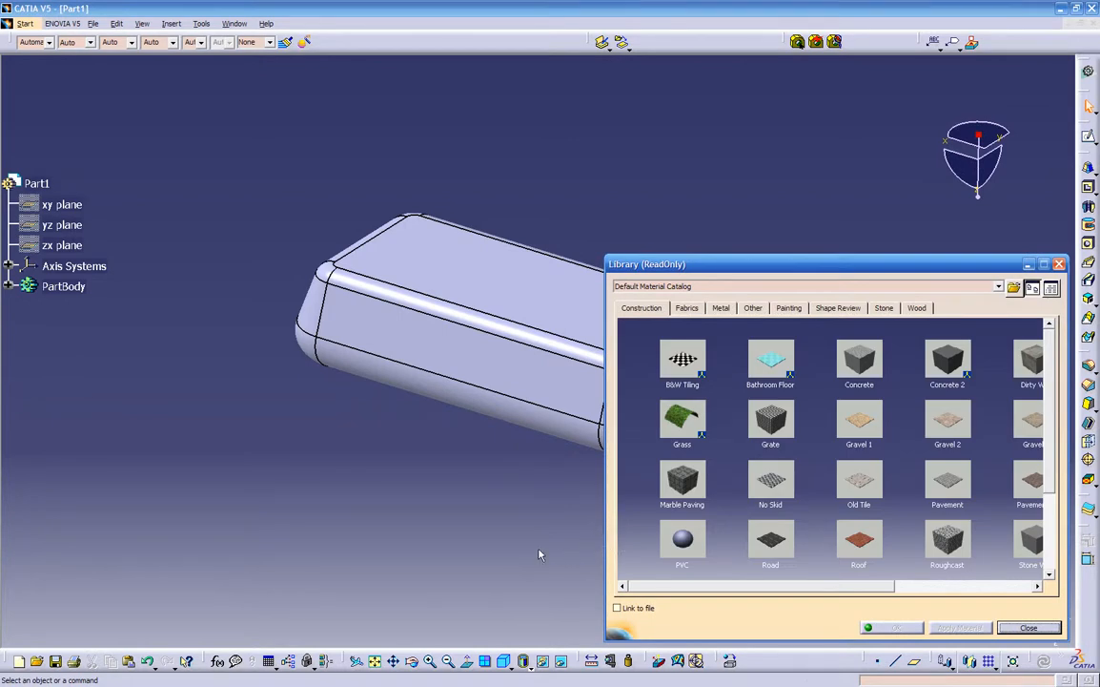
{"action": "middle_click_drag", "start_coordinate": [561, 555], "coordinate": [437, 499]}
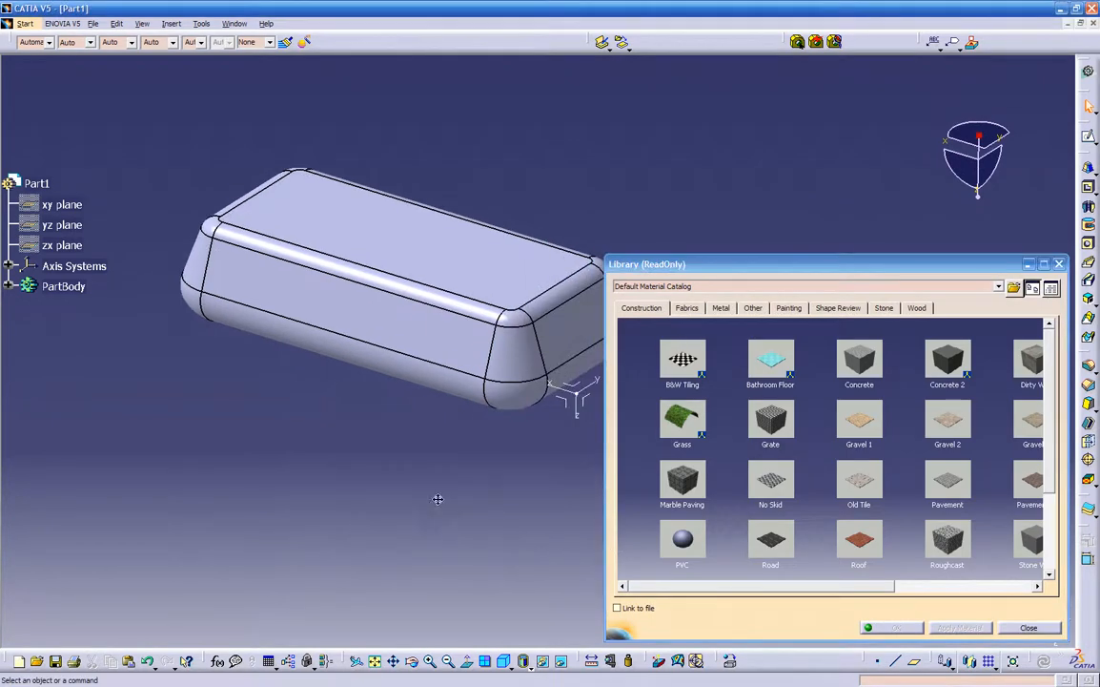
{"action": "left_click", "coordinate": [530, 668]}
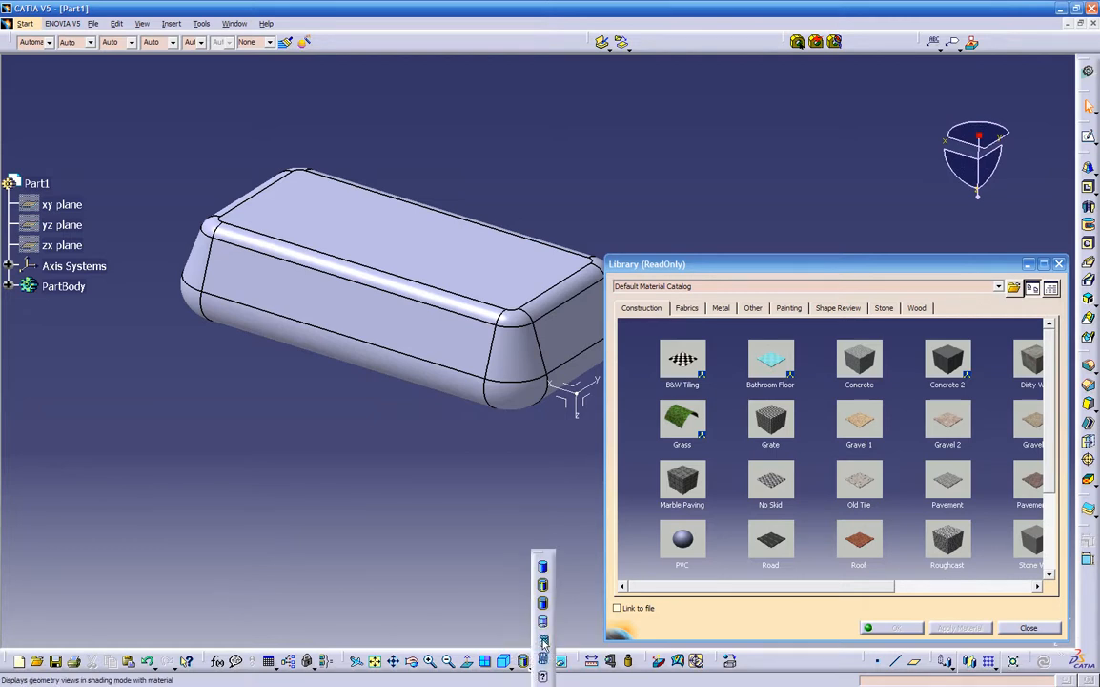
{"action": "left_click", "coordinate": [544, 643]}
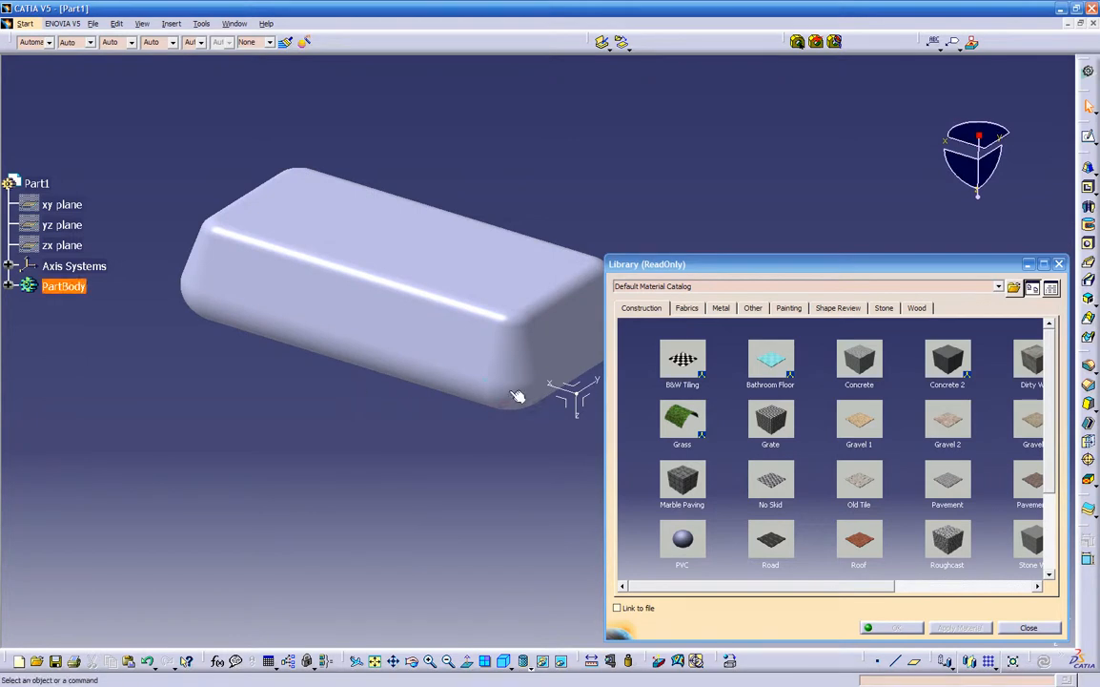
{"action": "left_click_drag", "start_coordinate": [658, 264], "coordinate": [571, 159]}
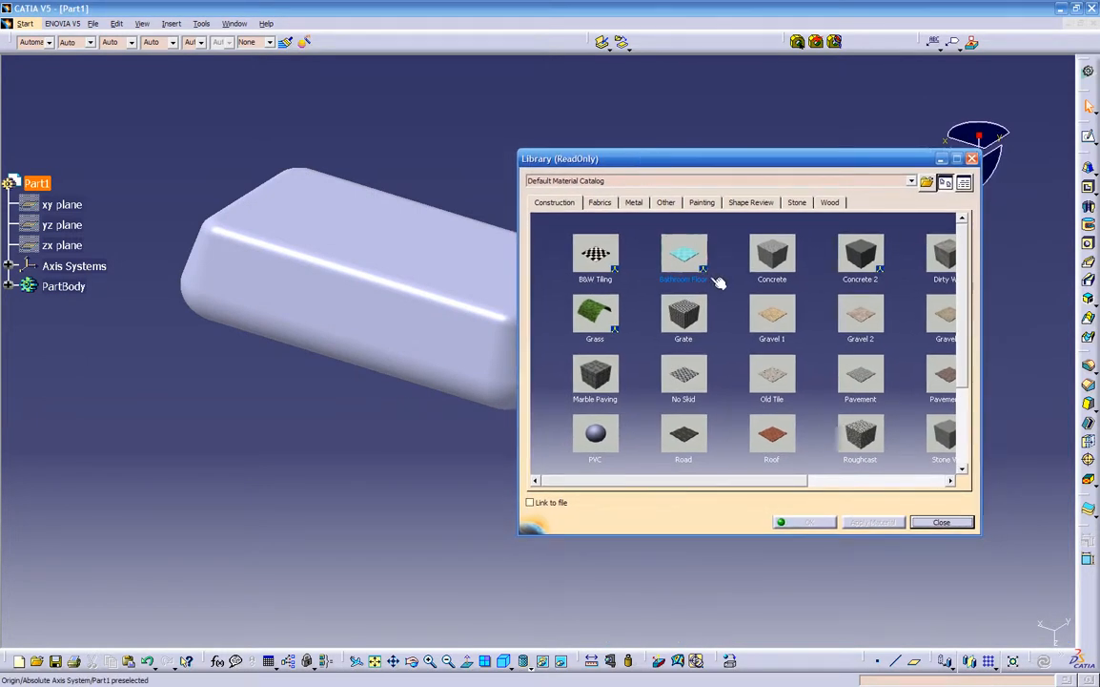
- Look through the Metal, Other, Painting, Shape Review, Stone and Wood families of the material catalog
{"action": "left_click", "coordinate": [634, 202]}
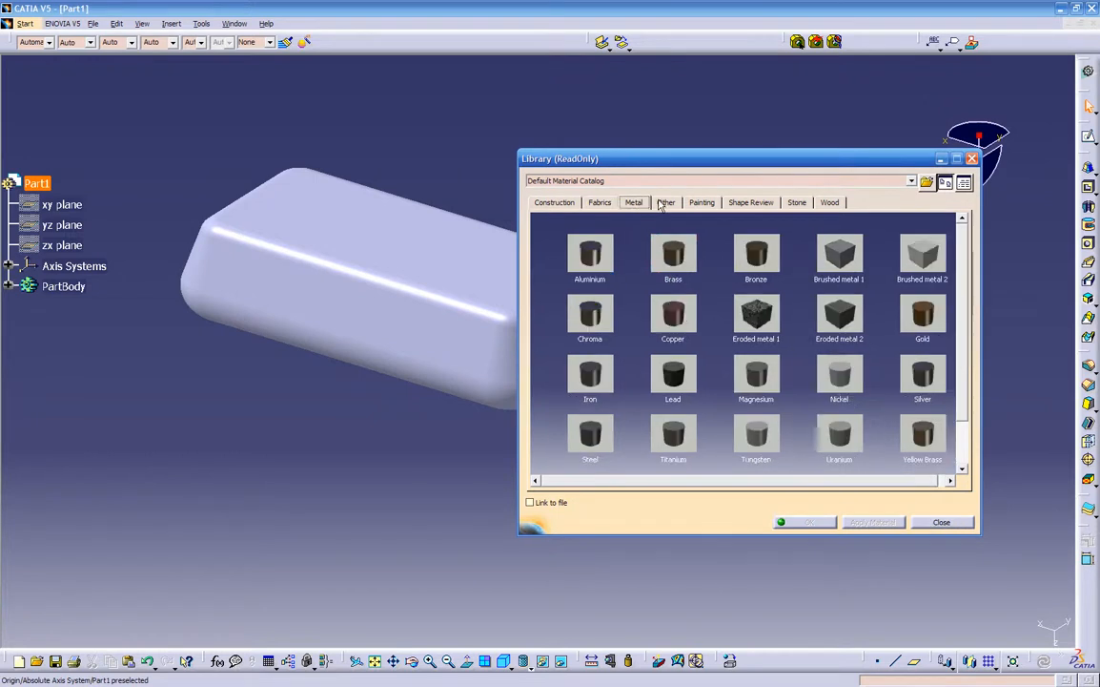
{"action": "left_click", "coordinate": [666, 202]}
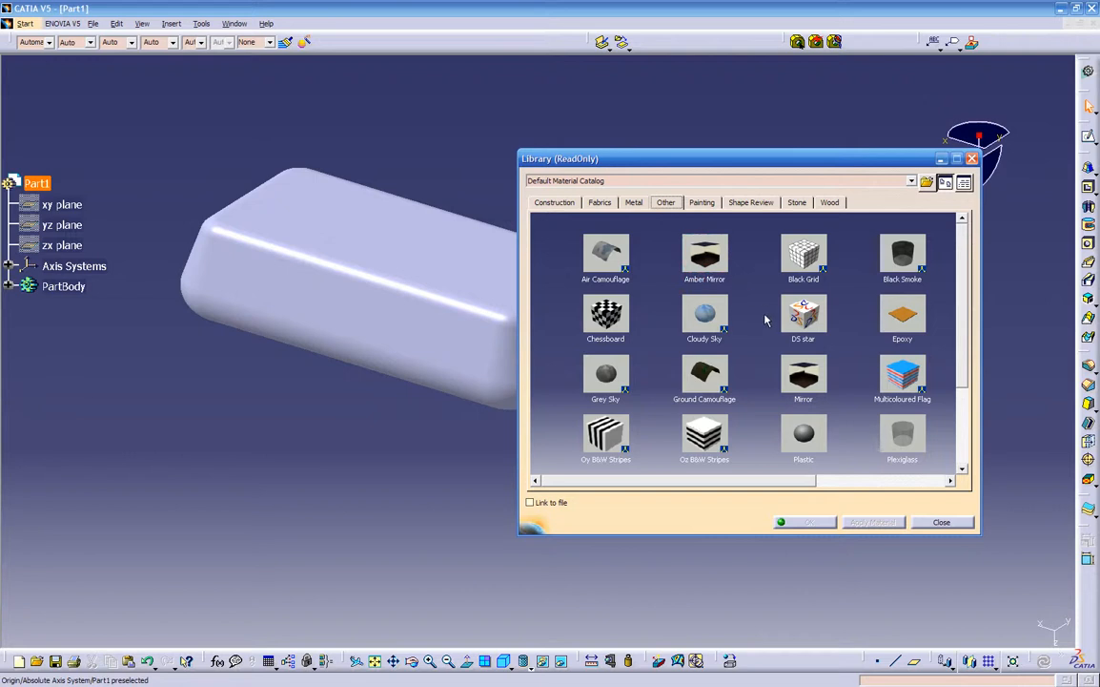
{"action": "left_click", "coordinate": [702, 203]}
{"action": "left_click", "coordinate": [763, 204]}
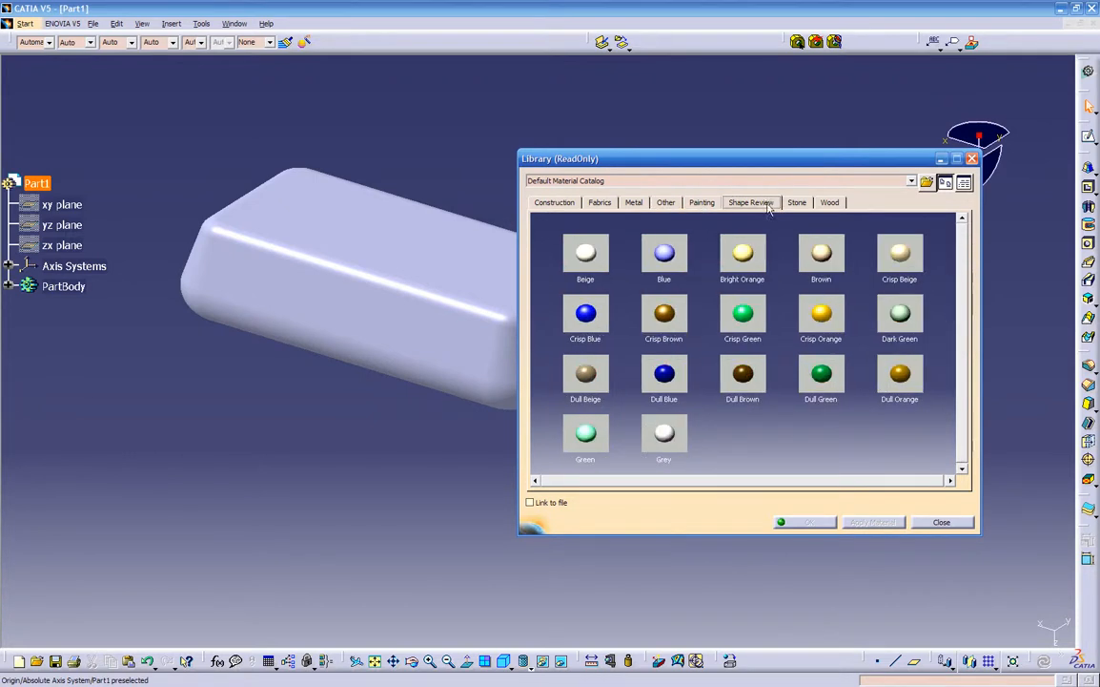
{"action": "left_click", "coordinate": [801, 203]}
{"action": "key", "text": "Right"}
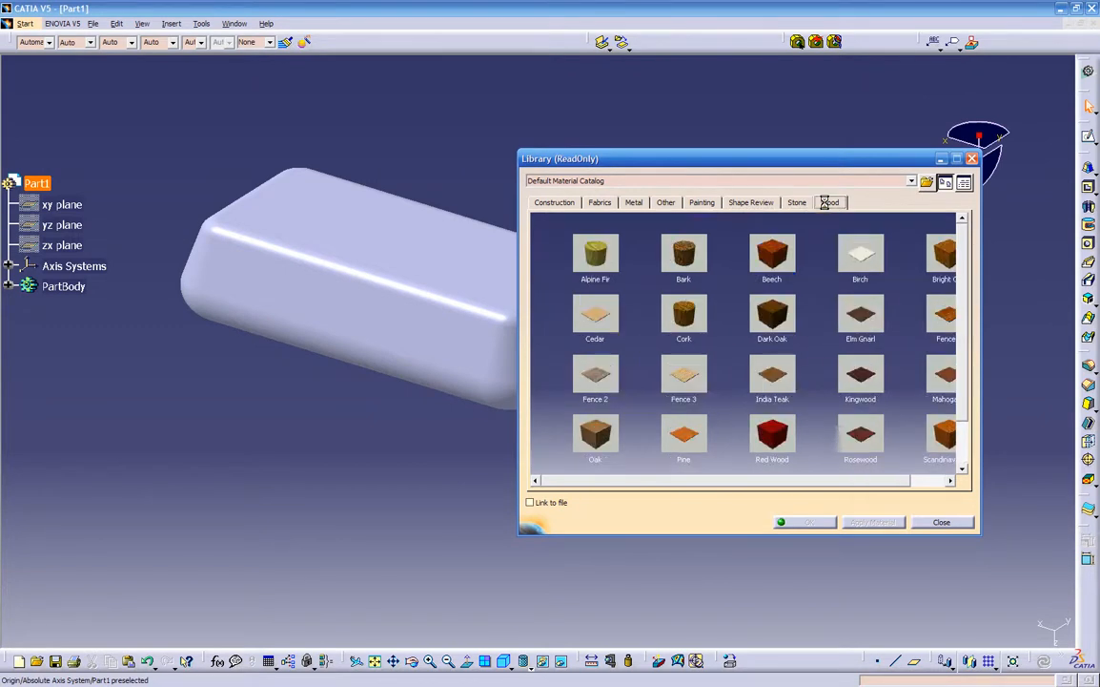
{"action": "left_click", "coordinate": [634, 203]}
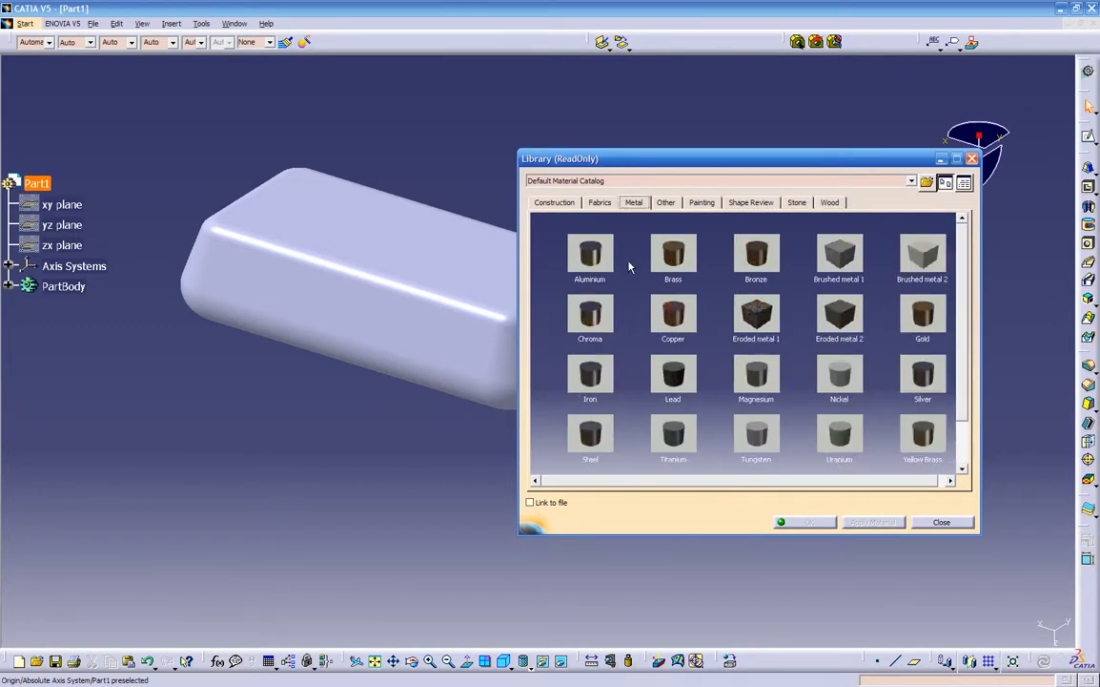
{"action": "scroll", "coordinate": [629, 268], "scroll_direction": "down", "scroll_amount": 2}
{"action": "scroll", "coordinate": [630, 265], "scroll_direction": "up", "scroll_amount": 3}
- Examine the materials offered in the Construction and Fabrics families of the catalog
{"action": "left_click", "coordinate": [599, 202]}
{"action": "left_click", "coordinate": [572, 202]}
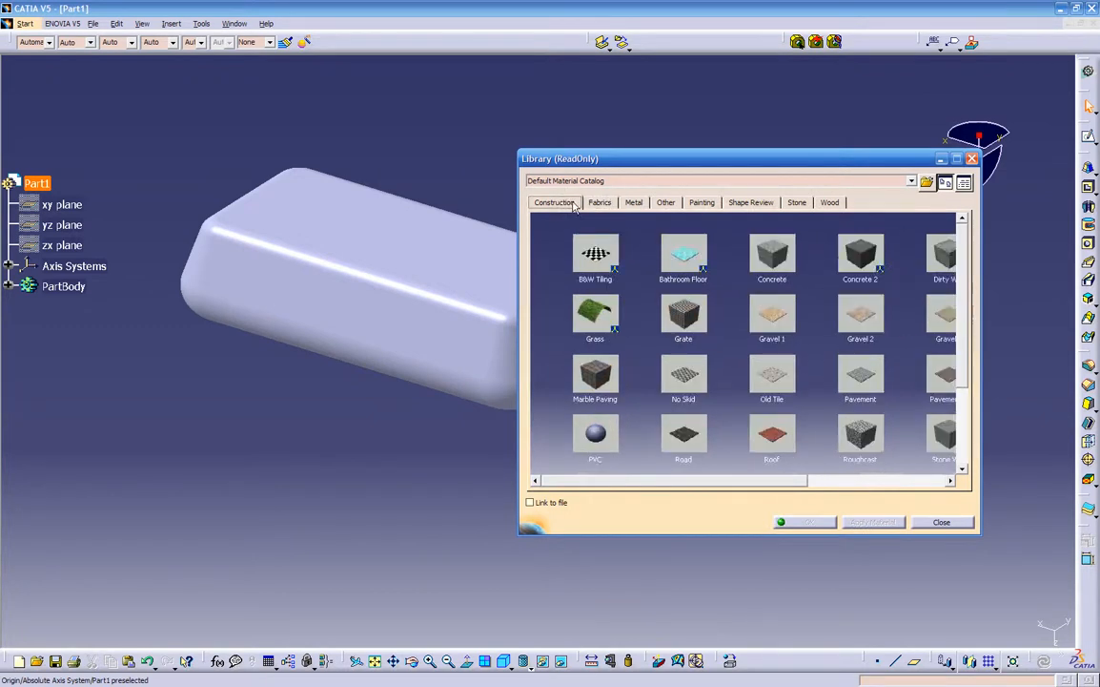
{"action": "scroll", "coordinate": [644, 247], "scroll_direction": "down", "scroll_amount": 3}
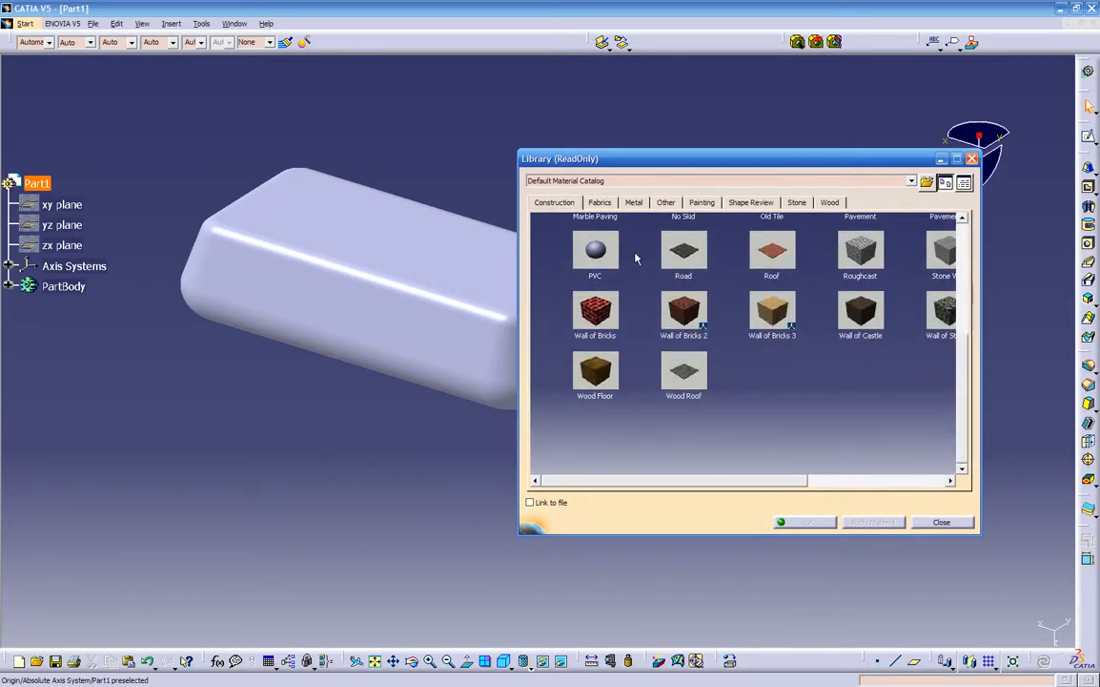
{"action": "scroll", "coordinate": [636, 257], "scroll_direction": "up", "scroll_amount": 3}
{"action": "left_click_drag", "start_coordinate": [780, 481], "coordinate": [889, 483]}
{"action": "scroll", "coordinate": [722, 417], "scroll_direction": "up", "scroll_amount": 3}
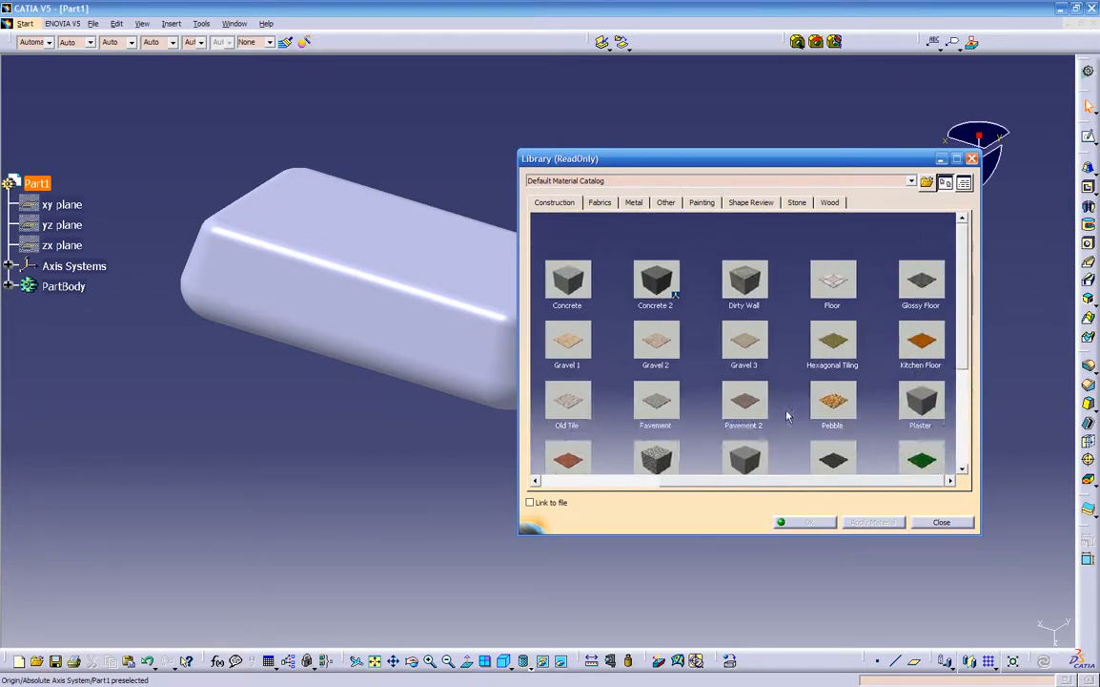
{"action": "left_click", "coordinate": [635, 205]}
{"action": "left_click", "coordinate": [601, 206]}
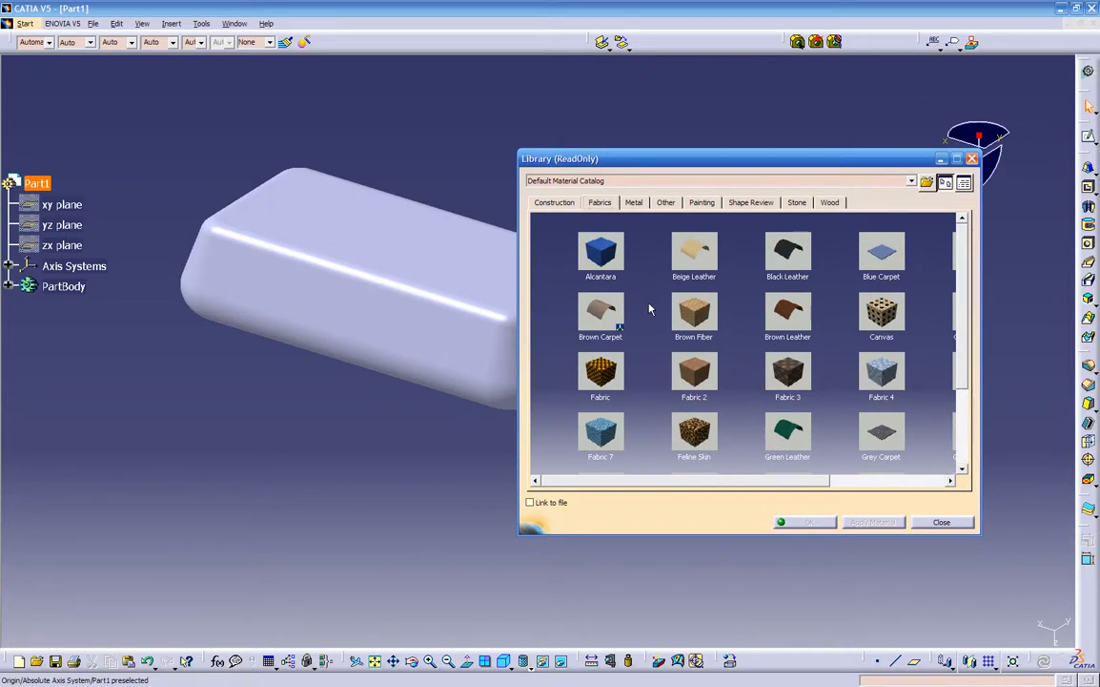
{"action": "scroll", "coordinate": [644, 305], "scroll_direction": "down", "scroll_amount": 3}
{"action": "scroll", "coordinate": [647, 308], "scroll_direction": "up", "scroll_amount": 2}
{"action": "scroll", "coordinate": [649, 315], "scroll_direction": "up", "scroll_amount": 1}
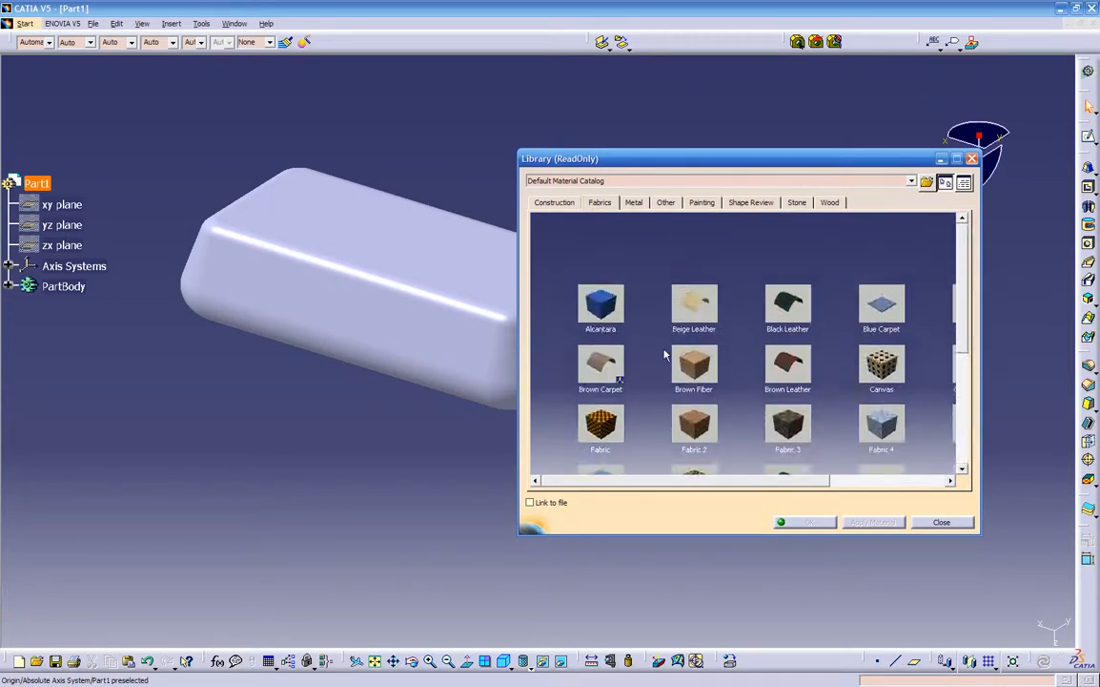
{"action": "left_click_drag", "start_coordinate": [767, 478], "coordinate": [823, 478]}
{"action": "scroll", "coordinate": [803, 436], "scroll_direction": "down", "scroll_amount": 3}
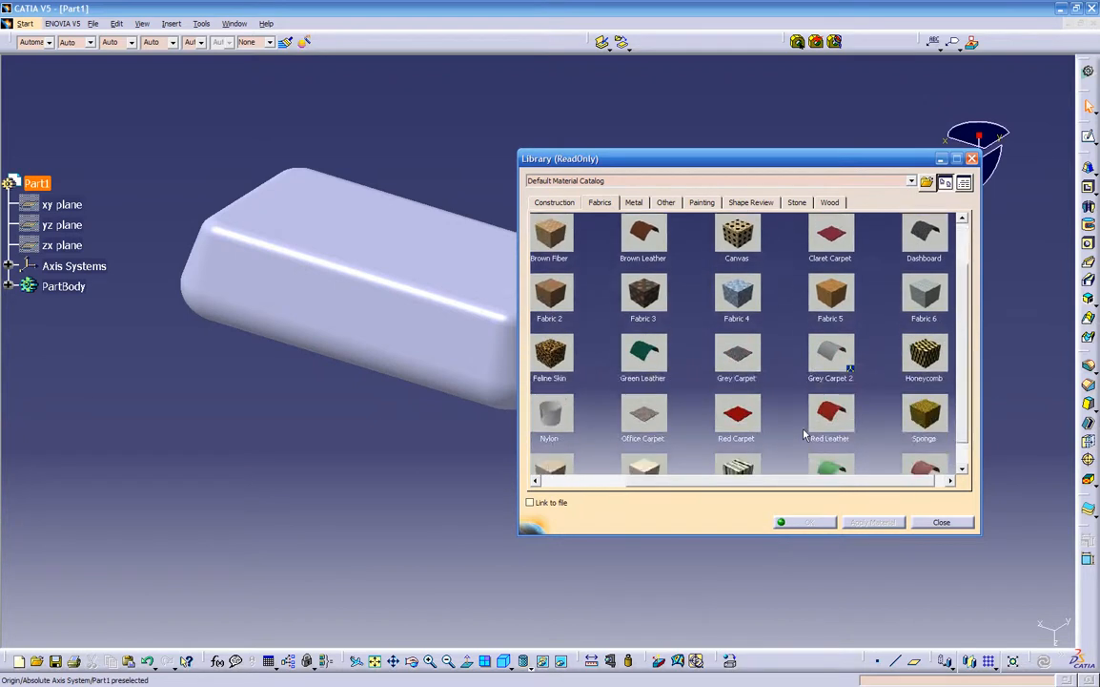
{"action": "scroll", "coordinate": [804, 436], "scroll_direction": "down", "scroll_amount": 1}
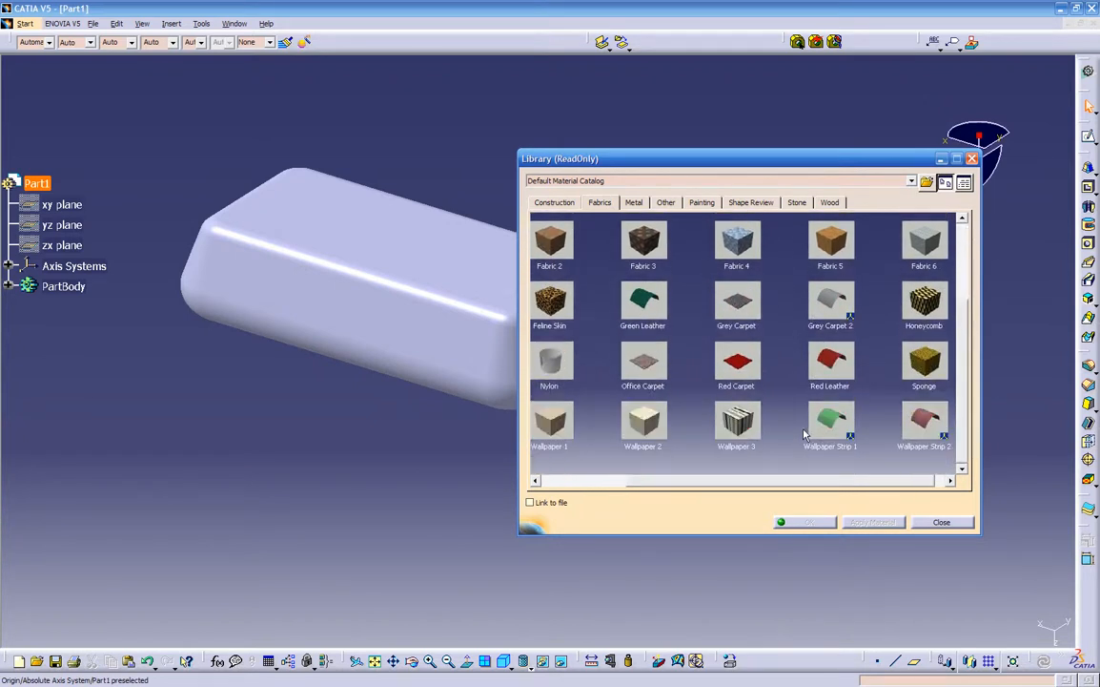
- Apply the Amber Mirror material from the Other family to the part body
{"action": "left_click", "coordinate": [637, 203]}
{"action": "left_click", "coordinate": [668, 204]}
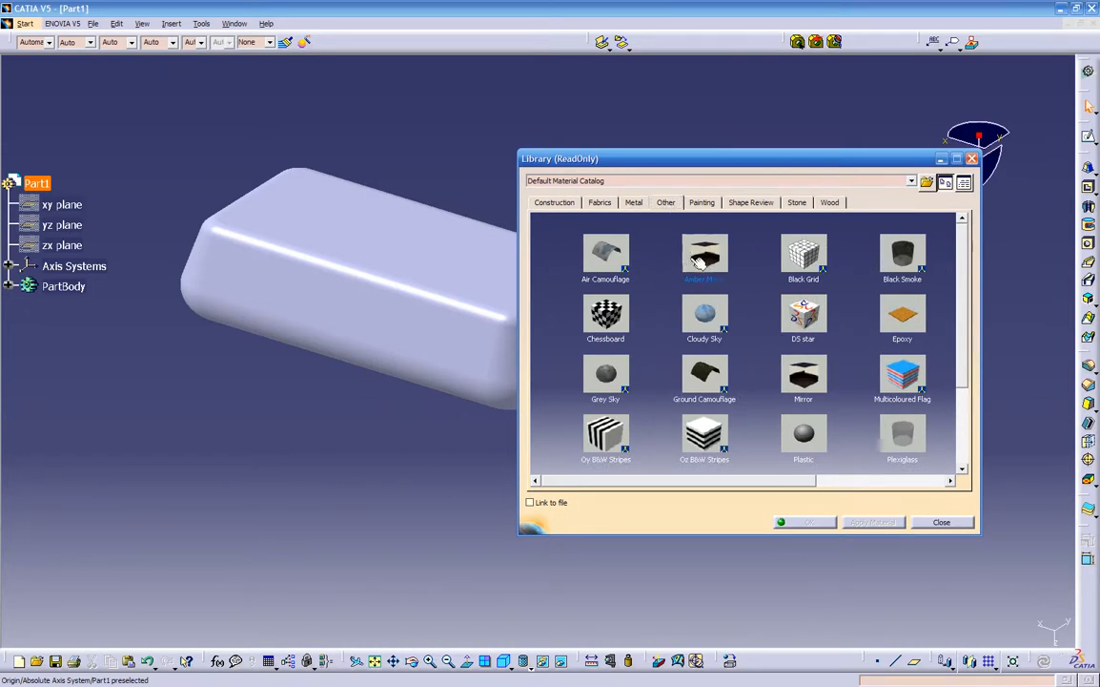
{"action": "left_click_drag", "start_coordinate": [689, 250], "coordinate": [448, 260]}
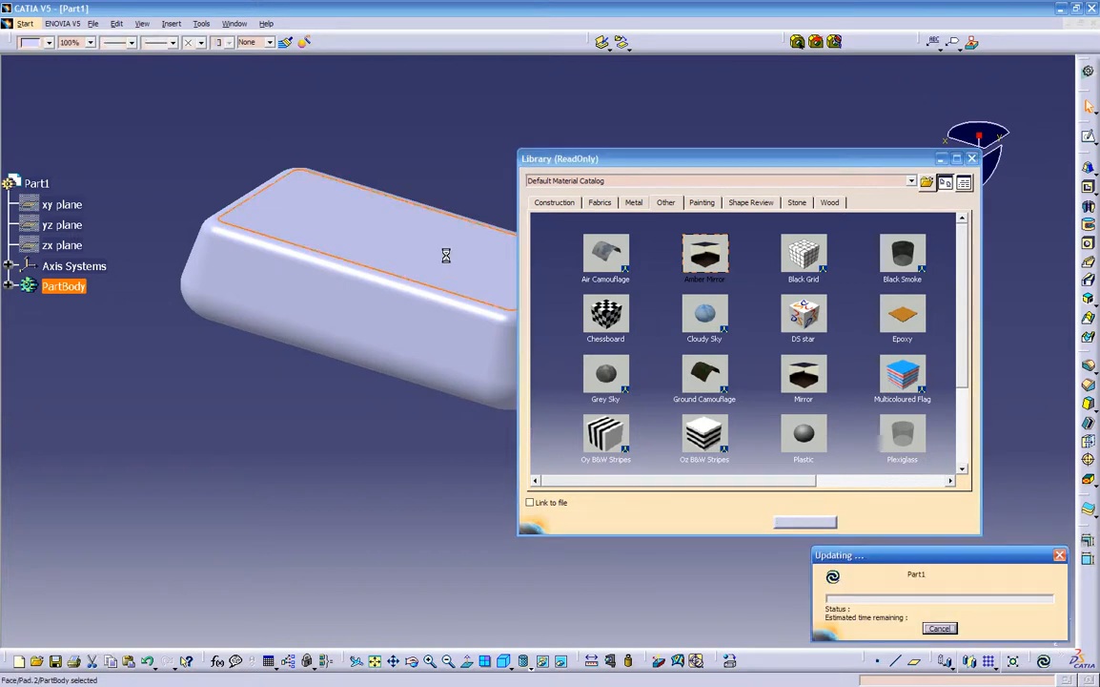
{"action": "left_click", "coordinate": [8, 285]}
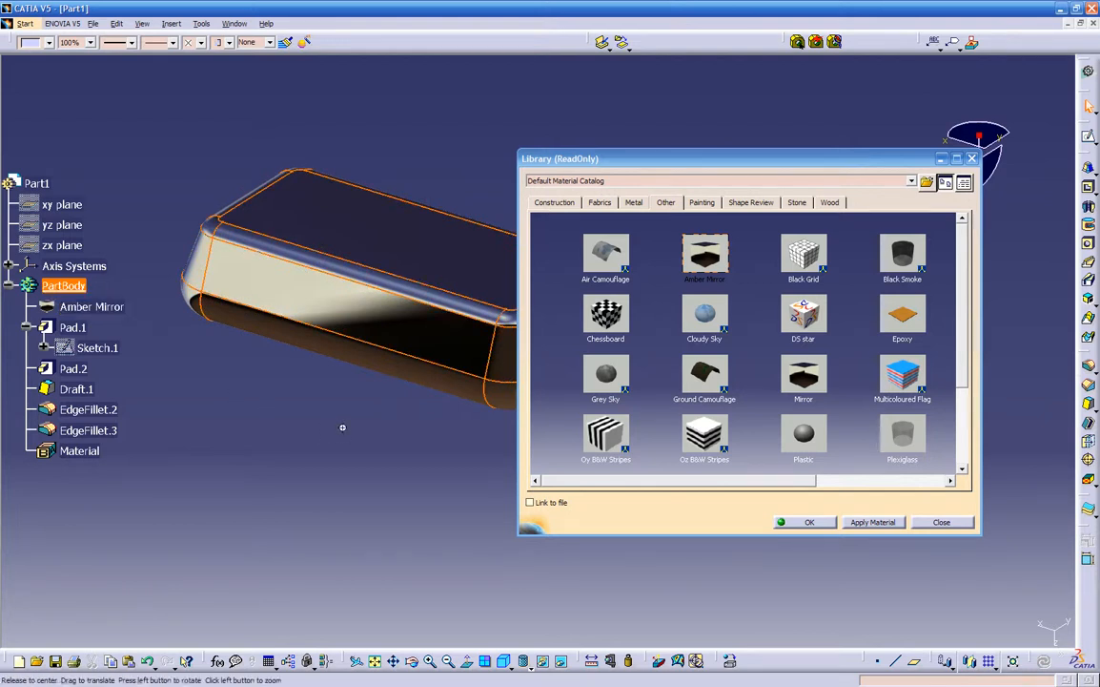
{"action": "middle_click_drag", "start_coordinate": [342, 426], "coordinate": [349, 414]}
{"action": "left_click", "coordinate": [807, 522]}
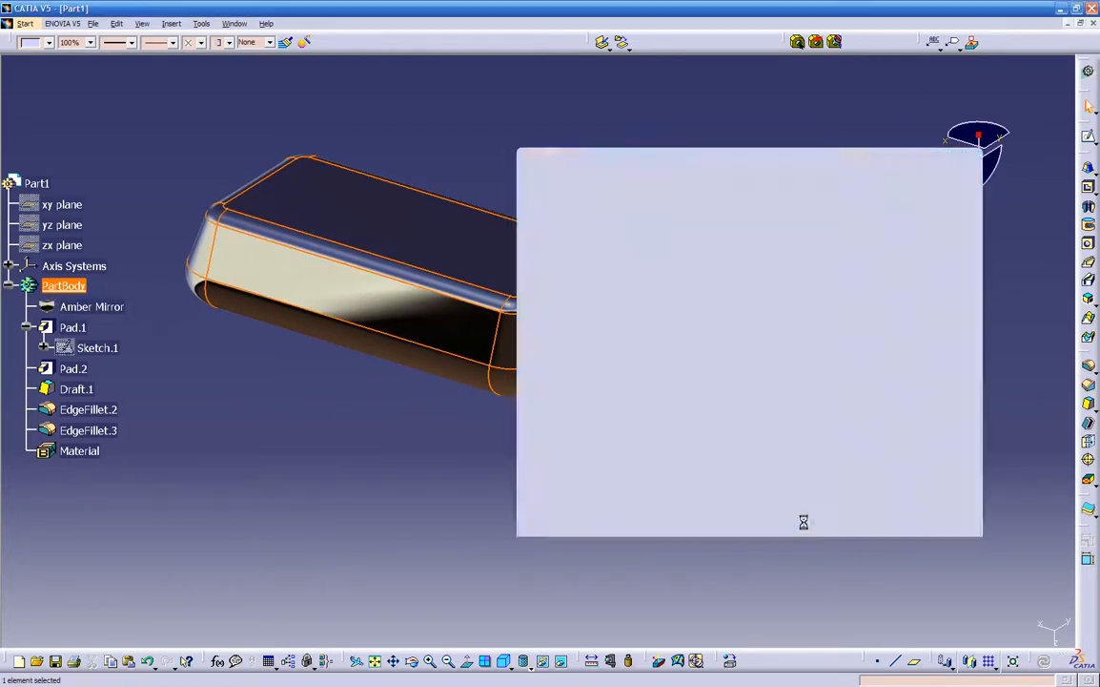
- Delete the Amber Mirror material from the part body
{"action": "middle_click_drag", "start_coordinate": [462, 457], "coordinate": [299, 424]}
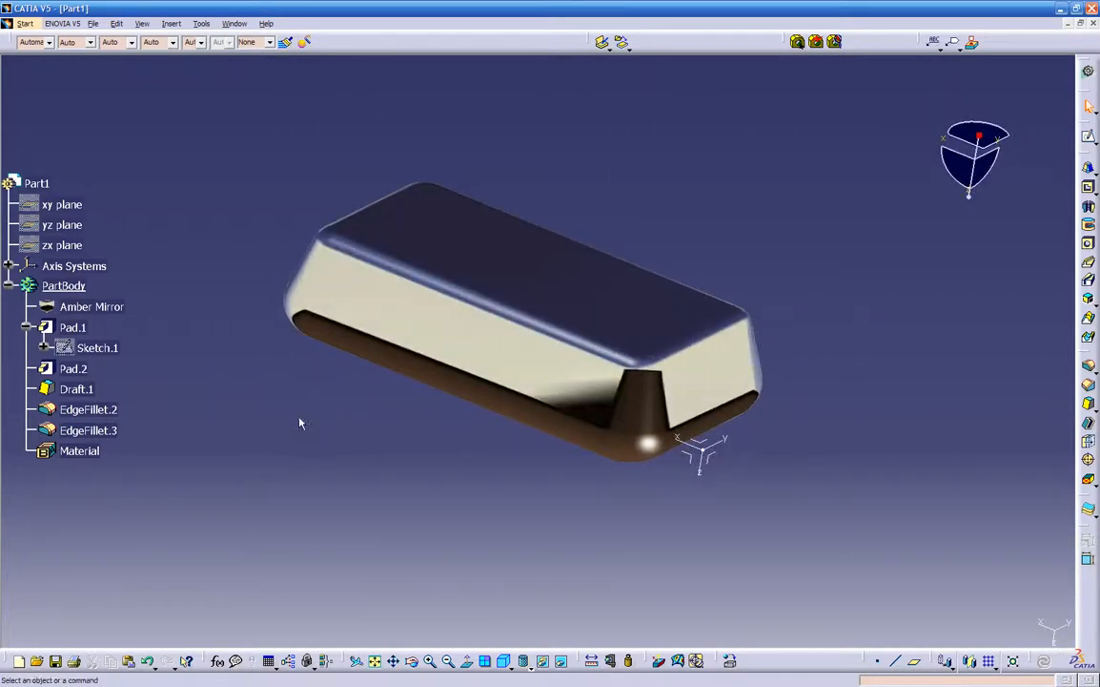
{"action": "left_click", "coordinate": [99, 312]}
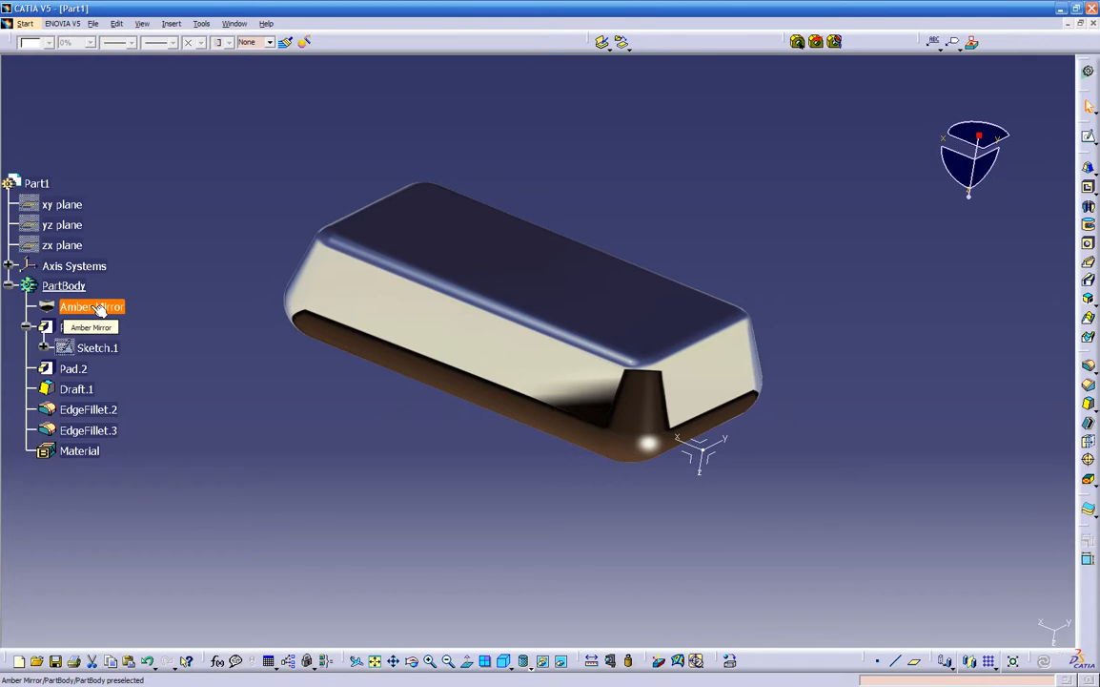
{"action": "key", "text": "Delete"}
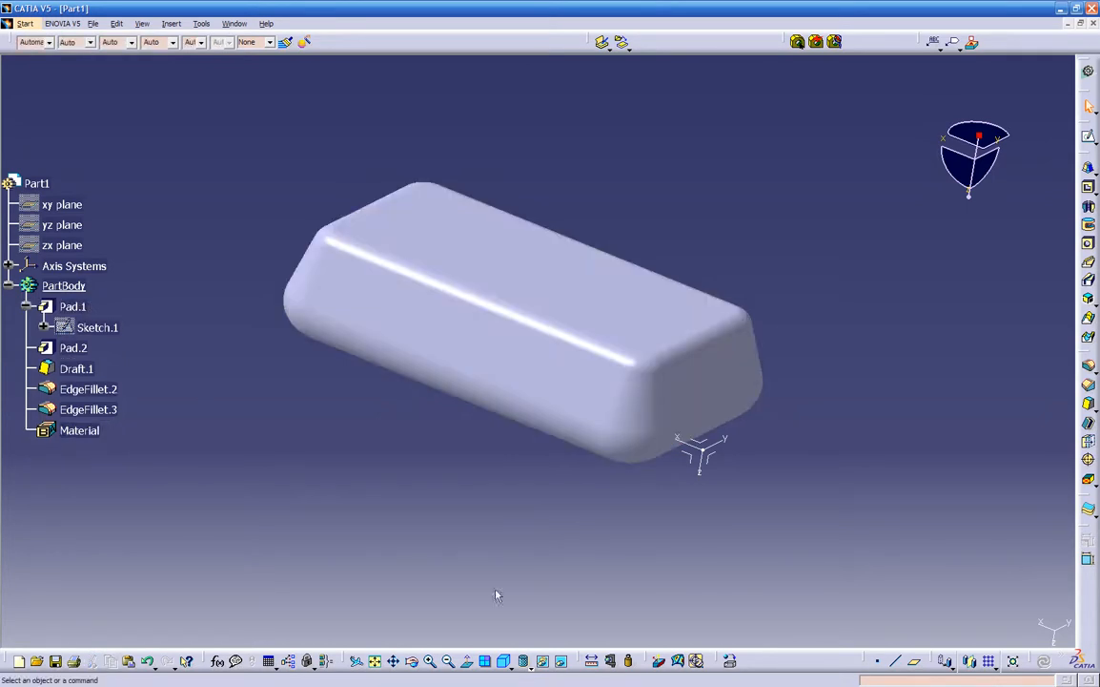
- Compare the block in Wireframe, Shading with Edges and Hidden Edges, and Shading with Edges, ending in Shading with Material
{"action": "mouse_move", "coordinate": [576, 683]}
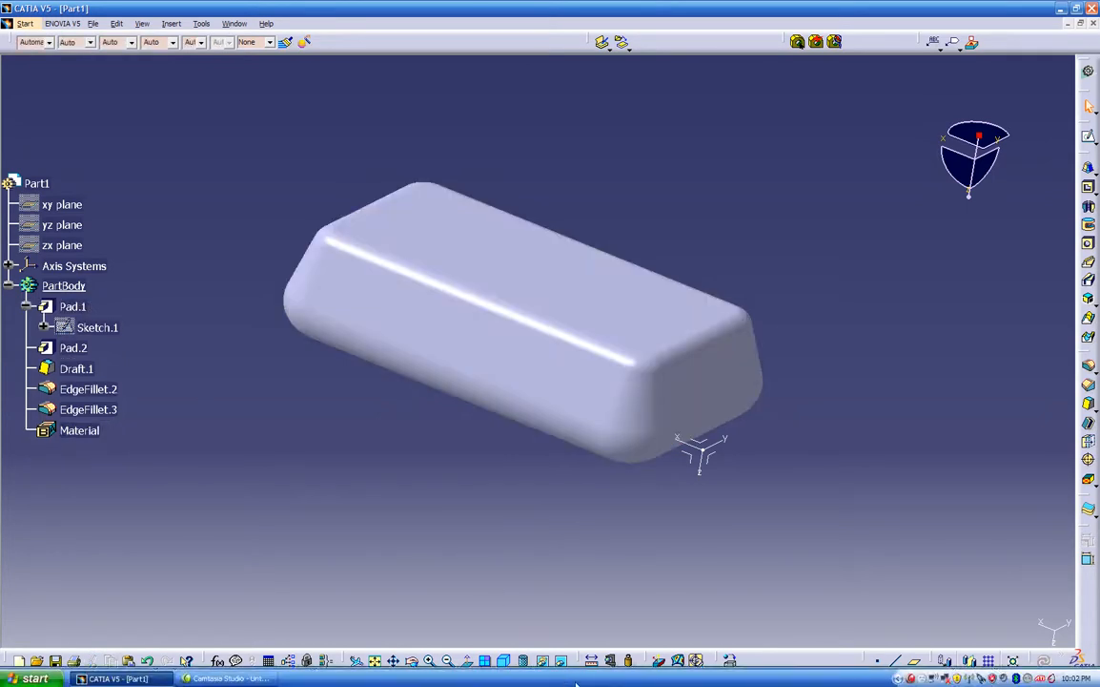
{"action": "left_click", "coordinate": [530, 666]}
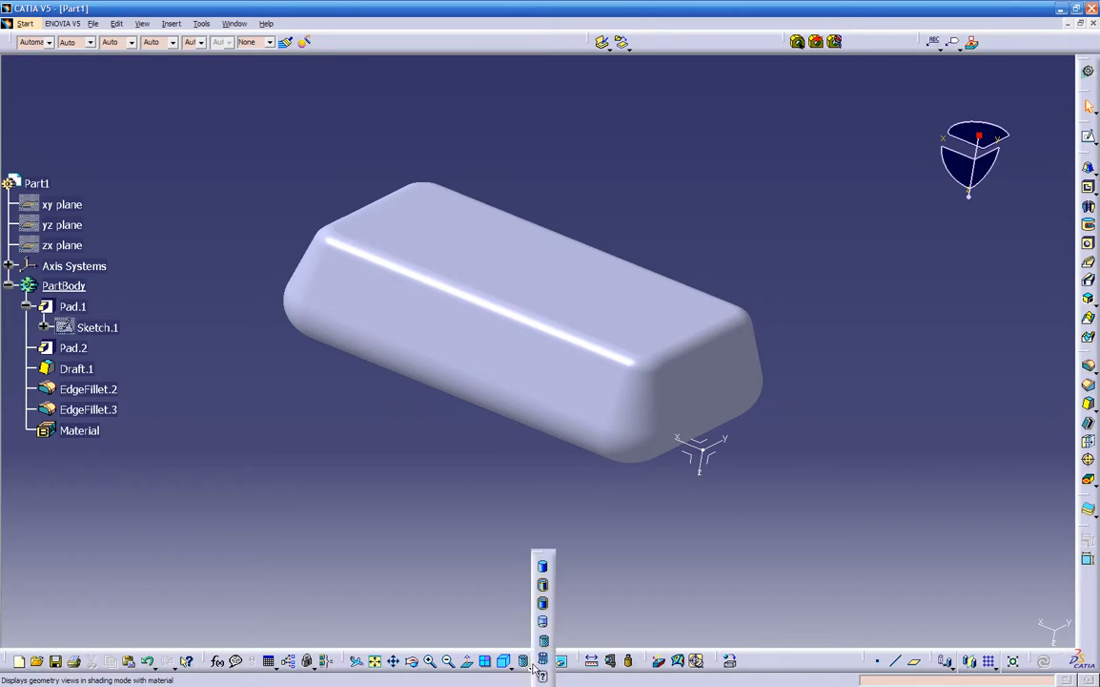
{"action": "left_click", "coordinate": [542, 663]}
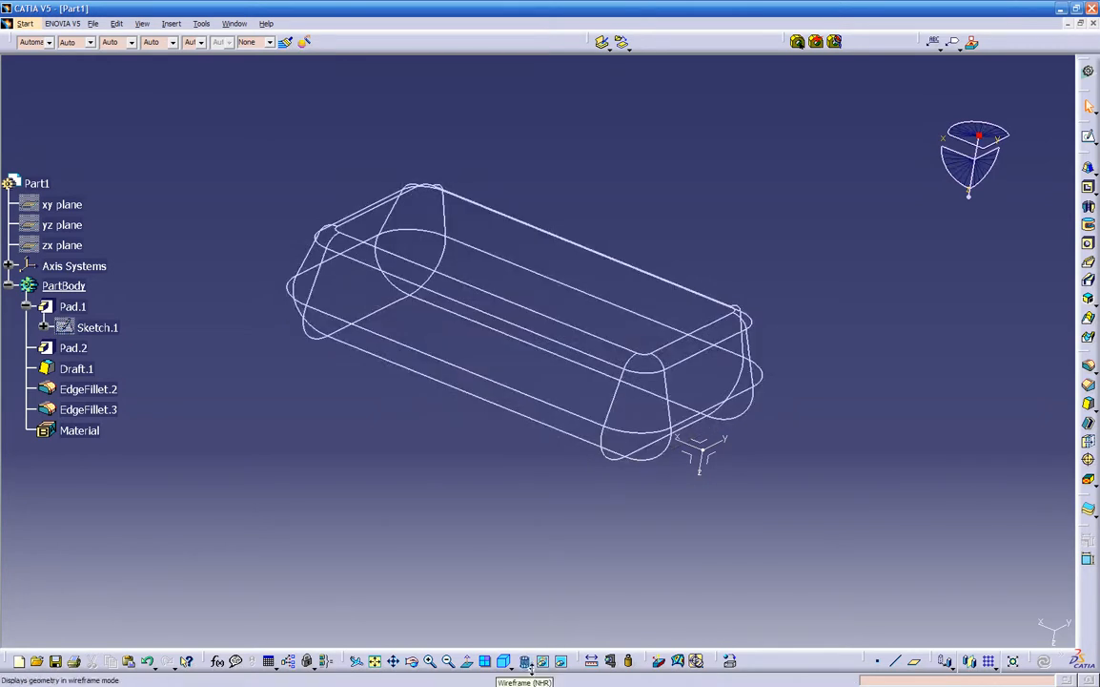
{"action": "left_click", "coordinate": [542, 665]}
{"action": "left_click", "coordinate": [544, 621]}
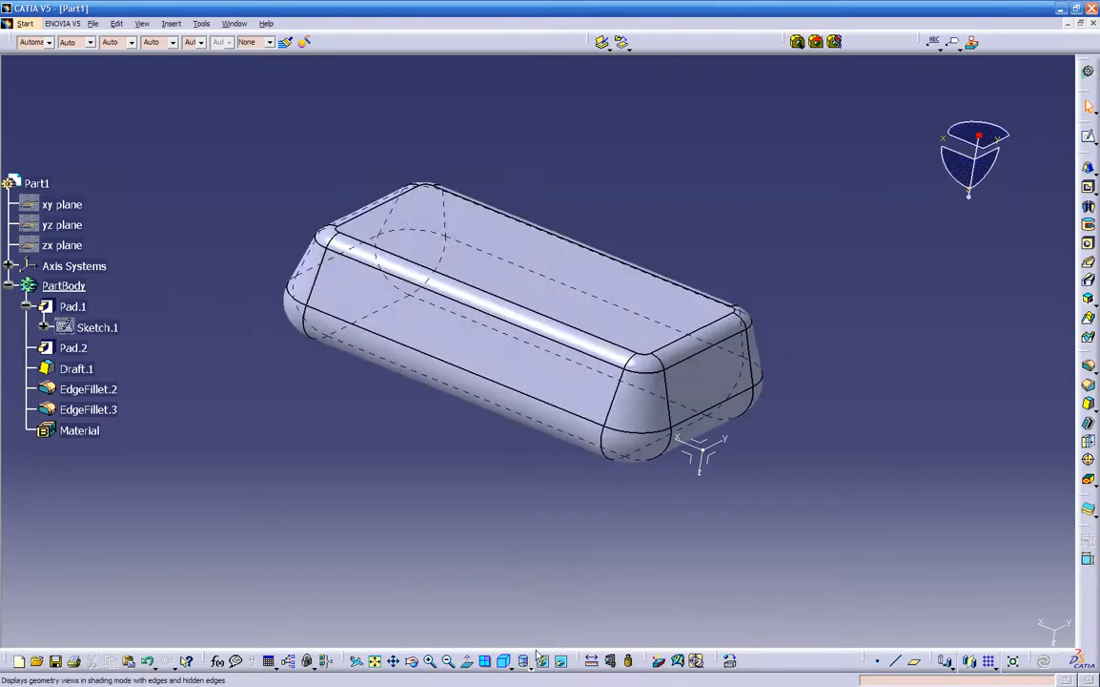
{"action": "left_click", "coordinate": [531, 666]}
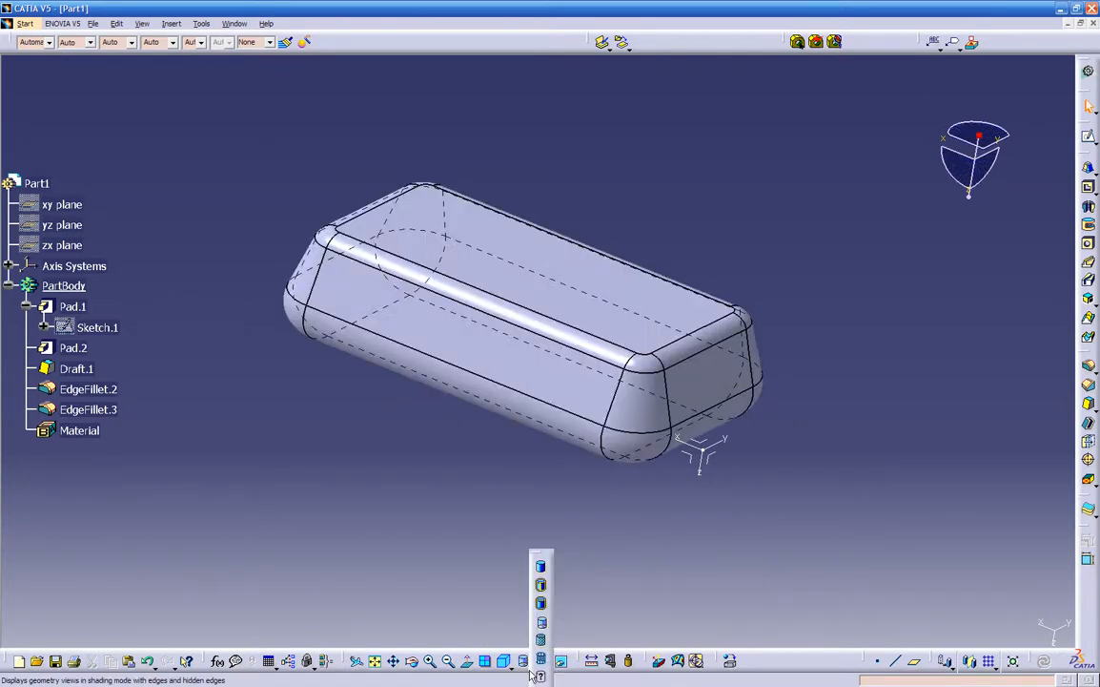
{"action": "left_click", "coordinate": [541, 589]}
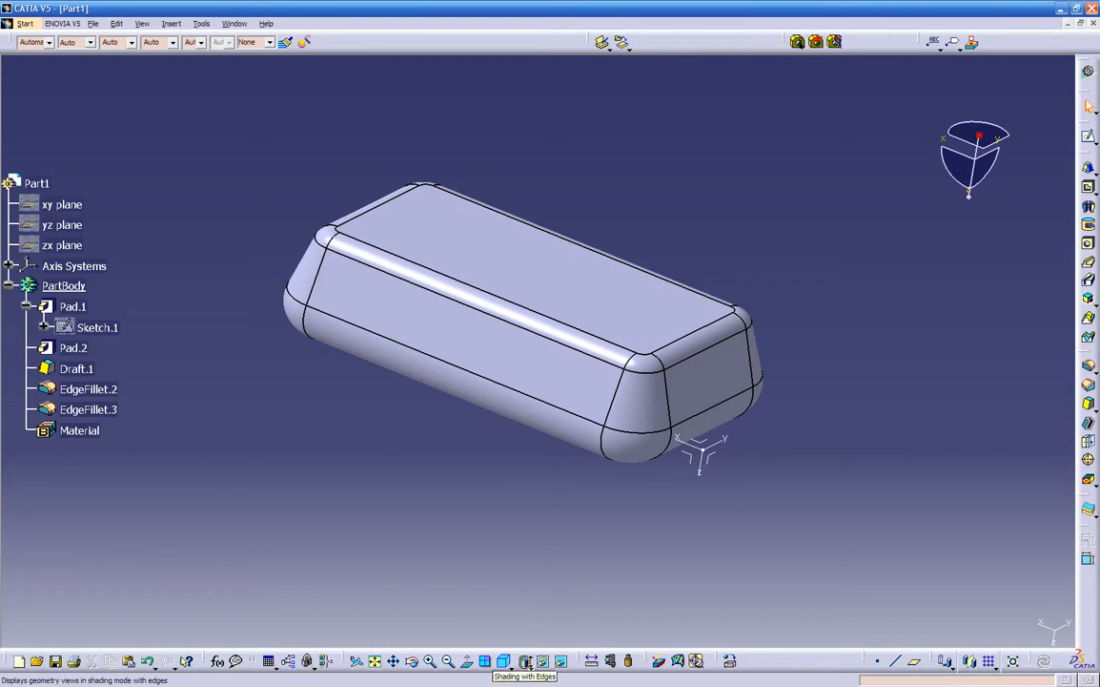
{"action": "left_click", "coordinate": [541, 662]}
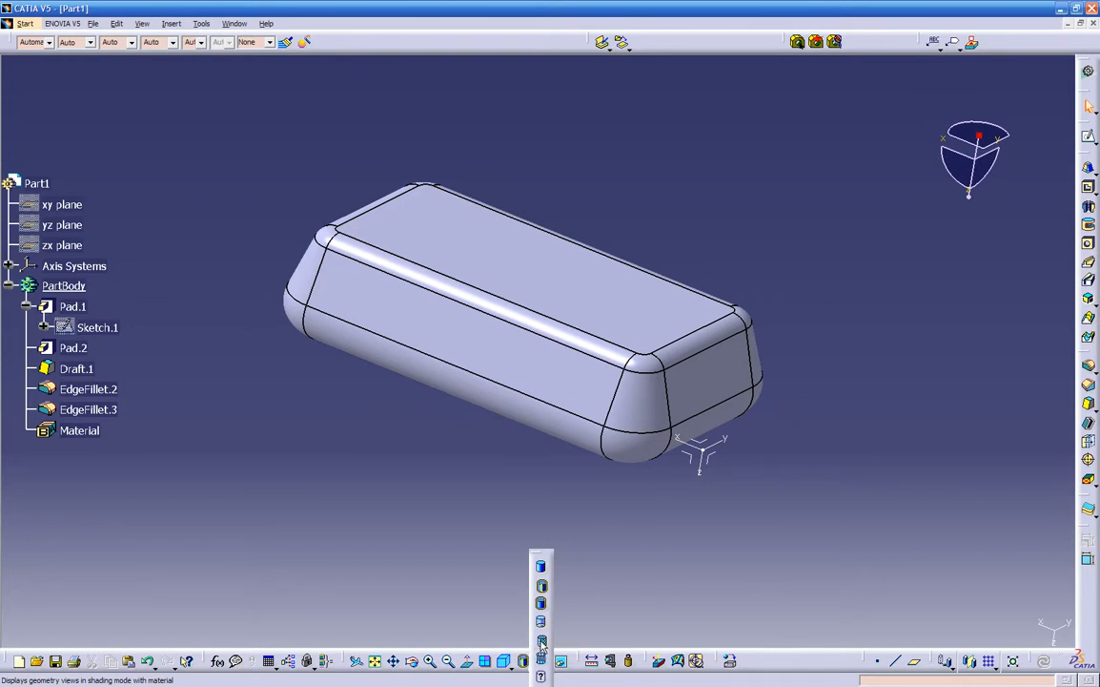
{"action": "left_click", "coordinate": [542, 642]}
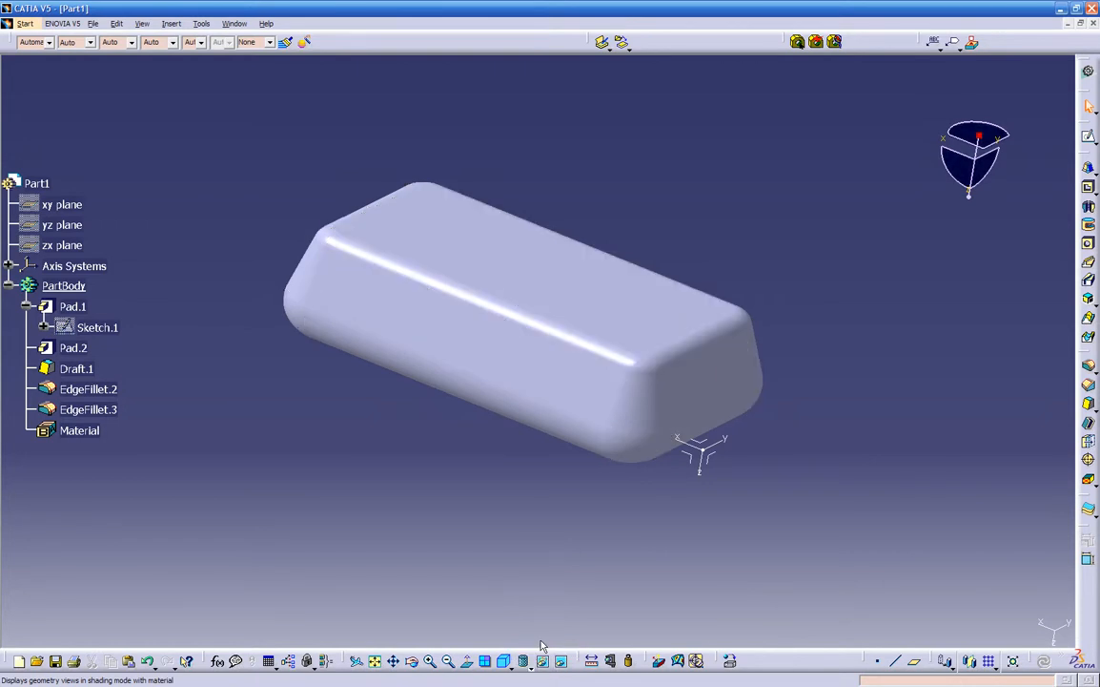
- Apply the Chessboard material from the Other family of the material catalog to the part body
{"action": "left_click", "coordinate": [730, 660]}
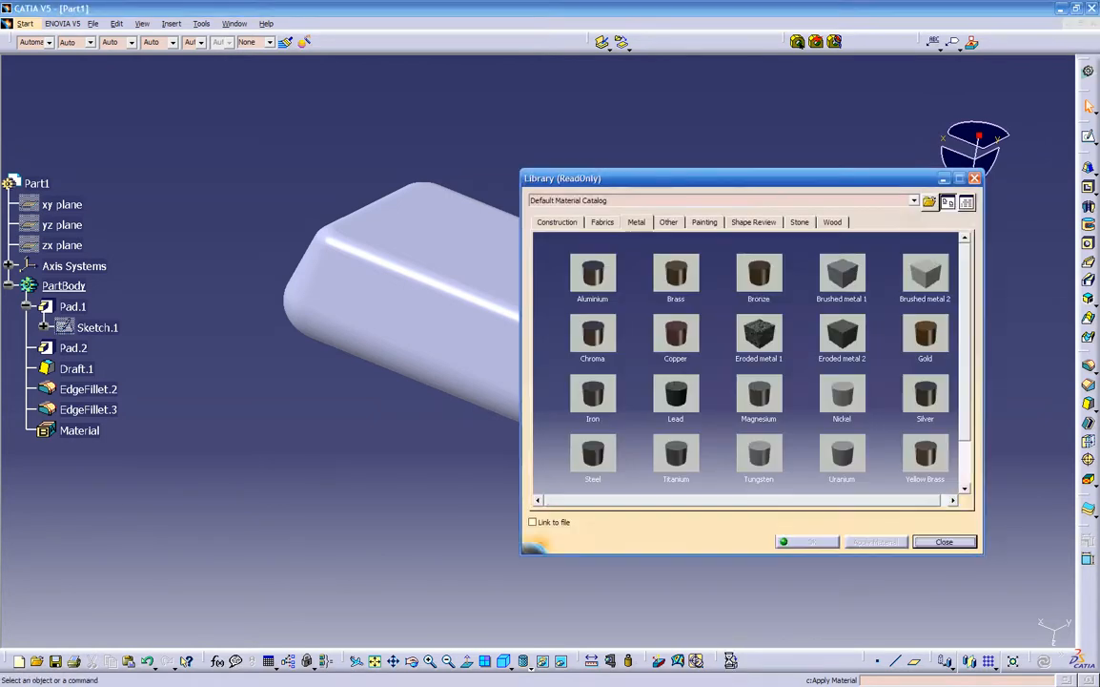
{"action": "left_click", "coordinate": [669, 223]}
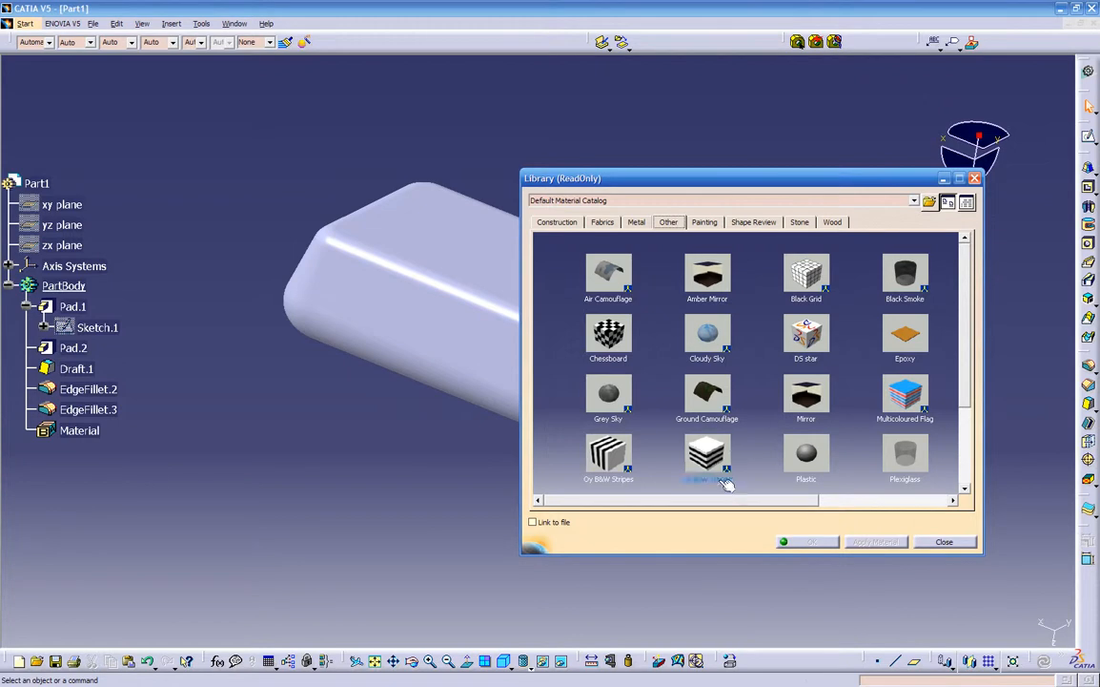
{"action": "left_click_drag", "start_coordinate": [724, 499], "coordinate": [854, 504]}
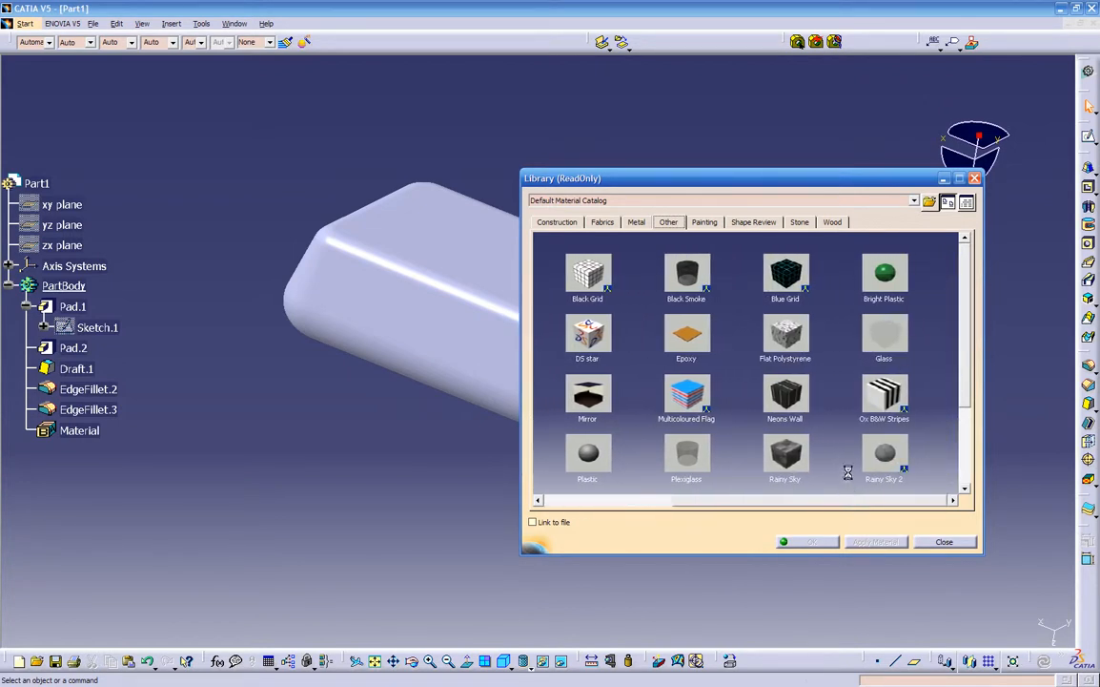
{"action": "left_click_drag", "start_coordinate": [965, 398], "coordinate": [963, 465]}
{"action": "left_click_drag", "start_coordinate": [963, 469], "coordinate": [963, 388]}
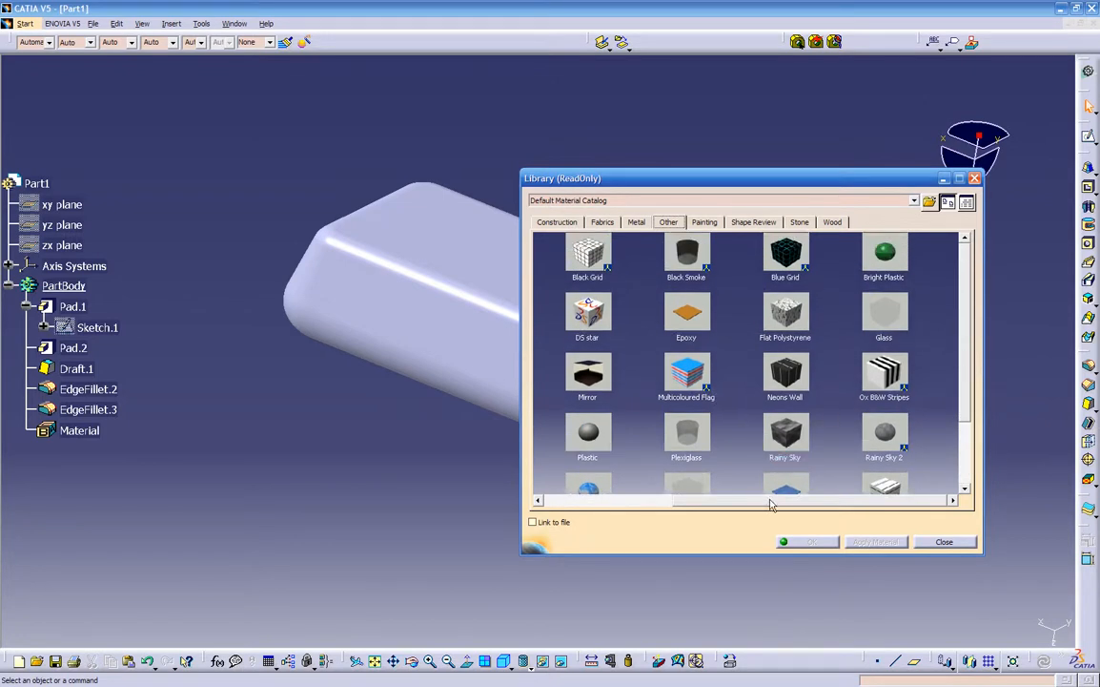
{"action": "left_click_drag", "start_coordinate": [771, 503], "coordinate": [586, 502]}
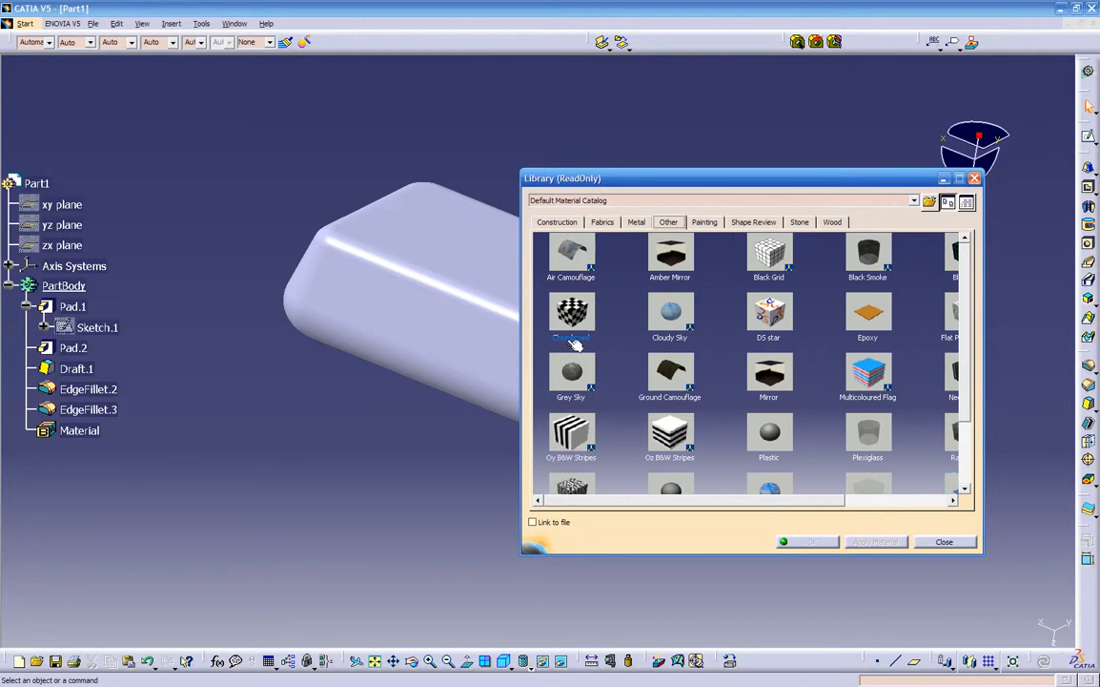
{"action": "left_click_drag", "start_coordinate": [570, 311], "coordinate": [422, 254]}
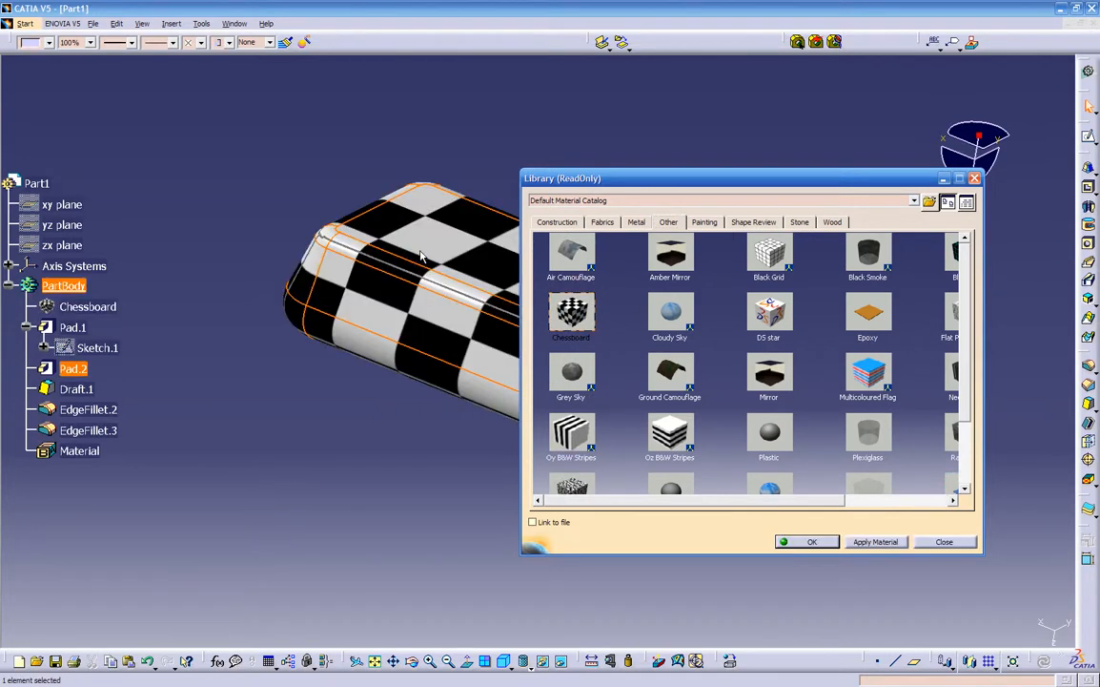
{"action": "left_click", "coordinate": [808, 543]}
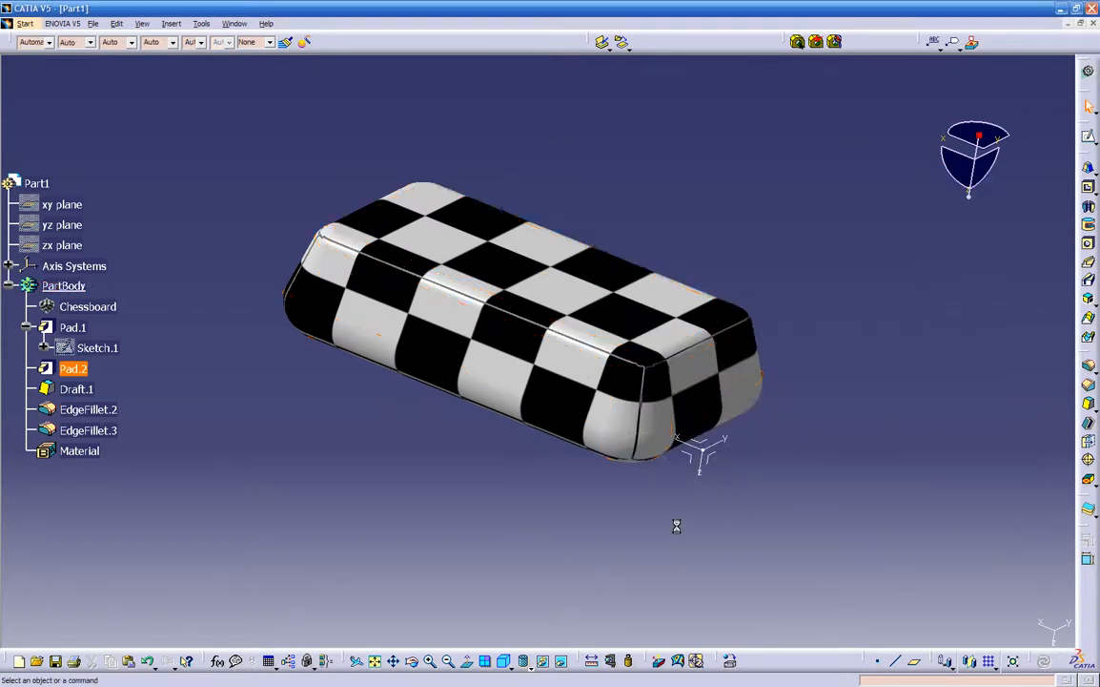
- Open the properties of the Chessboard material and shrink its mapping cube to a material size of 1.5895 in
{"action": "left_click", "coordinate": [89, 306]}
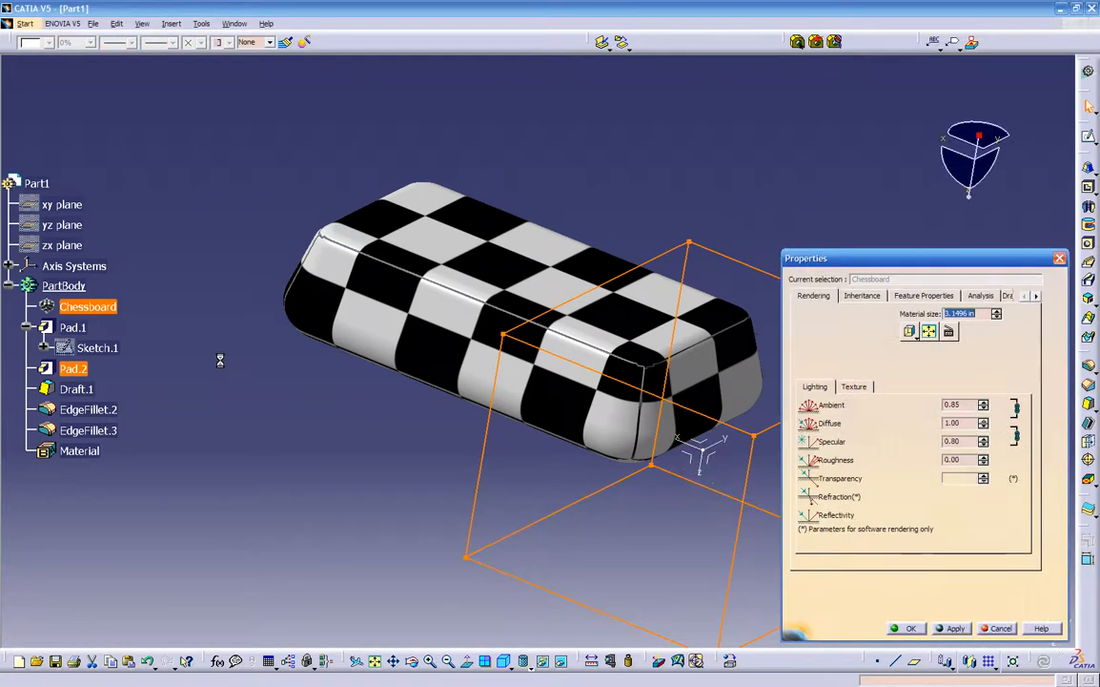
{"action": "middle_click_drag", "start_coordinate": [406, 440], "coordinate": [285, 399]}
{"action": "middle_click_drag", "start_coordinate": [606, 413], "coordinate": [596, 407]}
{"action": "left_click_drag", "start_coordinate": [615, 391], "coordinate": [615, 421]}
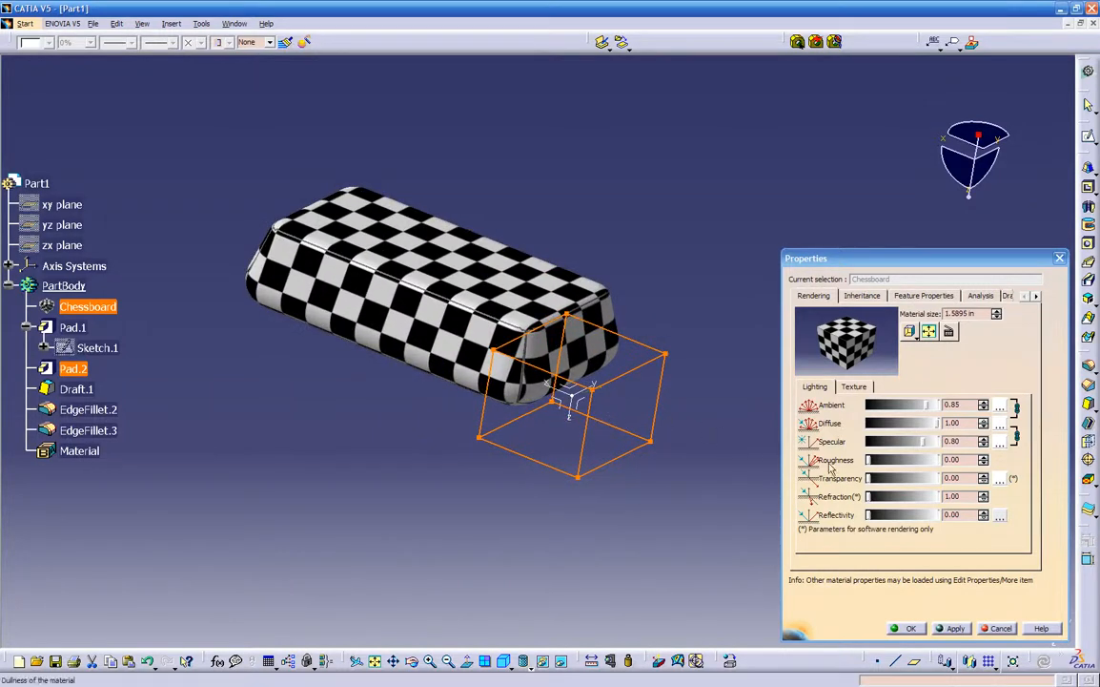
- Set the Chessboard material's refraction to 2.00 and its texture orientation to 5.324 deg
{"action": "left_click_drag", "start_coordinate": [869, 497], "coordinate": [902, 496]}
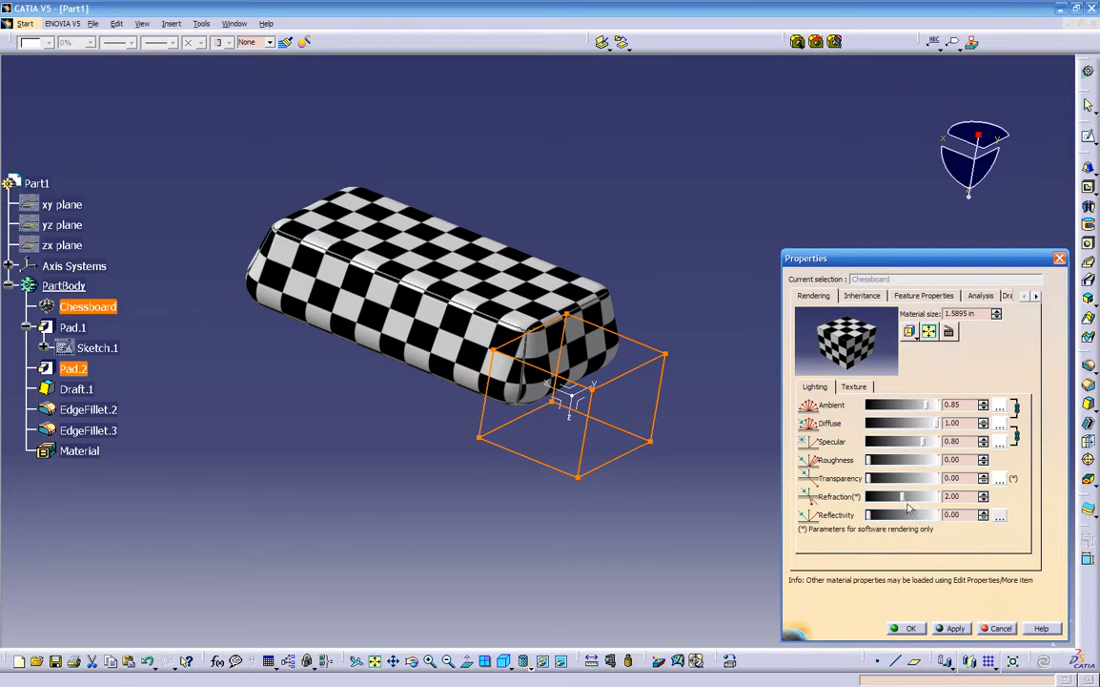
{"action": "left_click", "coordinate": [854, 386]}
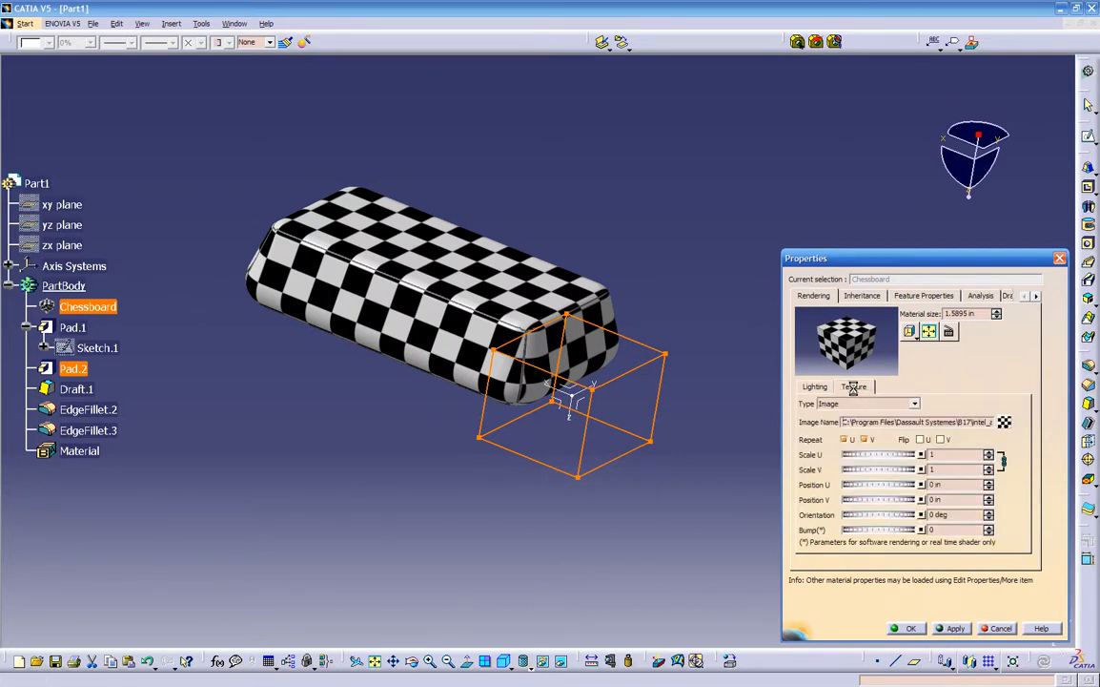
{"action": "mouse_move", "coordinate": [858, 516]}
{"action": "left_mouse_down"}
{"action": "mouse_move", "coordinate": [901, 515]}
{"action": "mouse_move", "coordinate": [847, 515]}
{"action": "mouse_move", "coordinate": [865, 514]}
{"action": "left_mouse_up"}
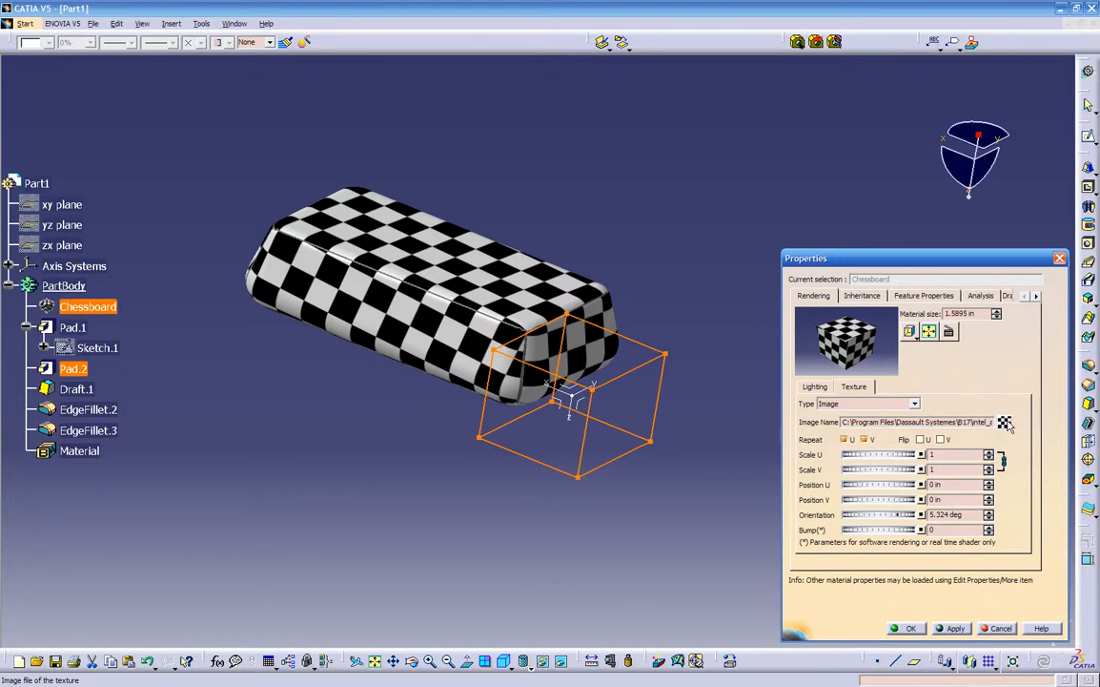
{"action": "left_click", "coordinate": [1004, 421]}
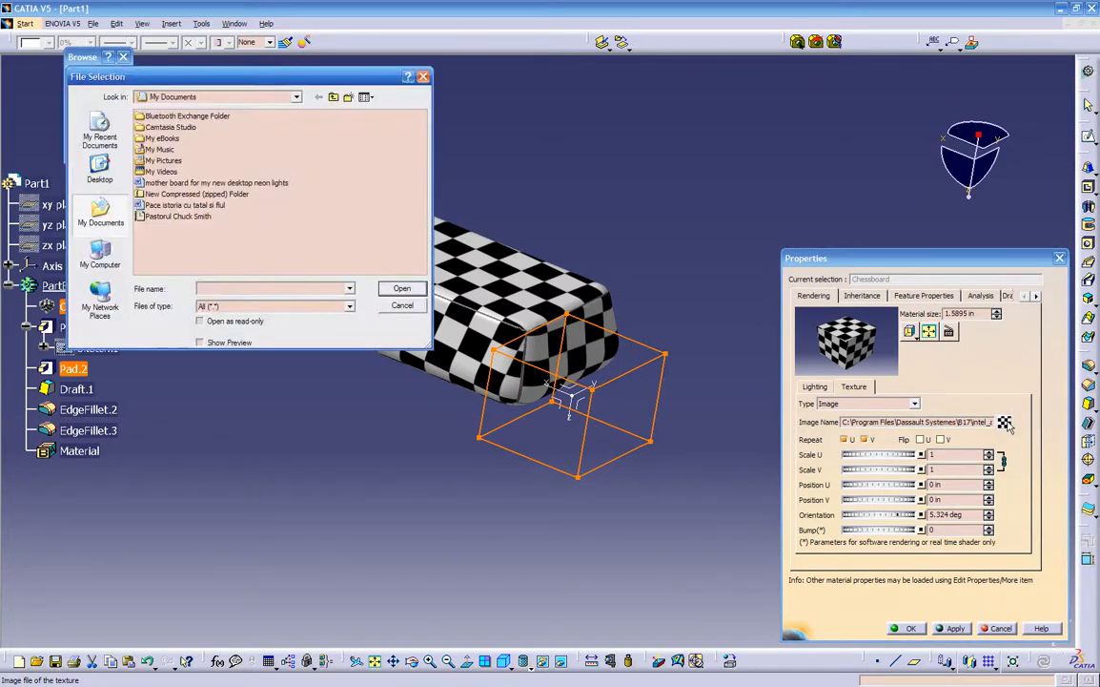
{"action": "double_click", "coordinate": [160, 160]}
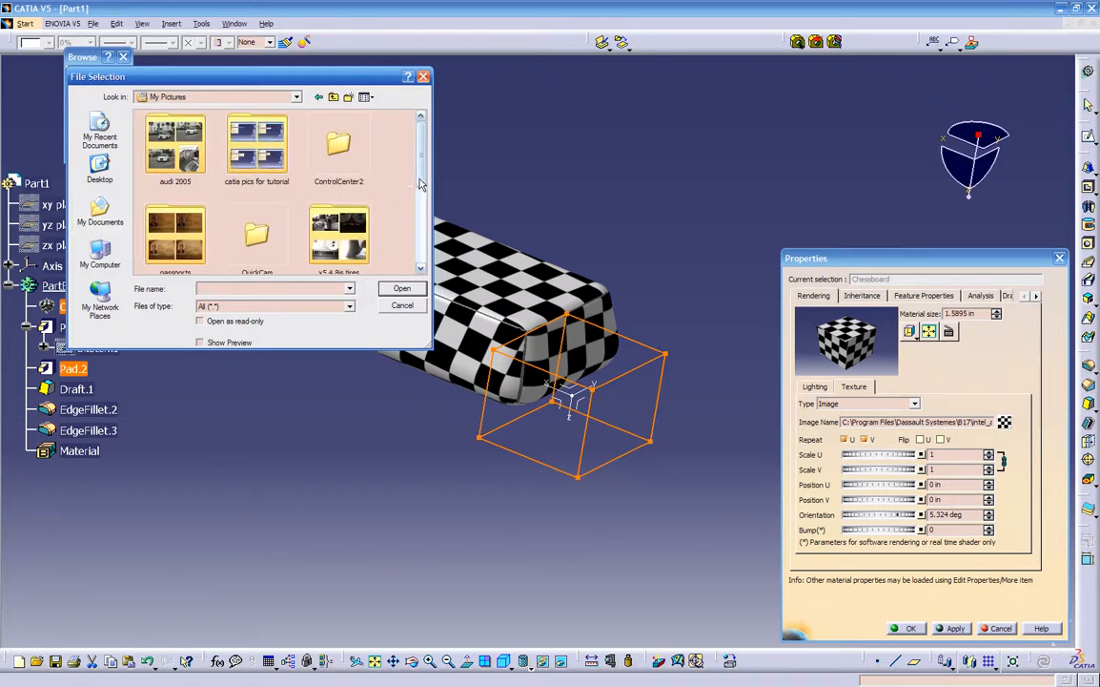
{"action": "scroll", "coordinate": [376, 191], "scroll_direction": "down", "scroll_amount": 5}
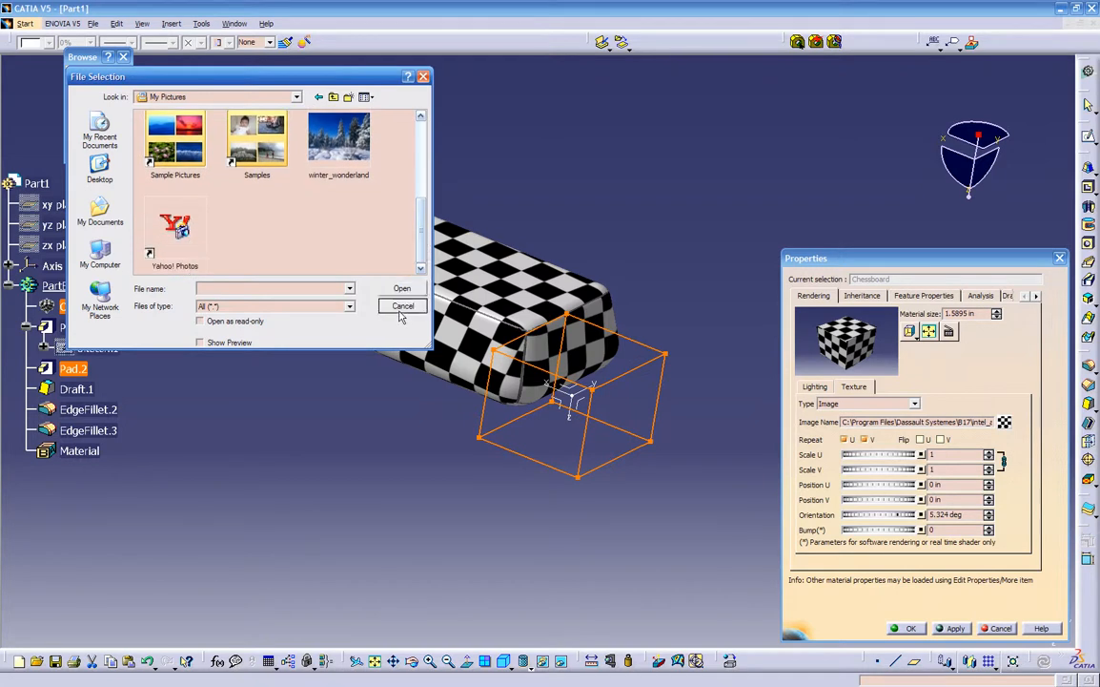
{"action": "left_click", "coordinate": [402, 305]}
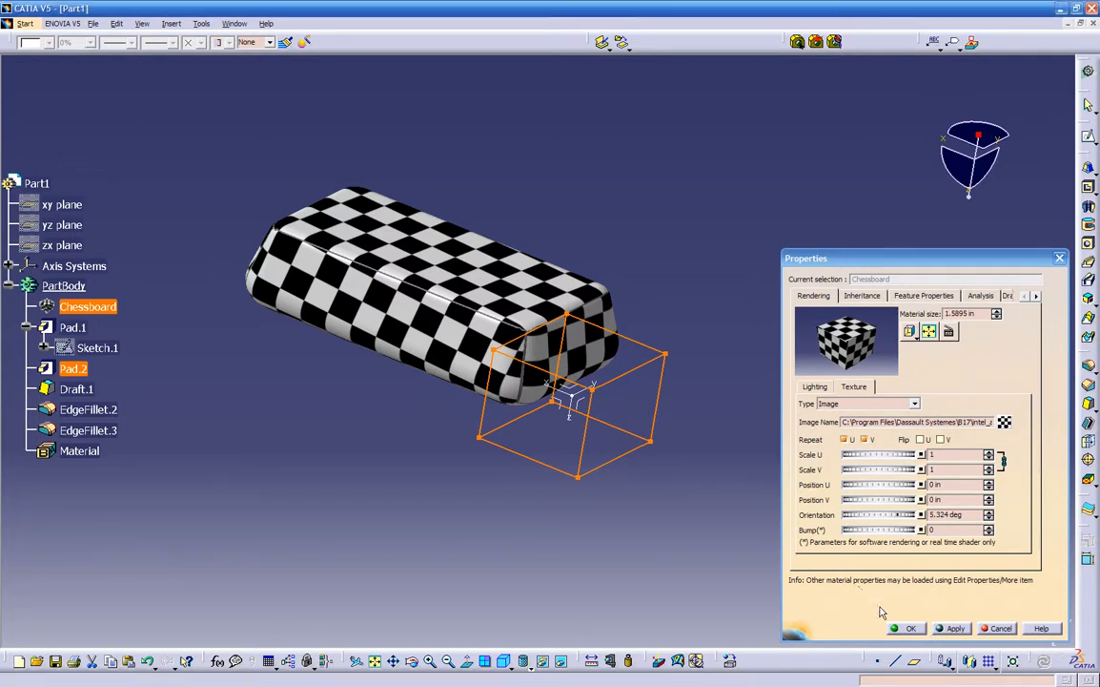
- Accept the Chessboard property changes and clear the material selection
{"action": "left_click", "coordinate": [906, 628]}
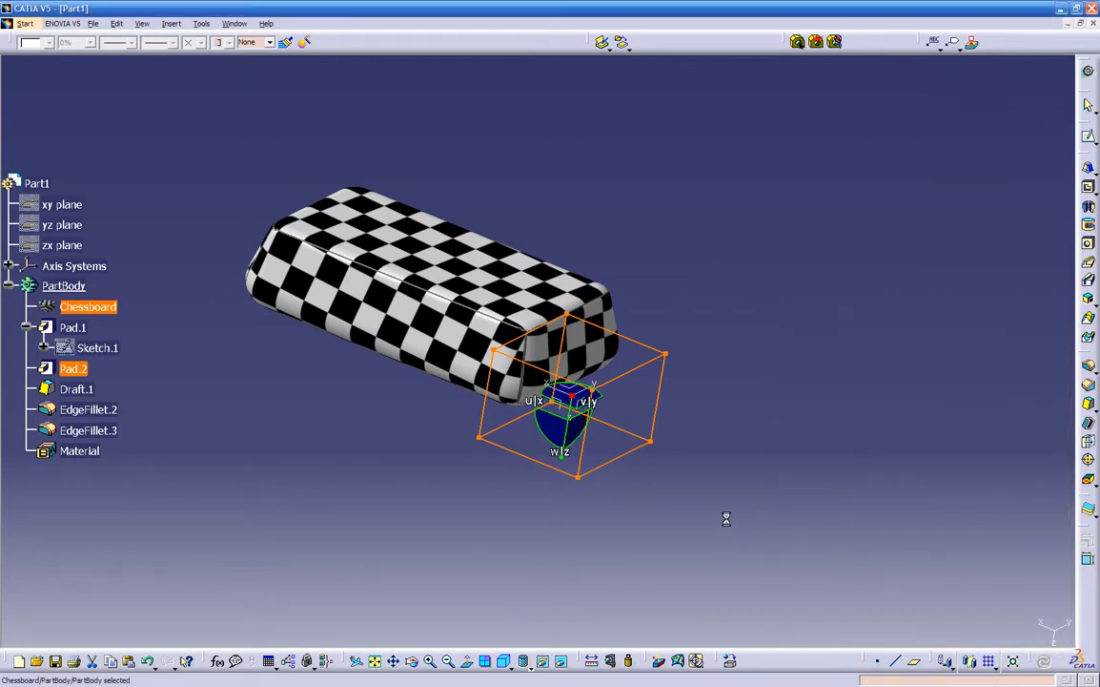
{"action": "left_click", "coordinate": [690, 508]}
{"action": "middle_click_drag", "start_coordinate": [690, 508], "coordinate": [605, 498]}
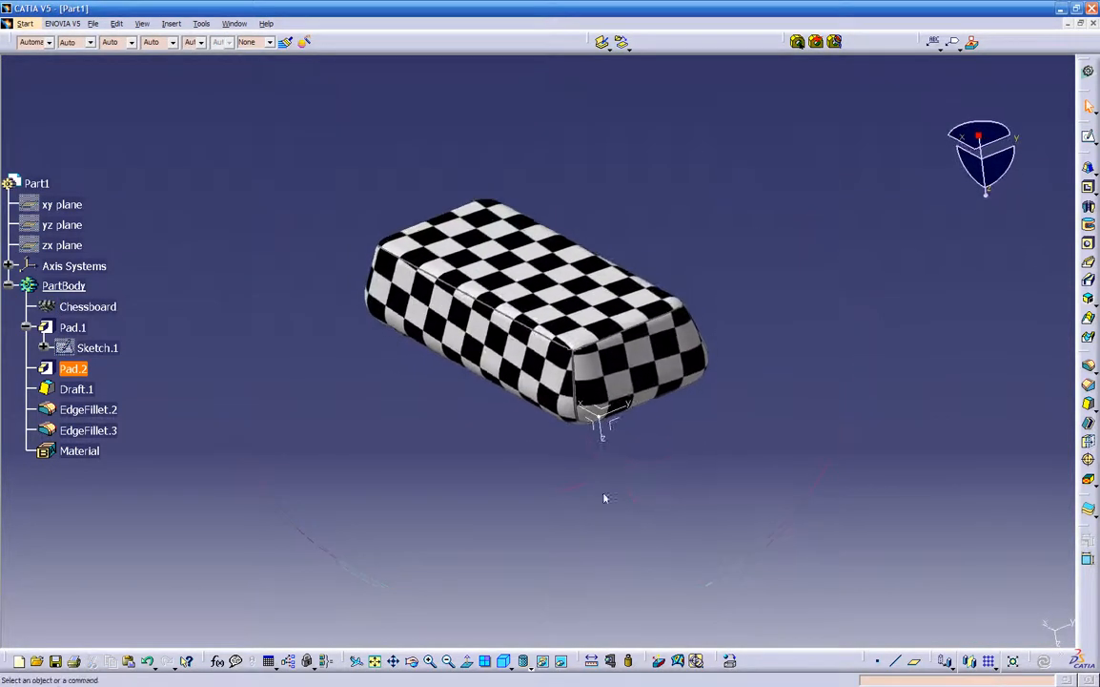
- Alternate the block's display between Shading with Edges and Shading with Material, finishing in Shading with Edges
{"action": "left_click", "coordinate": [523, 661]}
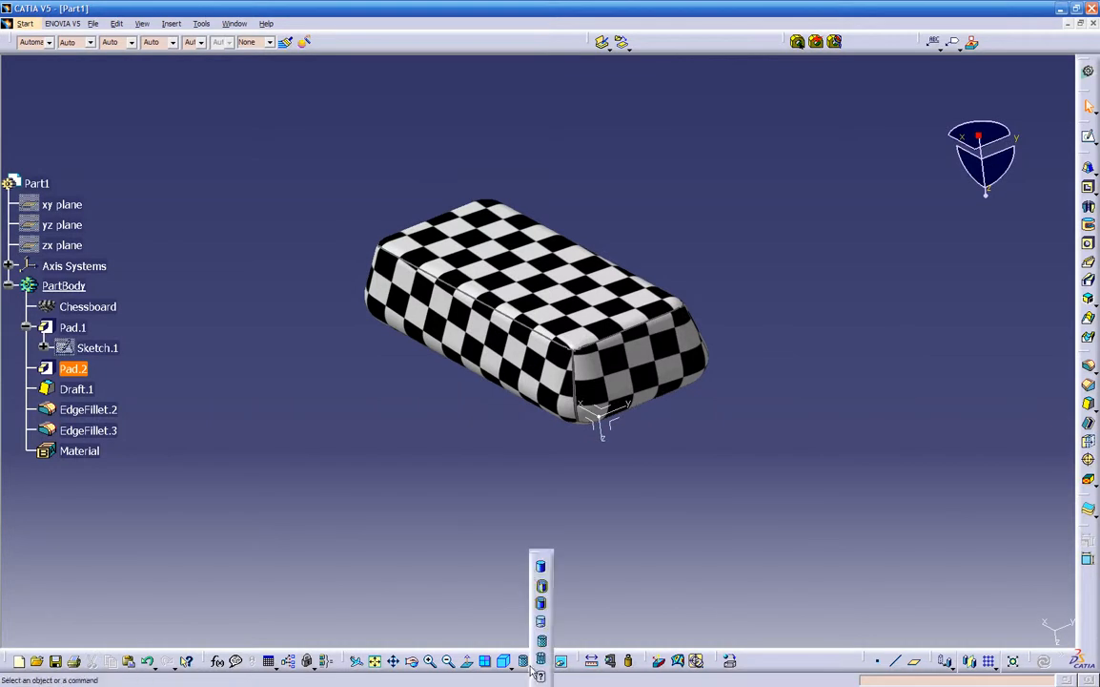
{"action": "left_click", "coordinate": [543, 589]}
{"action": "mouse_move", "coordinate": [462, 448]}
{"action": "middle_mouse_down"}
{"action": "mouse_move", "coordinate": [558, 370]}
{"action": "mouse_move", "coordinate": [477, 400]}
{"action": "middle_mouse_up"}
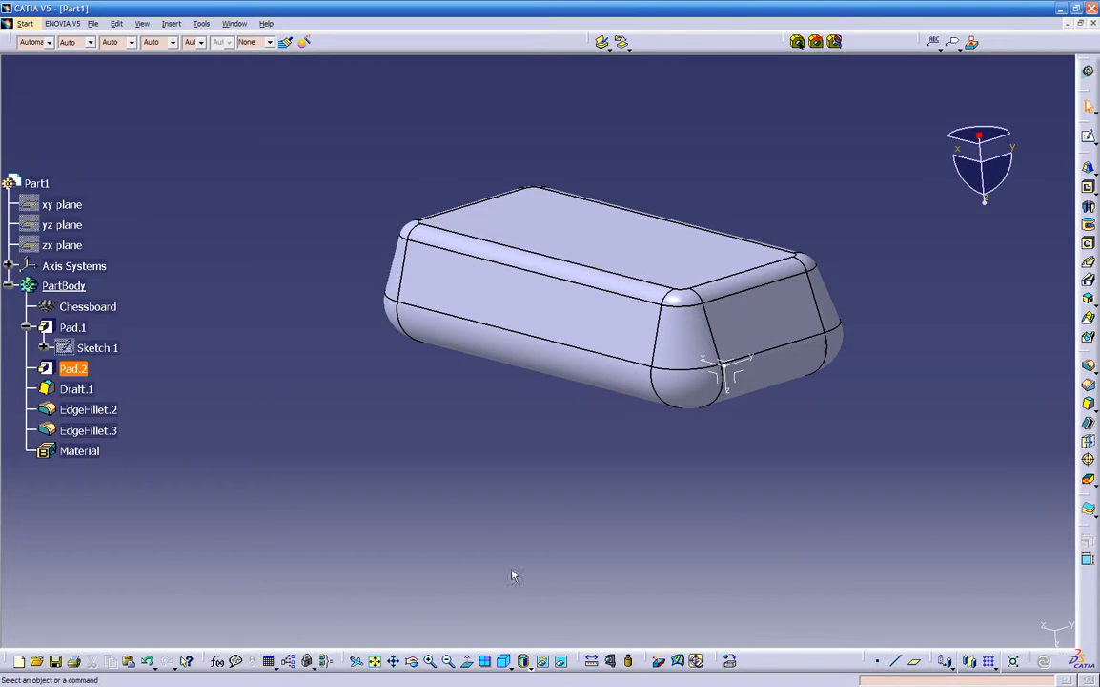
{"action": "left_click", "coordinate": [531, 668]}
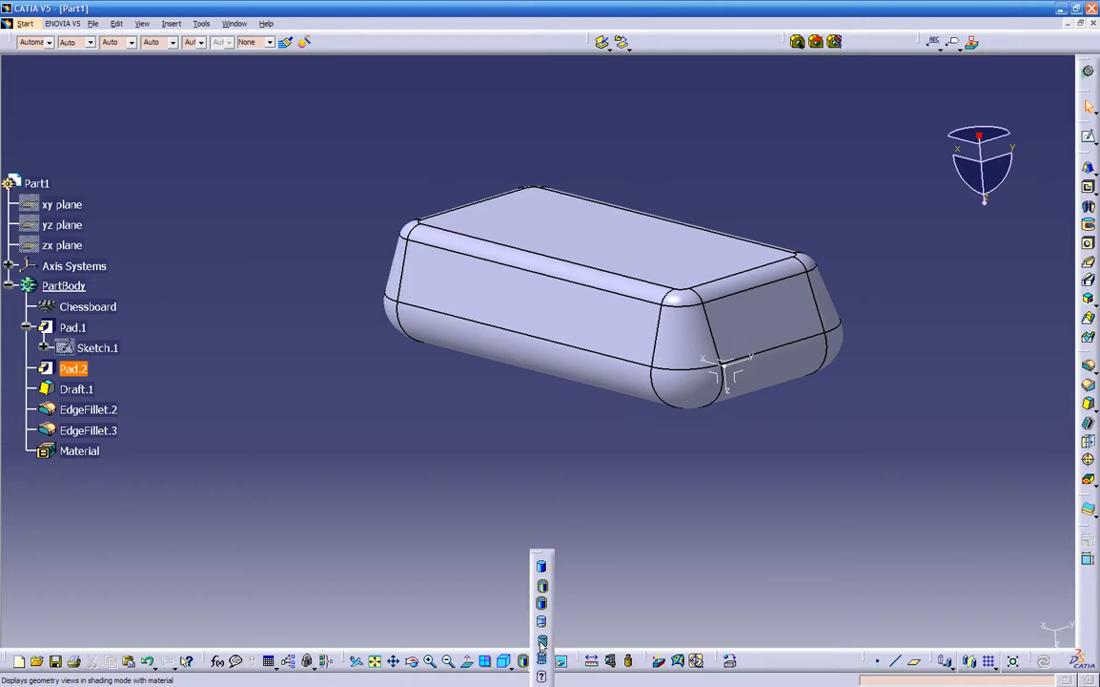
{"action": "left_click", "coordinate": [541, 643]}
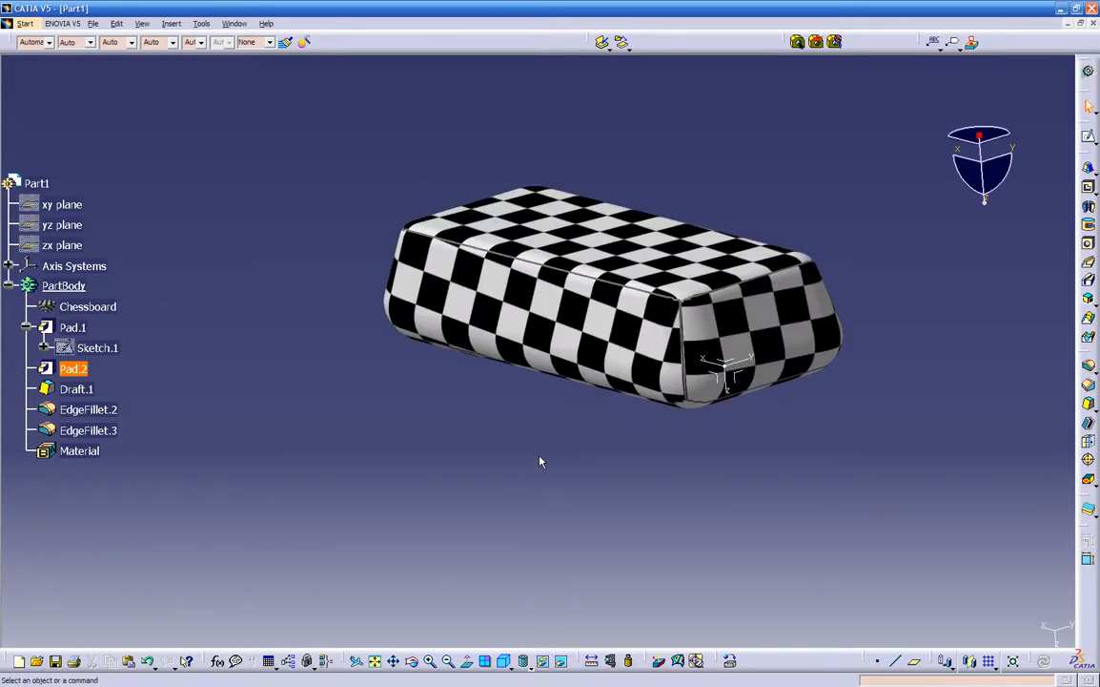
{"action": "left_click", "coordinate": [542, 660]}
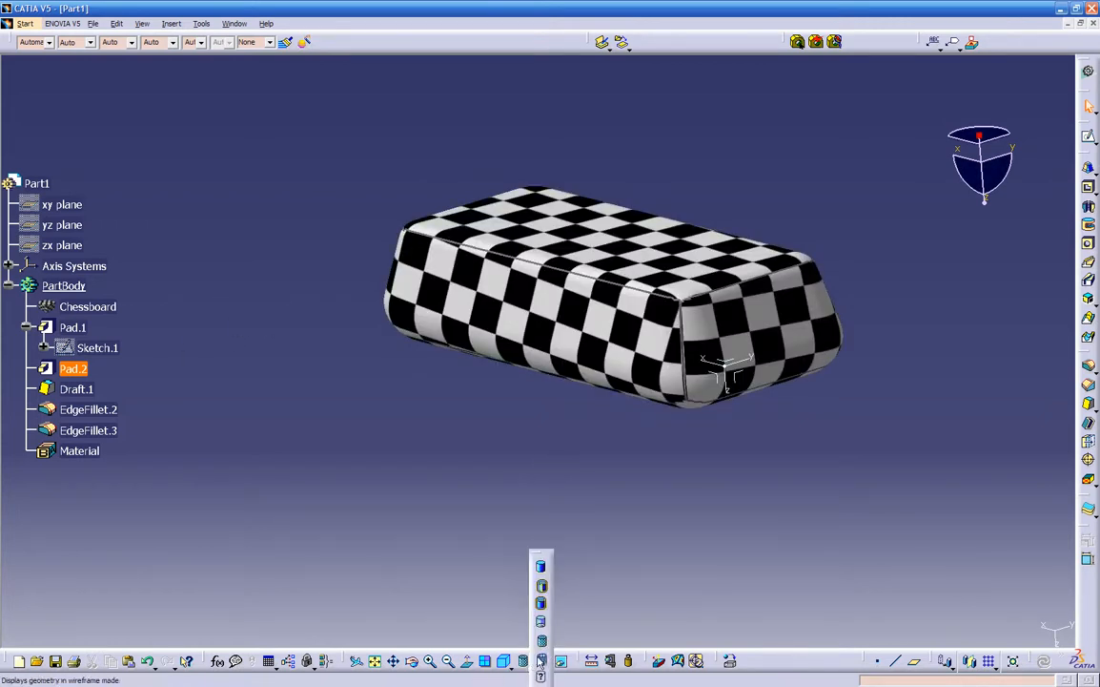
{"action": "left_click", "coordinate": [542, 586]}
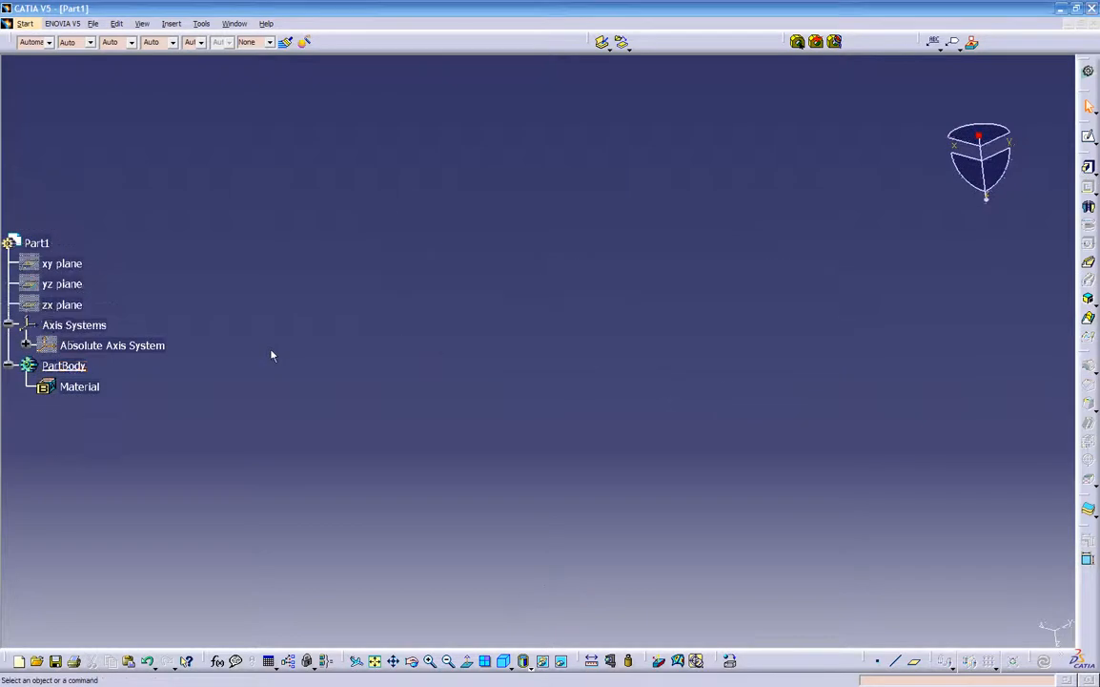
- Close the current part and create a new document of type Part
{"action": "left_click", "coordinate": [1092, 23]}
{"action": "left_click", "coordinate": [550, 369]}
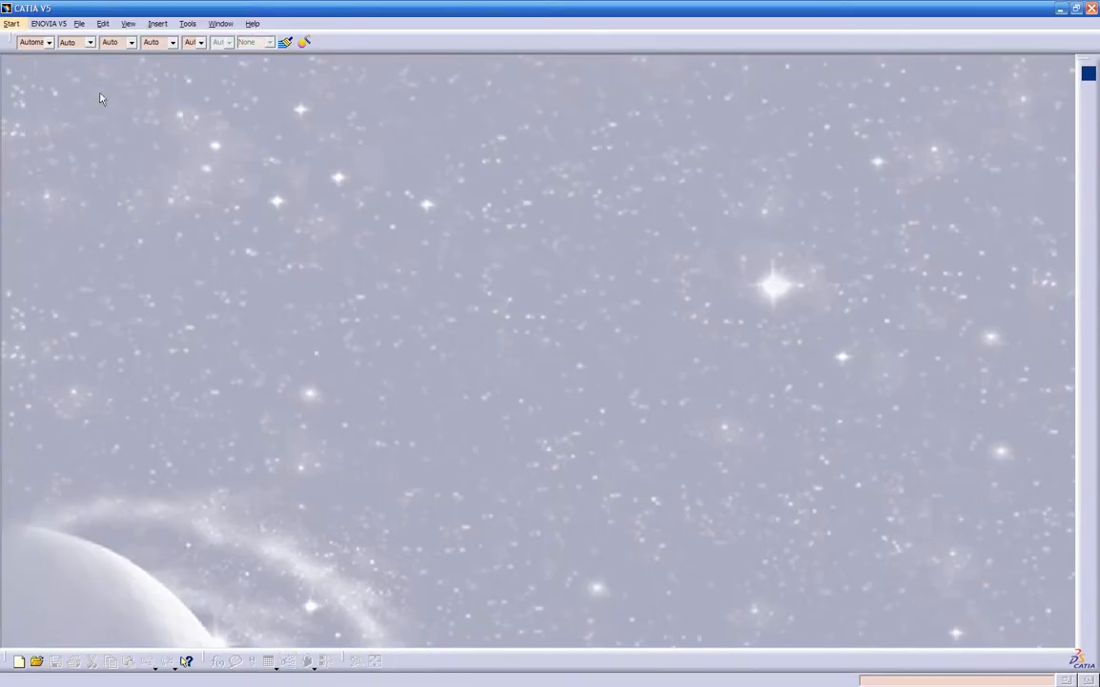
{"action": "left_click", "coordinate": [79, 26]}
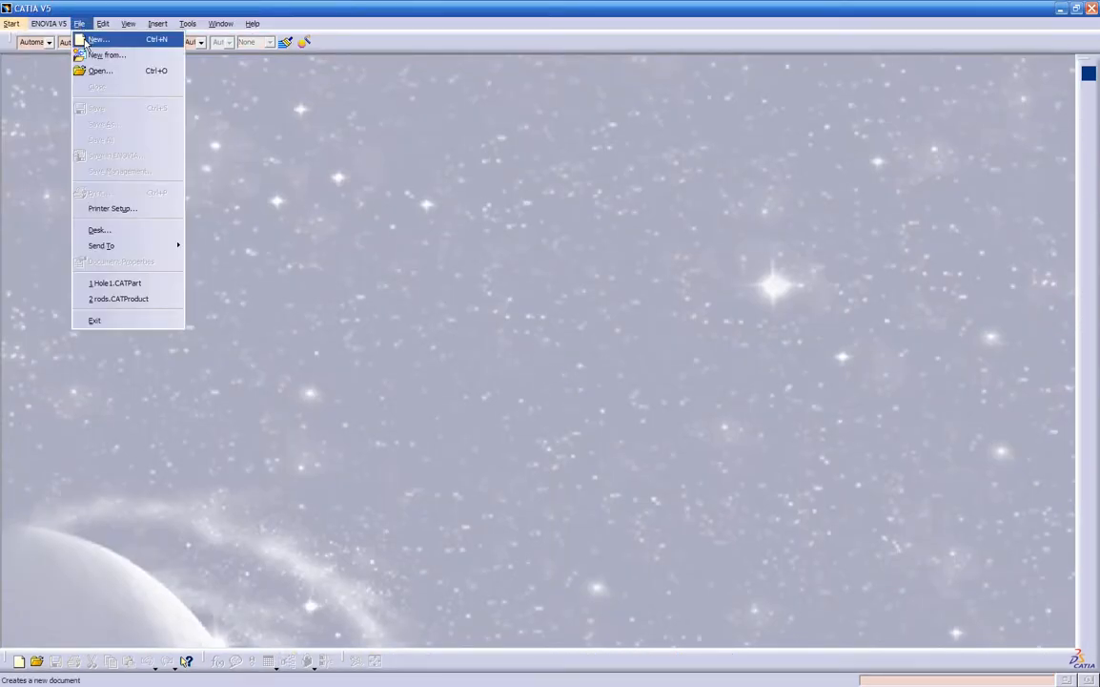
{"action": "left_click", "coordinate": [85, 42]}
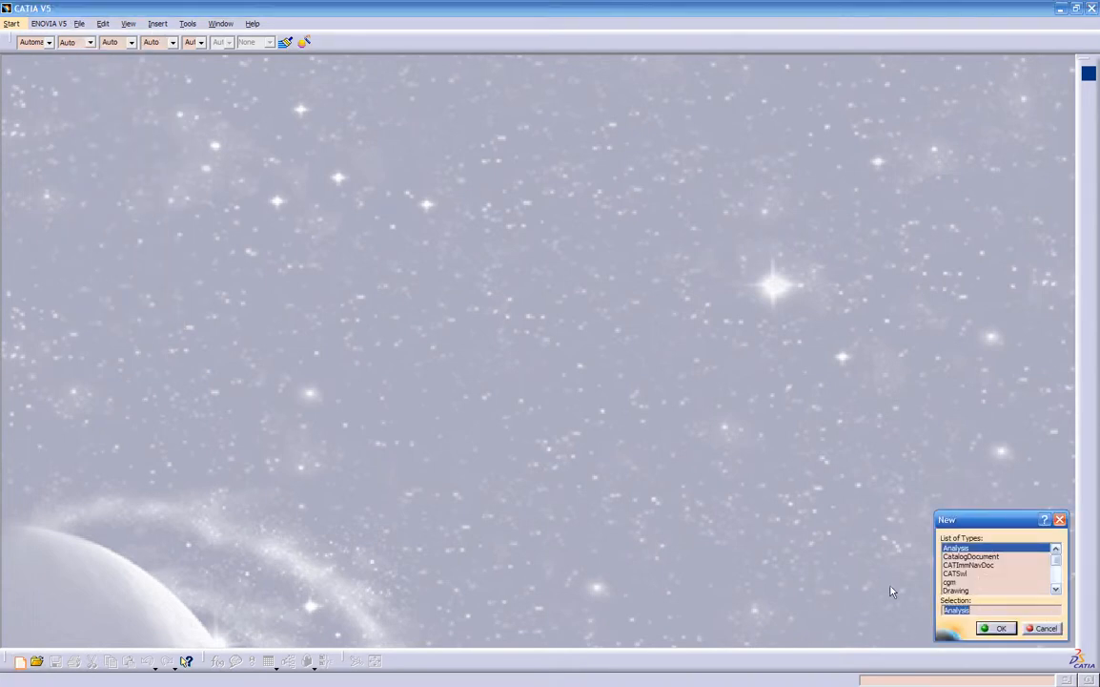
{"action": "type", "text": "p"}
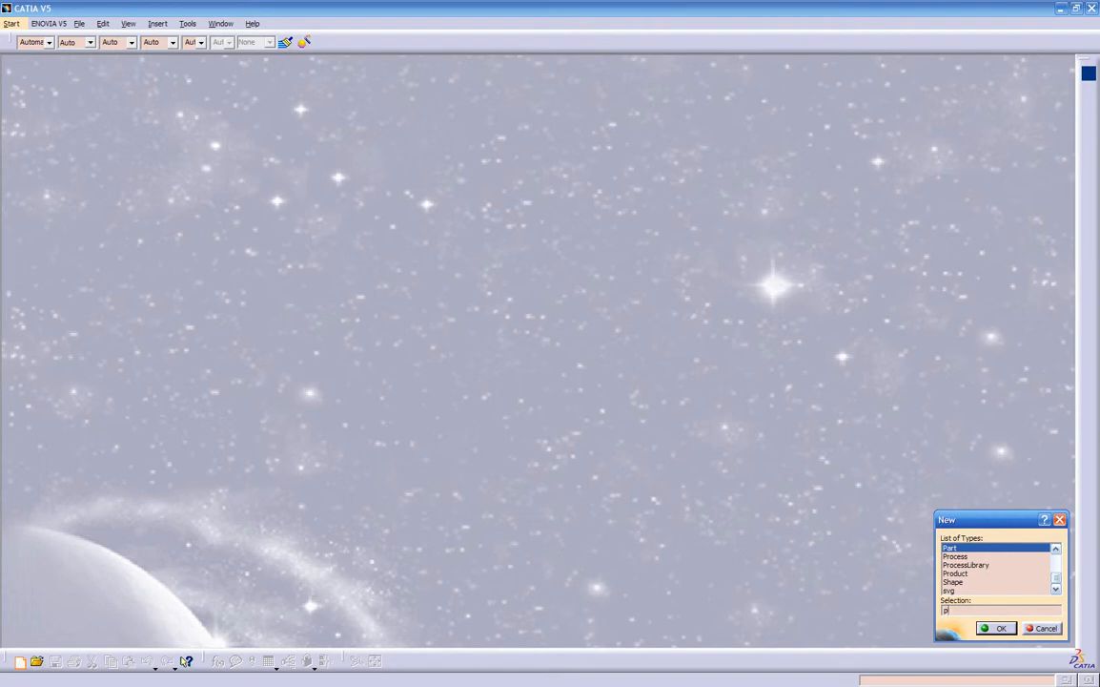
{"action": "type", "text": "art"}
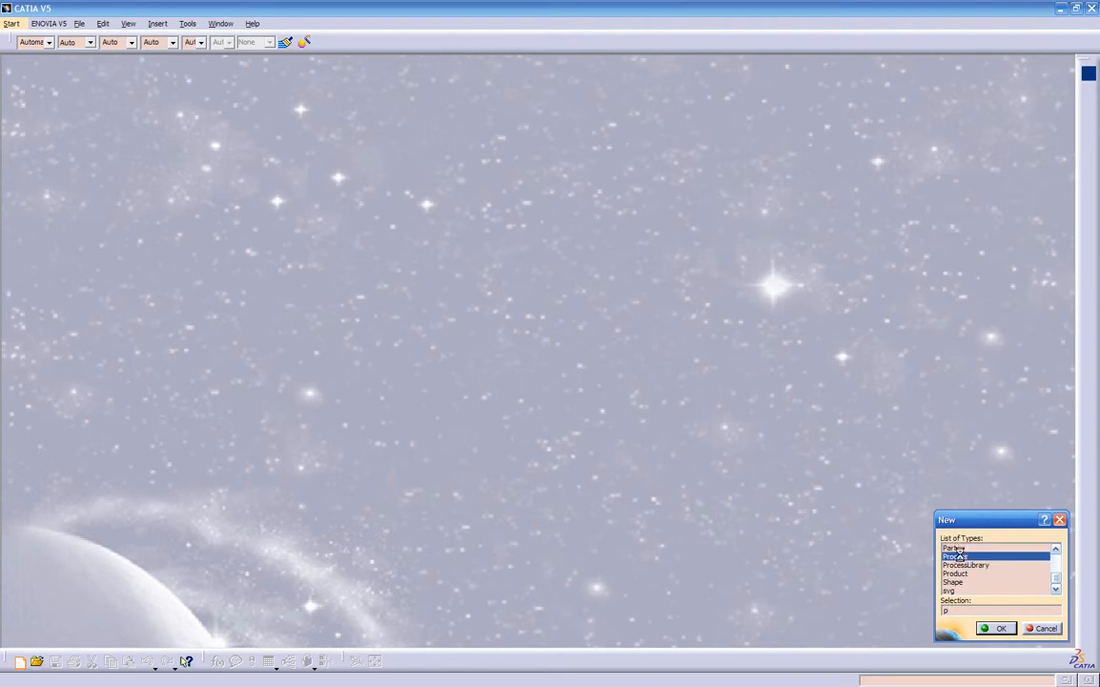
{"action": "left_click", "coordinate": [992, 628]}
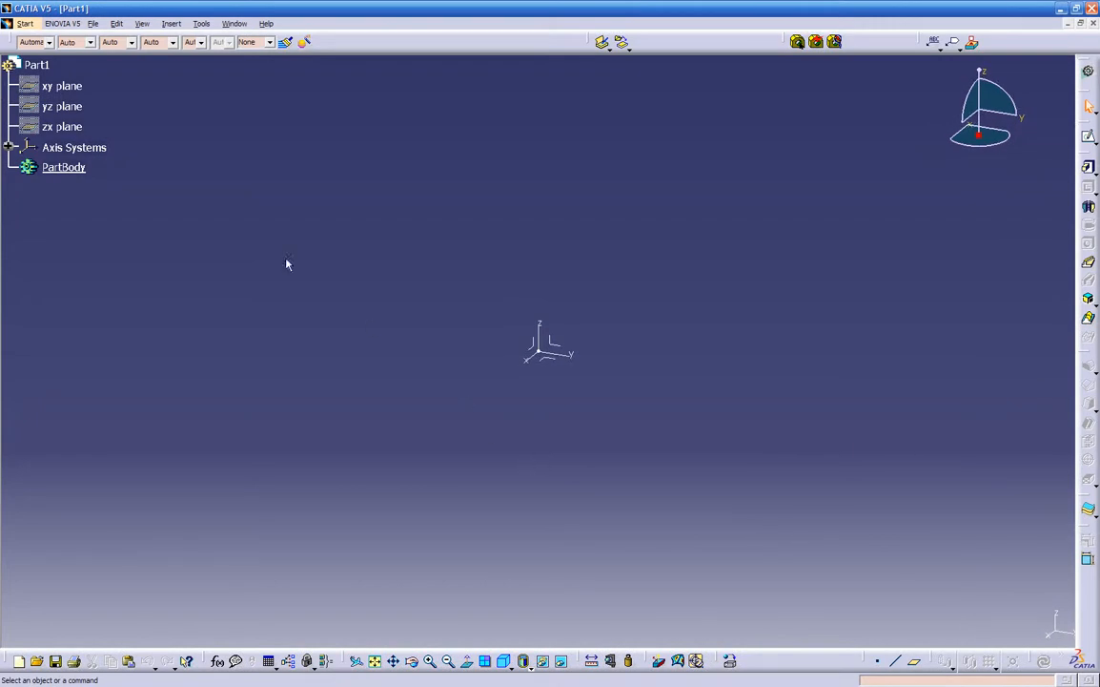
- Open a sketch on the xy plane and draw a wide rectangle above the horizontal axis, clear of the origin
{"action": "left_click", "coordinate": [1089, 138]}
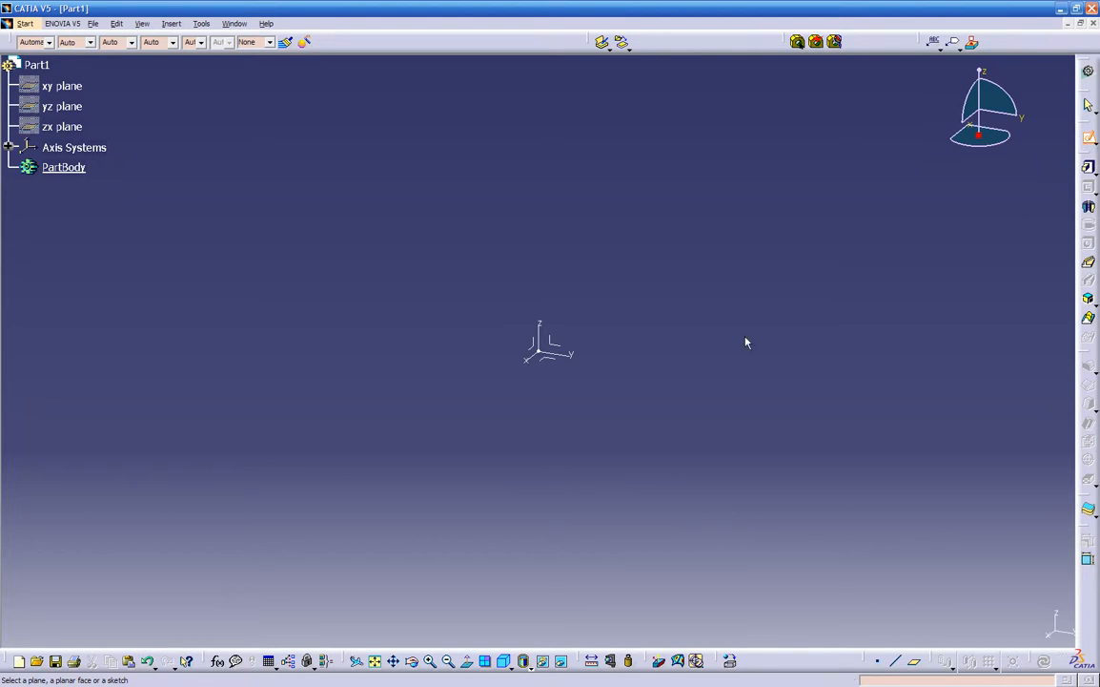
{"action": "left_click", "coordinate": [545, 359]}
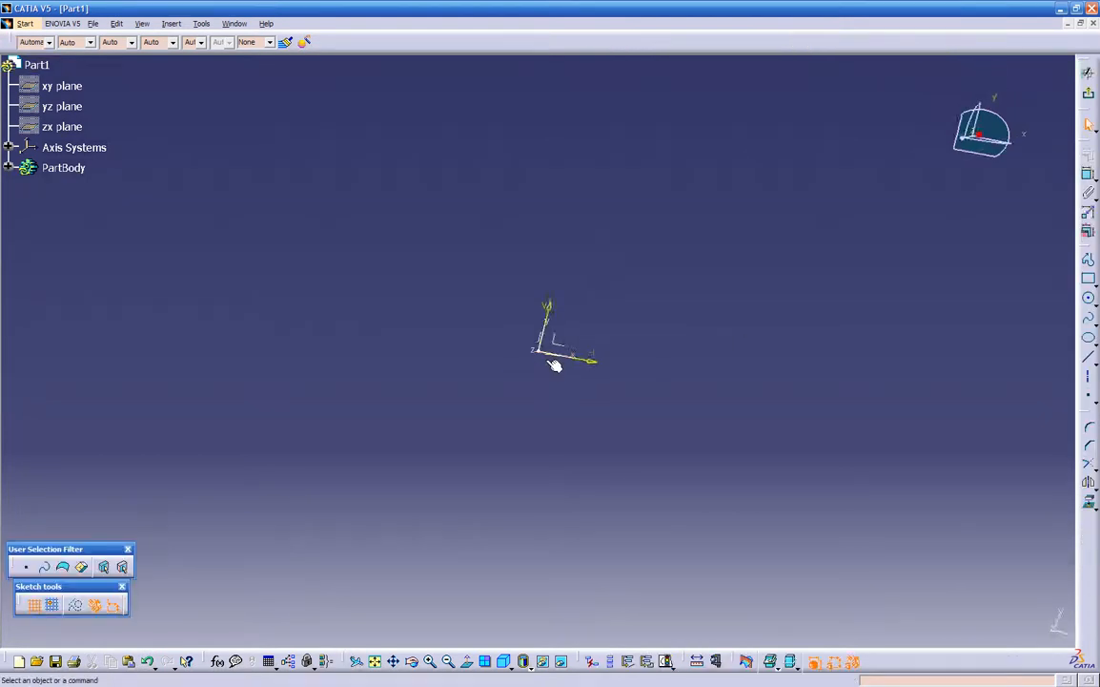
{"action": "middle_click_drag", "start_coordinate": [560, 370], "coordinate": [418, 449]}
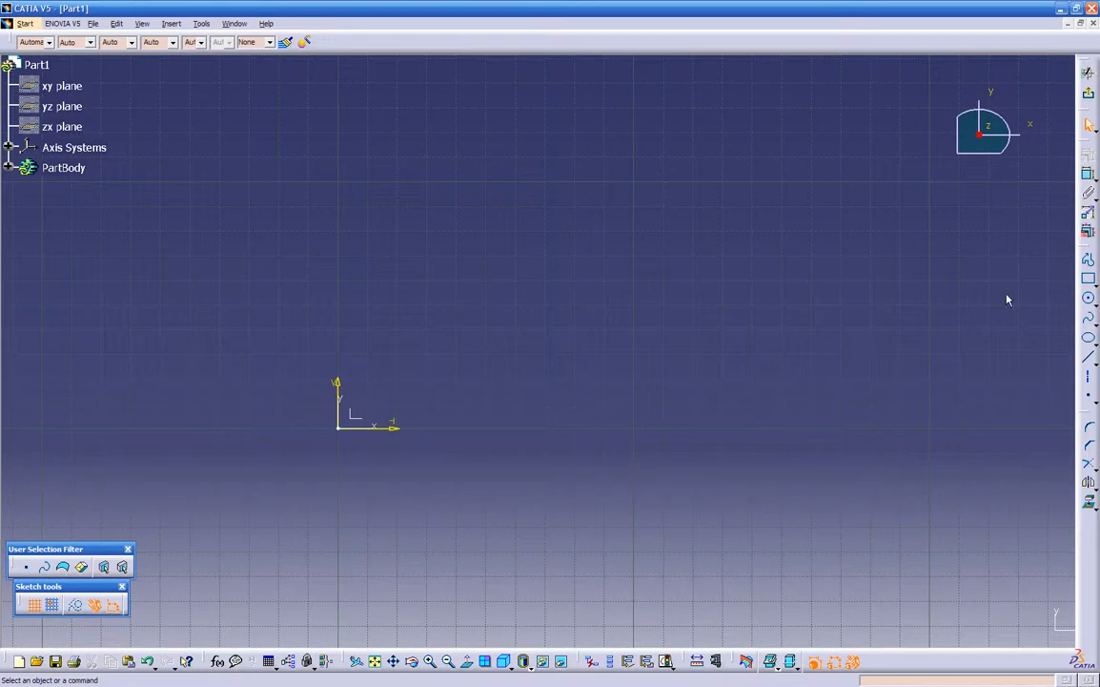
{"action": "left_click", "coordinate": [1088, 277]}
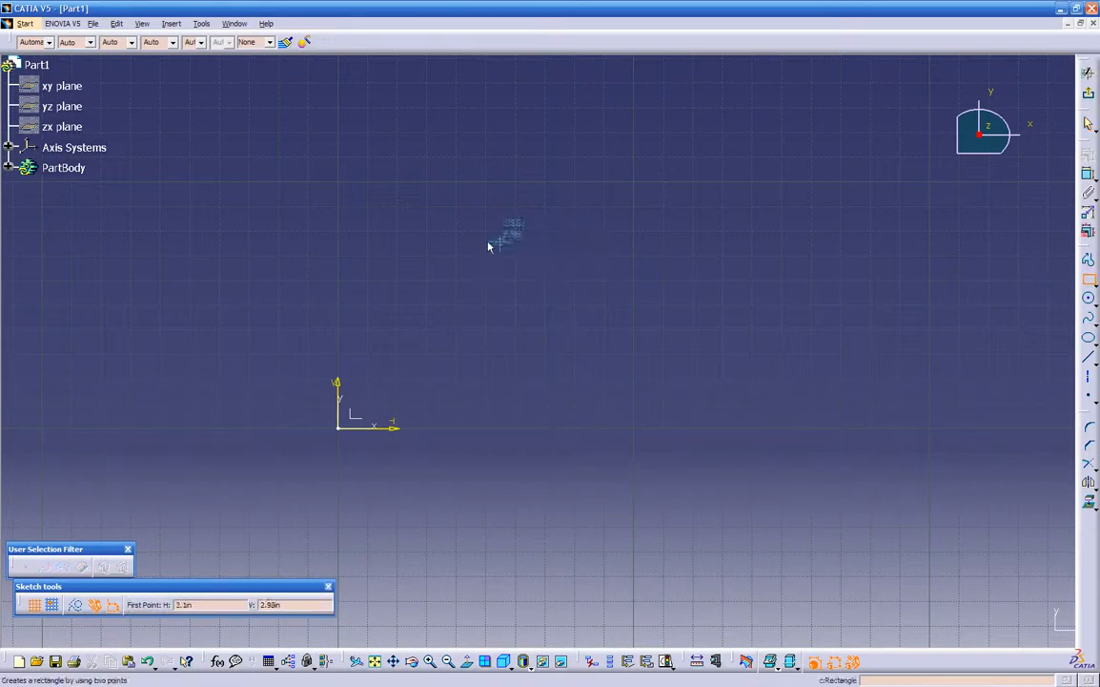
{"action": "left_click", "coordinate": [456, 235]}
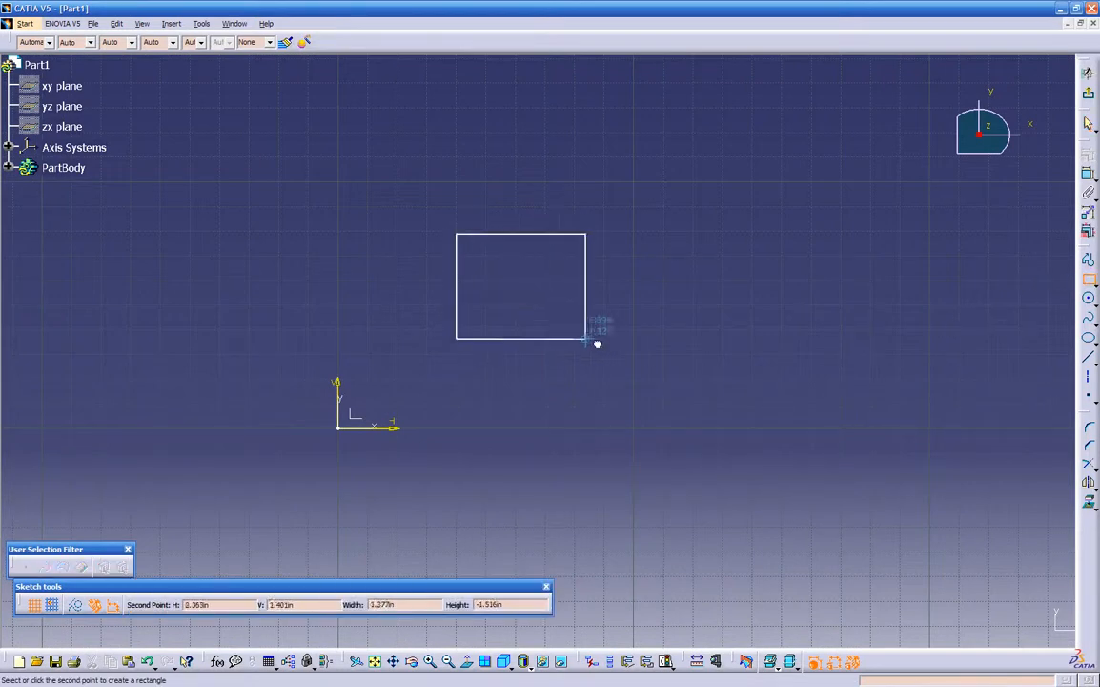
{"action": "left_click", "coordinate": [885, 376]}
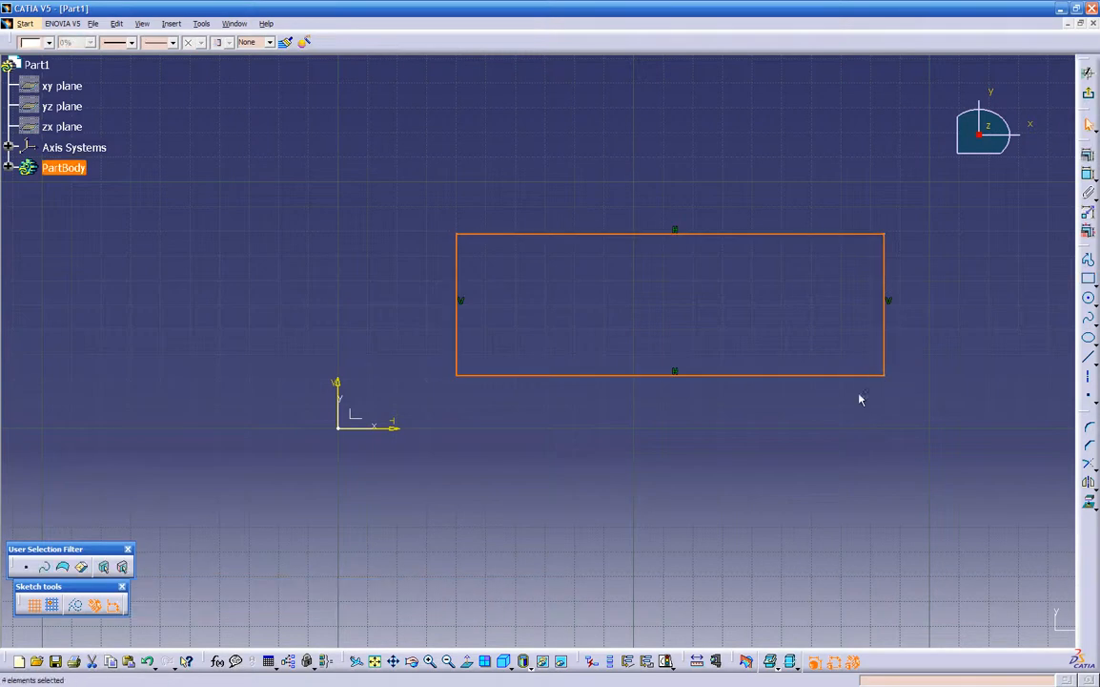
{"action": "left_click", "coordinate": [780, 462]}
{"action": "middle_click_drag", "start_coordinate": [757, 464], "coordinate": [633, 497]}
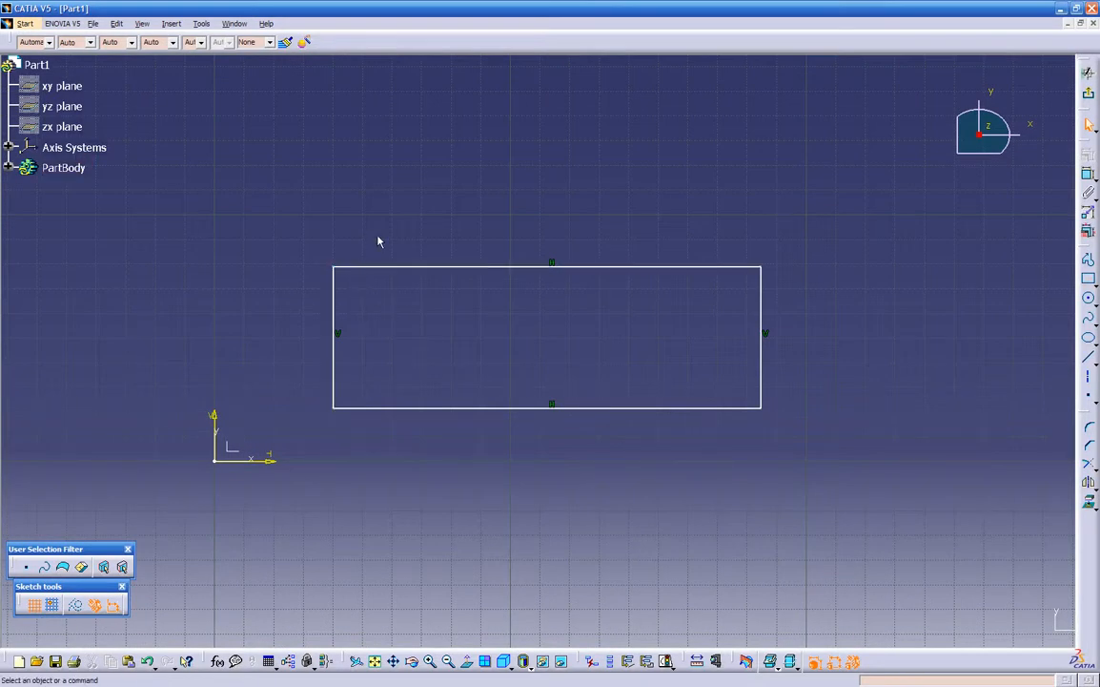
- Round the rectangle's upper-left corner using its two adjoining edges, with a radius of 0.25 in
{"action": "left_click", "coordinate": [370, 267]}
{"action": "left_click", "coordinate": [335, 301], "text": "ctrl"}
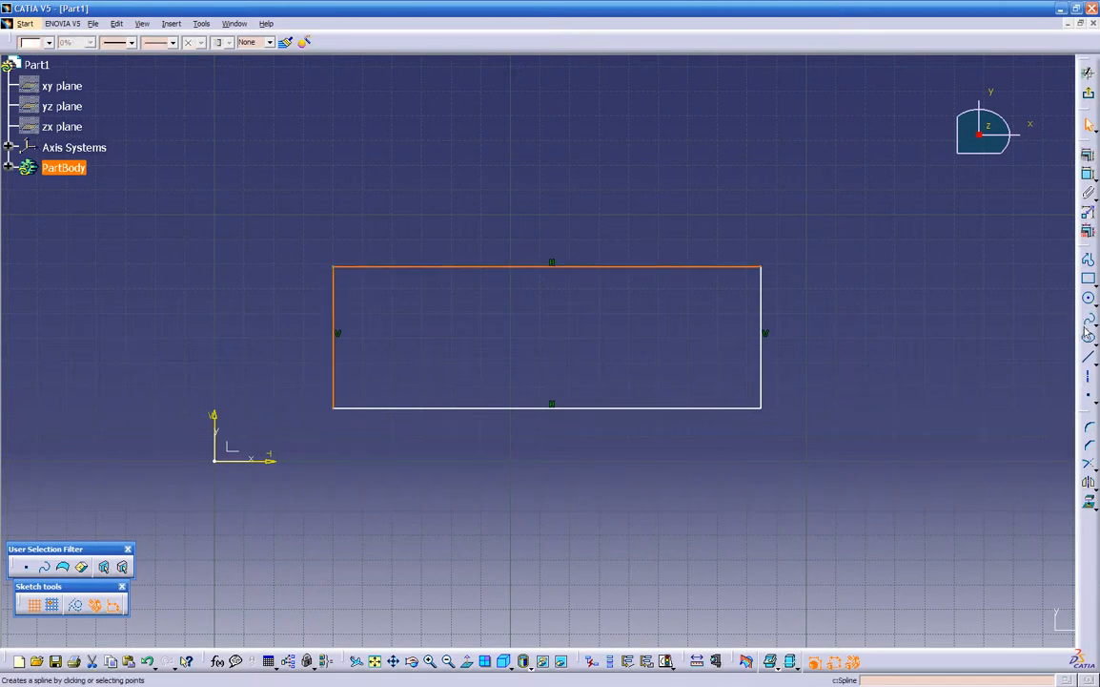
{"action": "left_click", "coordinate": [1088, 428]}
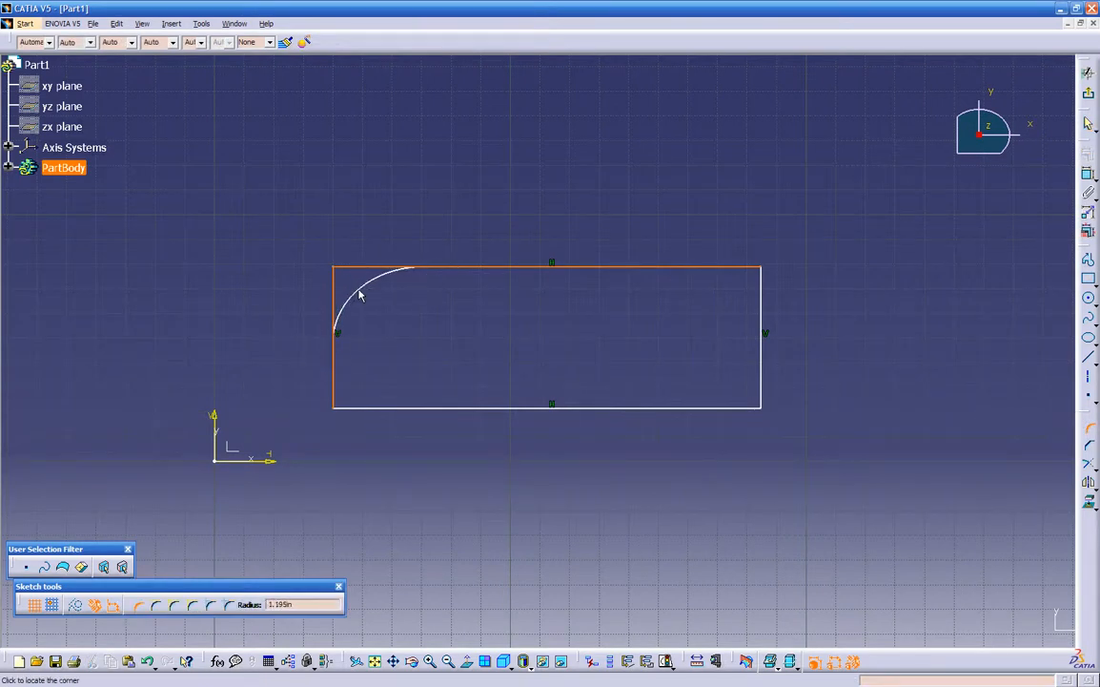
{"action": "left_click", "coordinate": [363, 287]}
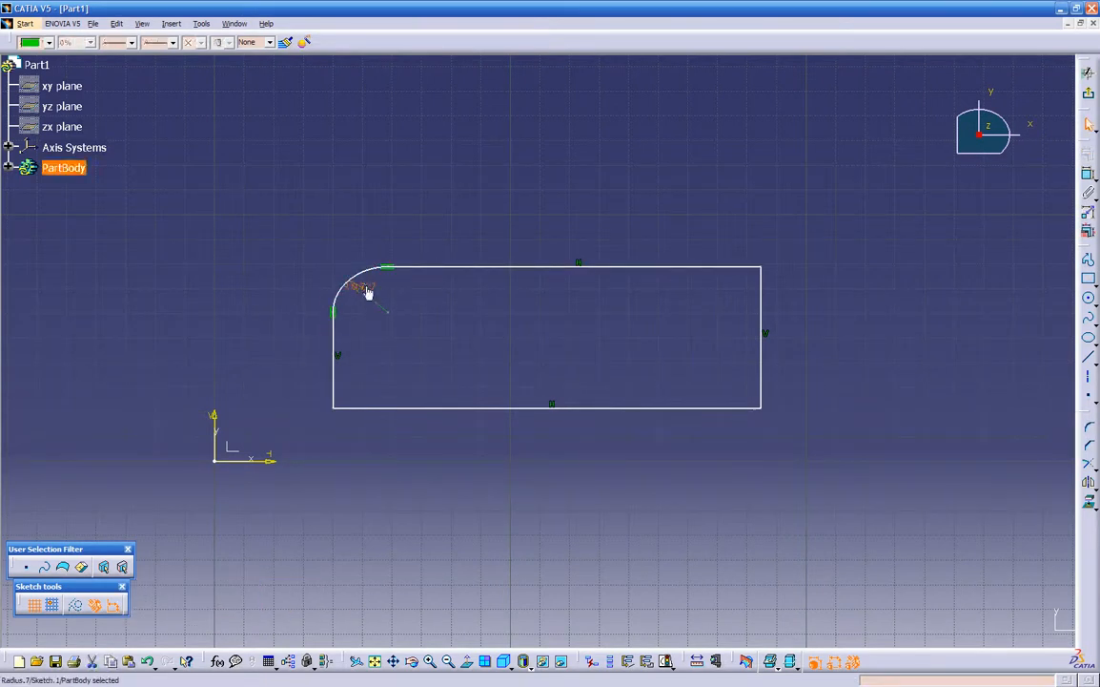
{"action": "double_click", "coordinate": [366, 286]}
{"action": "type", "text": ".25"}
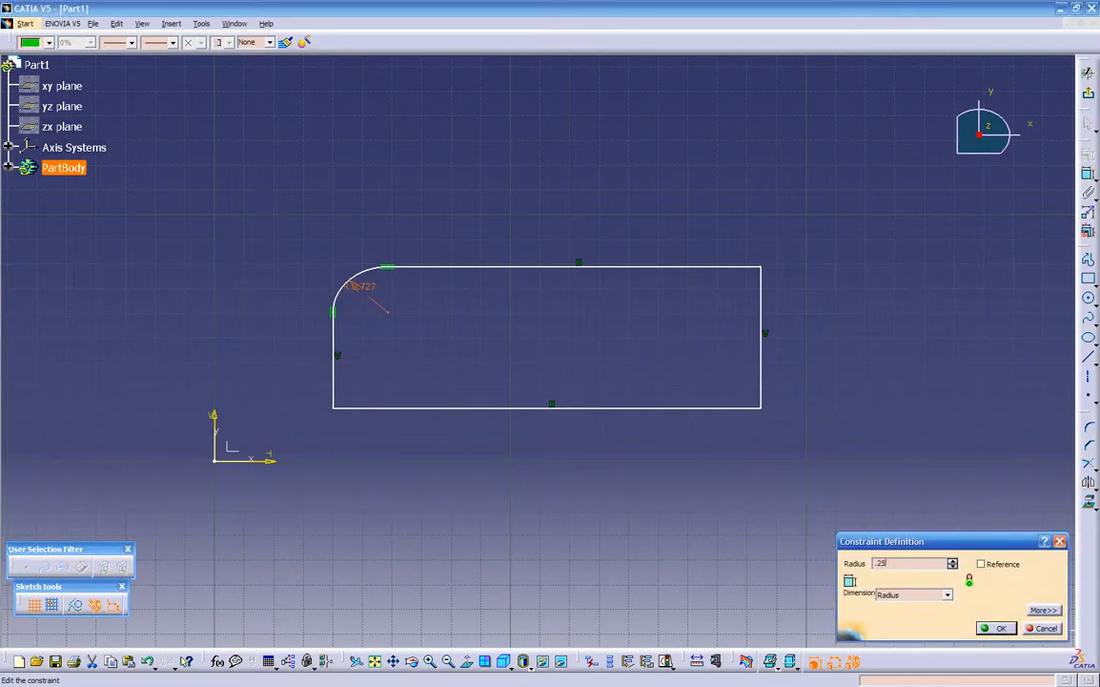
{"action": "key", "text": "Return"}
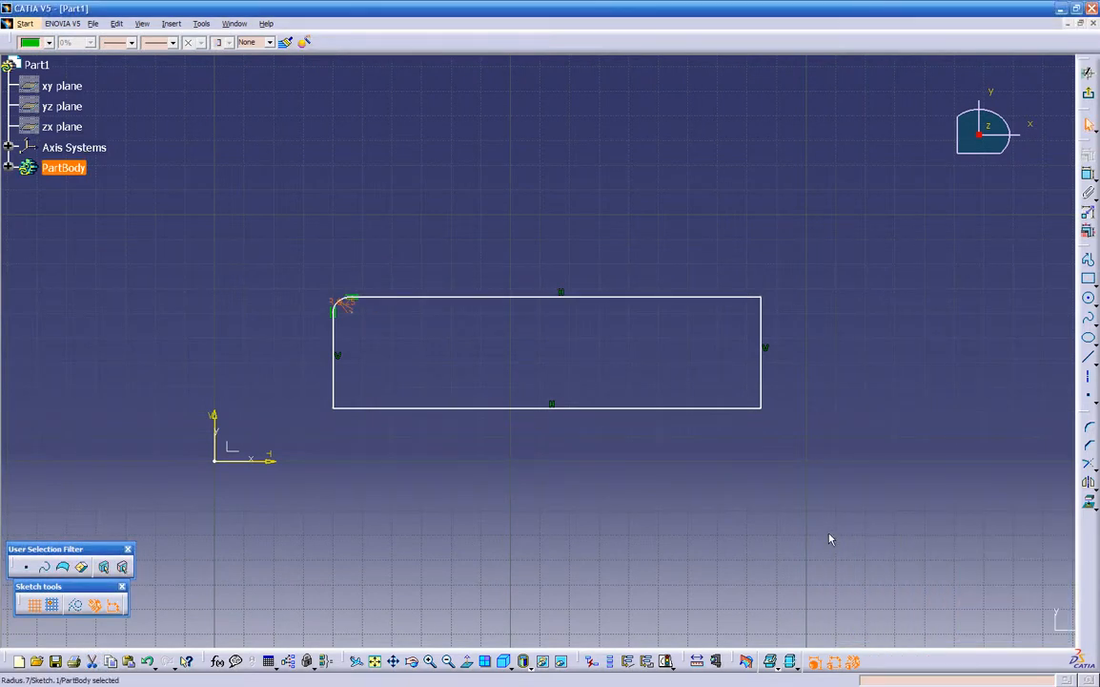
- Undo the radius change and the corner rounding on the rectangle
{"action": "key", "text": "ctrl+z"}
{"action": "left_click", "coordinate": [830, 539]}
{"action": "key", "text": "ctrl+z"}
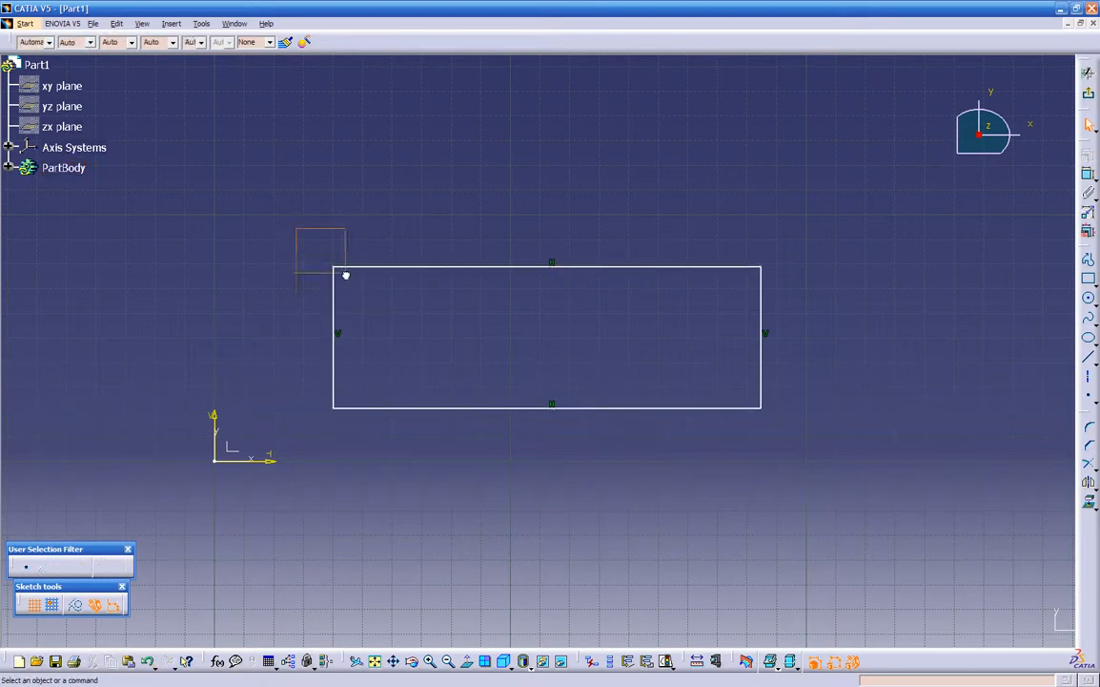
- Round the rectangle's upper-left corner from its vertex and set the corner radius to 0.25 in
{"action": "left_click", "coordinate": [1089, 429]}
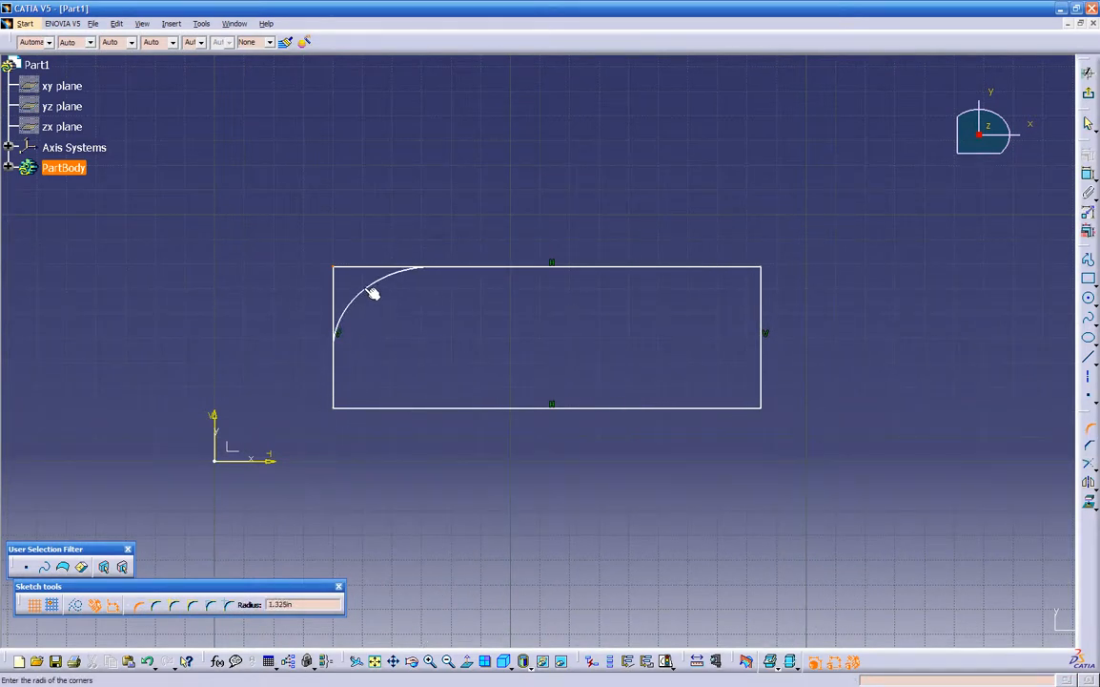
{"action": "left_click", "coordinate": [362, 290]}
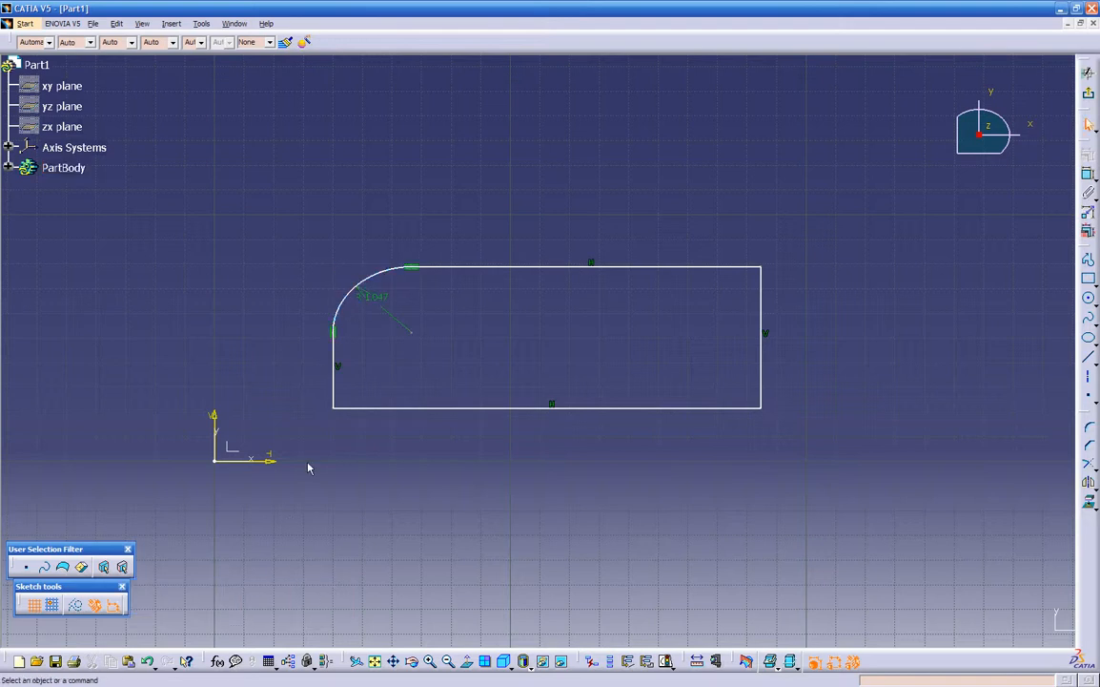
{"action": "double_click", "coordinate": [374, 295]}
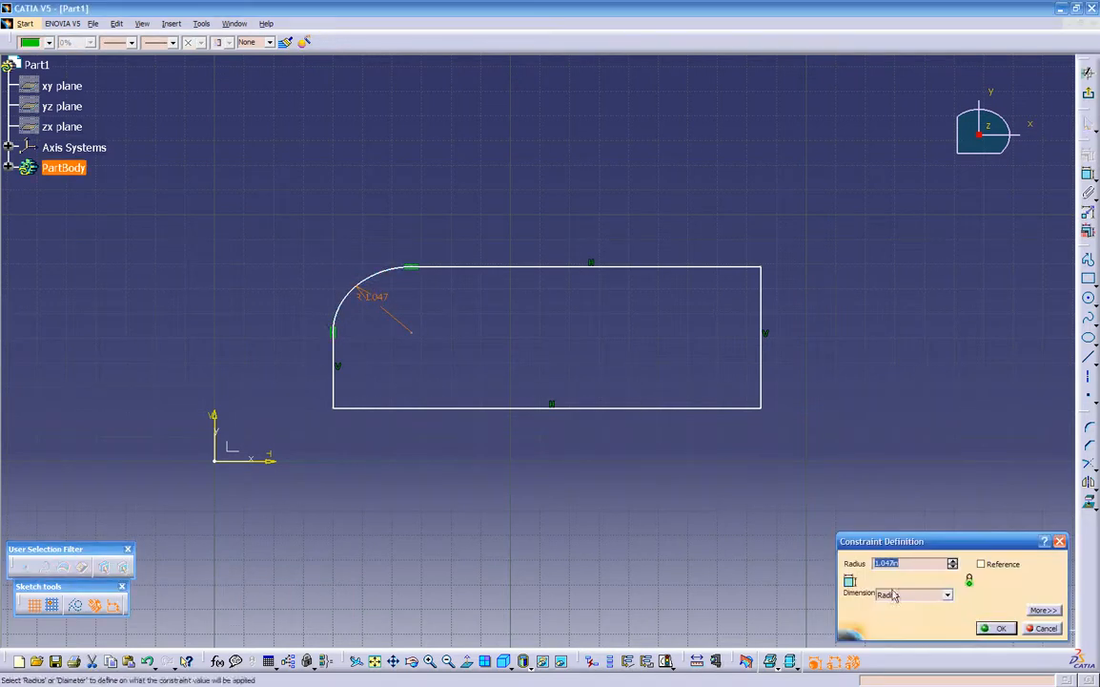
{"action": "type", "text": ".25"}
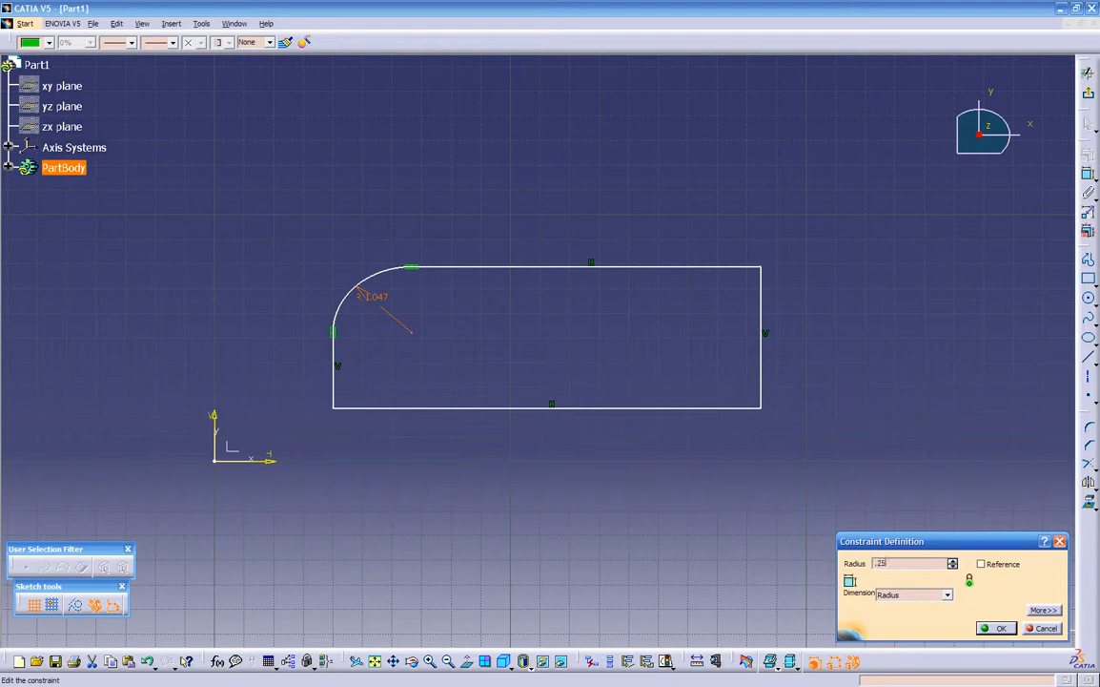
{"action": "key", "text": "Return"}
{"action": "left_click", "coordinate": [572, 521]}
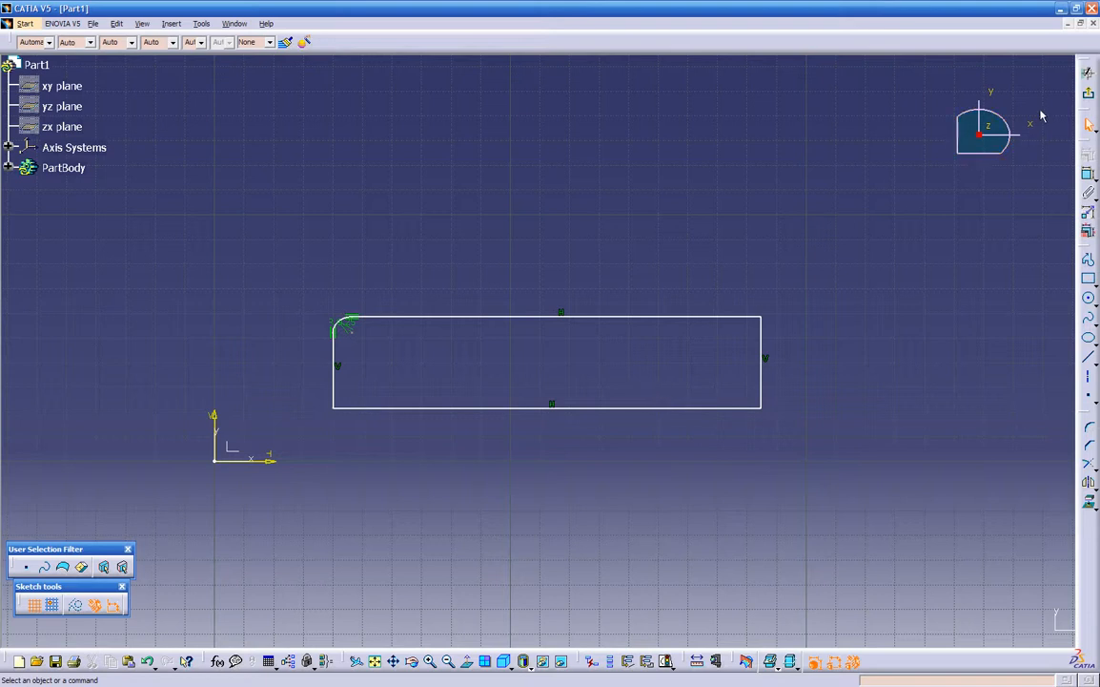
- Leave the sketch and extrude the rounded profile upward as a pad about 1.787 in long
{"action": "left_click", "coordinate": [1089, 74]}
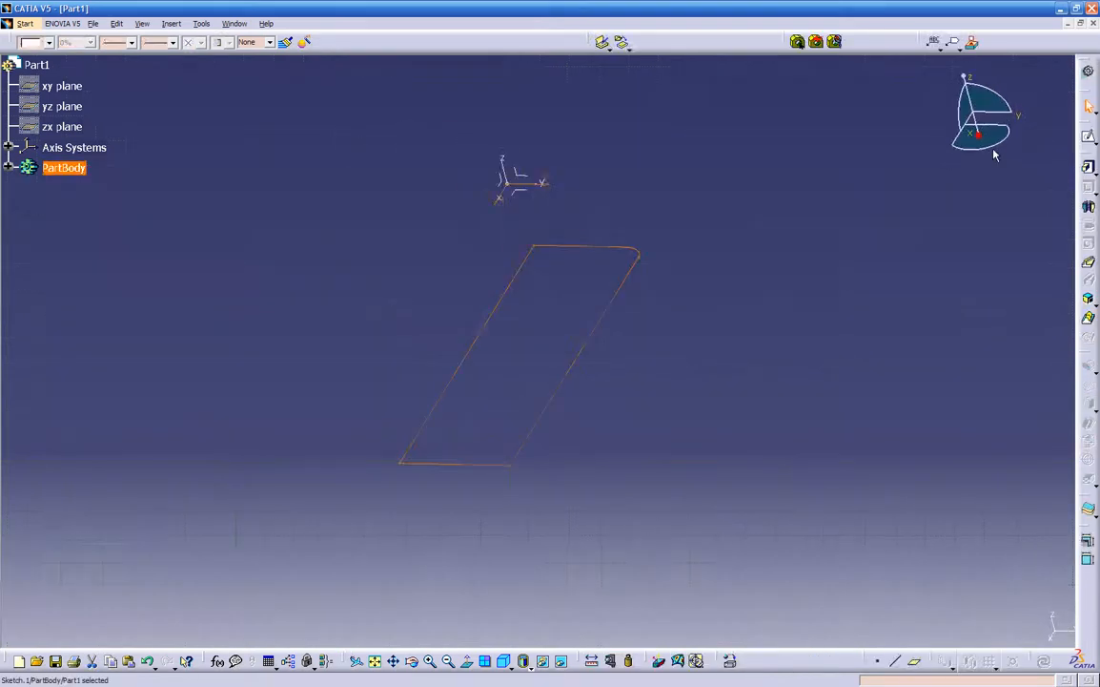
{"action": "left_click", "coordinate": [1088, 168]}
{"action": "middle_click_drag", "start_coordinate": [574, 469], "coordinate": [508, 460]}
{"action": "left_click_drag", "start_coordinate": [500, 330], "coordinate": [499, 201]}
{"action": "left_click_drag", "start_coordinate": [490, 274], "coordinate": [500, 186]}
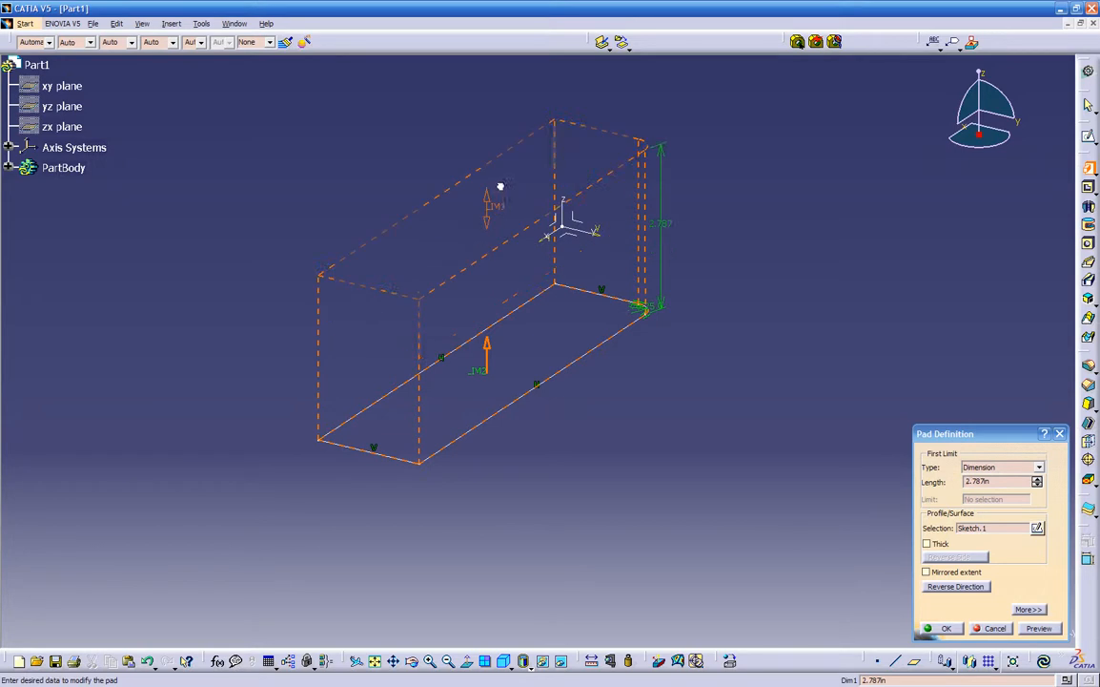
{"action": "left_click_drag", "start_coordinate": [497, 229], "coordinate": [496, 253]}
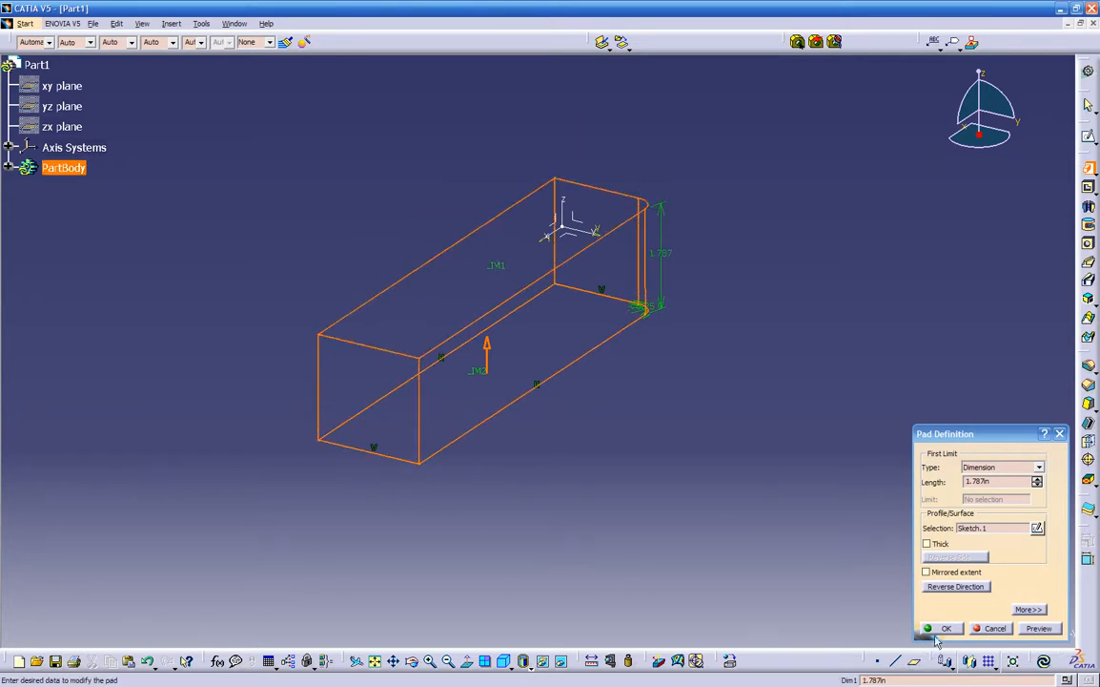
{"action": "left_click", "coordinate": [941, 628]}
- Expand the pad in the tree and alternately show and hide its Sketch.1, finishing with the sketch hidden
{"action": "middle_click_drag", "start_coordinate": [660, 377], "coordinate": [277, 425]}
{"action": "middle_click_drag", "start_coordinate": [781, 302], "coordinate": [562, 412]}
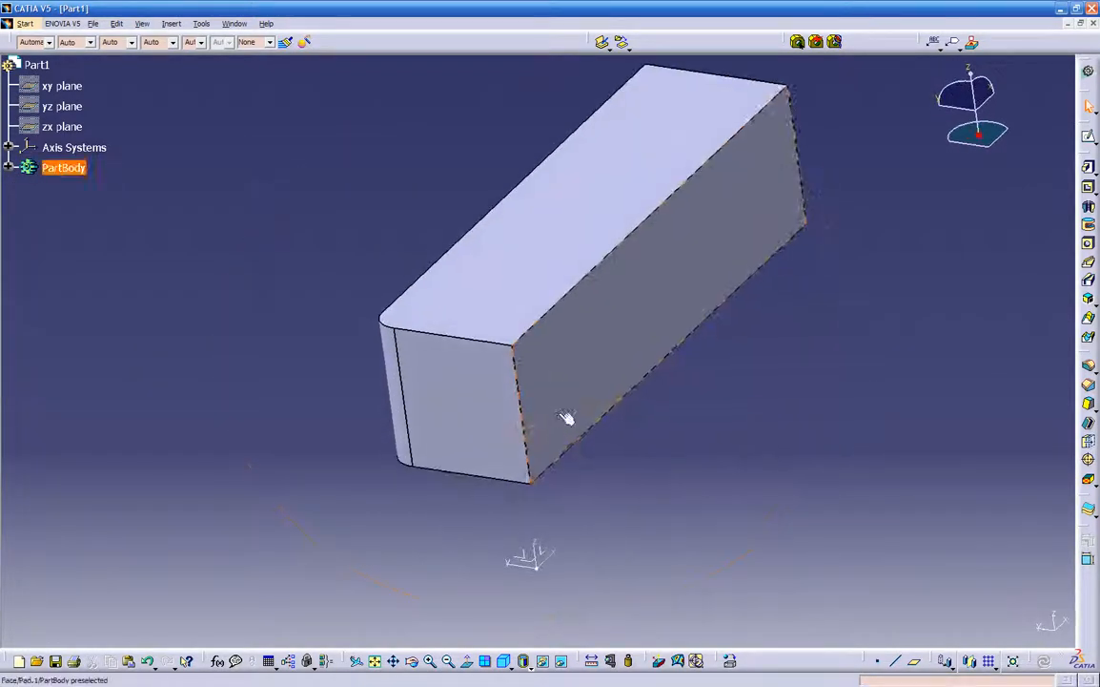
{"action": "left_click", "coordinate": [8, 168]}
{"action": "left_click", "coordinate": [27, 188]}
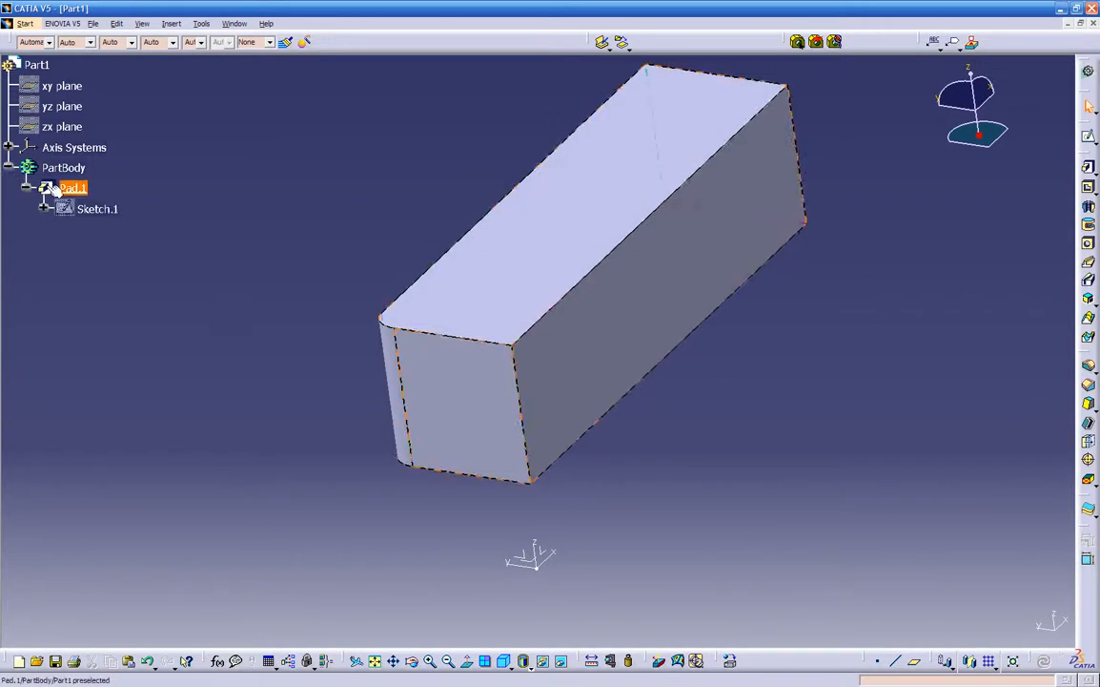
{"action": "right_click", "coordinate": [80, 211]}
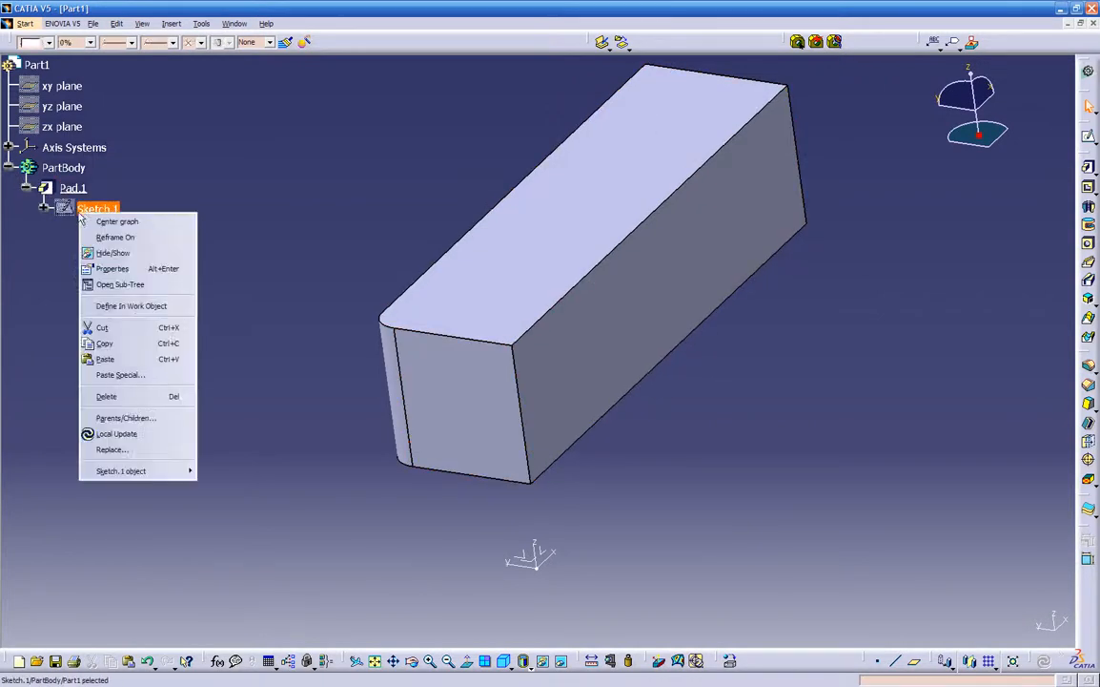
{"action": "left_click", "coordinate": [107, 253]}
{"action": "right_click", "coordinate": [96, 211]}
{"action": "left_click", "coordinate": [112, 251]}
{"action": "right_click", "coordinate": [98, 210]}
{"action": "left_click", "coordinate": [112, 252]}
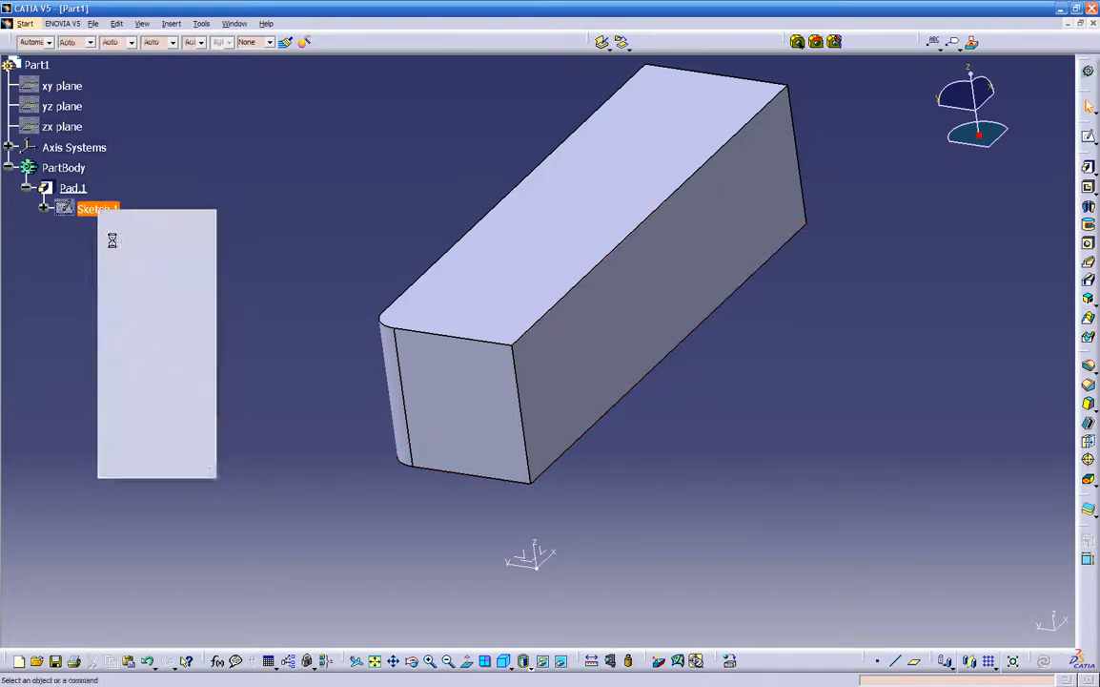
{"action": "right_click", "coordinate": [102, 214]}
{"action": "left_click", "coordinate": [117, 246]}
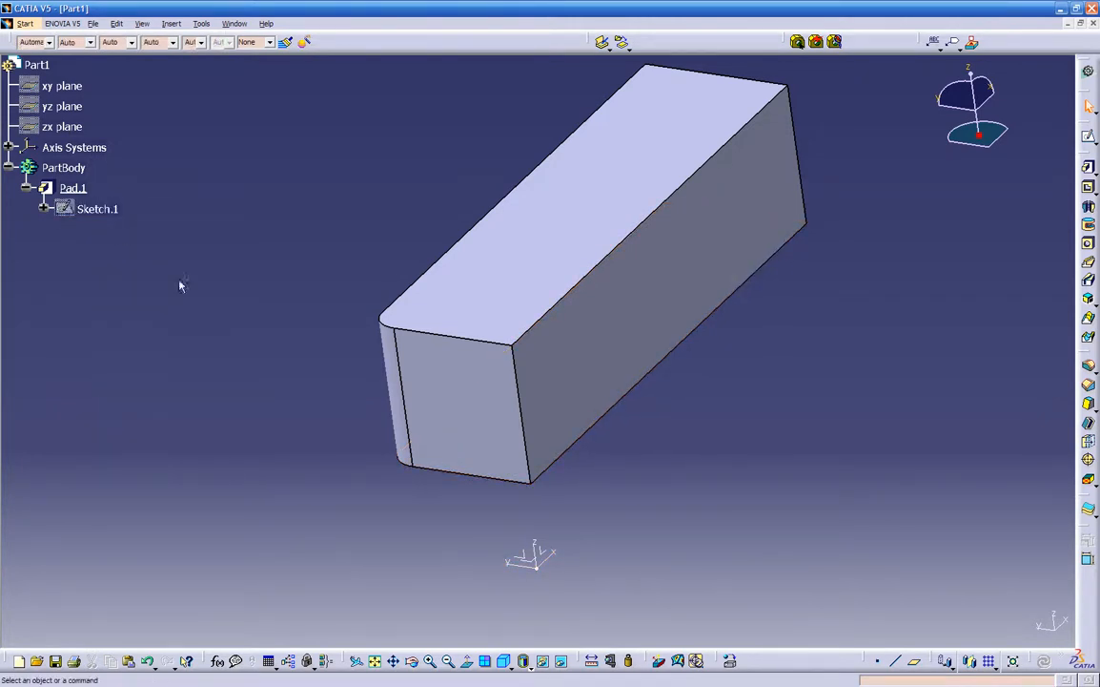
- Inspect the hidden space, return to the visible space, and show the pad's Sketch.1 alongside the solid
{"action": "left_click", "coordinate": [561, 661]}
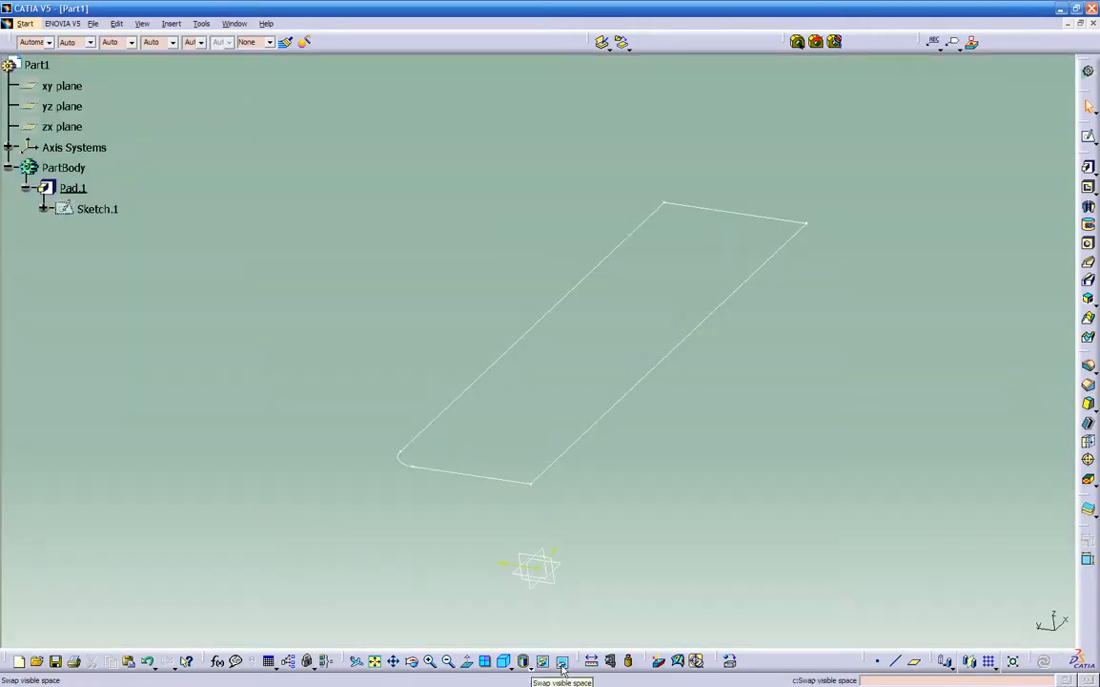
{"action": "left_click", "coordinate": [562, 661]}
{"action": "right_click", "coordinate": [67, 209]}
{"action": "left_click", "coordinate": [98, 246]}
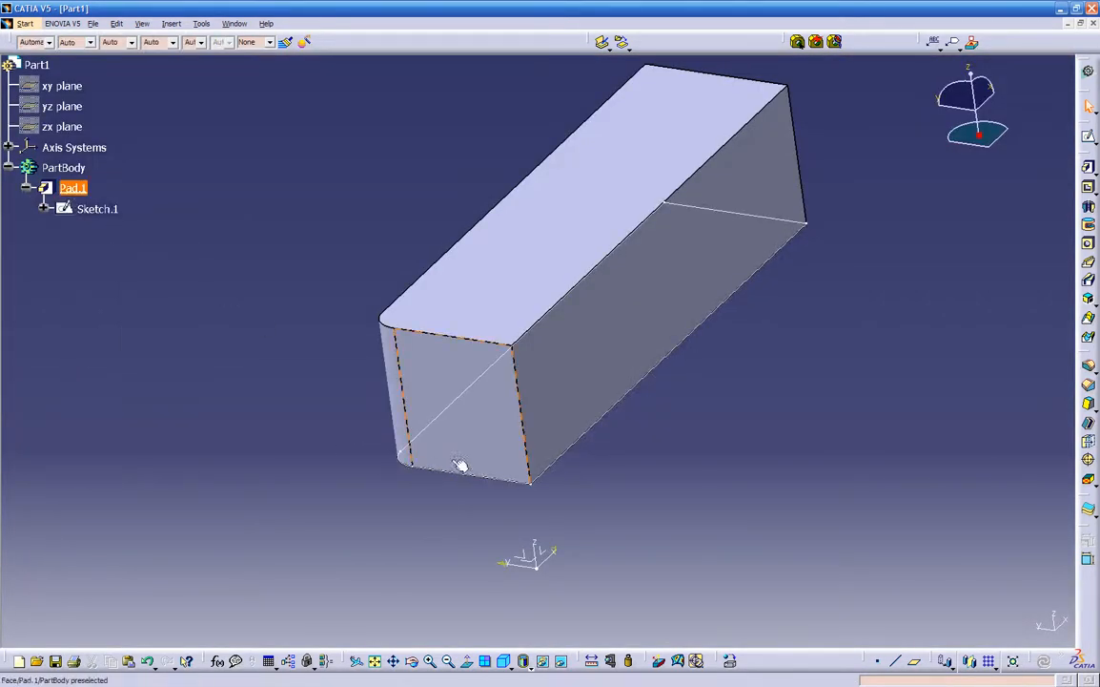
{"action": "middle_click_drag", "start_coordinate": [459, 454], "coordinate": [490, 434]}
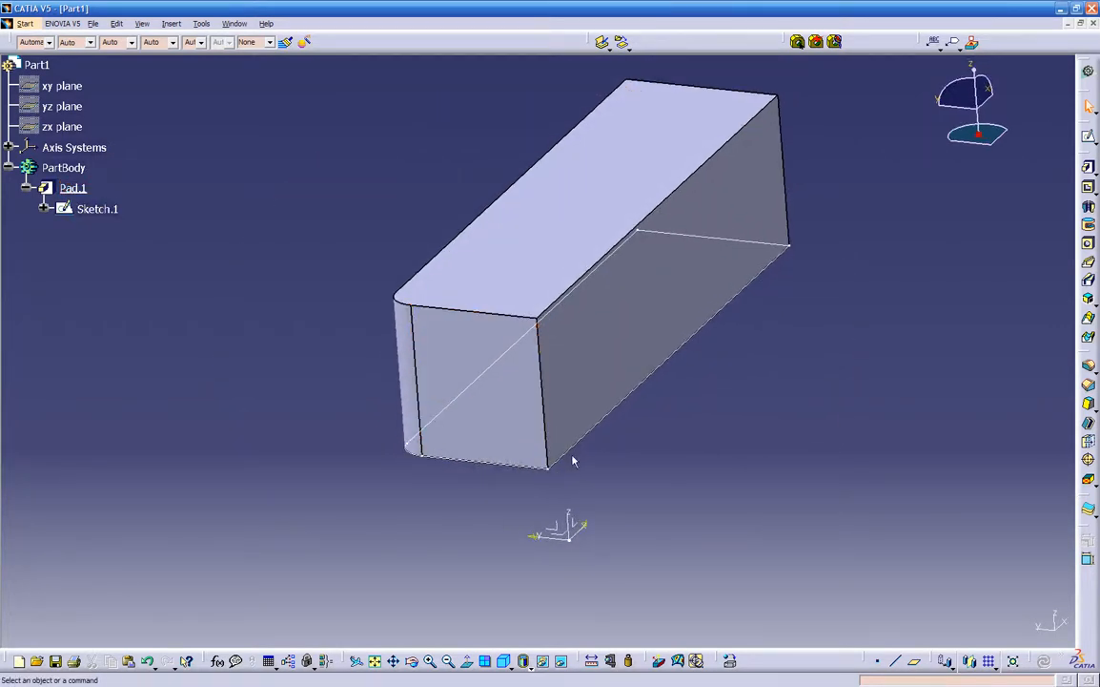
- Fillet the sharp front vertical edge of the pad with a 0.25 in radius
{"action": "middle_click_drag", "start_coordinate": [594, 466], "coordinate": [658, 396]}
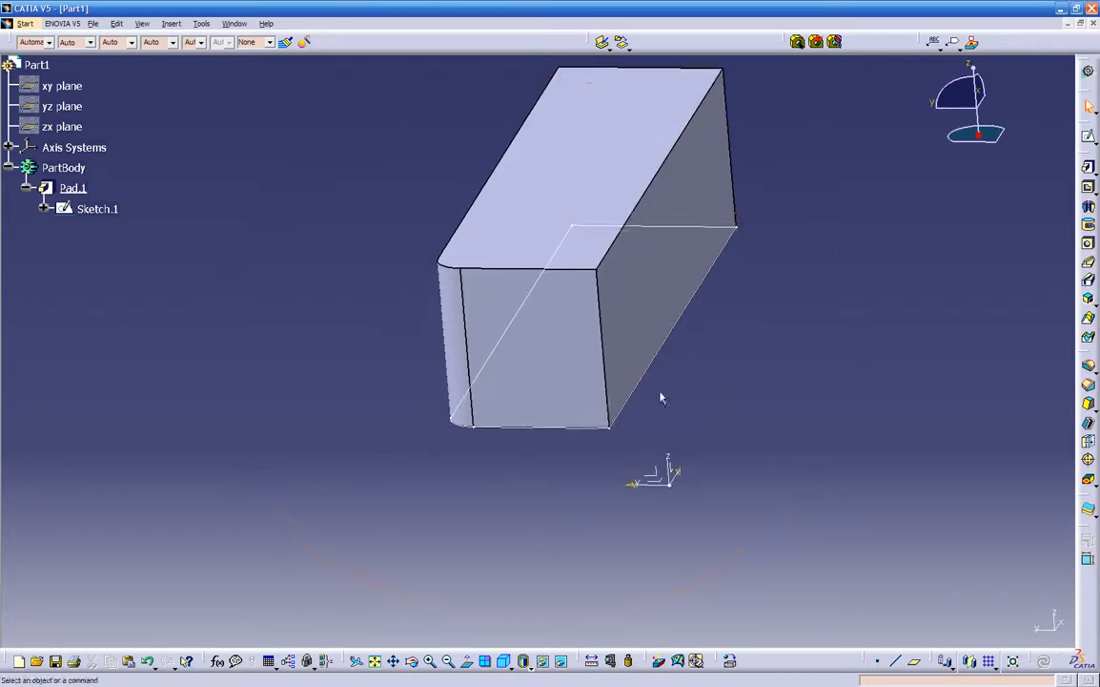
{"action": "left_click", "coordinate": [601, 336]}
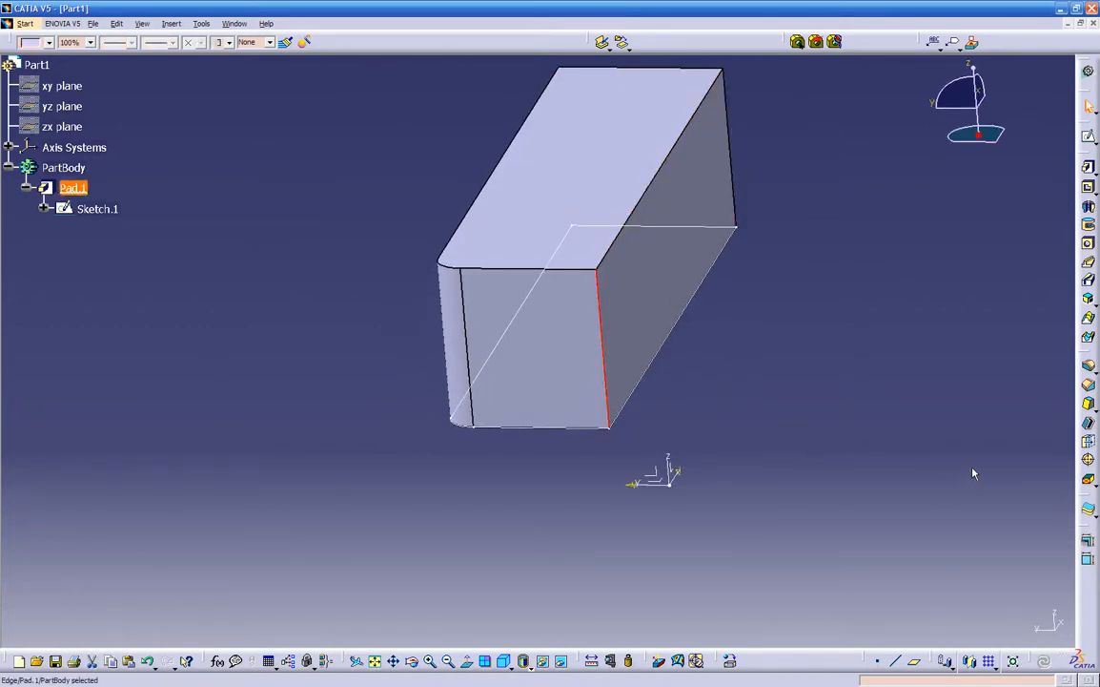
{"action": "left_click", "coordinate": [1091, 366]}
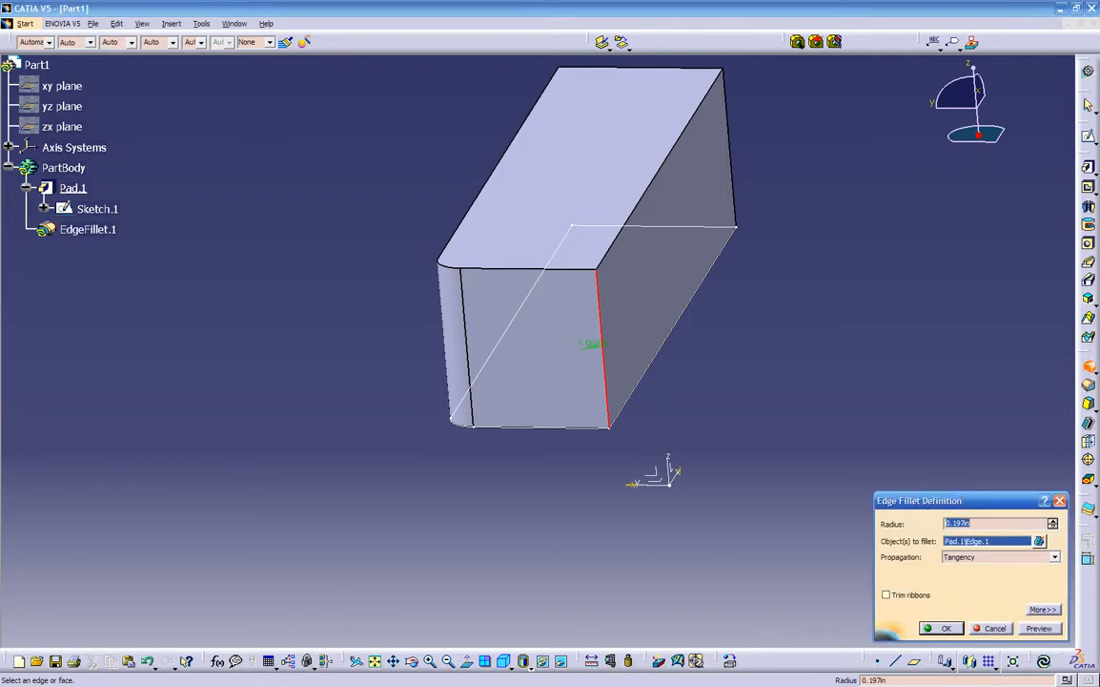
{"action": "key", "text": "Return"}
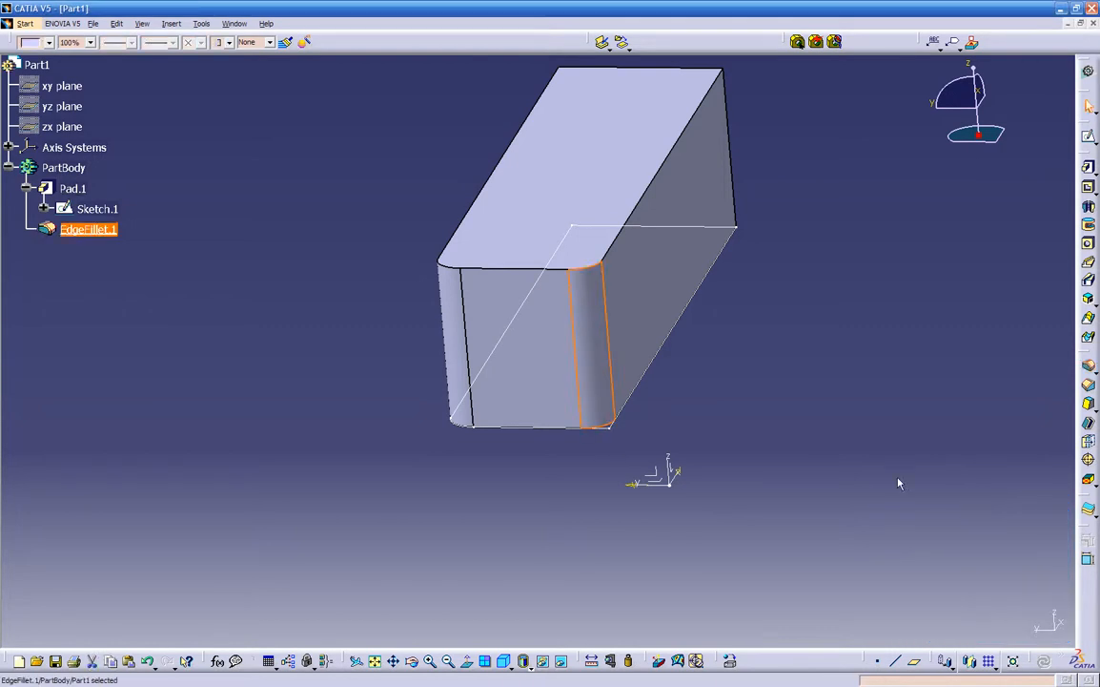
{"action": "left_click", "coordinate": [968, 501]}
- Edit the edge fillet to include the pad's other two sharp vertical edges
{"action": "middle_click_drag", "start_coordinate": [484, 502], "coordinate": [535, 462]}
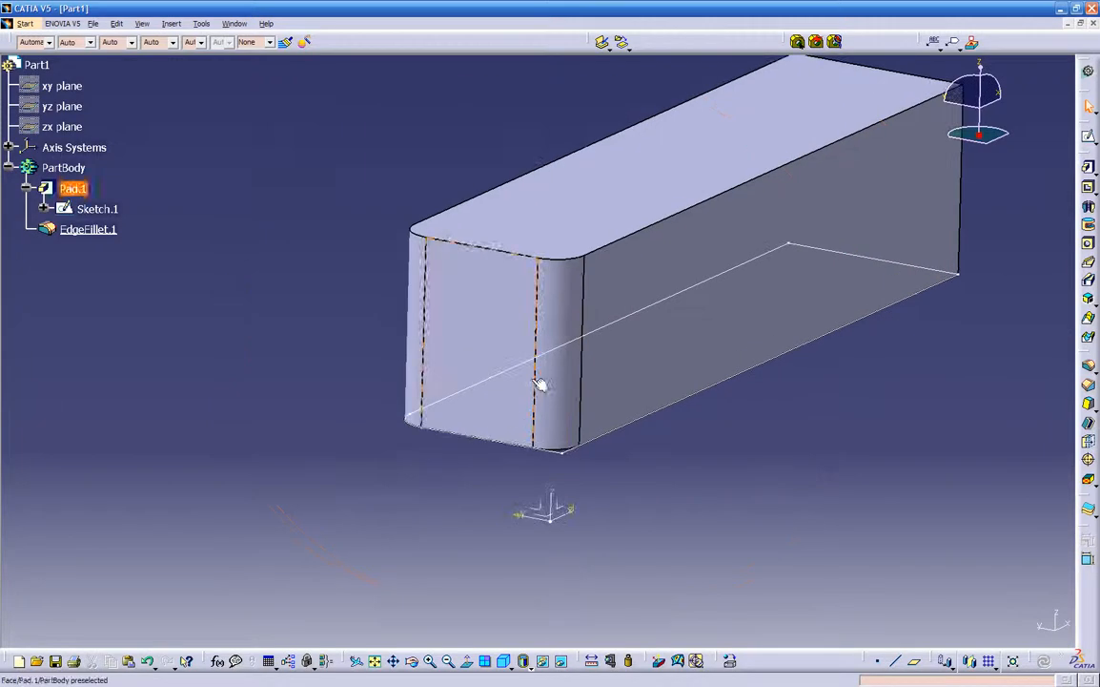
{"action": "double_click", "coordinate": [551, 368]}
{"action": "middle_click_drag", "start_coordinate": [731, 444], "coordinate": [550, 462]}
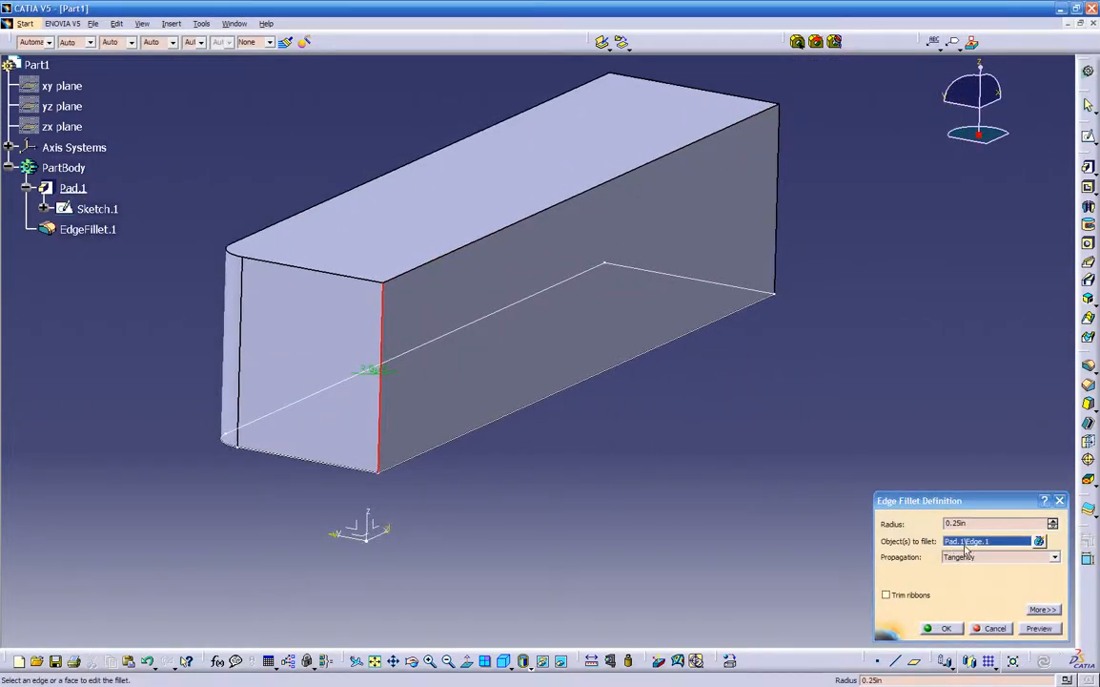
{"action": "middle_click_drag", "start_coordinate": [844, 385], "coordinate": [681, 409]}
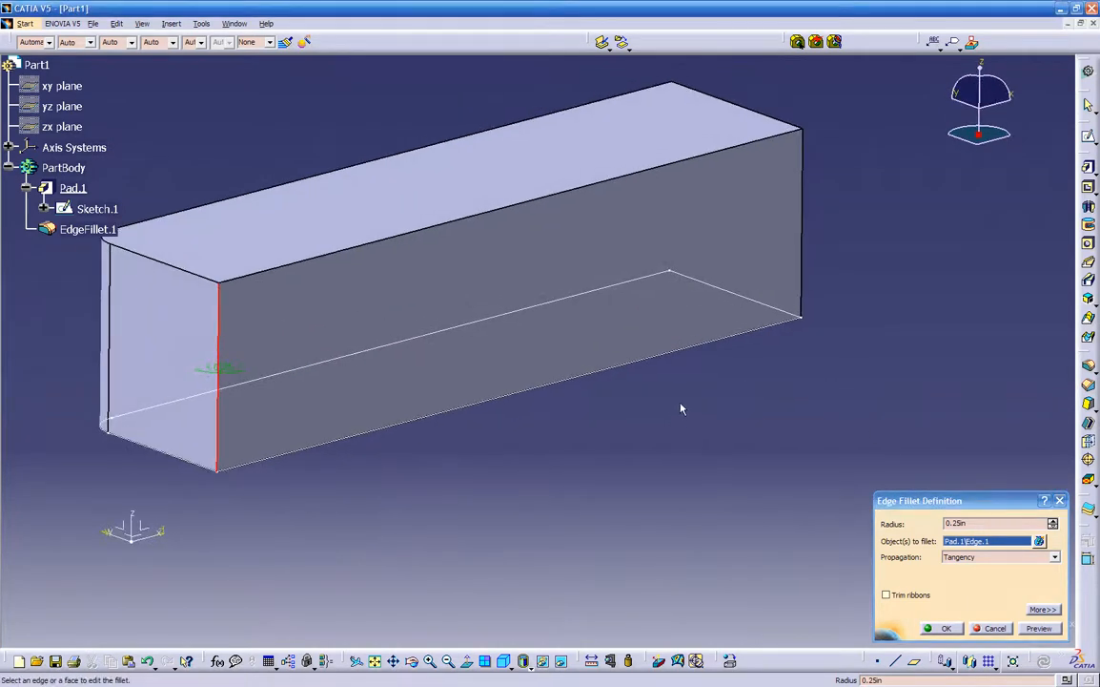
{"action": "left_click", "coordinate": [803, 246]}
{"action": "middle_click_drag", "start_coordinate": [806, 246], "coordinate": [673, 314]}
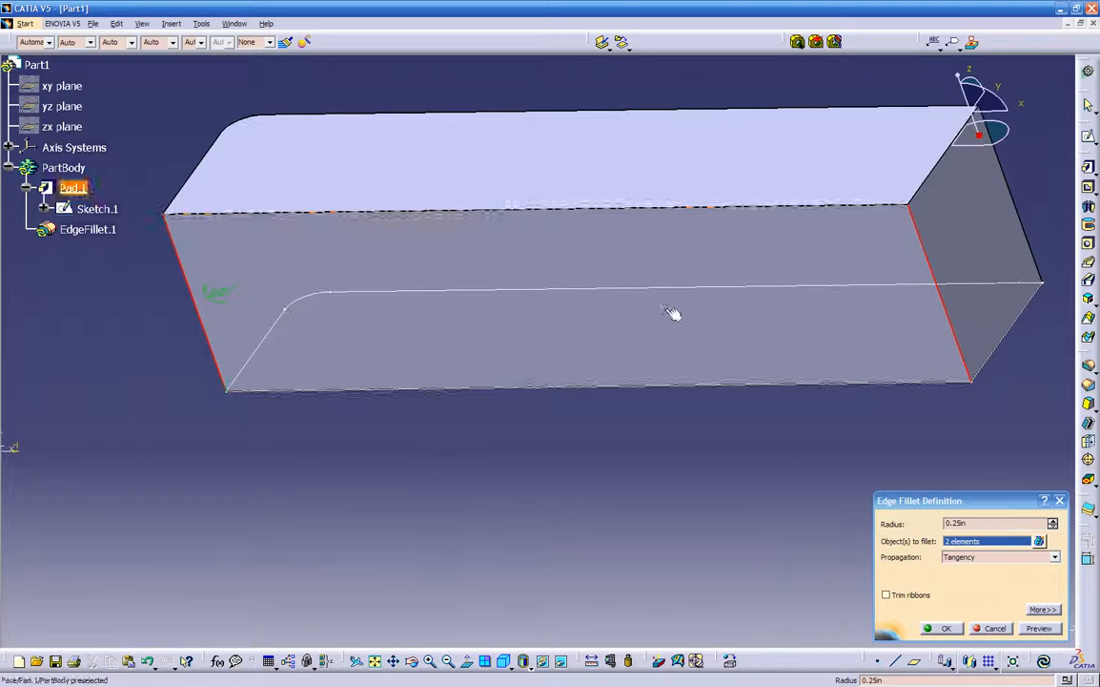
{"action": "left_click", "coordinate": [1009, 198]}
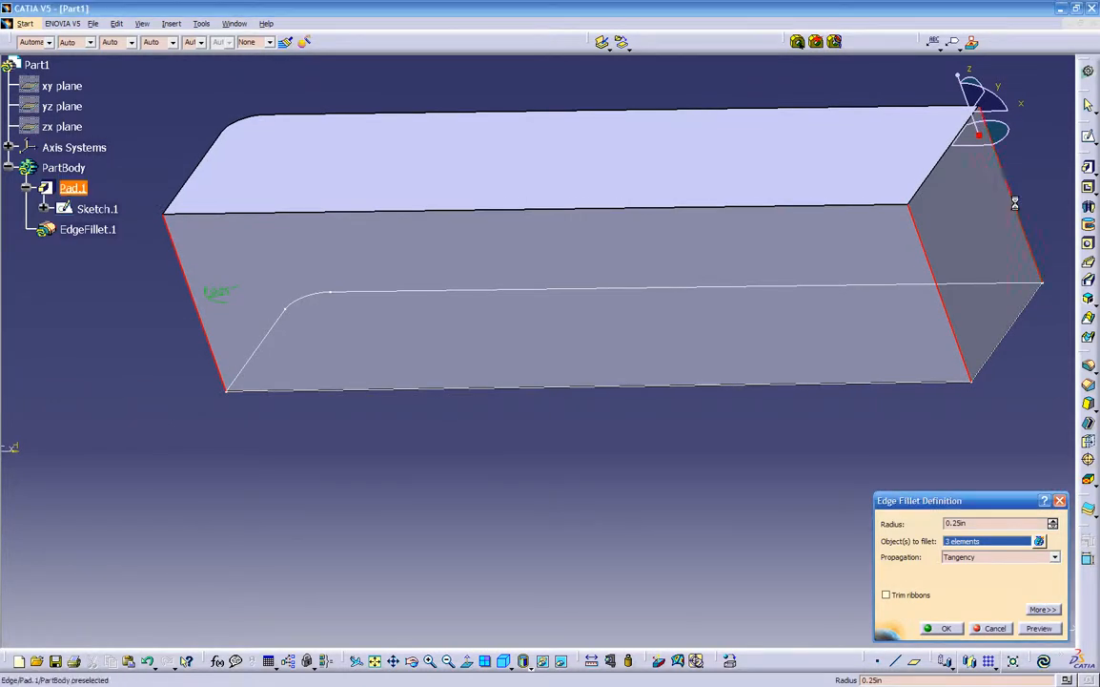
{"action": "left_click", "coordinate": [947, 629]}
- Start a hole on the block's top face and move it along the face toward the far end
{"action": "middle_click_drag", "start_coordinate": [557, 455], "coordinate": [335, 411]}
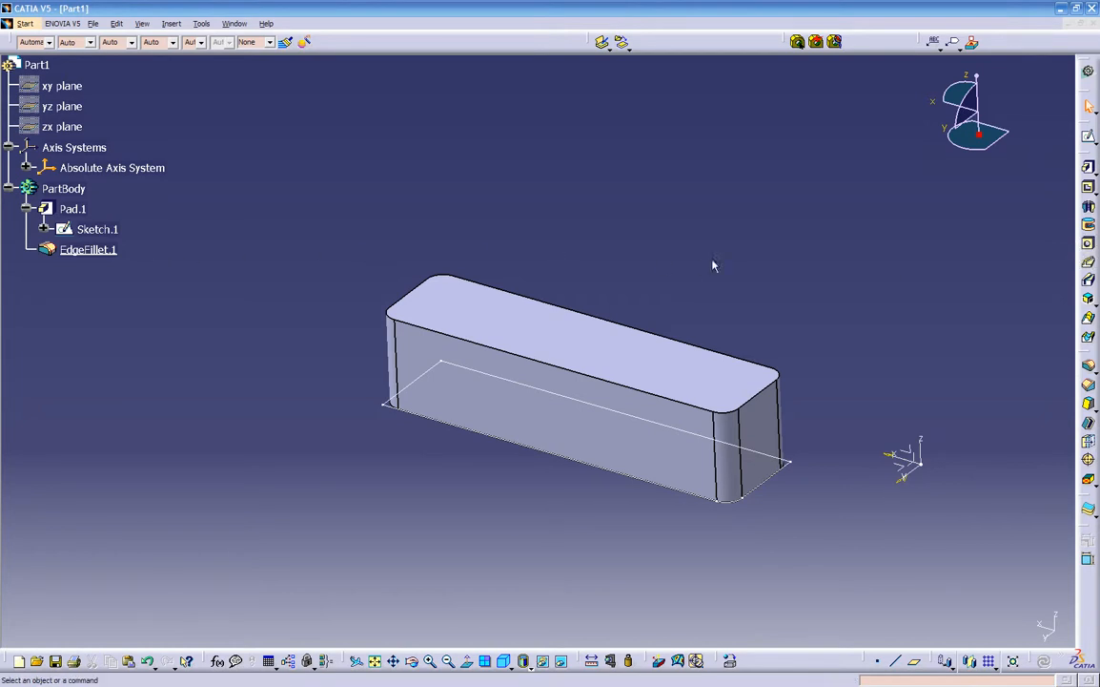
{"action": "left_click", "coordinate": [1089, 245]}
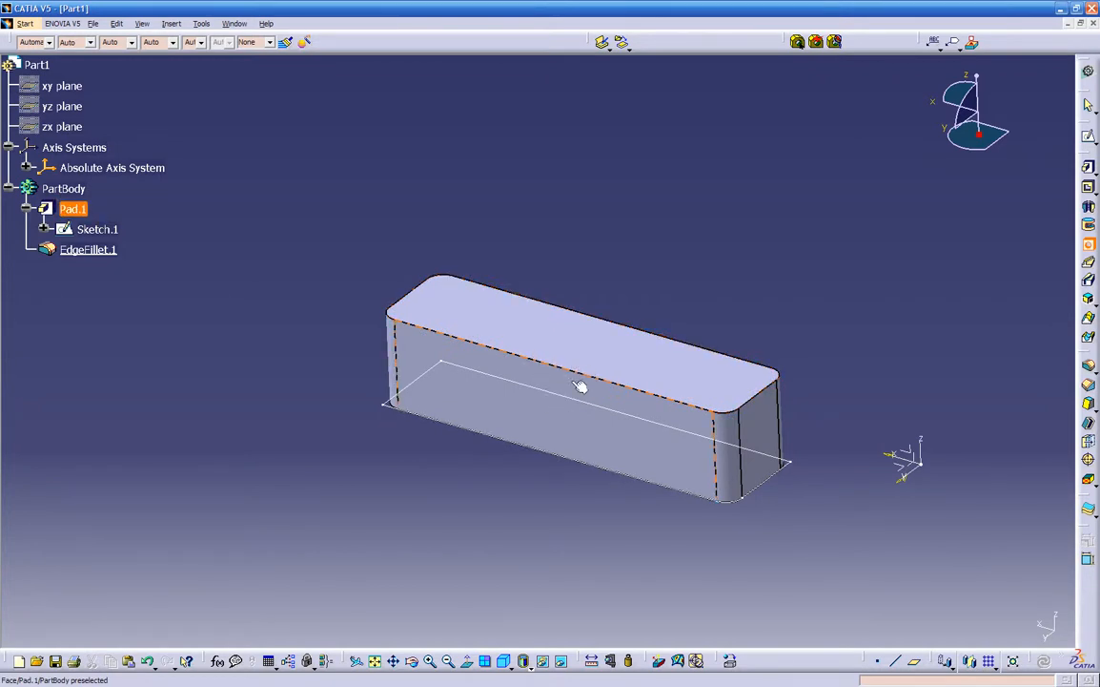
{"action": "left_click", "coordinate": [574, 344]}
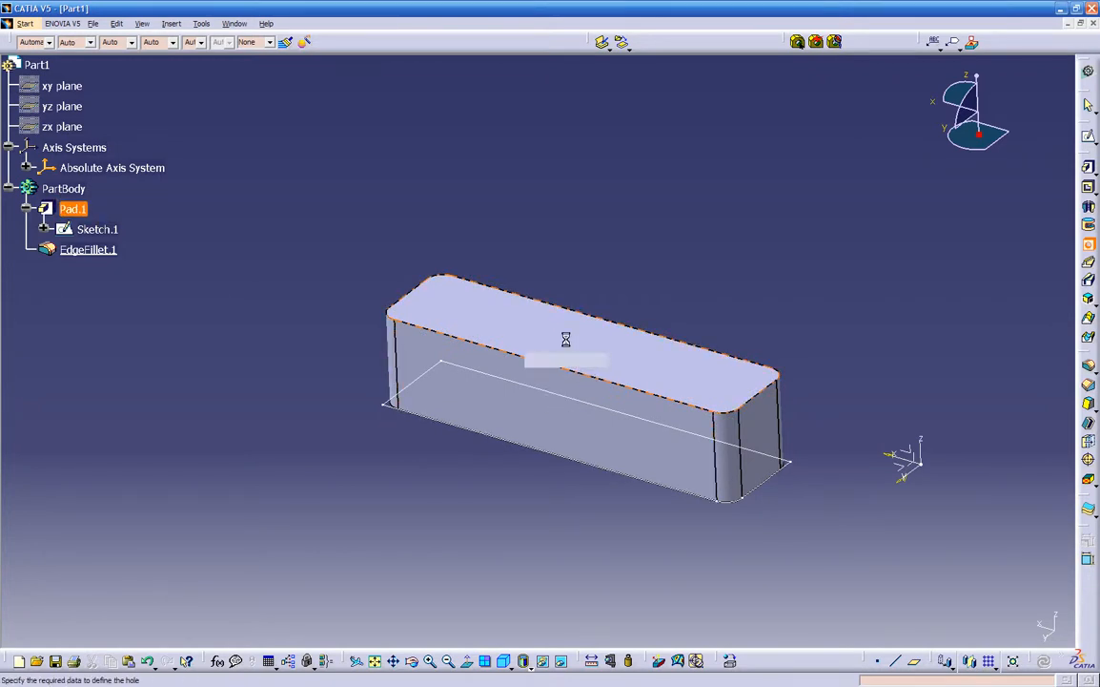
{"action": "middle_click_drag", "start_coordinate": [574, 344], "coordinate": [525, 315]}
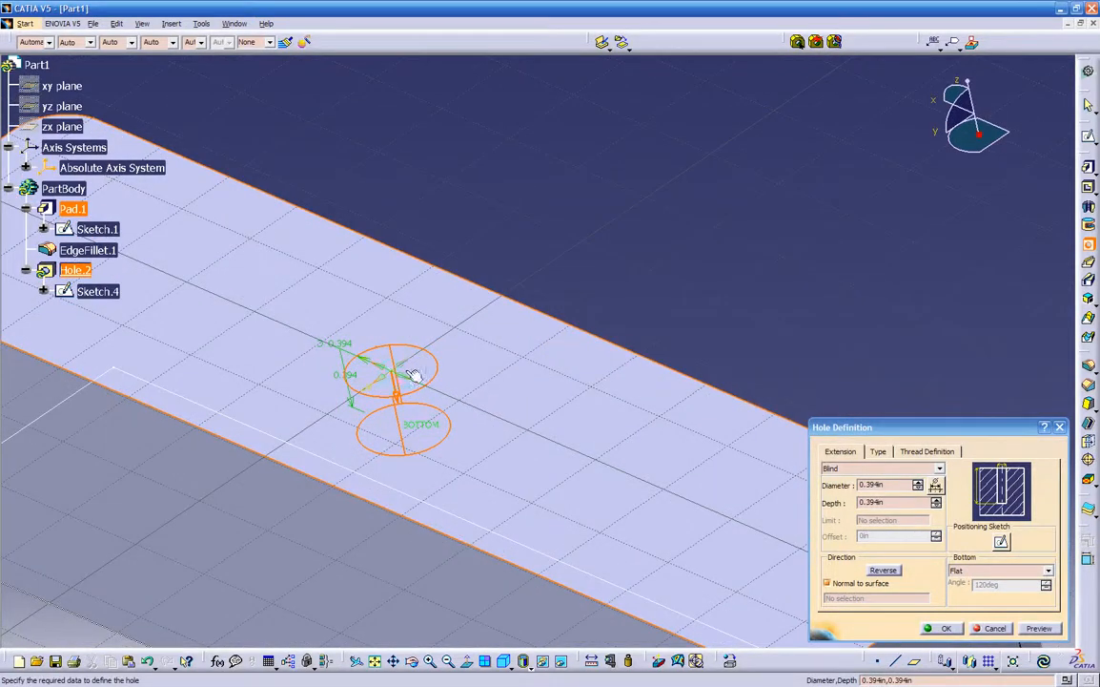
{"action": "left_click_drag", "start_coordinate": [405, 368], "coordinate": [273, 286]}
{"action": "middle_click_drag", "start_coordinate": [461, 397], "coordinate": [455, 455]}
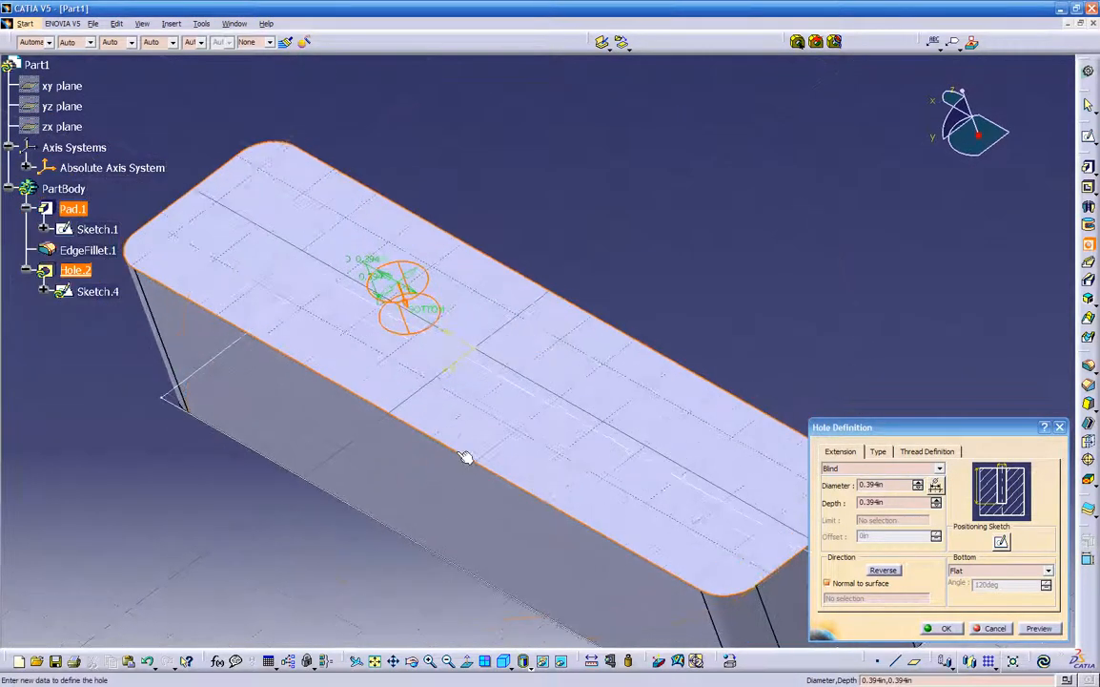
- Try to move the hole off the block, and return it to the top face
{"action": "left_click_drag", "start_coordinate": [412, 278], "coordinate": [549, 186]}
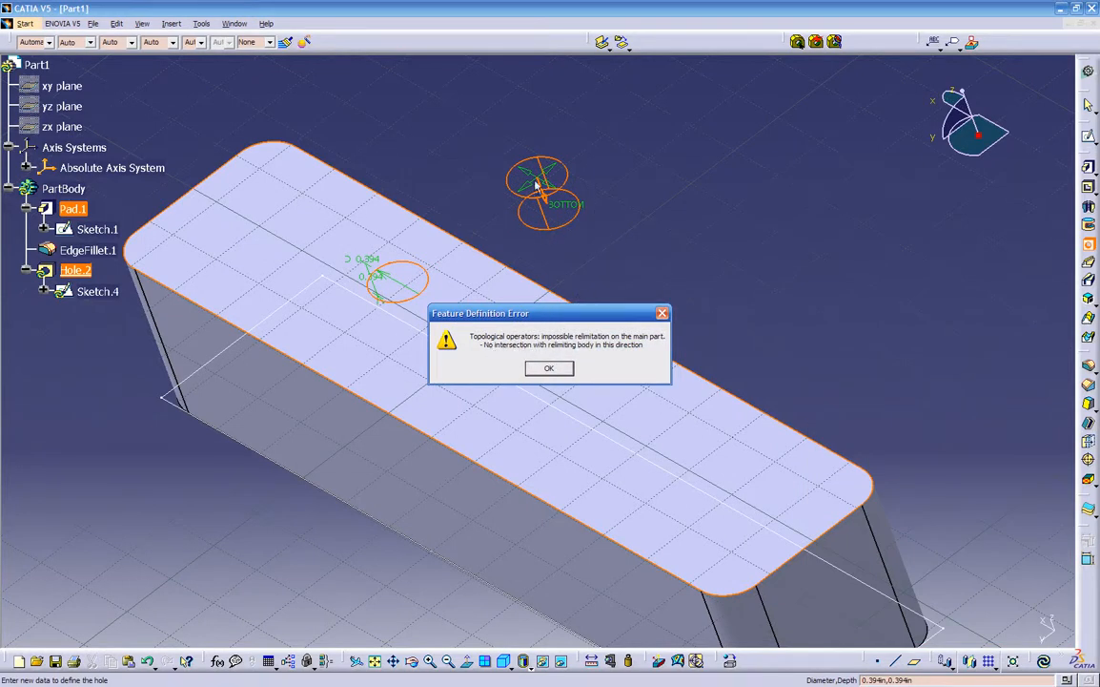
{"action": "left_click", "coordinate": [548, 369]}
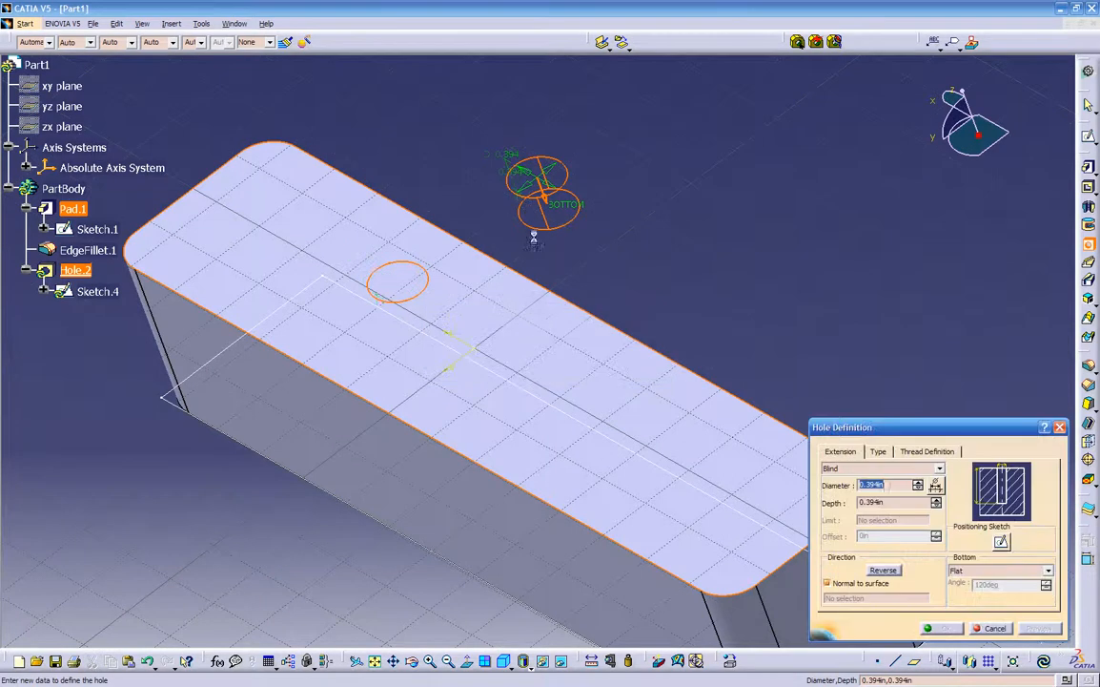
{"action": "left_click_drag", "start_coordinate": [523, 200], "coordinate": [344, 298]}
- Set the hole depth to 1 in, change its extension to Up To Next and preview it
{"action": "middle_click_drag", "start_coordinate": [450, 380], "coordinate": [426, 315]}
{"action": "left_click_drag", "start_coordinate": [380, 308], "coordinate": [381, 324]}
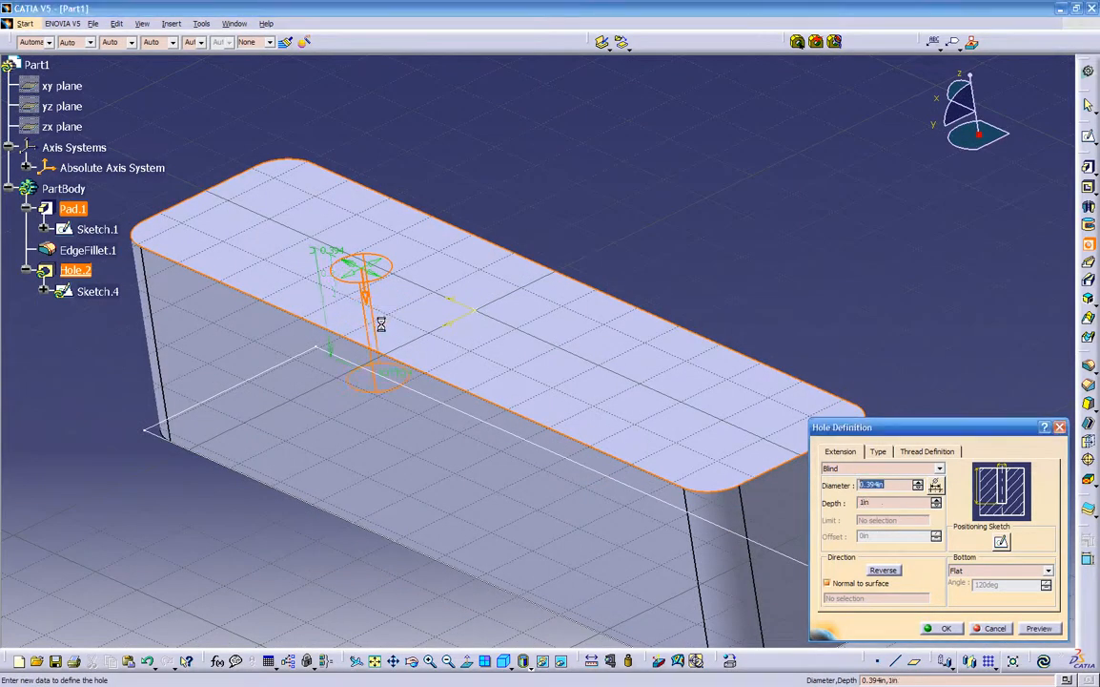
{"action": "left_click", "coordinate": [921, 468]}
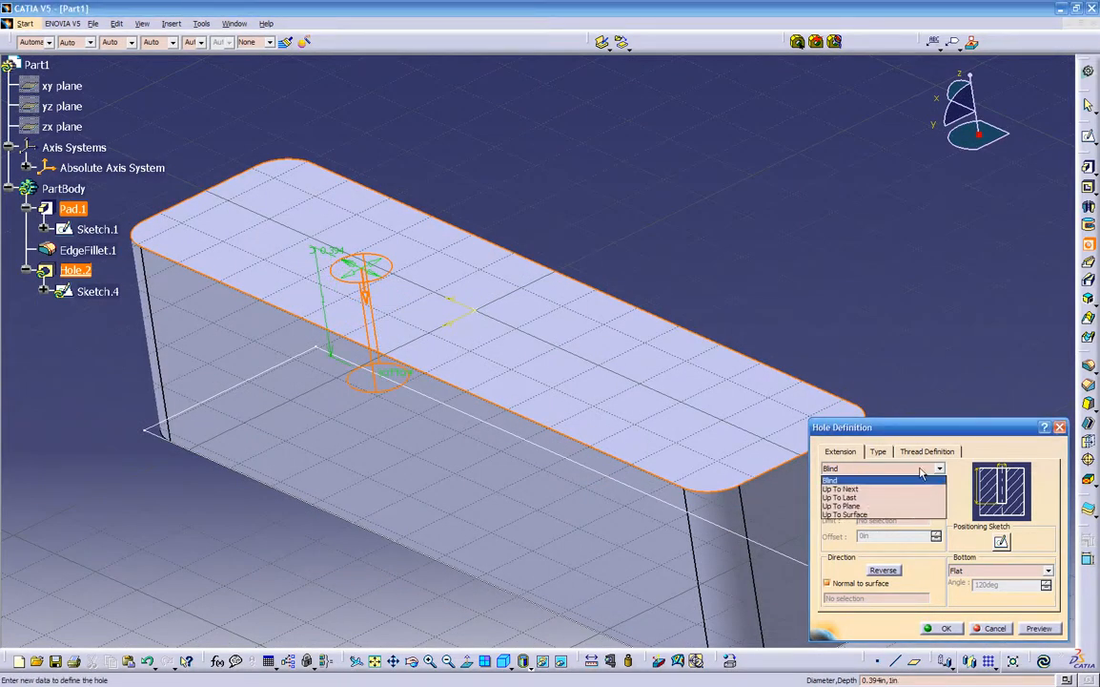
{"action": "left_click", "coordinate": [877, 489]}
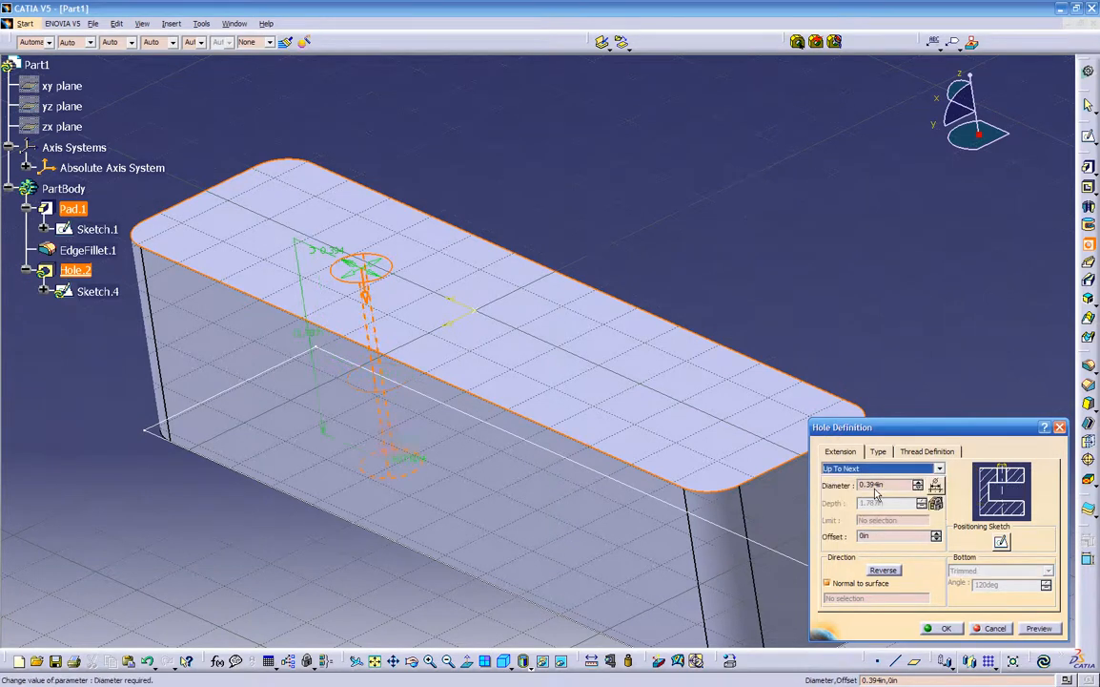
{"action": "middle_click_drag", "start_coordinate": [385, 425], "coordinate": [591, 480]}
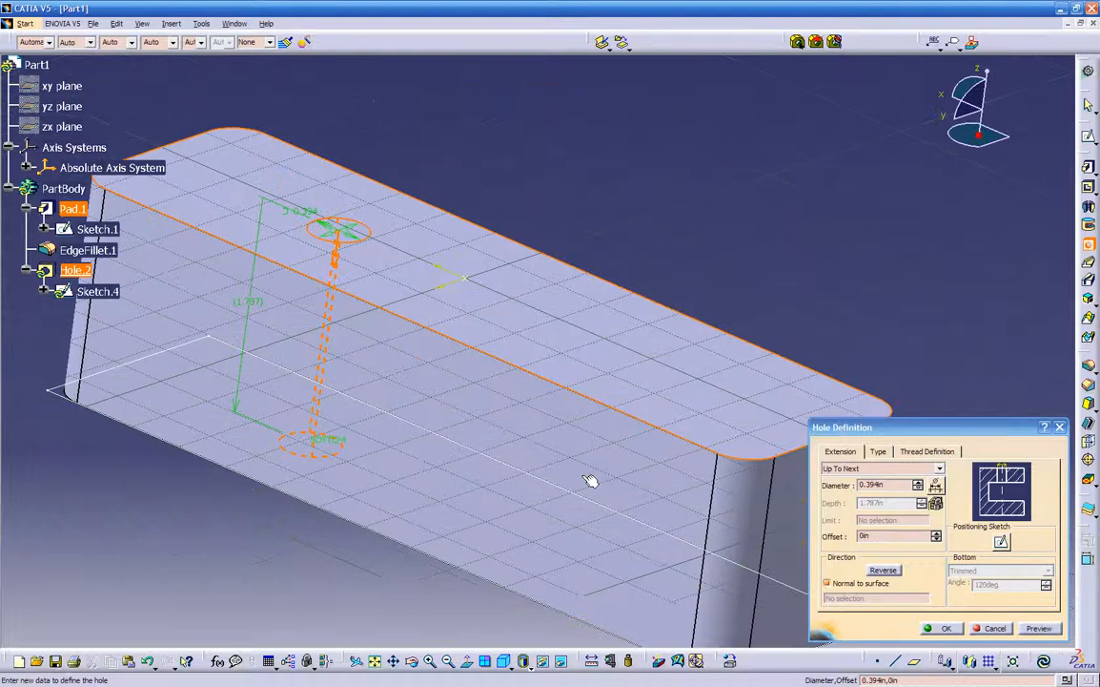
{"action": "left_click", "coordinate": [1037, 627]}
{"action": "middle_click_drag", "start_coordinate": [534, 456], "coordinate": [797, 489]}
- Make the hole Blind with a 0.5 in diameter and 0.5 in depth, preview it and create it
{"action": "left_click", "coordinate": [863, 469]}
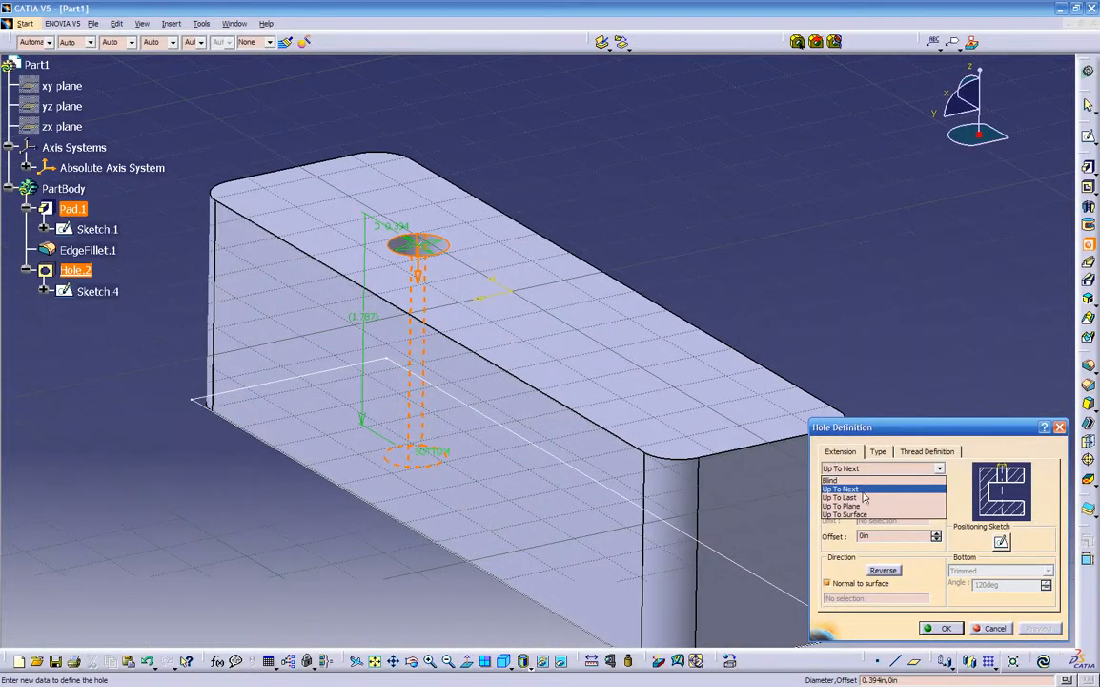
{"action": "left_click", "coordinate": [865, 479]}
{"action": "double_click", "coordinate": [889, 485]}
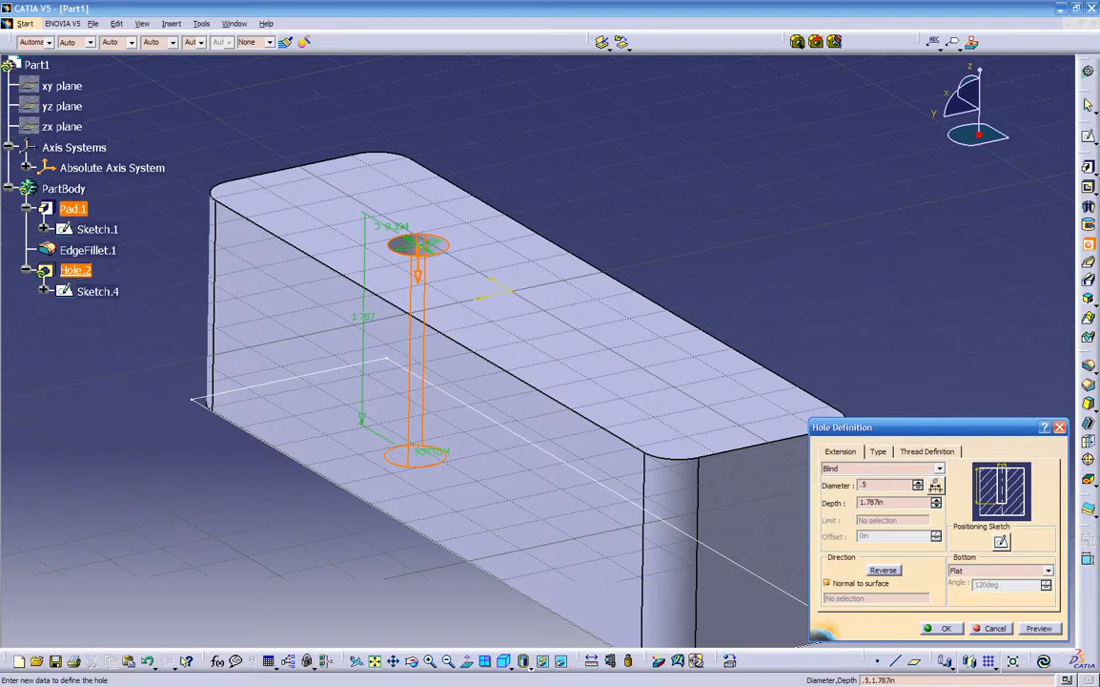
{"action": "double_click", "coordinate": [873, 485]}
{"action": "left_click", "coordinate": [885, 502]}
{"action": "double_click", "coordinate": [871, 502]}
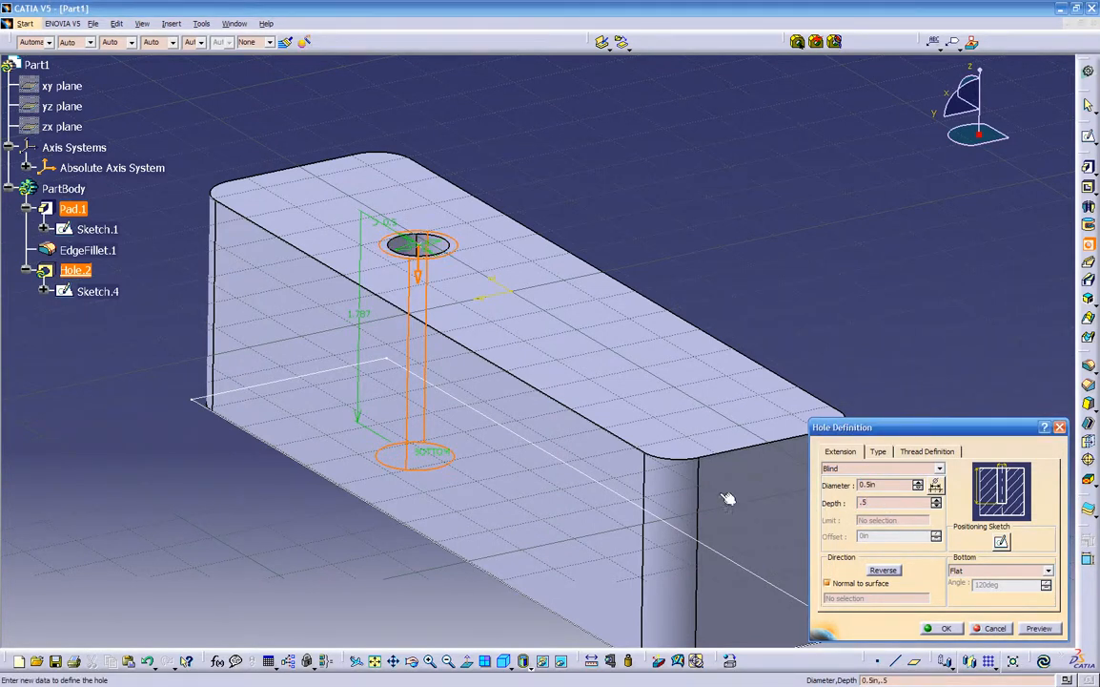
{"action": "middle_click_drag", "start_coordinate": [455, 273], "coordinate": [656, 480]}
{"action": "left_click", "coordinate": [1034, 628]}
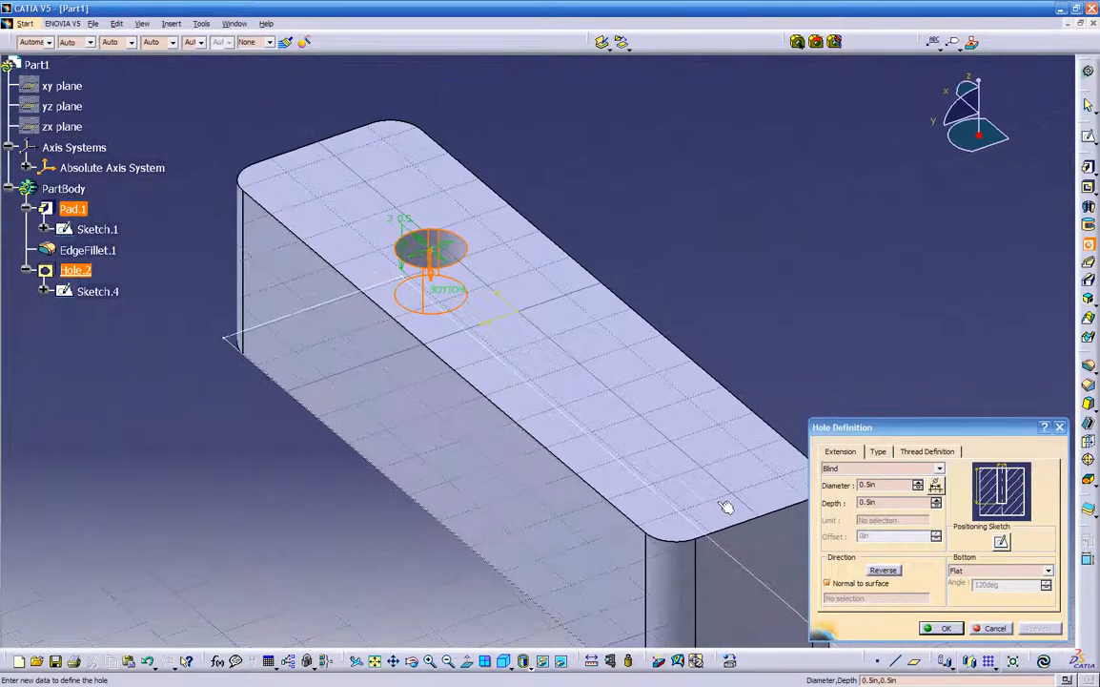
{"action": "left_click", "coordinate": [937, 627]}
- Open the hole's positioning Sketch.4 and constrain its center point 6 in horizontally from the absolute axis system's vertical axis
{"action": "middle_click_drag", "start_coordinate": [886, 388], "coordinate": [724, 324]}
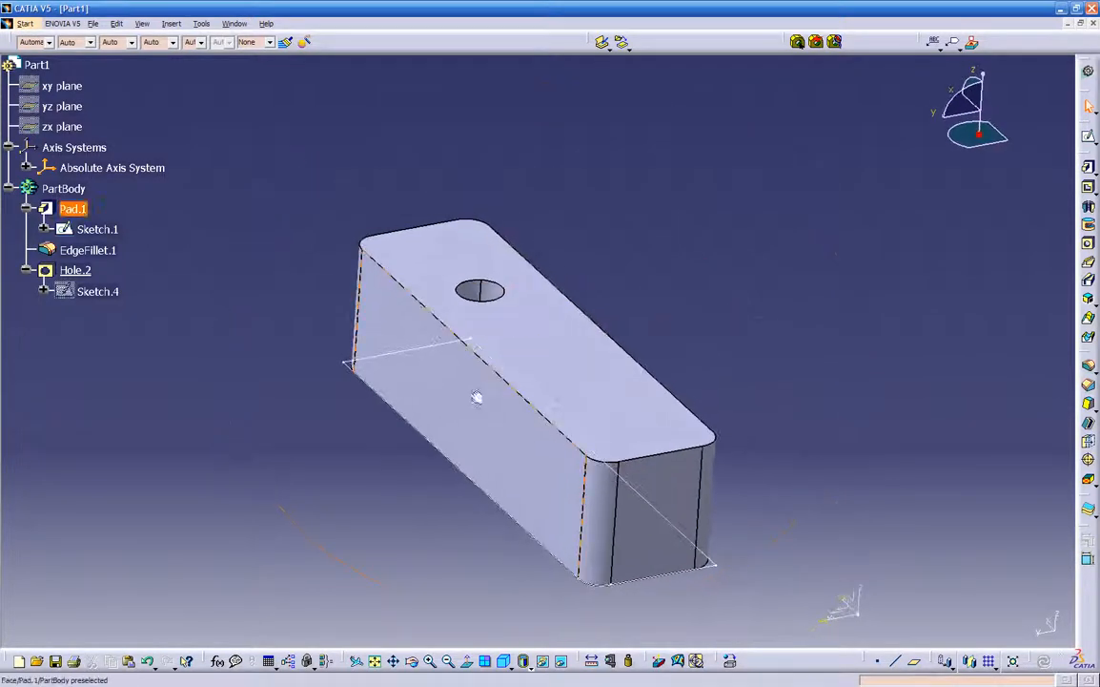
{"action": "double_click", "coordinate": [88, 296]}
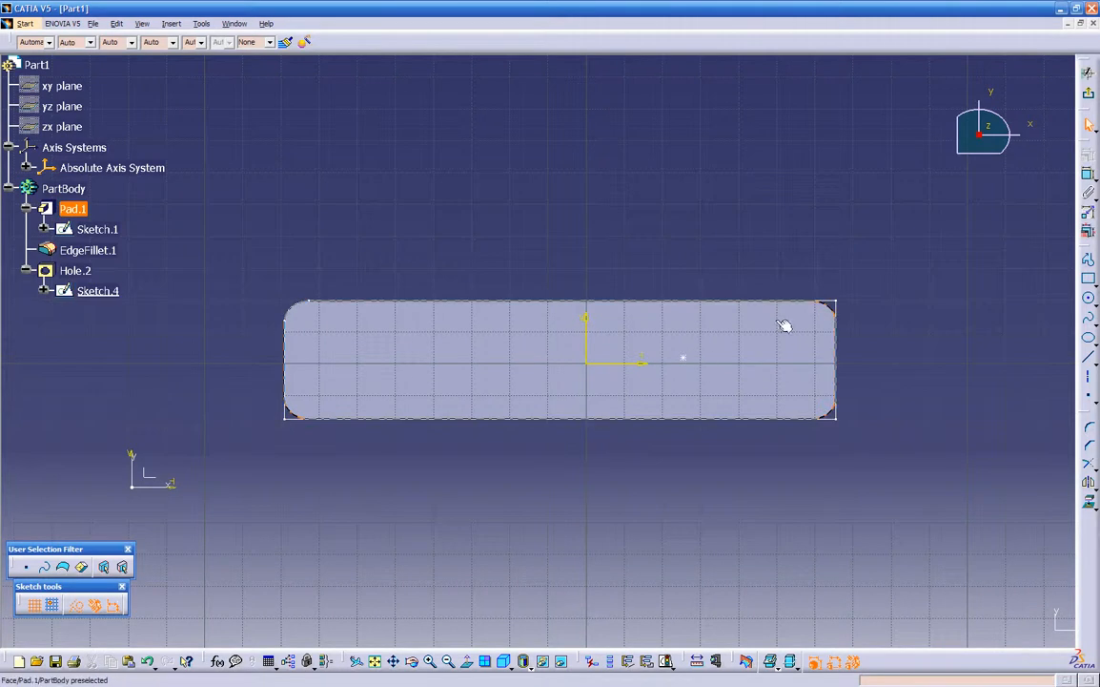
{"action": "left_click", "coordinate": [1089, 177]}
{"action": "left_click", "coordinate": [690, 357]}
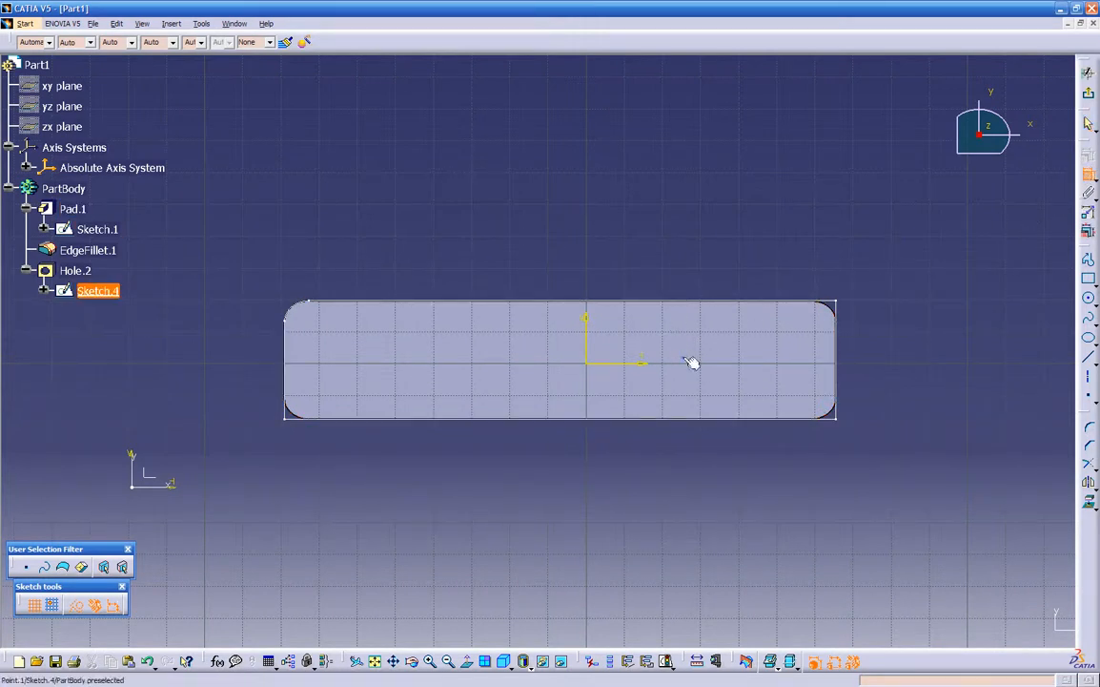
{"action": "left_click", "coordinate": [132, 457]}
{"action": "left_click", "coordinate": [412, 215]}
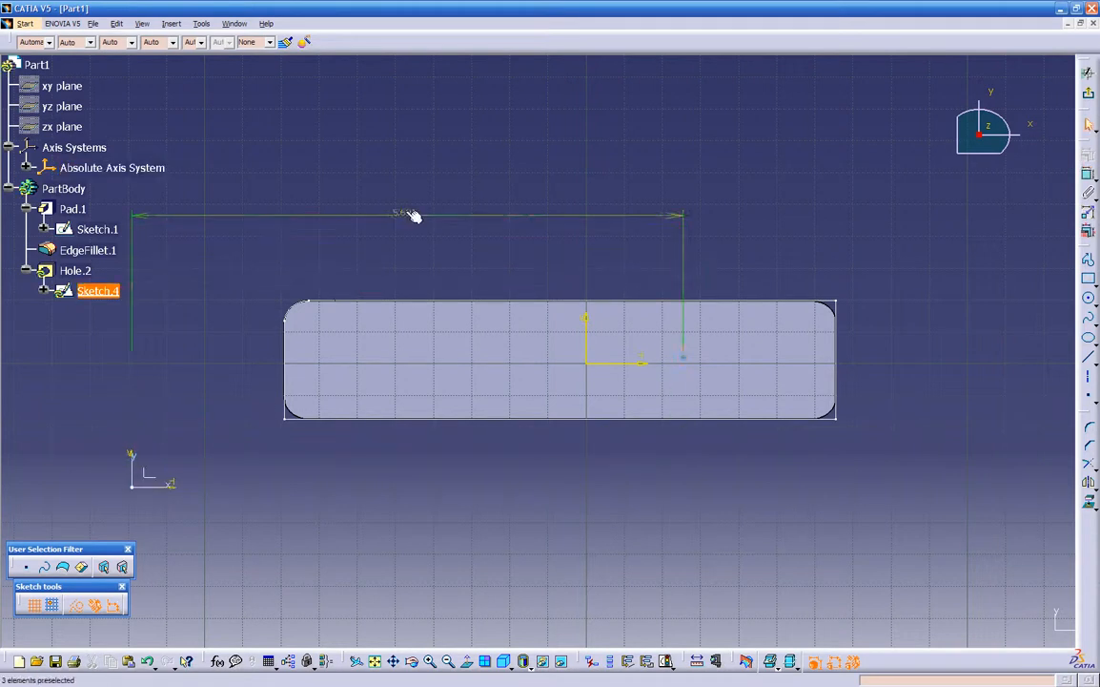
{"action": "double_click", "coordinate": [412, 215]}
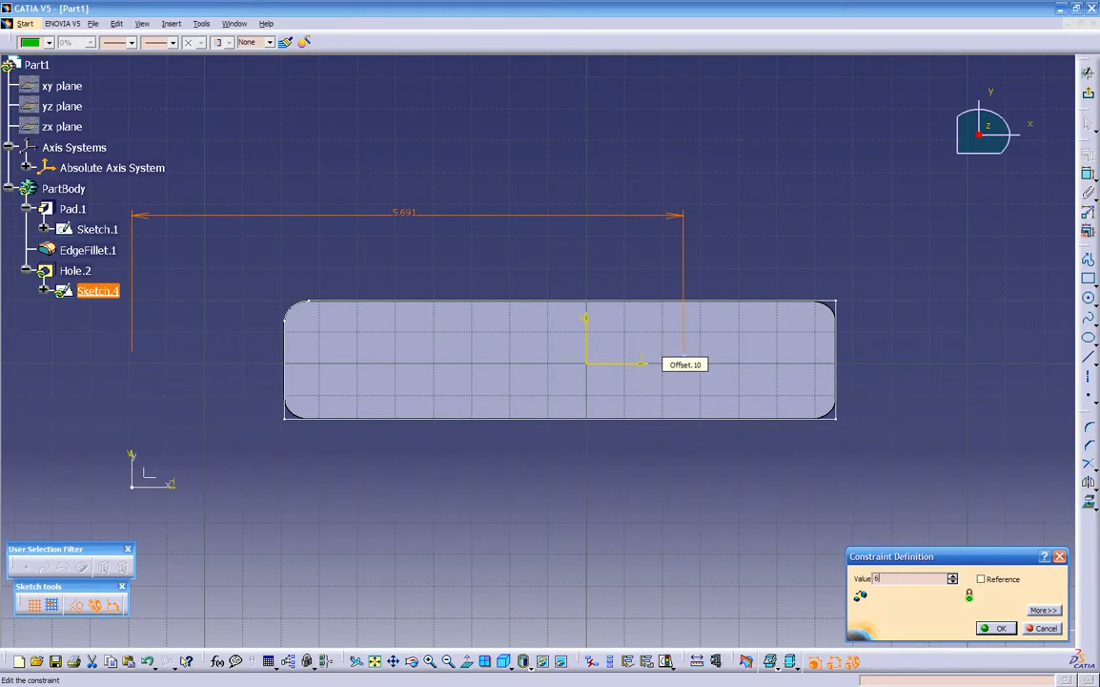
{"action": "key", "text": "Return"}
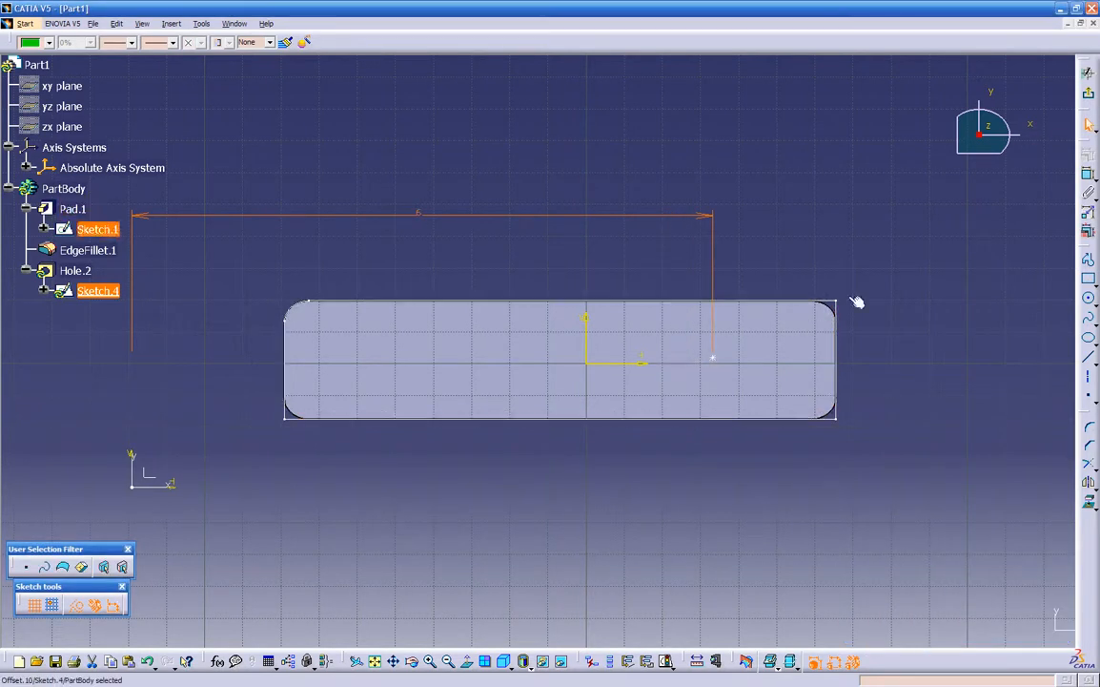
- Constrain the hole's center point 1.5 in vertically from the absolute axis system's horizontal axis
{"action": "left_click", "coordinate": [1088, 175]}
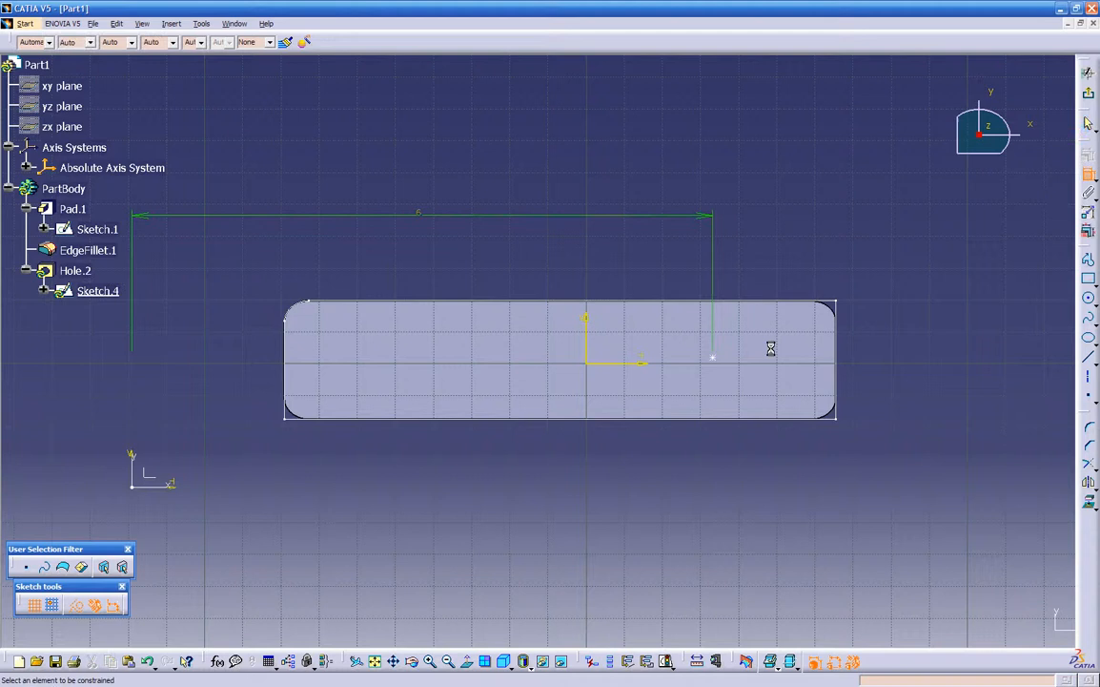
{"action": "left_click", "coordinate": [720, 361]}
{"action": "left_click", "coordinate": [162, 490]}
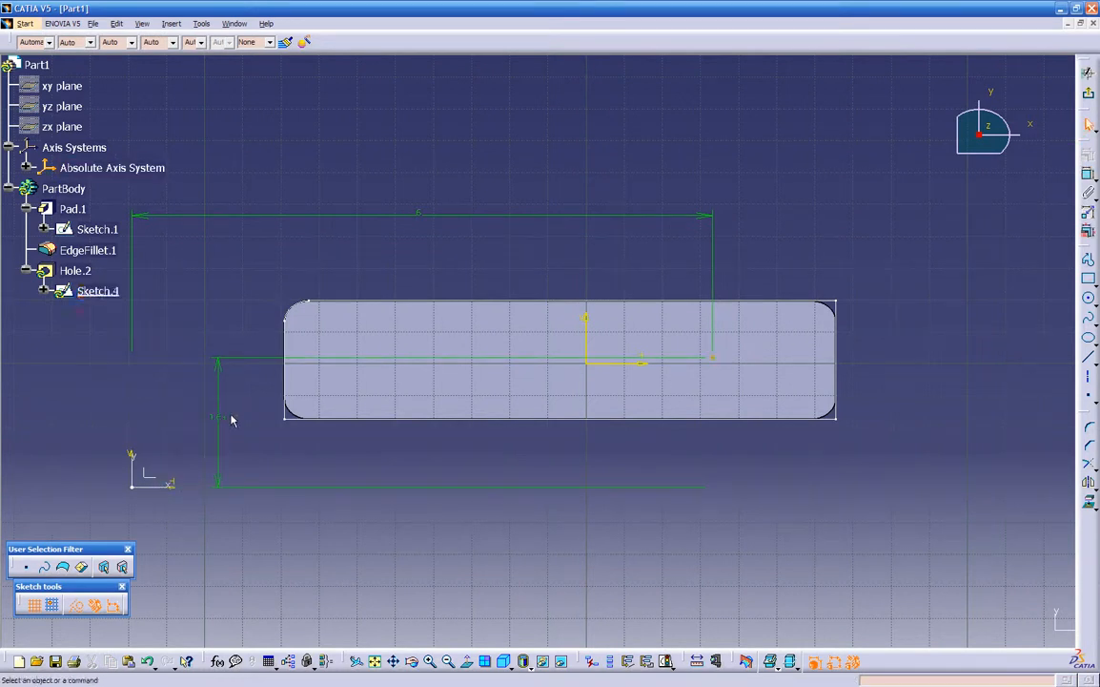
{"action": "double_click", "coordinate": [221, 418]}
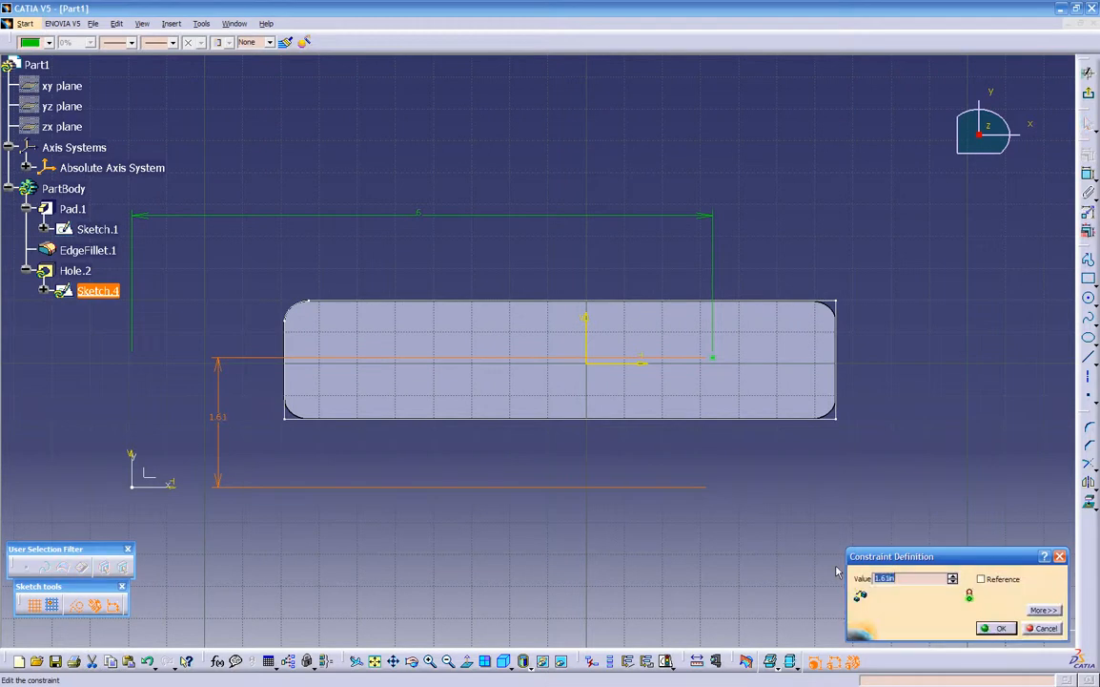
{"action": "key", "text": "Return"}
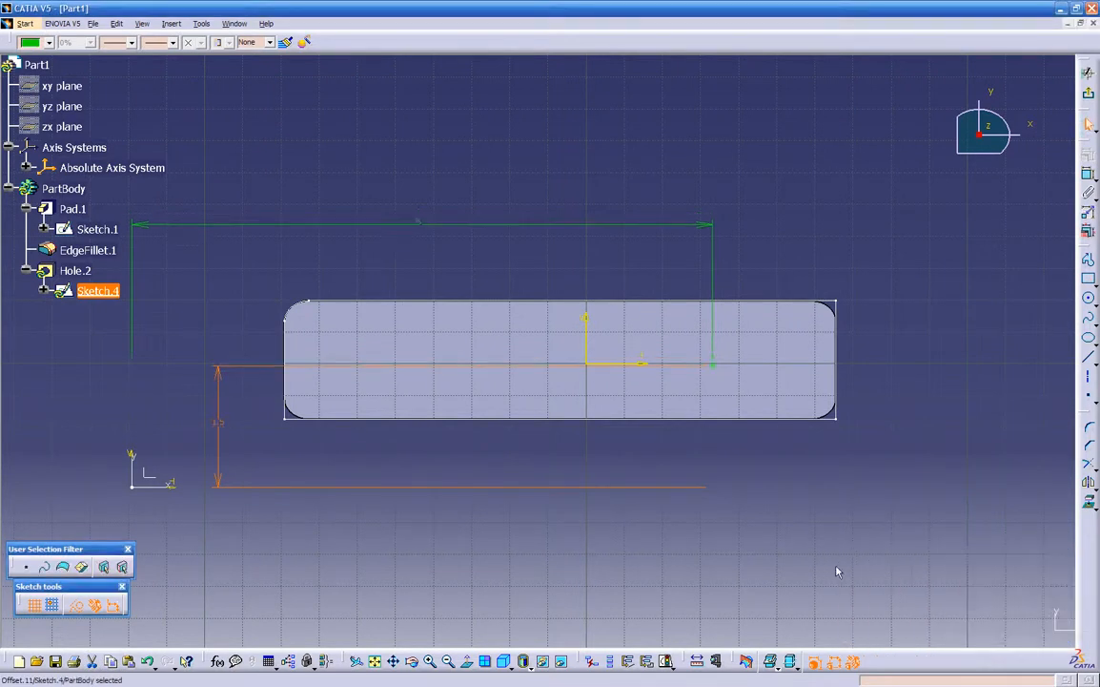
{"action": "left_click", "coordinate": [862, 489]}
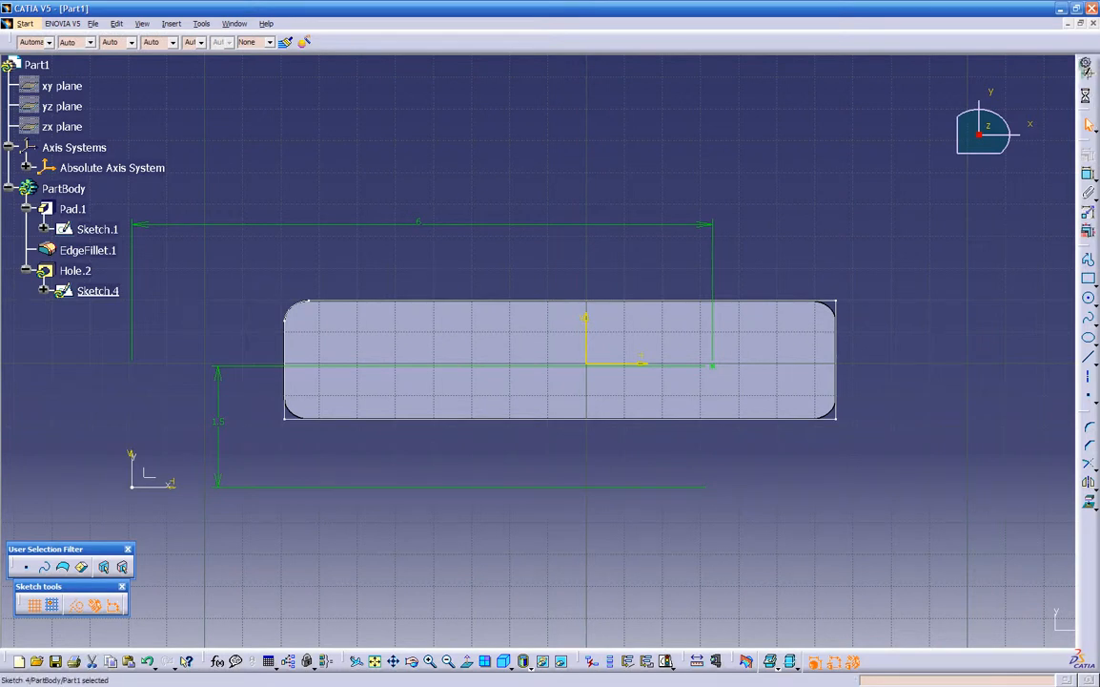
- Exit the hole's positioning sketch and return to the 3D part
{"action": "left_click", "coordinate": [1089, 95]}
{"action": "left_click", "coordinate": [584, 437]}
{"action": "middle_click_drag", "start_coordinate": [585, 437], "coordinate": [456, 388]}
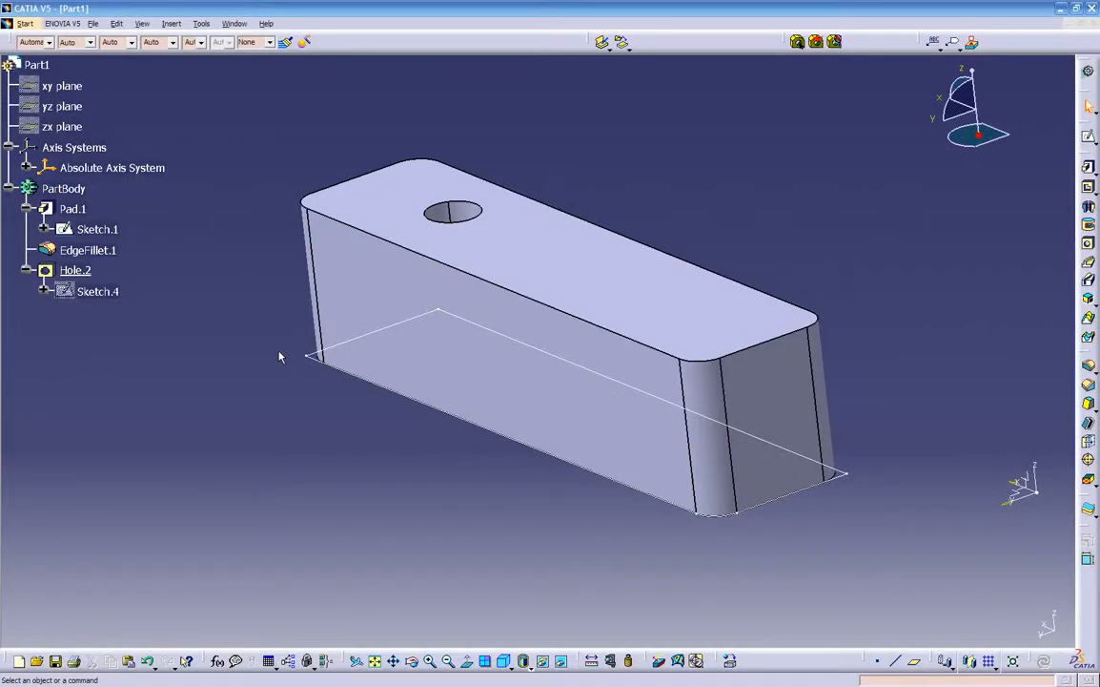
- Shell the part with its bottom face removed, setting a new default inside thickness
{"action": "left_click", "coordinate": [1090, 426]}
{"action": "middle_click_drag", "start_coordinate": [490, 545], "coordinate": [734, 464]}
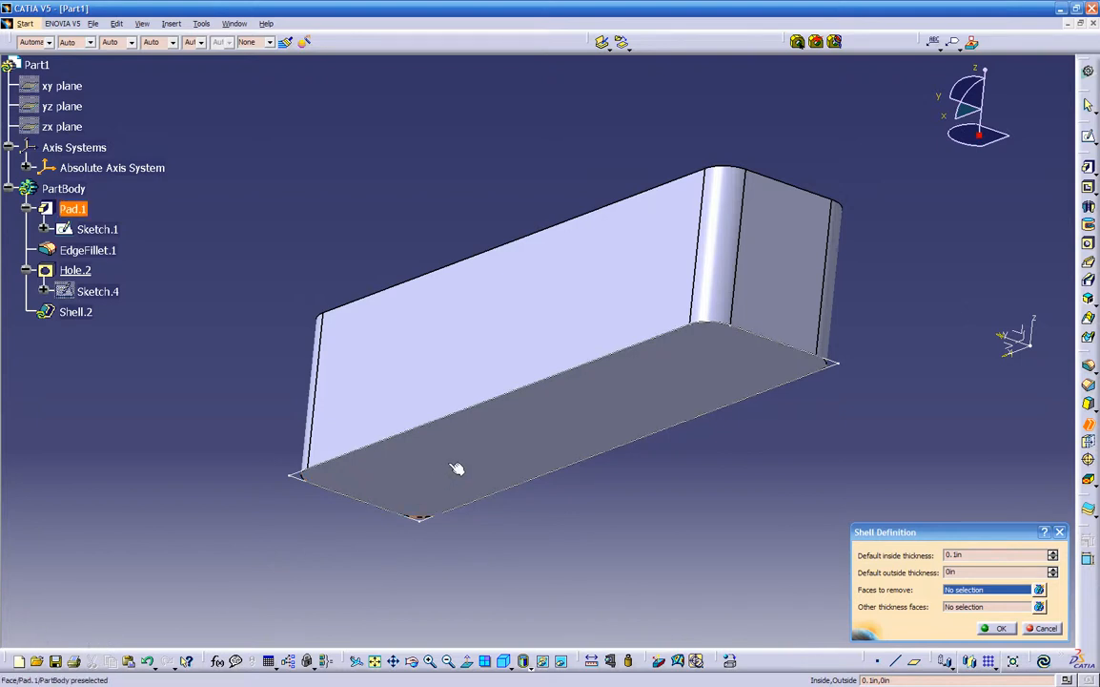
{"action": "left_click", "coordinate": [509, 450]}
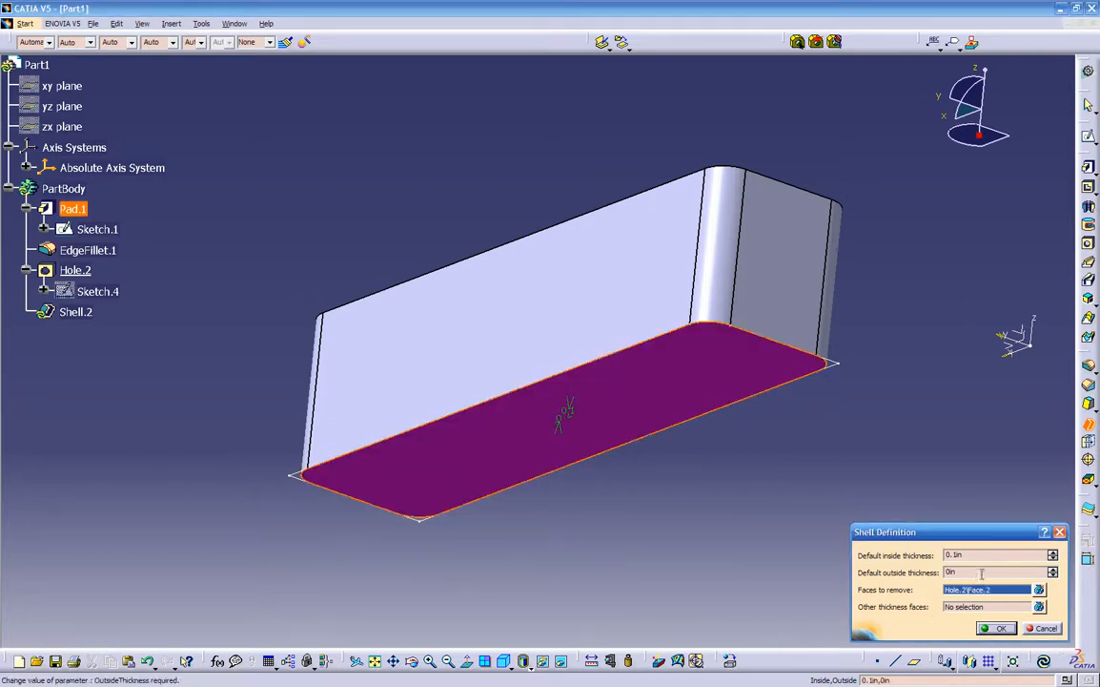
{"action": "double_click", "coordinate": [979, 557]}
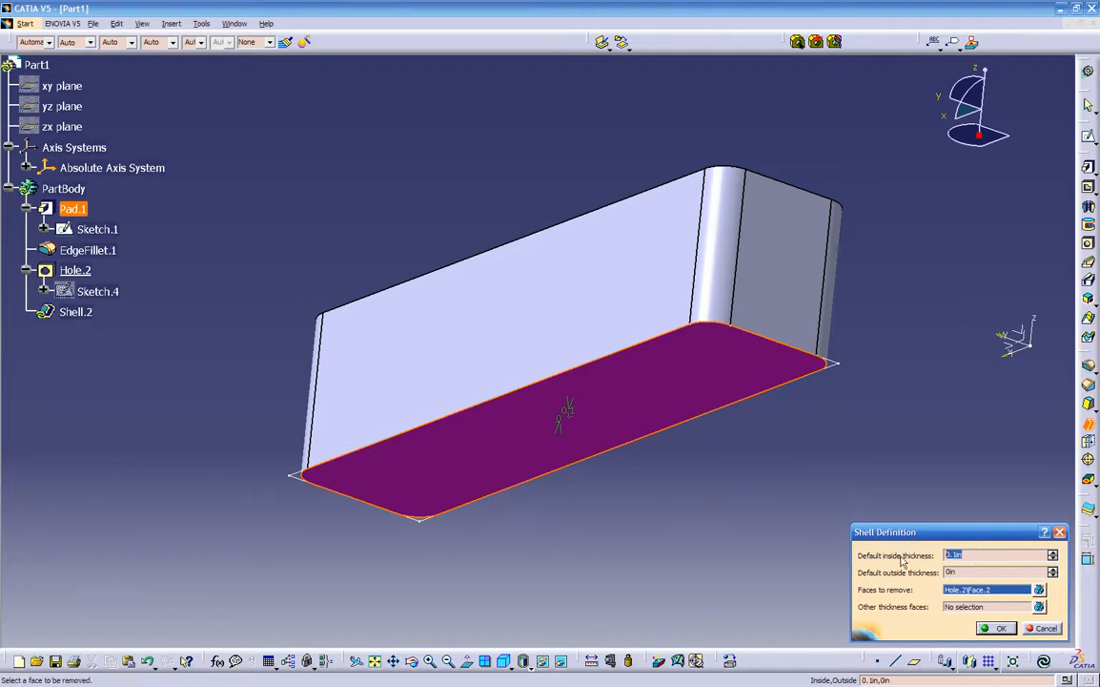
{"action": "type", "text": ".0"}
{"action": "key", "text": "Return"}
{"action": "left_click", "coordinate": [908, 554]}
{"action": "middle_click_drag", "start_coordinate": [658, 536], "coordinate": [491, 413]}
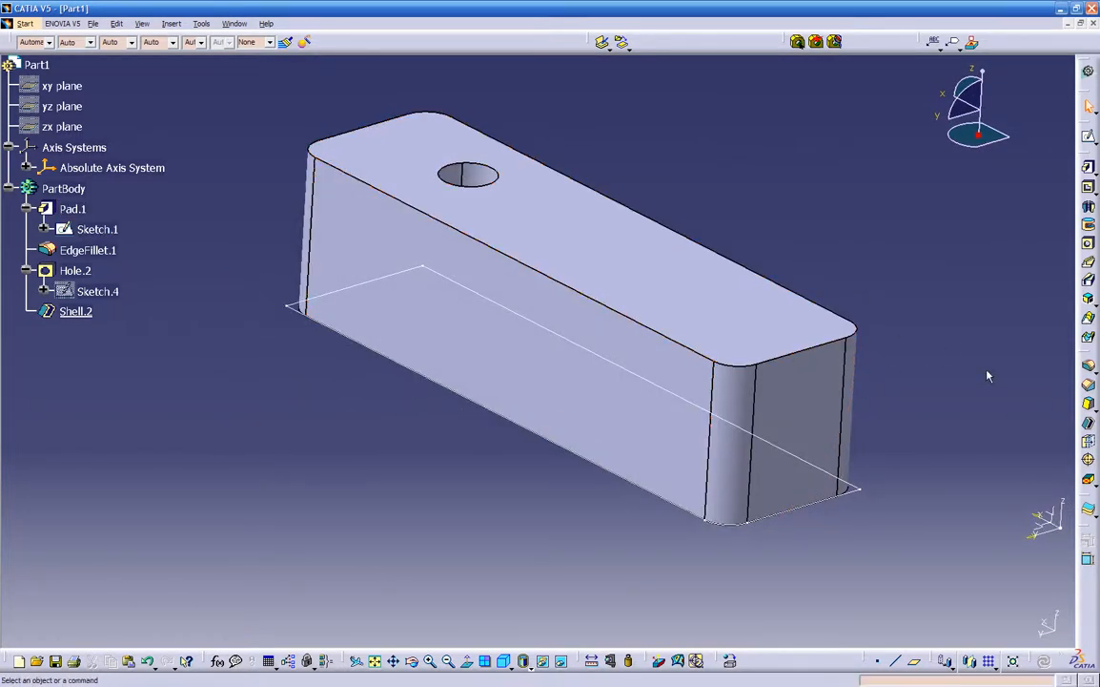
- Set up a 0.3 in edge fillet with Tangency propagation around the top face's outer edge and preview it
{"action": "left_click", "coordinate": [1090, 368]}
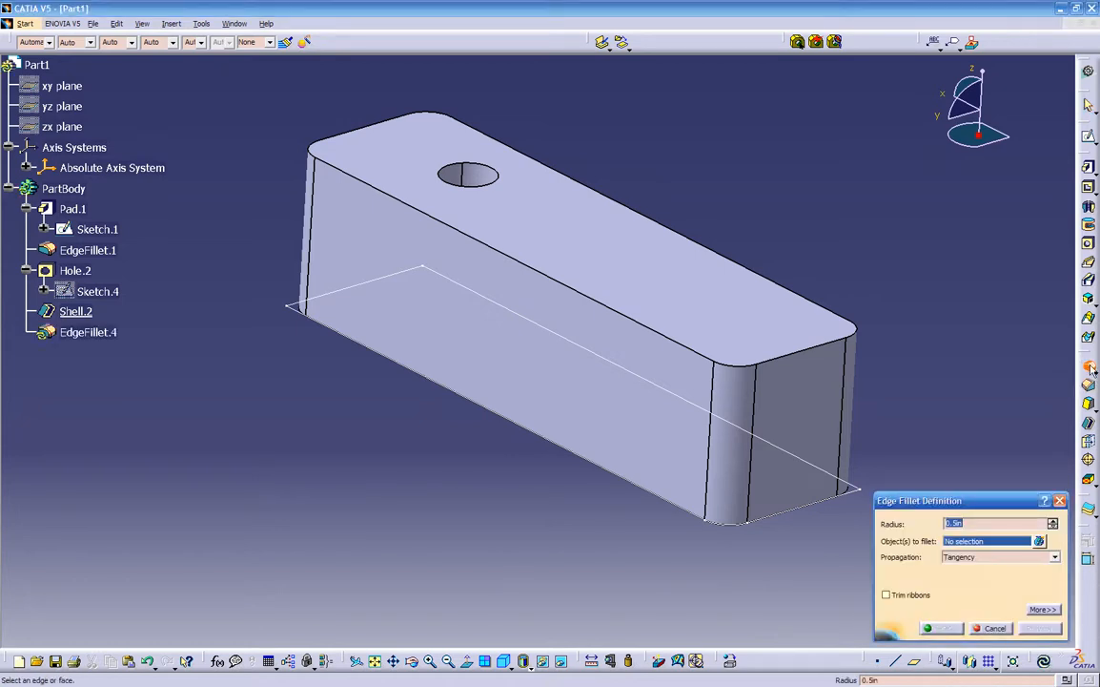
{"action": "left_click", "coordinate": [641, 324]}
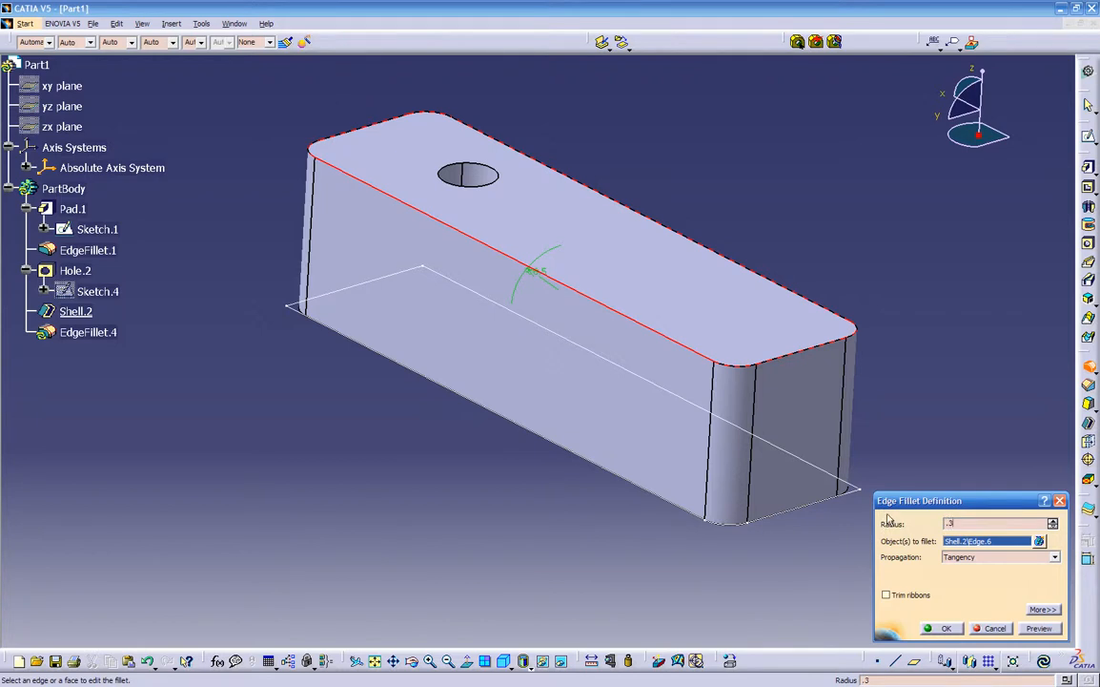
{"action": "left_click", "coordinate": [1039, 628]}
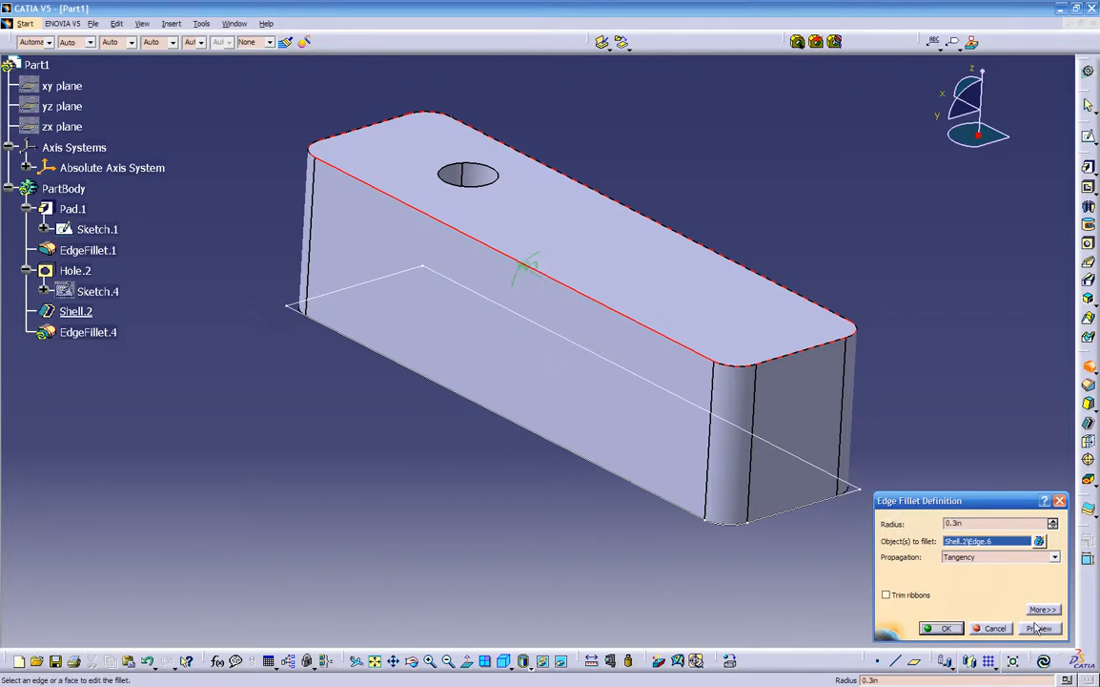
{"action": "left_click", "coordinate": [1039, 628]}
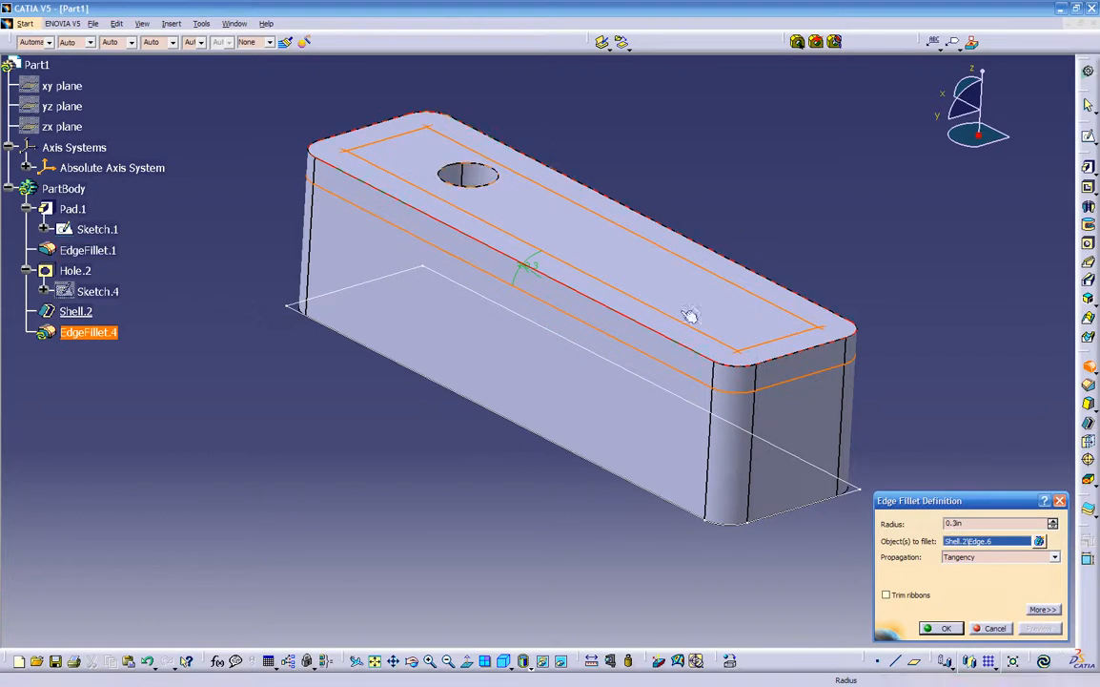
- Try Minimal propagation for the top edge fillet and preview it
{"action": "left_click", "coordinate": [1005, 558]}
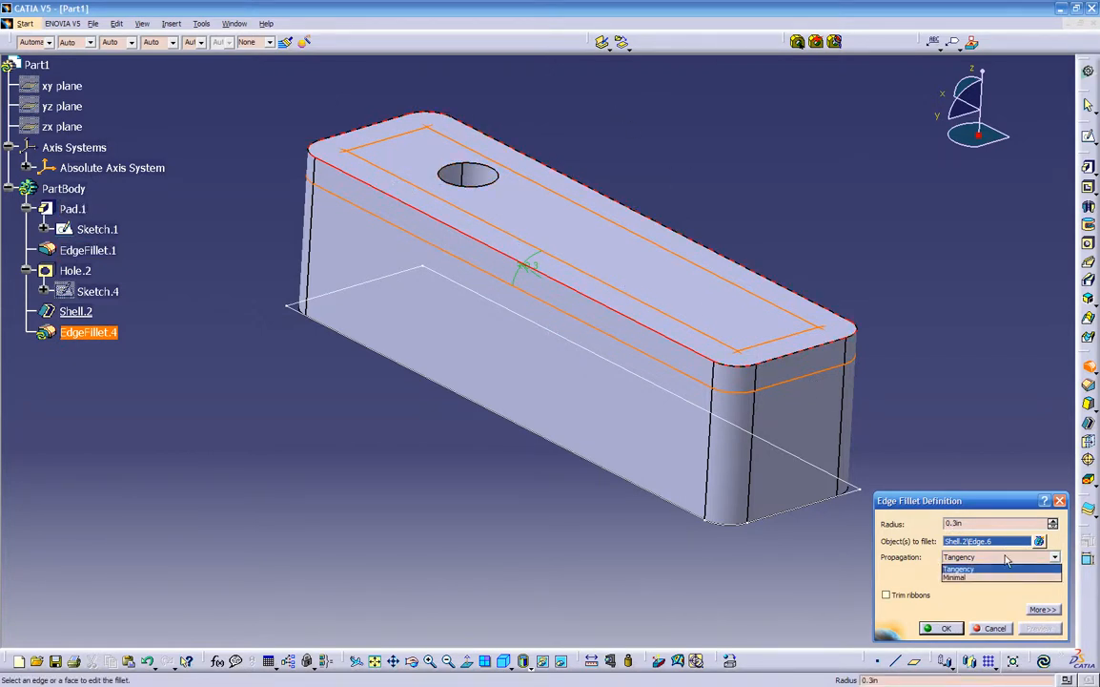
{"action": "left_click", "coordinate": [957, 576]}
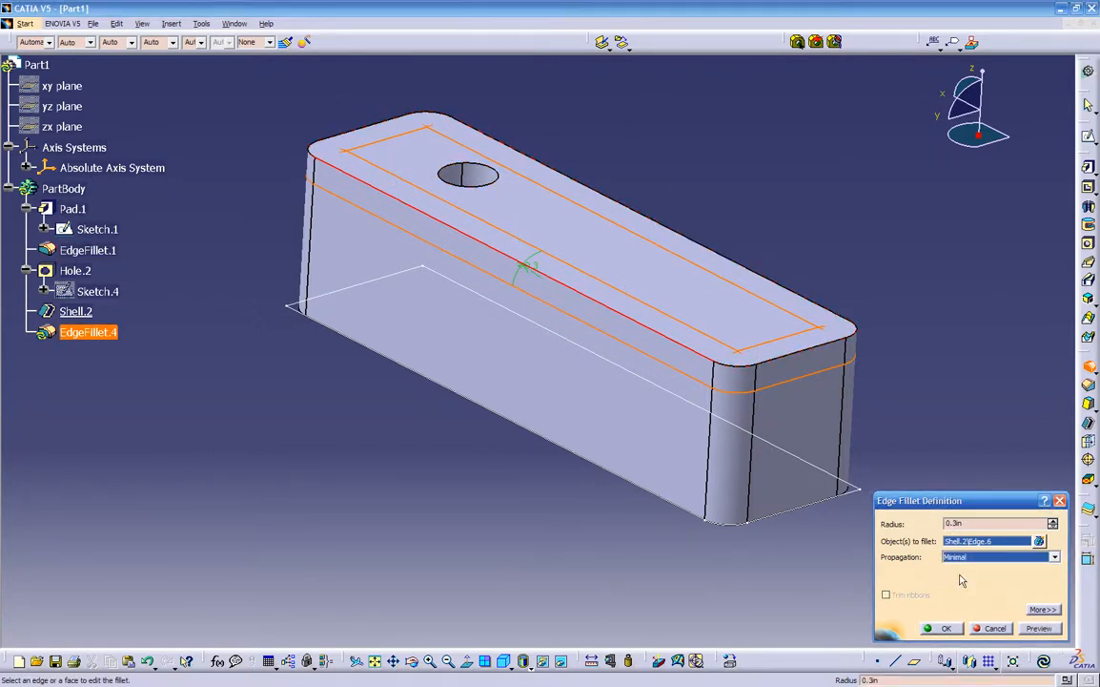
{"action": "left_click", "coordinate": [1038, 628]}
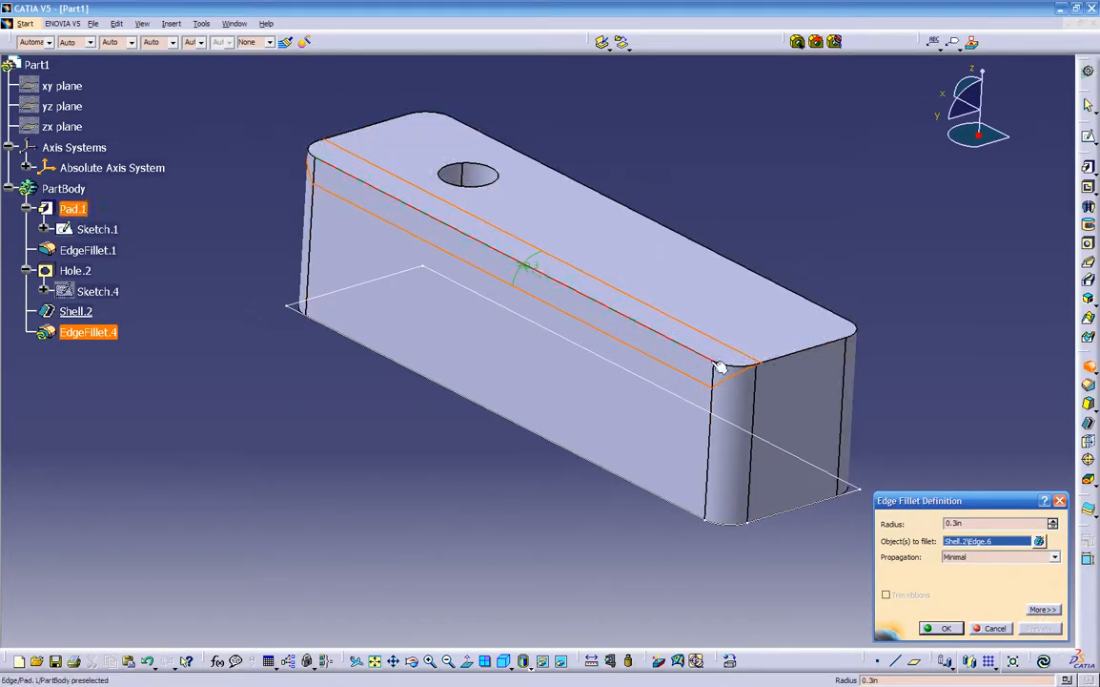
- Set the top edge fillet's propagation to Tangency, preview it and create the fillet
{"action": "left_click", "coordinate": [951, 558]}
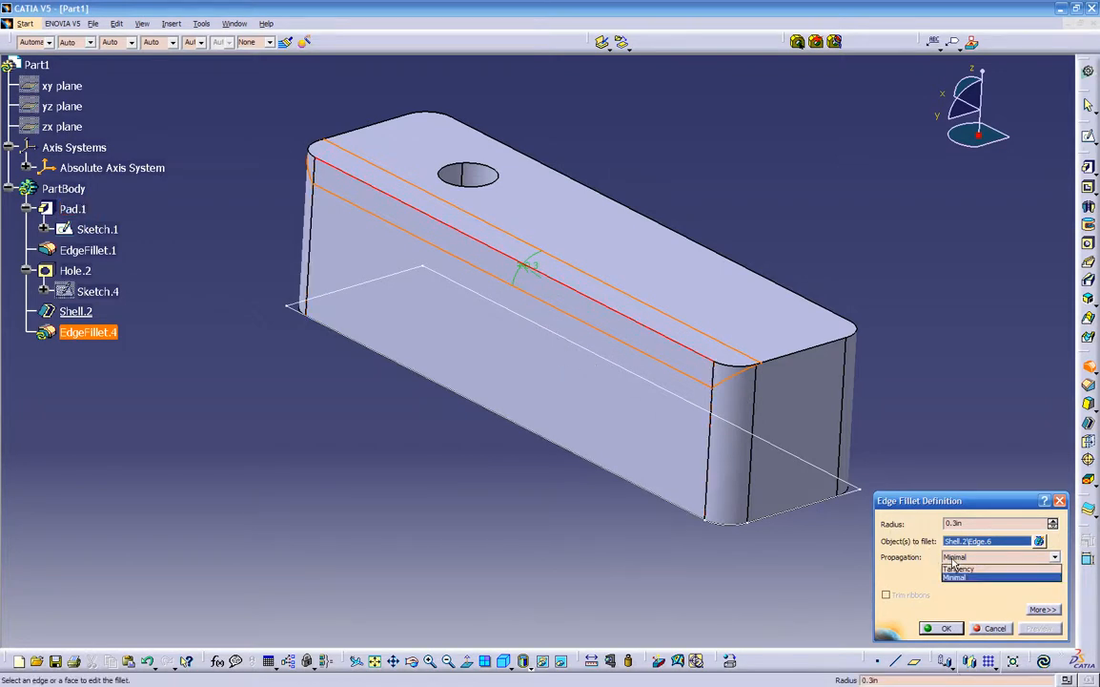
{"action": "left_click", "coordinate": [956, 569]}
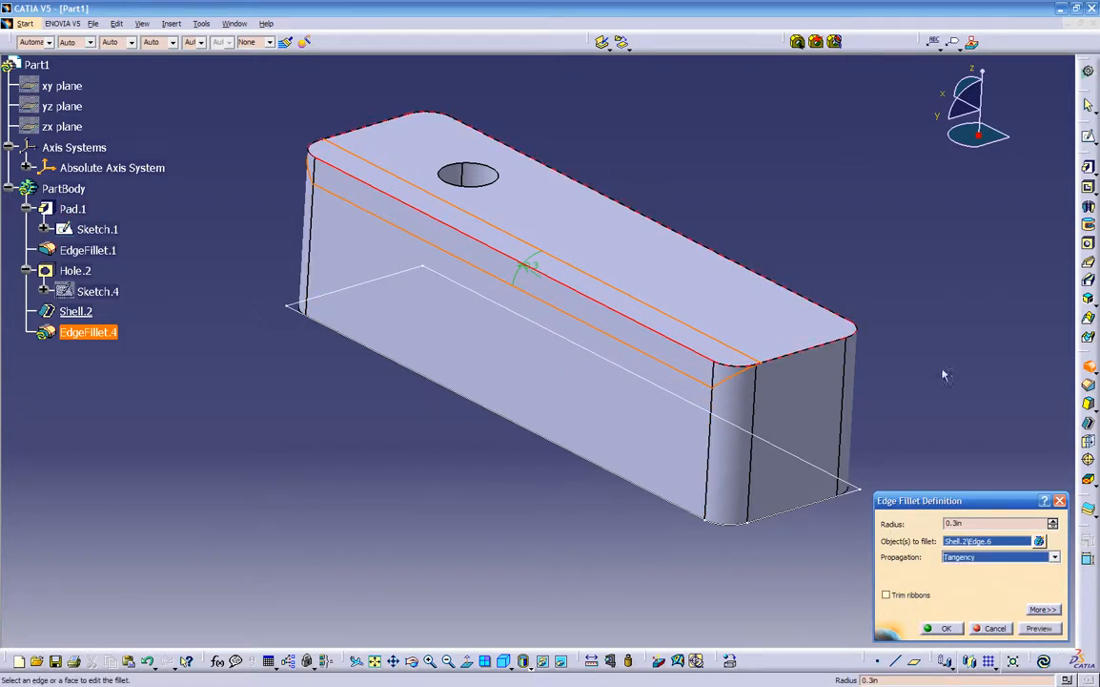
{"action": "left_click", "coordinate": [1032, 628]}
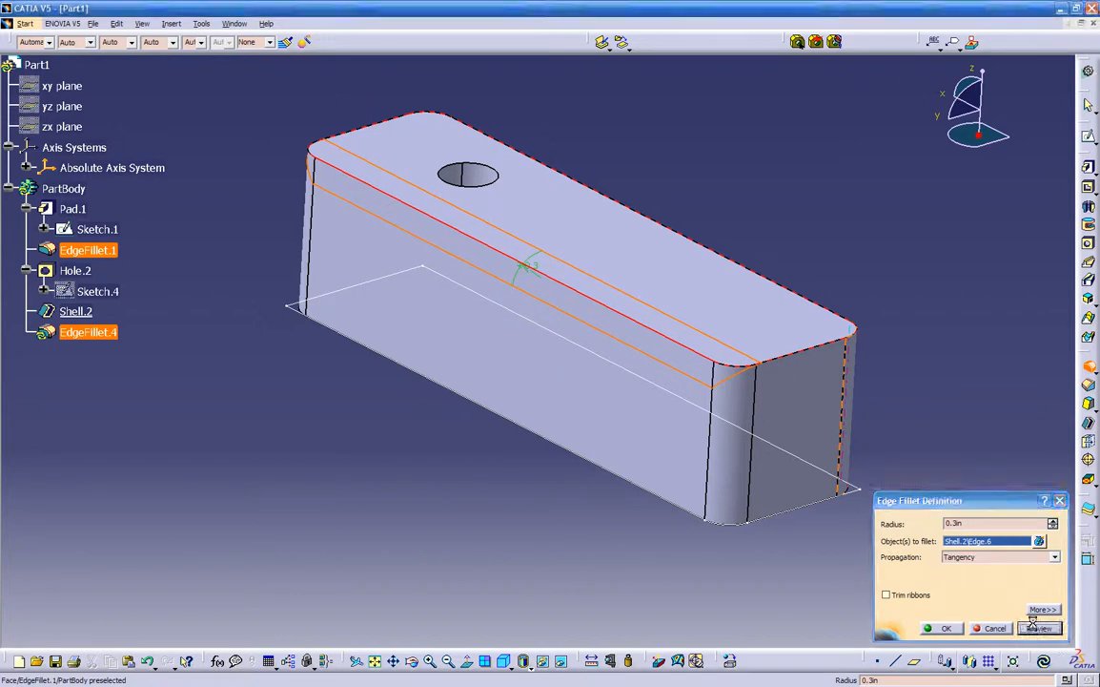
{"action": "left_click", "coordinate": [944, 627]}
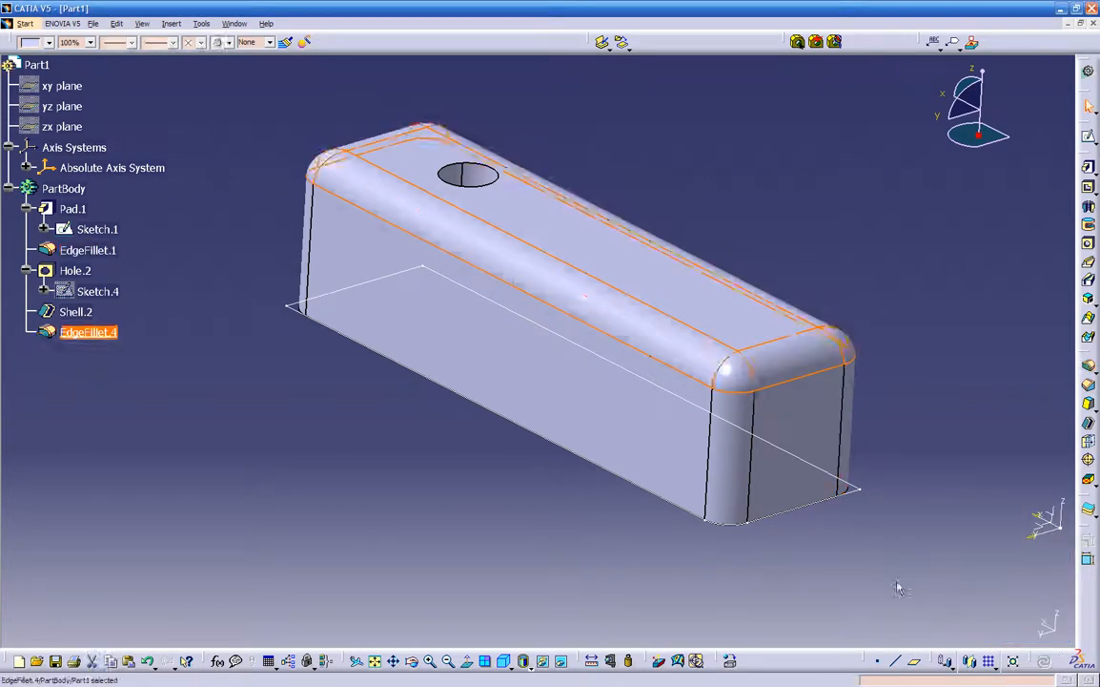
- Chamfer the hole's top edge with a 0.05 in length at 45 degrees
{"action": "middle_click_drag", "start_coordinate": [296, 429], "coordinate": [601, 119]}
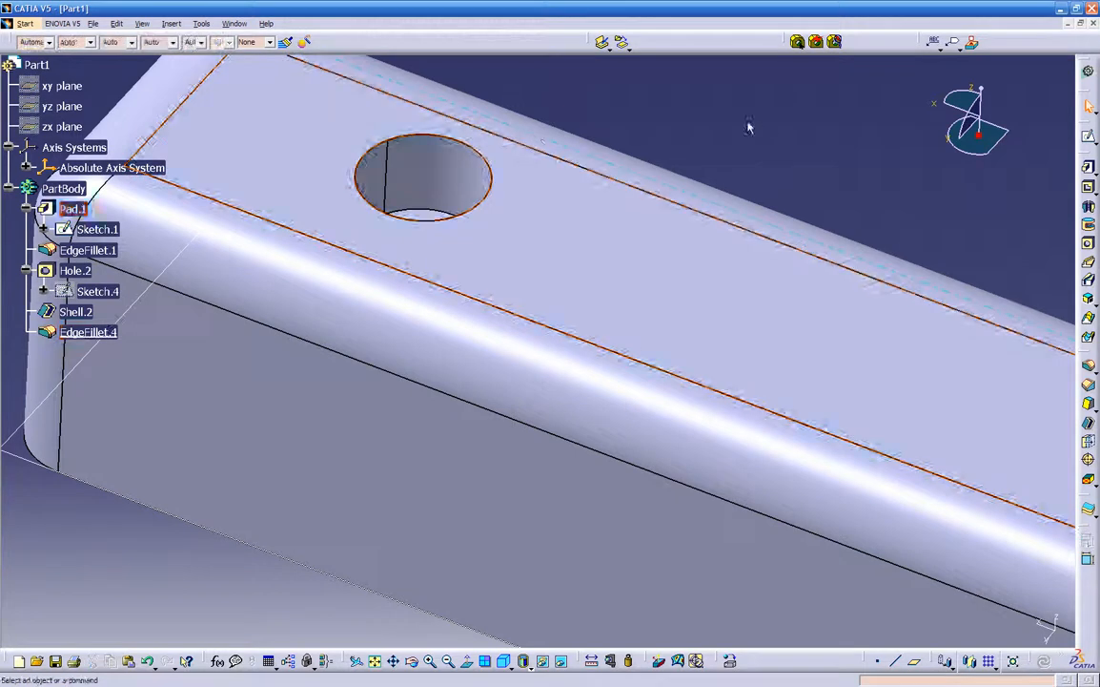
{"action": "left_click", "coordinate": [433, 133]}
{"action": "middle_click_drag", "start_coordinate": [579, 226], "coordinate": [546, 281]}
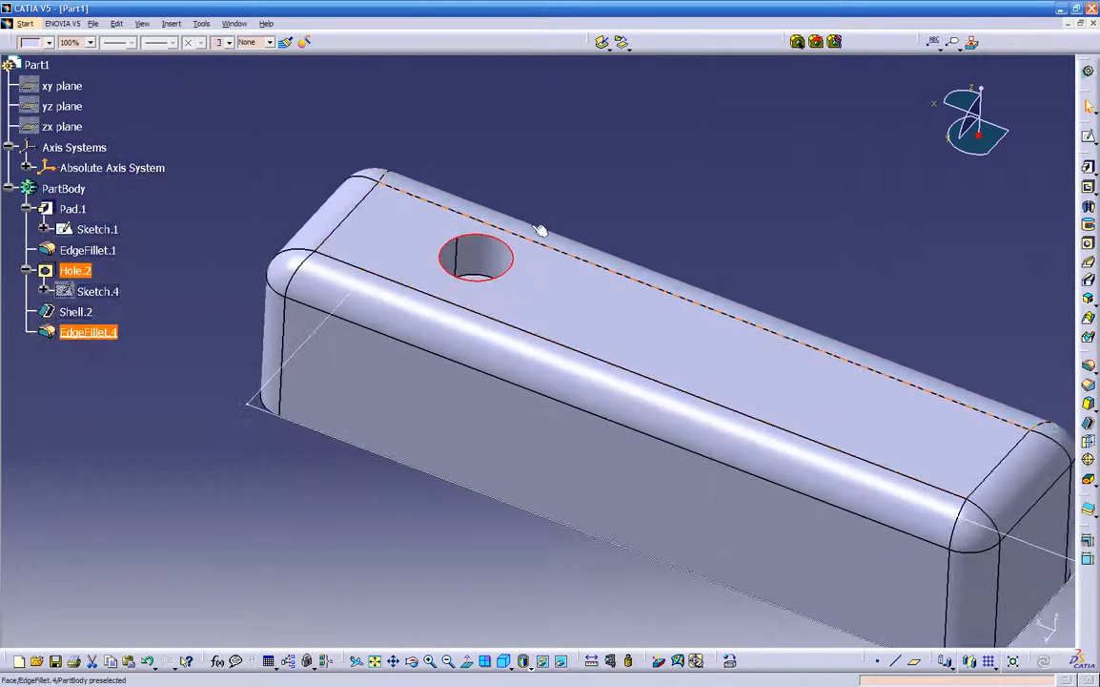
{"action": "left_click", "coordinate": [1089, 387]}
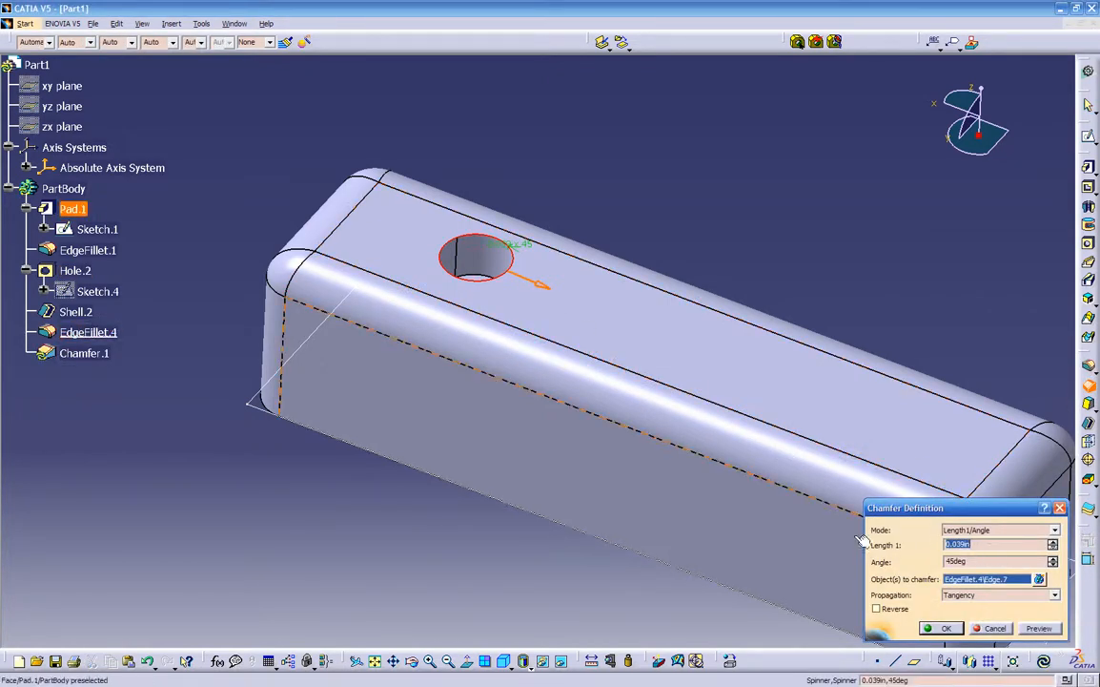
{"action": "type", "text": ".05"}
{"action": "left_click", "coordinate": [1027, 627]}
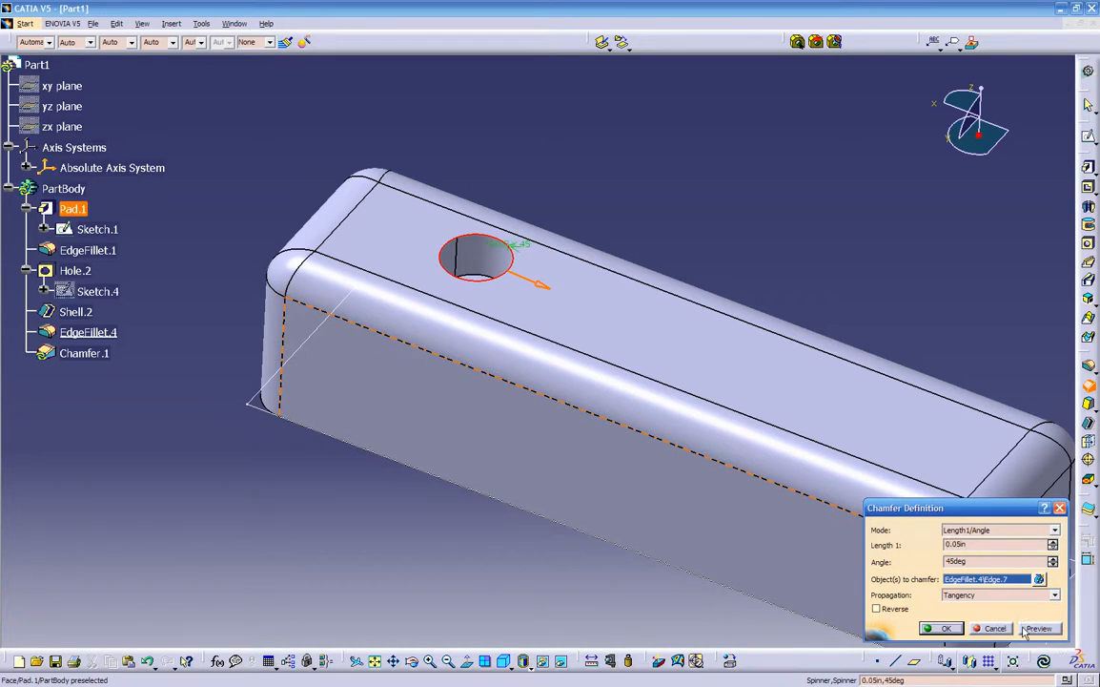
{"action": "left_click", "coordinate": [942, 631]}
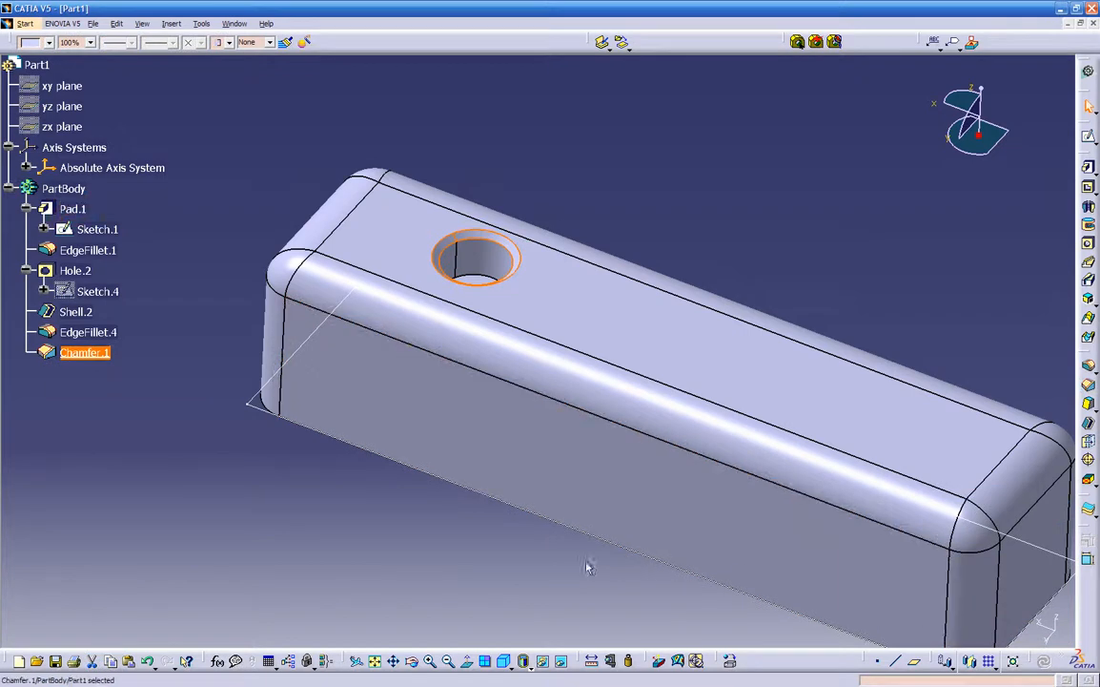
- Start a Structure scan of the part's build order and step from Pad.1 through EdgeFillet.1 to Hole.2
{"action": "middle_click_drag", "start_coordinate": [541, 373], "coordinate": [479, 303]}
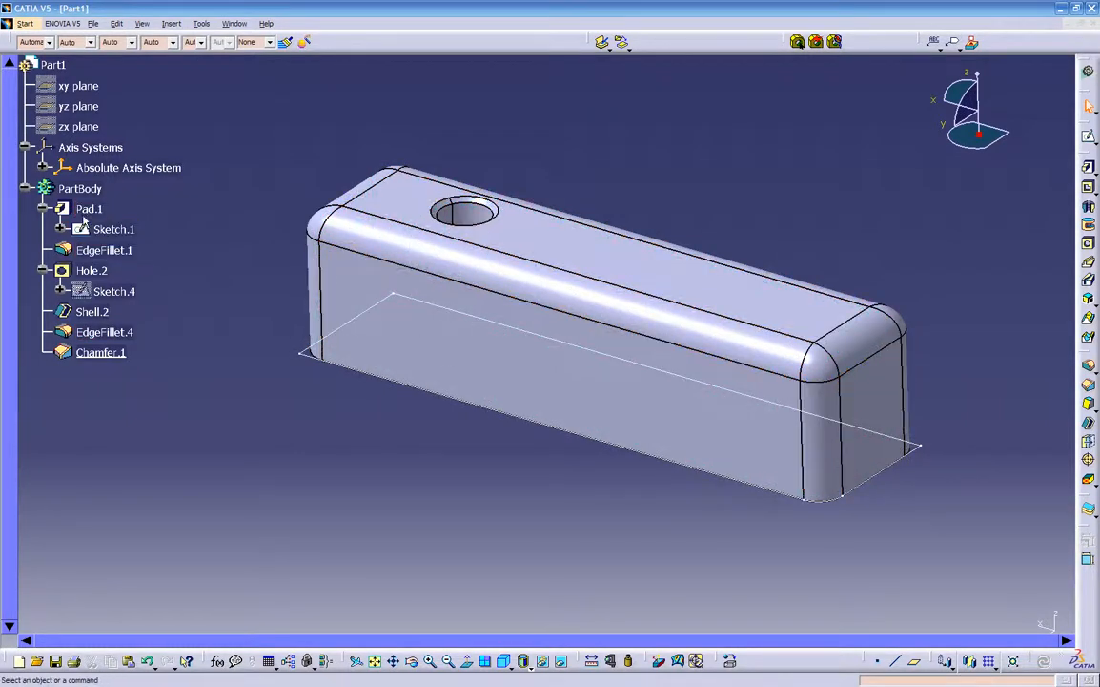
{"action": "left_click", "coordinate": [202, 25]}
{"action": "mouse_move", "coordinate": [232, 156]}
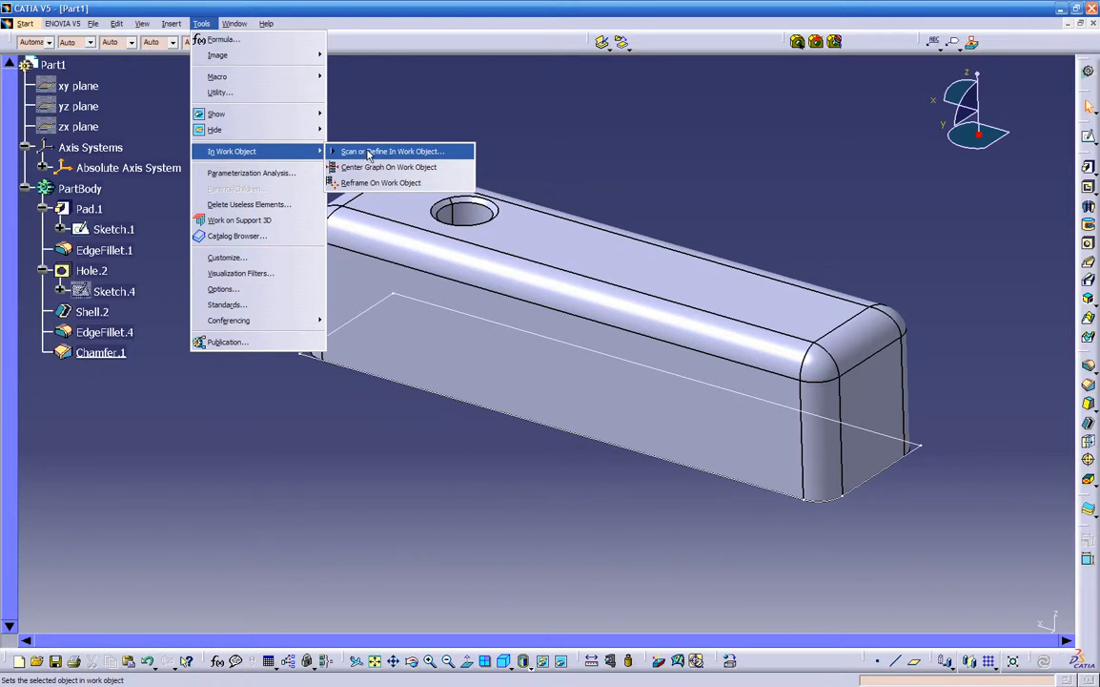
{"action": "left_click", "coordinate": [368, 151]}
{"action": "left_click_drag", "start_coordinate": [309, 542], "coordinate": [304, 481]}
{"action": "left_click", "coordinate": [308, 495]}
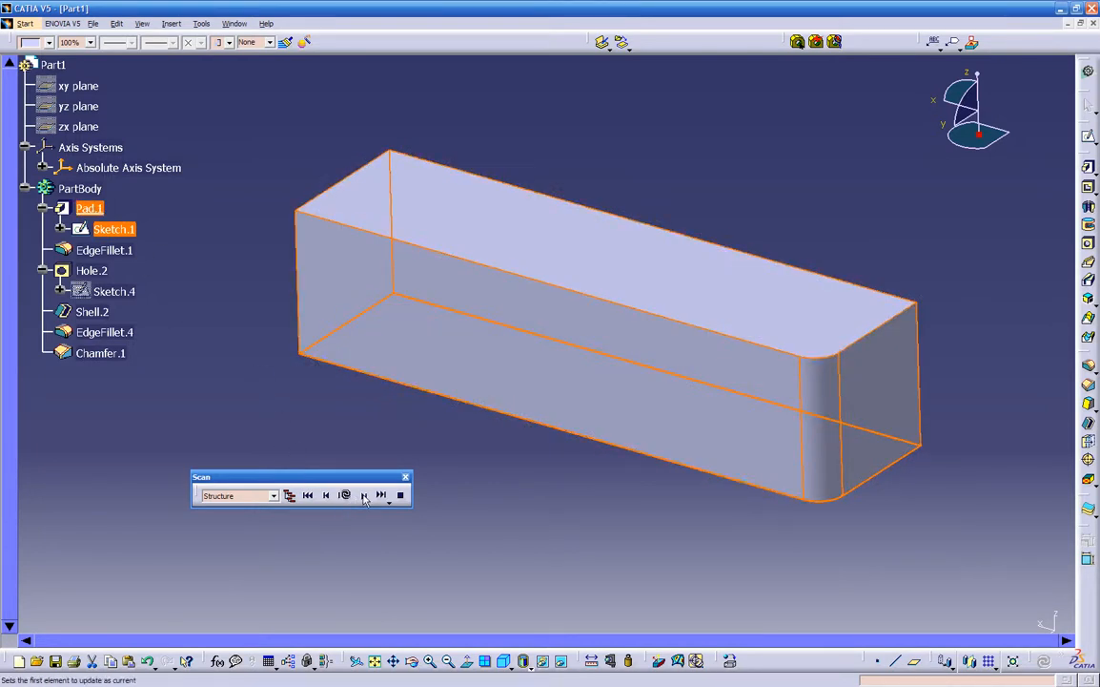
{"action": "left_click", "coordinate": [362, 494]}
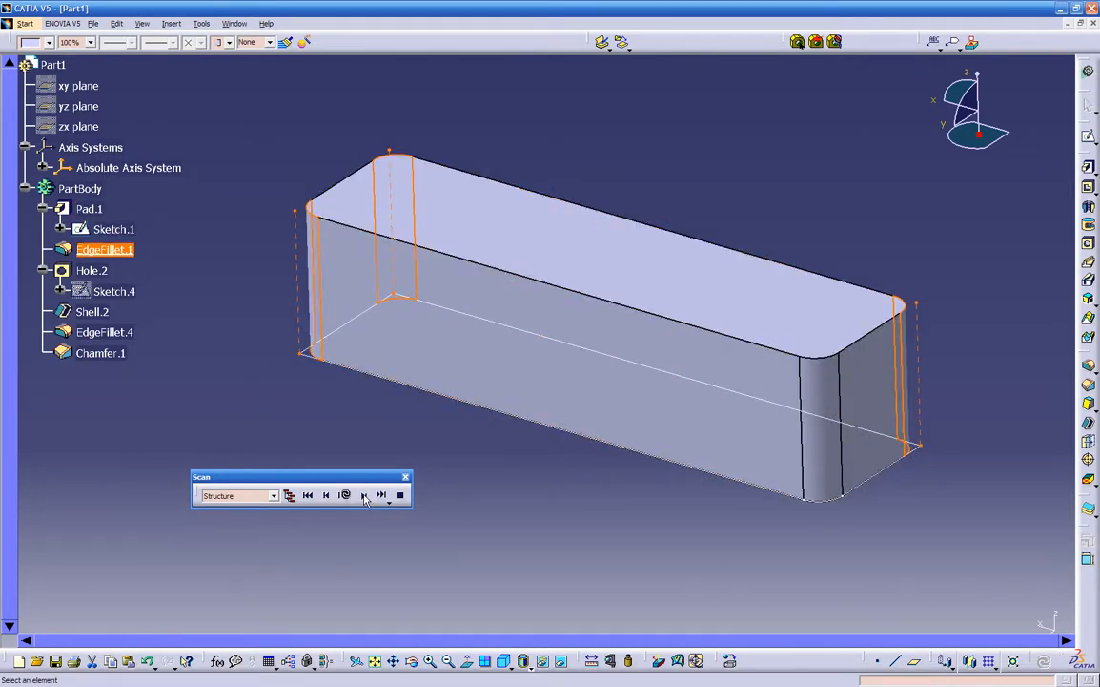
{"action": "left_click", "coordinate": [363, 495]}
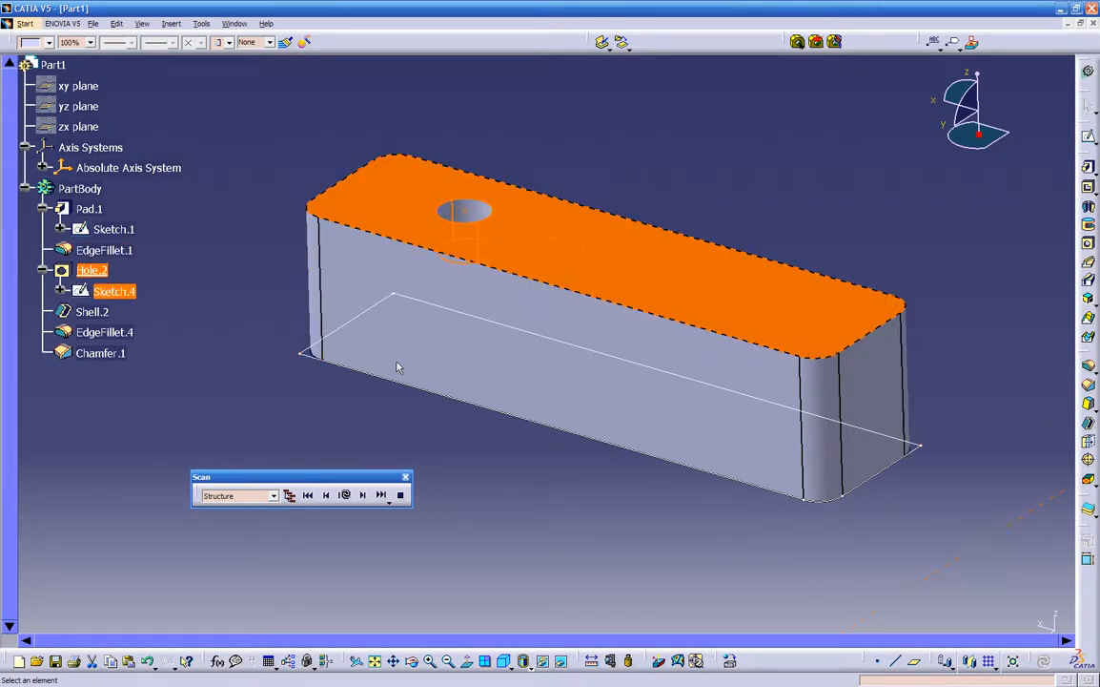
- Step the scan back to EdgeFillet.1, then forward through Hole.2, Shell.2 and EdgeFillet.4 to Chamfer.1
{"action": "left_click", "coordinate": [326, 494]}
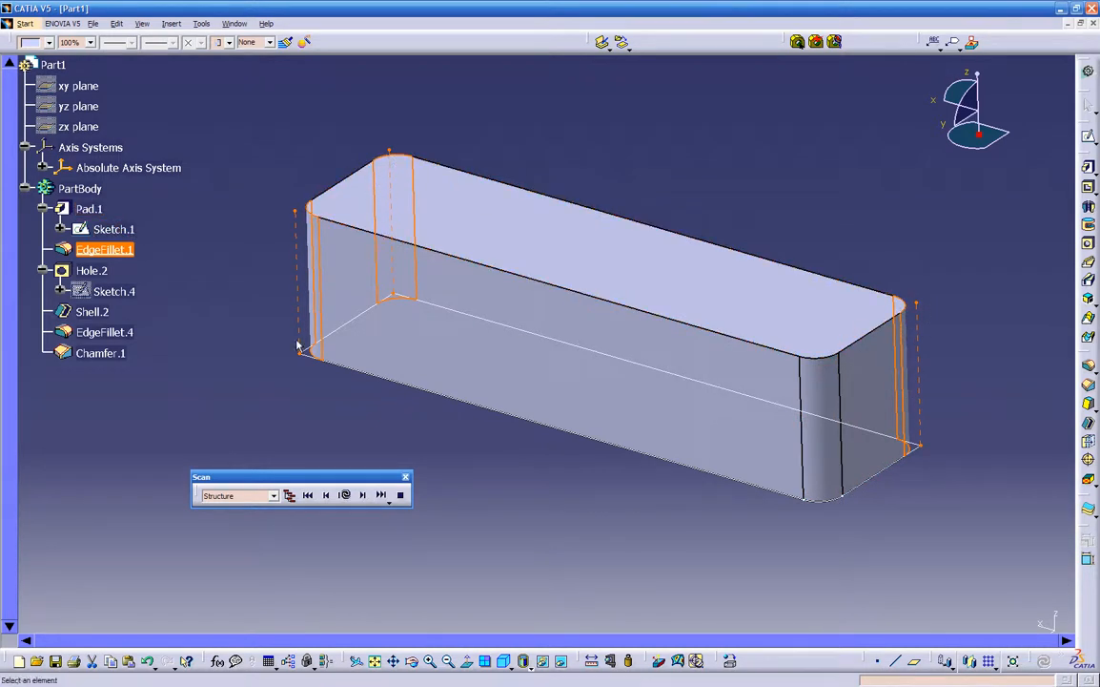
{"action": "left_click", "coordinate": [365, 495]}
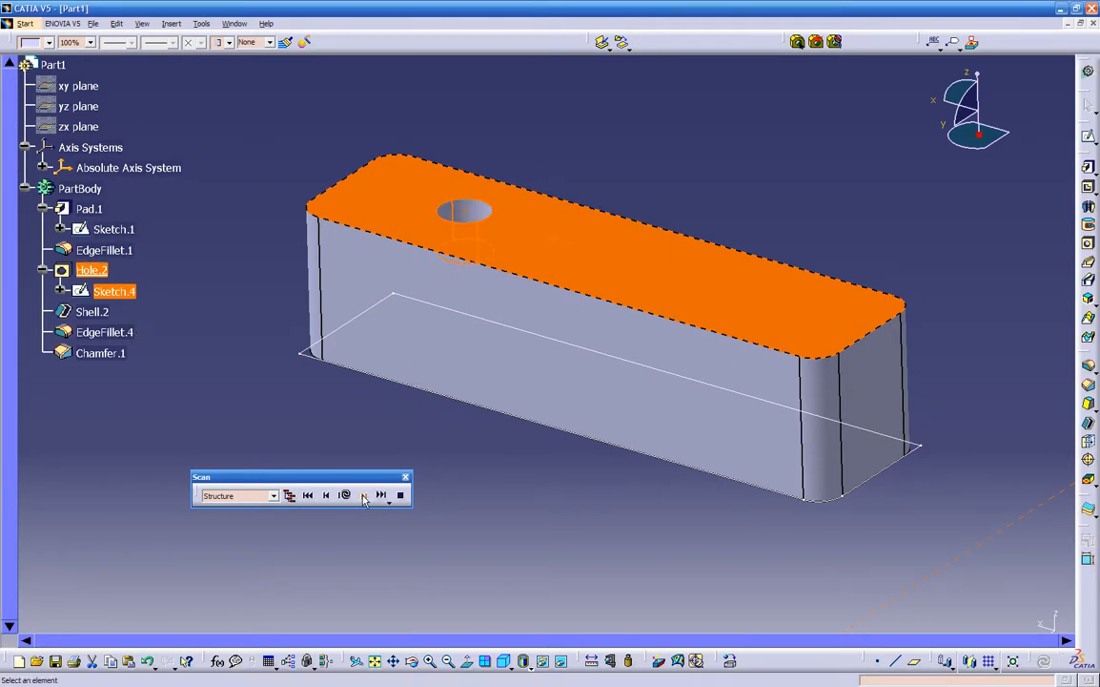
{"action": "left_click", "coordinate": [364, 495]}
{"action": "middle_click_drag", "start_coordinate": [274, 344], "coordinate": [317, 424]}
{"action": "left_click", "coordinate": [363, 494]}
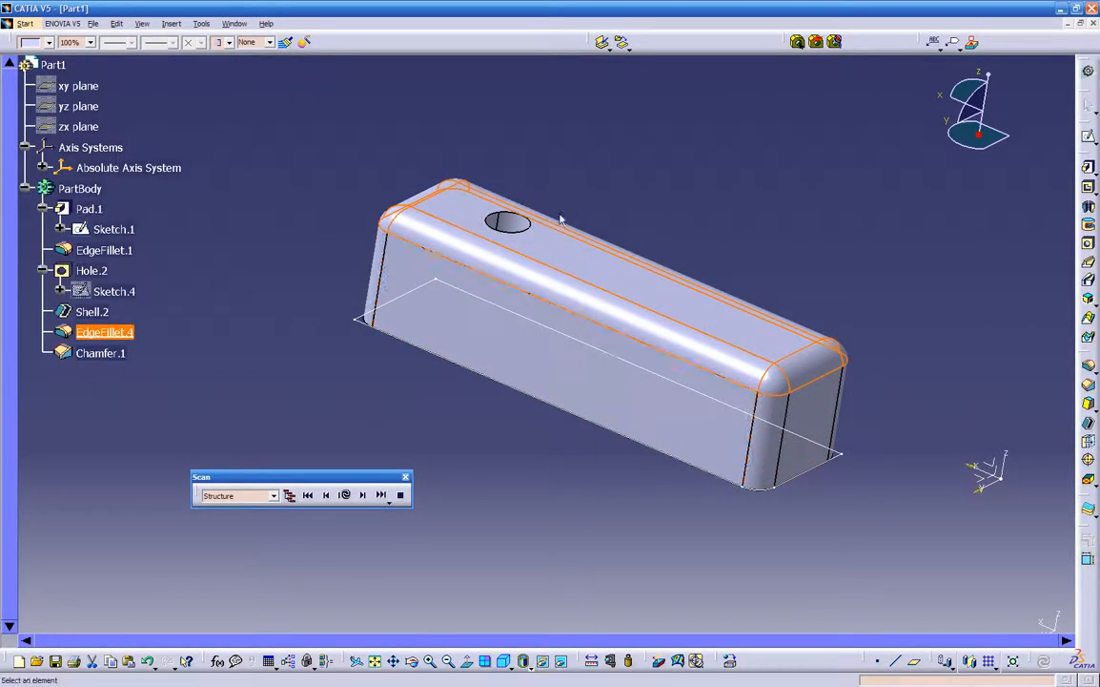
{"action": "left_click", "coordinate": [362, 494]}
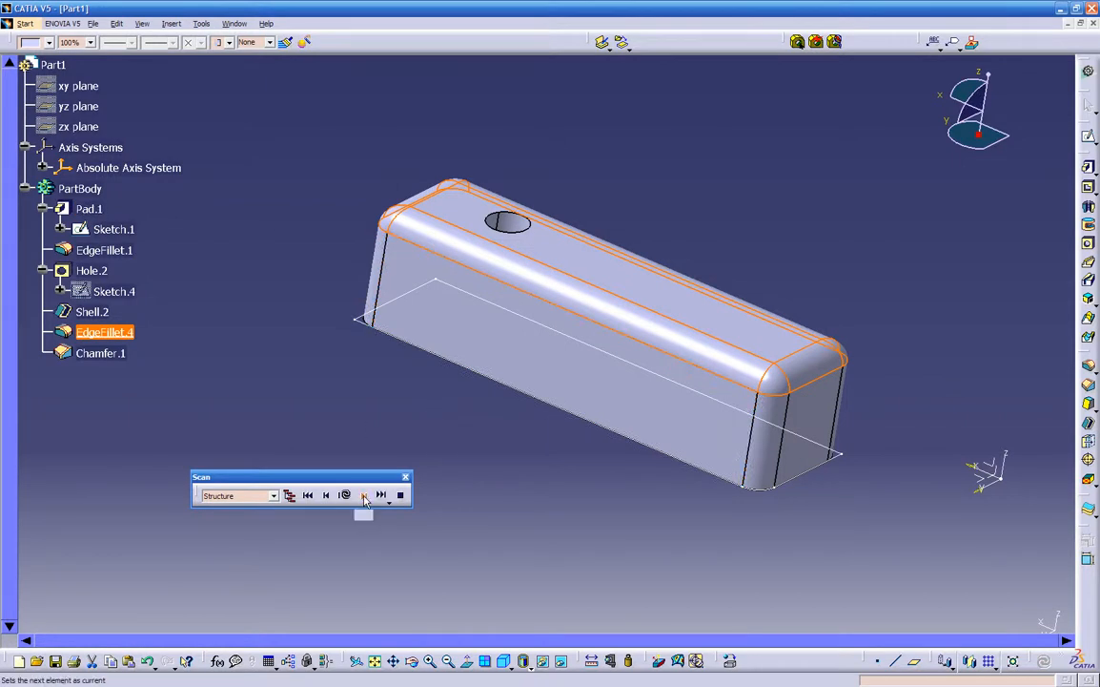
{"action": "middle_click_drag", "start_coordinate": [359, 441], "coordinate": [439, 286]}
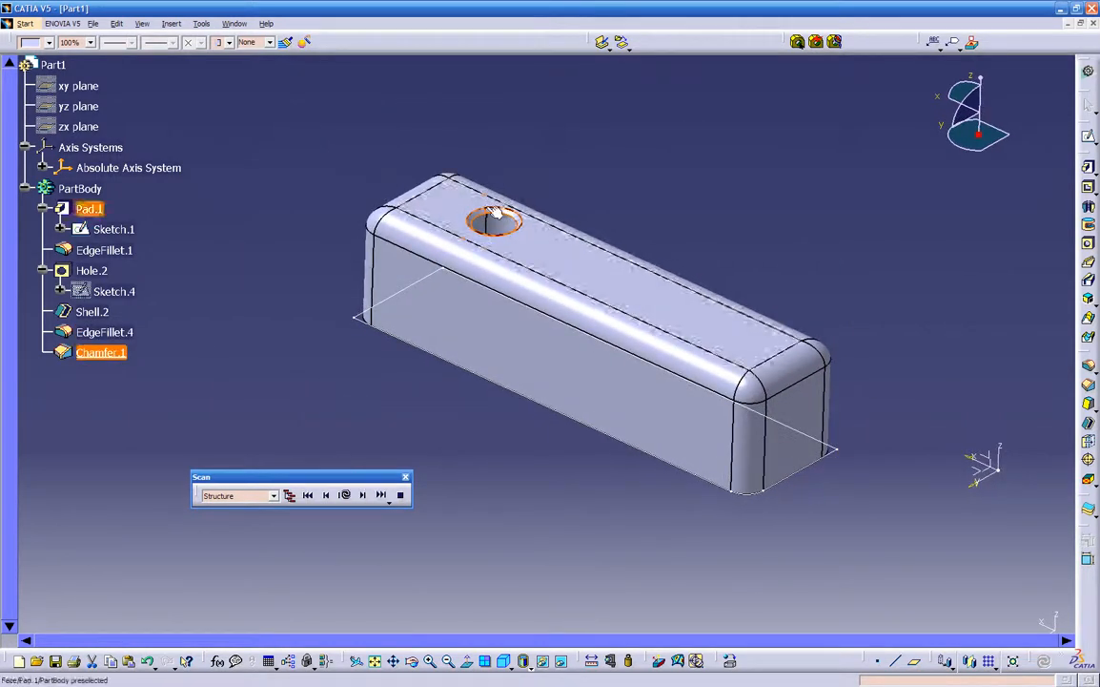
- Step the scan back to EdgeFillet.1 and forward to EdgeFillet.4, then exit the scan
{"action": "left_click", "coordinate": [325, 495]}
{"action": "left_click", "coordinate": [325, 495]}
{"action": "left_click", "coordinate": [325, 495]}
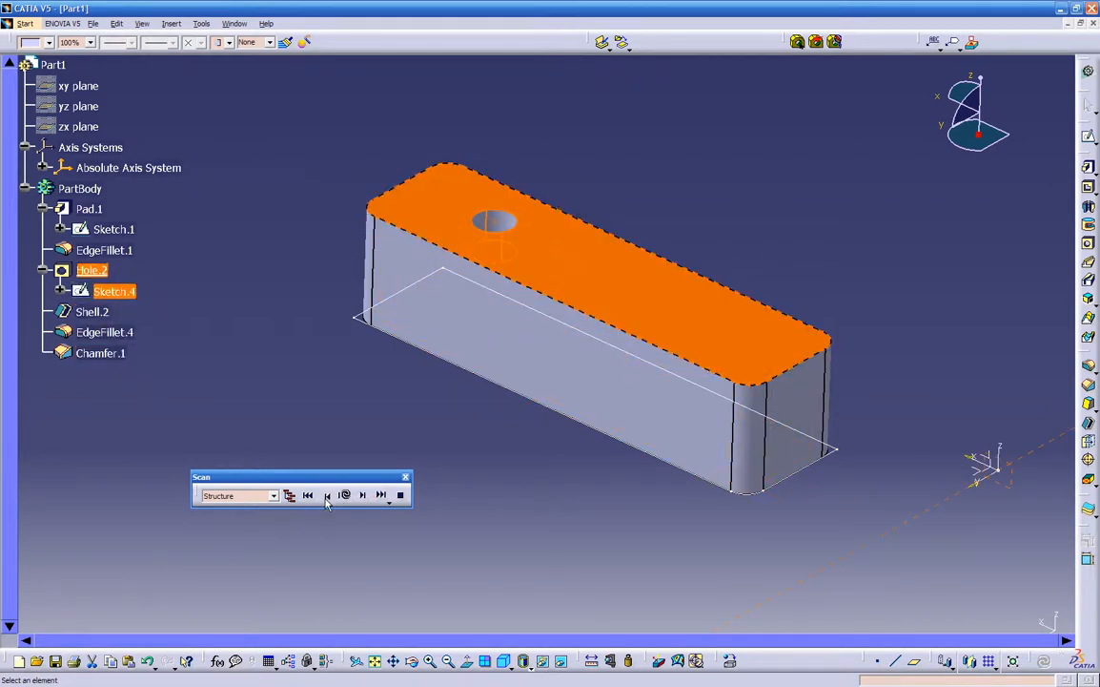
{"action": "left_click", "coordinate": [325, 495]}
{"action": "left_click", "coordinate": [364, 496]}
{"action": "left_click", "coordinate": [363, 495]}
{"action": "left_click", "coordinate": [364, 496]}
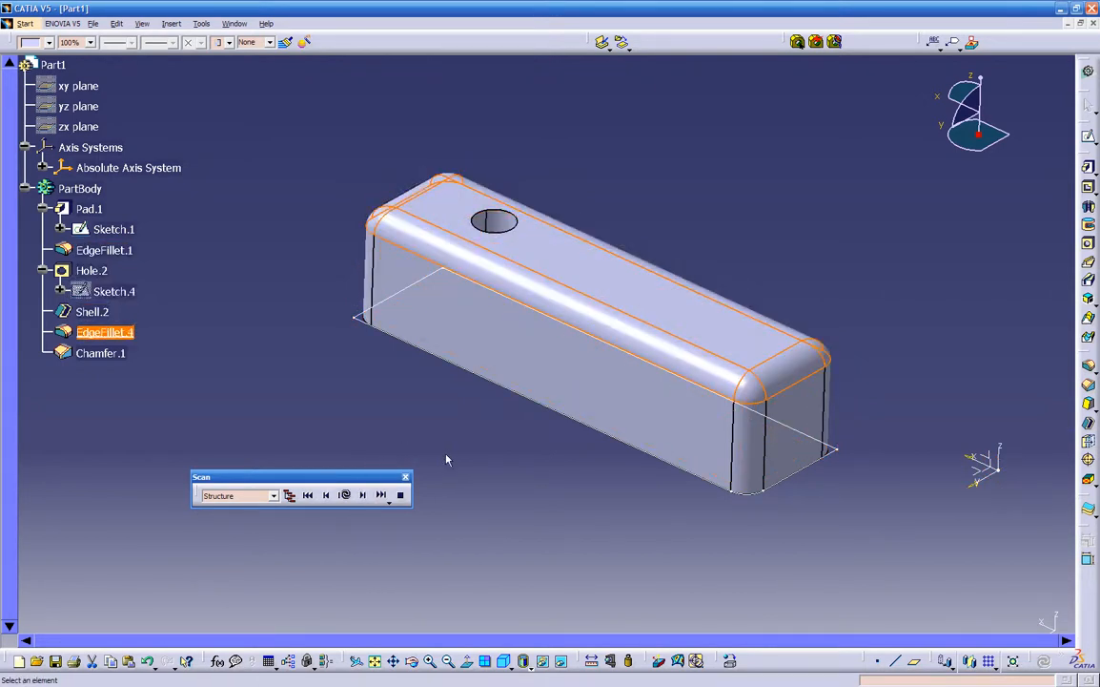
{"action": "left_click", "coordinate": [401, 495]}
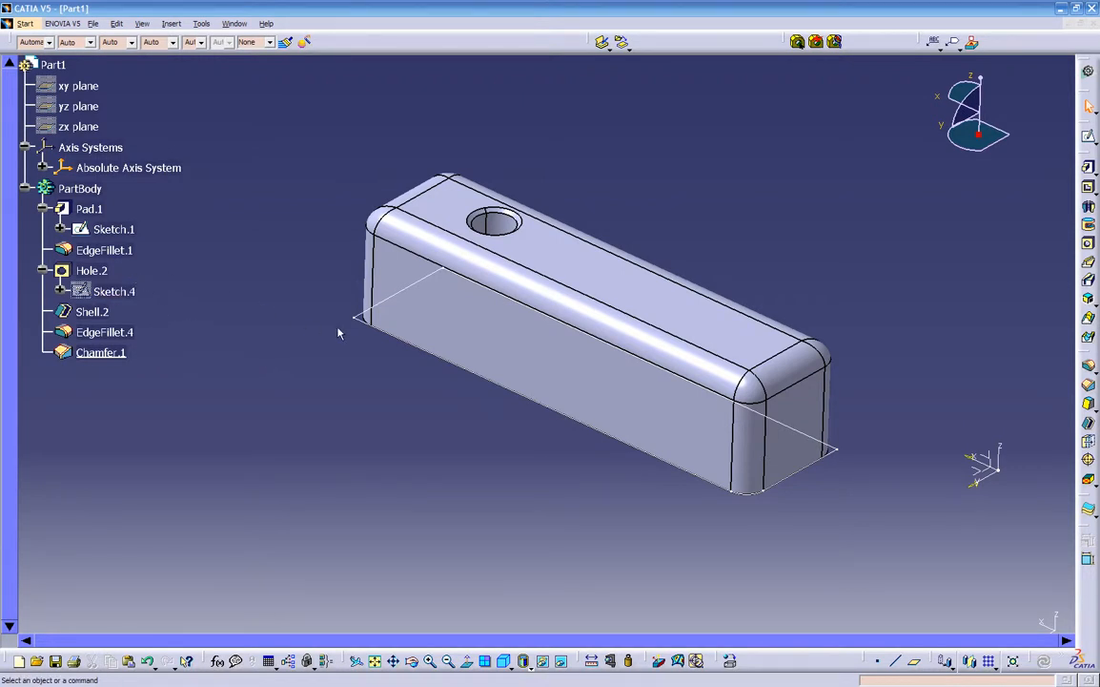
- Hide the pad's profile sketch, Sketch.1
{"action": "right_click", "coordinate": [119, 230]}
{"action": "left_click", "coordinate": [152, 262]}
{"action": "middle_click_drag", "start_coordinate": [529, 525], "coordinate": [637, 400]}
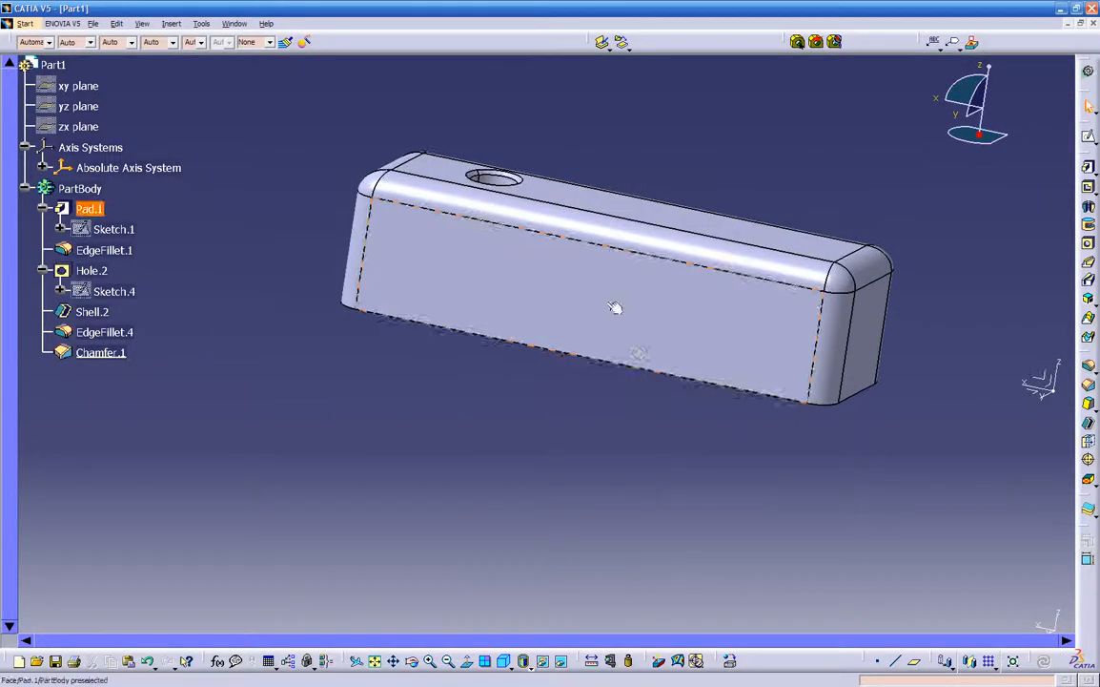
- Start a sketch on the part's long, flat side face
{"action": "middle_click_drag", "start_coordinate": [520, 363], "coordinate": [665, 432]}
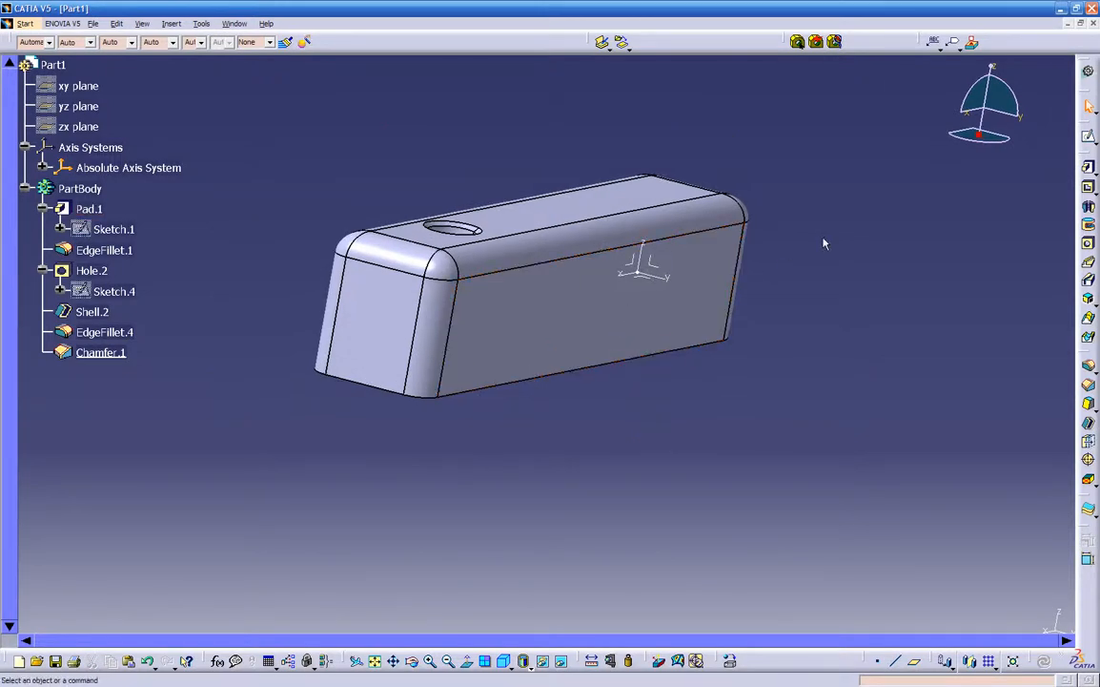
{"action": "left_click", "coordinate": [1088, 136]}
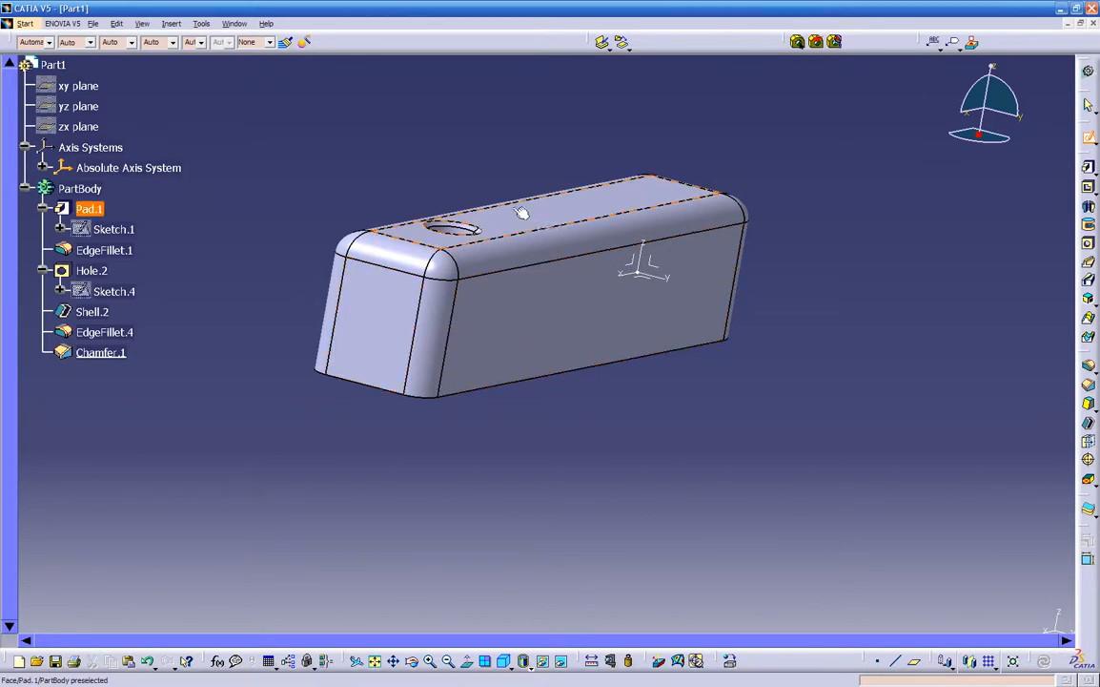
{"action": "left_click", "coordinate": [521, 313]}
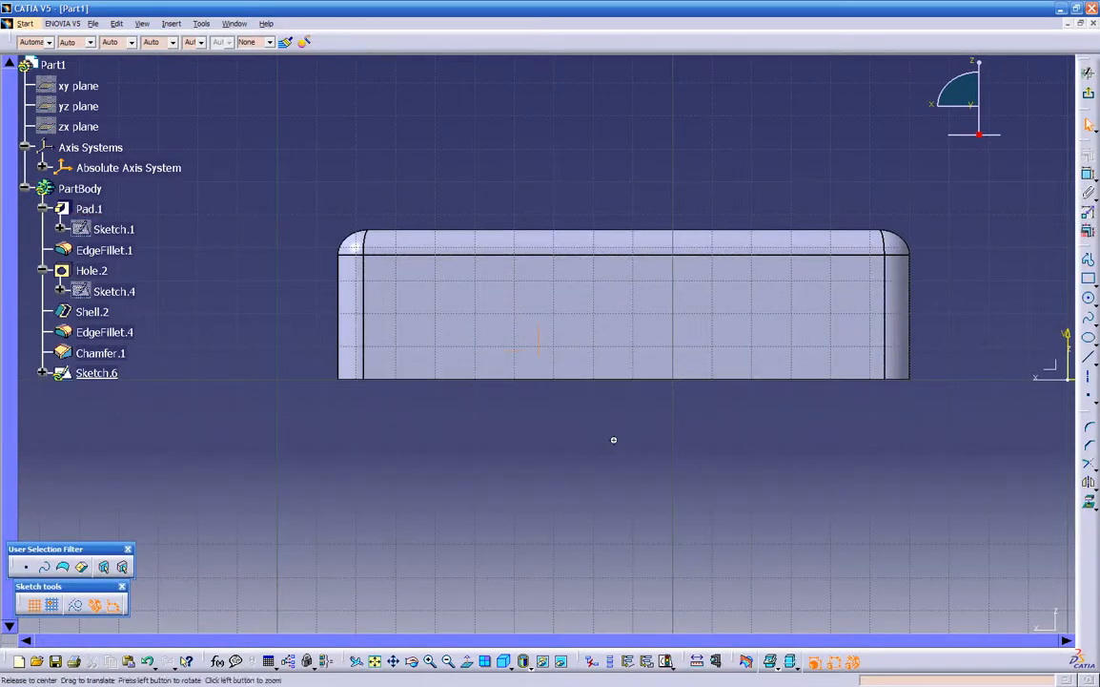
- Sketch a rectangle about 0.85 in wide across the side face's bottom edge, left of the face's middle
{"action": "middle_click_drag", "start_coordinate": [614, 446], "coordinate": [619, 415]}
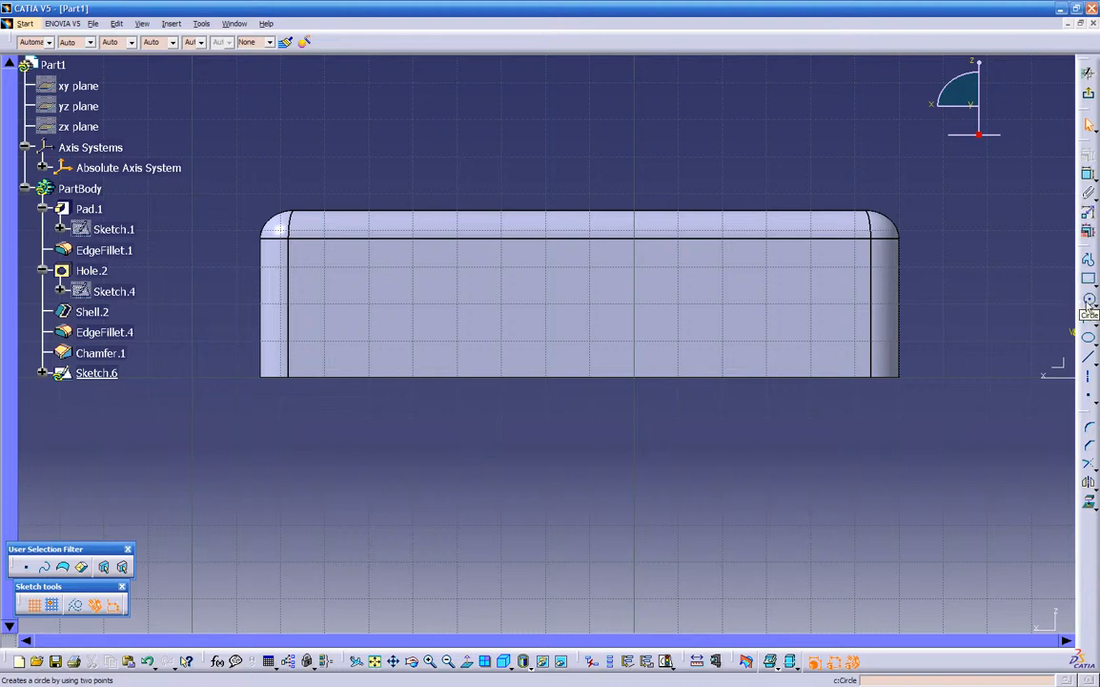
{"action": "left_click", "coordinate": [1090, 281]}
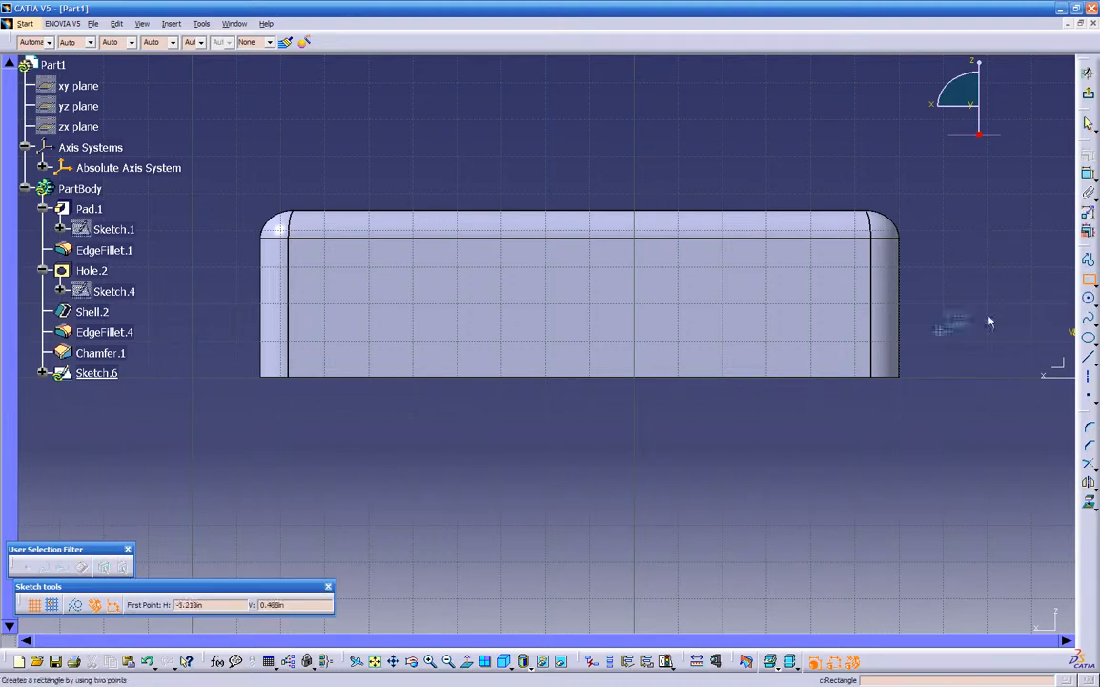
{"action": "left_click", "coordinate": [438, 416]}
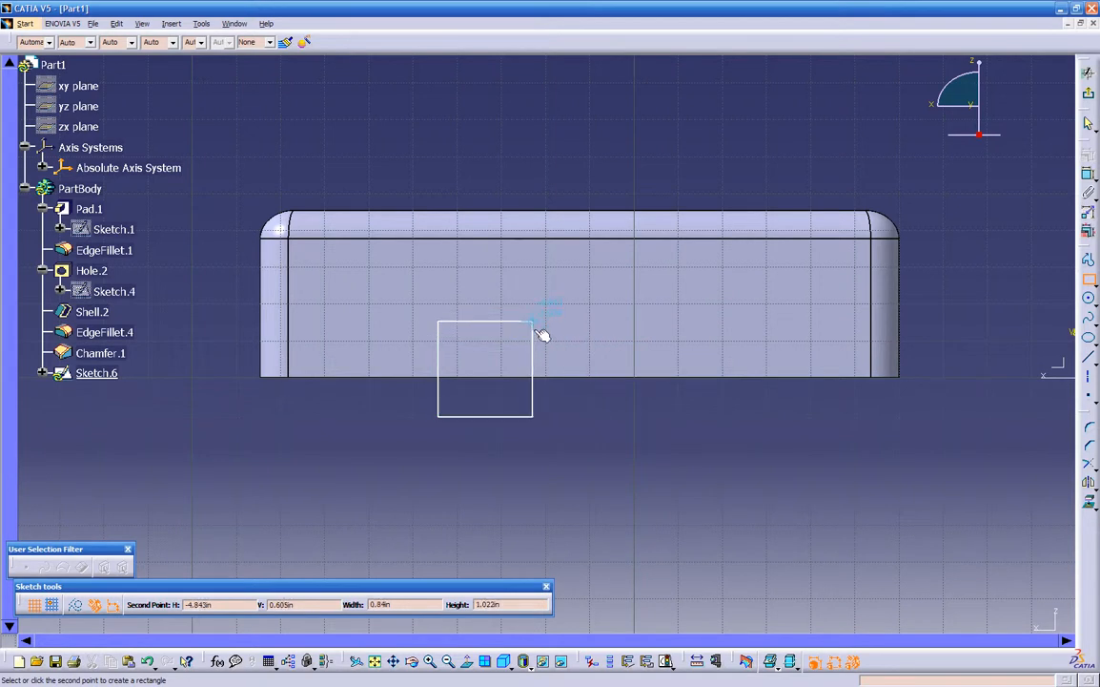
{"action": "left_click", "coordinate": [533, 326]}
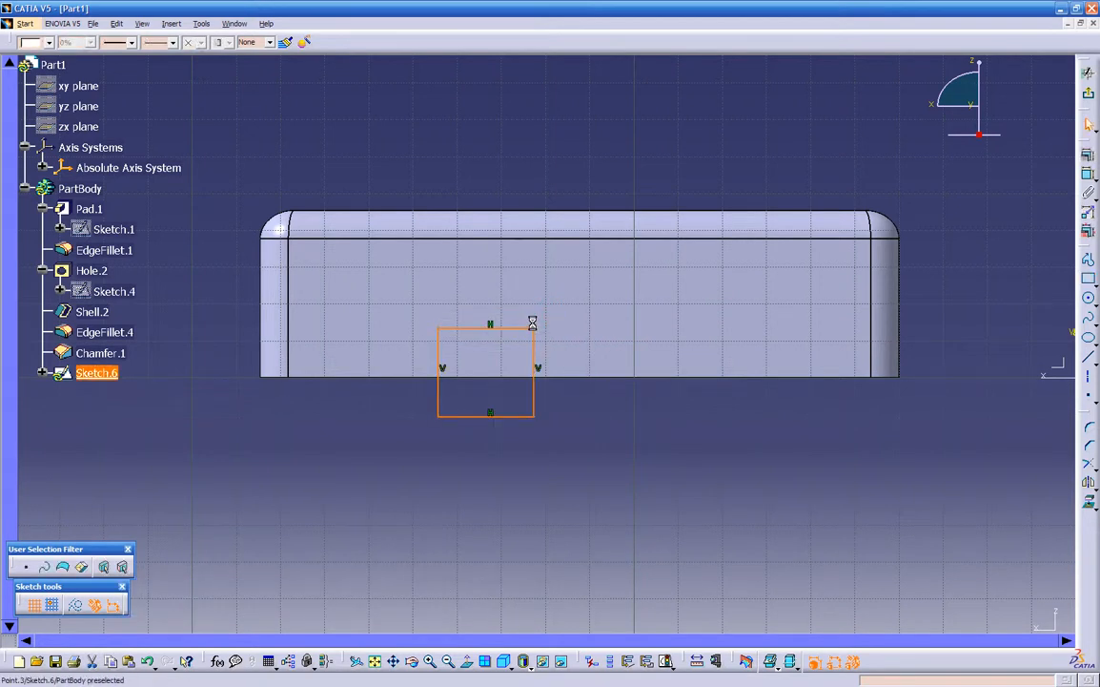
{"action": "left_click", "coordinate": [702, 429]}
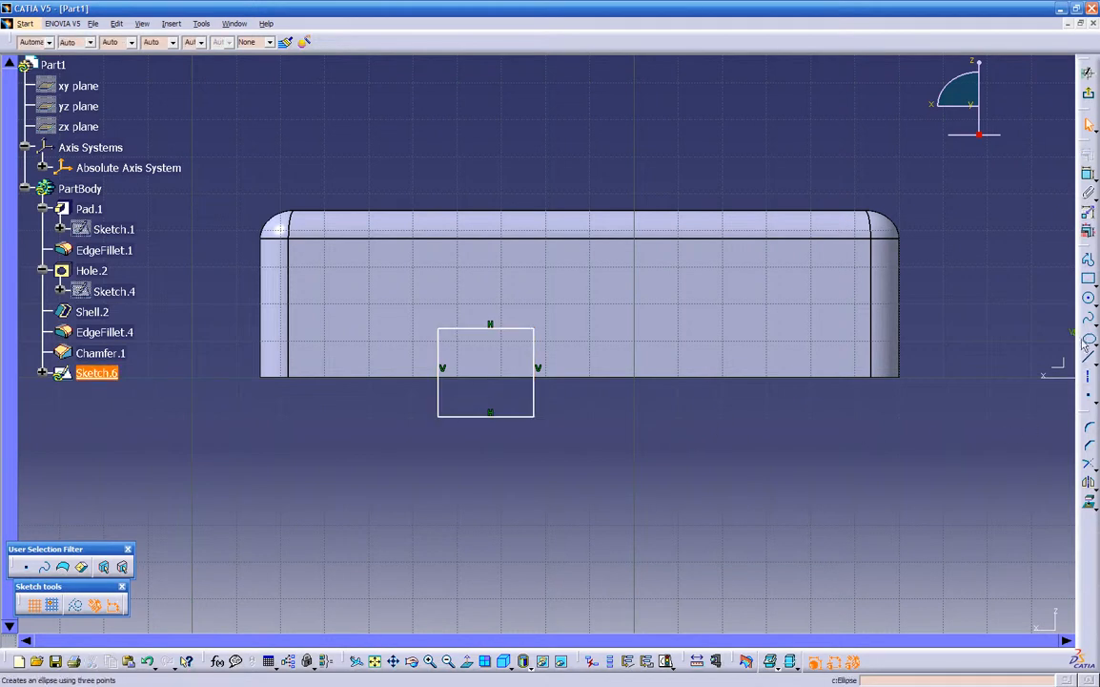
- Switch to wireframe display and draw a semicircular arc over the rectangle, centred on its top line and ending at both upper corners
{"action": "left_click", "coordinate": [1096, 304]}
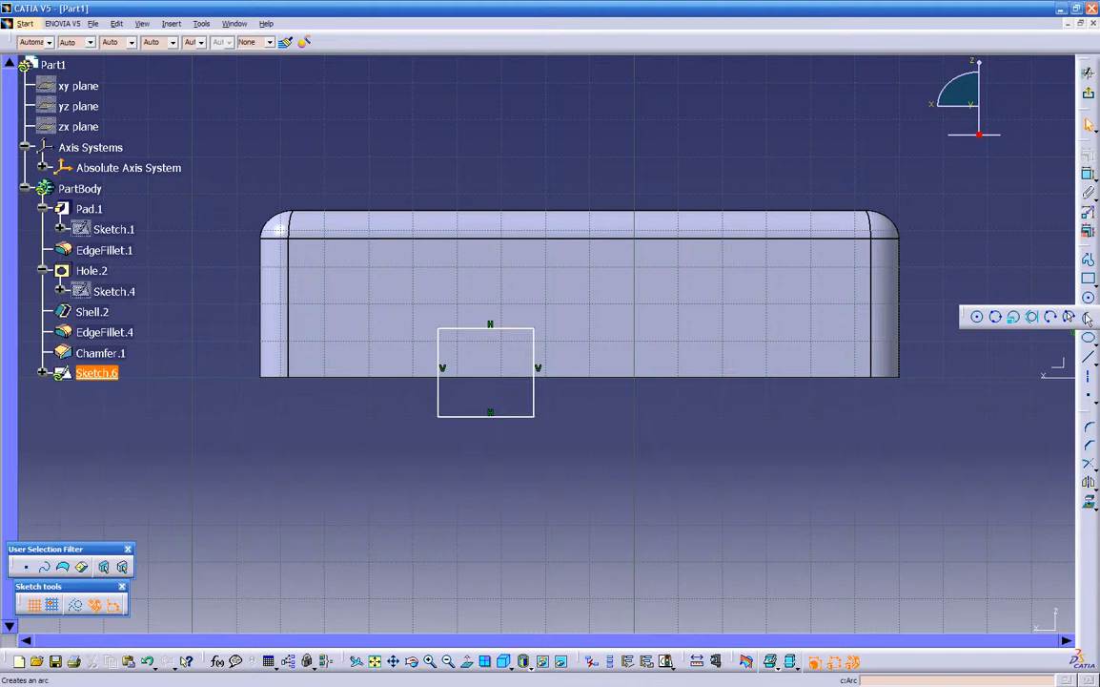
{"action": "left_click", "coordinate": [1087, 317]}
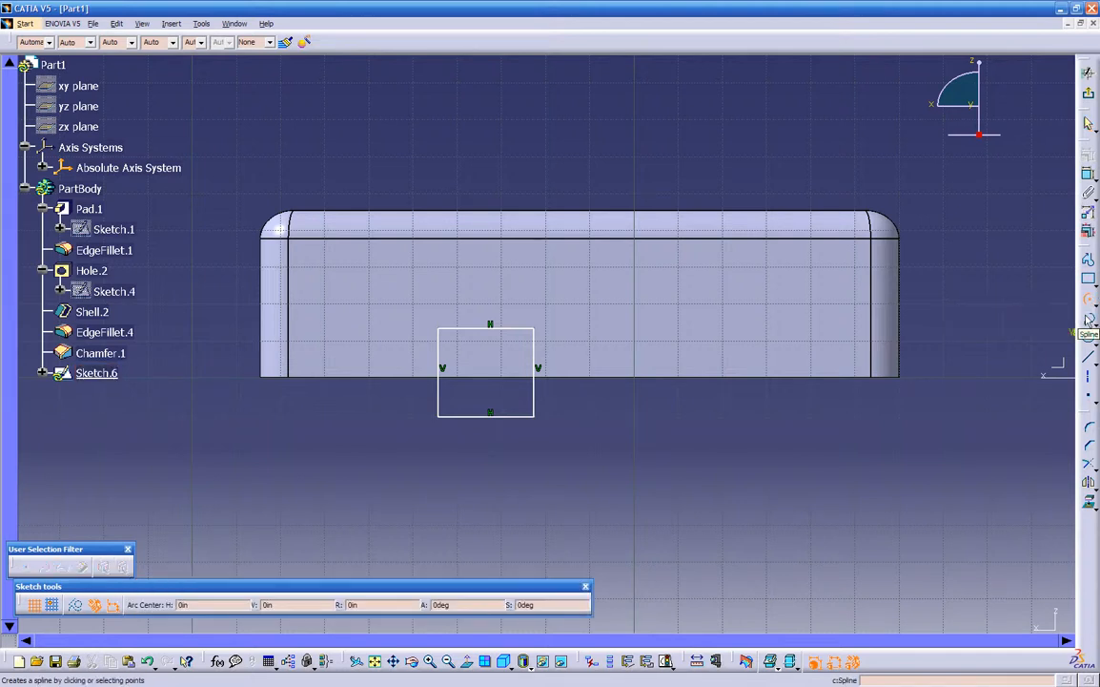
{"action": "left_click", "coordinate": [489, 327]}
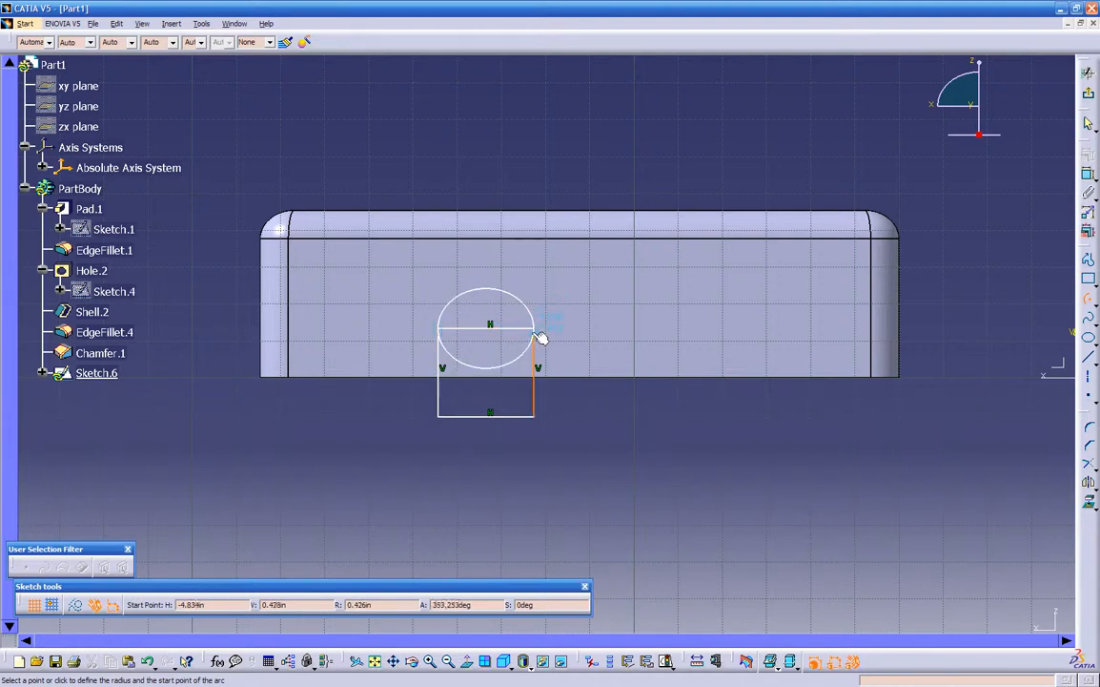
{"action": "middle_click_drag", "start_coordinate": [532, 333], "coordinate": [589, 216]}
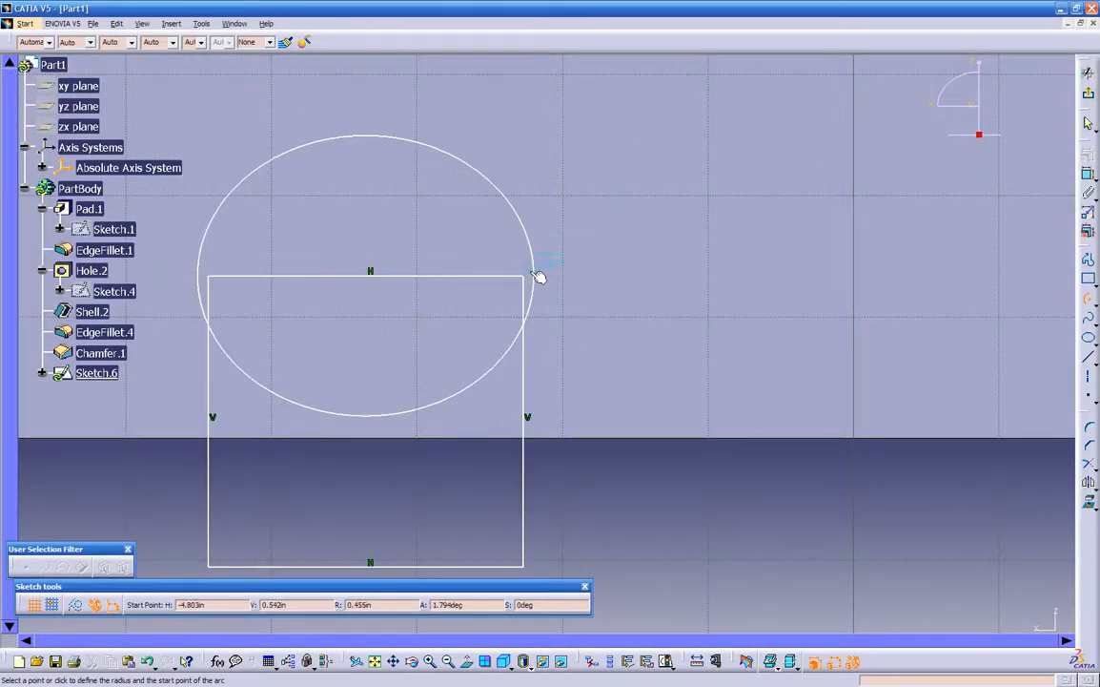
{"action": "middle_click_drag", "start_coordinate": [538, 270], "coordinate": [513, 362]}
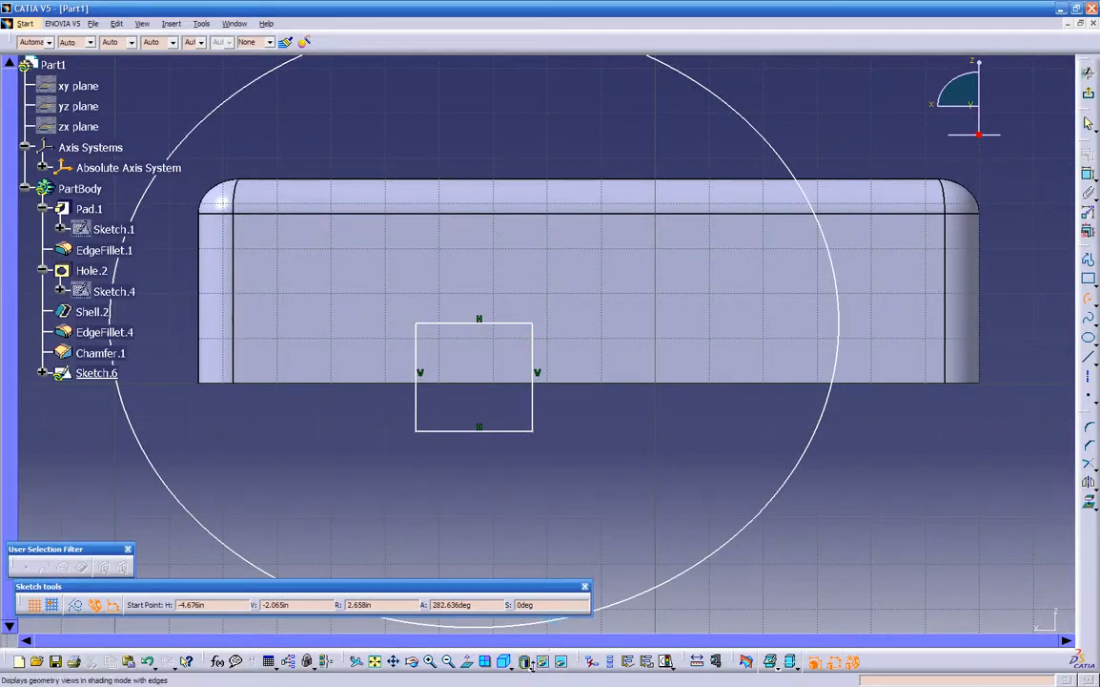
{"action": "left_click", "coordinate": [536, 665]}
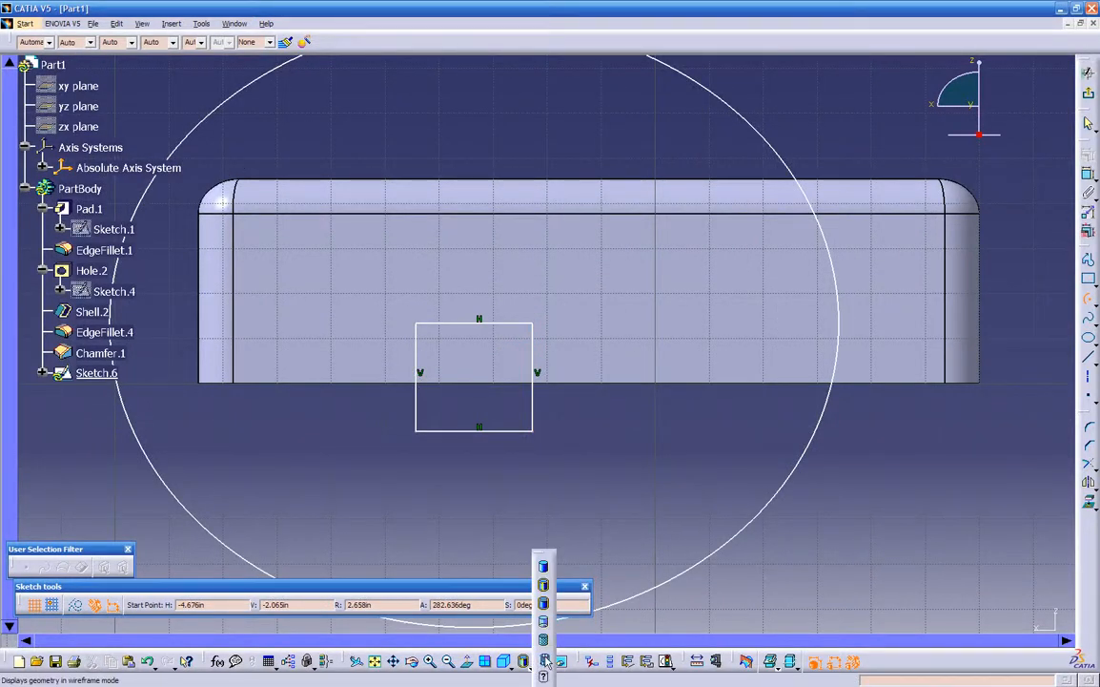
{"action": "left_click", "coordinate": [545, 661]}
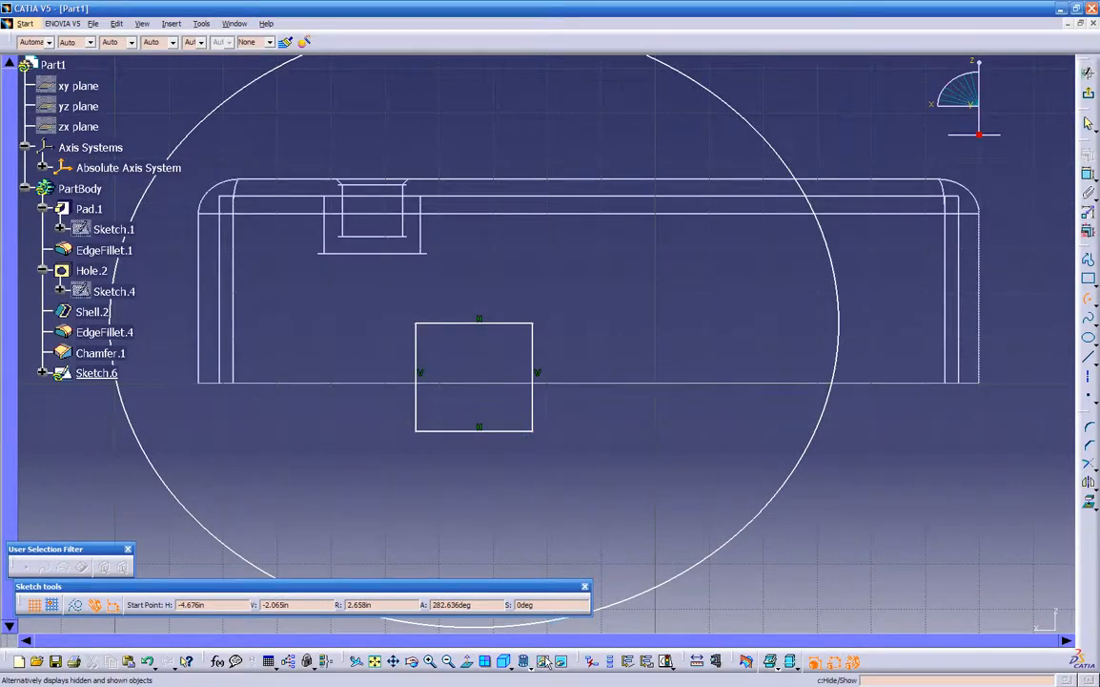
{"action": "left_click", "coordinate": [533, 323]}
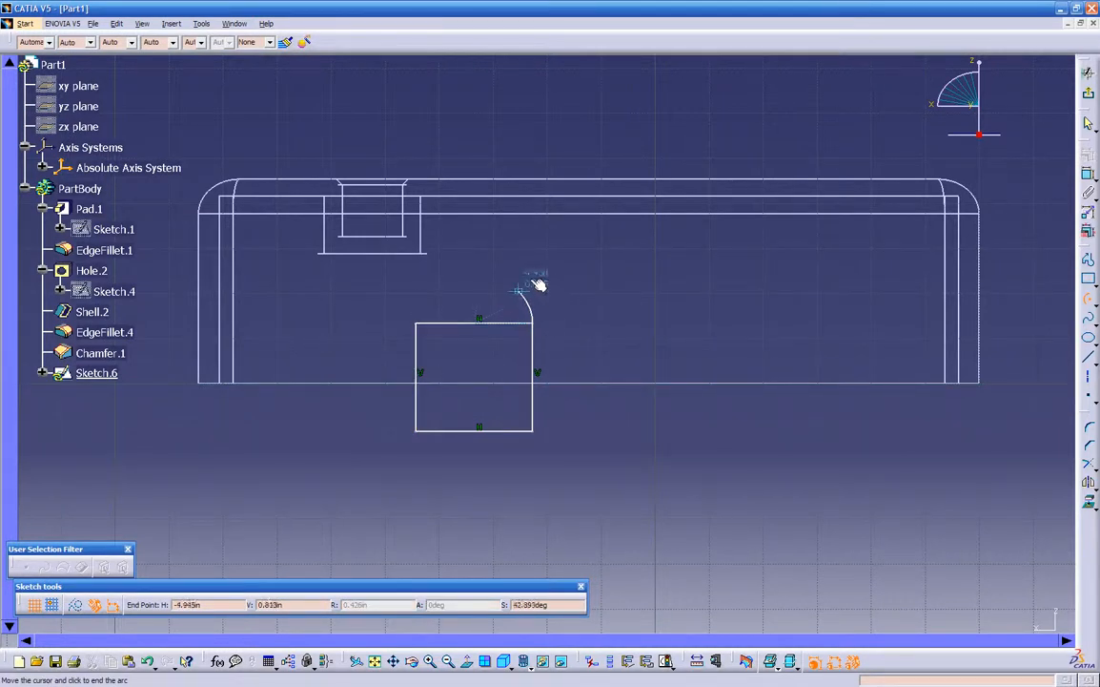
{"action": "left_click", "coordinate": [422, 324]}
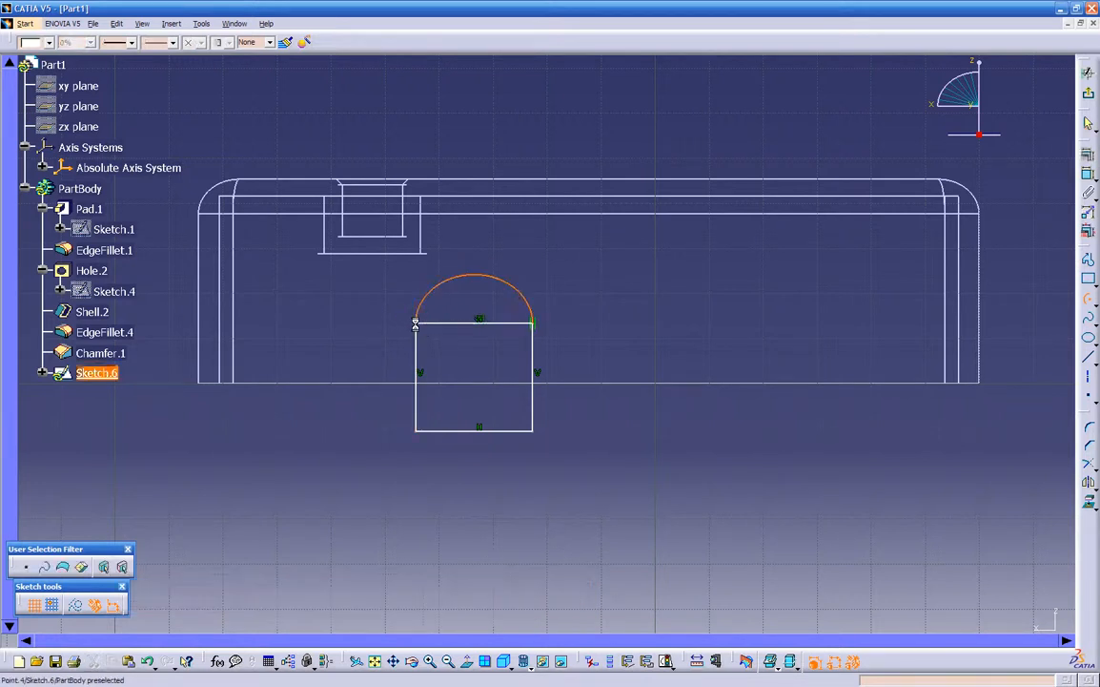
- Convert the rectangle's top line to a construction element
{"action": "middle_click_drag", "start_coordinate": [466, 355], "coordinate": [531, 377]}
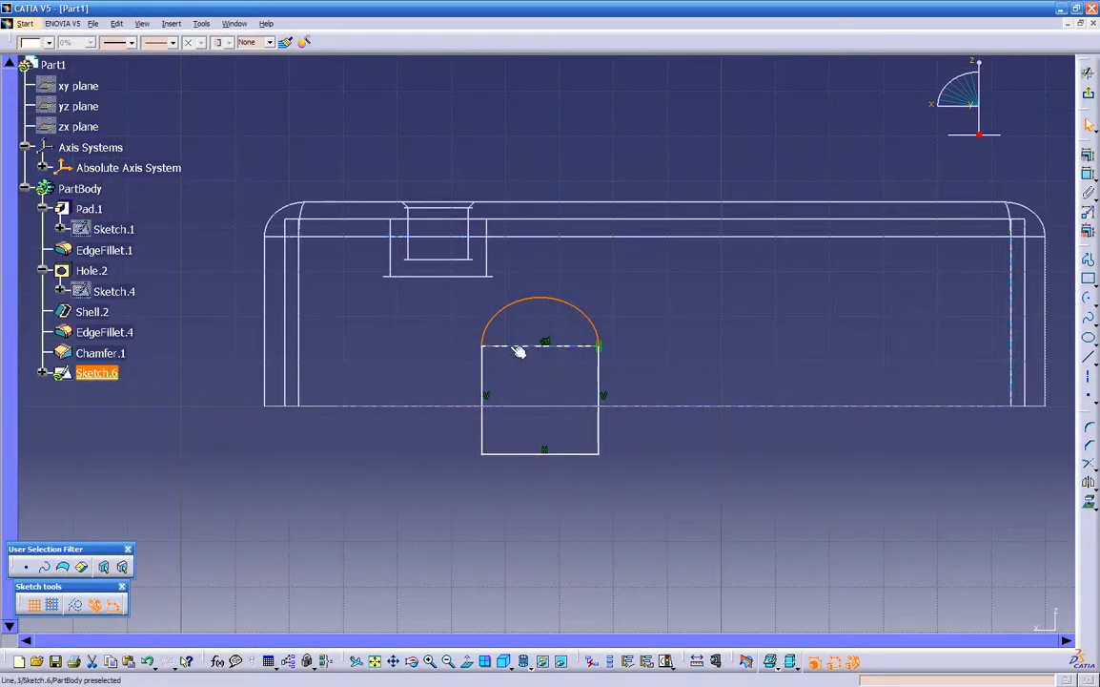
{"action": "left_click", "coordinate": [519, 351]}
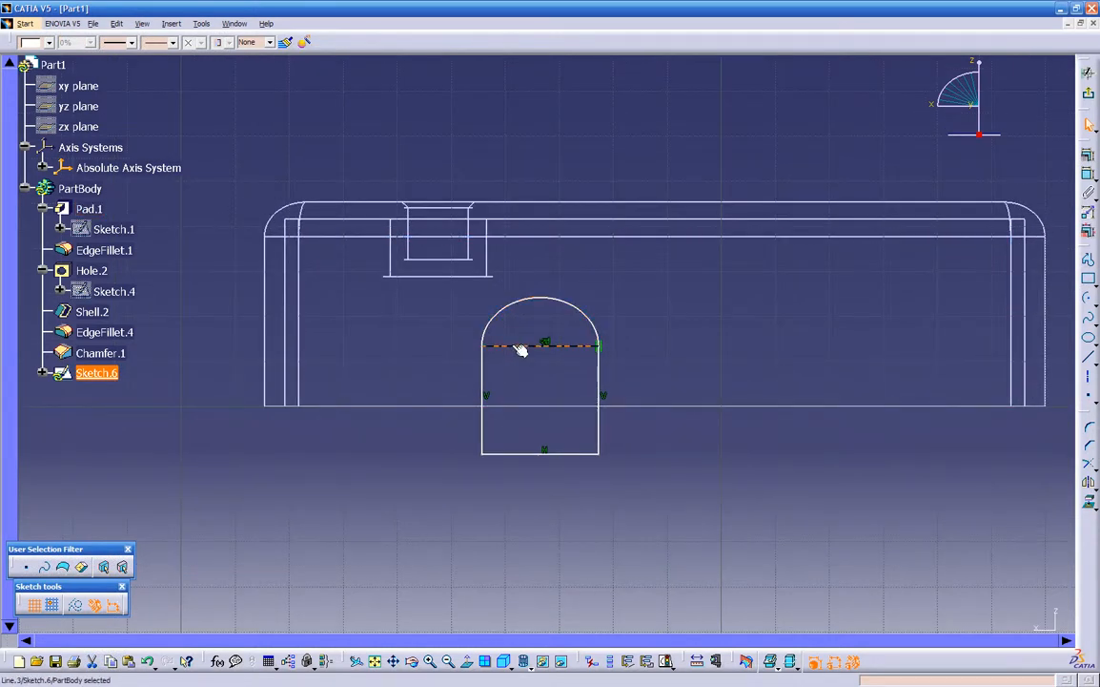
{"action": "left_click", "coordinate": [77, 606]}
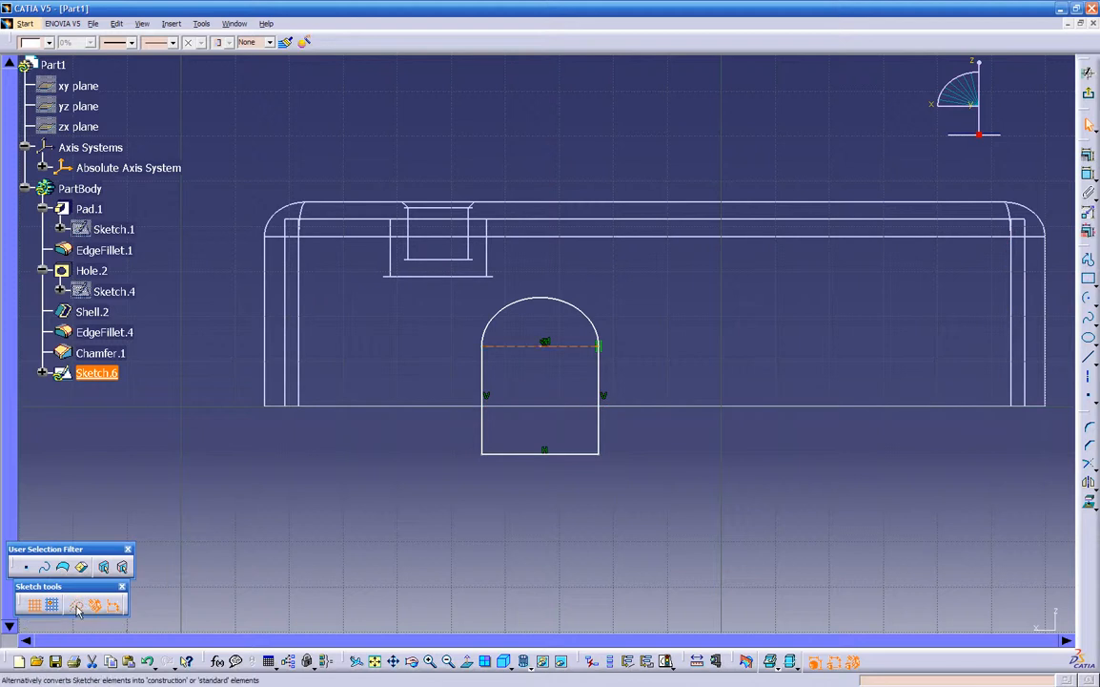
{"action": "left_click", "coordinate": [321, 506]}
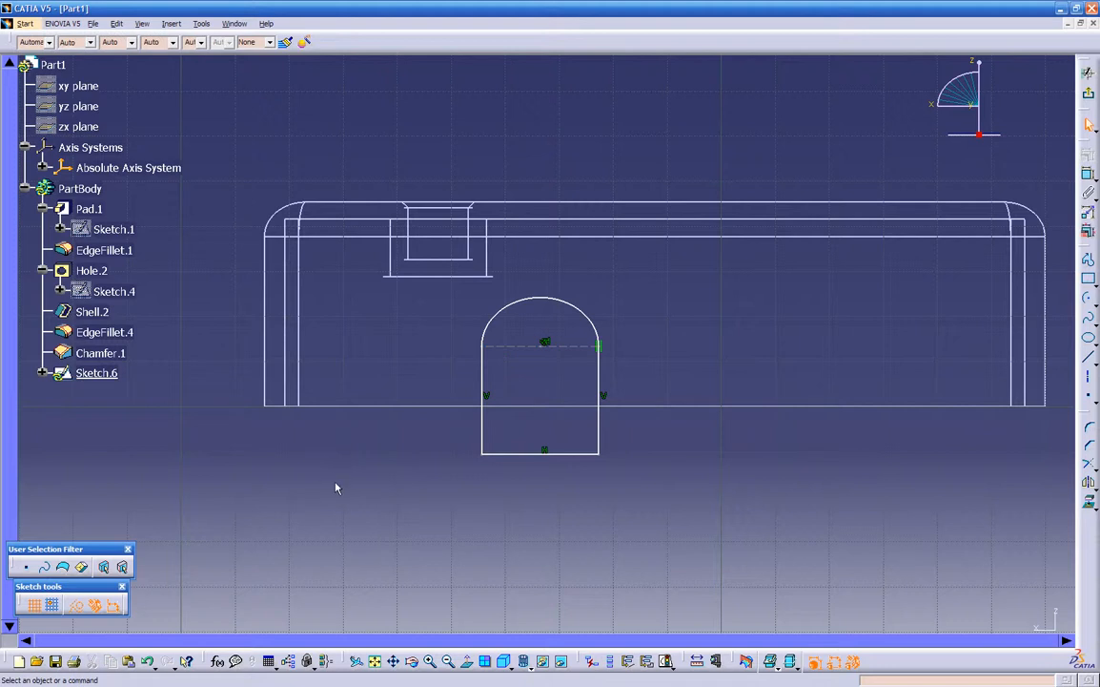
- Exit the sketch and return the part to shading with edges
{"action": "middle_click_drag", "start_coordinate": [423, 459], "coordinate": [776, 406]}
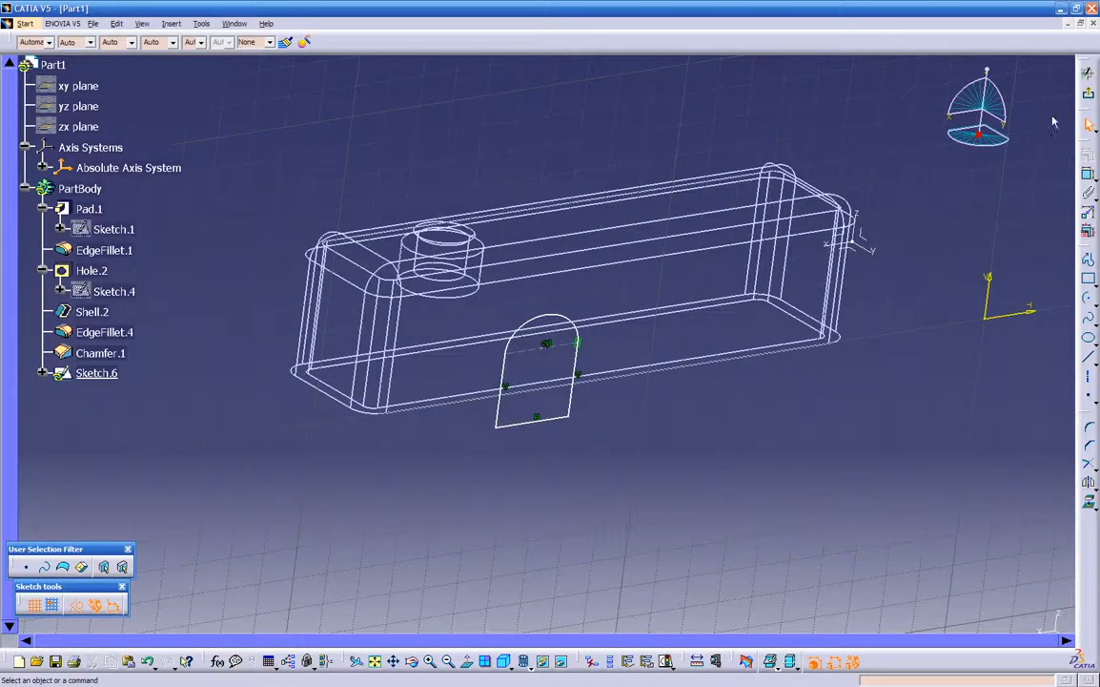
{"action": "left_click", "coordinate": [1088, 93]}
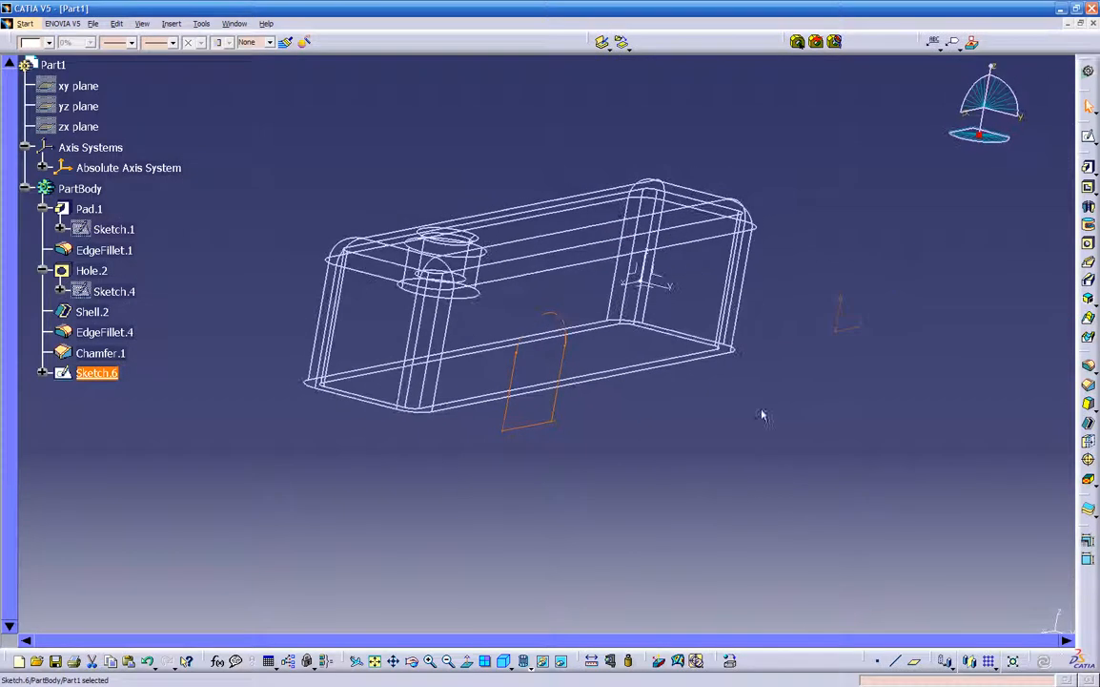
{"action": "left_click", "coordinate": [525, 661]}
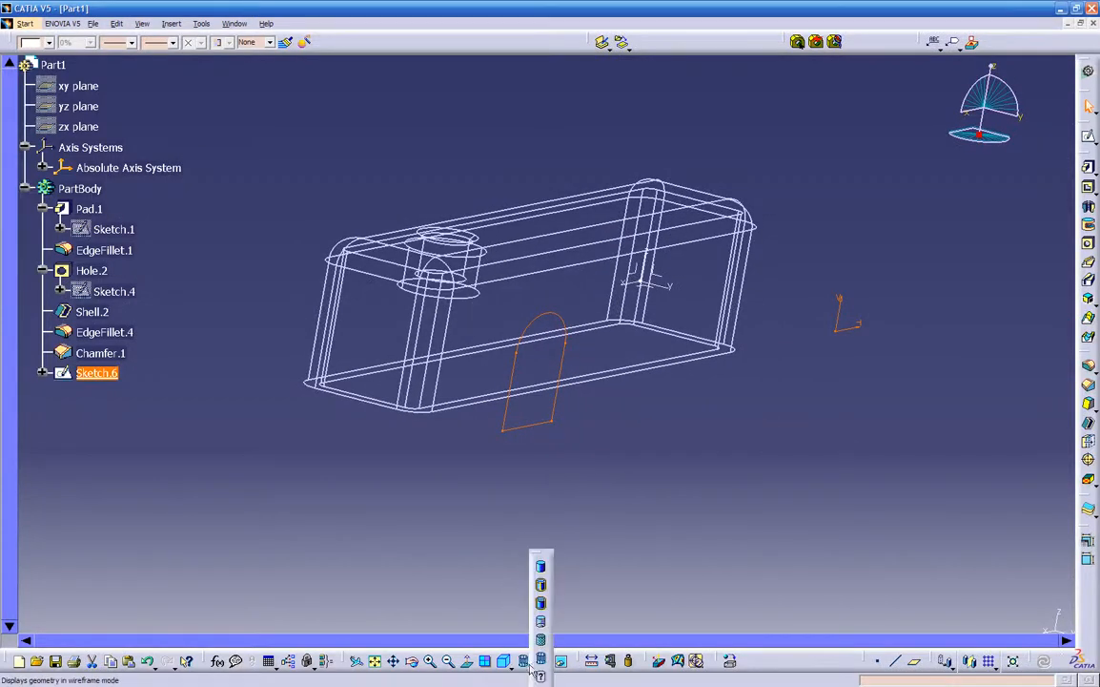
{"action": "left_click", "coordinate": [543, 589]}
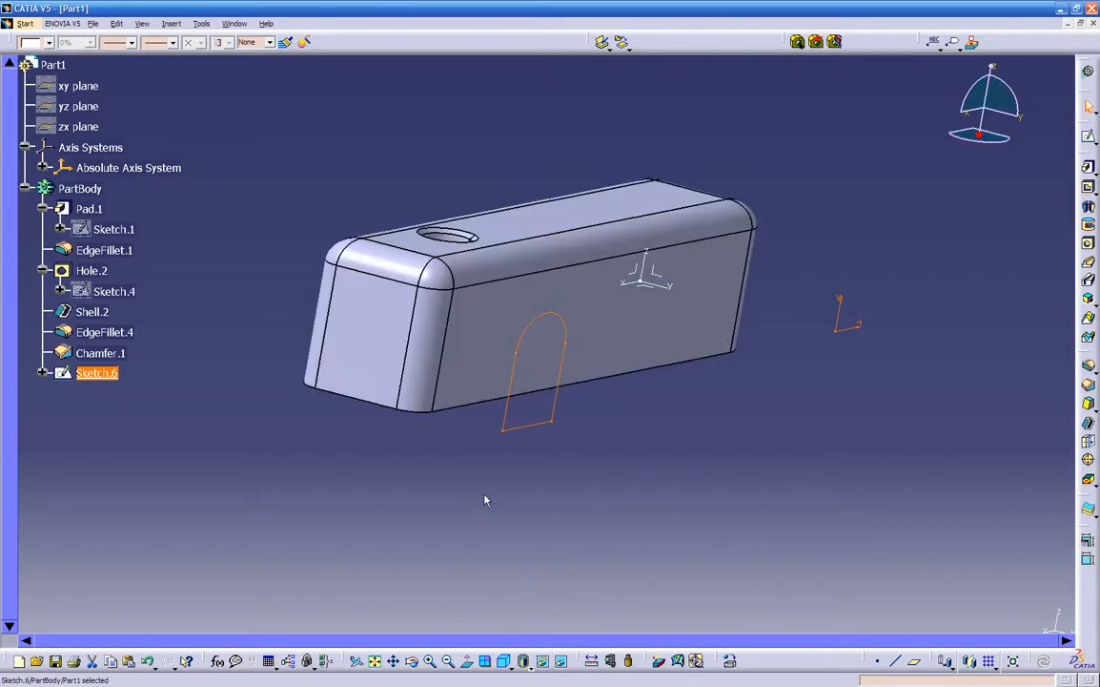
- Cut a pocket from the arched profile with the limit type Up to next, through the near side wall only
{"action": "left_click", "coordinate": [1090, 189]}
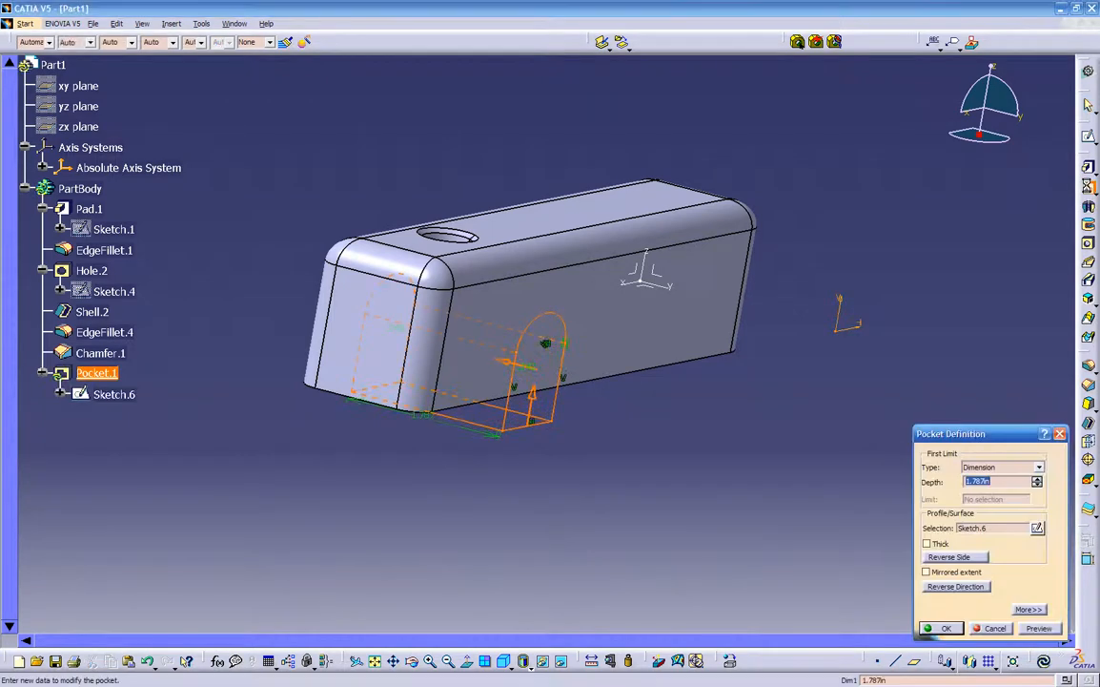
{"action": "mouse_move", "coordinate": [712, 412]}
{"action": "middle_mouse_down"}
{"action": "mouse_move", "coordinate": [694, 381]}
{"action": "mouse_move", "coordinate": [794, 341]}
{"action": "mouse_move", "coordinate": [675, 368]}
{"action": "mouse_move", "coordinate": [618, 417]}
{"action": "mouse_move", "coordinate": [705, 400]}
{"action": "middle_mouse_up"}
{"action": "middle_click_drag", "start_coordinate": [584, 410], "coordinate": [663, 430]}
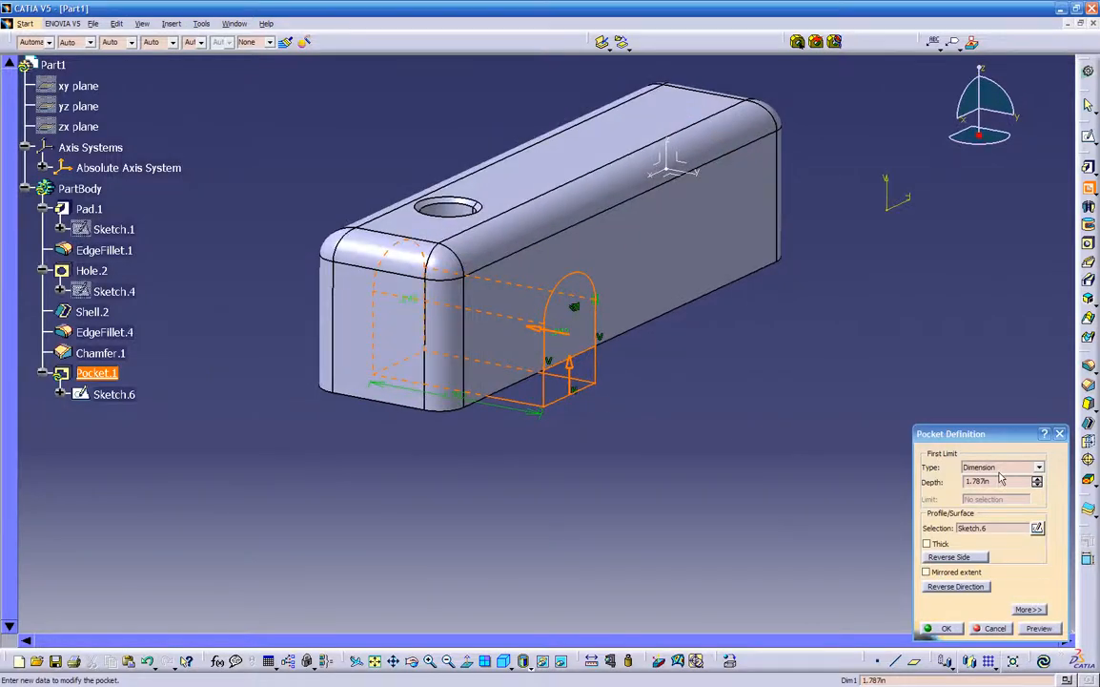
{"action": "left_click", "coordinate": [1038, 467]}
{"action": "left_click", "coordinate": [982, 485]}
{"action": "middle_click_drag", "start_coordinate": [735, 481], "coordinate": [872, 550]}
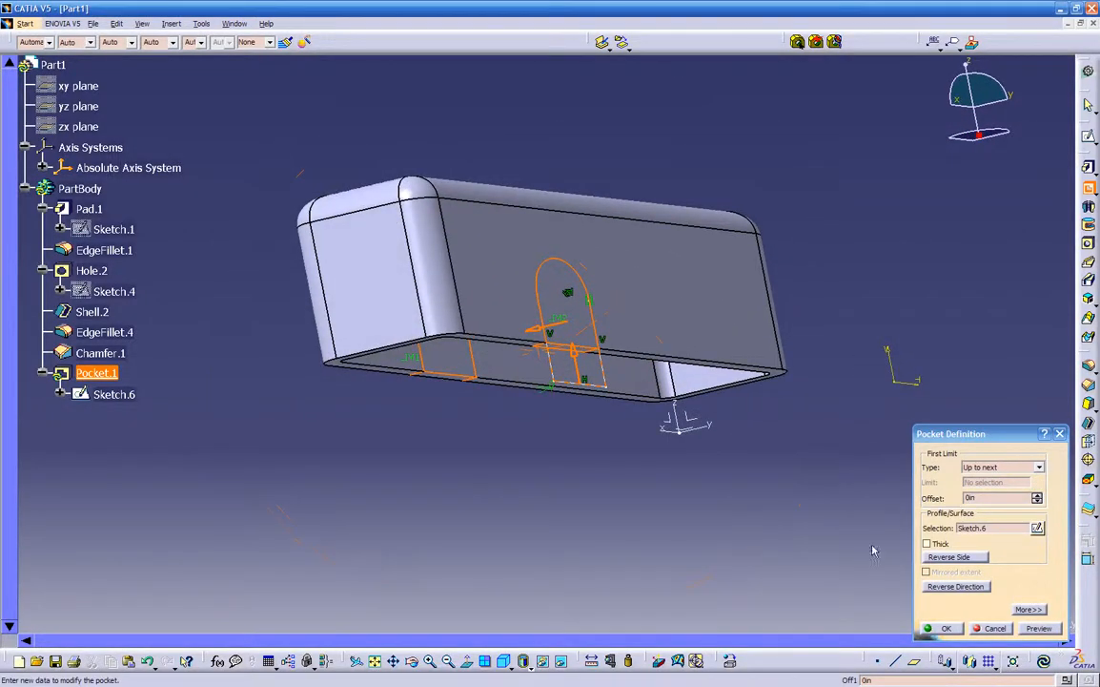
{"action": "left_click", "coordinate": [1020, 629]}
{"action": "middle_click_drag", "start_coordinate": [627, 467], "coordinate": [596, 450]}
{"action": "left_click", "coordinate": [947, 630]}
{"action": "middle_click_drag", "start_coordinate": [673, 469], "coordinate": [486, 520]}
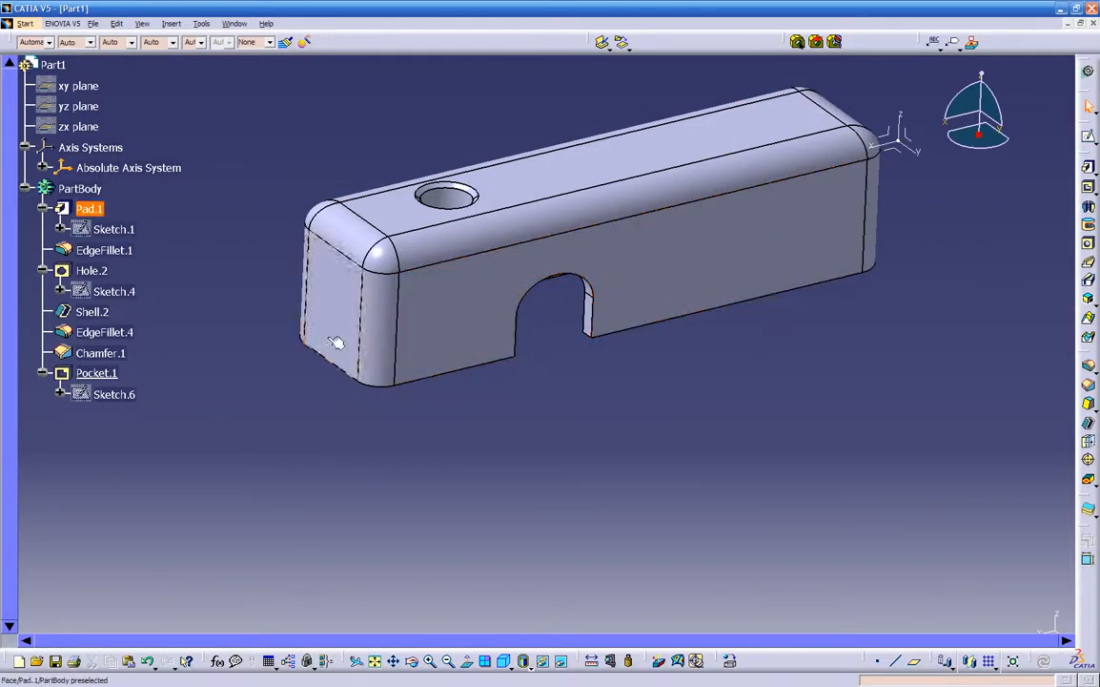
- Reopen the pocket's profile, Sketch.6, and project the part's flat end face into it as a construction line
{"action": "double_click", "coordinate": [121, 396]}
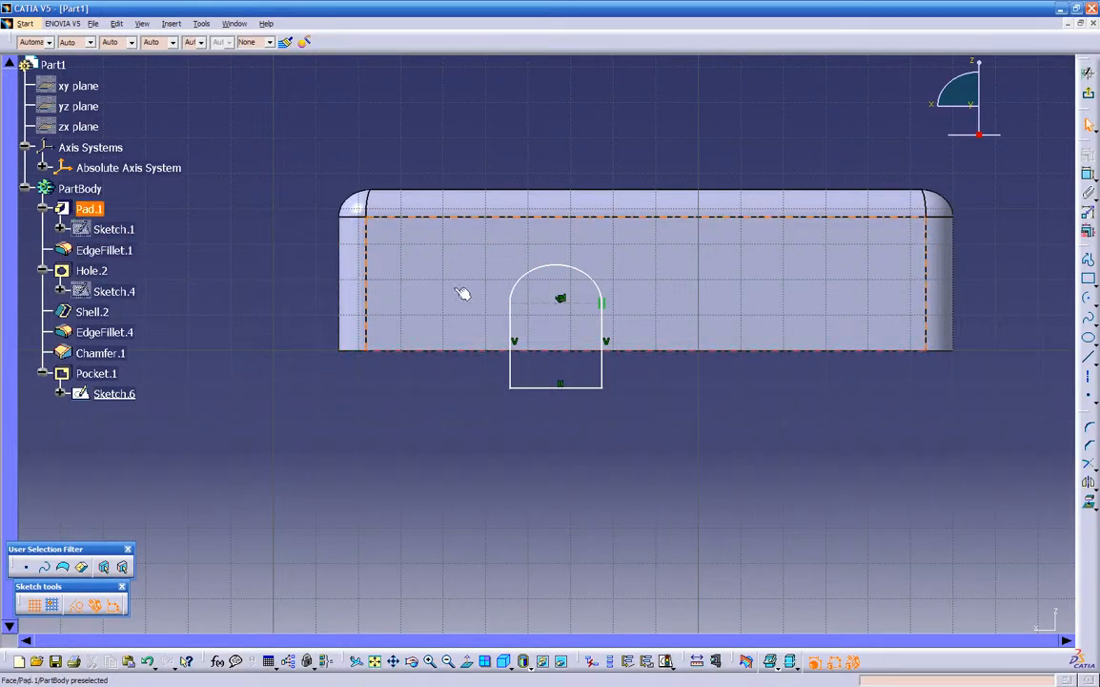
{"action": "middle_click_drag", "start_coordinate": [304, 276], "coordinate": [388, 281]}
{"action": "left_click", "coordinate": [359, 258]}
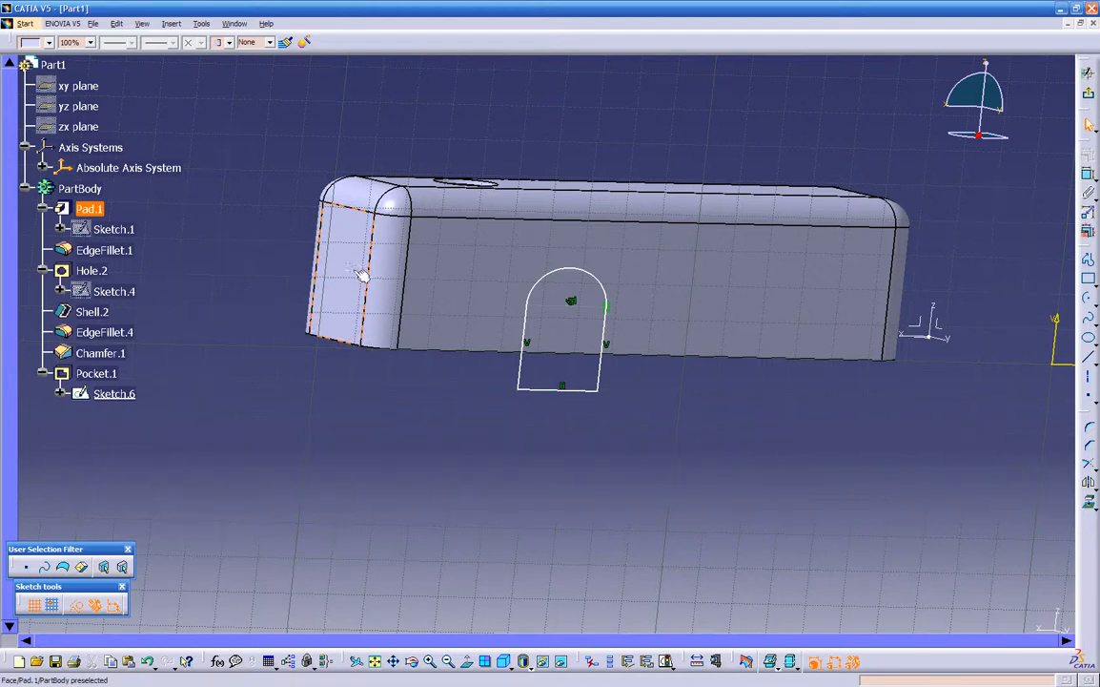
{"action": "left_click", "coordinate": [349, 420]}
{"action": "left_click", "coordinate": [360, 262]}
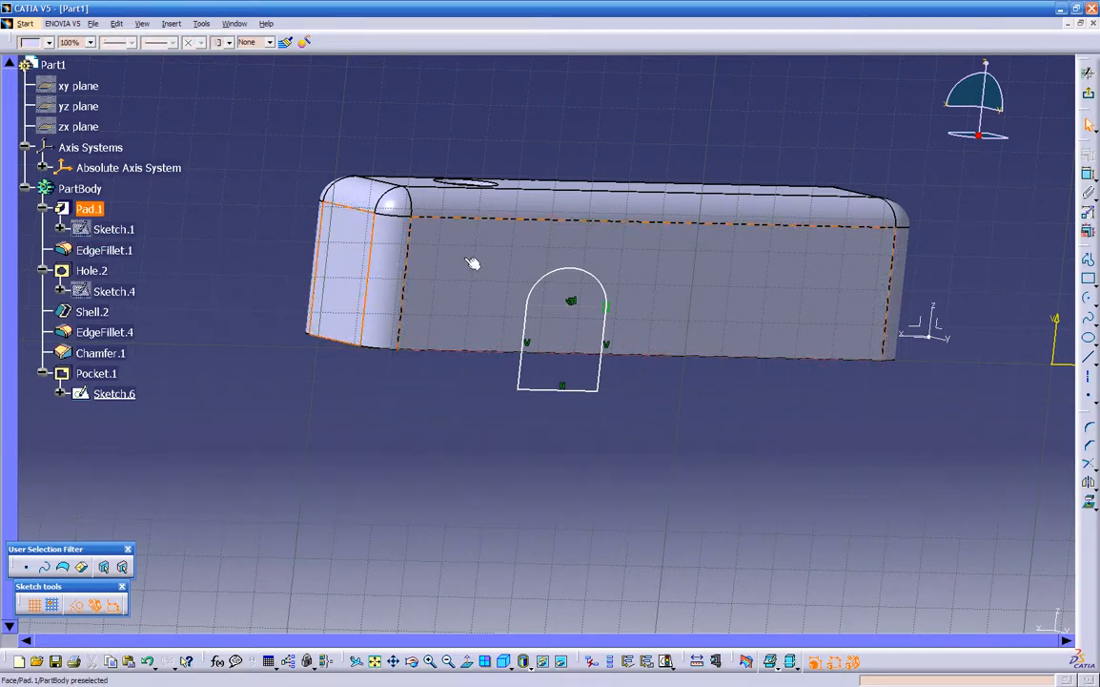
{"action": "left_click", "coordinate": [1089, 505]}
{"action": "mouse_move", "coordinate": [368, 385]}
{"action": "middle_mouse_down"}
{"action": "mouse_move", "coordinate": [655, 394]}
{"action": "mouse_move", "coordinate": [662, 405]}
{"action": "mouse_move", "coordinate": [604, 299]}
{"action": "middle_mouse_up"}
{"action": "mouse_move", "coordinate": [534, 311]}
{"action": "middle_mouse_down"}
{"action": "mouse_move", "coordinate": [393, 410]}
{"action": "mouse_move", "coordinate": [315, 200]}
{"action": "middle_mouse_up"}
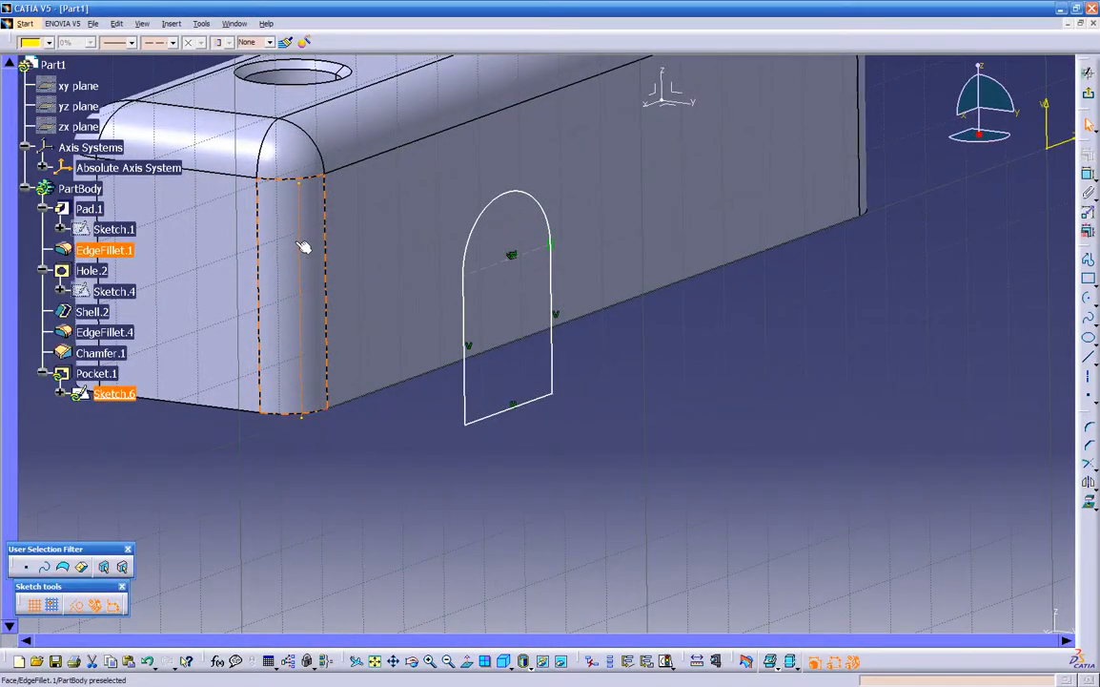
- Convert the line projected from the end face to a standard element
{"action": "middle_click_drag", "start_coordinate": [314, 246], "coordinate": [429, 400]}
{"action": "left_click", "coordinate": [445, 200]}
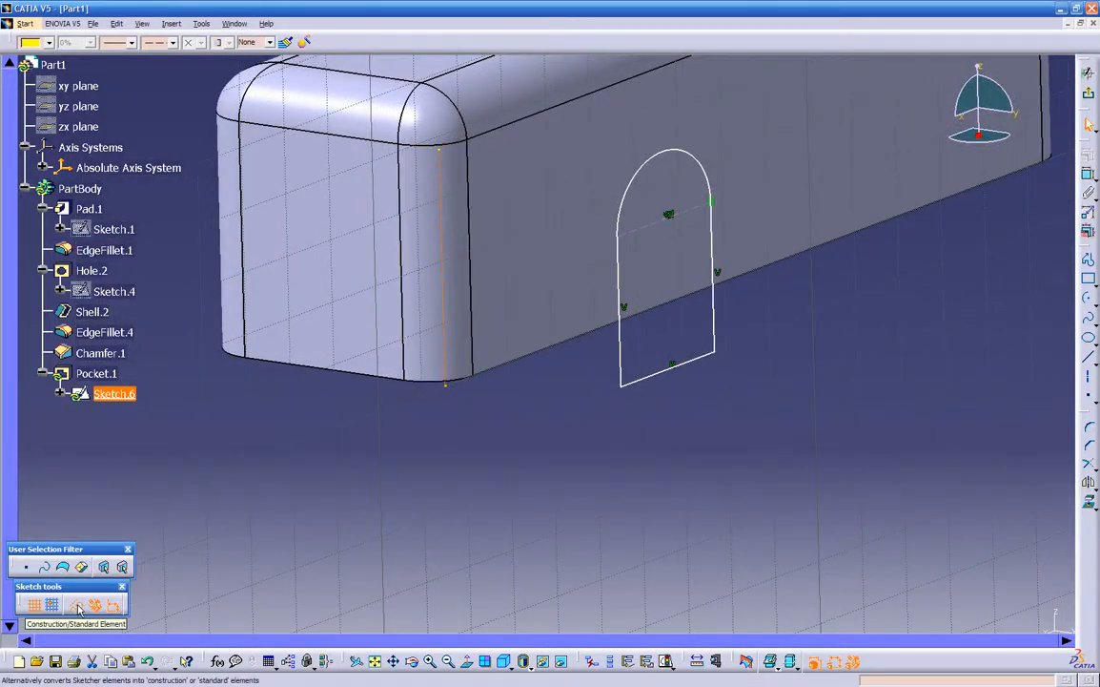
{"action": "left_click", "coordinate": [79, 606]}
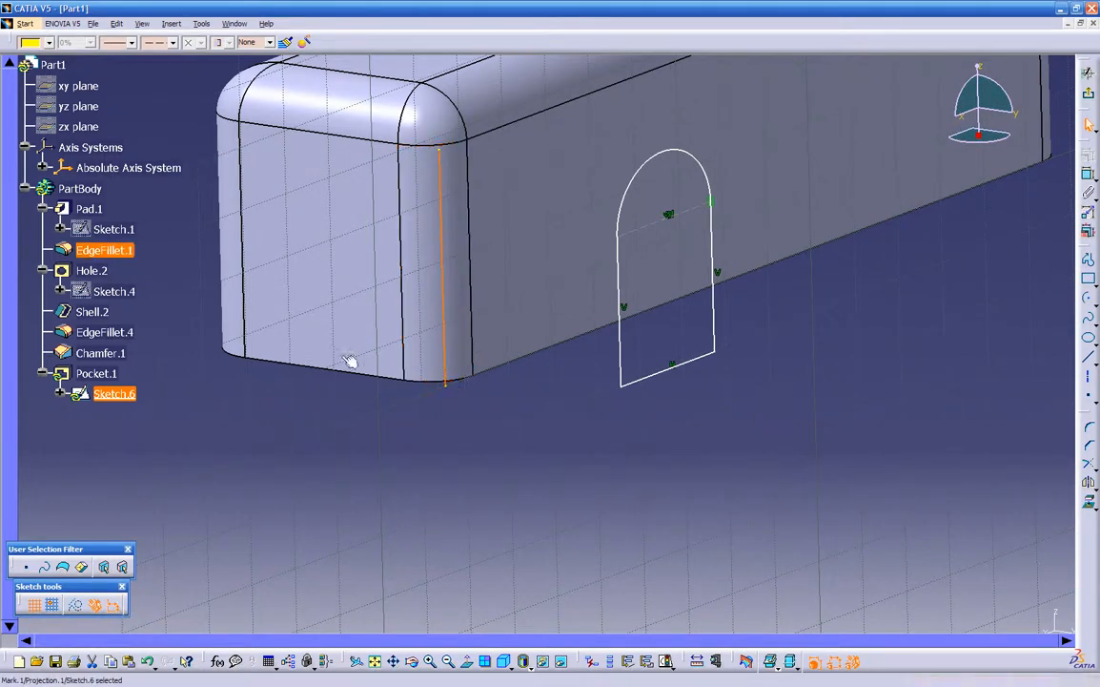
- Turn the projected end line back into construction geometry and project the end face farthest from the hole as a second construction line
{"action": "left_click", "coordinate": [77, 603]}
{"action": "mouse_move", "coordinate": [327, 435]}
{"action": "middle_mouse_down"}
{"action": "mouse_move", "coordinate": [405, 464]}
{"action": "mouse_move", "coordinate": [214, 469]}
{"action": "mouse_move", "coordinate": [408, 472]}
{"action": "mouse_move", "coordinate": [223, 239]}
{"action": "mouse_move", "coordinate": [299, 309]}
{"action": "mouse_move", "coordinate": [592, 312]}
{"action": "mouse_move", "coordinate": [582, 398]}
{"action": "mouse_move", "coordinate": [523, 418]}
{"action": "mouse_move", "coordinate": [628, 449]}
{"action": "mouse_move", "coordinate": [831, 401]}
{"action": "middle_mouse_up"}
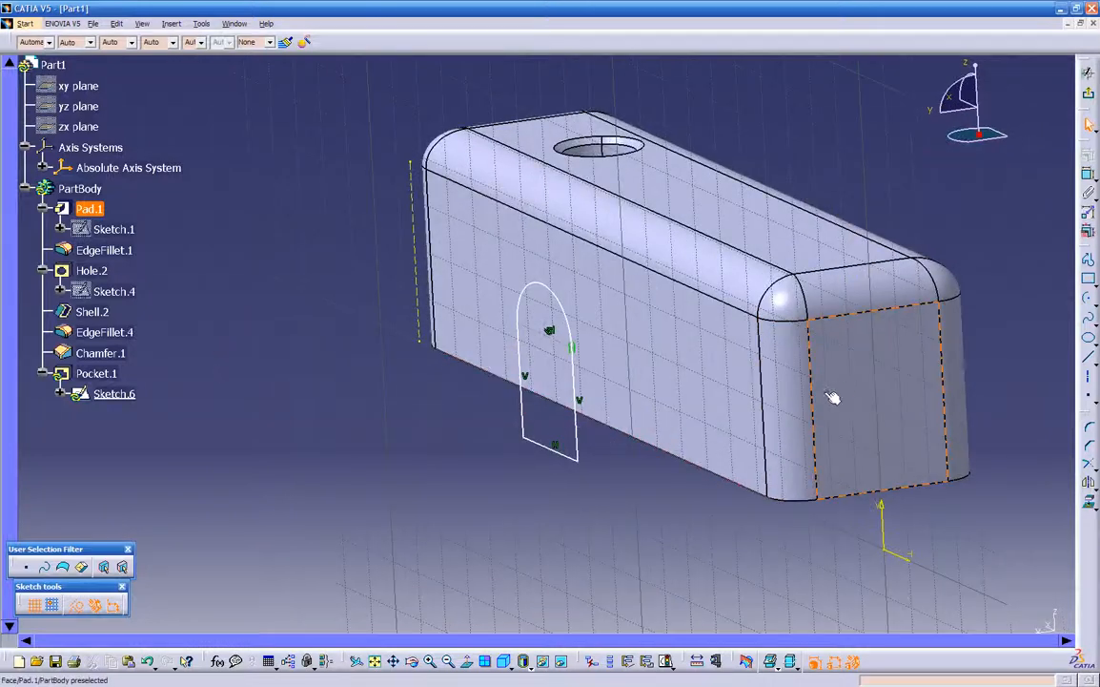
{"action": "left_click", "coordinate": [843, 392]}
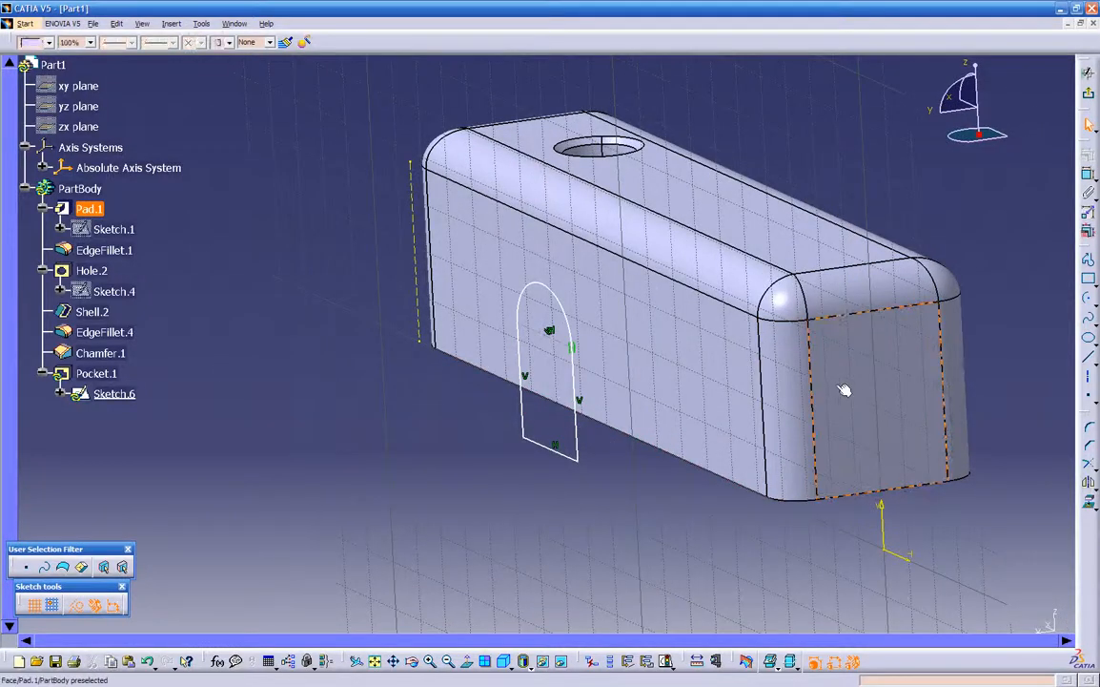
{"action": "left_click", "coordinate": [1088, 502]}
- Draw a horizontal construction line joining the two projected end lines and place a point at its midpoint
{"action": "mouse_move", "coordinate": [720, 533]}
{"action": "middle_mouse_down"}
{"action": "mouse_move", "coordinate": [558, 466]}
{"action": "mouse_move", "coordinate": [644, 403]}
{"action": "mouse_move", "coordinate": [710, 402]}
{"action": "mouse_move", "coordinate": [709, 429]}
{"action": "mouse_move", "coordinate": [466, 395]}
{"action": "mouse_move", "coordinate": [624, 409]}
{"action": "mouse_move", "coordinate": [708, 399]}
{"action": "mouse_move", "coordinate": [725, 343]}
{"action": "middle_mouse_up"}
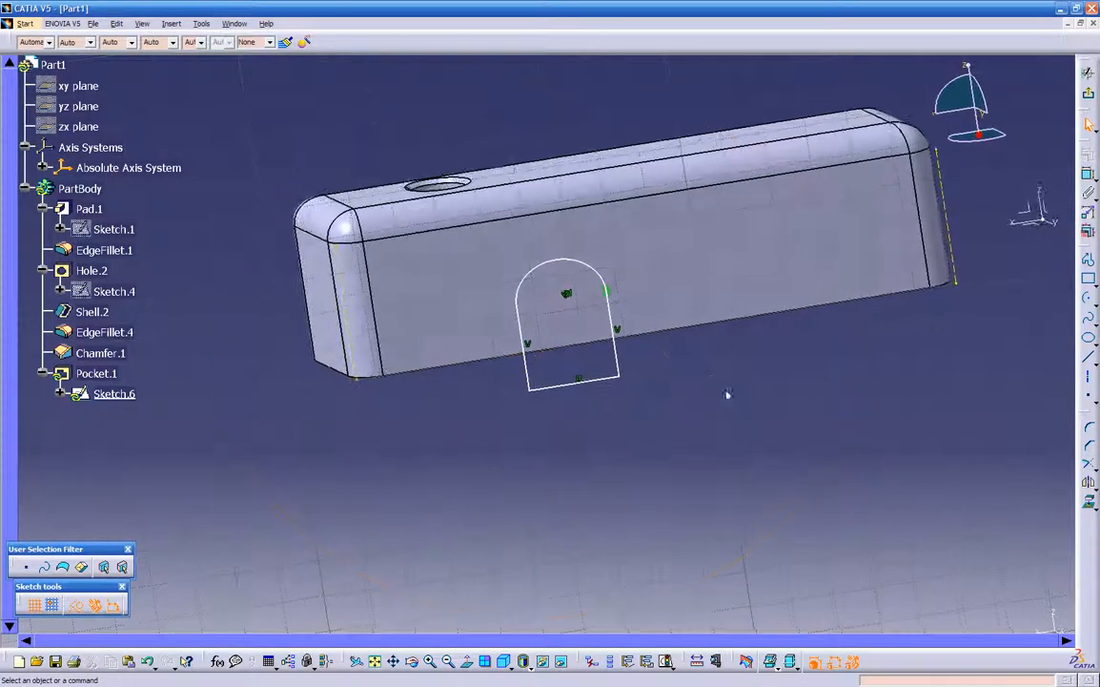
{"action": "left_click", "coordinate": [1086, 361]}
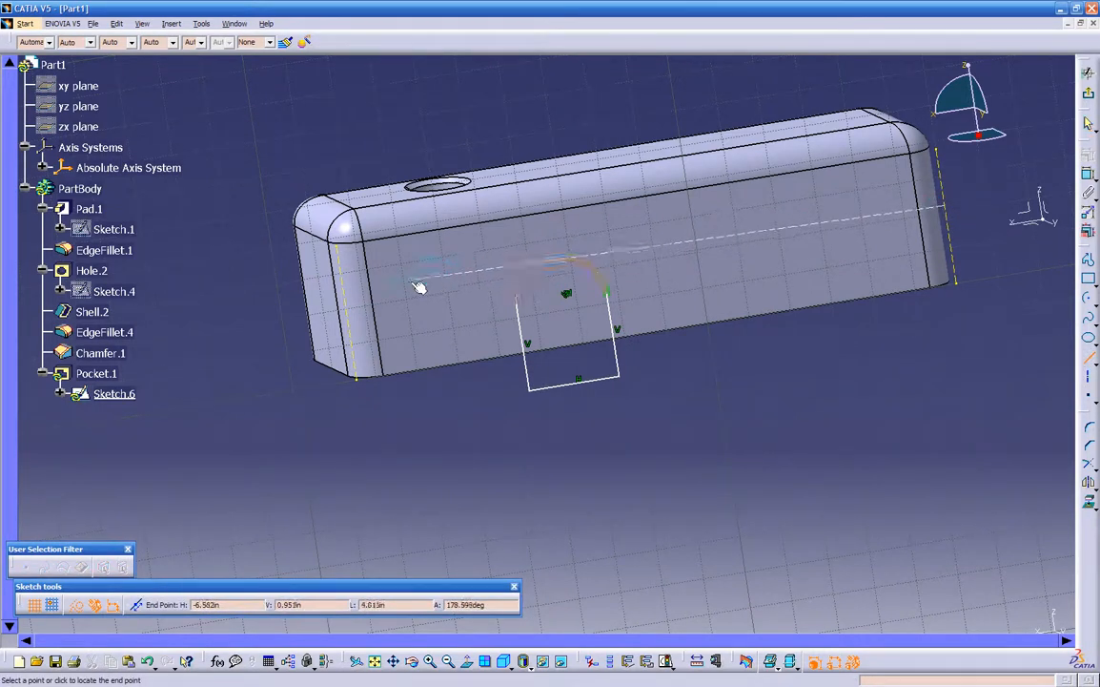
{"action": "left_click", "coordinate": [350, 299]}
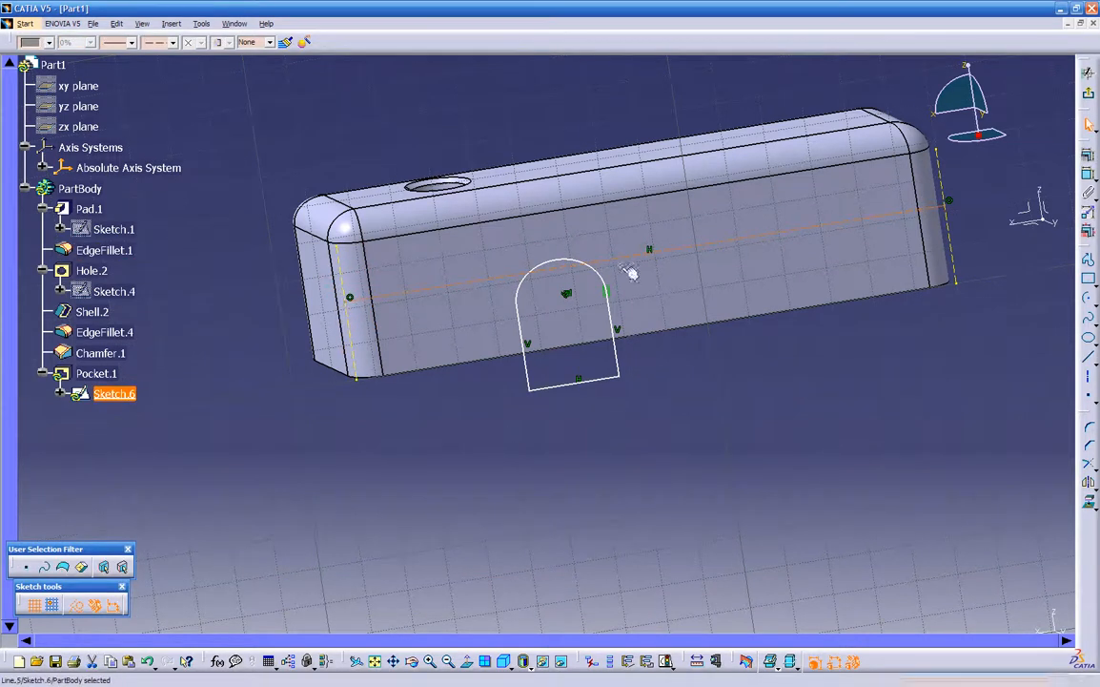
{"action": "left_click", "coordinate": [655, 251]}
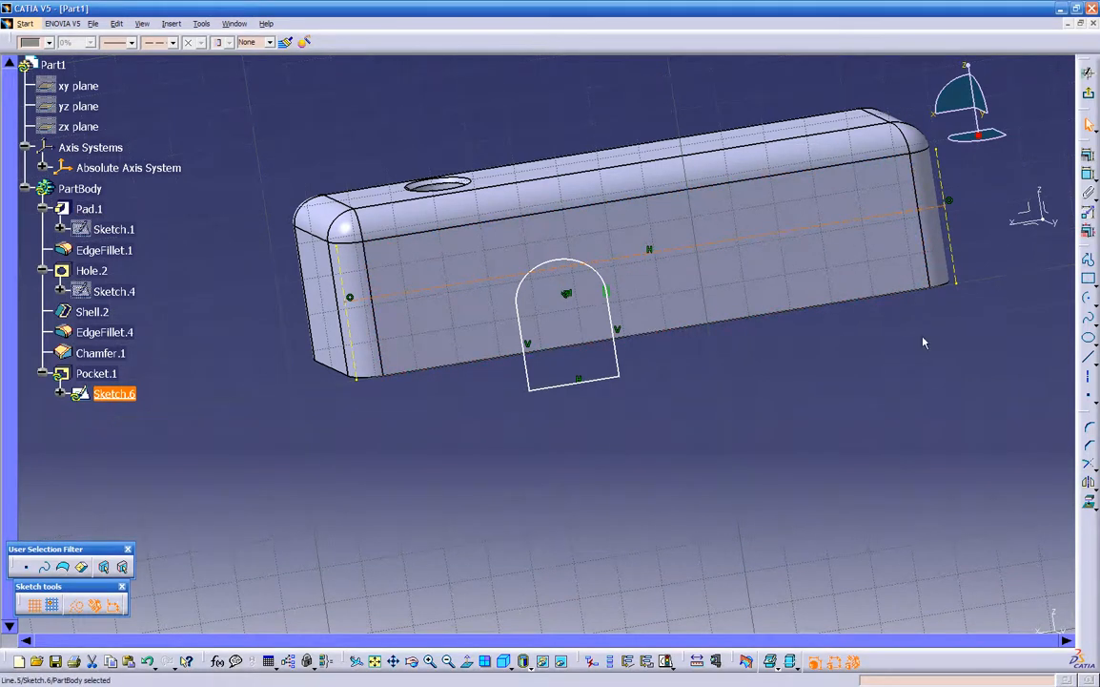
{"action": "left_click", "coordinate": [1091, 400]}
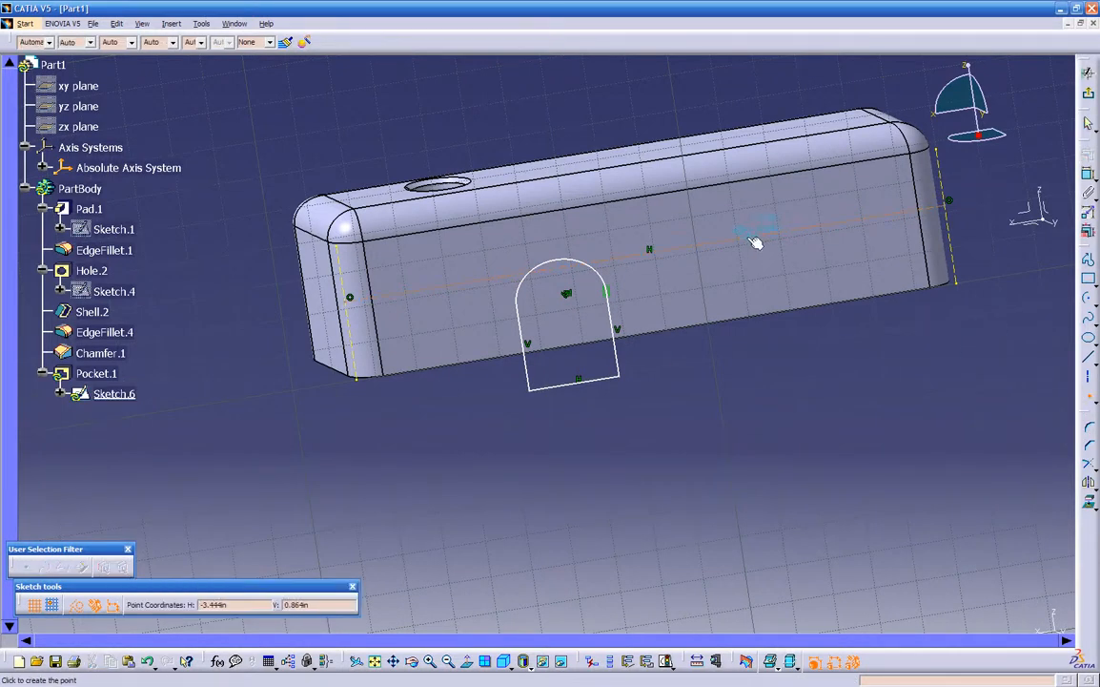
{"action": "left_click", "coordinate": [650, 251]}
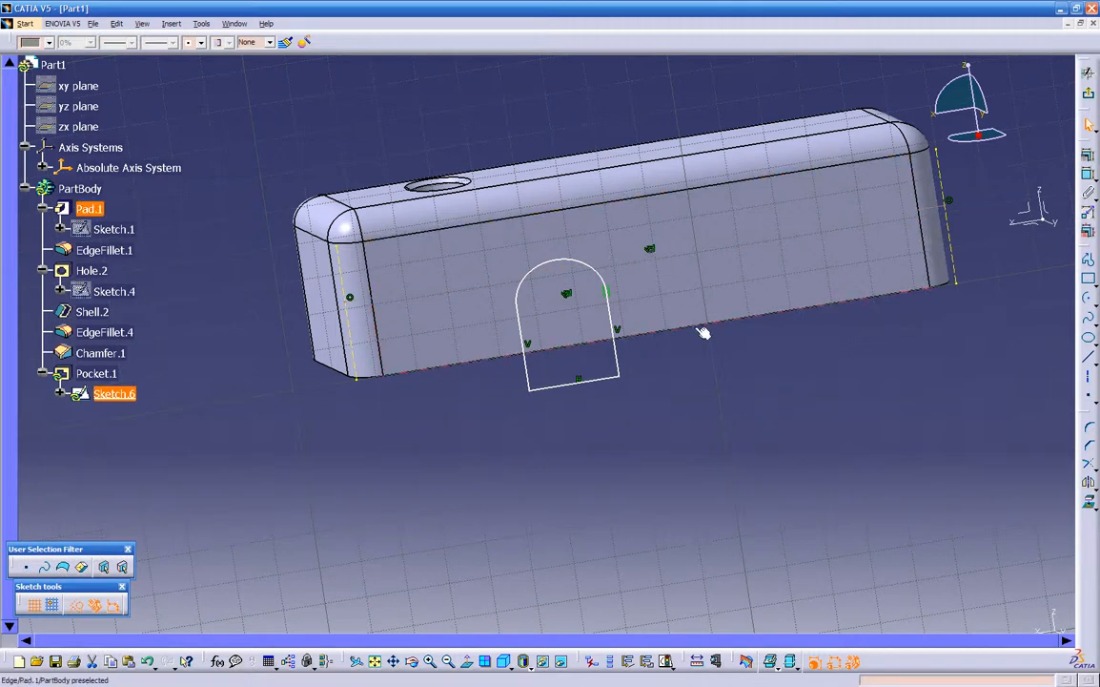
- Make the centre of the profile's arc coincident with the midpoint of the horizontal construction line
{"action": "middle_click_drag", "start_coordinate": [694, 373], "coordinate": [706, 262], "text": "ctrl"}
{"action": "mouse_move", "coordinate": [763, 310]}
{"action": "middle_mouse_down"}
{"action": "mouse_move", "coordinate": [670, 413]}
{"action": "mouse_move", "coordinate": [709, 432]}
{"action": "mouse_move", "coordinate": [685, 423]}
{"action": "mouse_move", "coordinate": [676, 434]}
{"action": "mouse_move", "coordinate": [635, 414]}
{"action": "middle_mouse_up"}
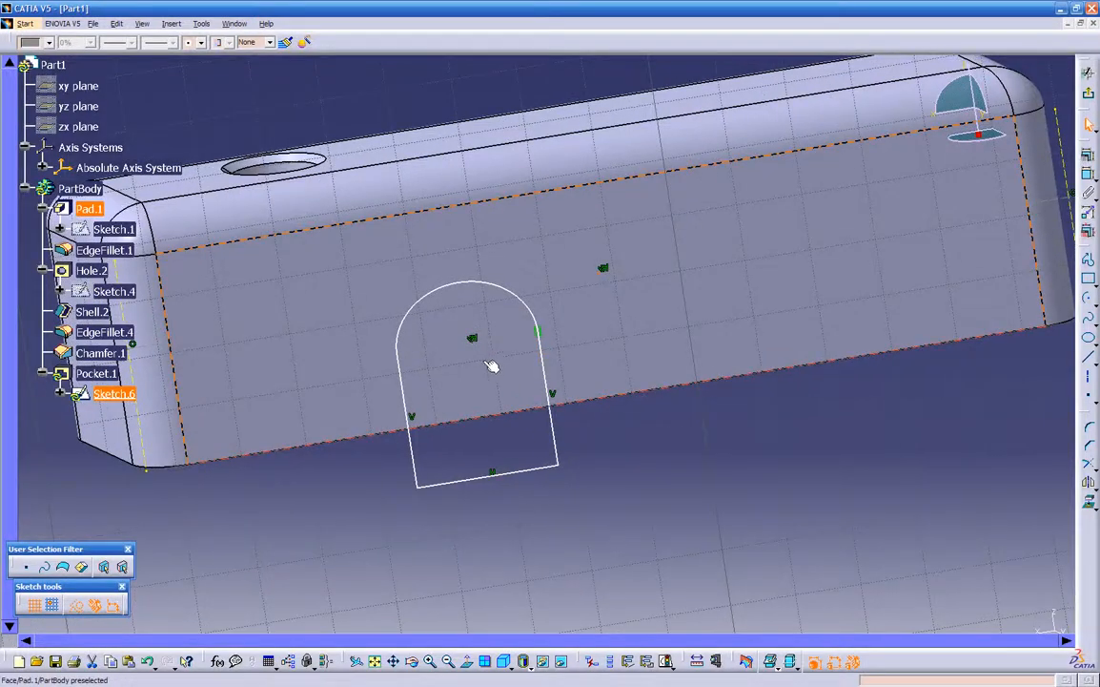
{"action": "left_click", "coordinate": [475, 345], "text": "ctrl"}
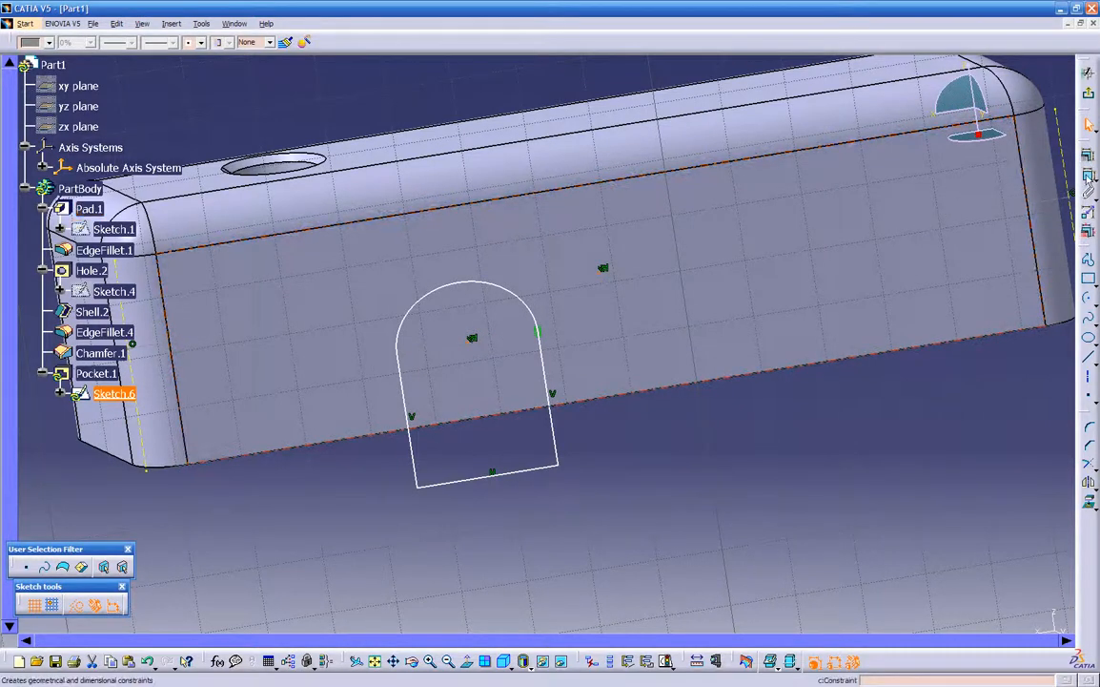
{"action": "left_click", "coordinate": [1088, 177]}
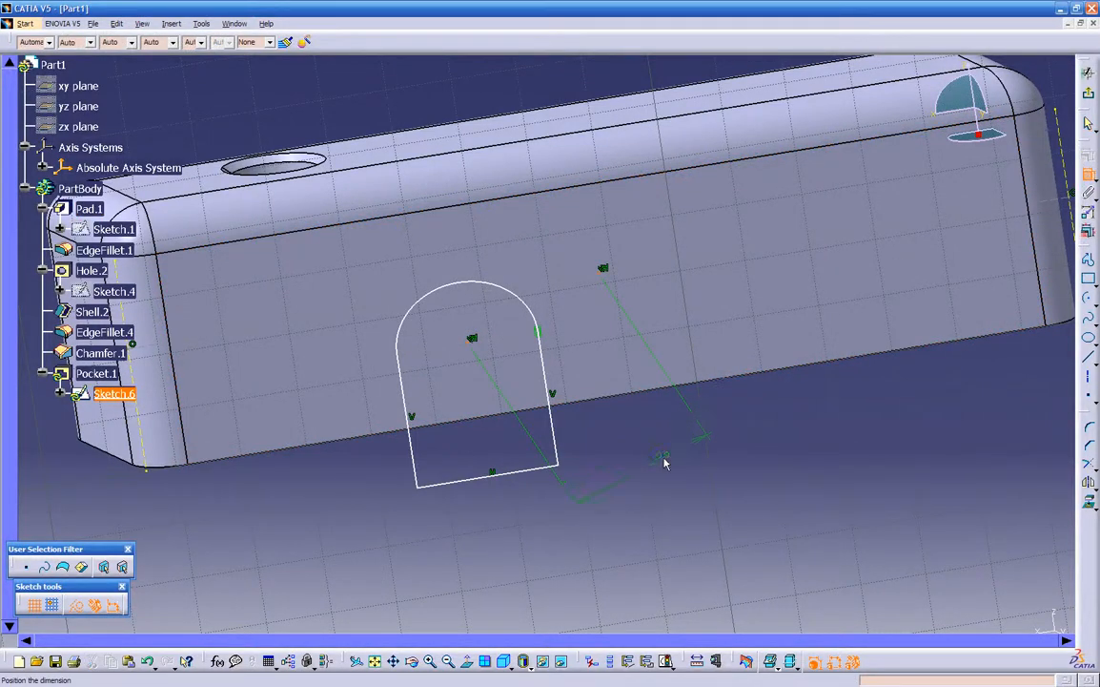
{"action": "right_click", "coordinate": [664, 452]}
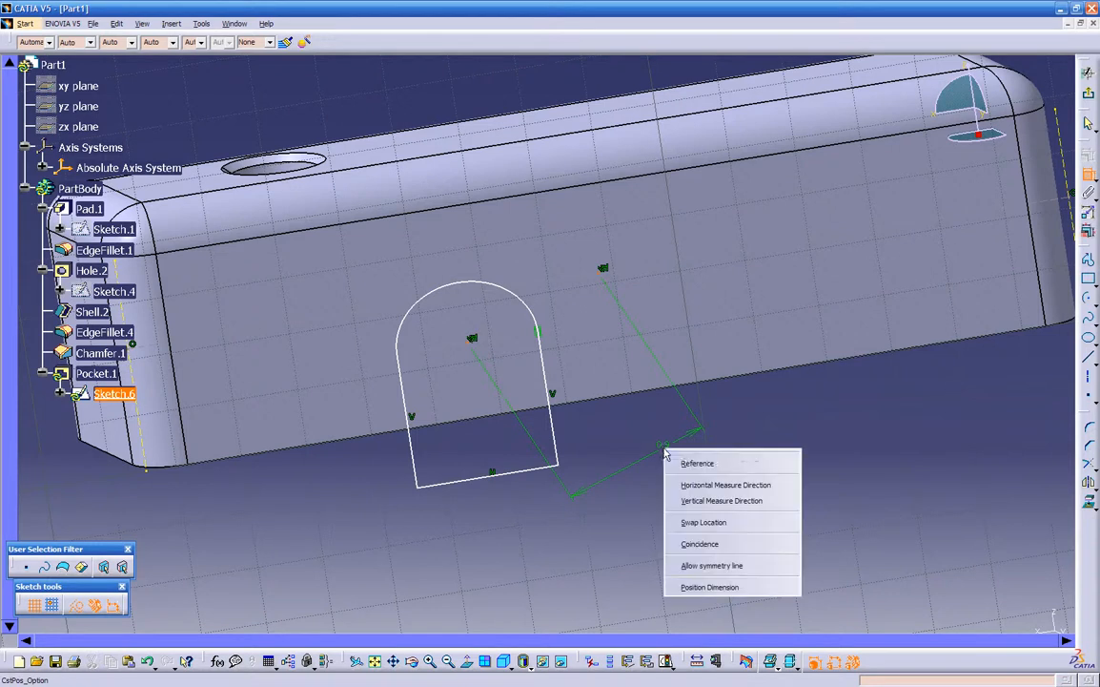
{"action": "left_click", "coordinate": [703, 544]}
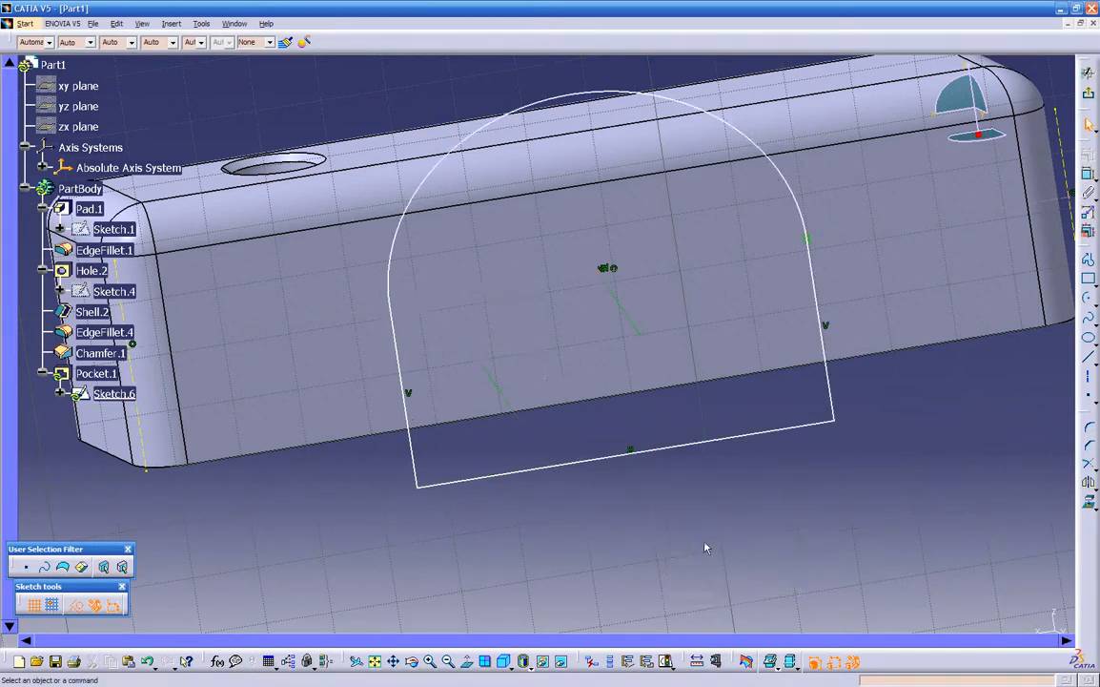
- Dimension the distance between the arched profile's two vertical sides and set it to 0.5 in
{"action": "mouse_move", "coordinate": [651, 474]}
{"action": "middle_mouse_down"}
{"action": "mouse_move", "coordinate": [607, 493]}
{"action": "mouse_move", "coordinate": [546, 437]}
{"action": "mouse_move", "coordinate": [477, 491]}
{"action": "mouse_move", "coordinate": [548, 453]}
{"action": "mouse_move", "coordinate": [655, 514]}
{"action": "mouse_move", "coordinate": [663, 486]}
{"action": "middle_mouse_up"}
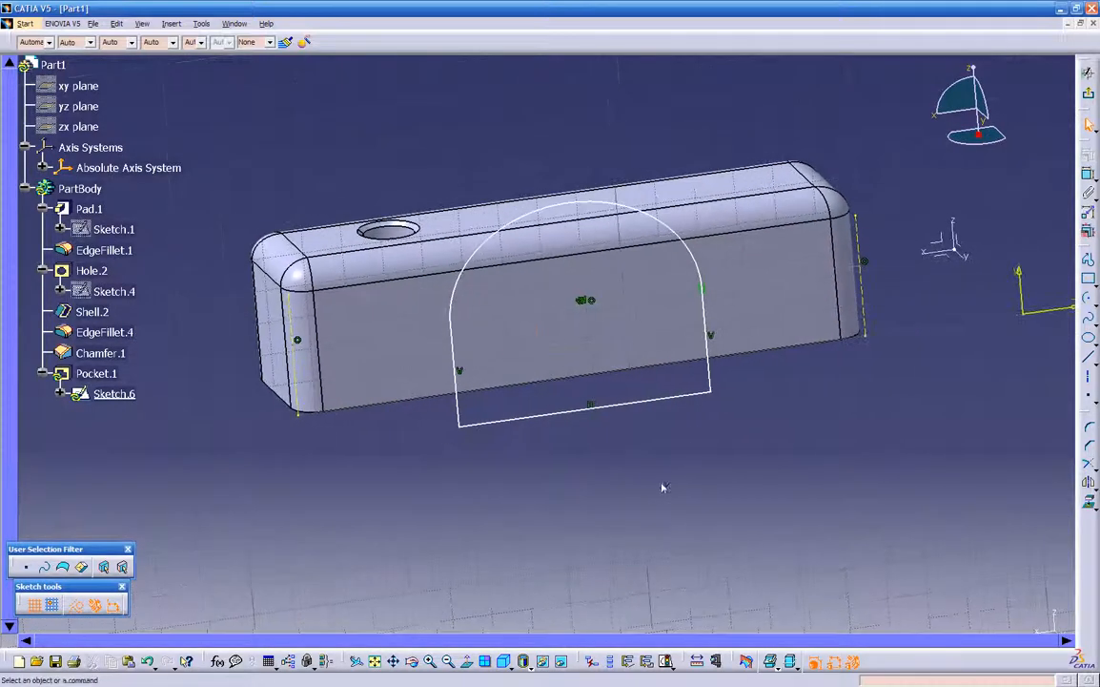
{"action": "left_click", "coordinate": [714, 364]}
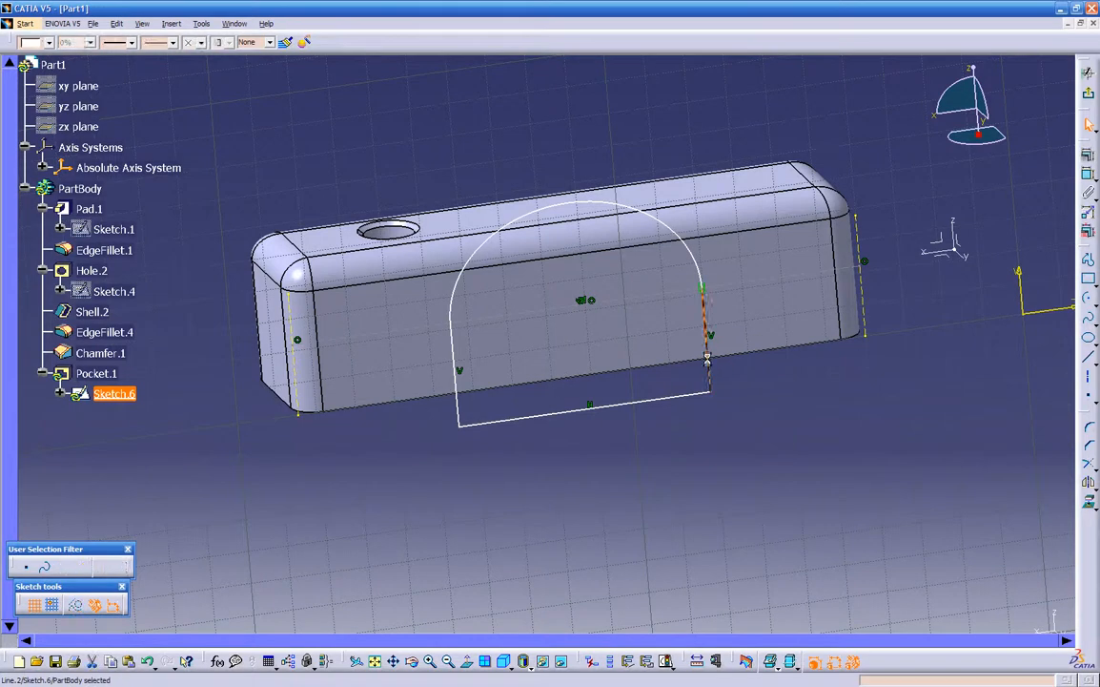
{"action": "left_click", "coordinate": [462, 409], "text": "ctrl"}
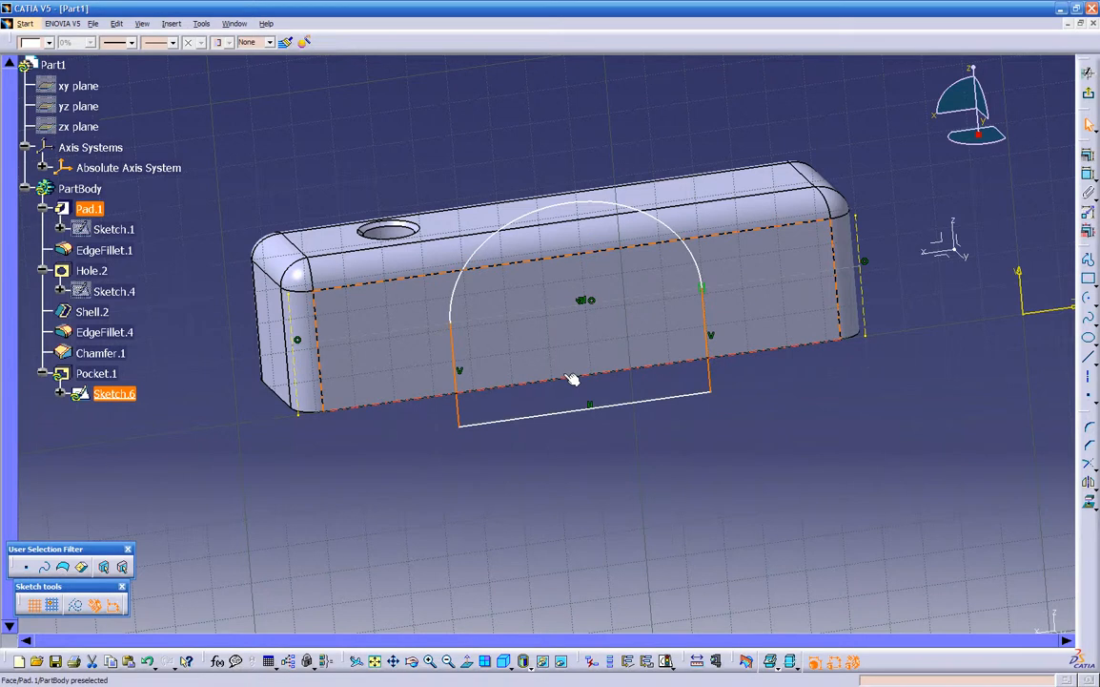
{"action": "left_click", "coordinate": [538, 454]}
{"action": "left_click", "coordinate": [460, 413]}
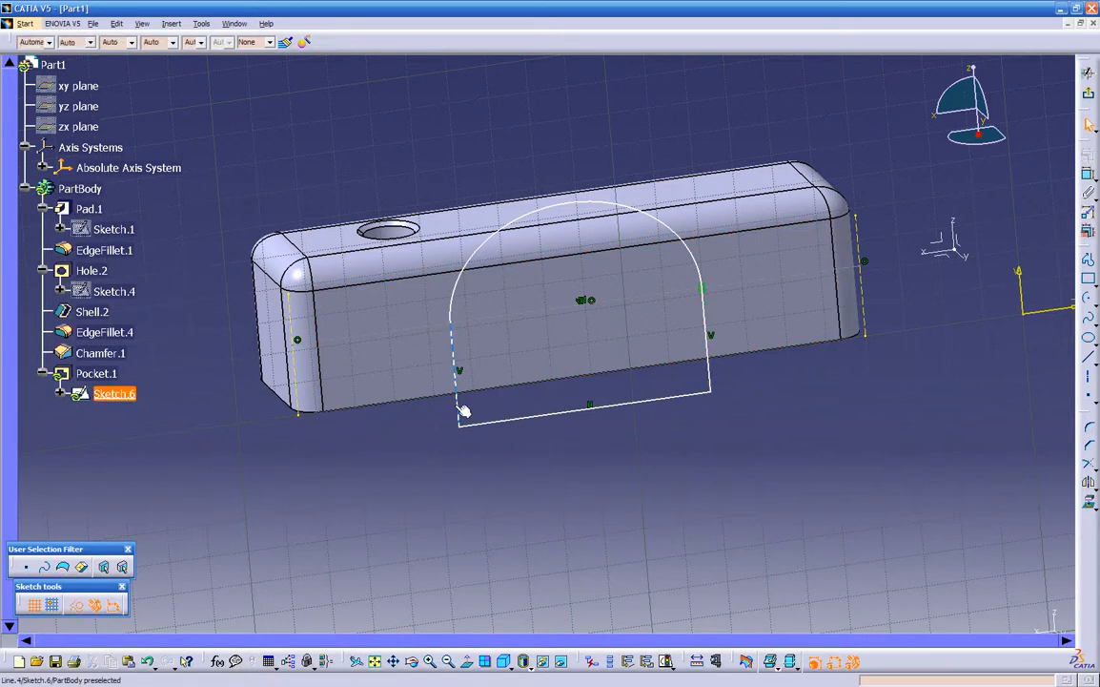
{"action": "left_click", "coordinate": [712, 372], "text": "ctrl"}
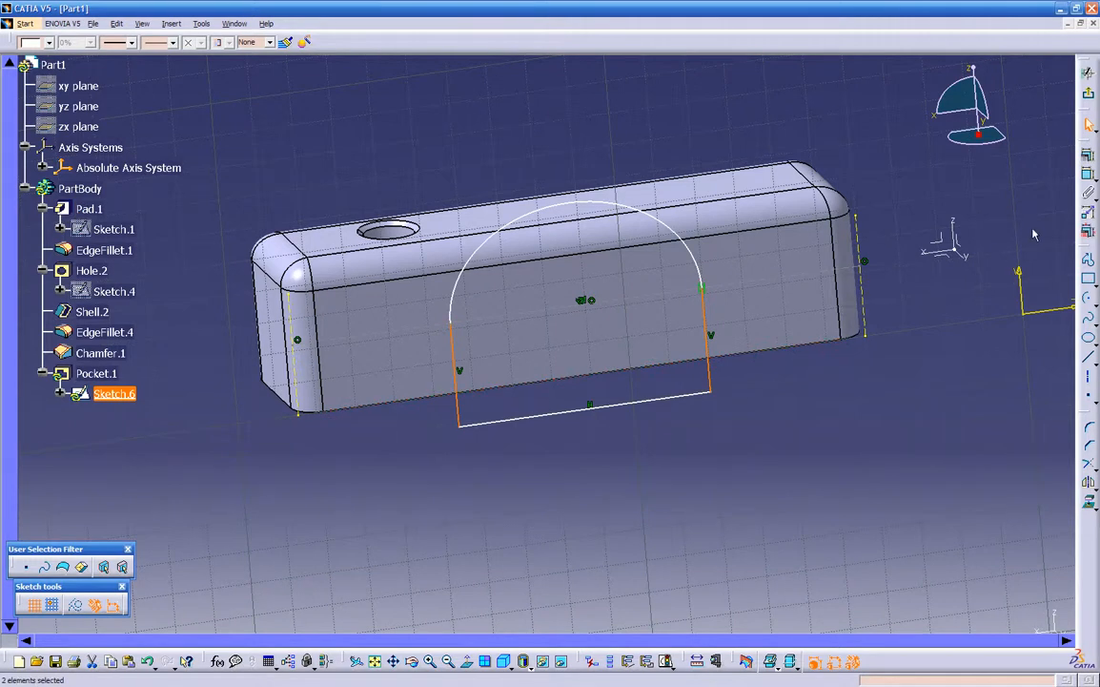
{"action": "left_click", "coordinate": [1088, 172]}
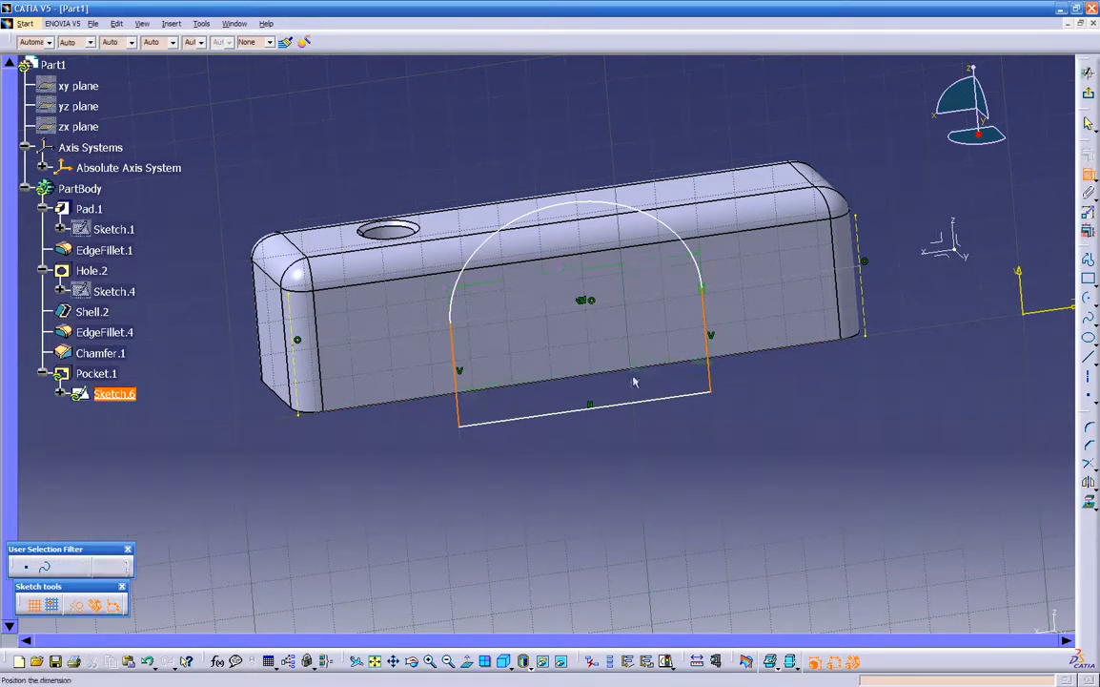
{"action": "left_click", "coordinate": [604, 433]}
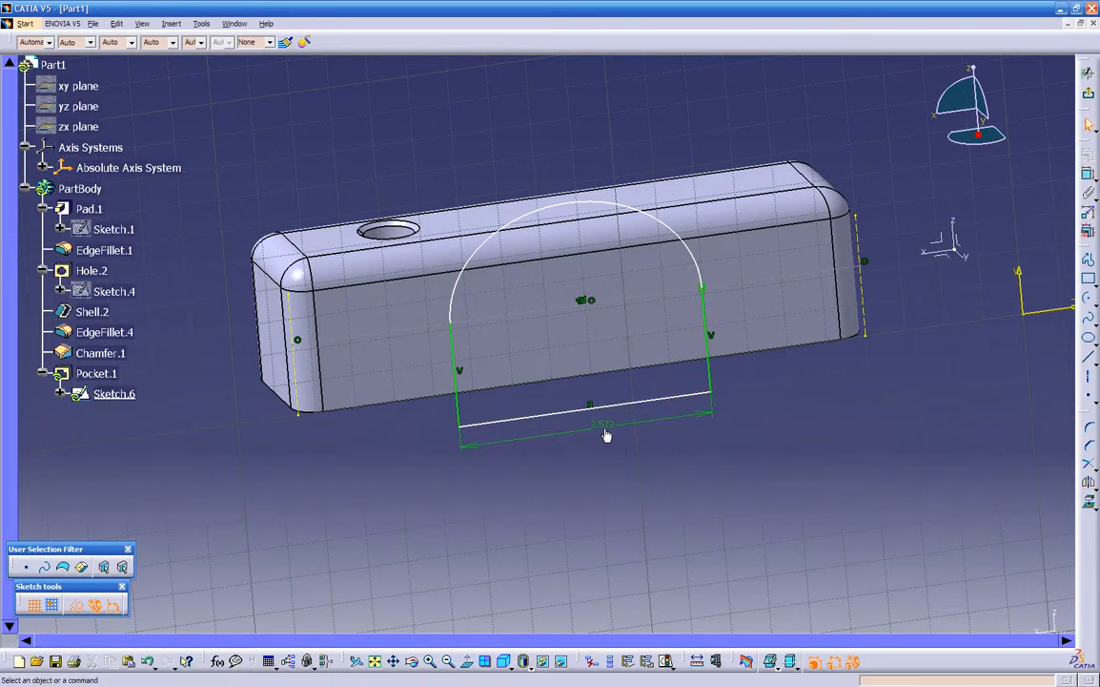
{"action": "double_click", "coordinate": [602, 427]}
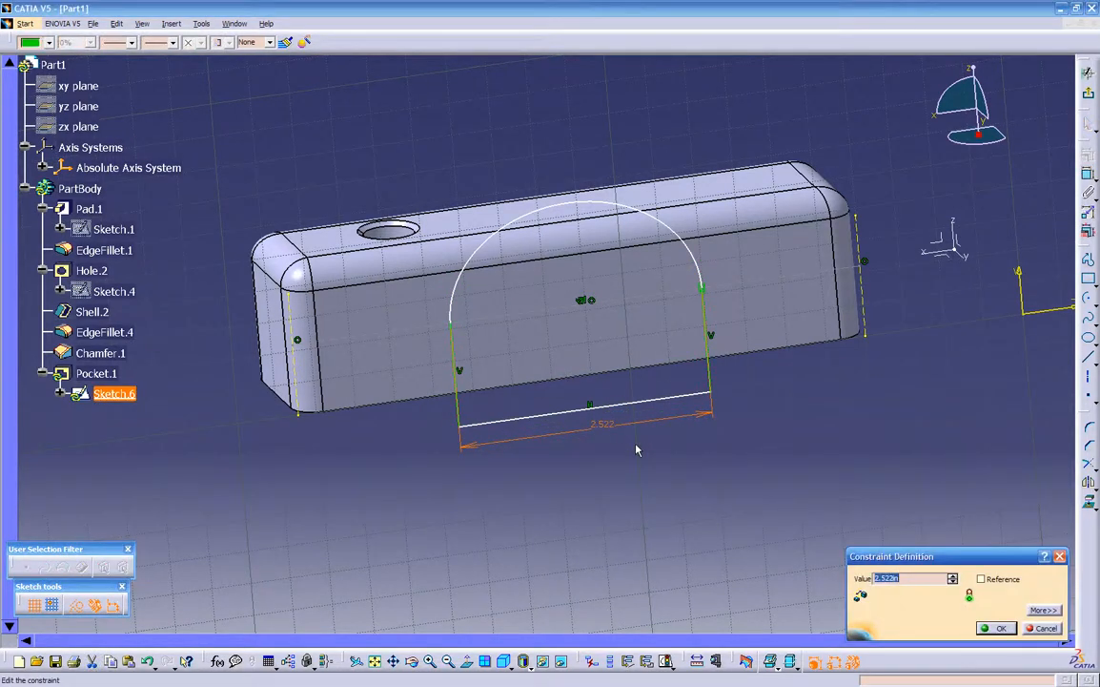
{"action": "key", "text": "Return"}
{"action": "left_click", "coordinate": [643, 445]}
- Shift the horizontal construction line vertically and constrain its height above the horizontal sketch axis to 0.8 in
{"action": "mouse_move", "coordinate": [646, 444]}
{"action": "middle_mouse_down"}
{"action": "mouse_move", "coordinate": [572, 479]}
{"action": "mouse_move", "coordinate": [545, 415]}
{"action": "mouse_move", "coordinate": [571, 386]}
{"action": "mouse_move", "coordinate": [555, 431]}
{"action": "mouse_move", "coordinate": [584, 430]}
{"action": "mouse_move", "coordinate": [519, 276]}
{"action": "middle_mouse_up"}
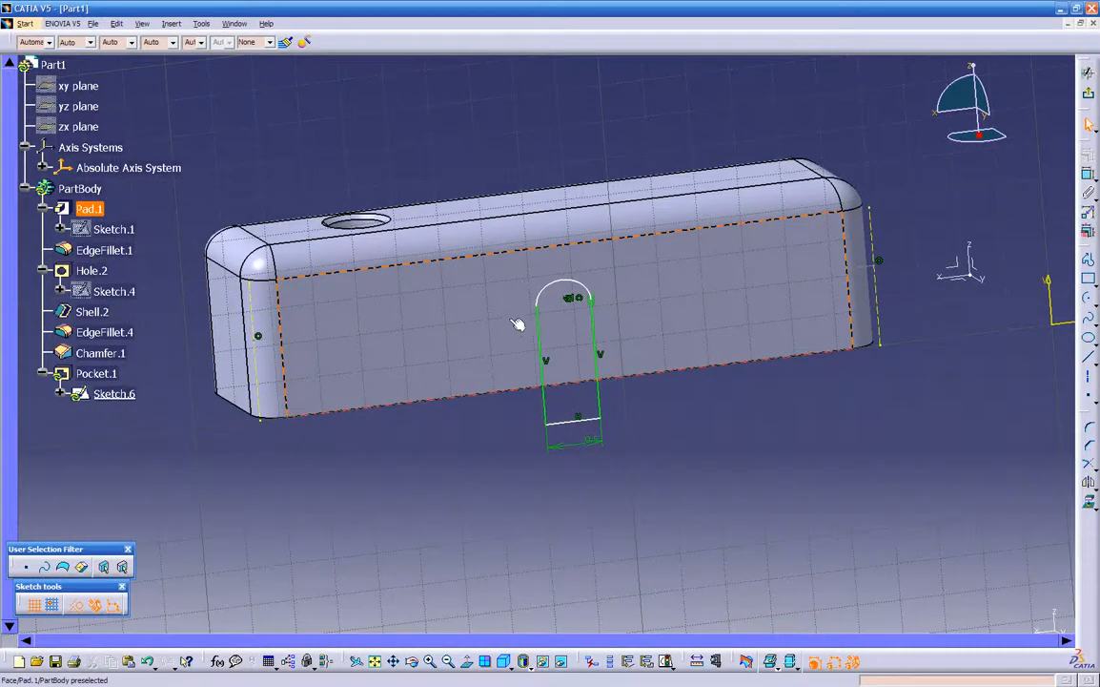
{"action": "mouse_move", "coordinate": [515, 277]}
{"action": "left_mouse_down"}
{"action": "mouse_move", "coordinate": [520, 368]}
{"action": "mouse_move", "coordinate": [516, 291]}
{"action": "left_mouse_up"}
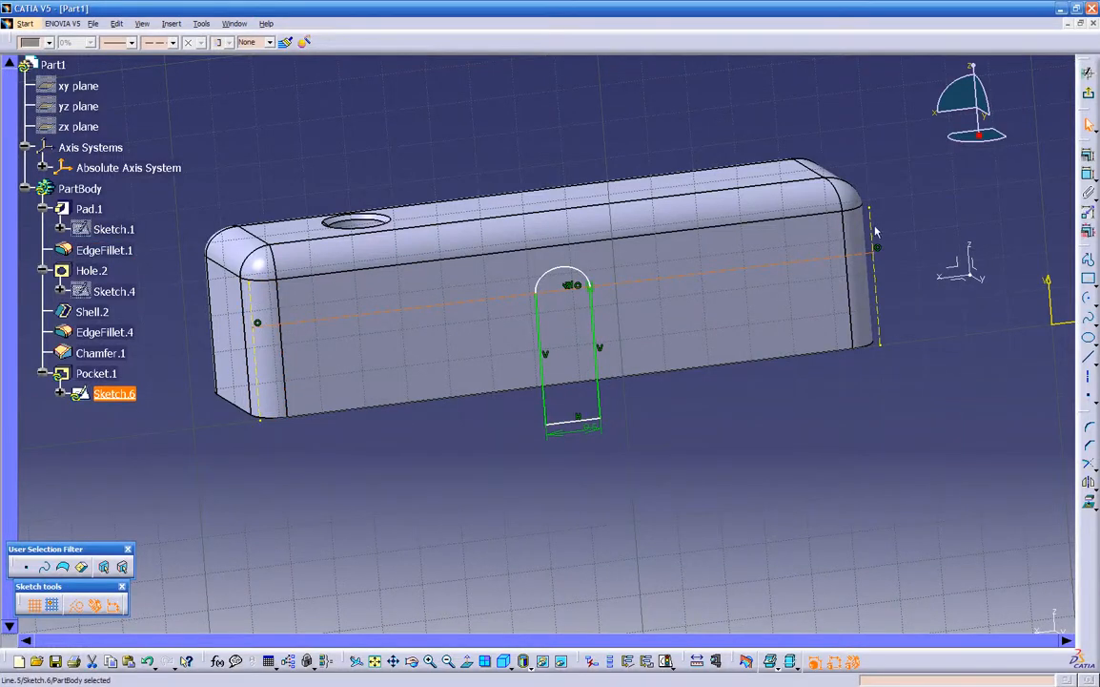
{"action": "mouse_move", "coordinate": [717, 435]}
{"action": "middle_mouse_down"}
{"action": "mouse_move", "coordinate": [604, 452]}
{"action": "mouse_move", "coordinate": [490, 493]}
{"action": "mouse_move", "coordinate": [568, 483]}
{"action": "mouse_move", "coordinate": [557, 363]}
{"action": "middle_mouse_up"}
{"action": "mouse_move", "coordinate": [493, 338]}
{"action": "left_mouse_down"}
{"action": "mouse_move", "coordinate": [498, 270]}
{"action": "mouse_move", "coordinate": [498, 313]}
{"action": "left_mouse_up"}
{"action": "middle_click_drag", "start_coordinate": [499, 313], "coordinate": [667, 381]}
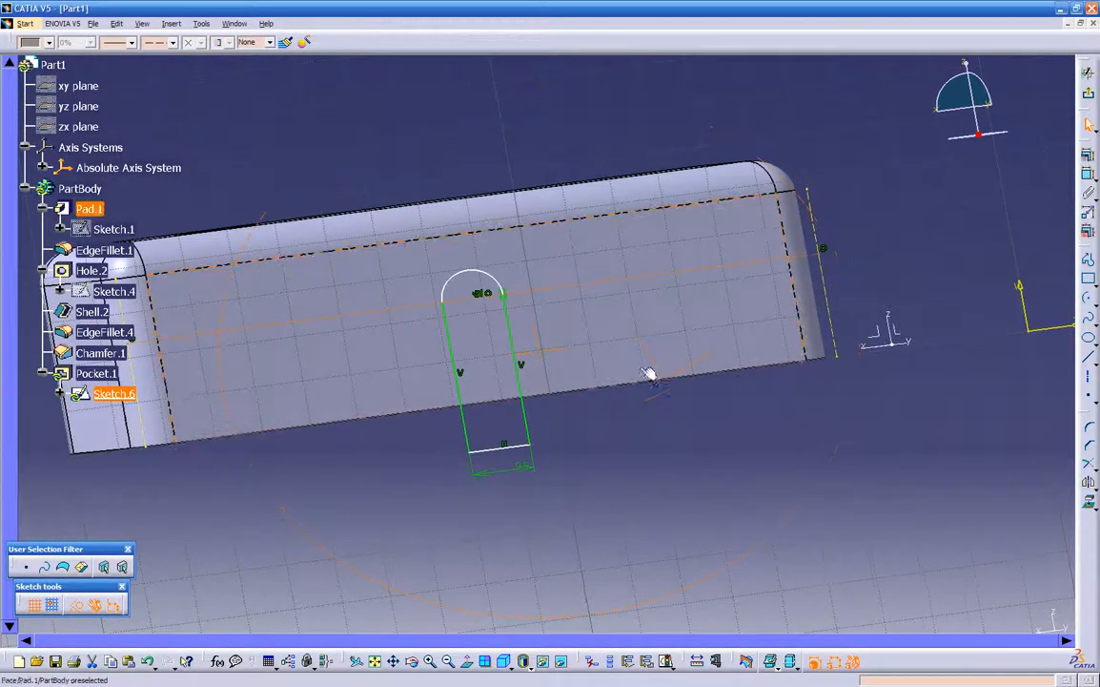
{"action": "middle_click_drag", "start_coordinate": [617, 417], "coordinate": [710, 315]}
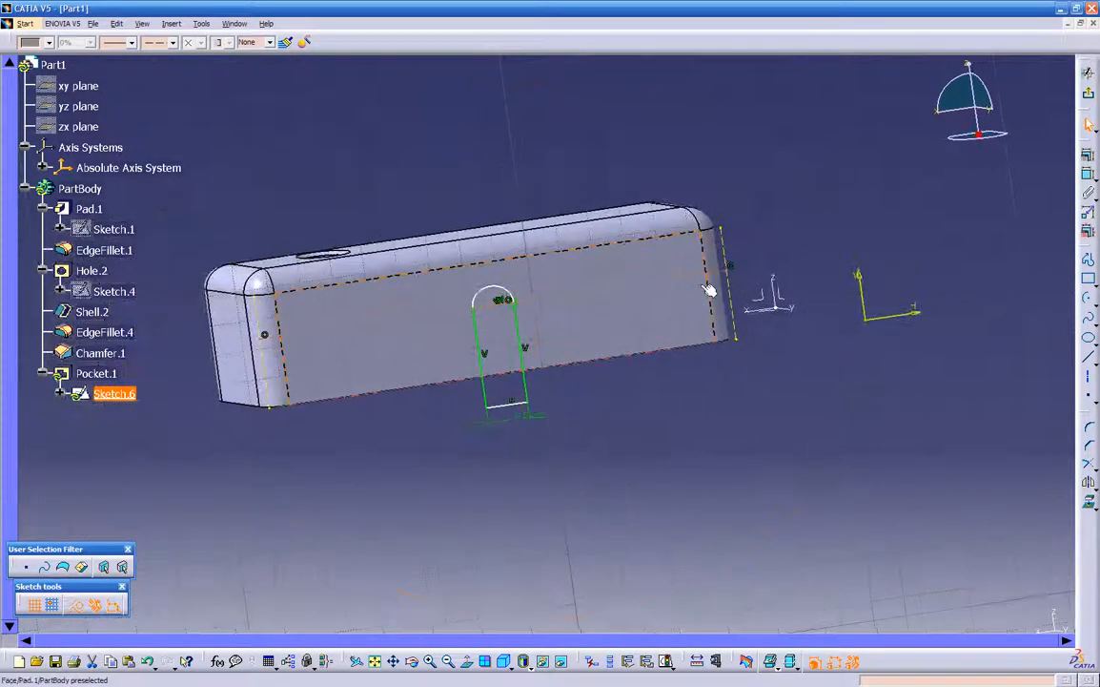
{"action": "left_click", "coordinate": [1090, 178]}
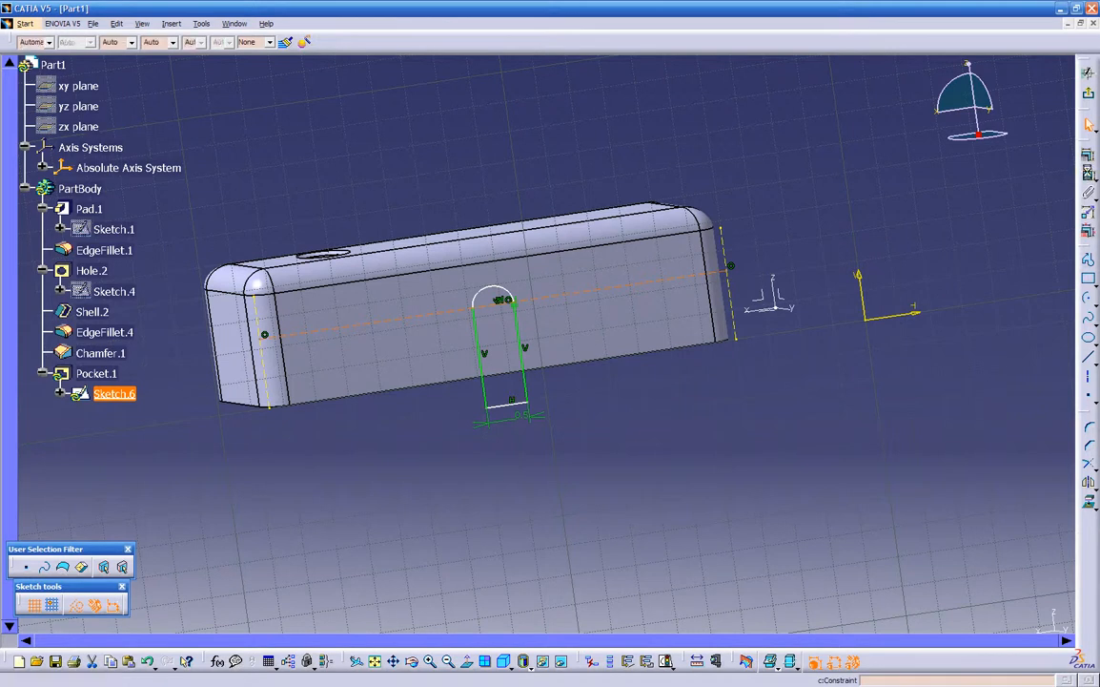
{"action": "left_click", "coordinate": [891, 319]}
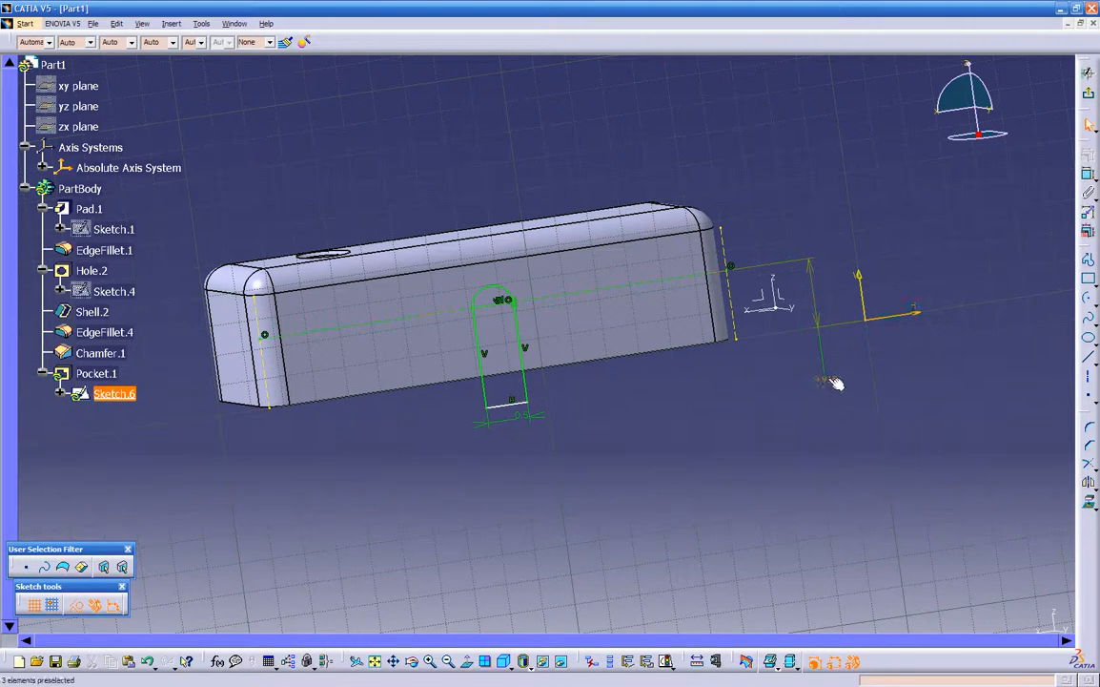
{"action": "double_click", "coordinate": [830, 381]}
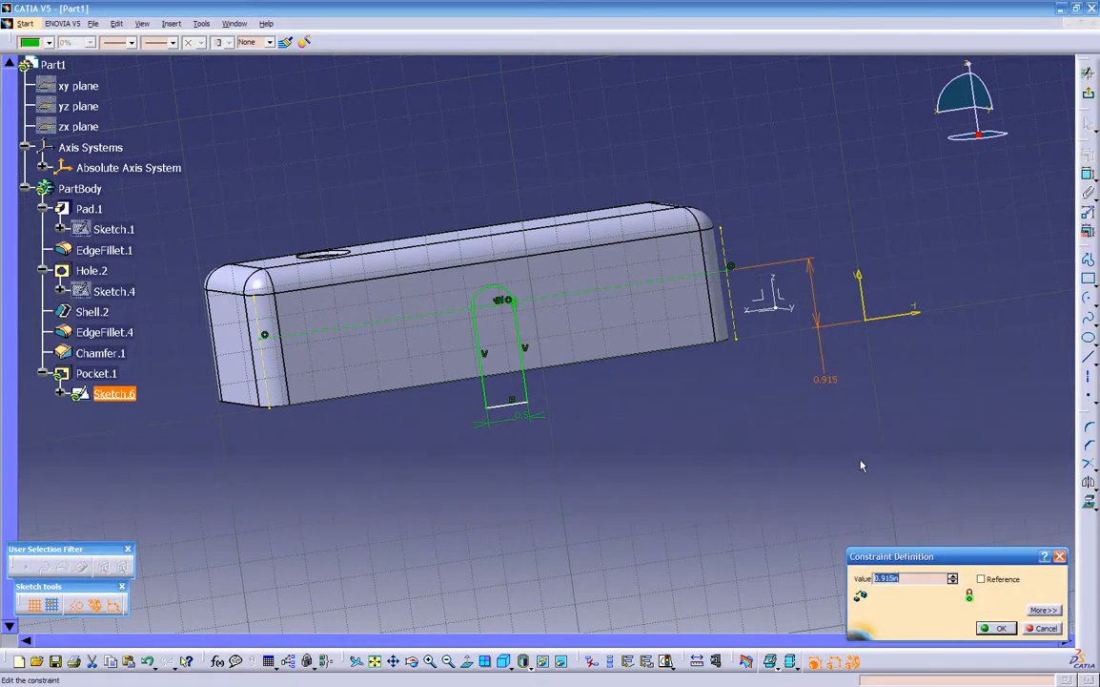
{"action": "key", "text": "Return"}
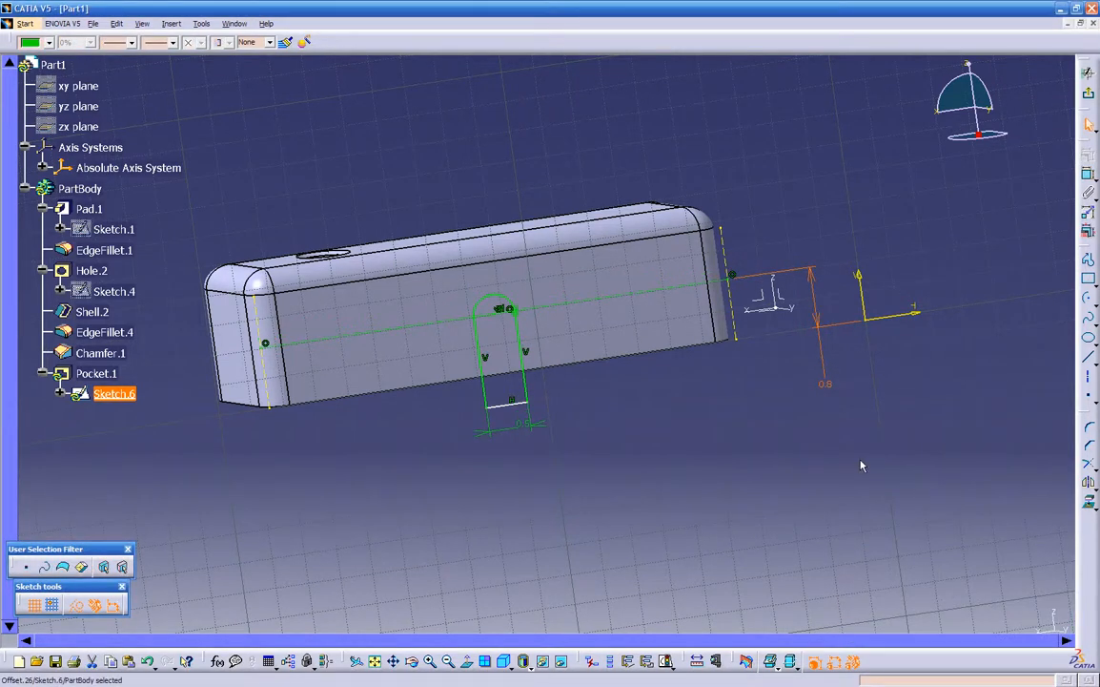
- Exit the profile sketch to update the arched pocket in the part's side
{"action": "left_click", "coordinate": [717, 405]}
{"action": "middle_click_drag", "start_coordinate": [653, 421], "coordinate": [667, 391]}
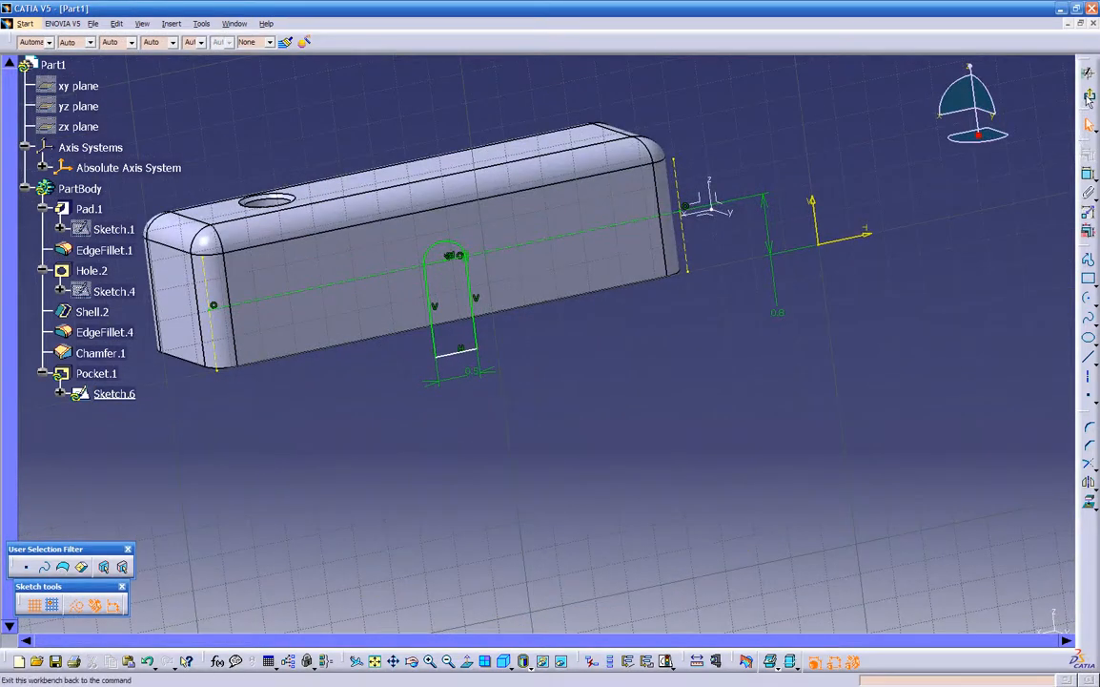
{"action": "left_click", "coordinate": [1088, 499]}
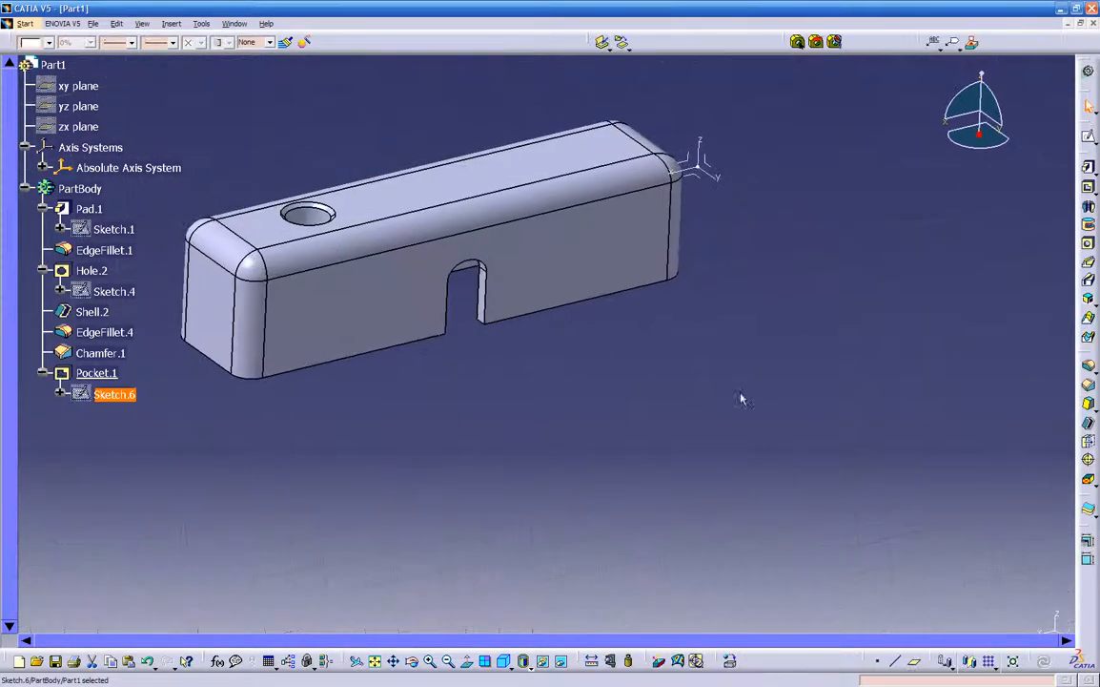
- Start a new sketch on the part's flat end face farthest from the hole
{"action": "mouse_move", "coordinate": [491, 318]}
{"action": "middle_mouse_down"}
{"action": "mouse_move", "coordinate": [597, 393]}
{"action": "mouse_move", "coordinate": [381, 295]}
{"action": "mouse_move", "coordinate": [597, 339]}
{"action": "mouse_move", "coordinate": [438, 447]}
{"action": "mouse_move", "coordinate": [460, 280]}
{"action": "mouse_move", "coordinate": [687, 378]}
{"action": "mouse_move", "coordinate": [609, 463]}
{"action": "mouse_move", "coordinate": [607, 414]}
{"action": "mouse_move", "coordinate": [533, 430]}
{"action": "mouse_move", "coordinate": [538, 449]}
{"action": "mouse_move", "coordinate": [664, 391]}
{"action": "mouse_move", "coordinate": [615, 457]}
{"action": "mouse_move", "coordinate": [625, 308]}
{"action": "middle_mouse_up"}
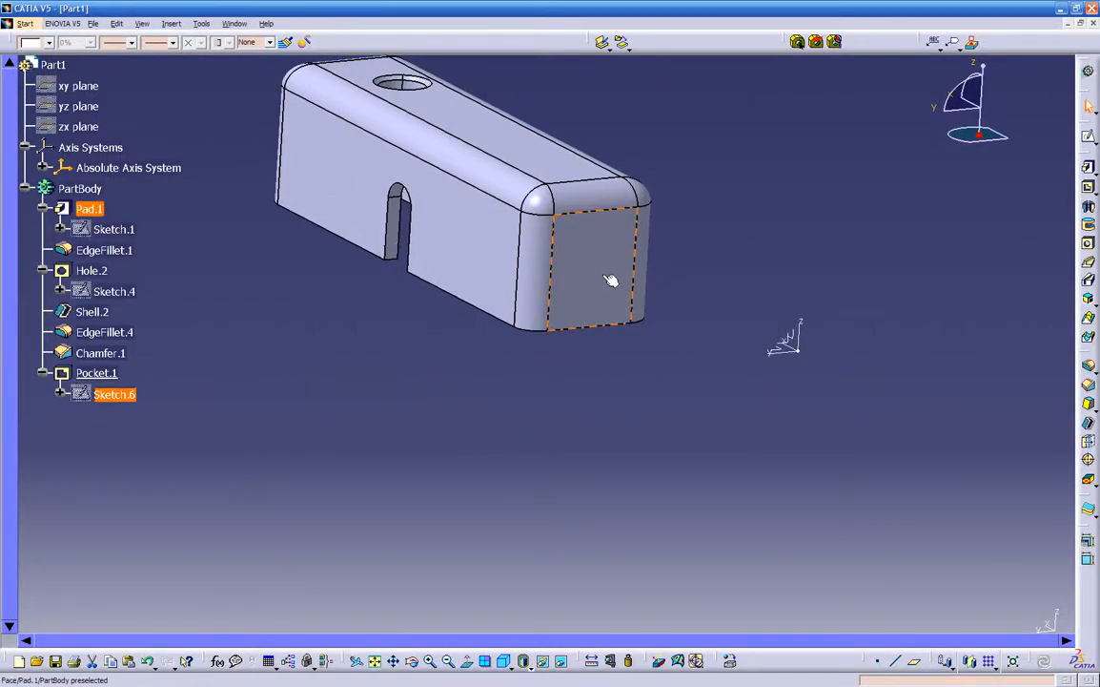
{"action": "left_click", "coordinate": [611, 280]}
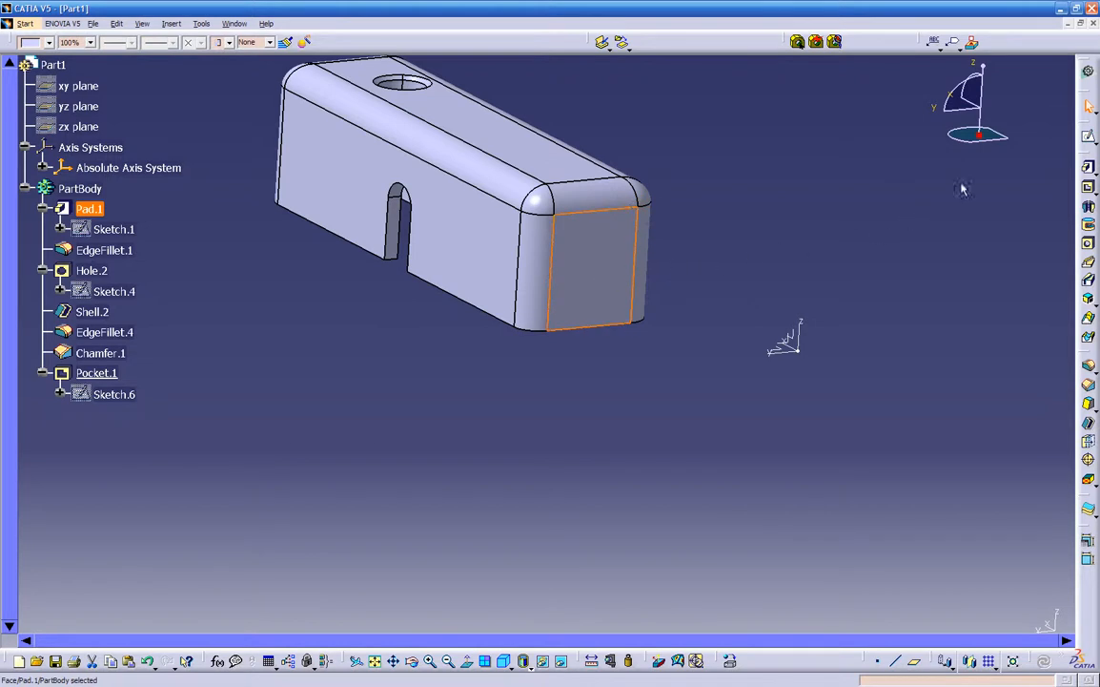
{"action": "left_click", "coordinate": [1088, 135]}
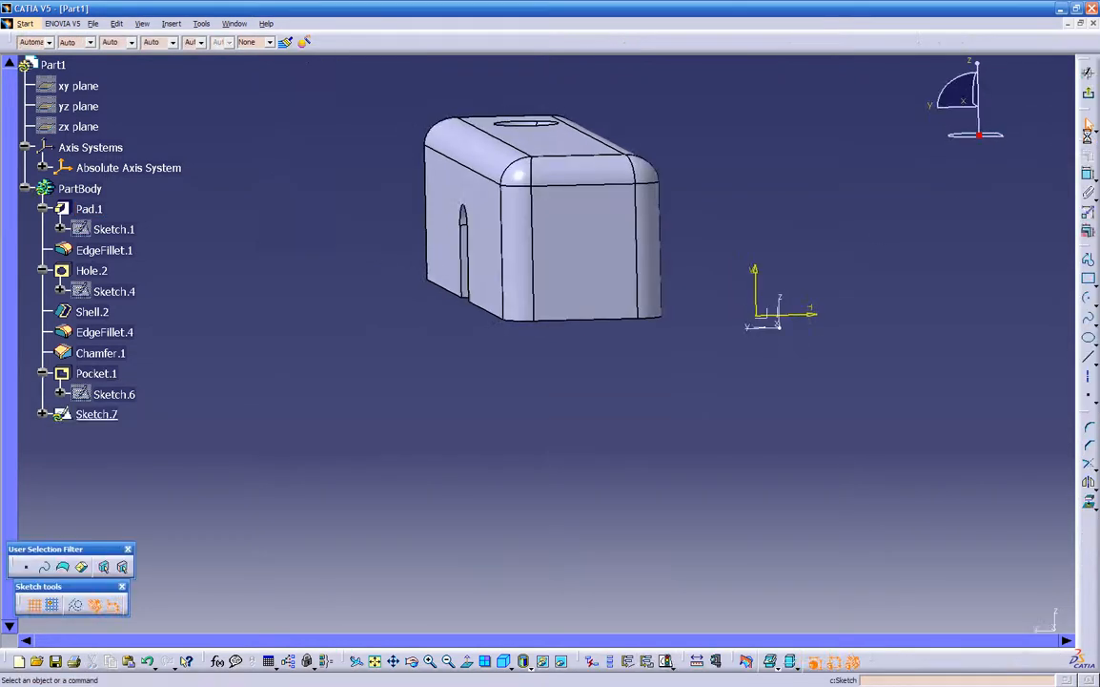
{"action": "mouse_move", "coordinate": [702, 368]}
{"action": "middle_mouse_down"}
{"action": "mouse_move", "coordinate": [607, 445]}
{"action": "mouse_move", "coordinate": [664, 382]}
{"action": "mouse_move", "coordinate": [672, 346]}
{"action": "middle_mouse_up"}
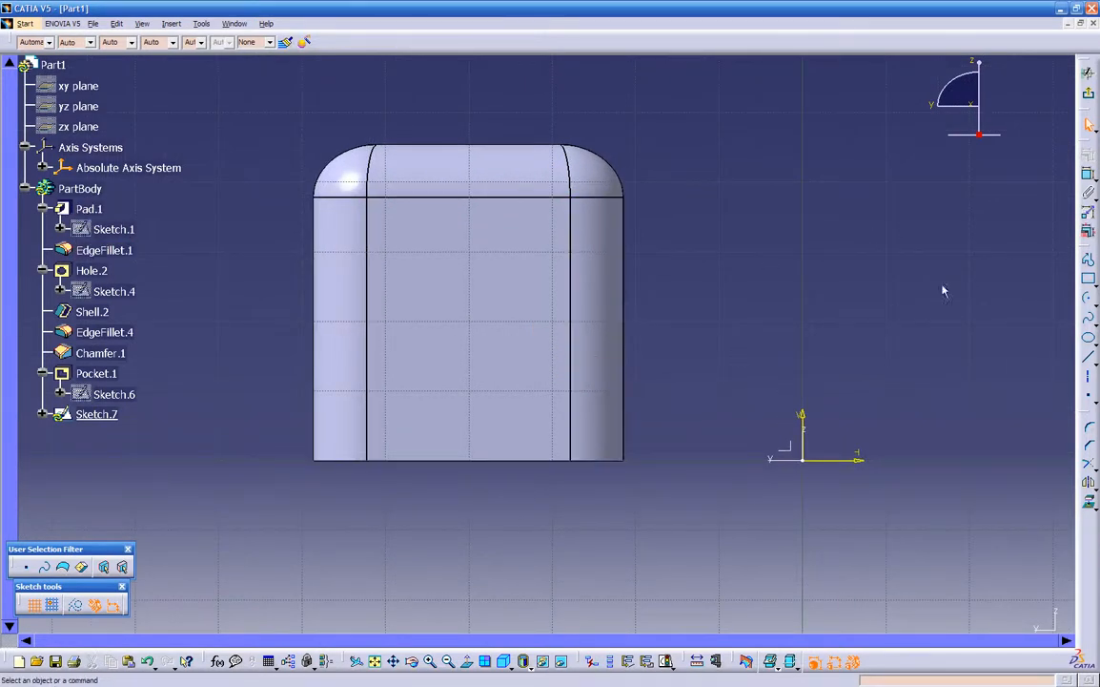
- Sketch an upright rectangle crossing the end face's lower edge and cap its upper side with a semicircular arc of about 0.32 in radius
{"action": "left_click", "coordinate": [1088, 280]}
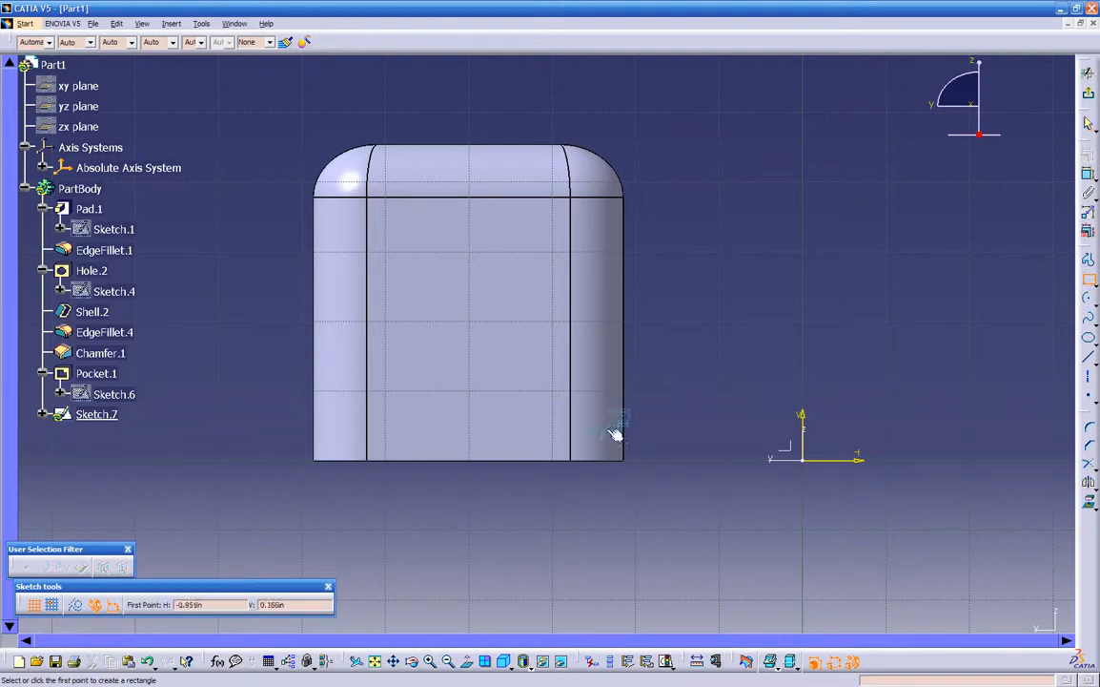
{"action": "left_click", "coordinate": [402, 525]}
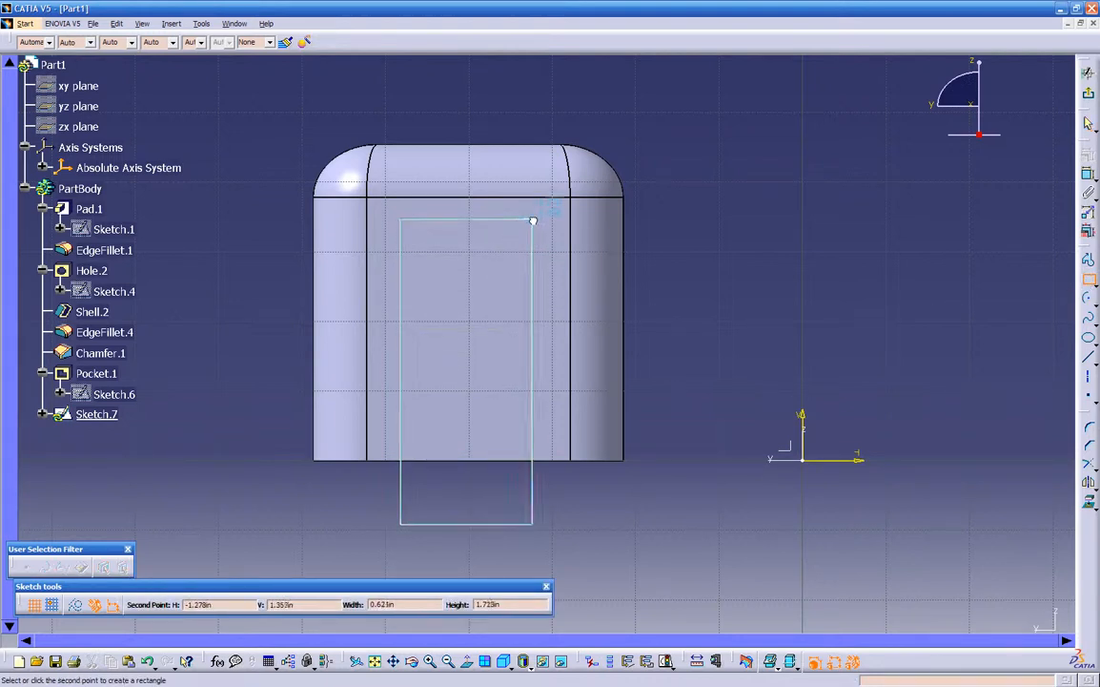
{"action": "left_click", "coordinate": [536, 286]}
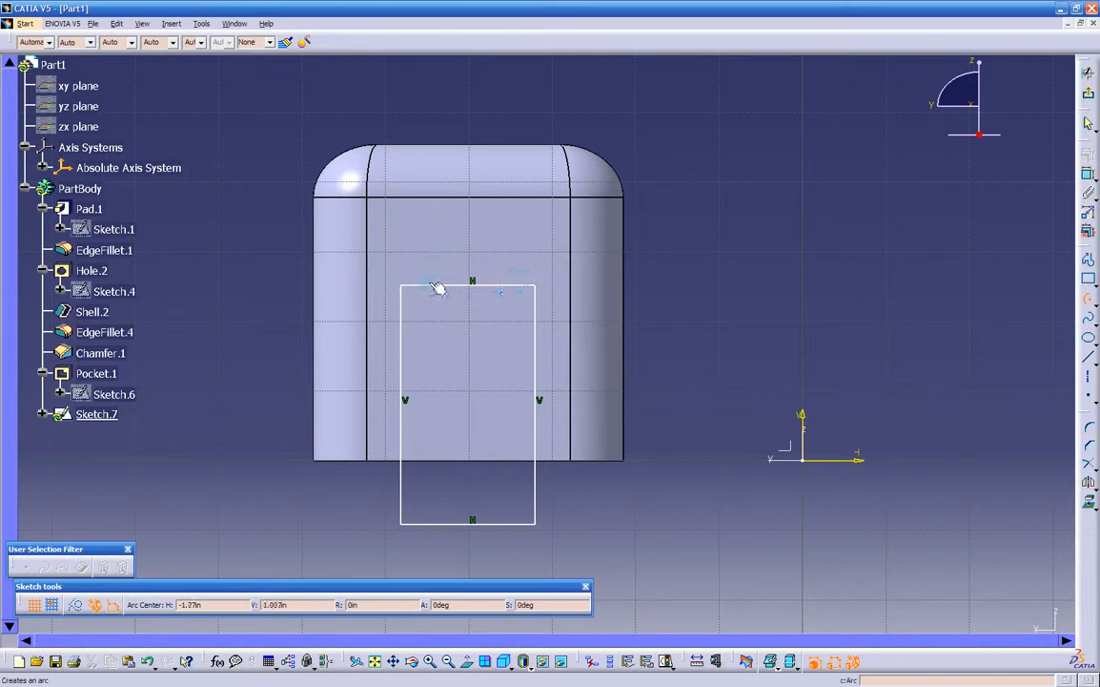
{"action": "left_click", "coordinate": [473, 284]}
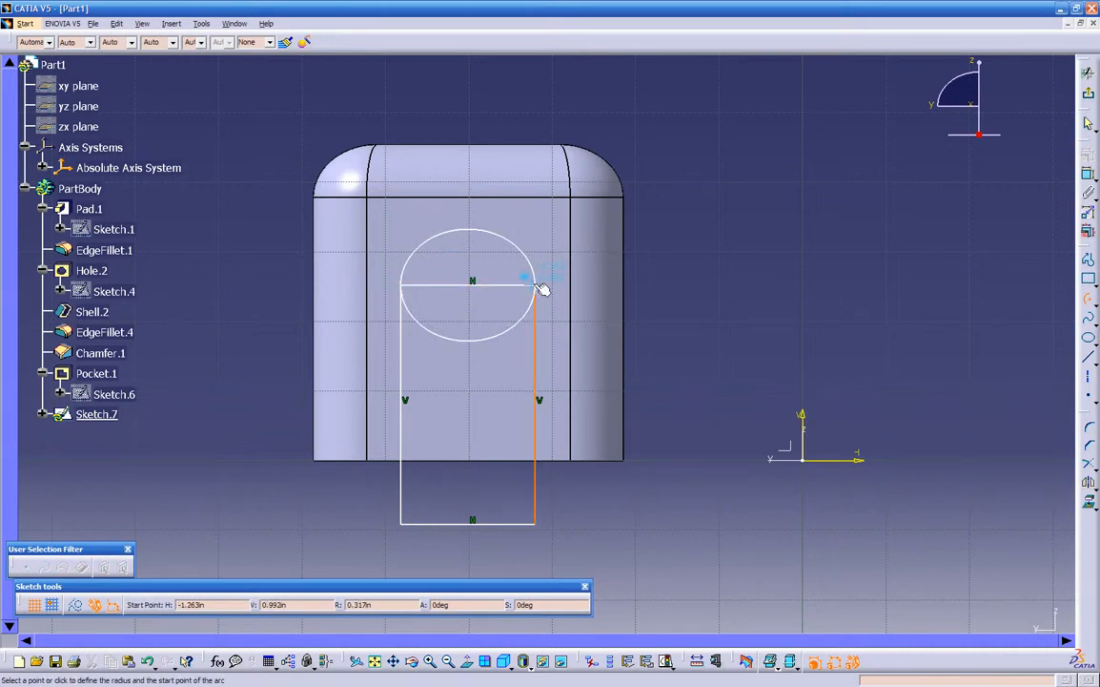
{"action": "left_click", "coordinate": [537, 284]}
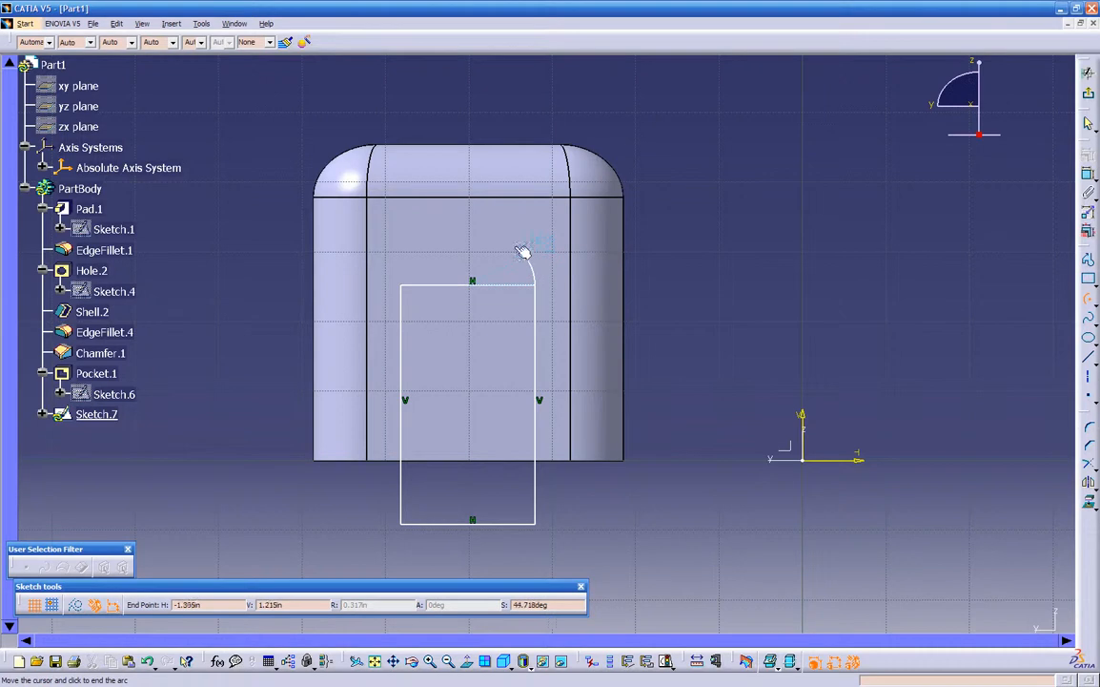
{"action": "left_click", "coordinate": [404, 286]}
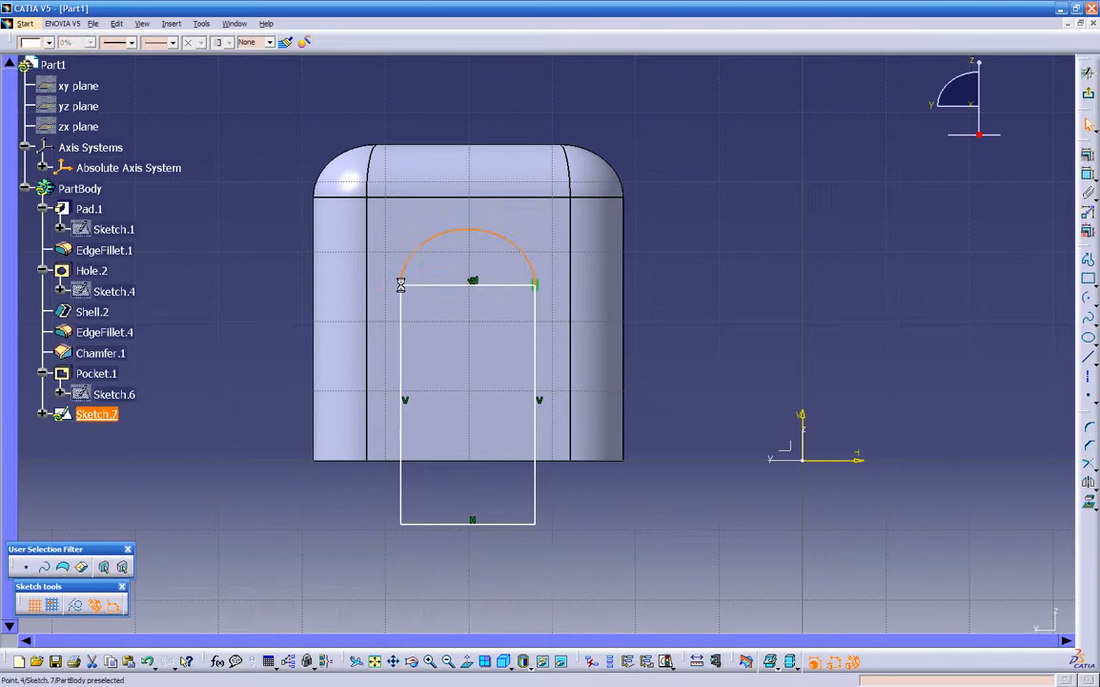
- Convert the horizontal line beneath the arc to construction geometry and exit the sketch
{"action": "left_click", "coordinate": [450, 289]}
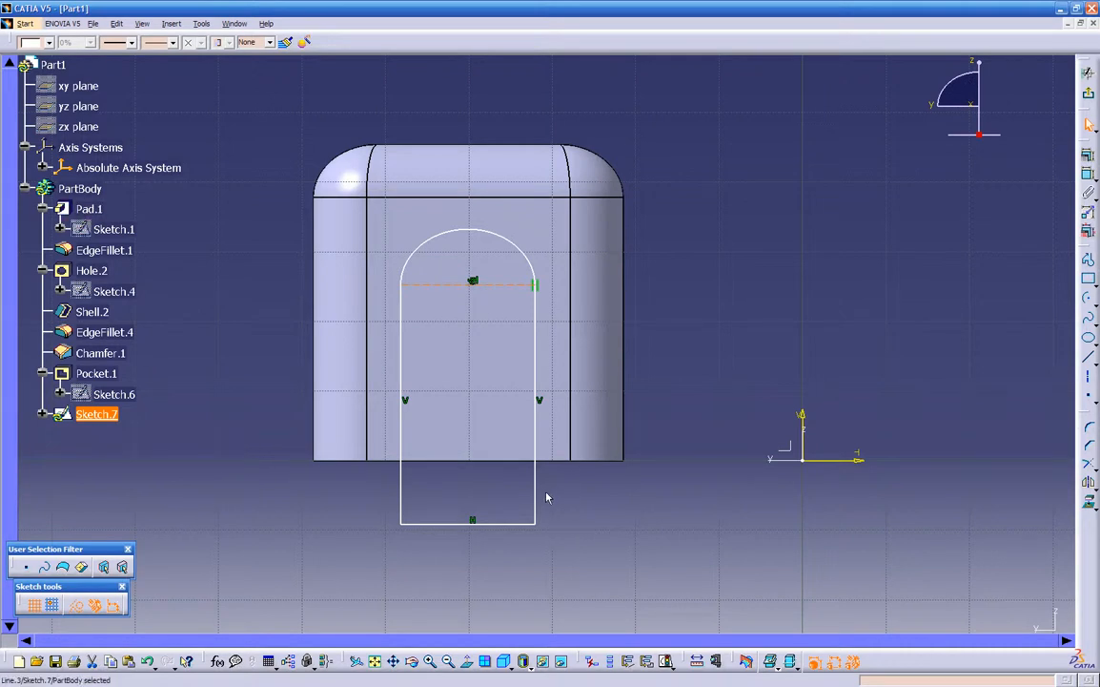
{"action": "mouse_move", "coordinate": [435, 466]}
{"action": "middle_mouse_down"}
{"action": "mouse_move", "coordinate": [471, 492]}
{"action": "mouse_move", "coordinate": [538, 504]}
{"action": "mouse_move", "coordinate": [590, 496]}
{"action": "middle_mouse_up"}
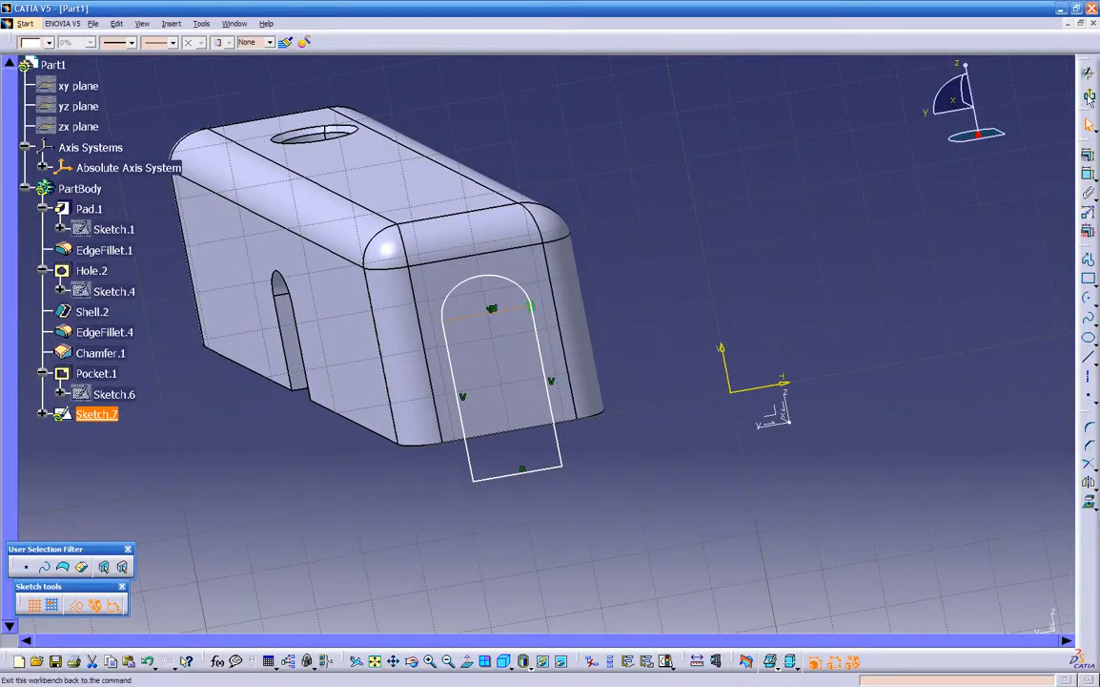
{"action": "left_click", "coordinate": [1090, 98]}
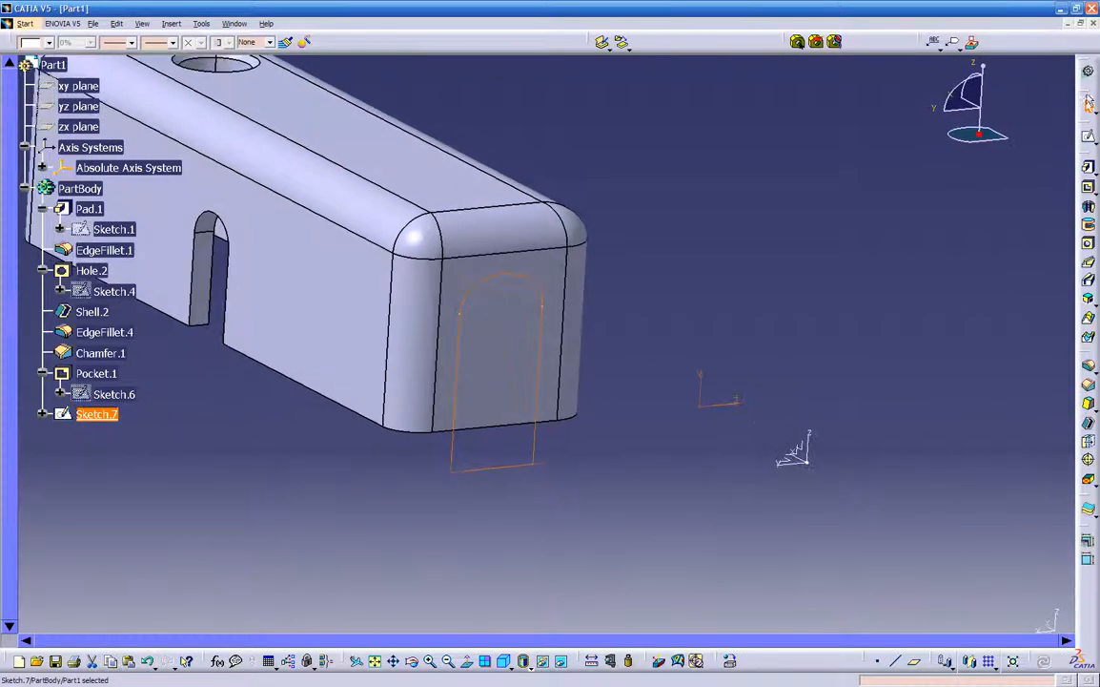
- Start a pocket from the arched profile on the part's end face
{"action": "middle_click_drag", "start_coordinate": [823, 304], "coordinate": [778, 353], "text": "ctrl"}
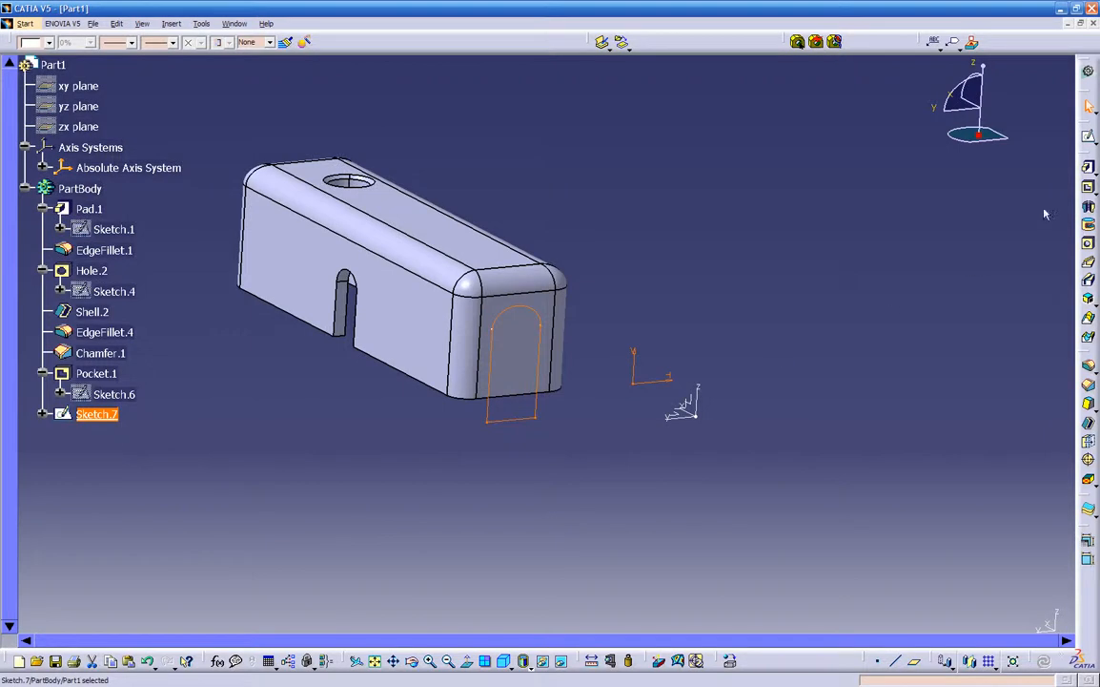
{"action": "left_click", "coordinate": [1087, 187]}
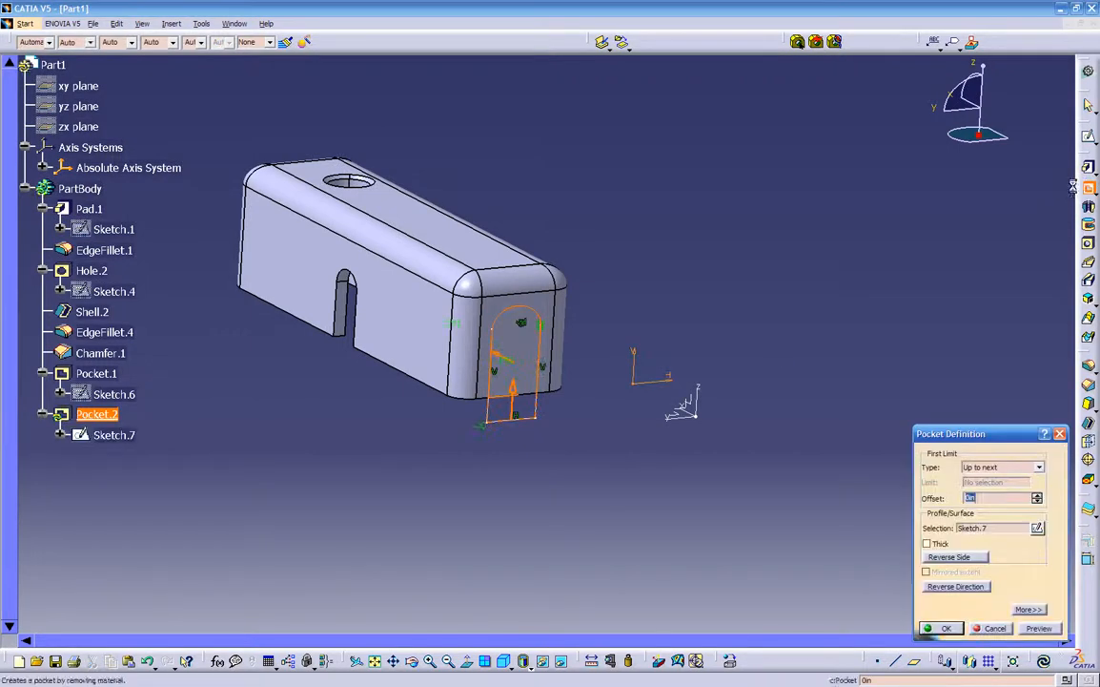
{"action": "mouse_move", "coordinate": [707, 437]}
{"action": "middle_mouse_down"}
{"action": "mouse_move", "coordinate": [697, 473]}
{"action": "mouse_move", "coordinate": [693, 425]}
{"action": "middle_mouse_up"}
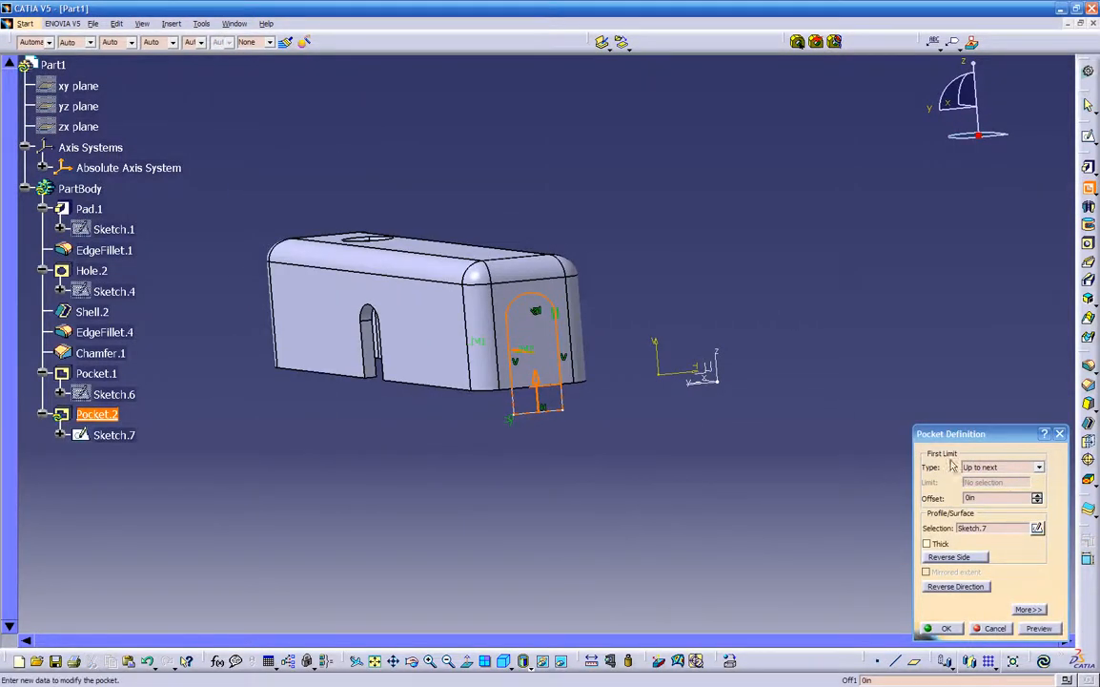
- Change the pocket's limit type to Dimension and stretch its depth past the part's opposite end, to about 6.79 in
{"action": "left_click", "coordinate": [1001, 466]}
{"action": "left_click", "coordinate": [992, 477]}
{"action": "middle_click_drag", "start_coordinate": [618, 505], "coordinate": [407, 426]}
{"action": "left_click_drag", "start_coordinate": [439, 385], "coordinate": [121, 526]}
{"action": "middle_click_drag", "start_coordinate": [415, 381], "coordinate": [528, 482]}
- Set the end-face pocket's limit type to Up to next, preview the cut and create the pocket
{"action": "left_click", "coordinate": [992, 466]}
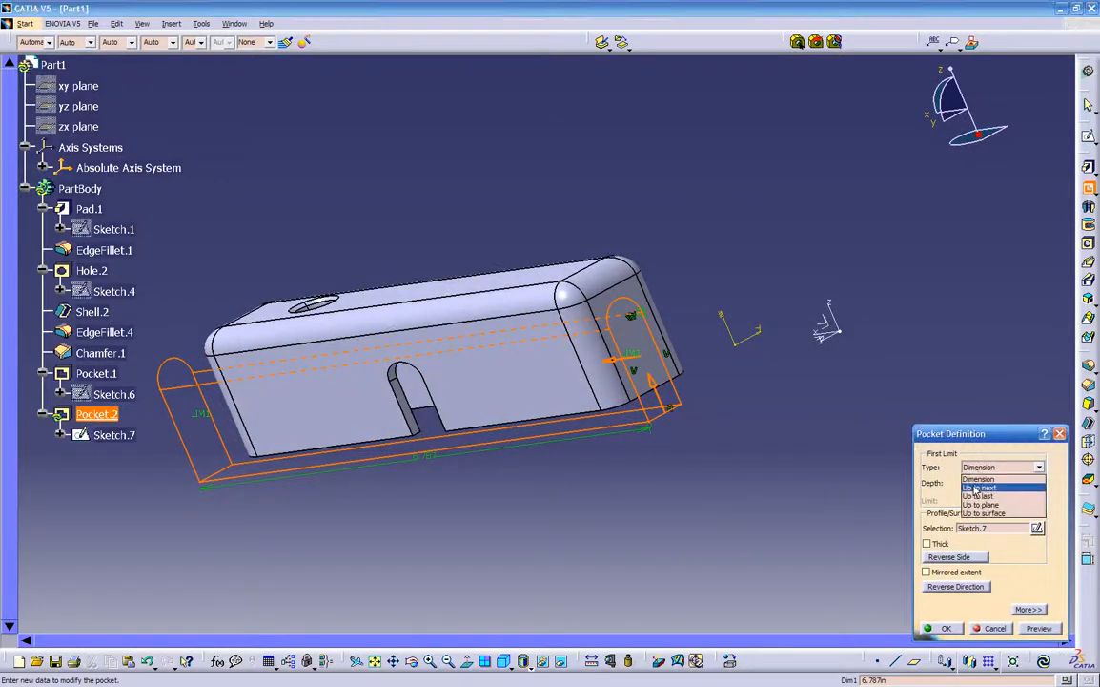
{"action": "left_click", "coordinate": [971, 484]}
{"action": "left_click", "coordinate": [1039, 628]}
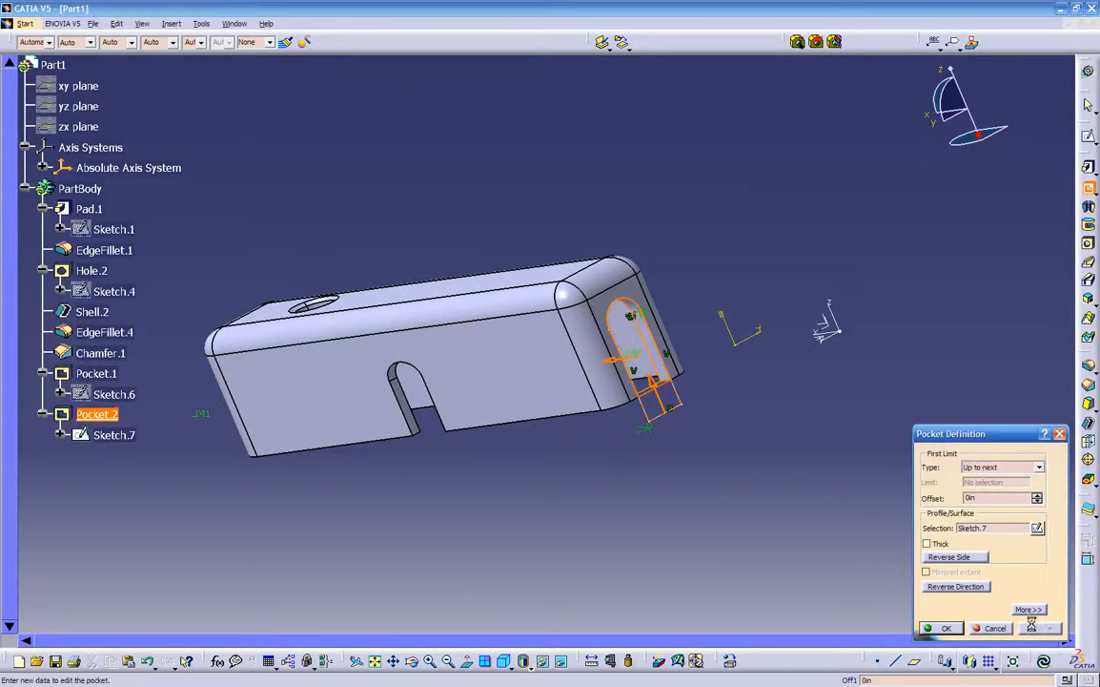
{"action": "middle_click_drag", "start_coordinate": [576, 480], "coordinate": [469, 315]}
{"action": "left_click", "coordinate": [961, 629]}
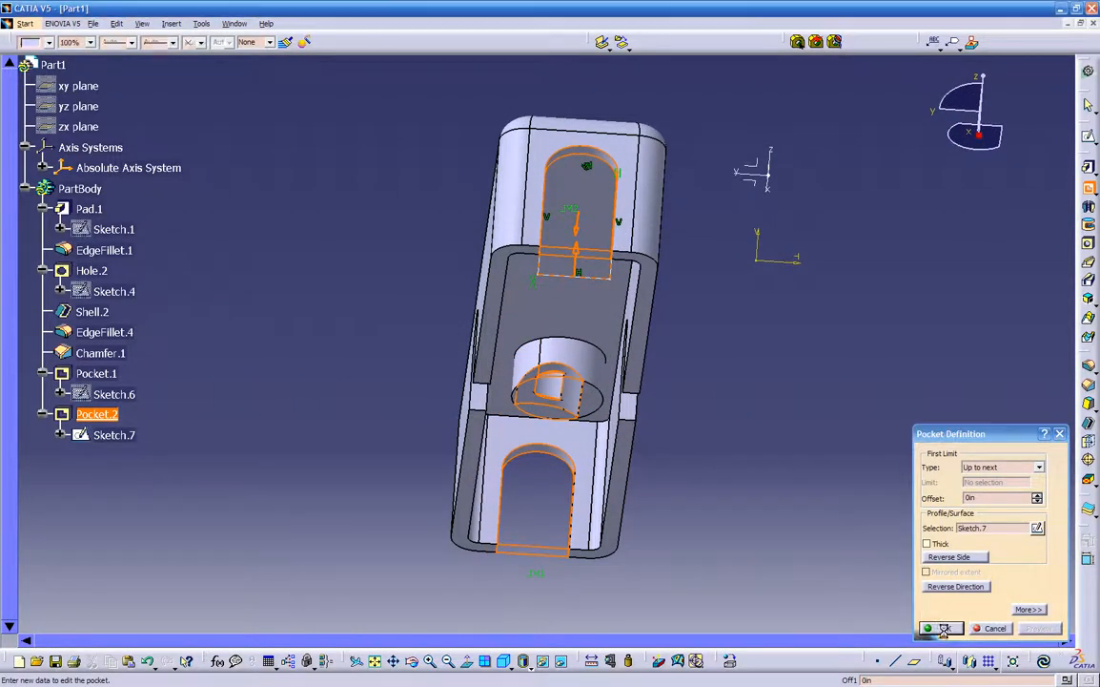